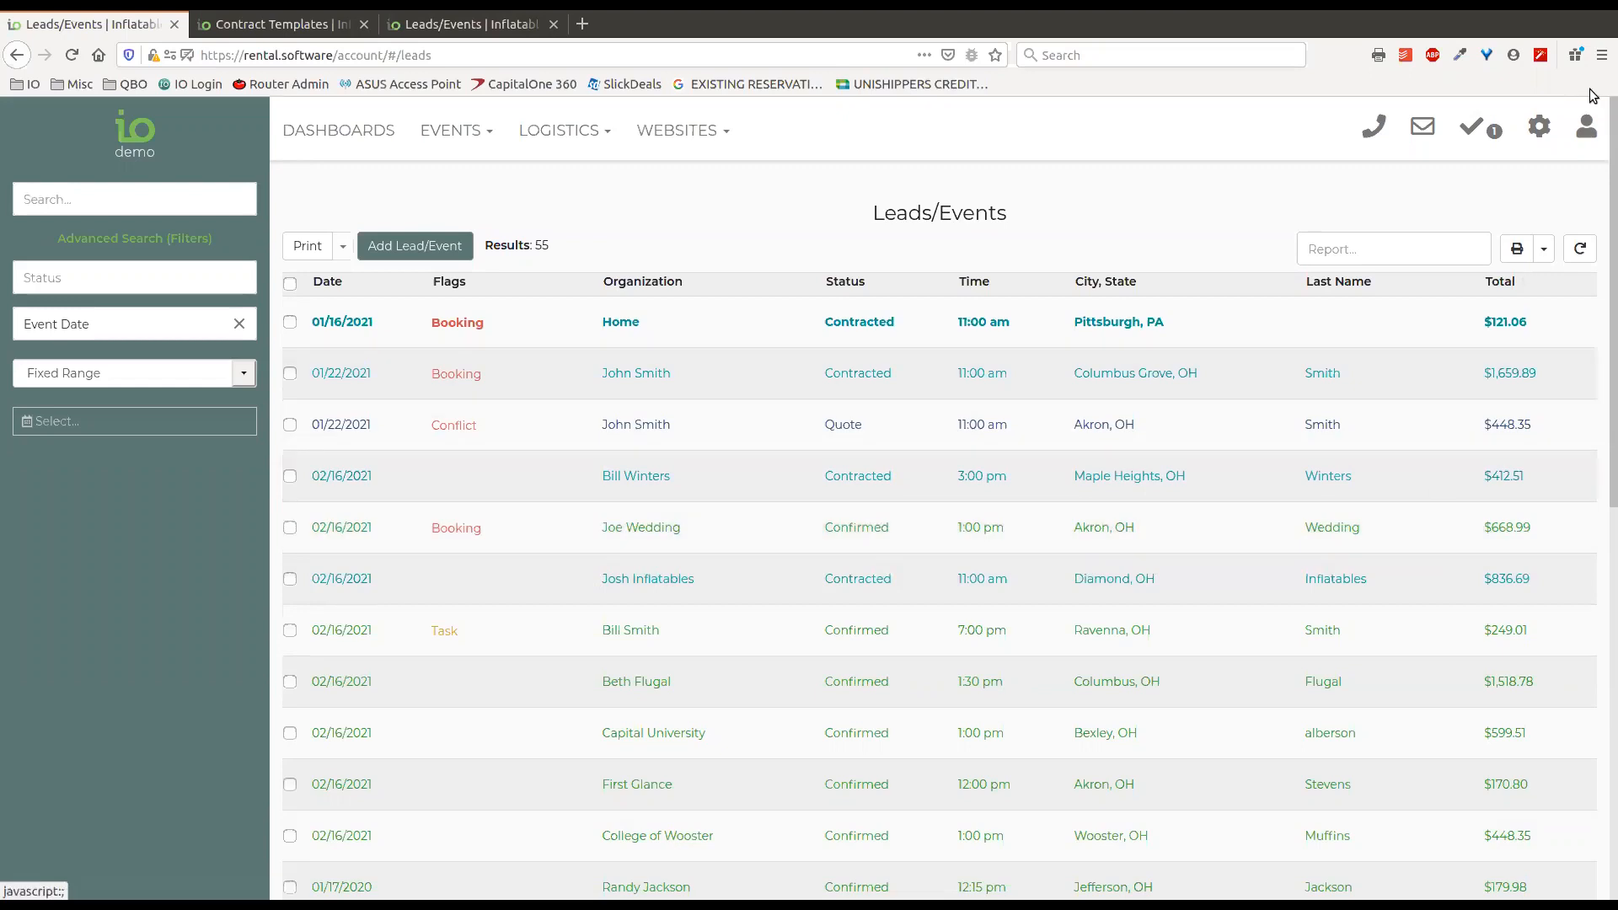
Search the settings for "inven", open the Inventory page and review the types of inventory items that can be added.
{"action": "left_click", "coordinate": [1540, 142]}
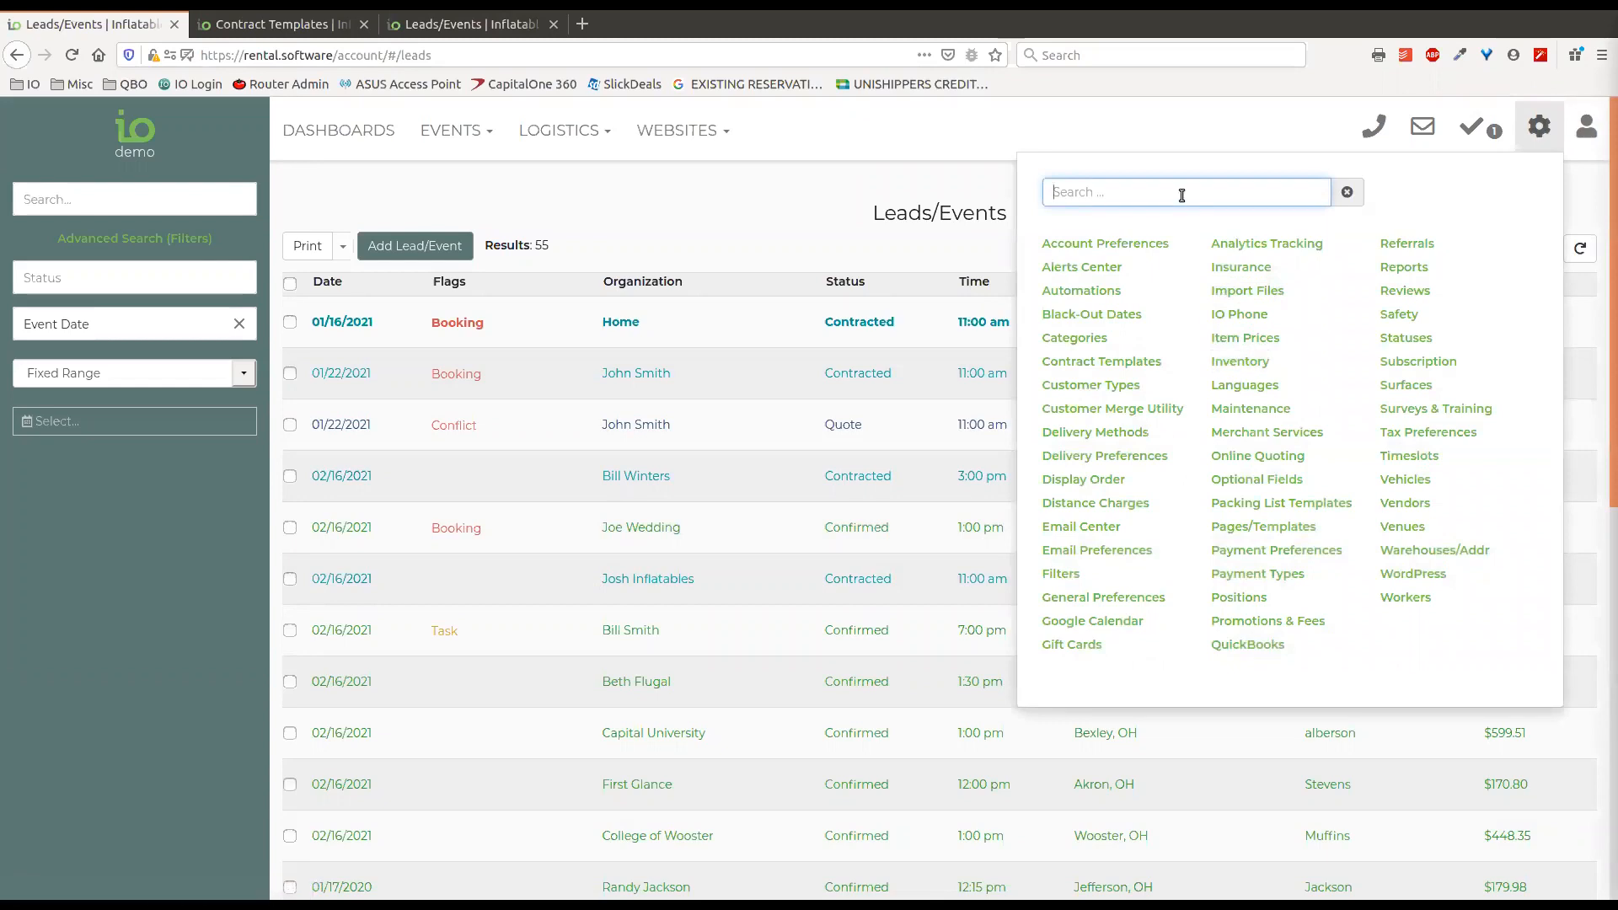
{"action": "type", "text": "inven"}
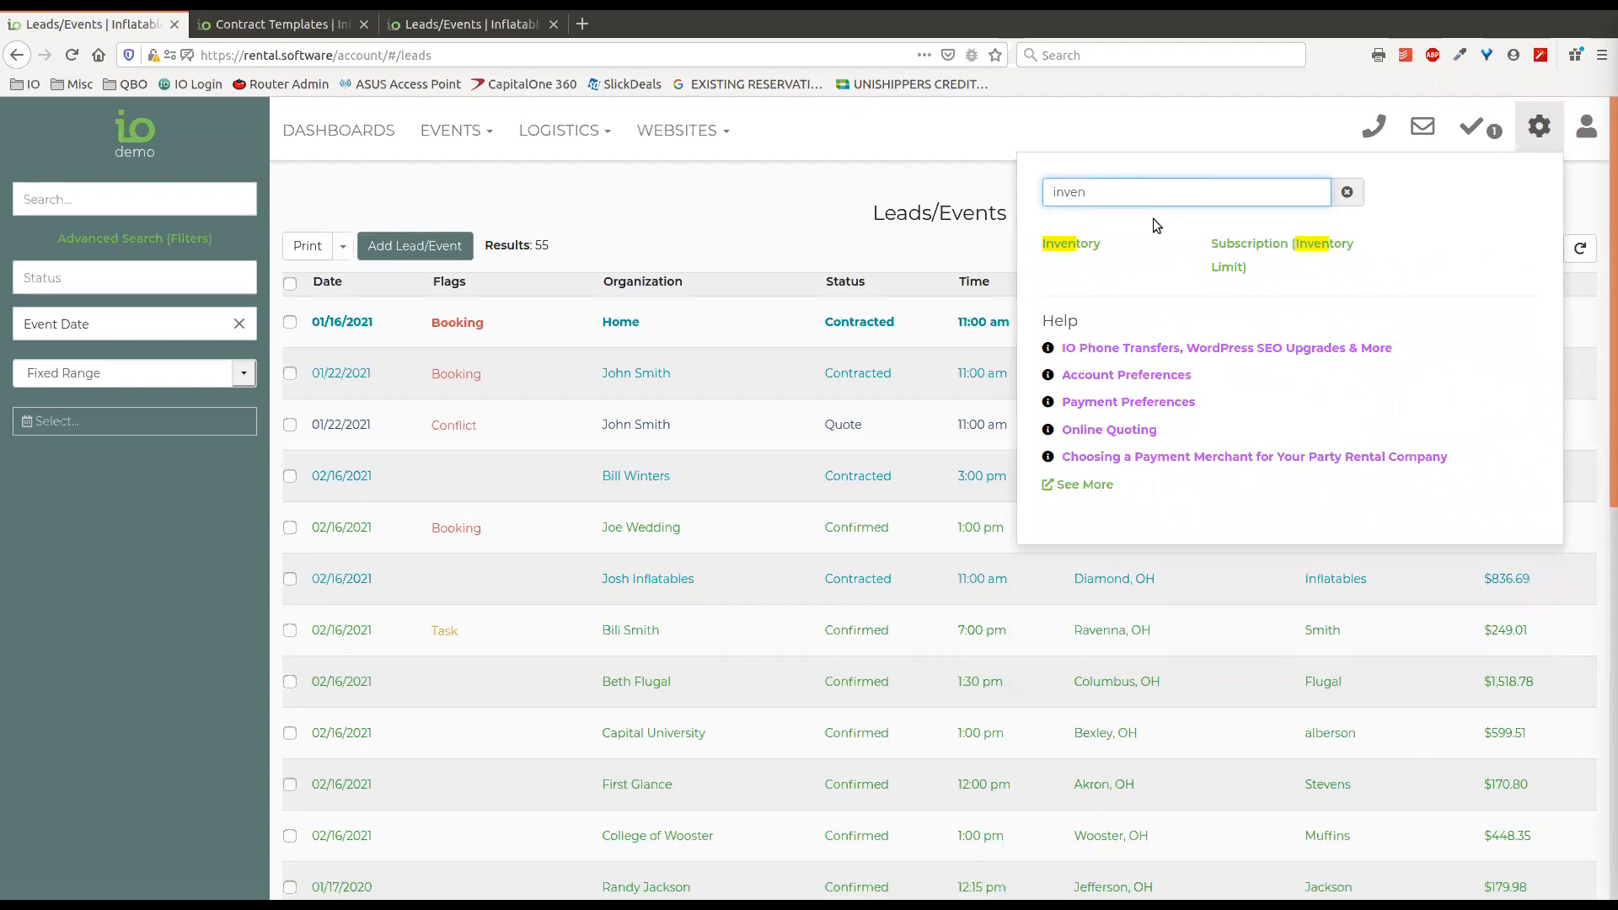
{"action": "left_click", "coordinate": [1072, 243]}
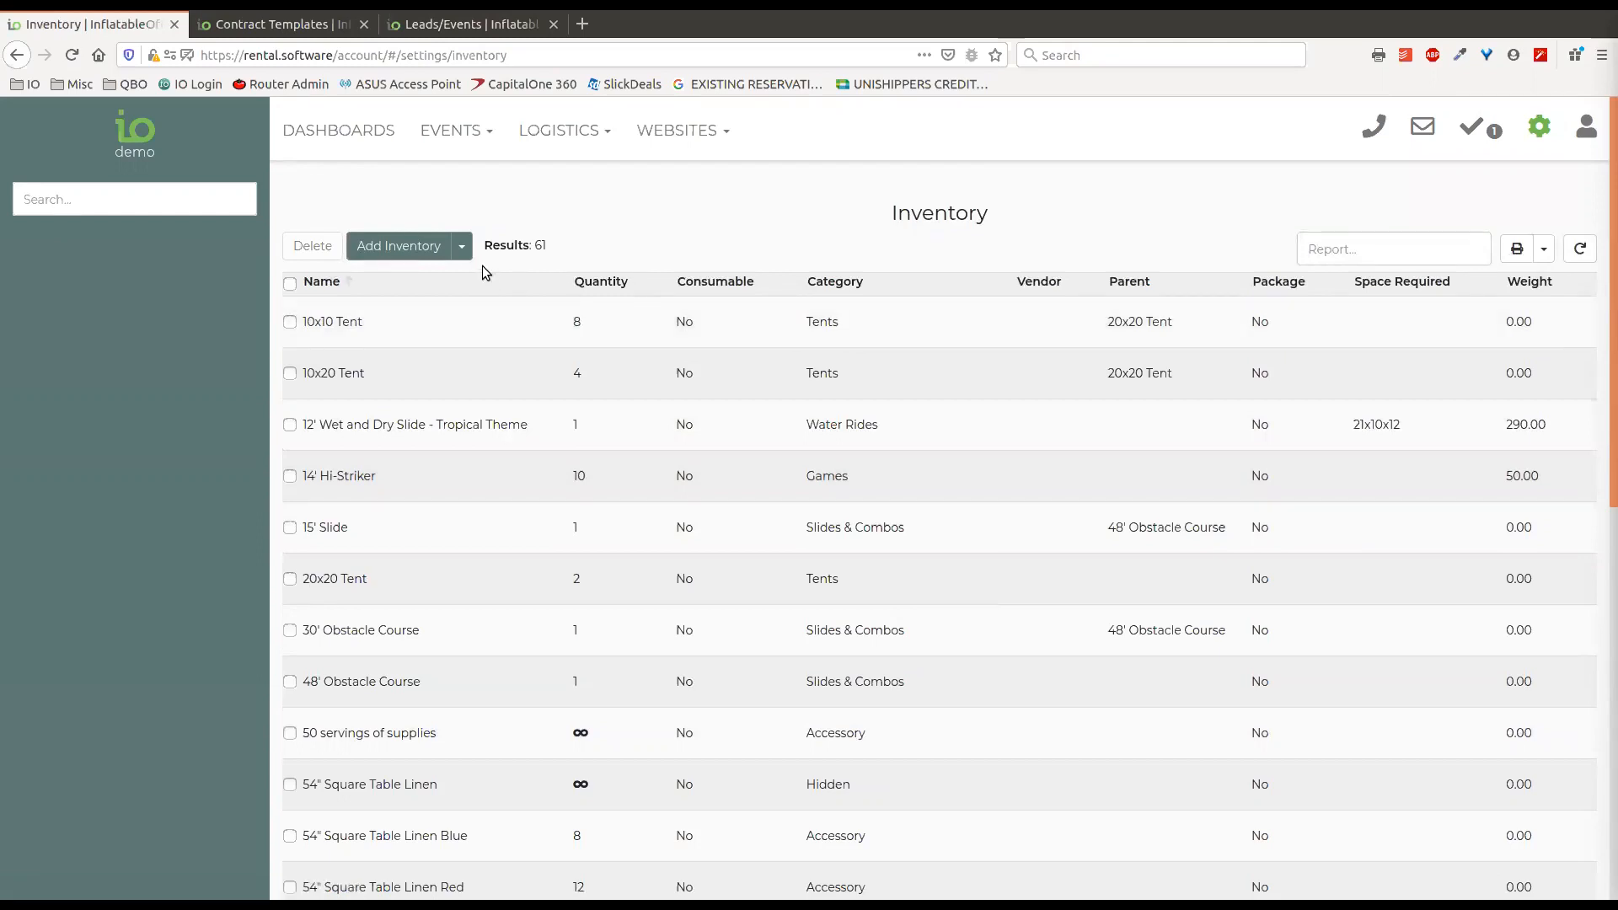
{"action": "left_click", "coordinate": [463, 247]}
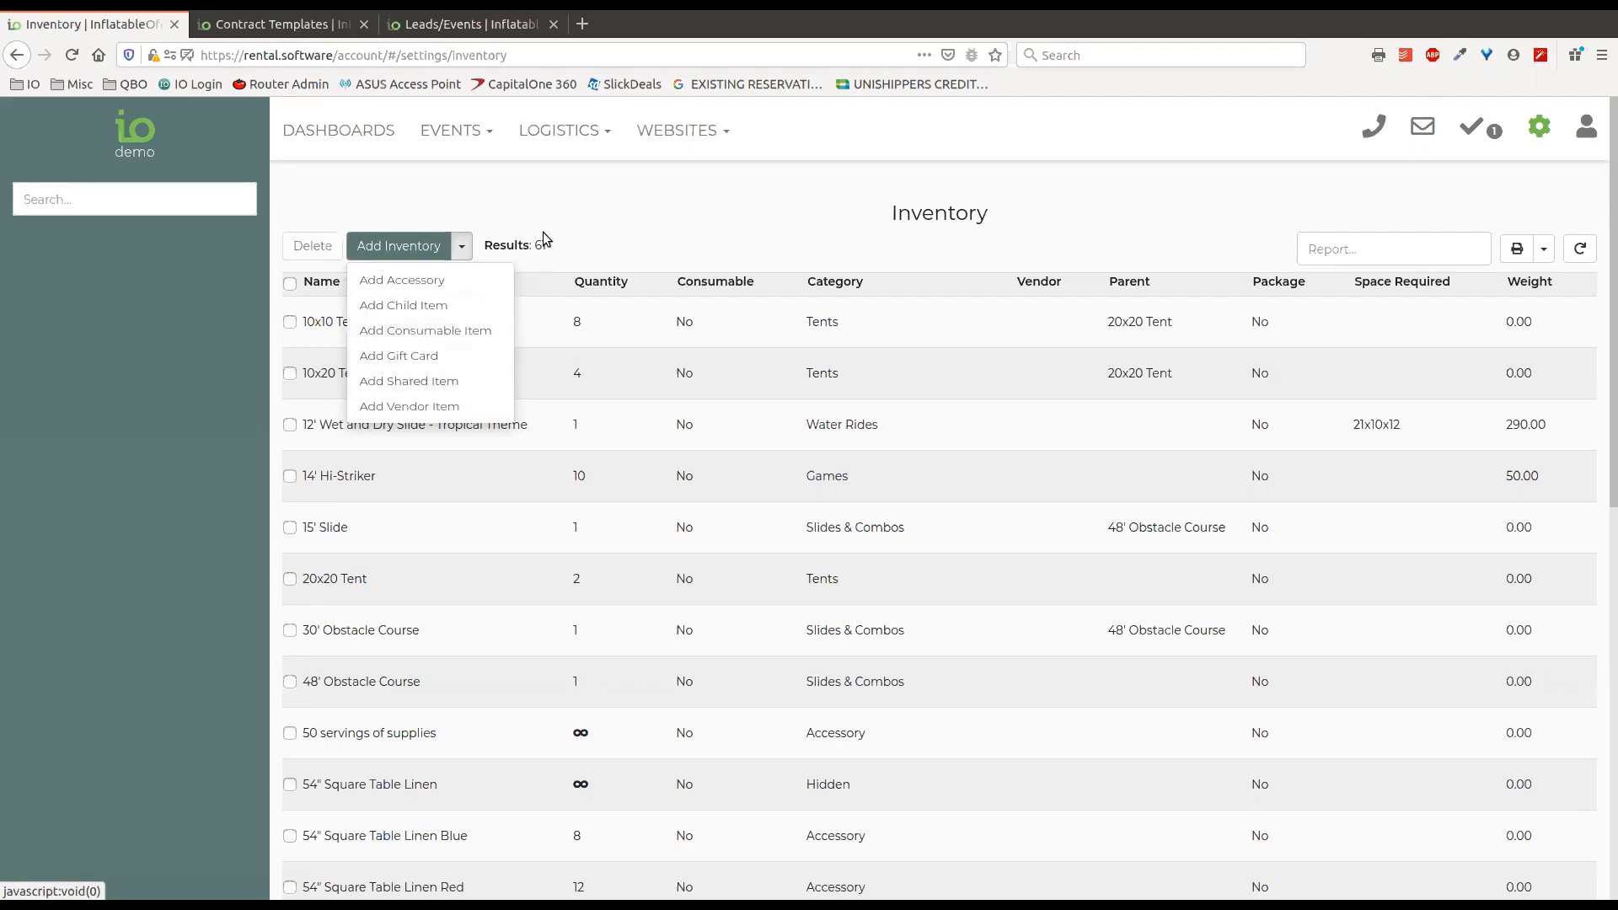
{"action": "left_click_drag", "start_coordinate": [1613, 422], "coordinate": [1613, 423]}
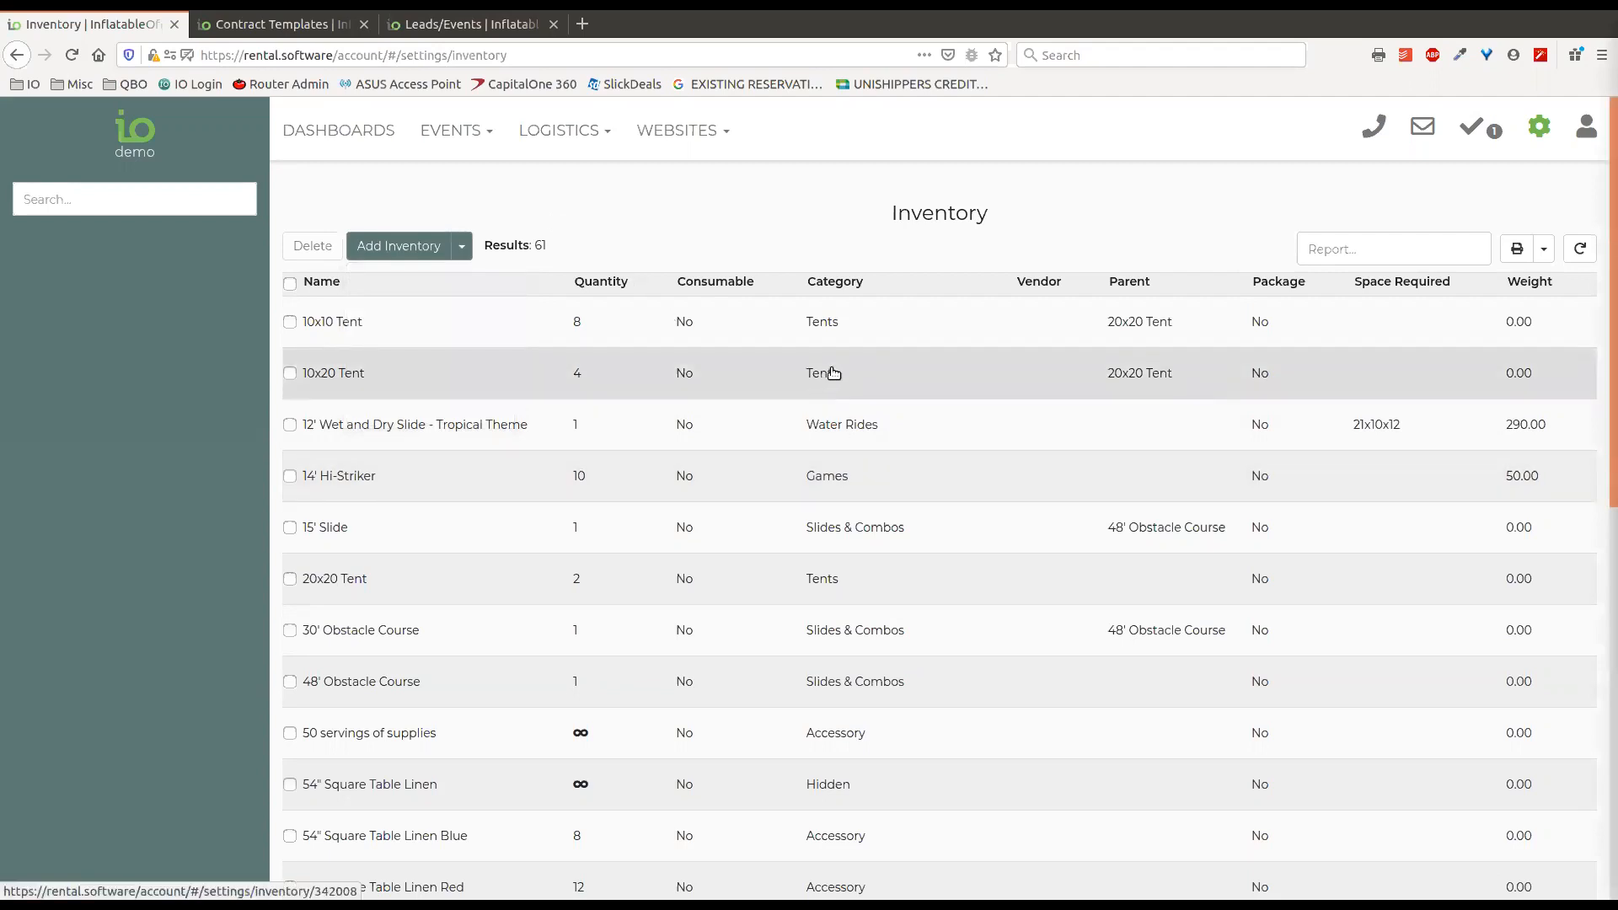
Try setting the 10x20 Tent's Shared Item option to Specific Companies in its advanced settings, and close the item without saving.
{"action": "left_click", "coordinate": [832, 377]}
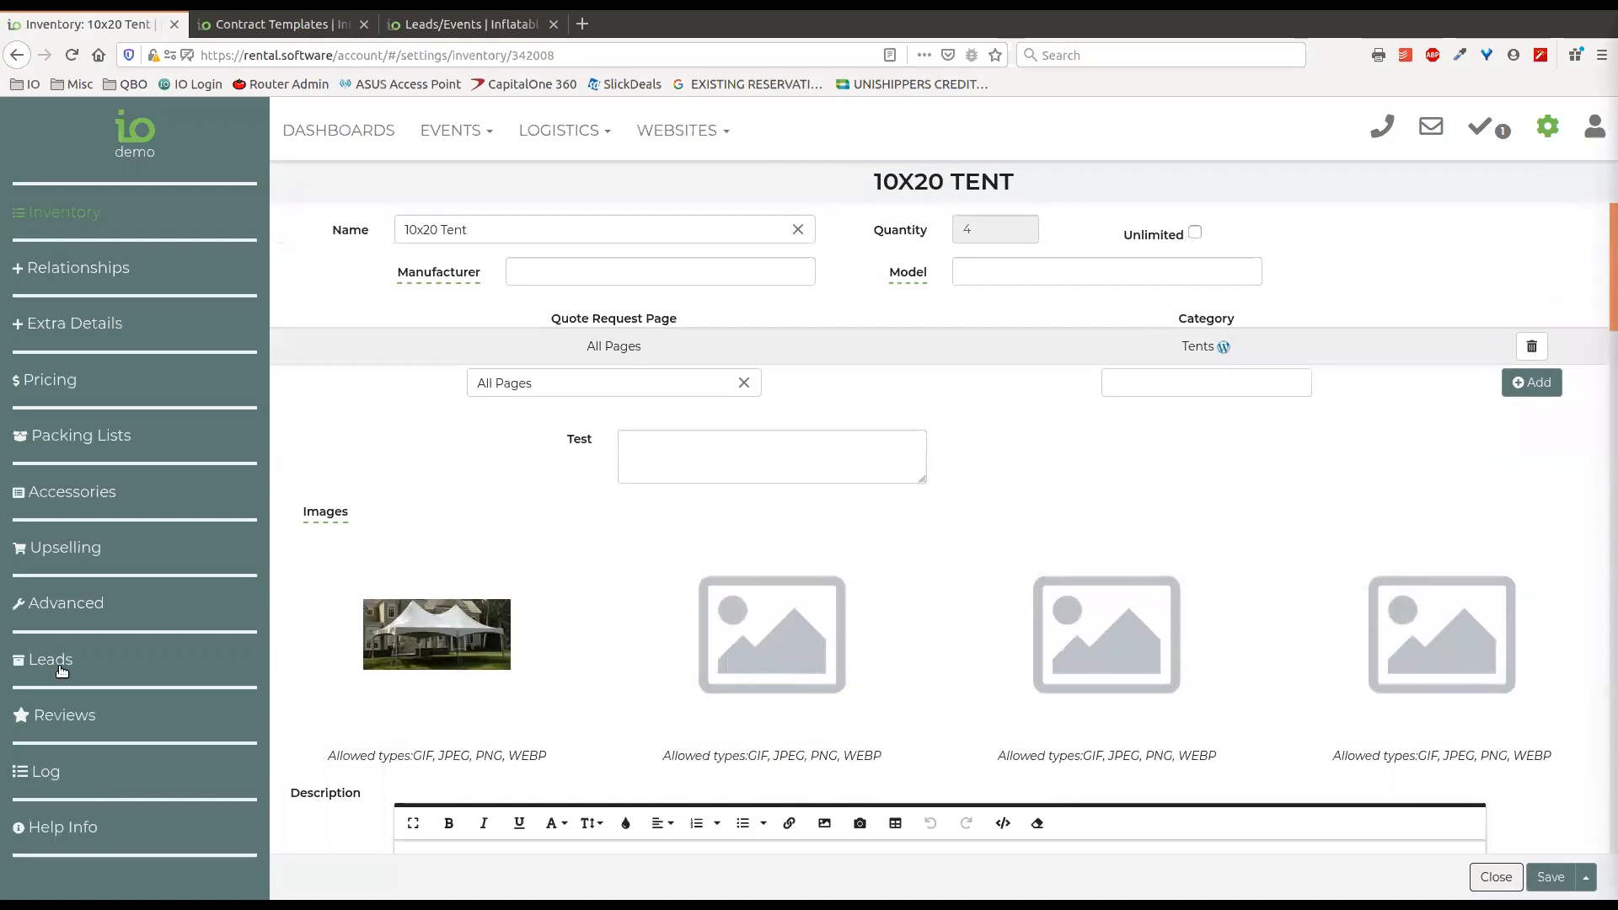
{"action": "left_click", "coordinate": [73, 614]}
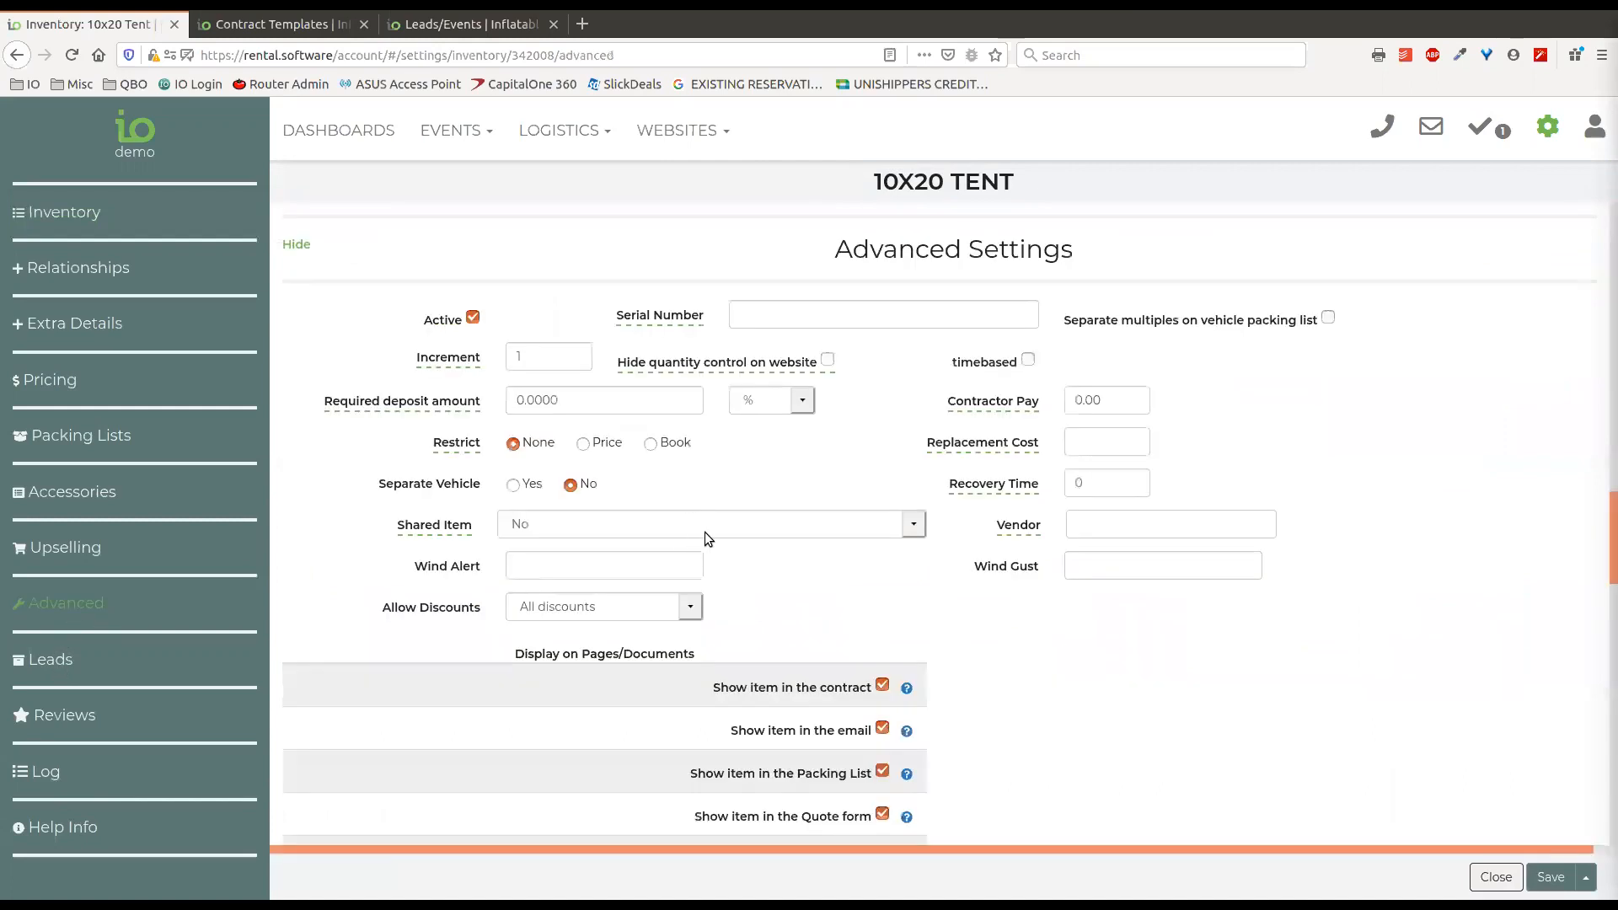
{"action": "left_click", "coordinate": [704, 532]}
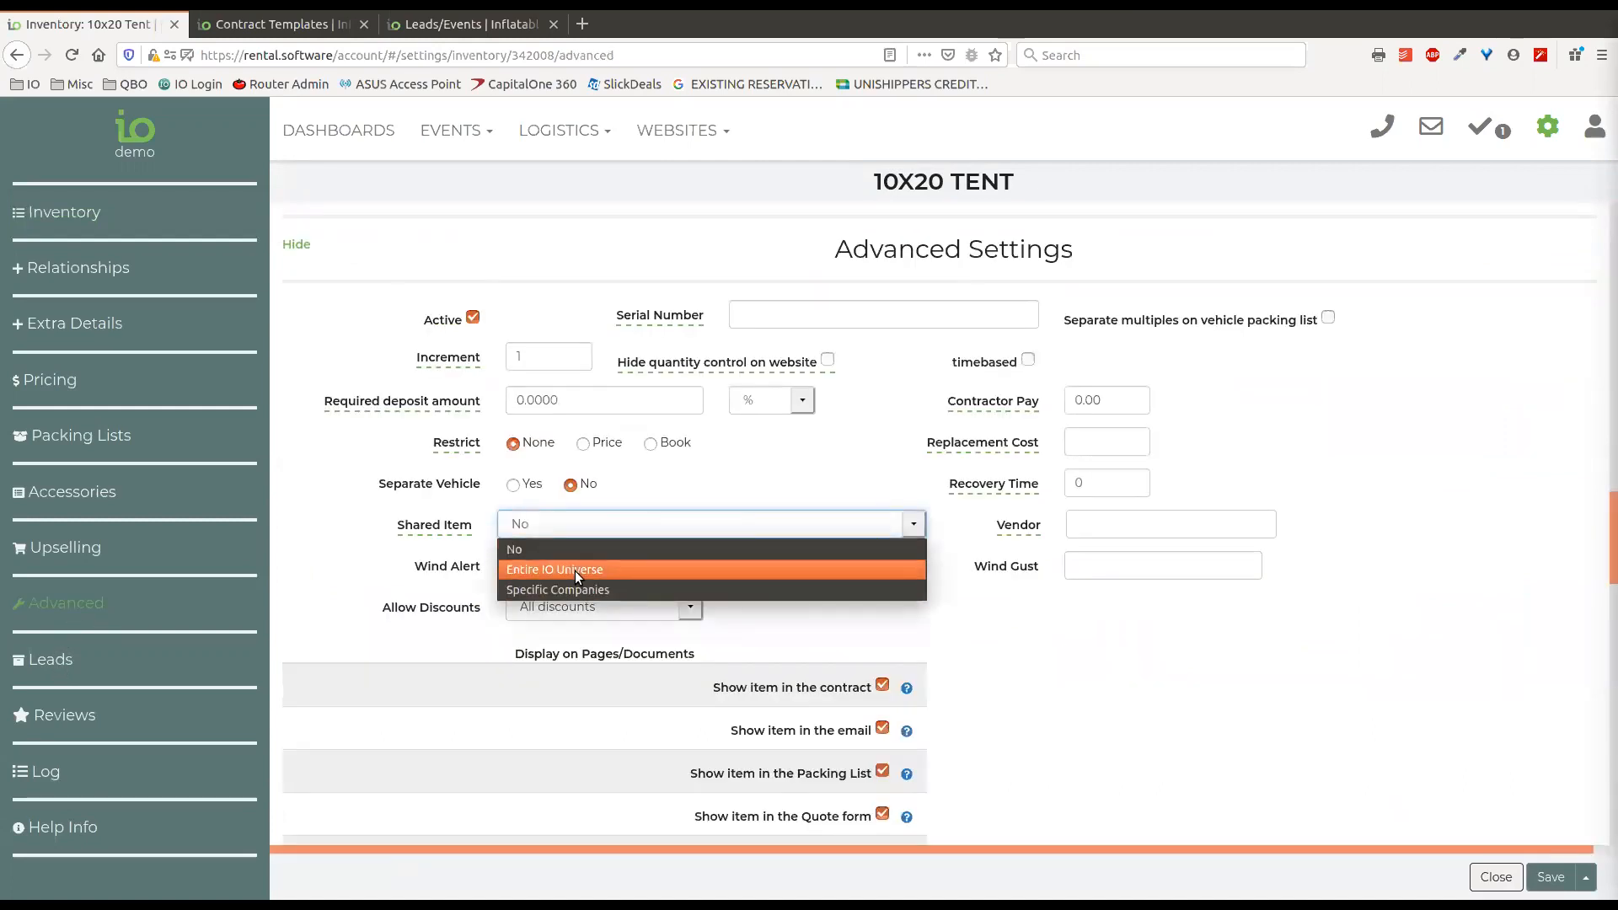
{"action": "left_click", "coordinate": [583, 591]}
{"action": "left_click", "coordinate": [692, 568]}
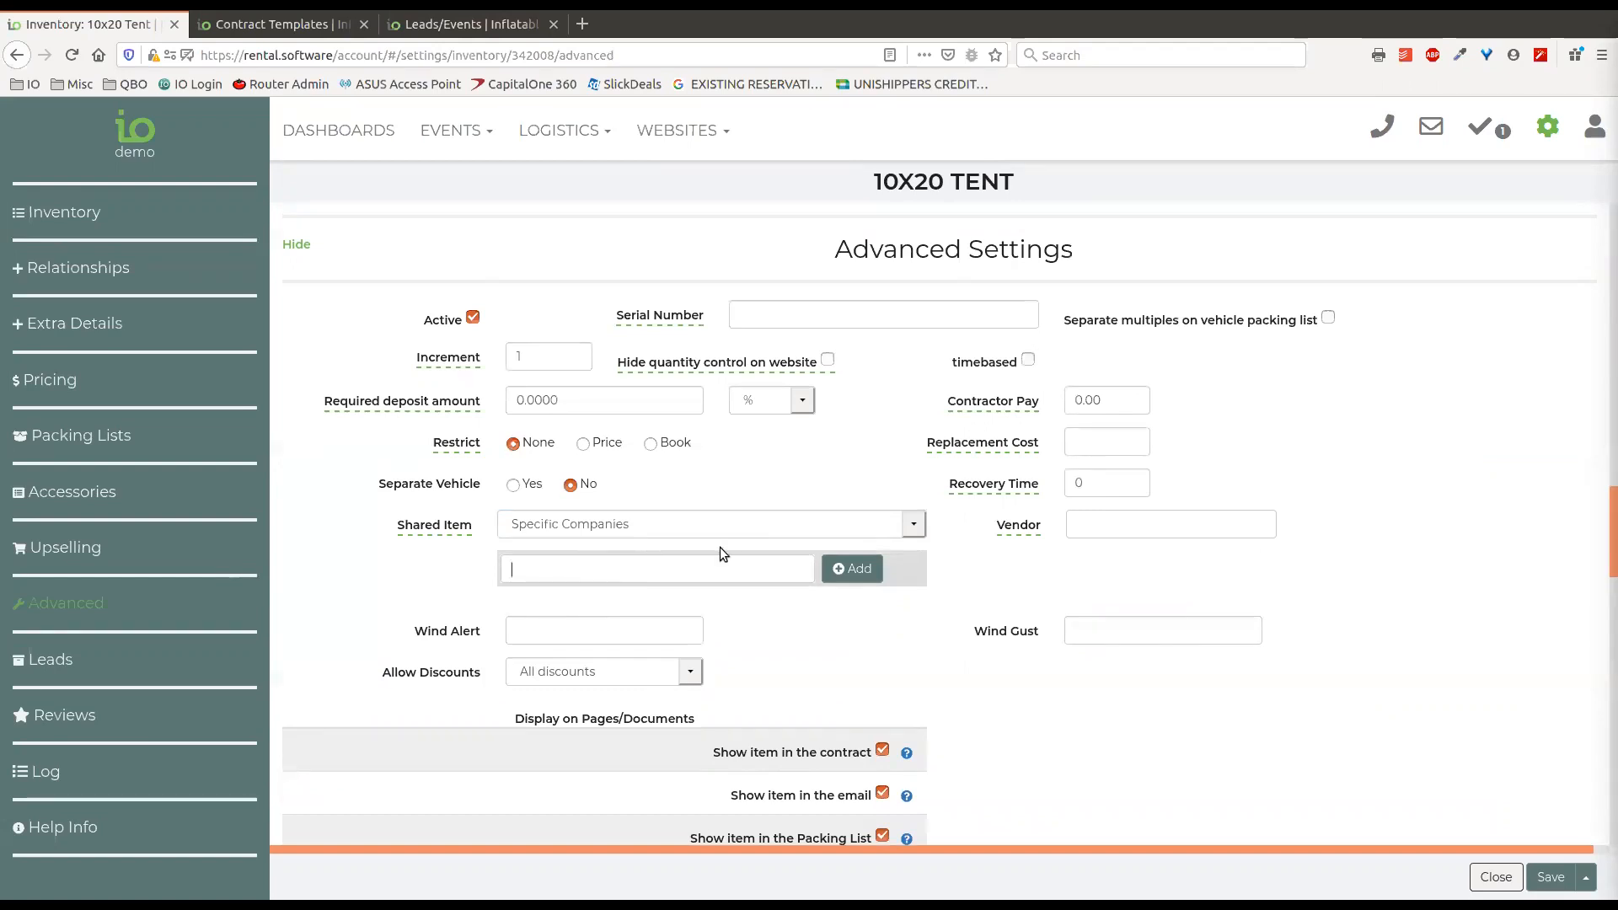
{"action": "left_click", "coordinate": [1487, 881]}
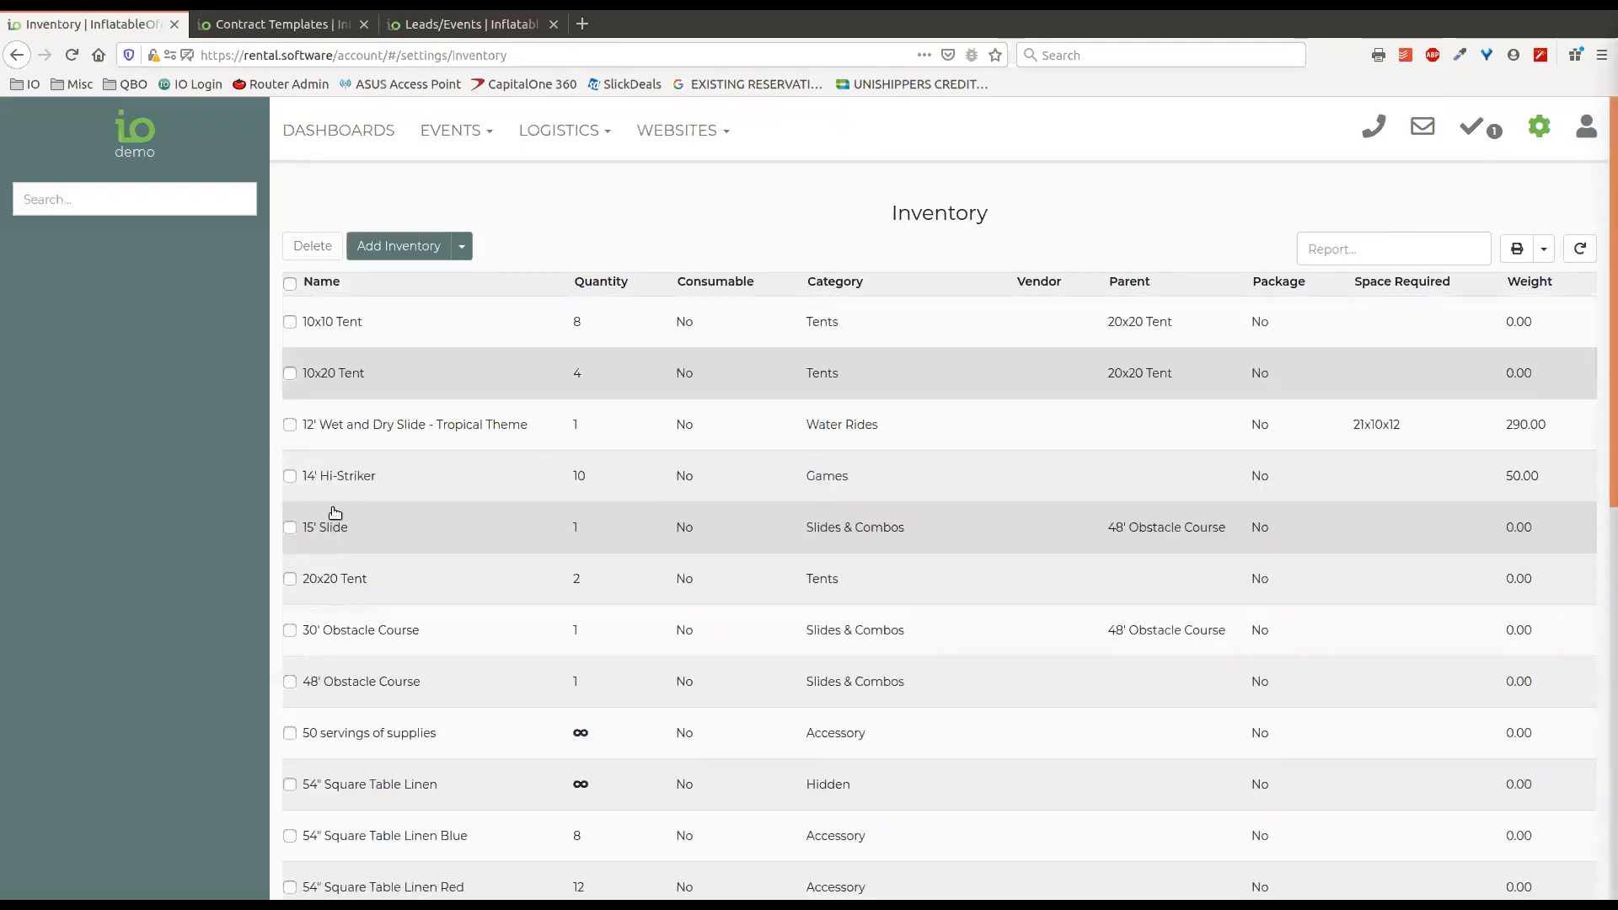
Filter the inventory by the My Shared Items preset and by the My Vendor Items preset, clearing each filter.
{"action": "left_click", "coordinate": [103, 199]}
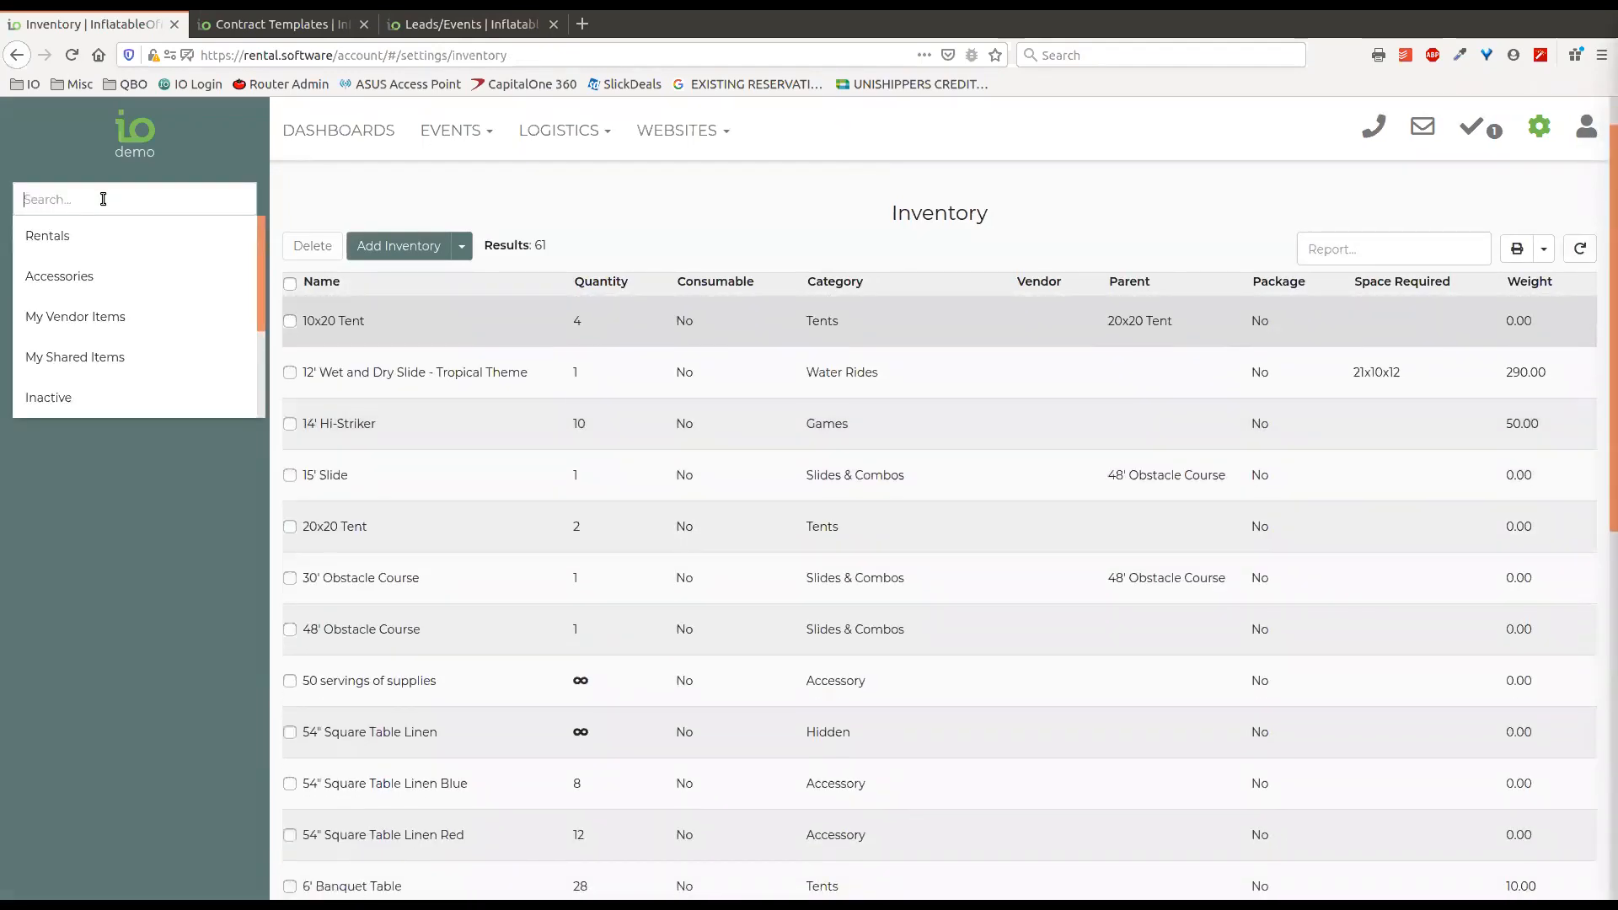
{"action": "left_click", "coordinate": [97, 358]}
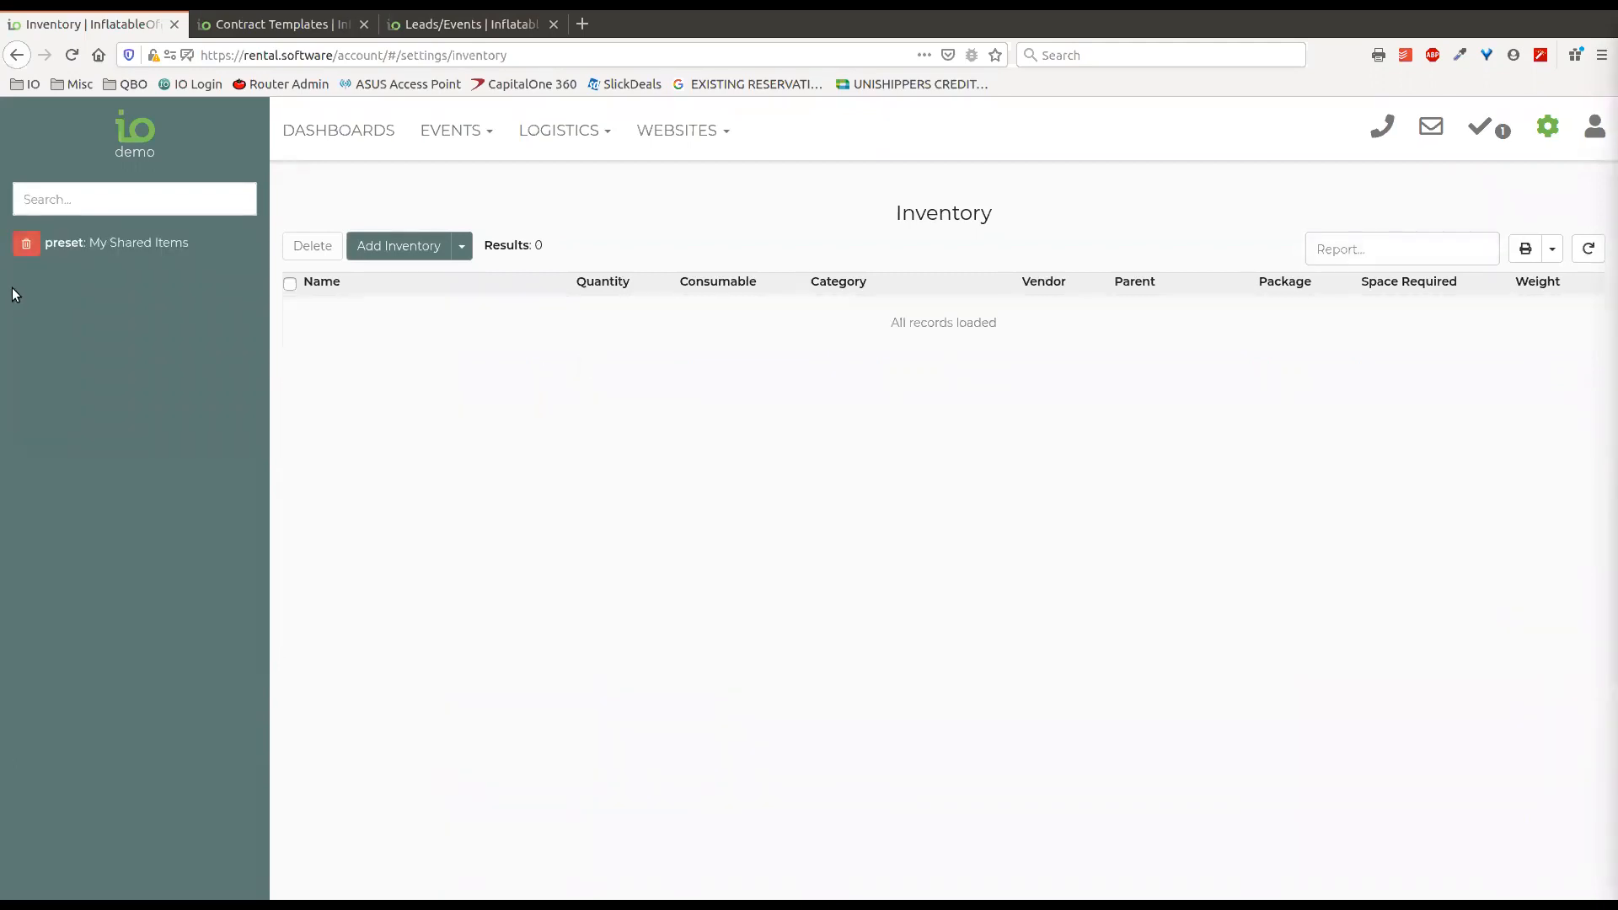
{"action": "left_click", "coordinate": [26, 244]}
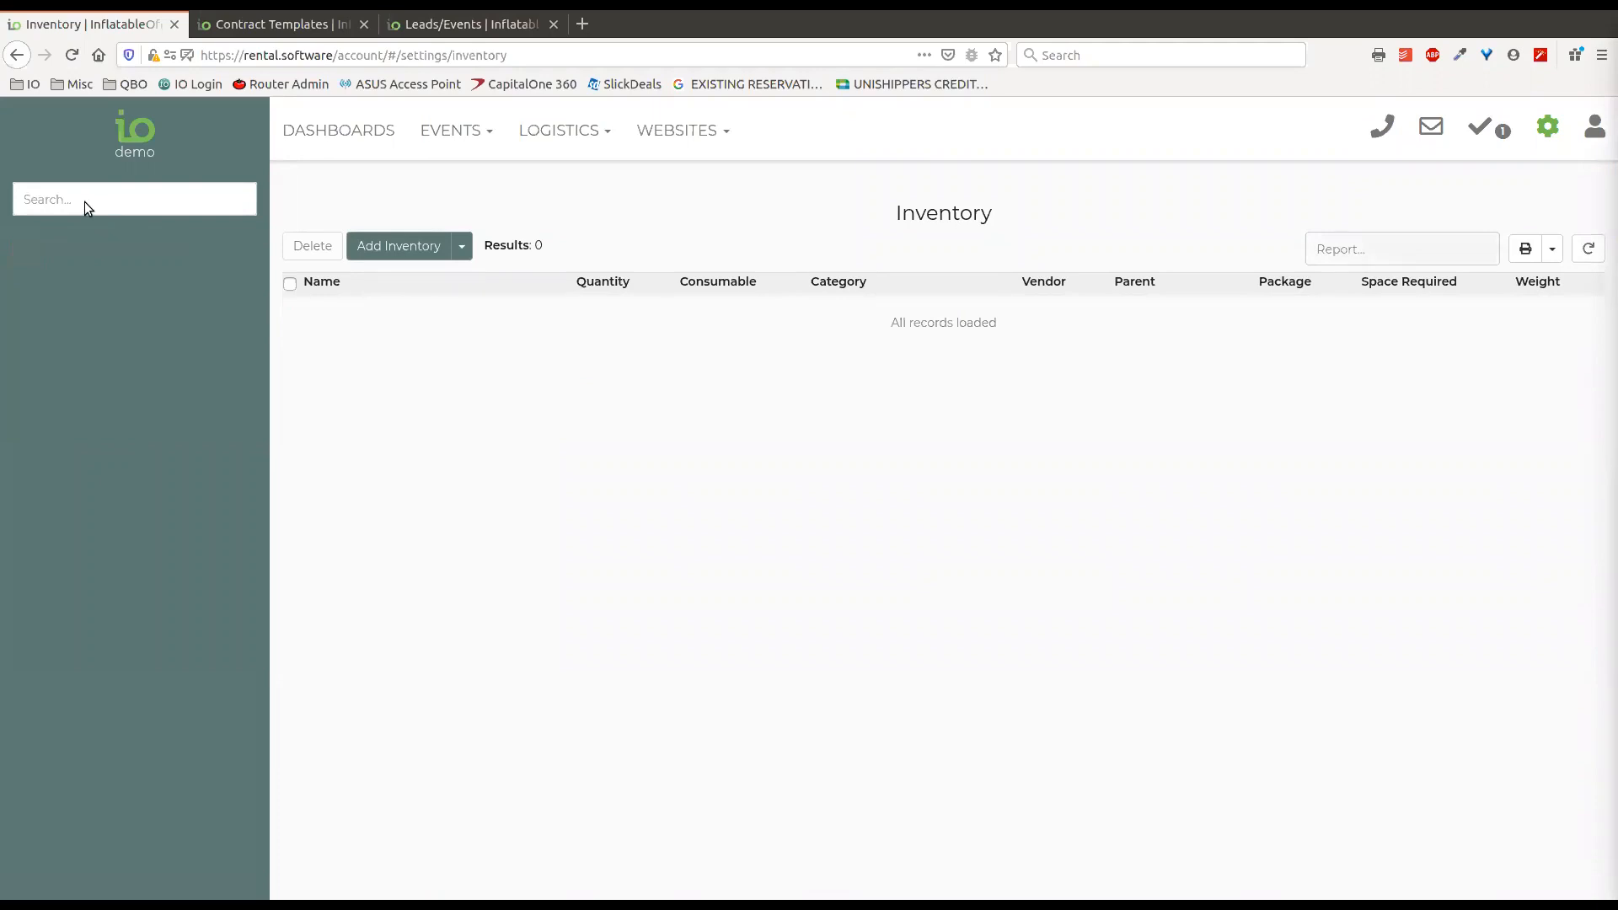
{"action": "left_click", "coordinate": [84, 199]}
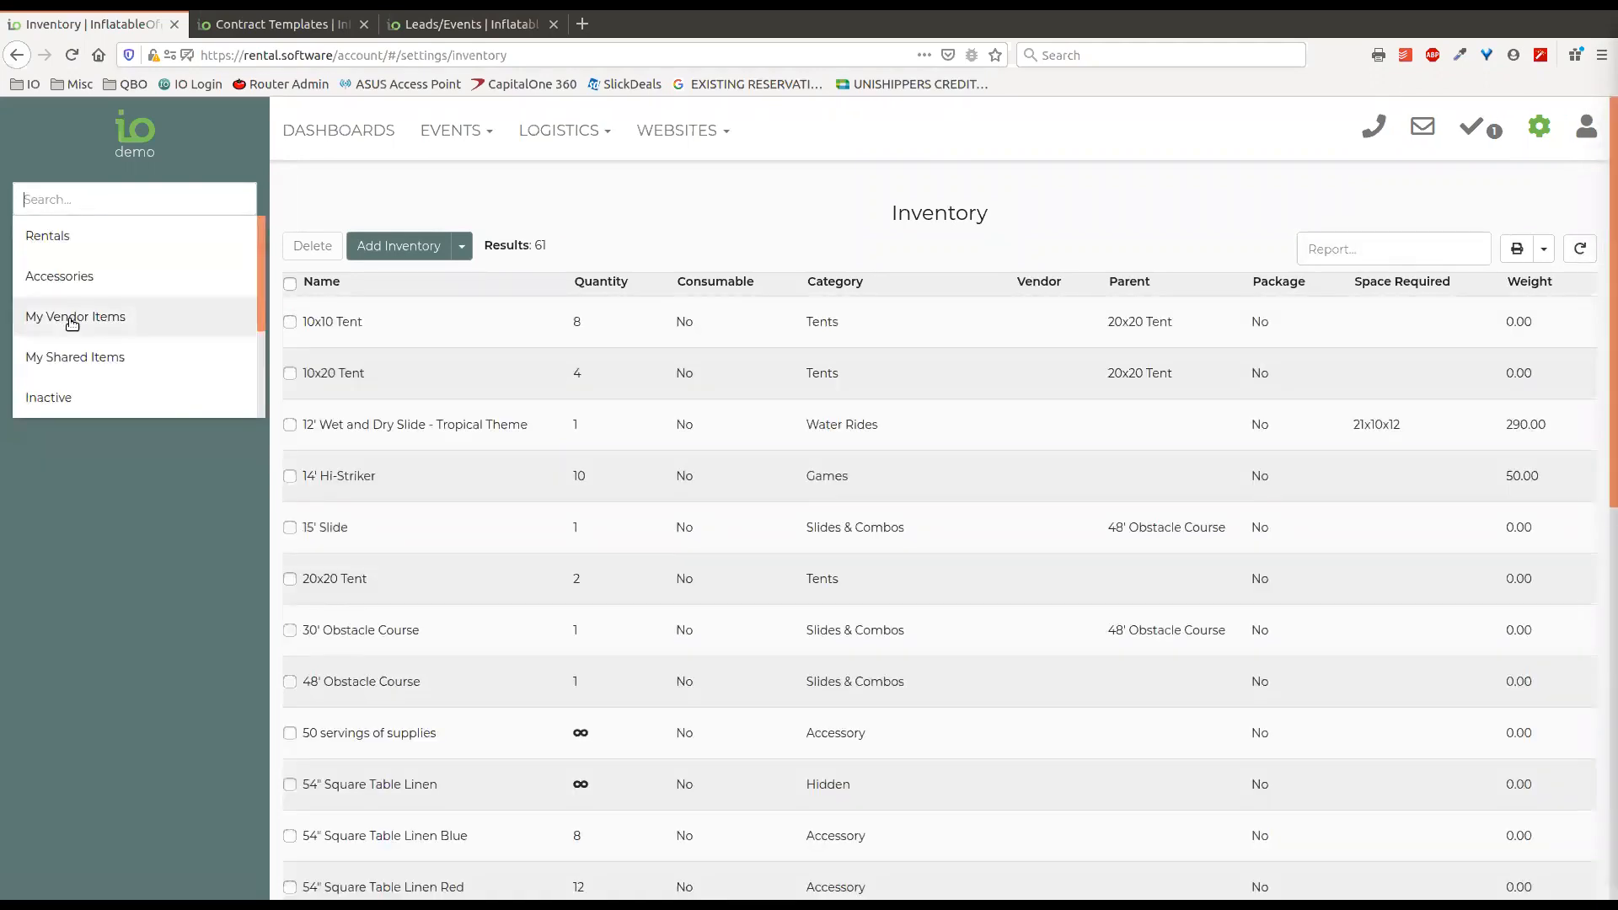
{"action": "left_click", "coordinate": [72, 317]}
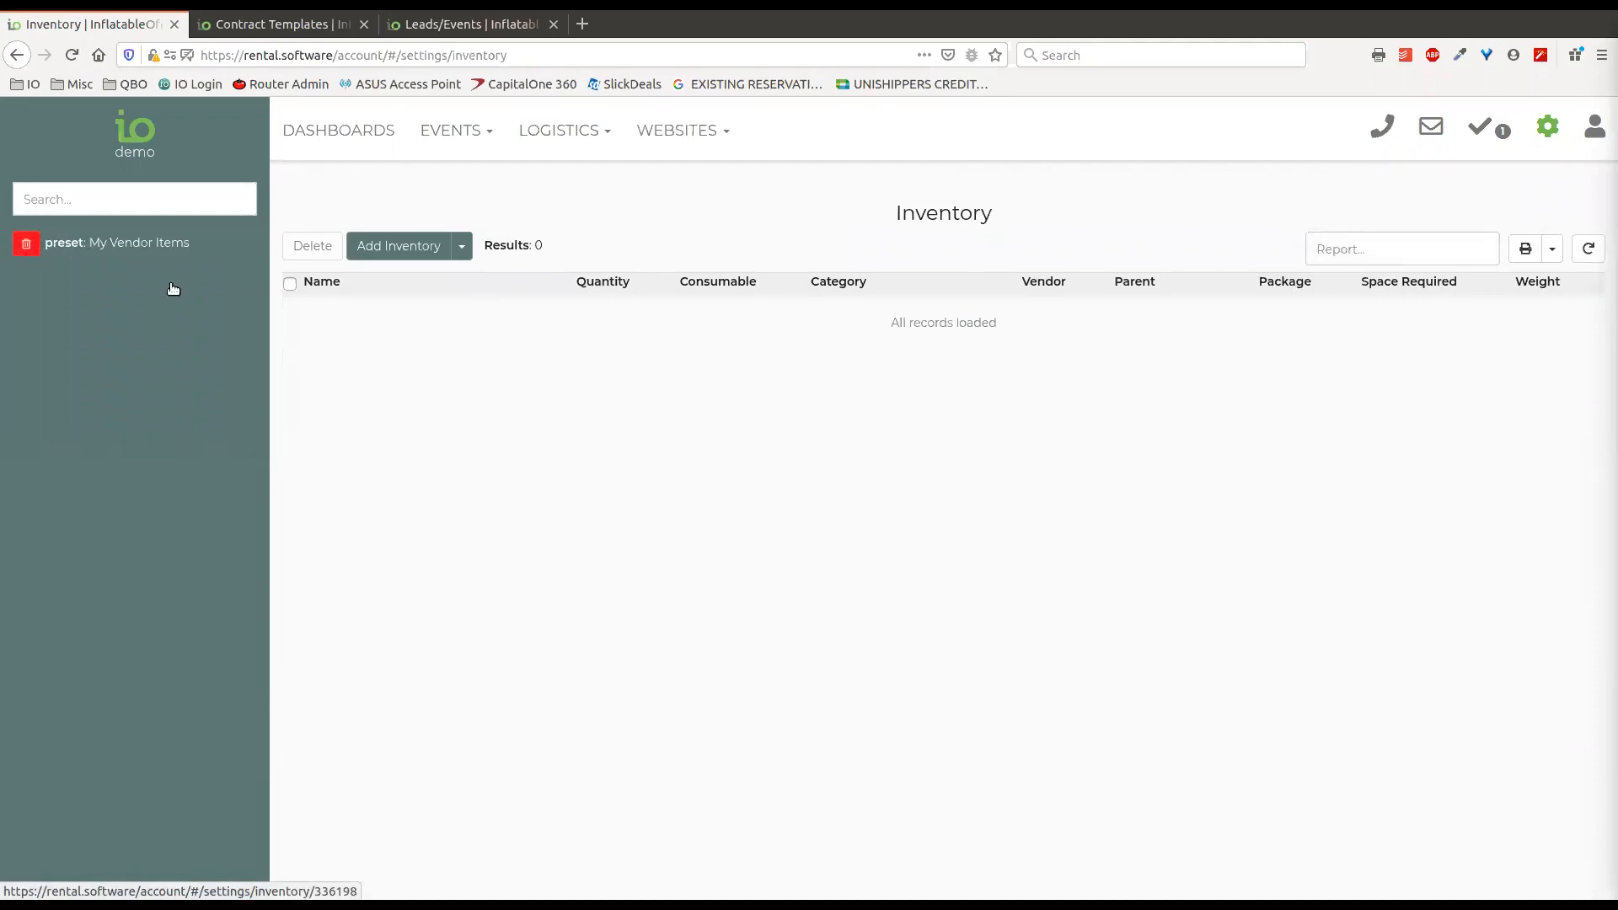
{"action": "left_click", "coordinate": [26, 244]}
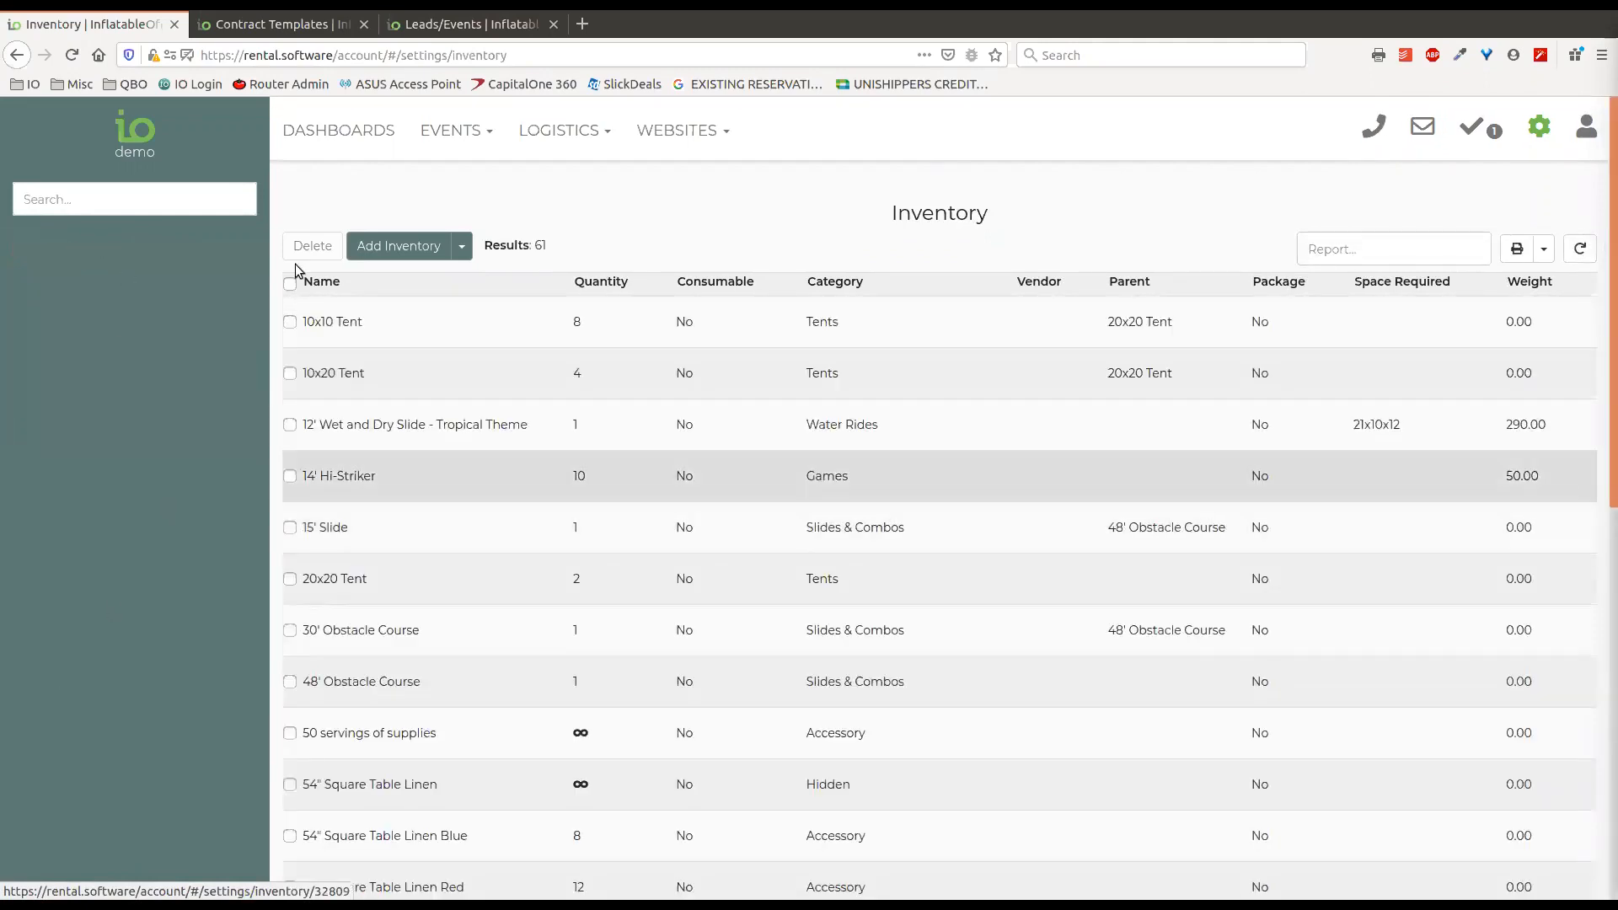
Look through the inventory filter presets and filter the list by Available Vendor Items.
{"action": "left_click", "coordinate": [133, 206]}
{"action": "scroll", "coordinate": [144, 329], "scroll_direction": "down", "scroll_amount": 3}
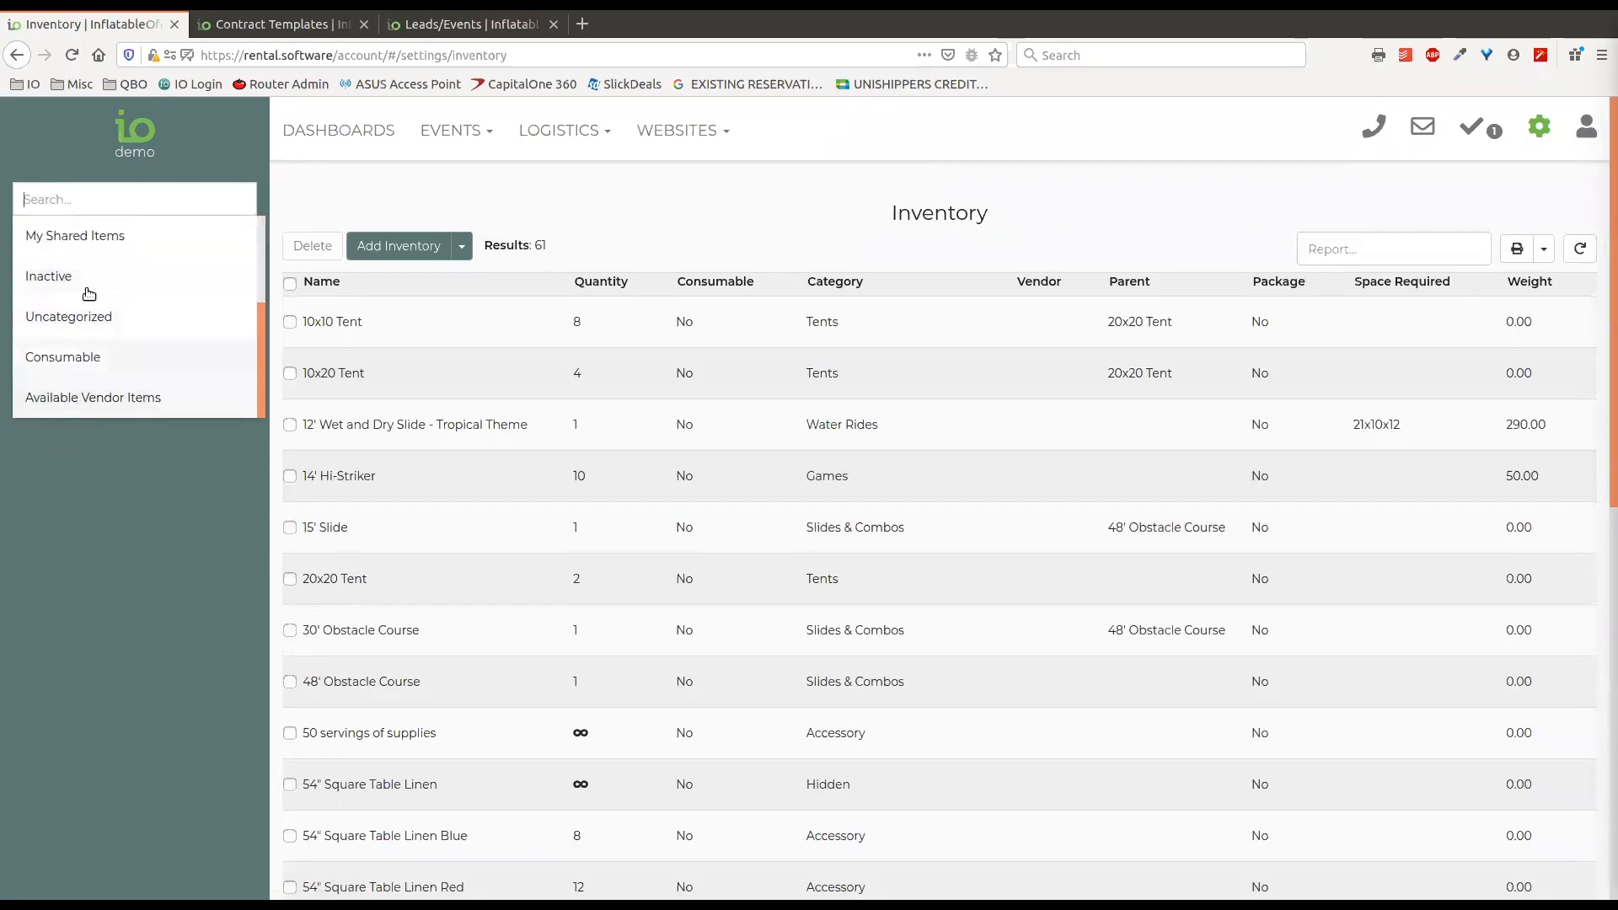
{"action": "scroll", "coordinate": [140, 380], "scroll_direction": "up", "scroll_amount": 3}
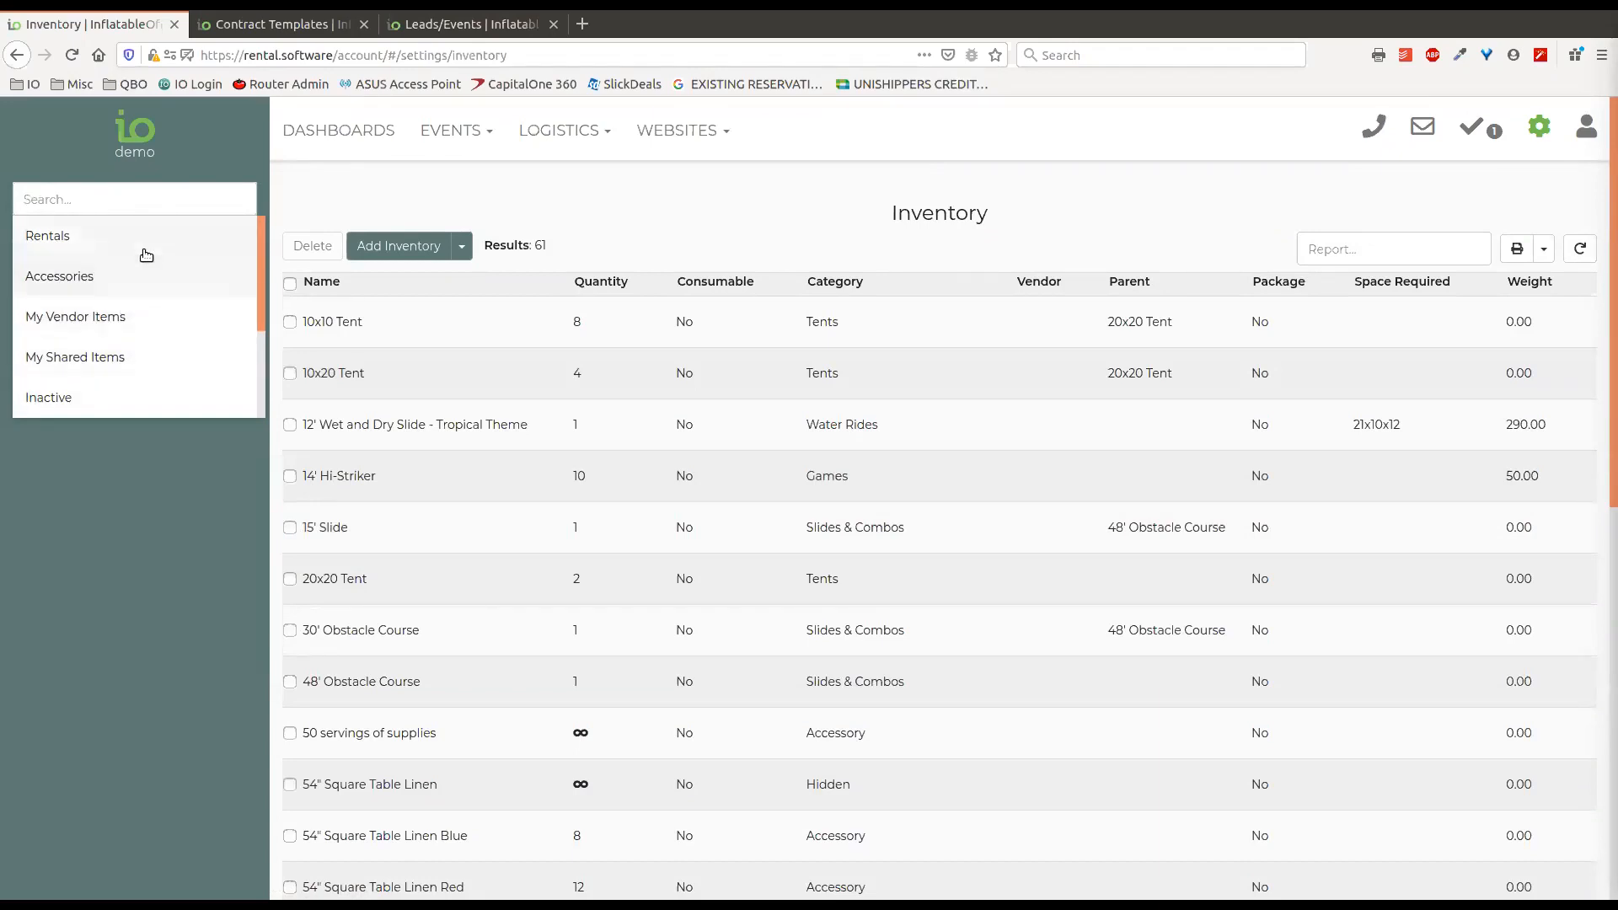
{"action": "scroll", "coordinate": [137, 336], "scroll_direction": "down", "scroll_amount": 1}
{"action": "scroll", "coordinate": [137, 336], "scroll_direction": "down", "scroll_amount": 2}
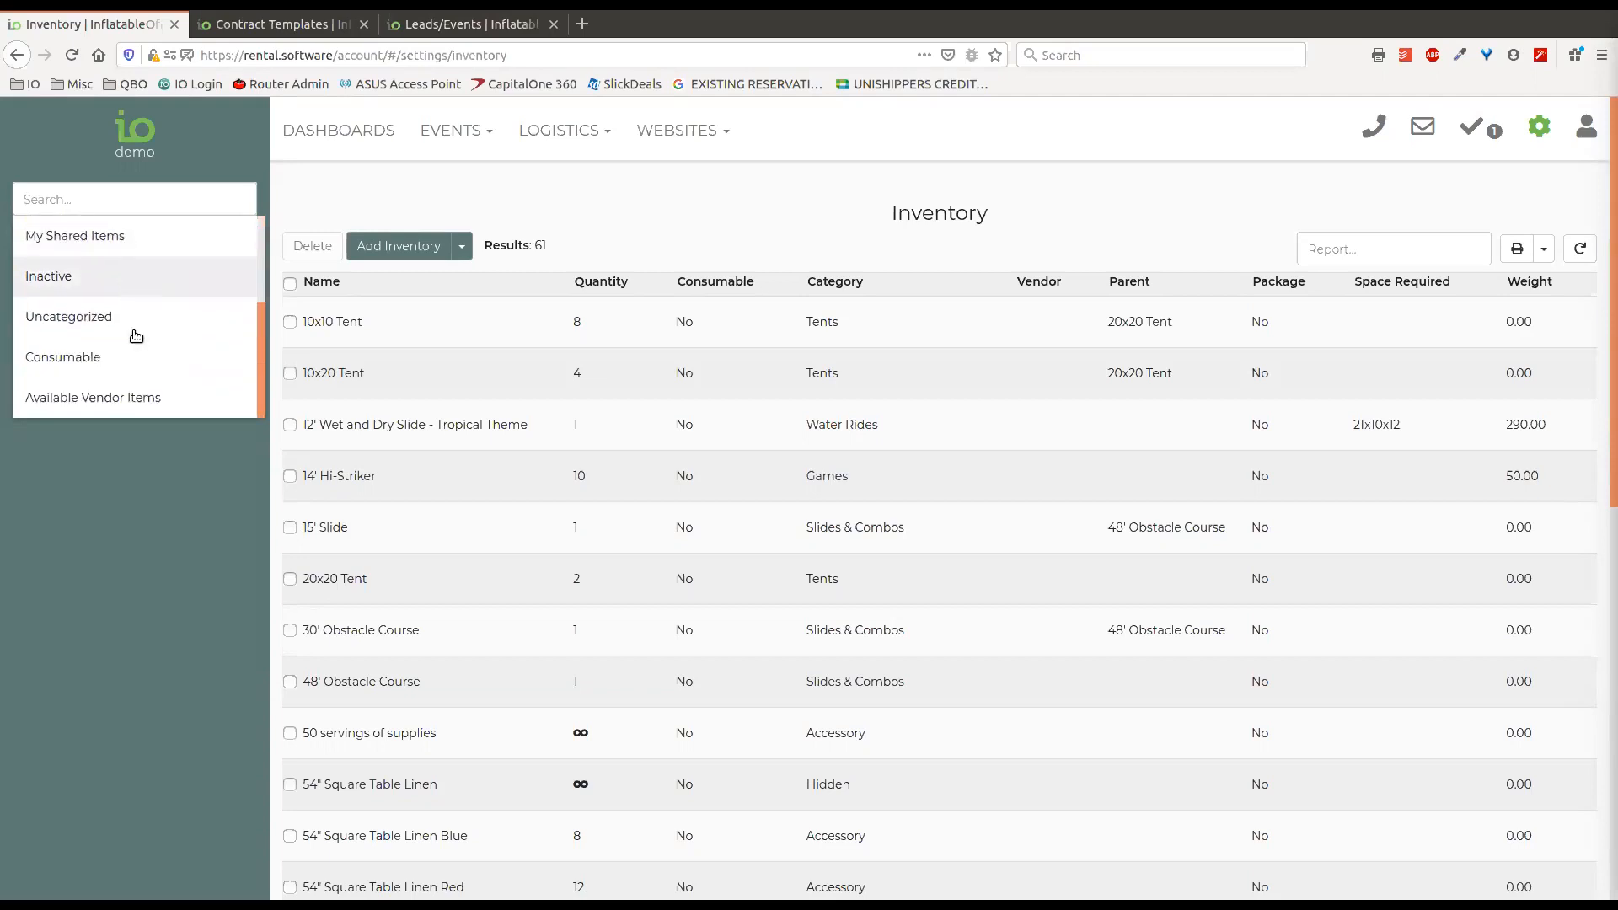
{"action": "left_click", "coordinate": [117, 405]}
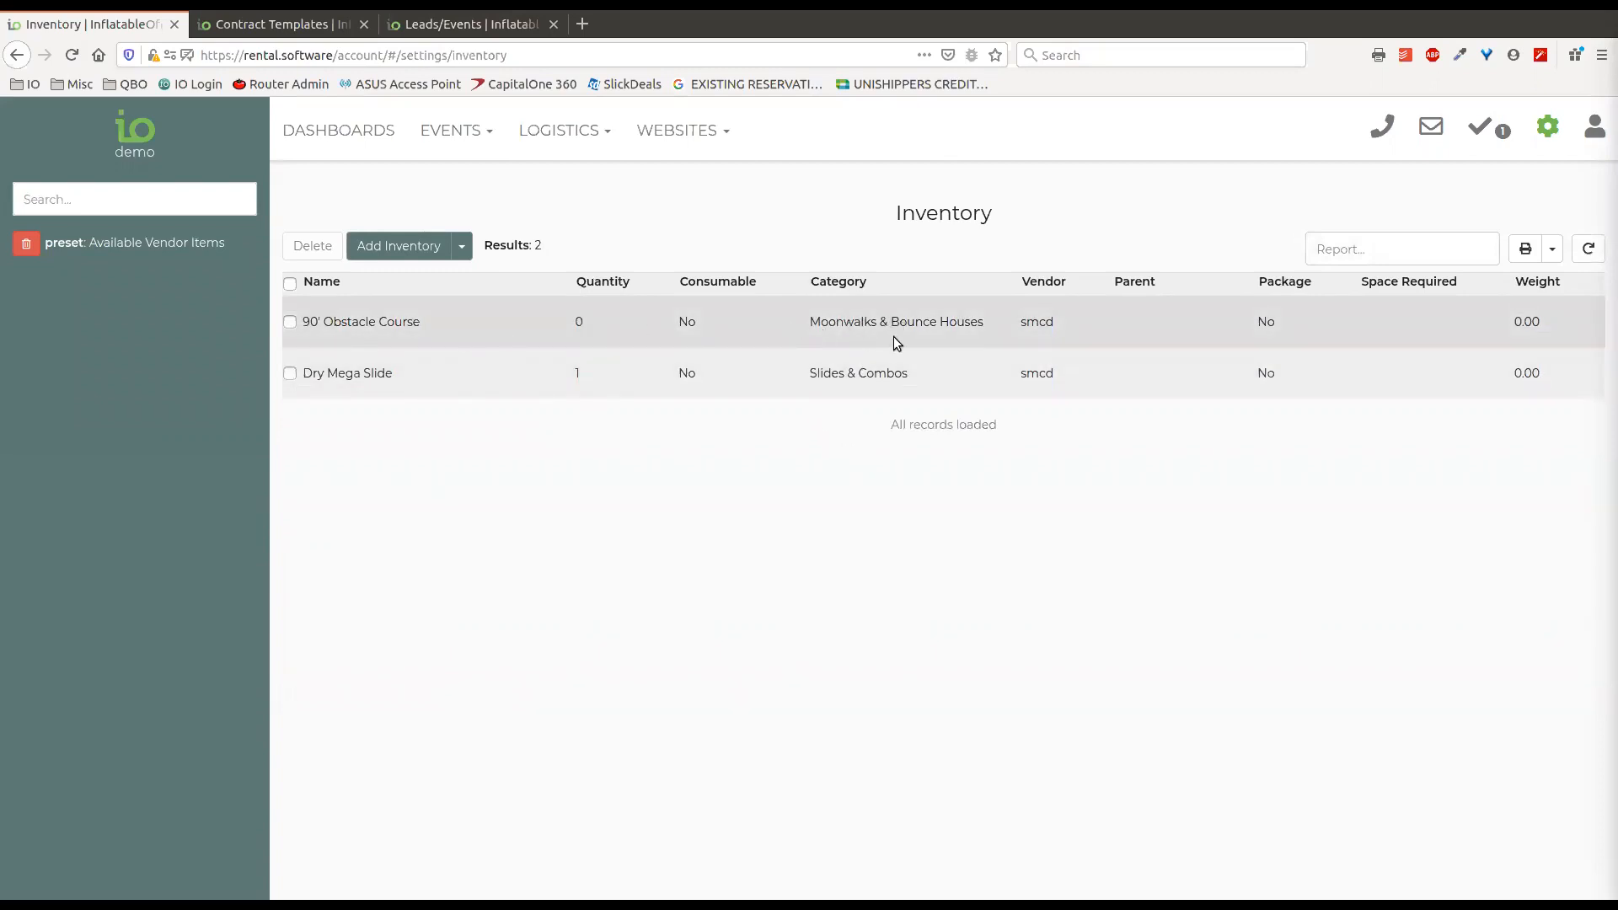
Select the 90' Obstacle Course to view its Add Vendor Item action, and clear the selection and the preset filter.
{"action": "left_click", "coordinate": [291, 323]}
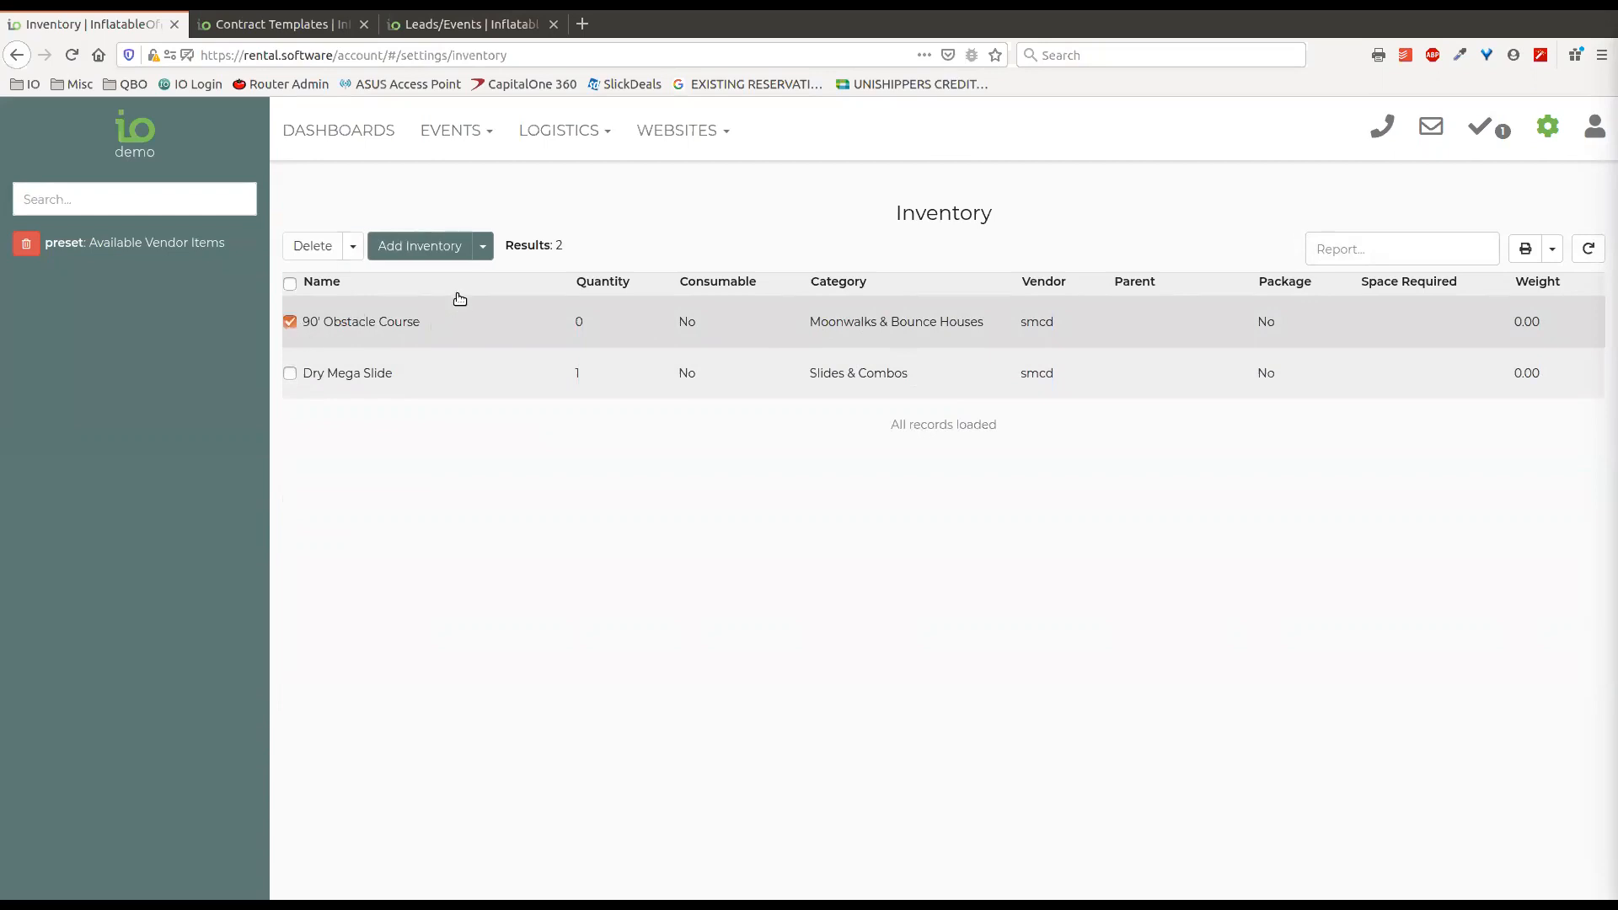
{"action": "left_click", "coordinate": [355, 246]}
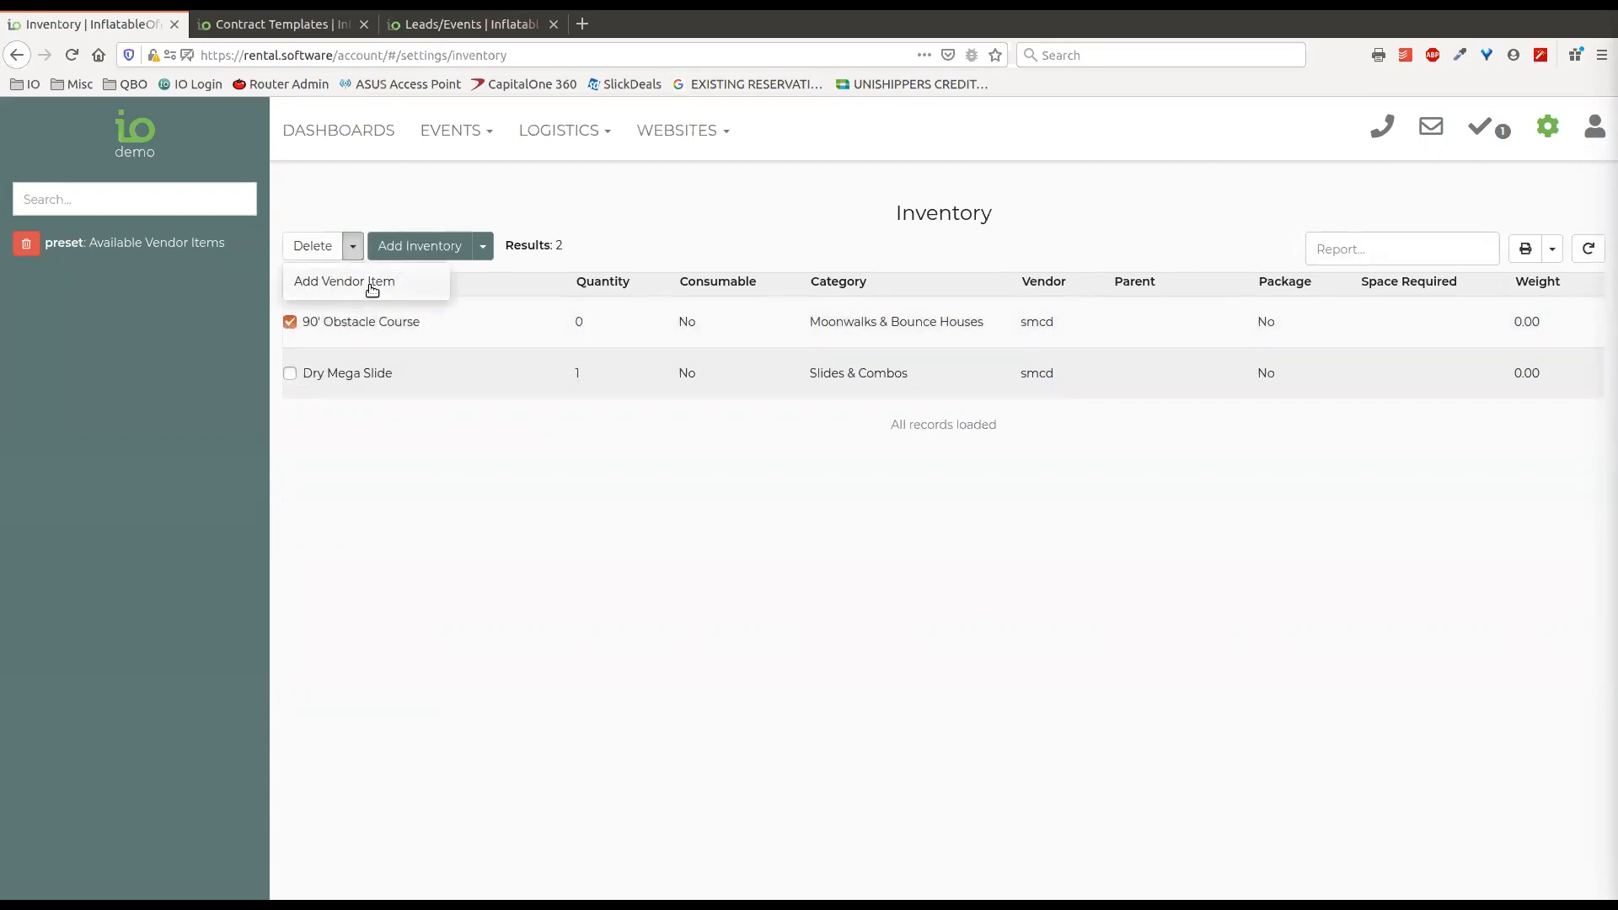
{"action": "left_click", "coordinate": [291, 322]}
{"action": "left_click", "coordinate": [291, 322]}
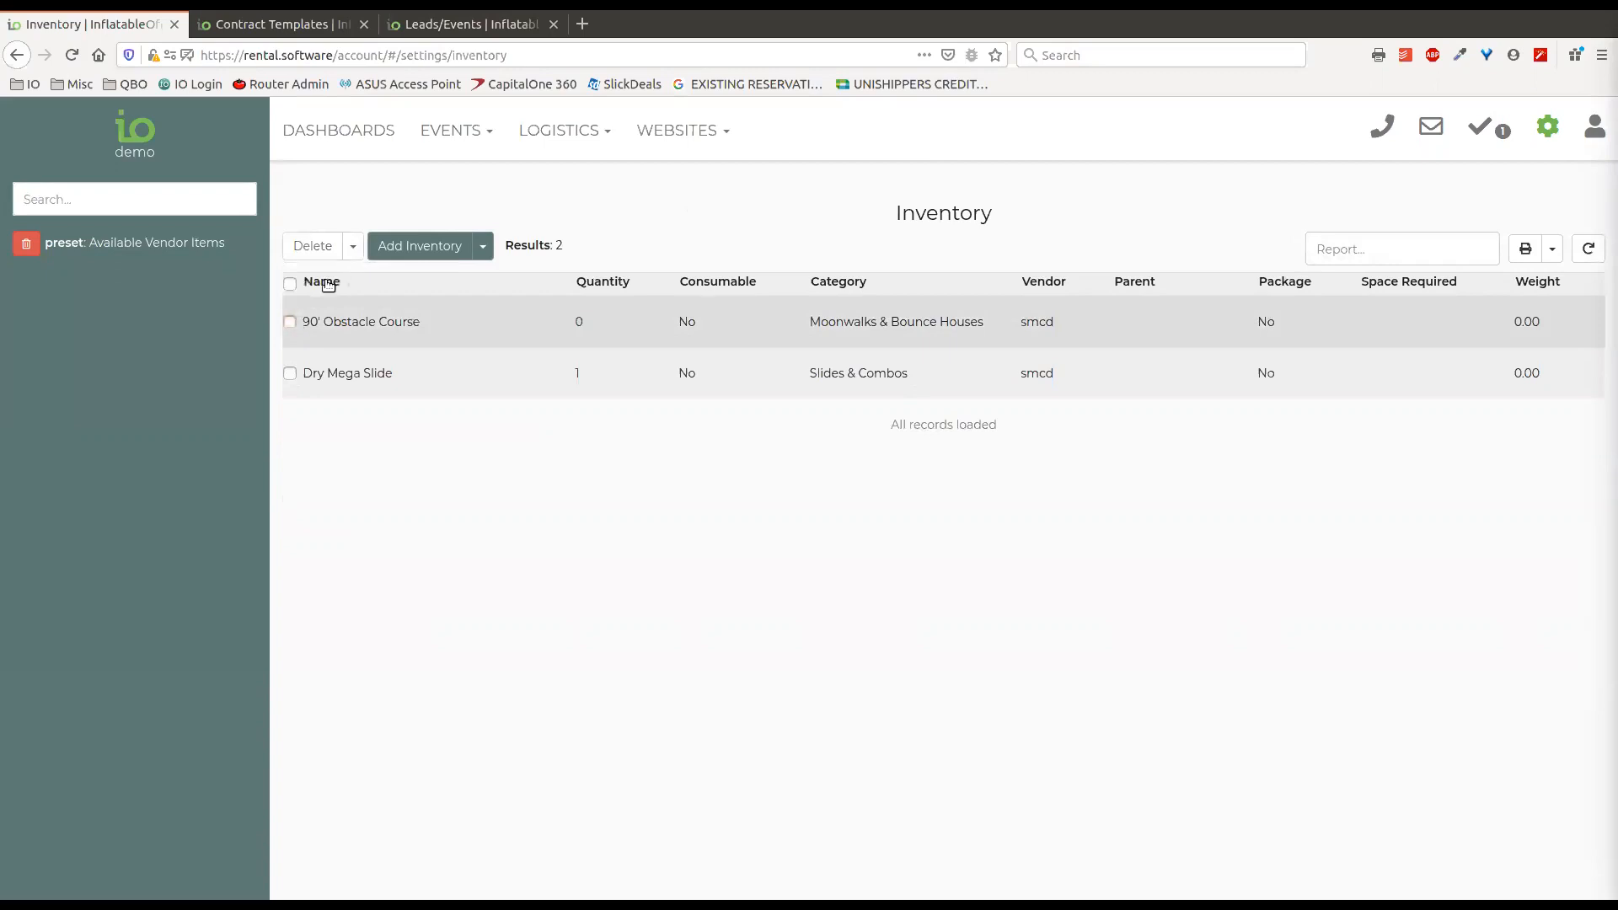
{"action": "left_click", "coordinate": [27, 245]}
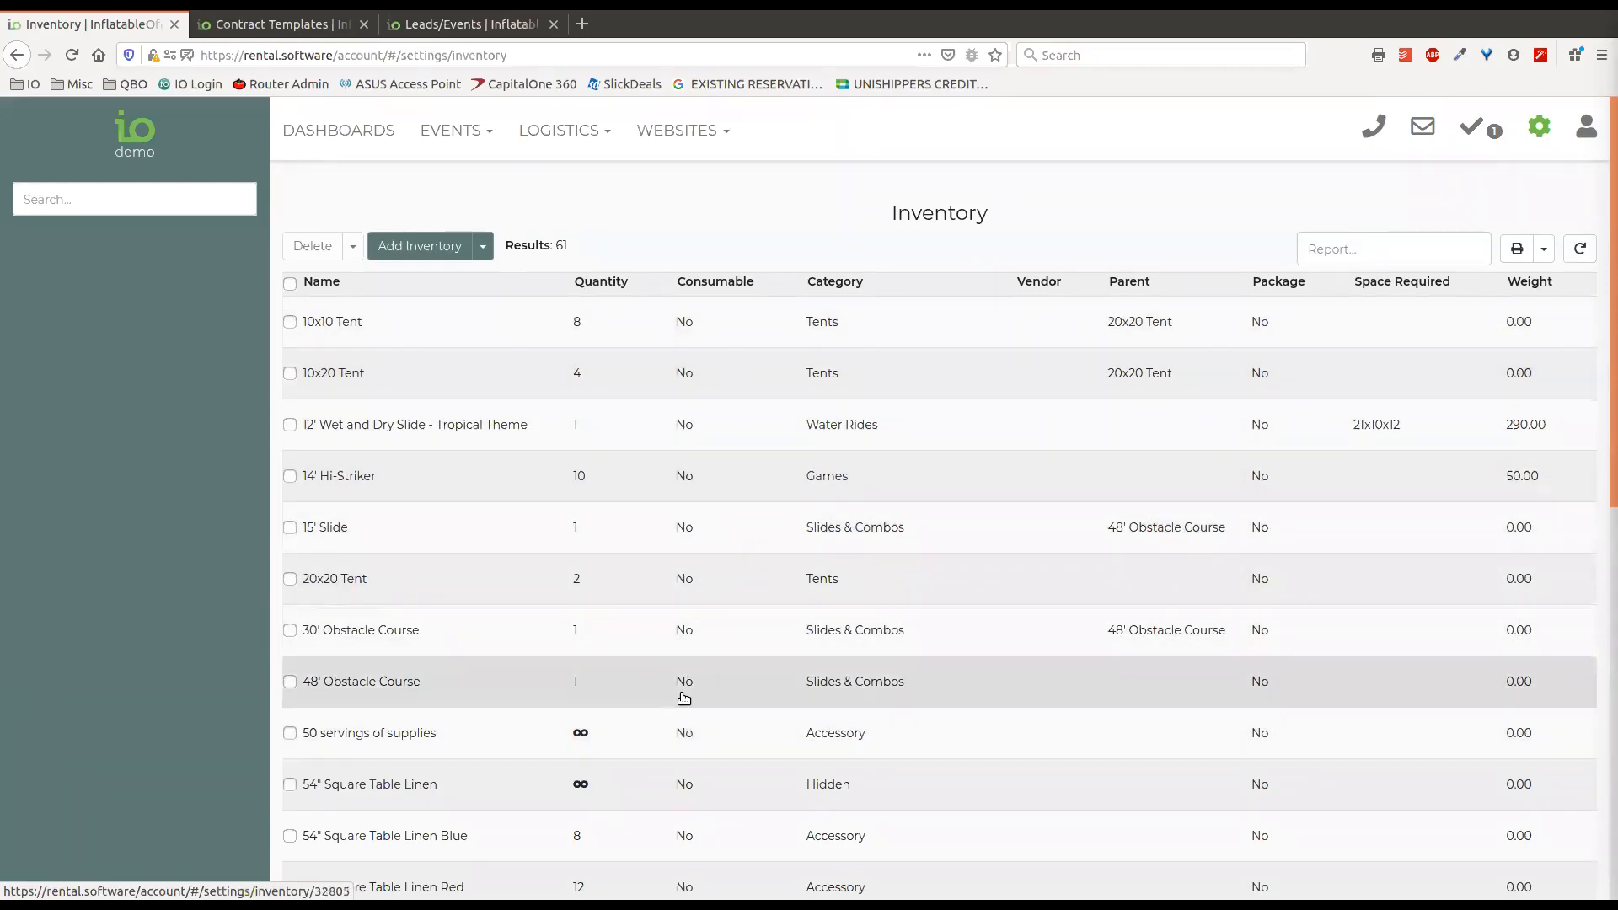
Open the 10x20 Tent from the inventory list and examine its manufacturer and model fields.
{"action": "scroll", "coordinate": [730, 563], "scroll_direction": "down", "scroll_amount": 2}
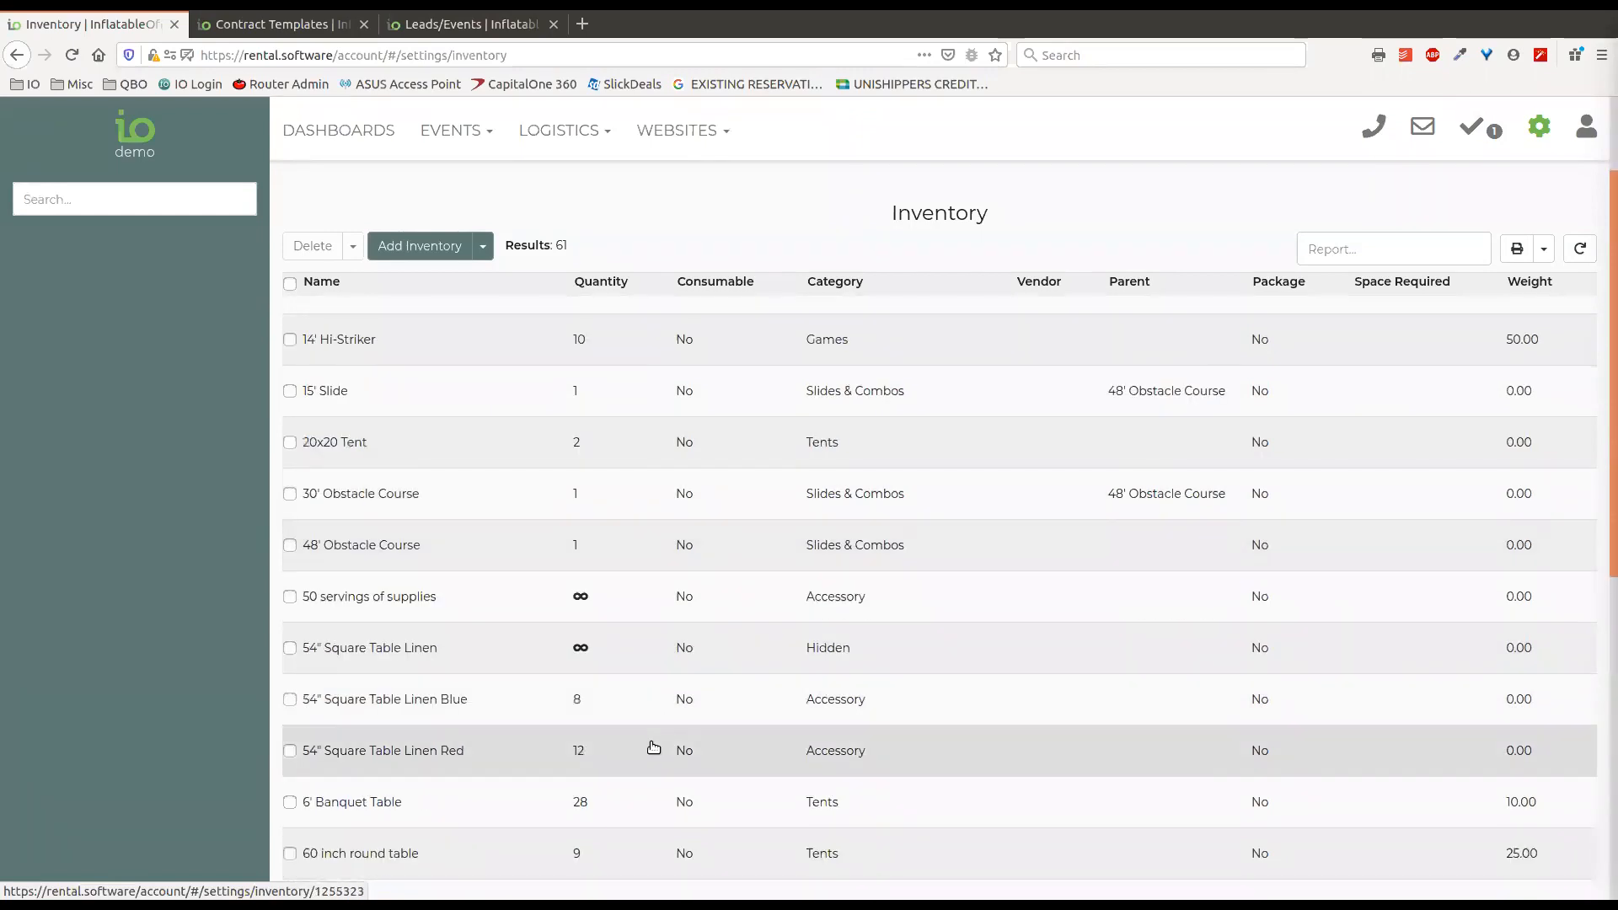
{"action": "scroll", "coordinate": [662, 704], "scroll_direction": "down", "scroll_amount": 2}
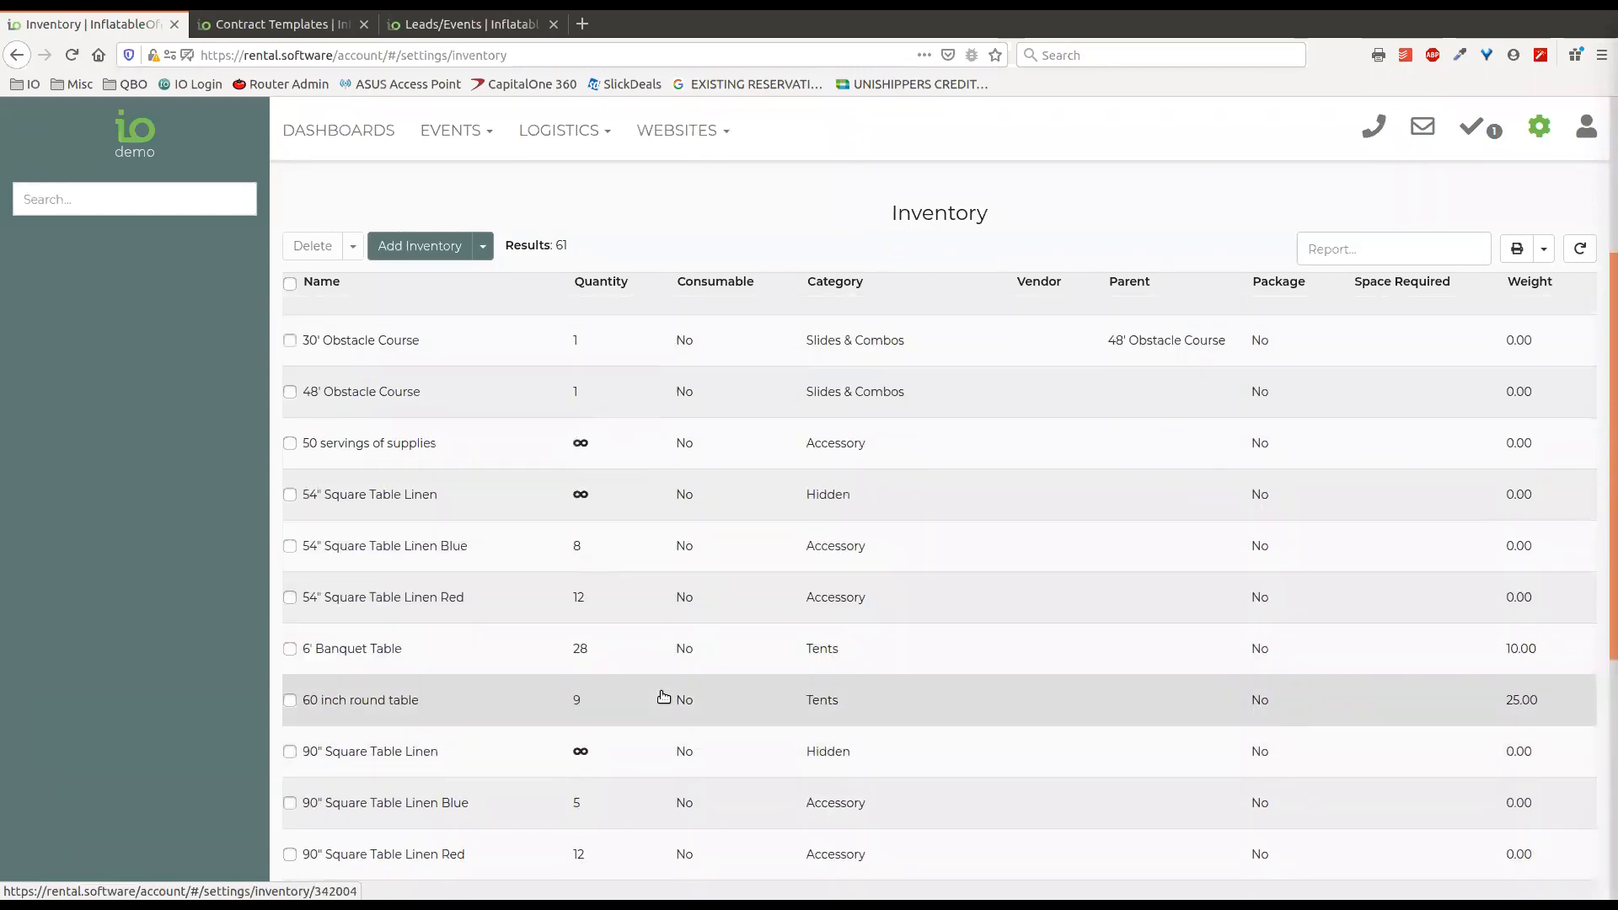
{"action": "scroll", "coordinate": [670, 674], "scroll_direction": "up", "scroll_amount": 3}
{"action": "left_click", "coordinate": [716, 376]}
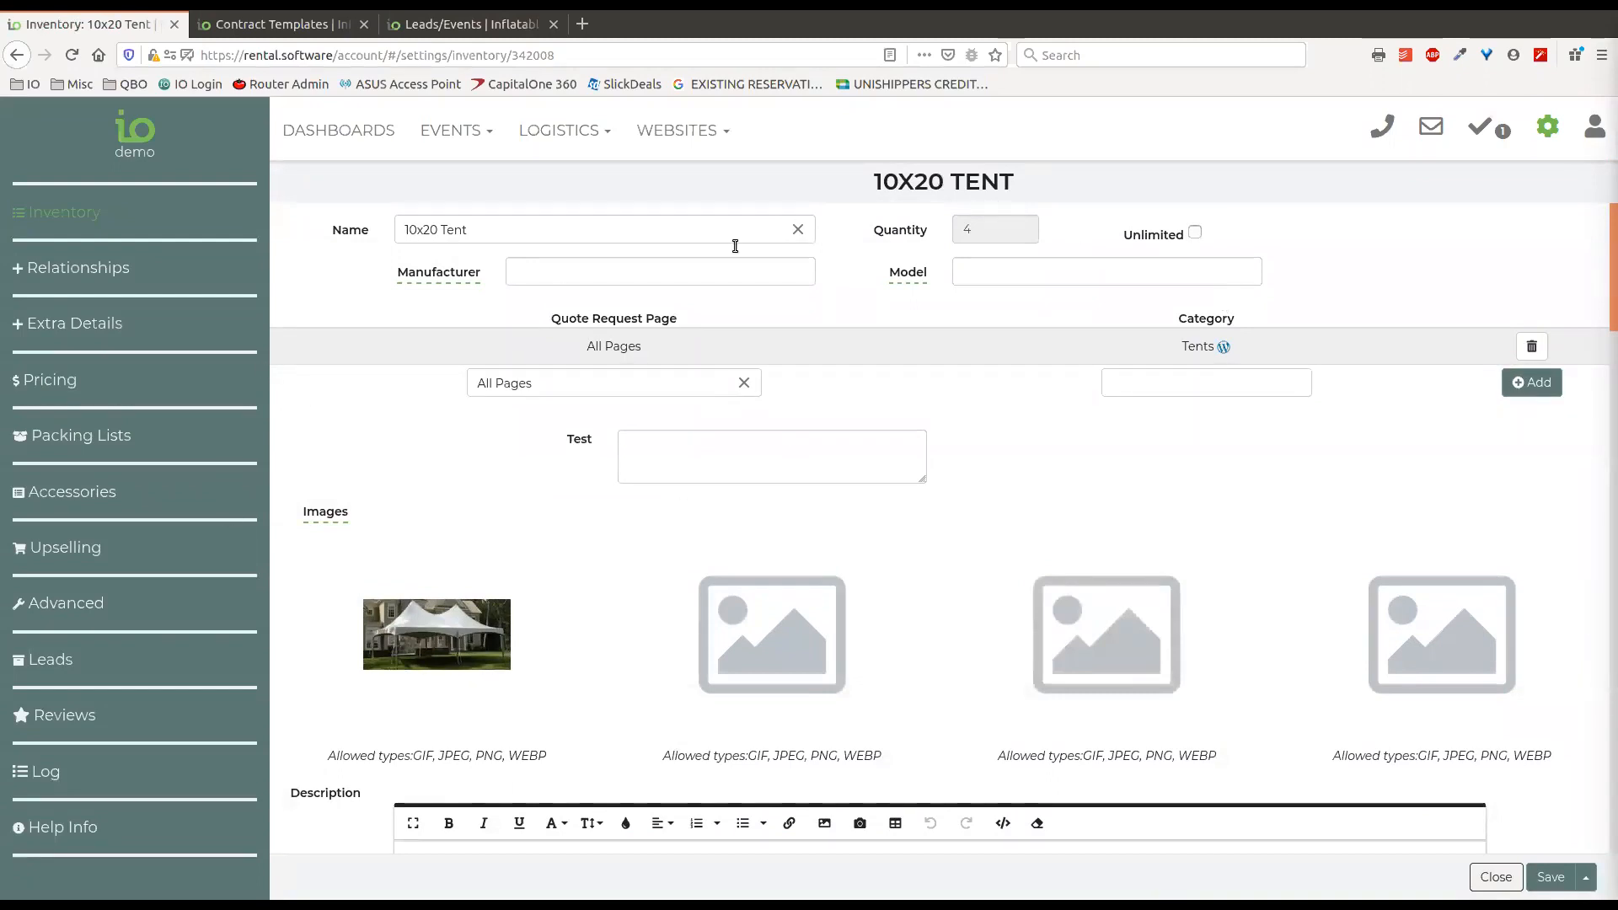
{"action": "left_click", "coordinate": [673, 273]}
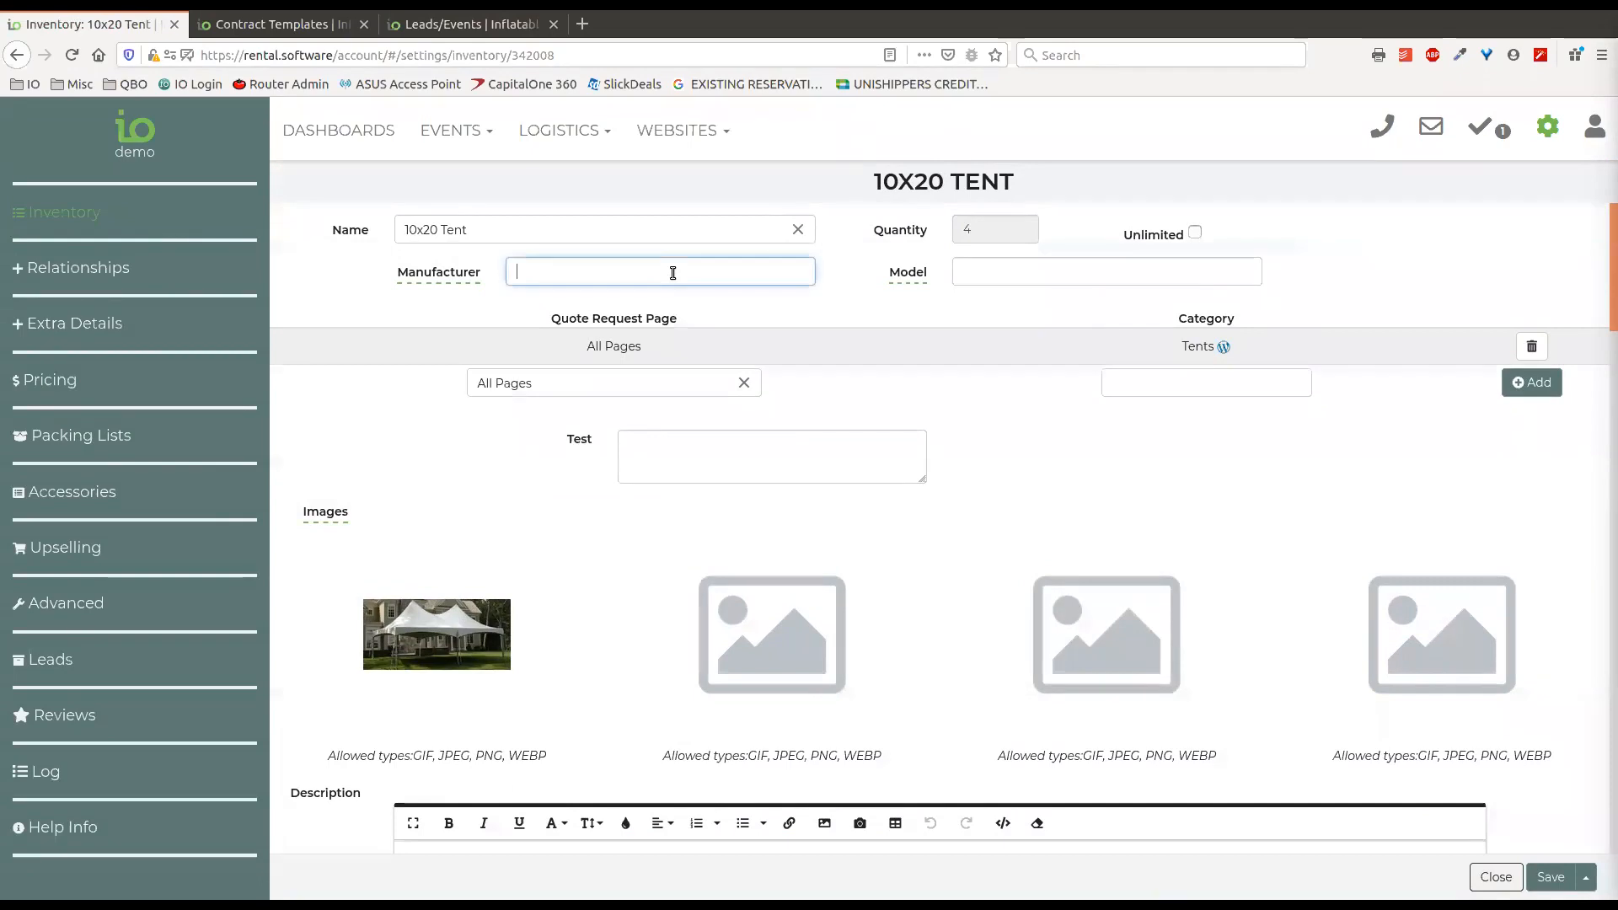
{"action": "left_click", "coordinate": [1070, 273]}
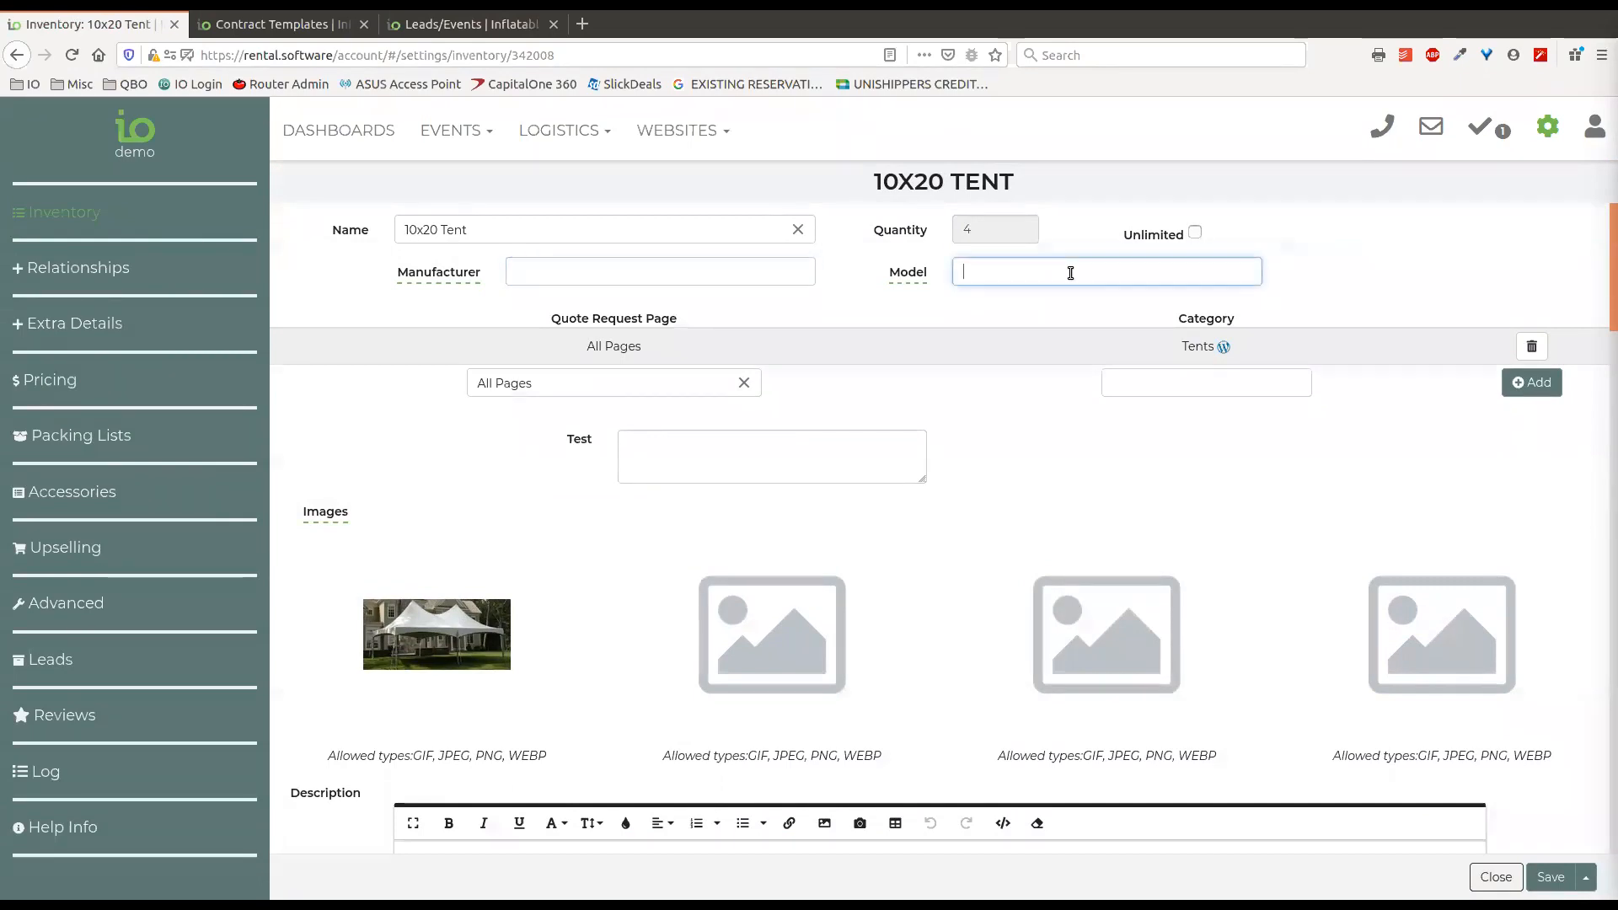
Replace the tent's name with "bounce" to browse the suggested manufacturer items, and empty the name again.
{"action": "left_click", "coordinate": [798, 233]}
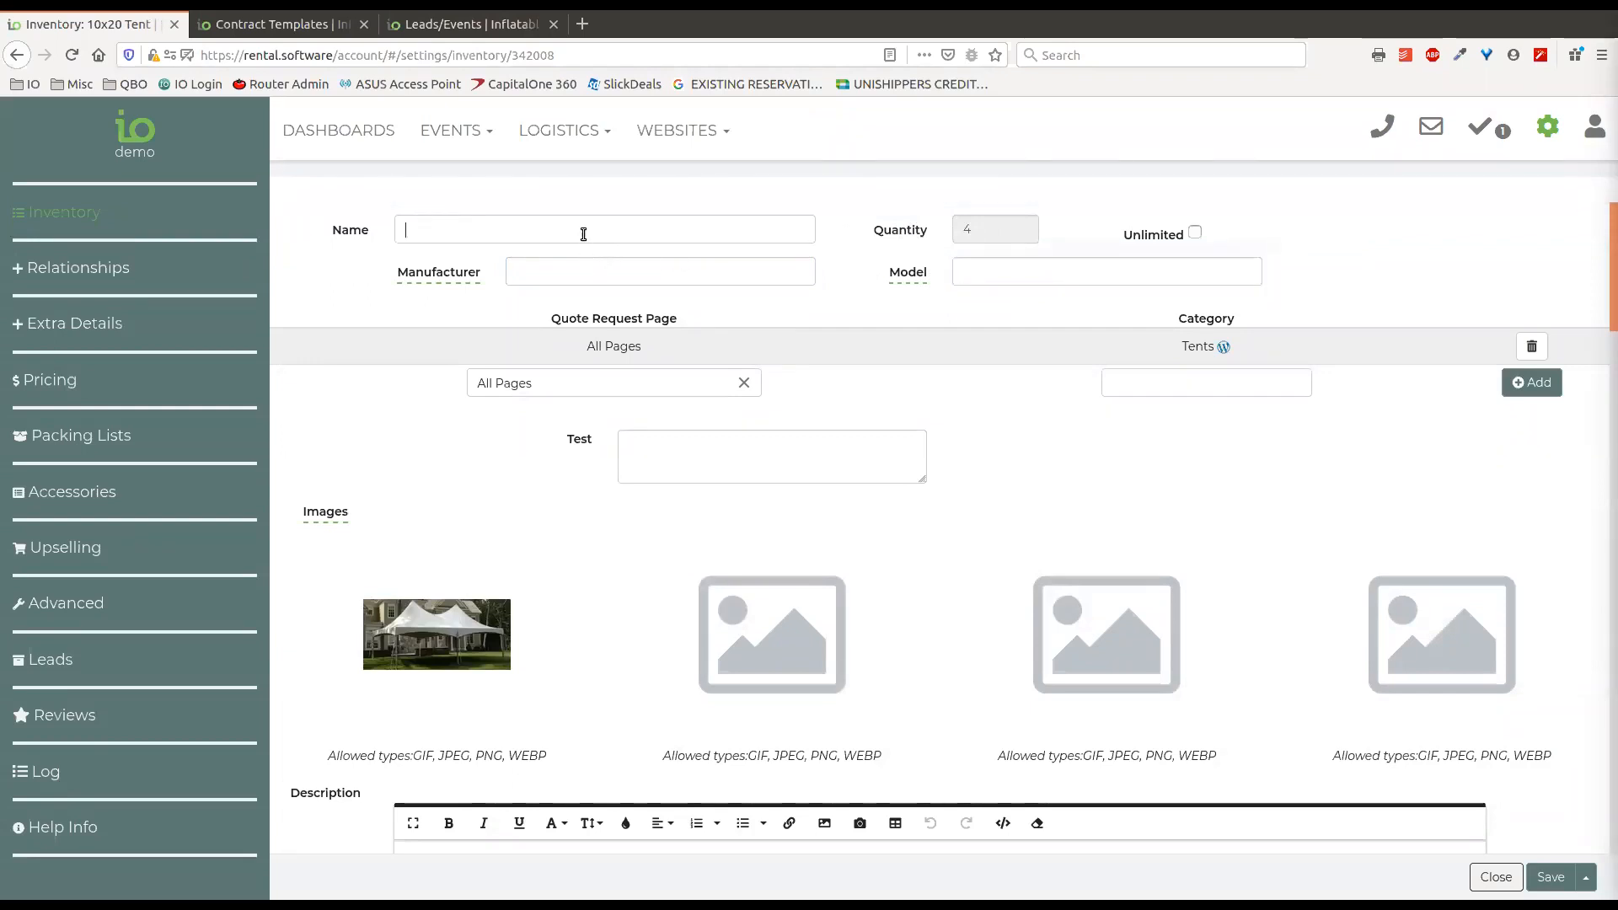
{"action": "type", "text": "bounce"}
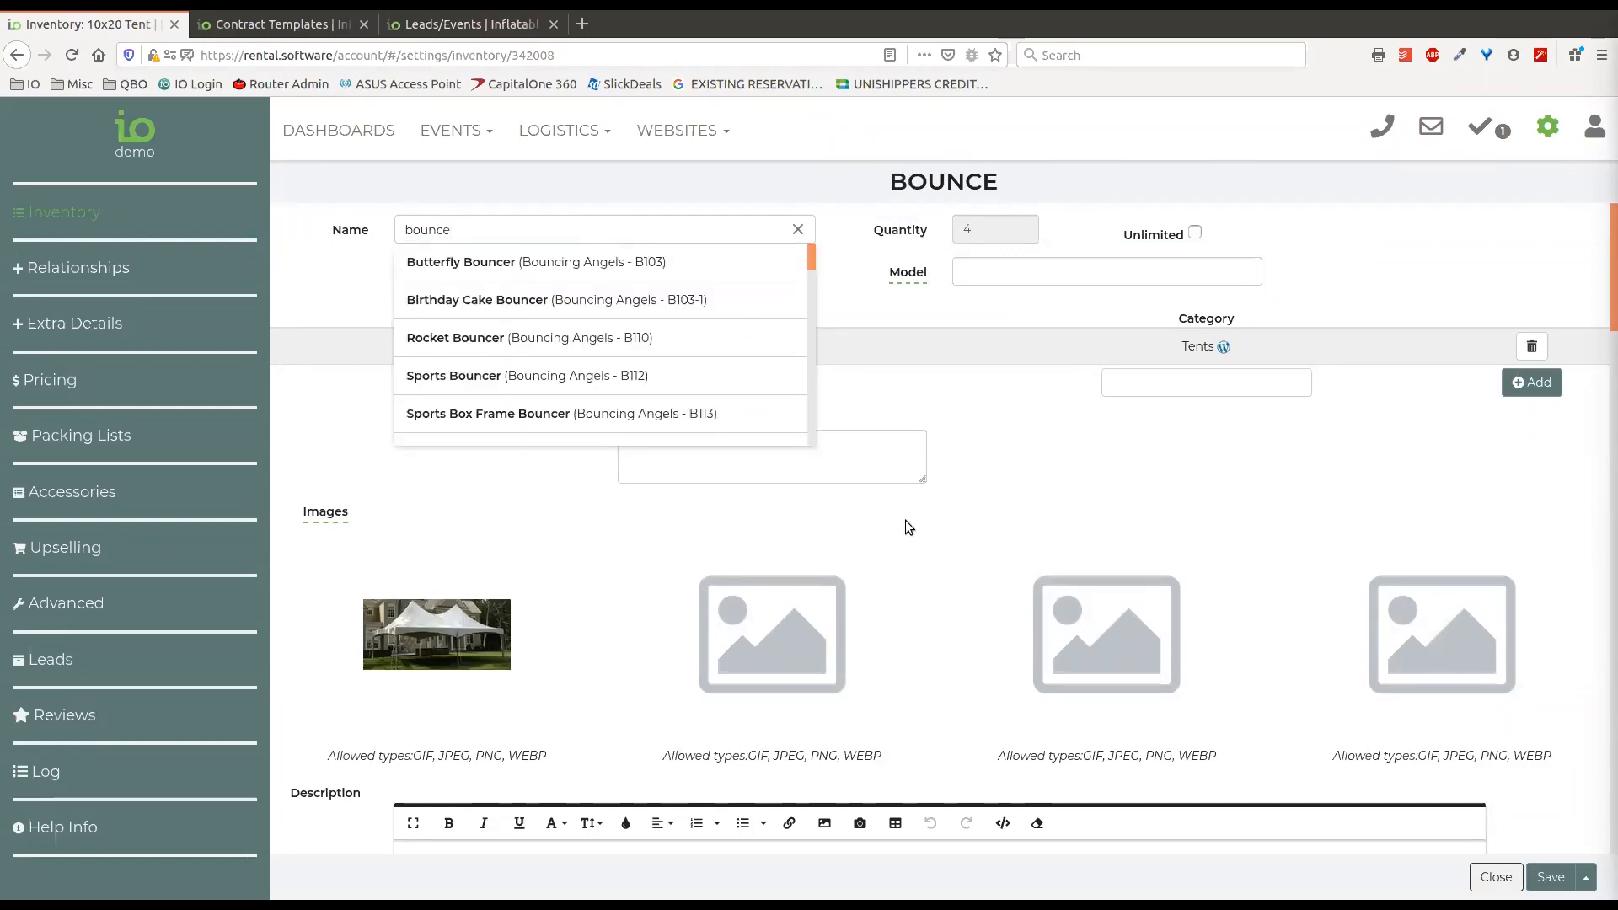
{"action": "scroll", "coordinate": [683, 350], "scroll_direction": "down", "scroll_amount": 10}
{"action": "scroll", "coordinate": [689, 356], "scroll_direction": "down", "scroll_amount": 5}
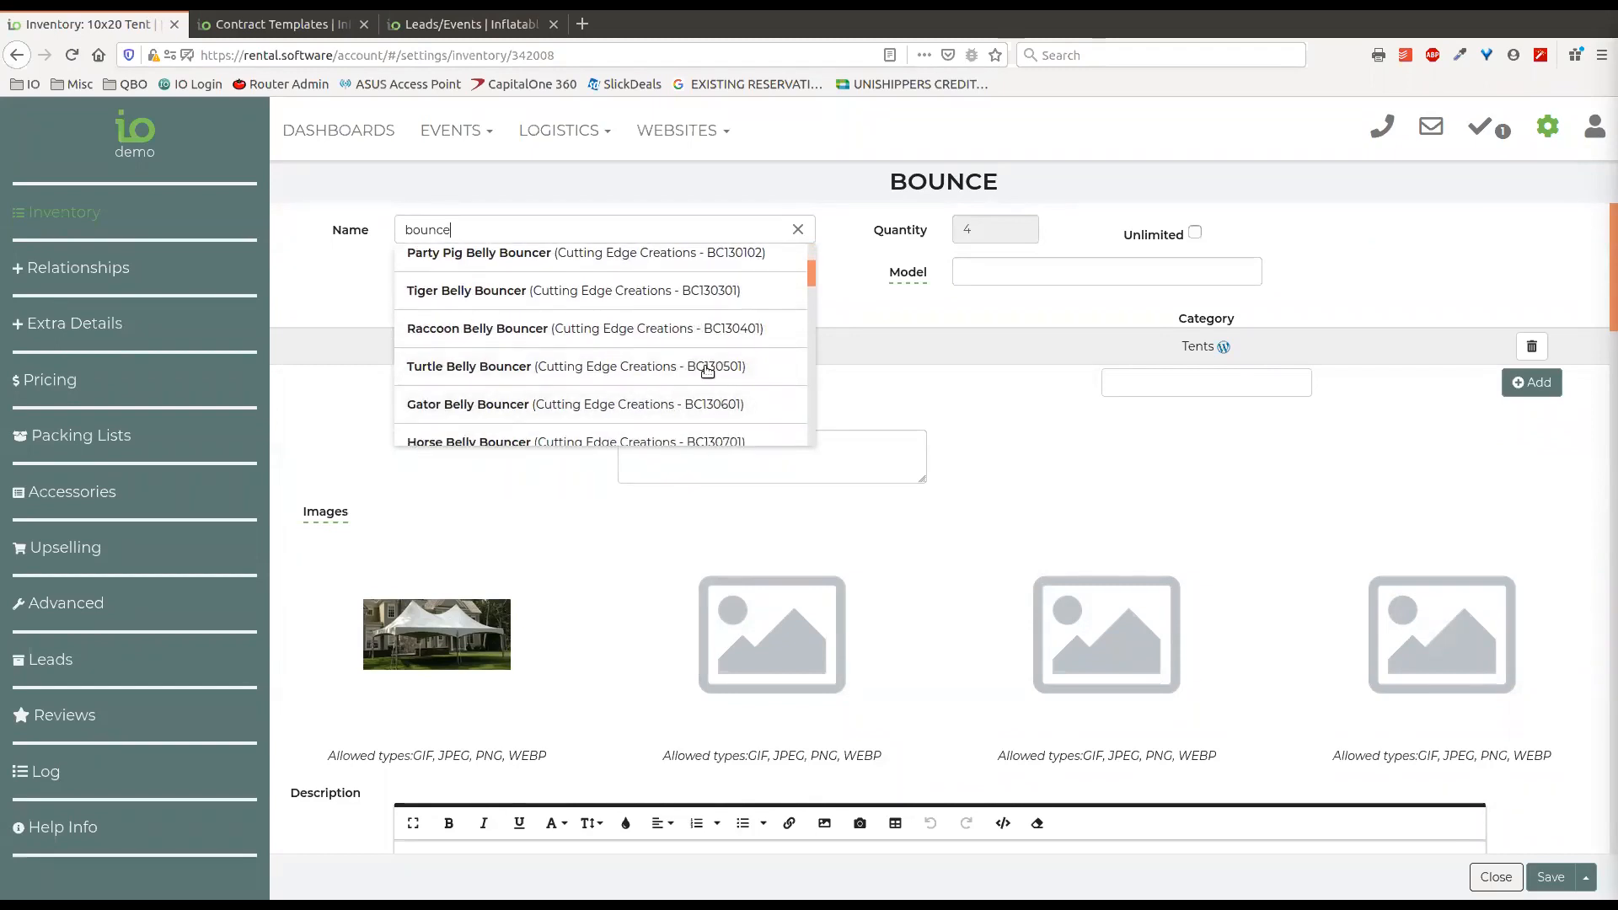
{"action": "scroll", "coordinate": [721, 401], "scroll_direction": "down", "scroll_amount": 1}
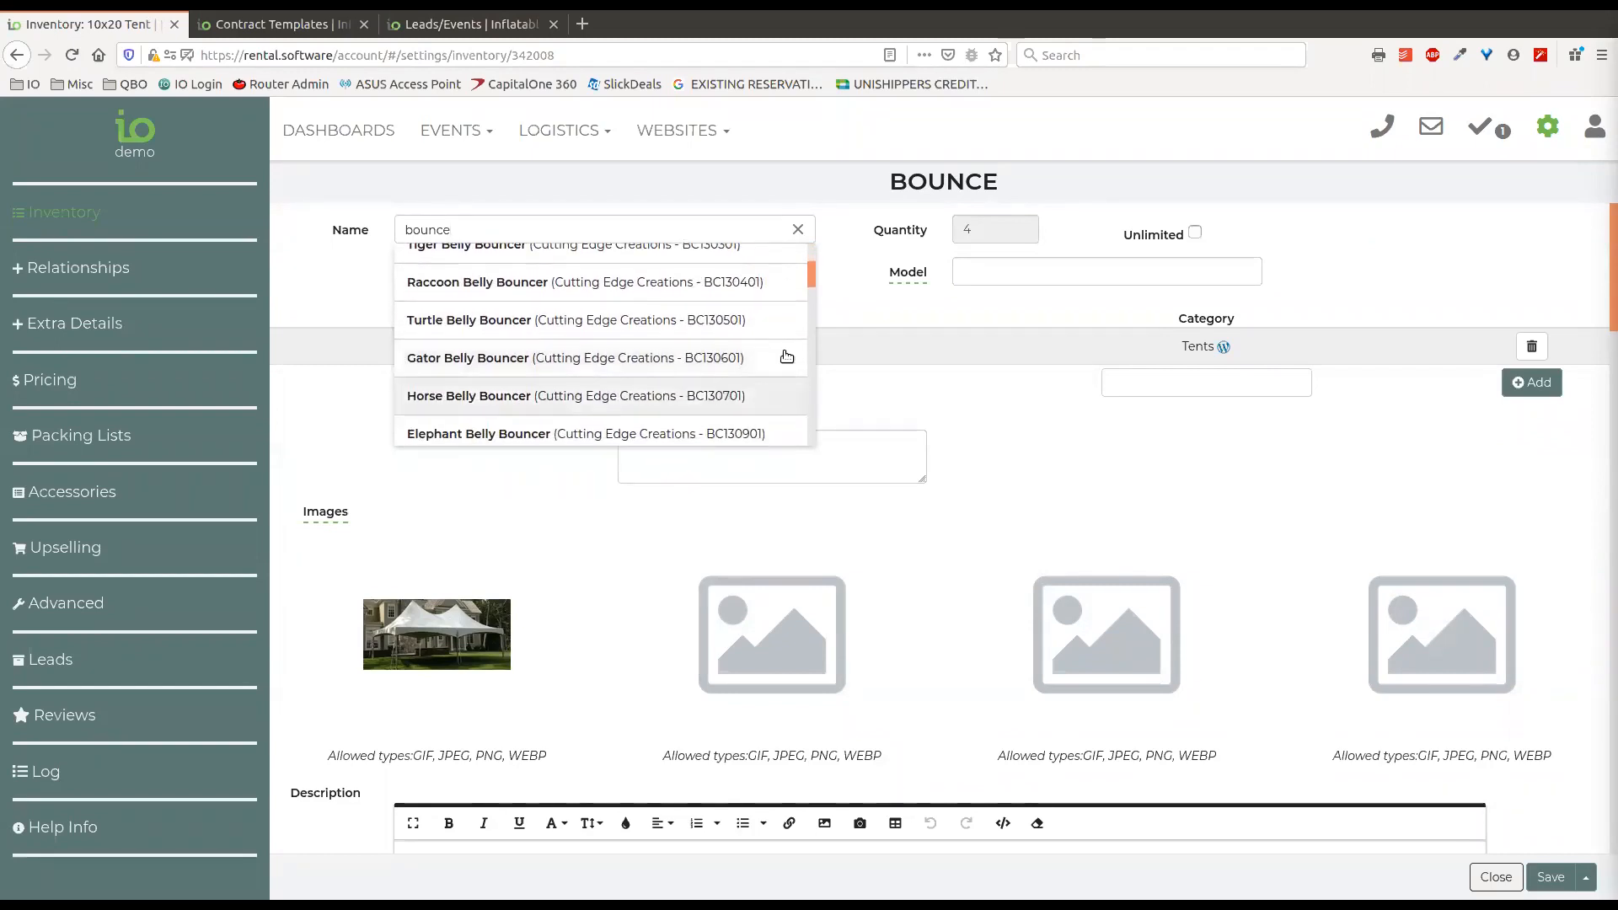
{"action": "left_click", "coordinate": [833, 225]}
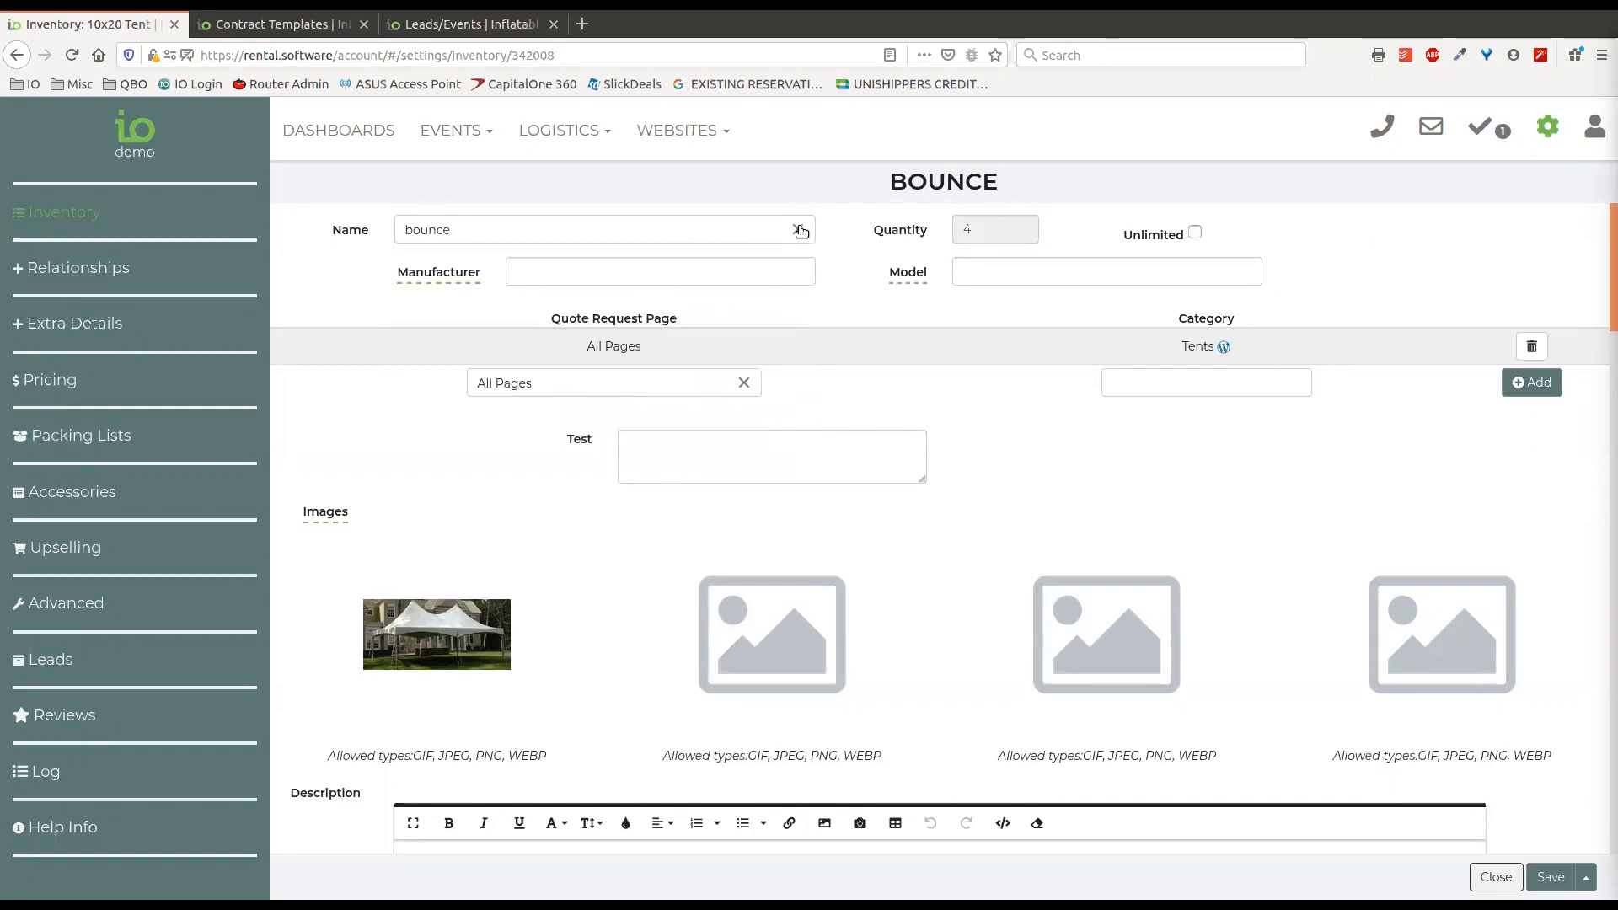
{"action": "left_click", "coordinate": [799, 229]}
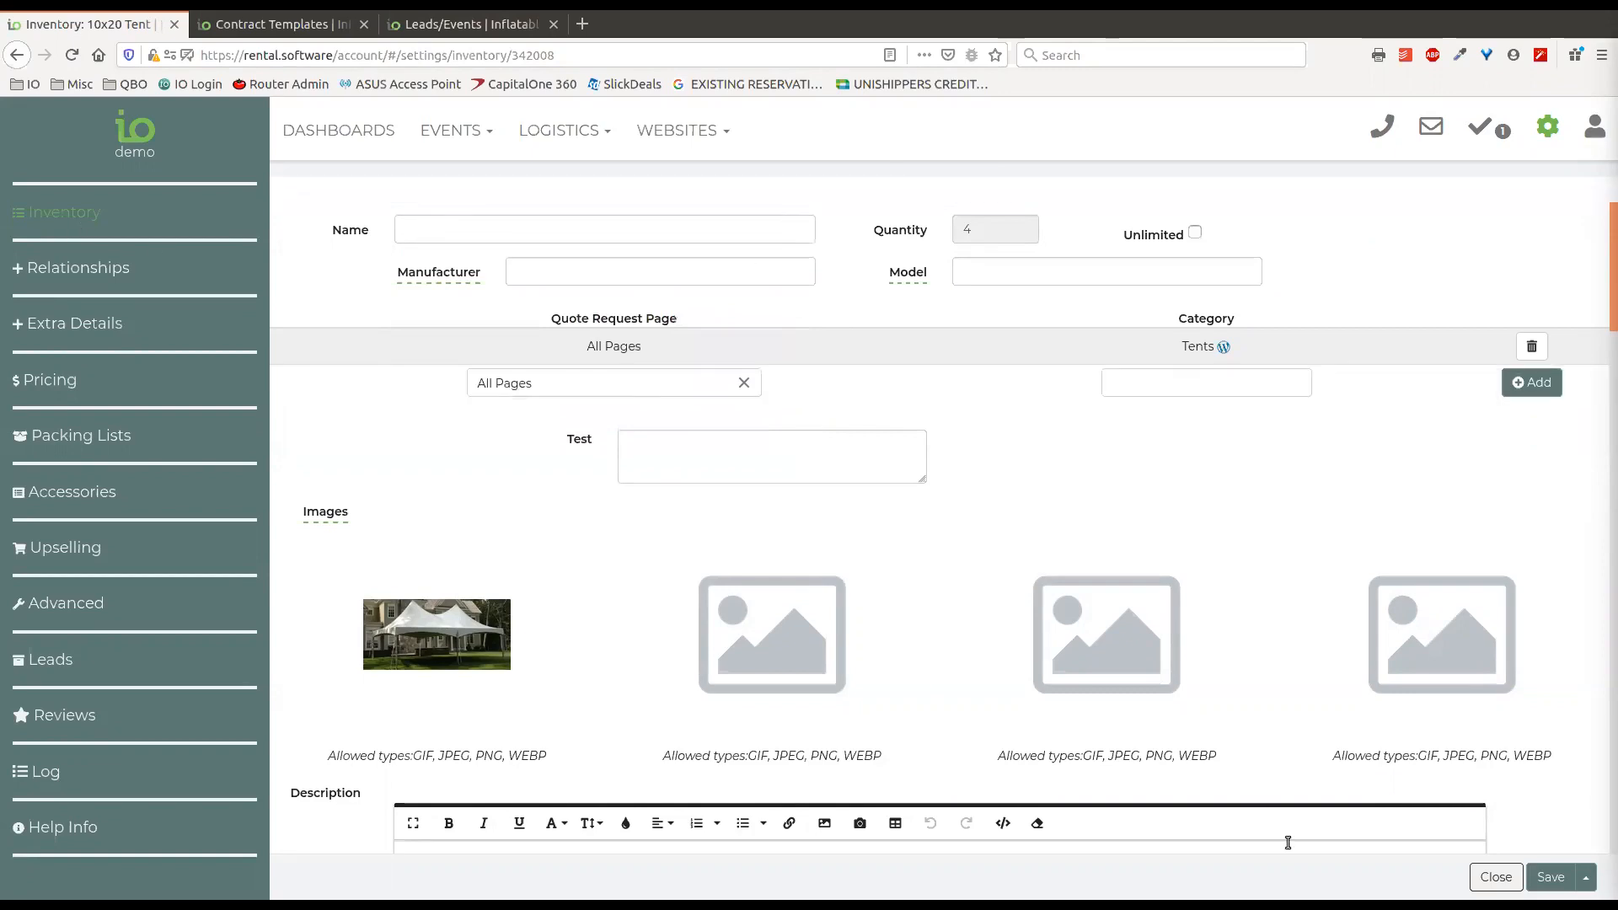
Close the item unsaved, reopen the 10x20 Tent, and examine its quote request page and category assignment.
{"action": "left_click", "coordinate": [1497, 877]}
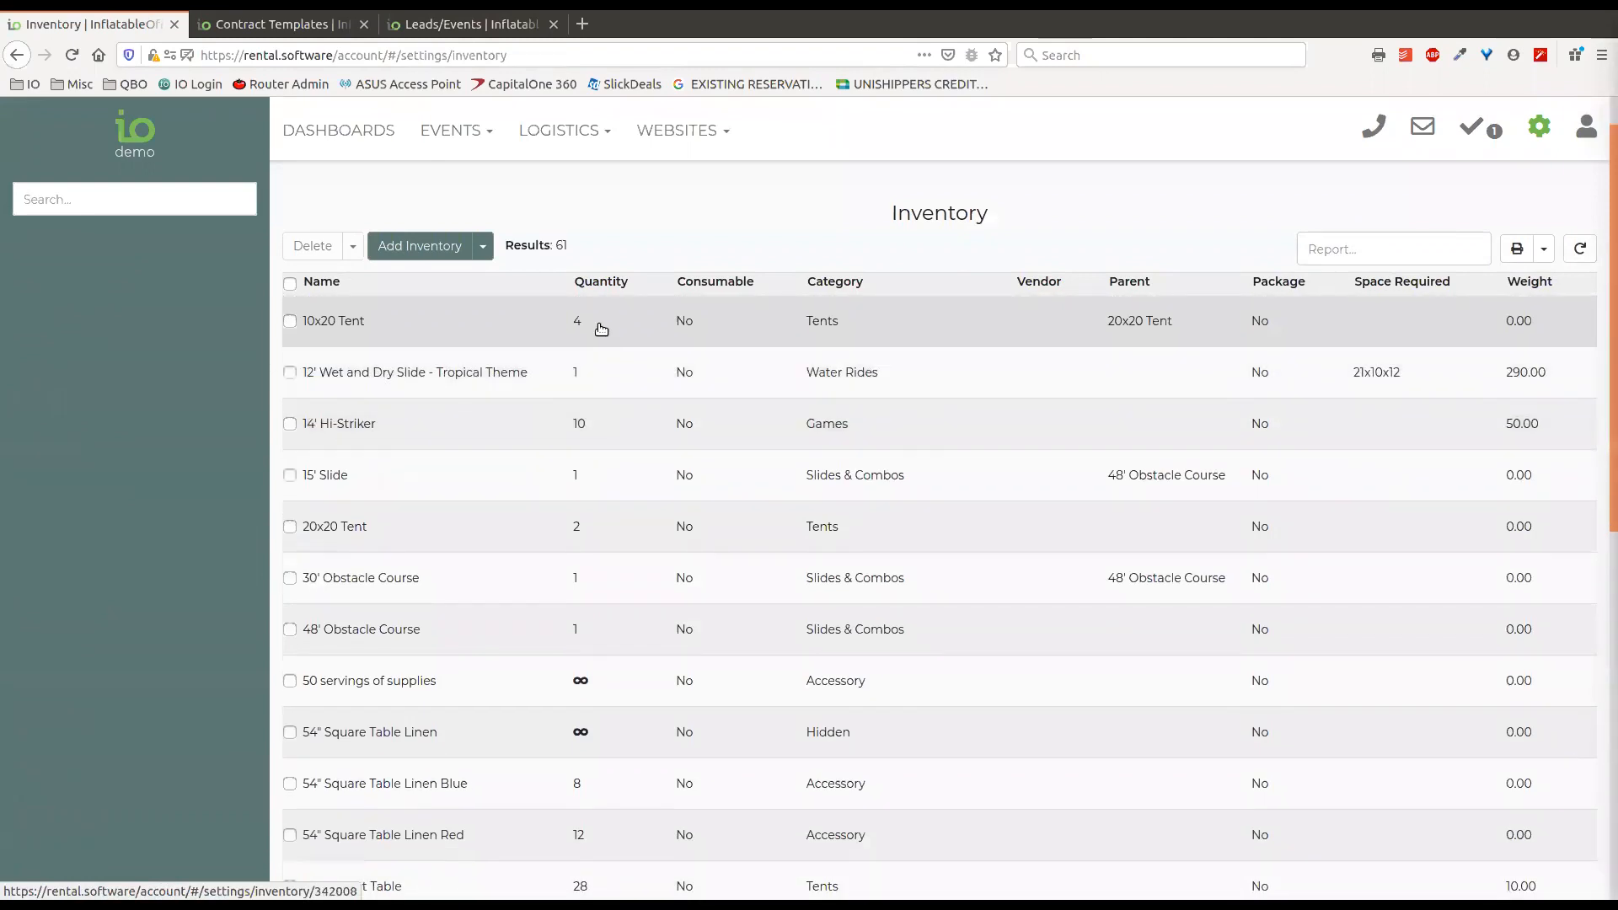
{"action": "left_click", "coordinate": [601, 328]}
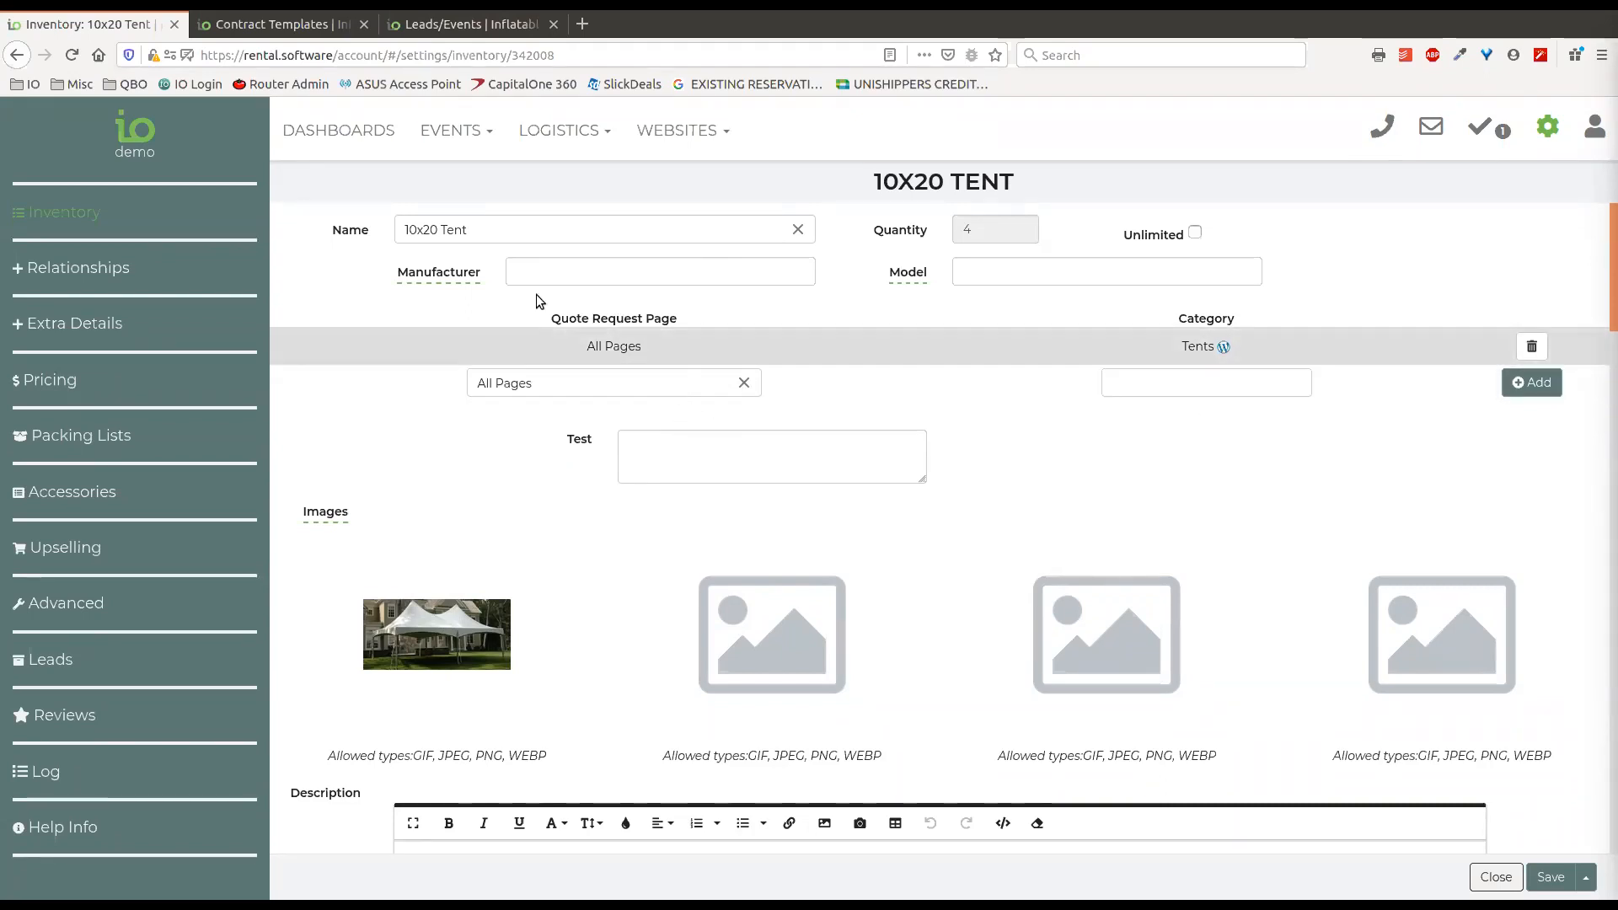
{"action": "left_click_drag", "start_coordinate": [587, 349], "coordinate": [656, 351]}
{"action": "left_click", "coordinate": [1180, 347]}
{"action": "left_click_drag", "start_coordinate": [1182, 351], "coordinate": [1207, 347]}
{"action": "left_click", "coordinate": [1337, 278]}
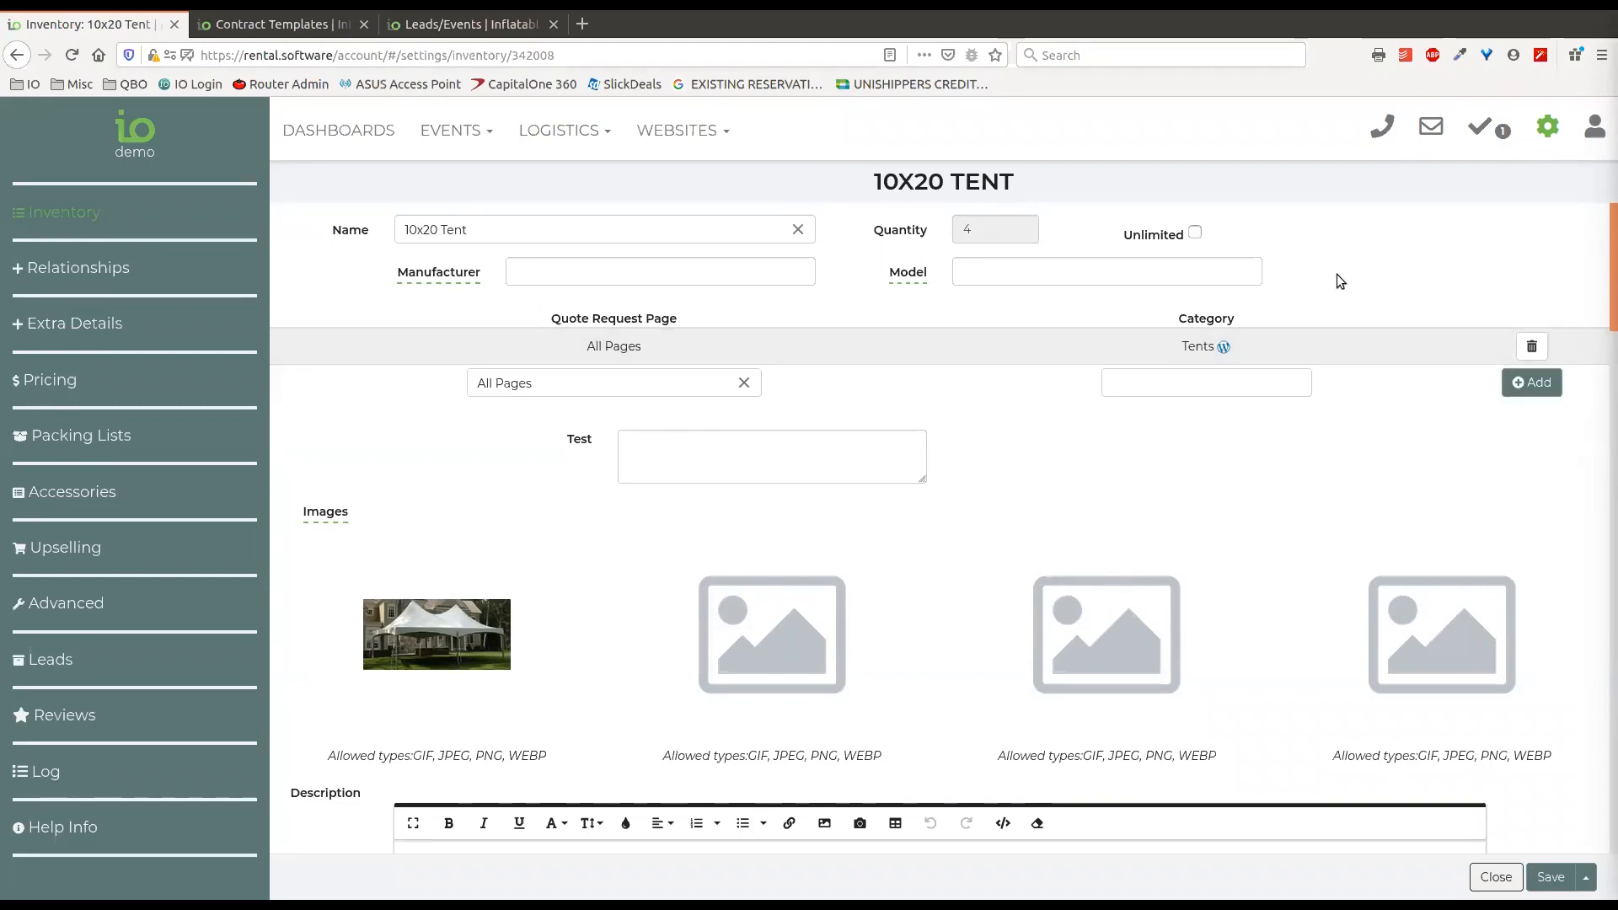
View the WordPress page linked from the Tents category in a separate browser tab, and close that tab.
{"action": "middle_click", "coordinate": [1224, 347]}
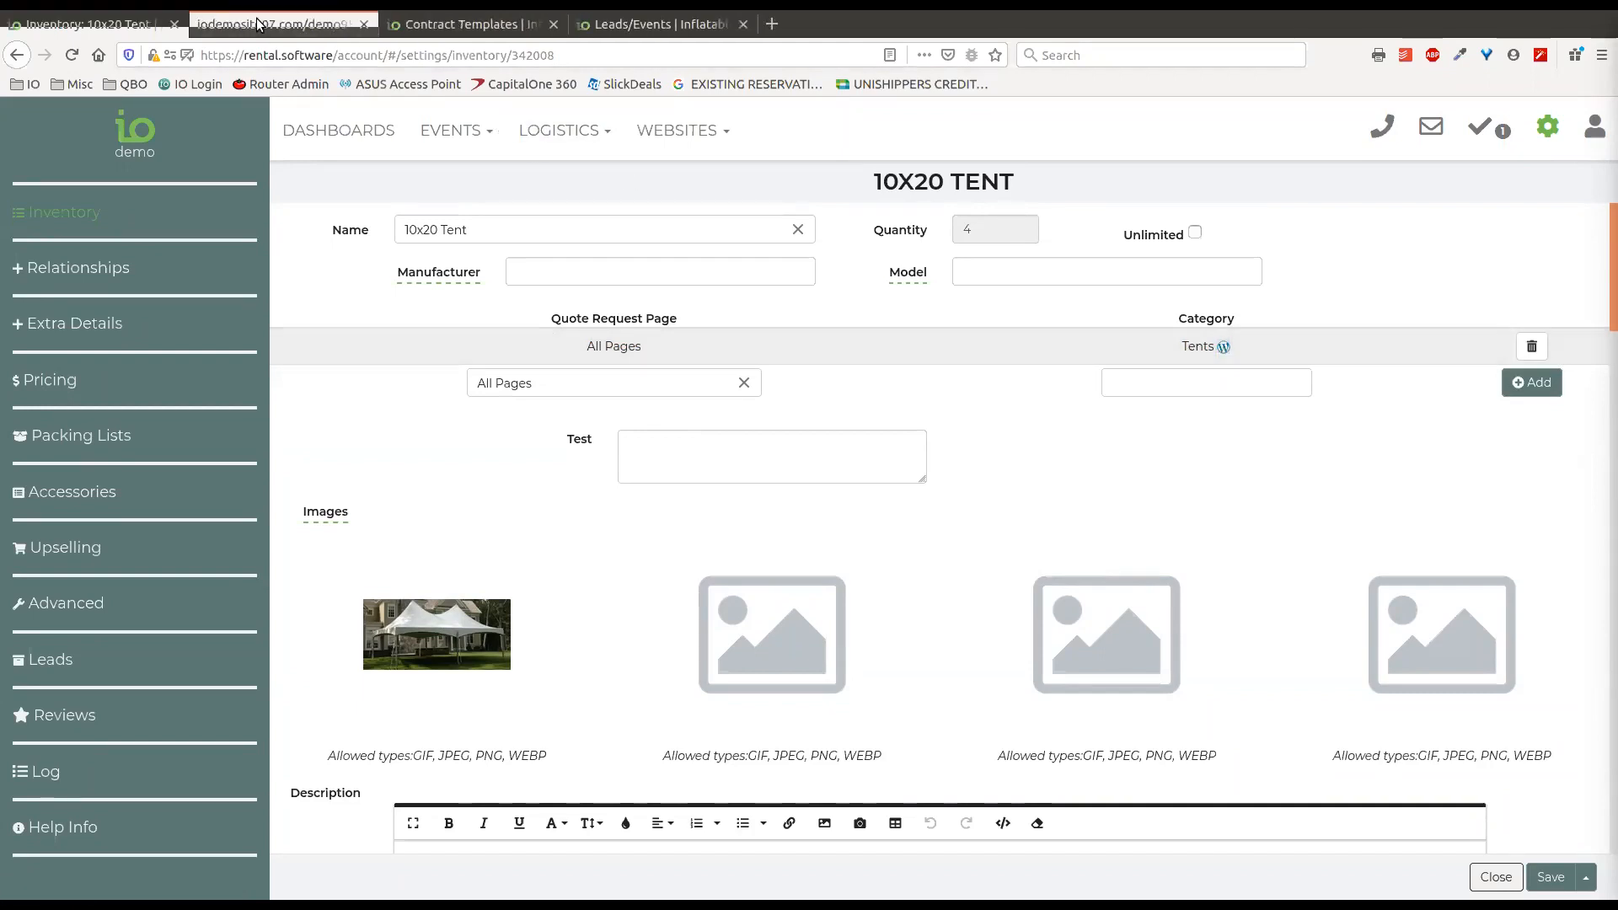
{"action": "left_click", "coordinate": [259, 25]}
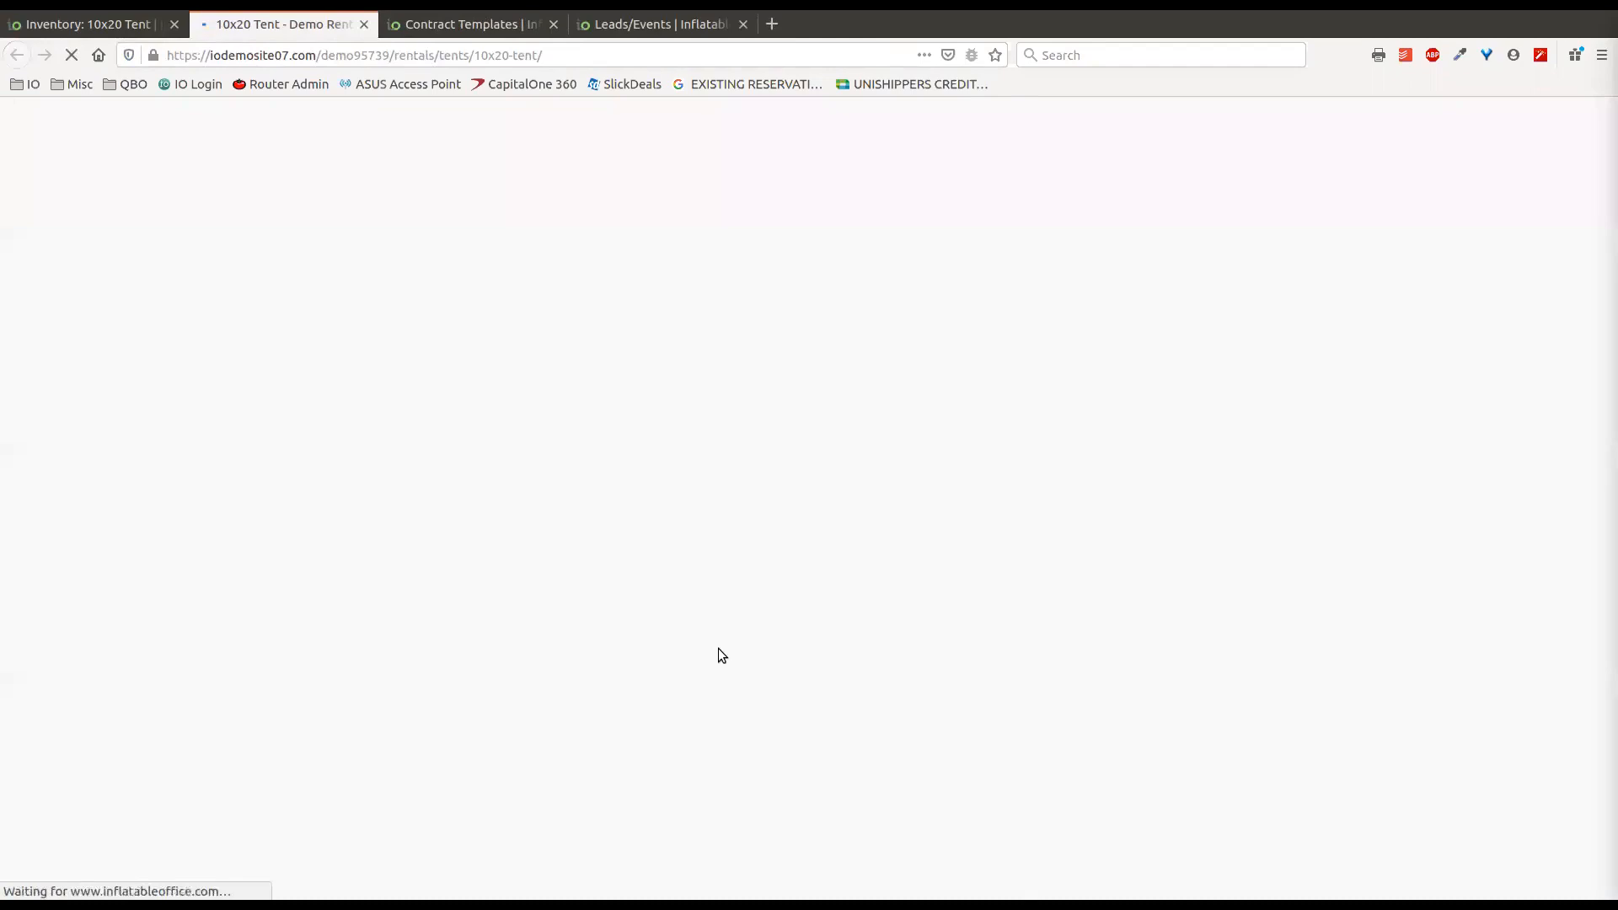
{"action": "left_click", "coordinate": [364, 25]}
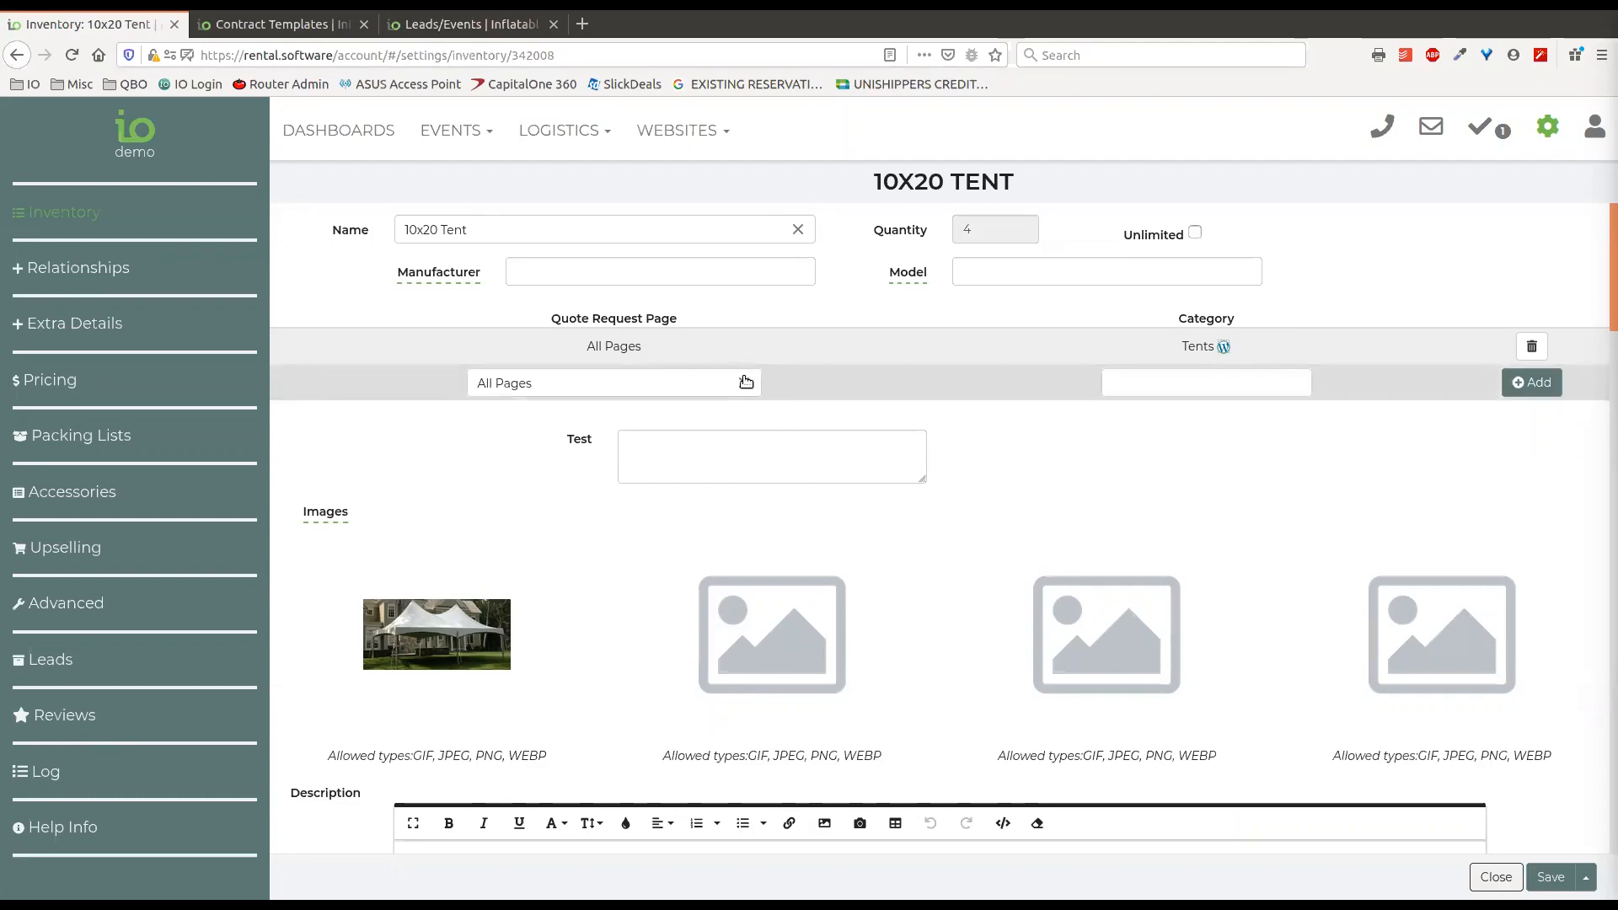
Add the Moonwalks & Bounce Houses category for All Pages to the 10x20 Tent, and delete that row again.
{"action": "left_click", "coordinate": [1153, 381]}
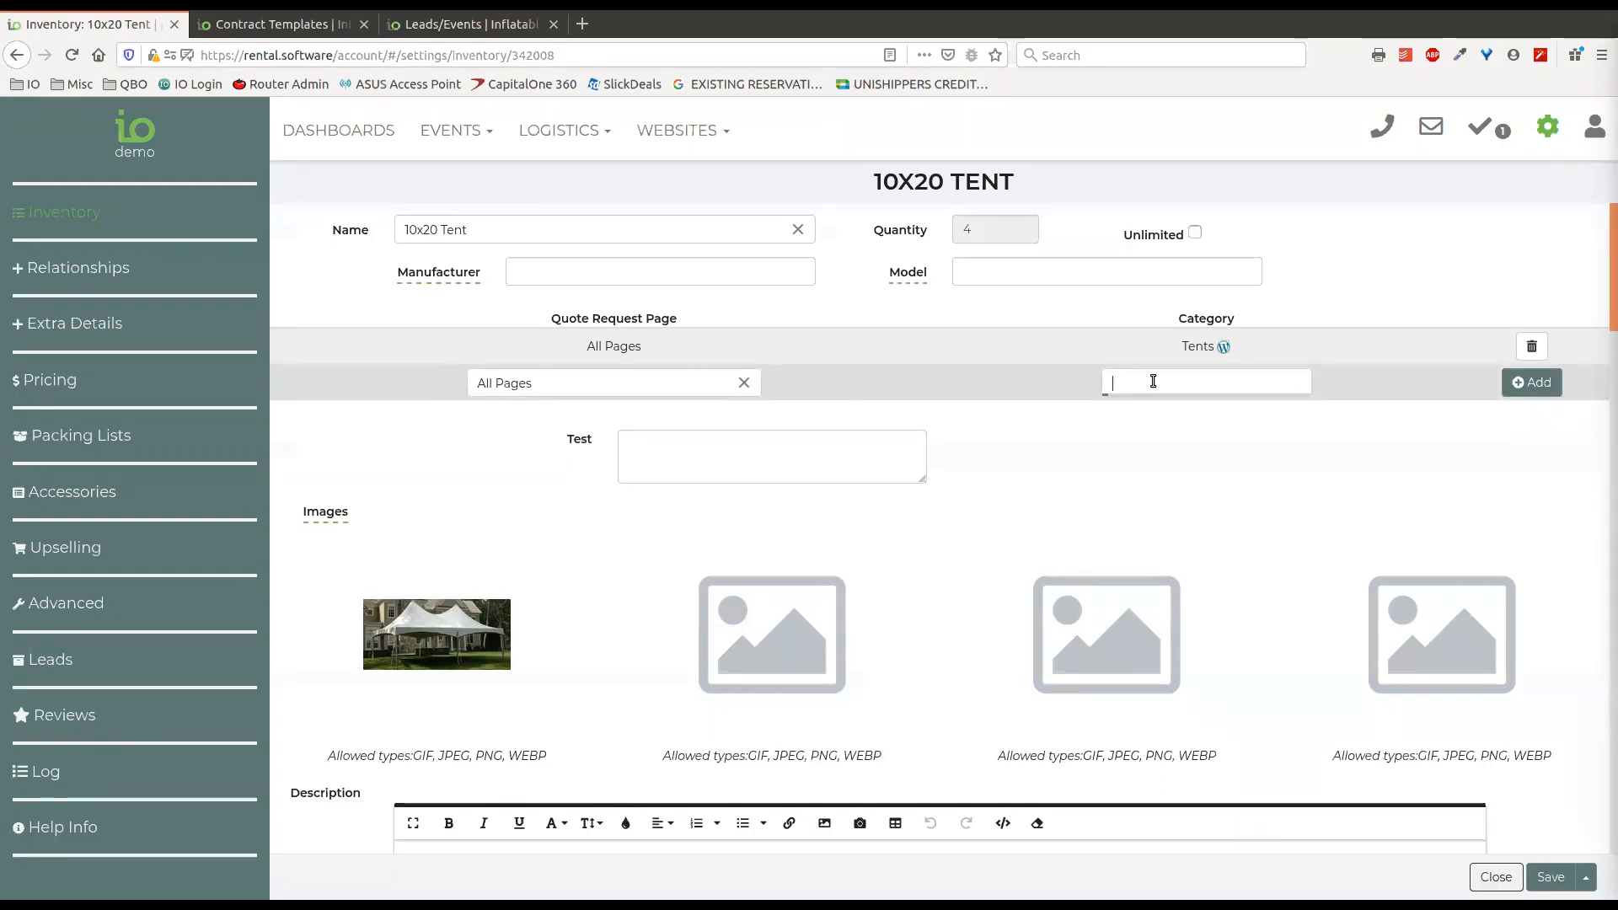
{"action": "left_click", "coordinate": [1180, 464]}
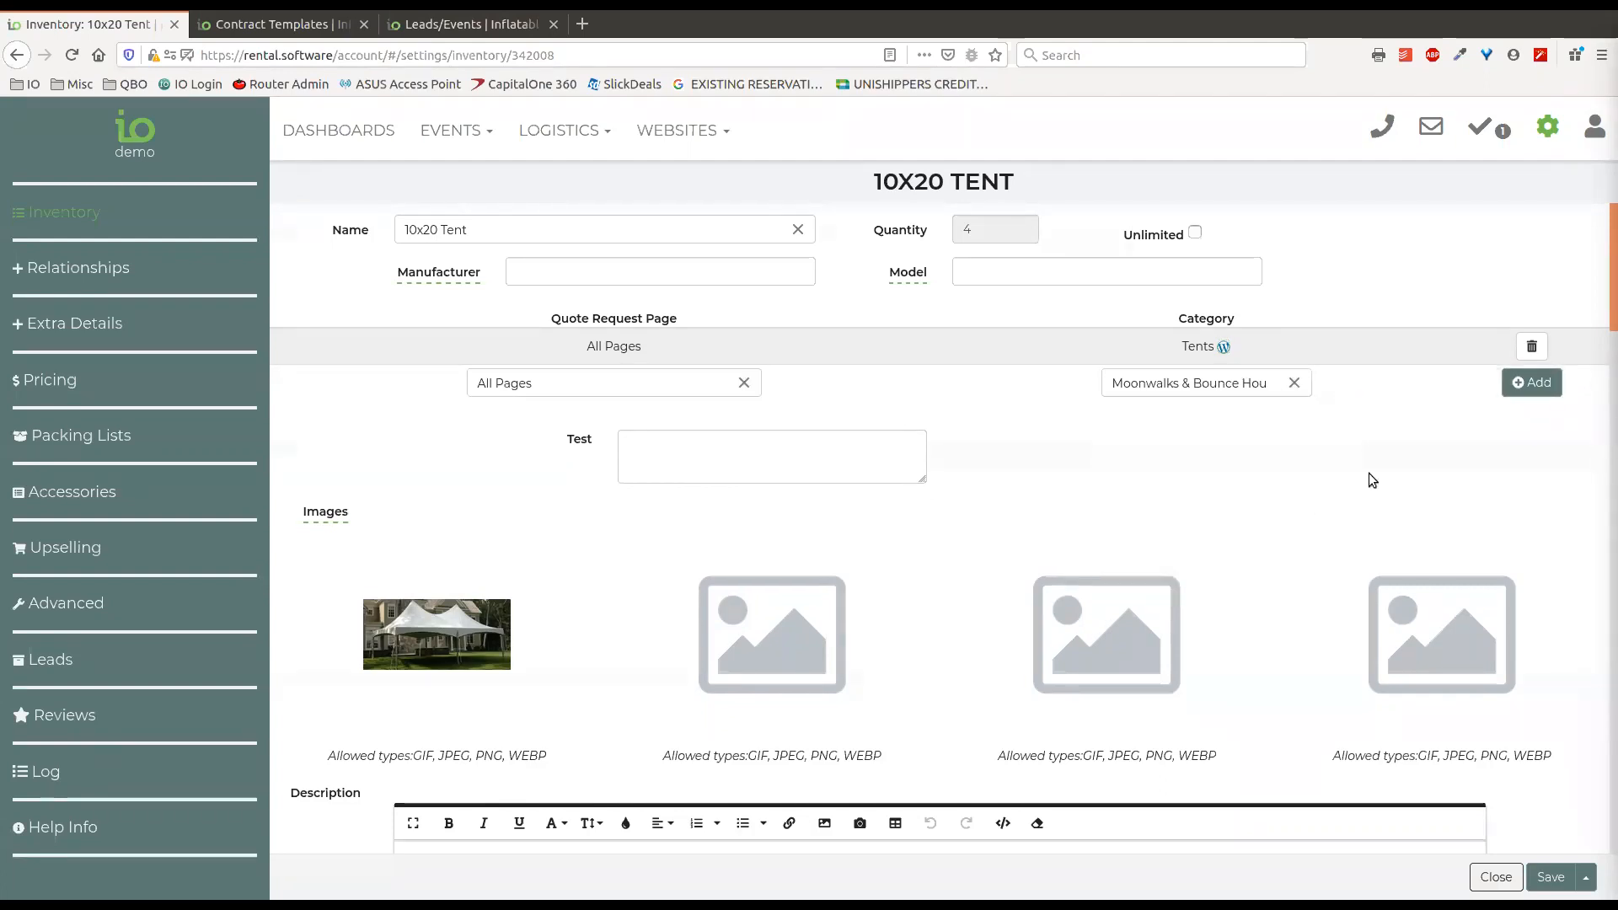
{"action": "left_click", "coordinate": [1532, 382]}
{"action": "left_click", "coordinate": [1532, 376]}
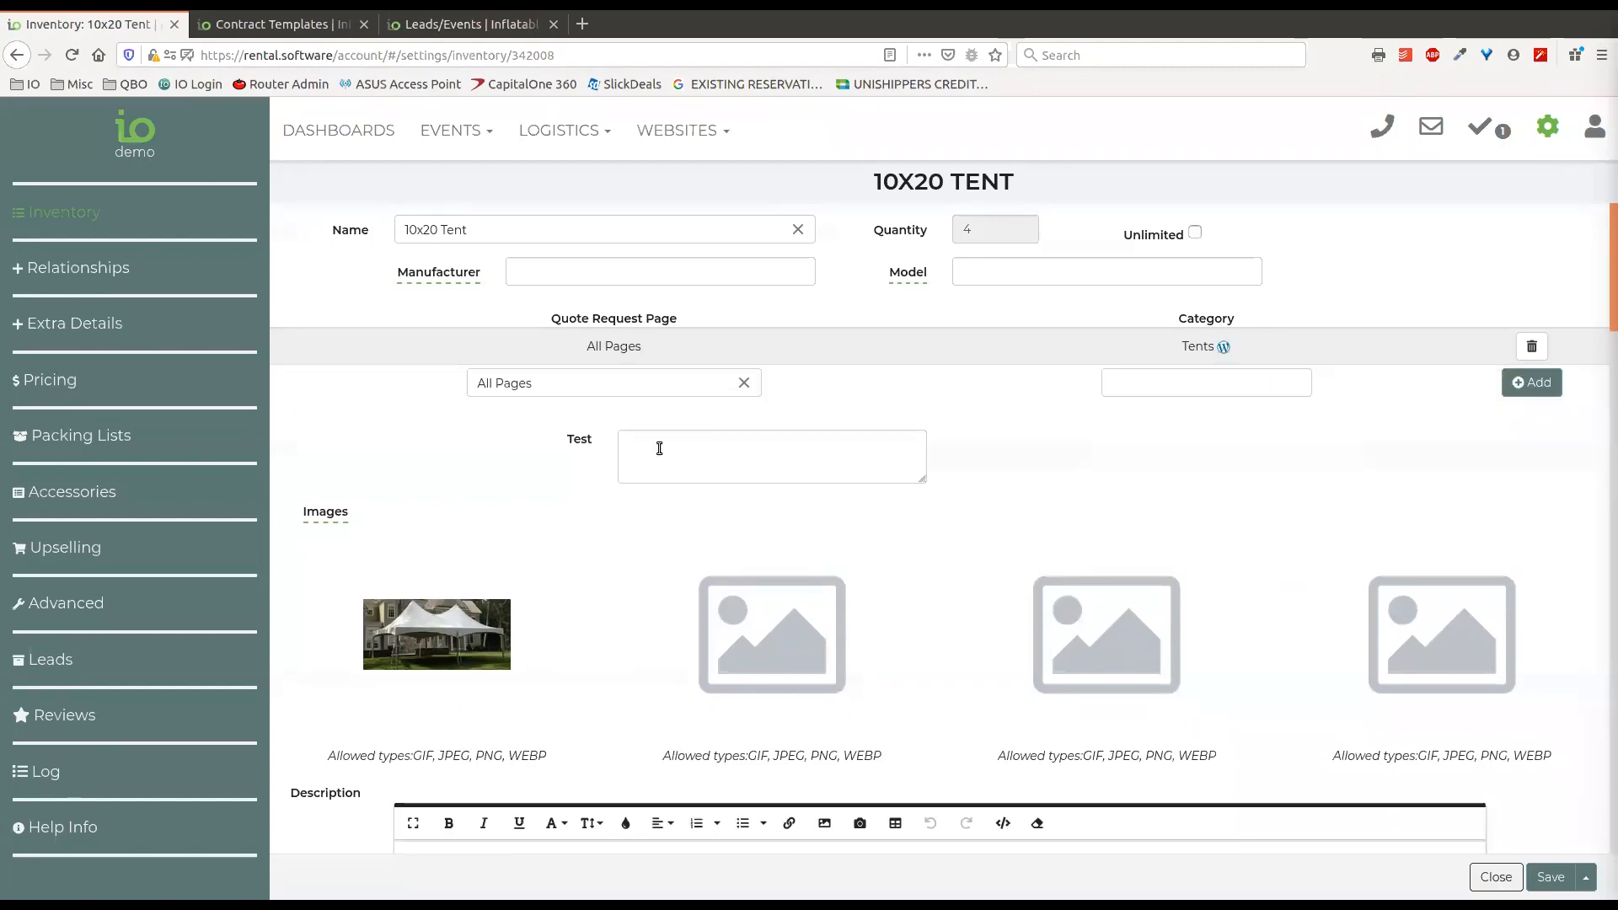
Add the Linens category for the Demo Wedding quote request page to the 10x20 Tent, and remove that entry again.
{"action": "left_click", "coordinate": [743, 384]}
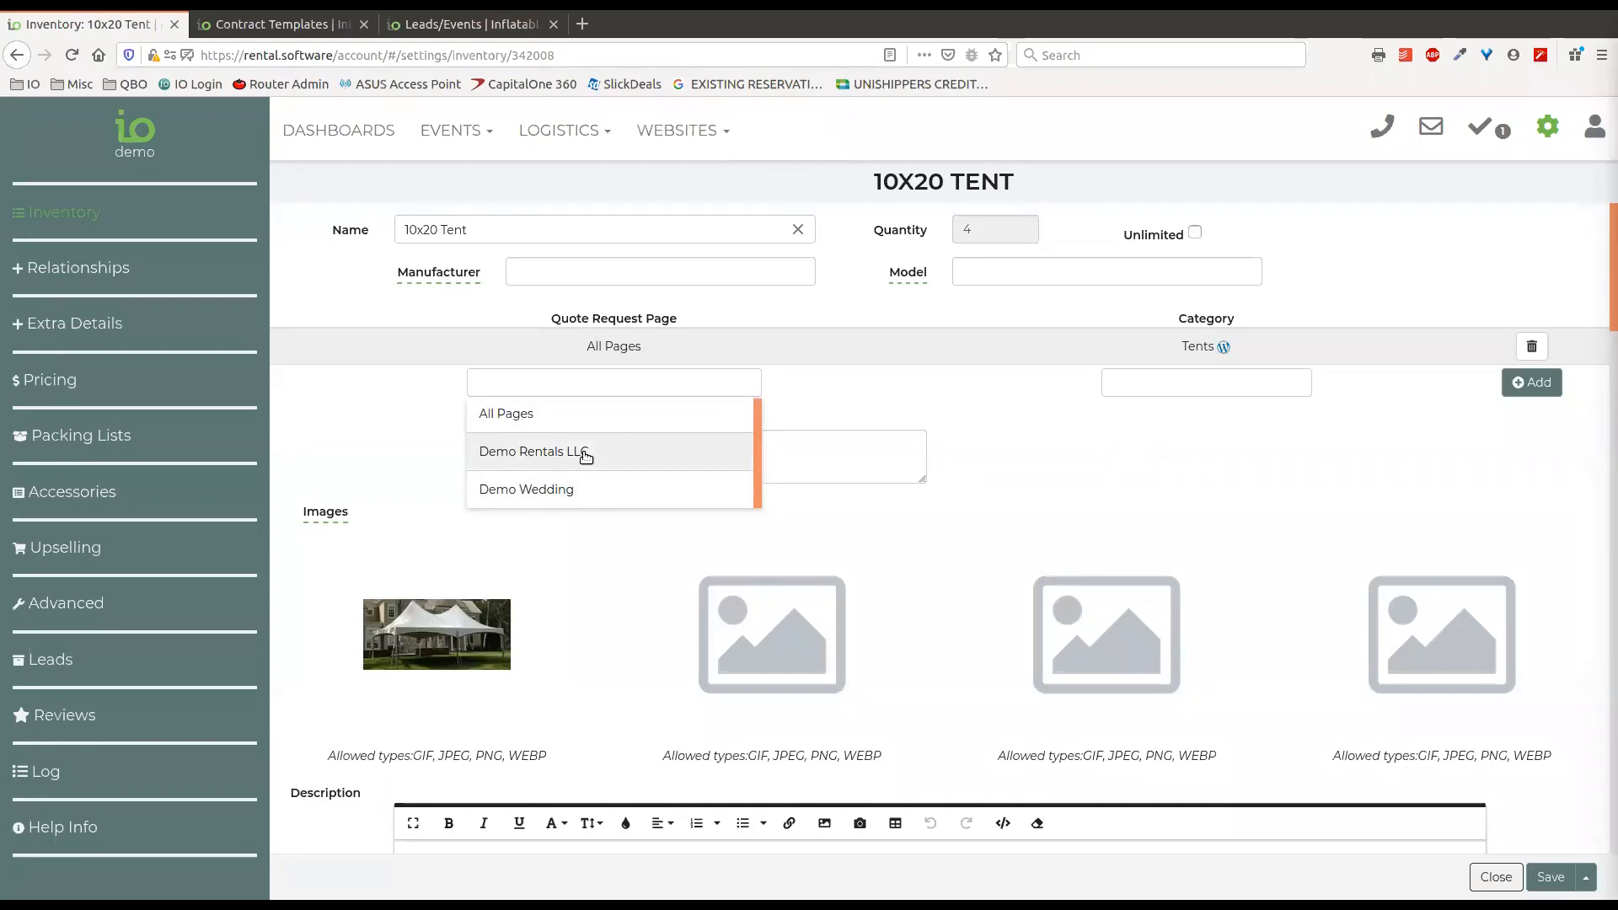
{"action": "left_click", "coordinate": [590, 496]}
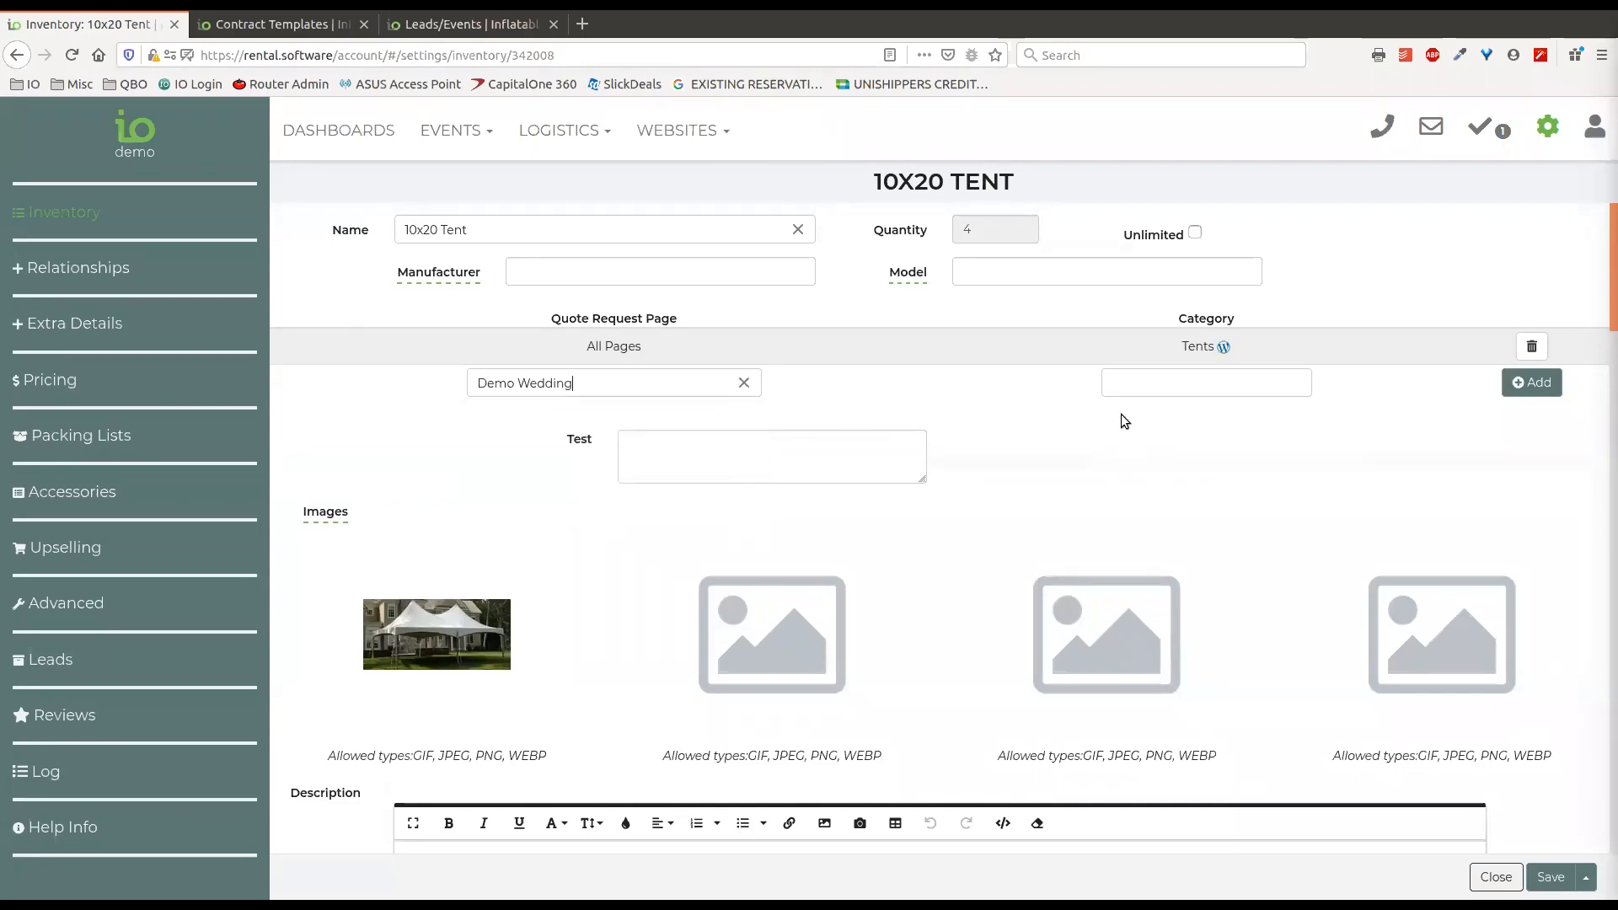
{"action": "left_click", "coordinate": [1165, 382]}
{"action": "scroll", "coordinate": [1199, 544], "scroll_direction": "down", "scroll_amount": 2}
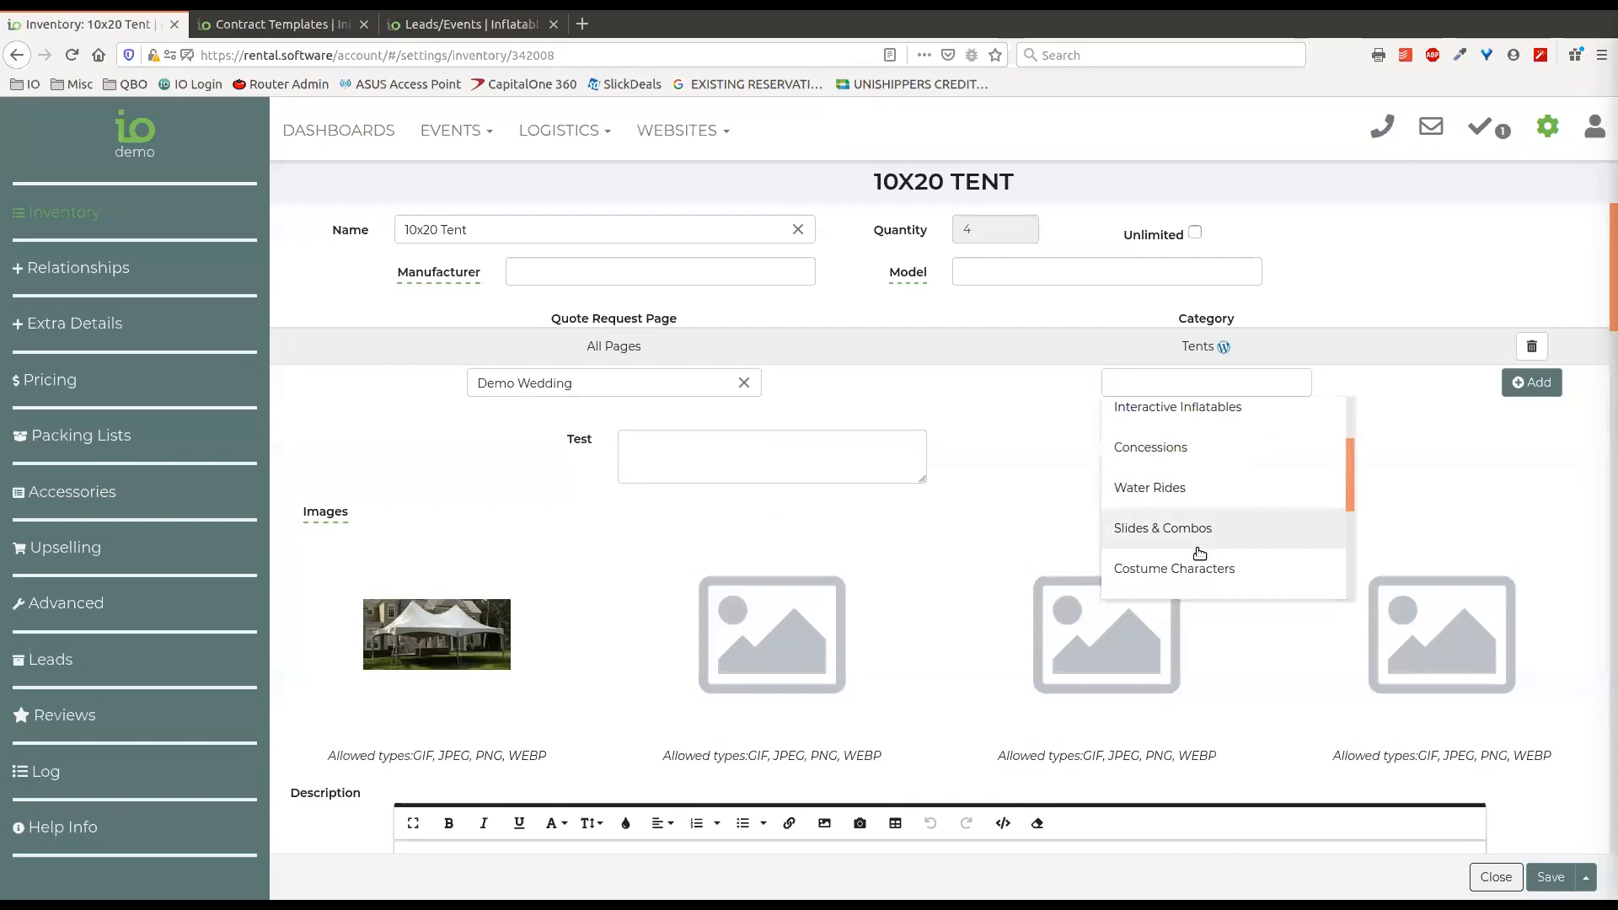
{"action": "scroll", "coordinate": [1196, 531], "scroll_direction": "down", "scroll_amount": 2}
{"action": "scroll", "coordinate": [1176, 522], "scroll_direction": "down", "scroll_amount": 1}
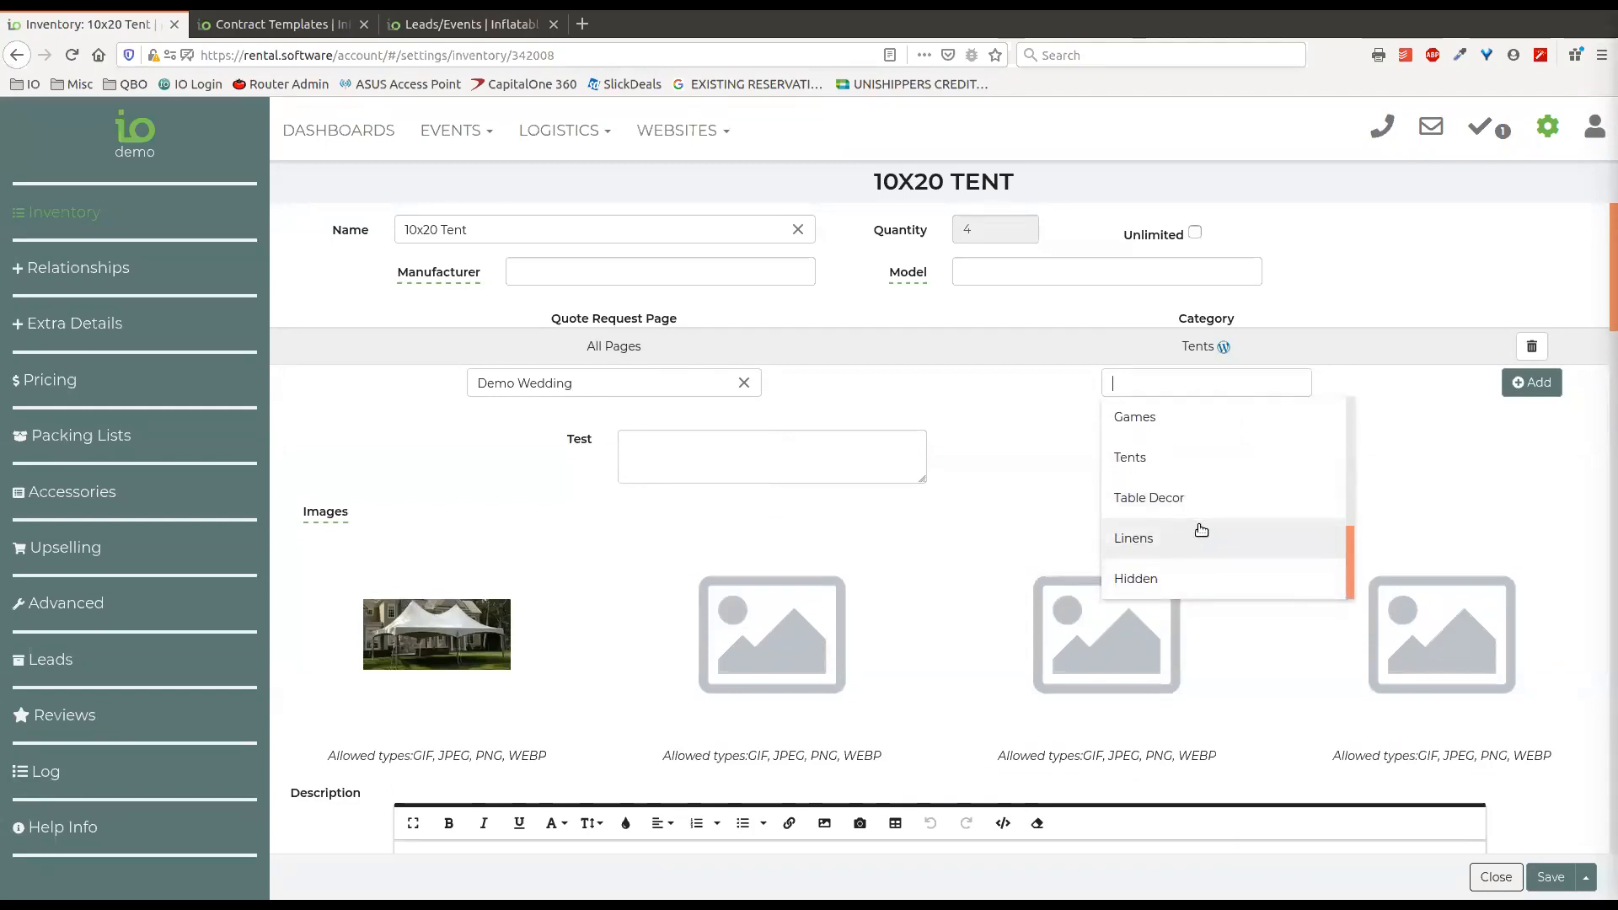
{"action": "scroll", "coordinate": [1175, 510], "scroll_direction": "up", "scroll_amount": 1}
{"action": "scroll", "coordinate": [1167, 527], "scroll_direction": "down", "scroll_amount": 1}
{"action": "left_click", "coordinate": [1146, 540]}
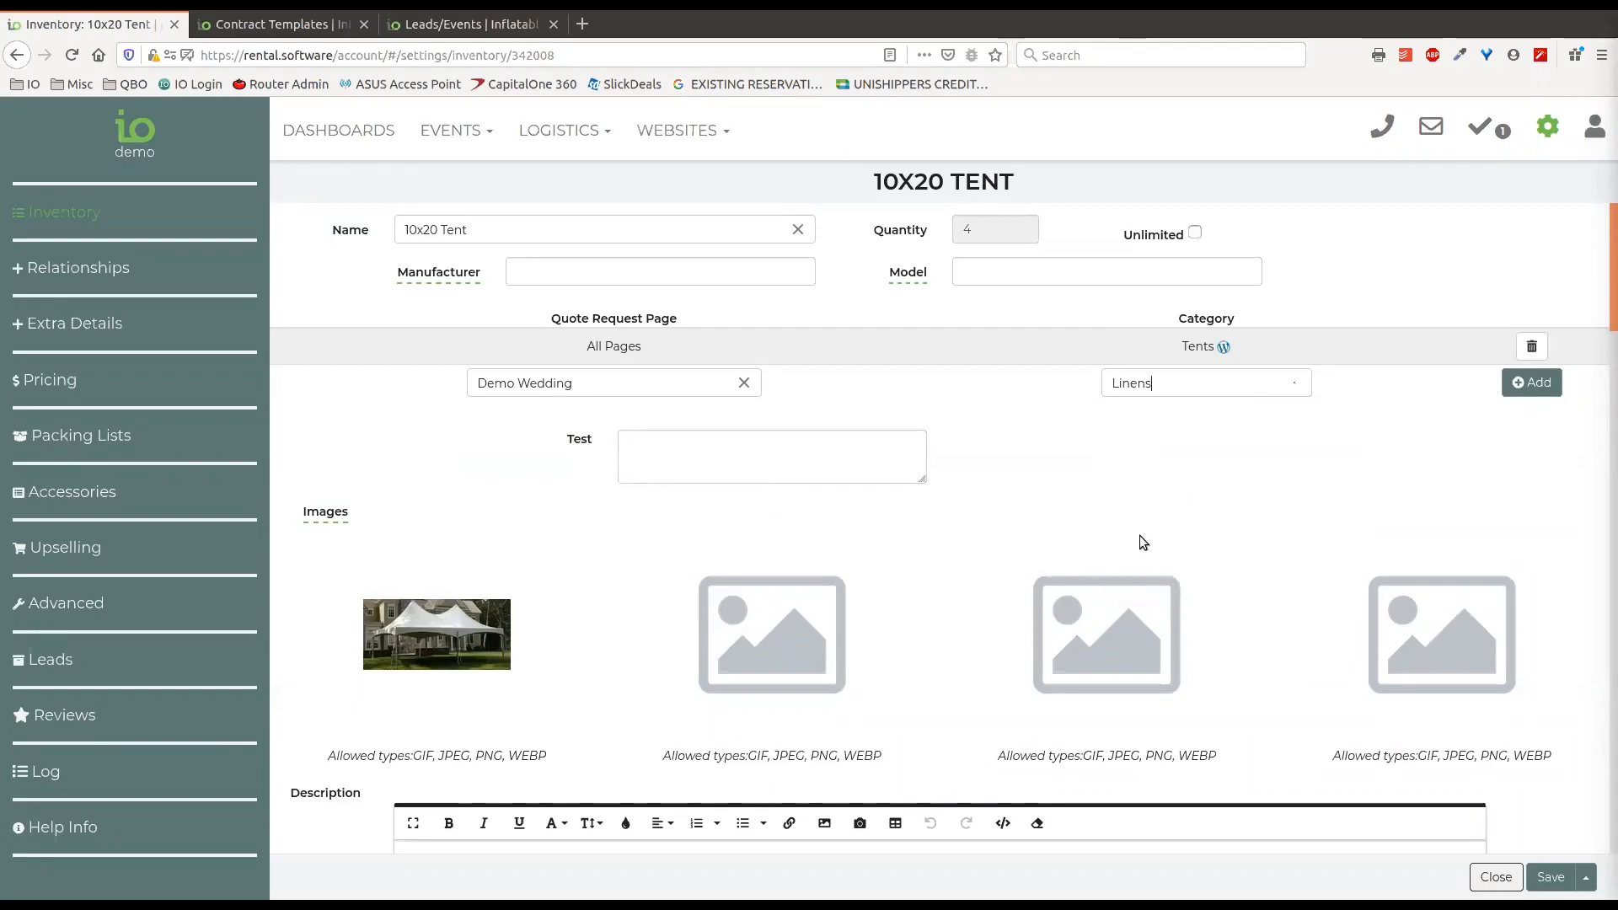
{"action": "left_click", "coordinate": [1530, 382]}
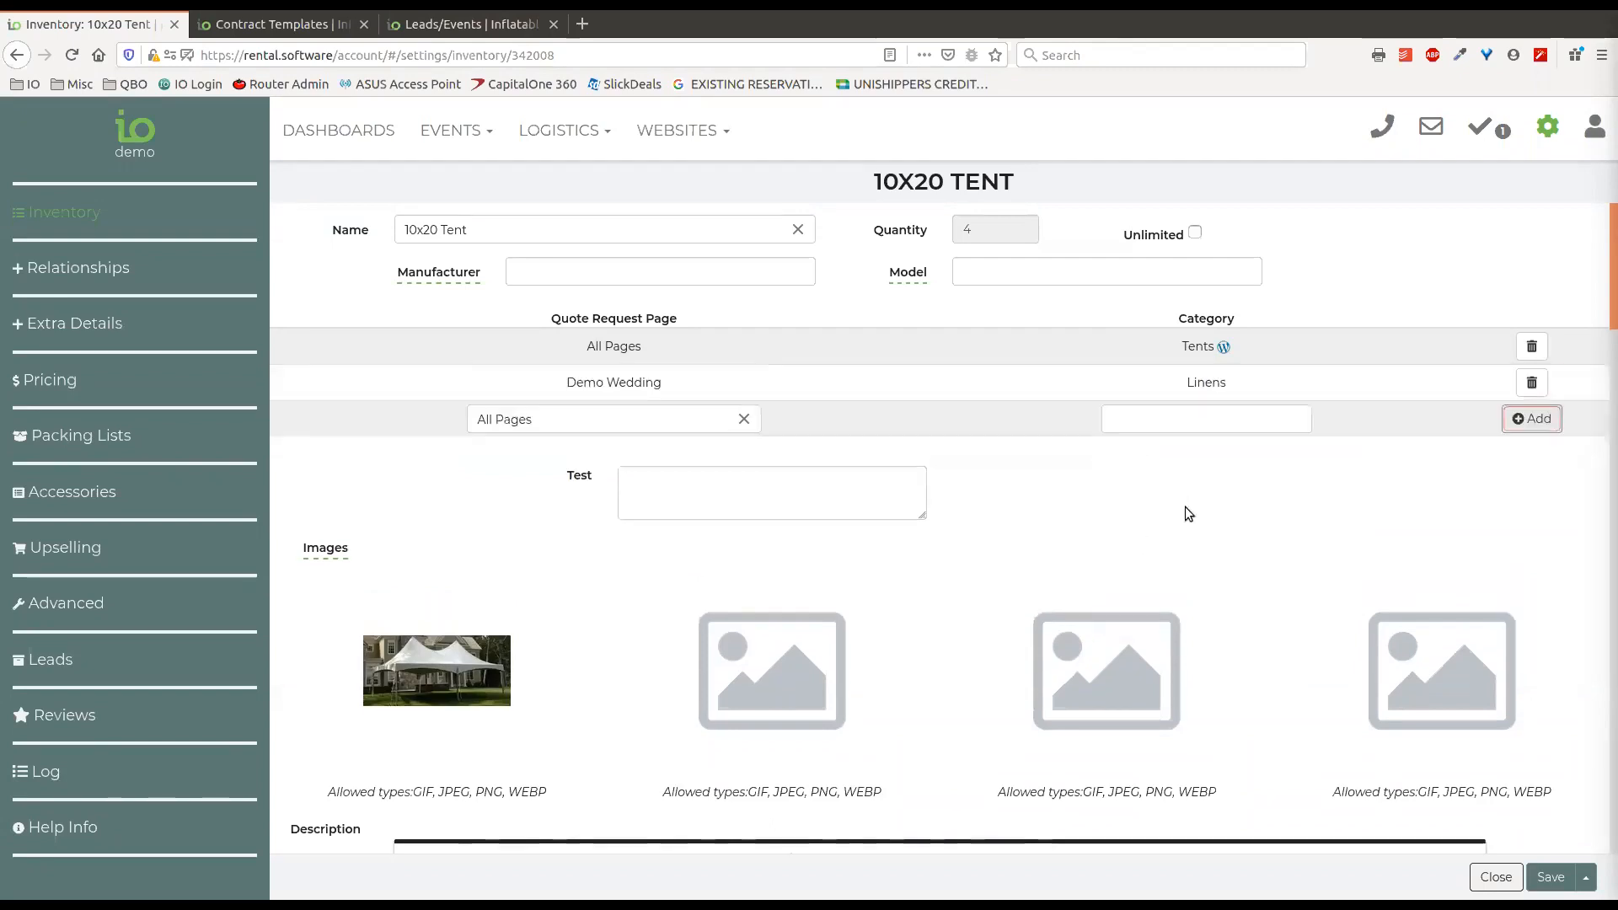
{"action": "left_click", "coordinate": [1532, 385]}
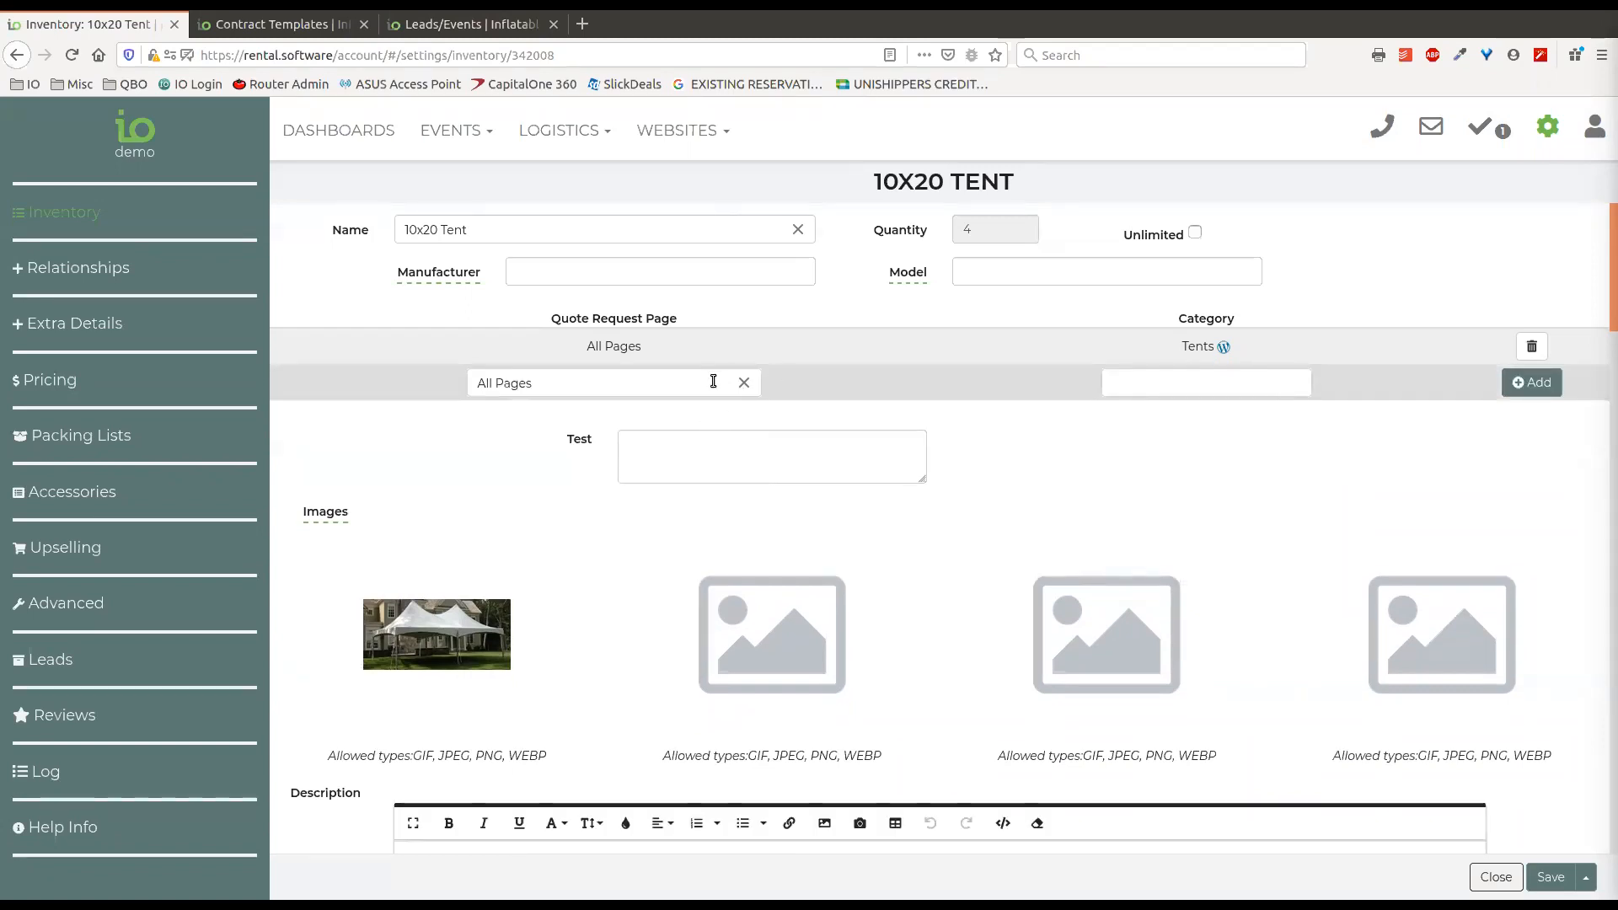
Clear the new row's quote request page to view the page choices, and examine the Test field.
{"action": "left_click", "coordinate": [741, 382]}
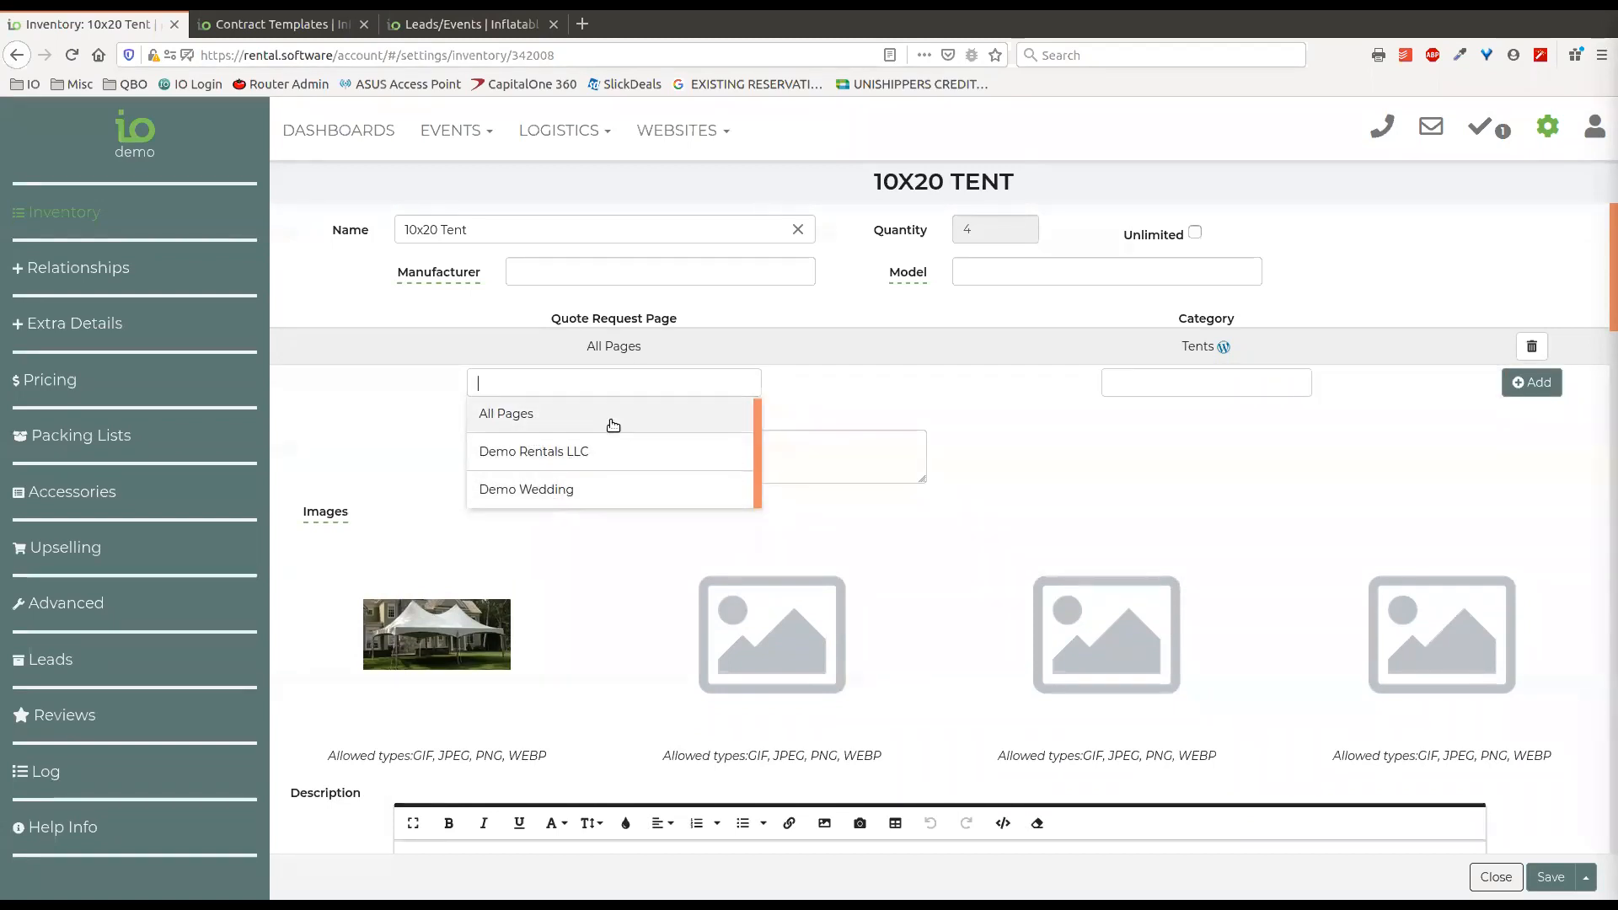
{"action": "left_click", "coordinate": [854, 383]}
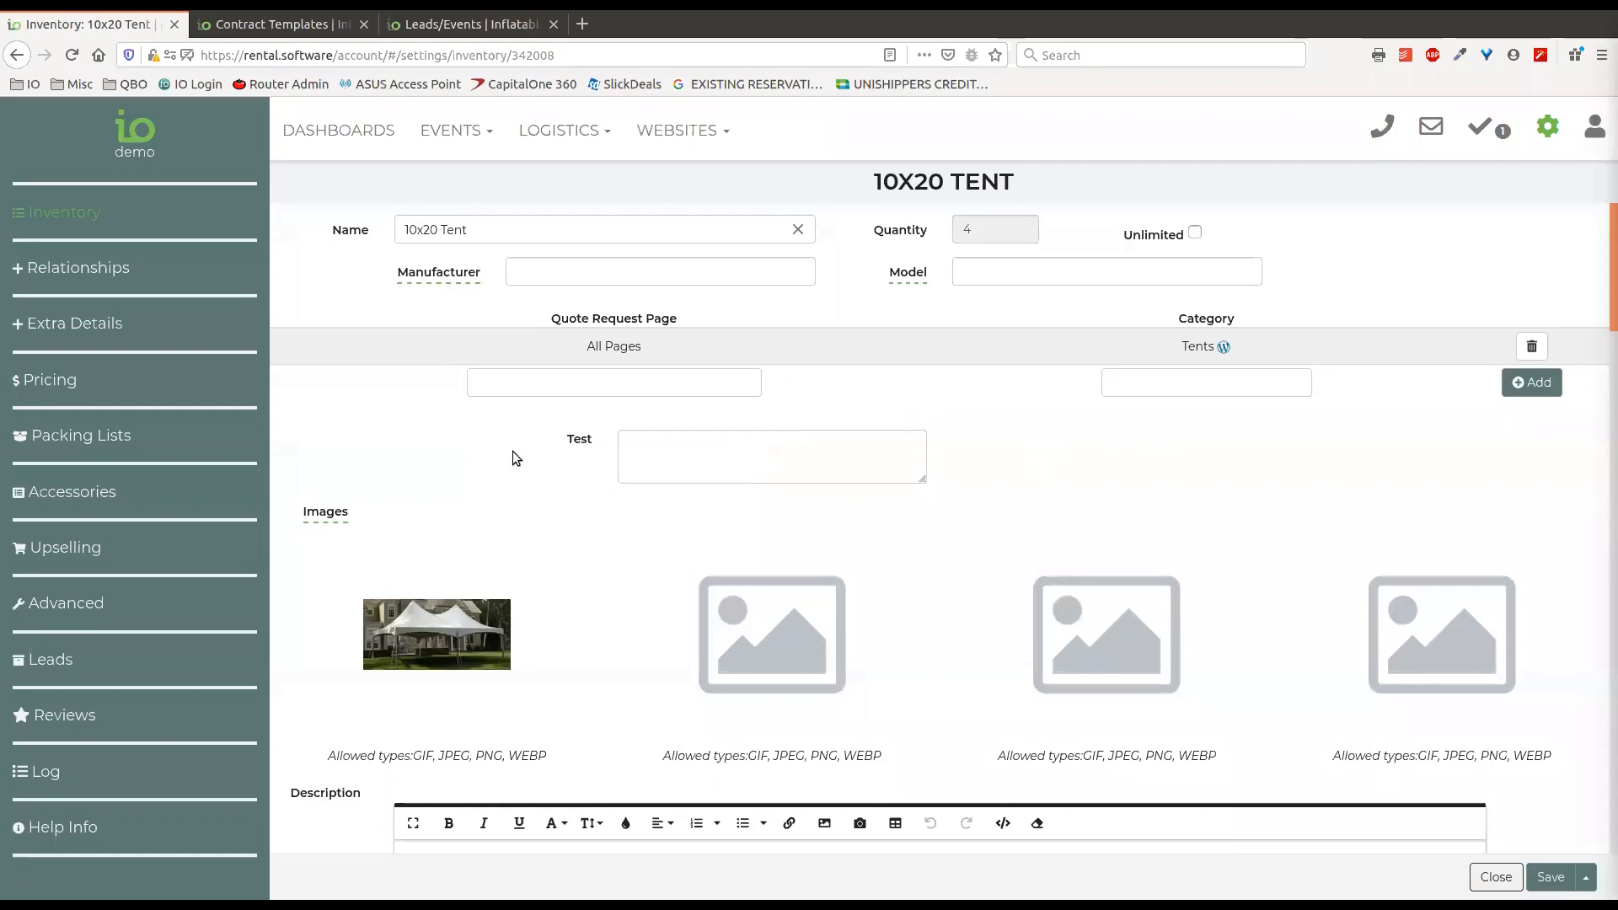
{"action": "left_click", "coordinate": [634, 448]}
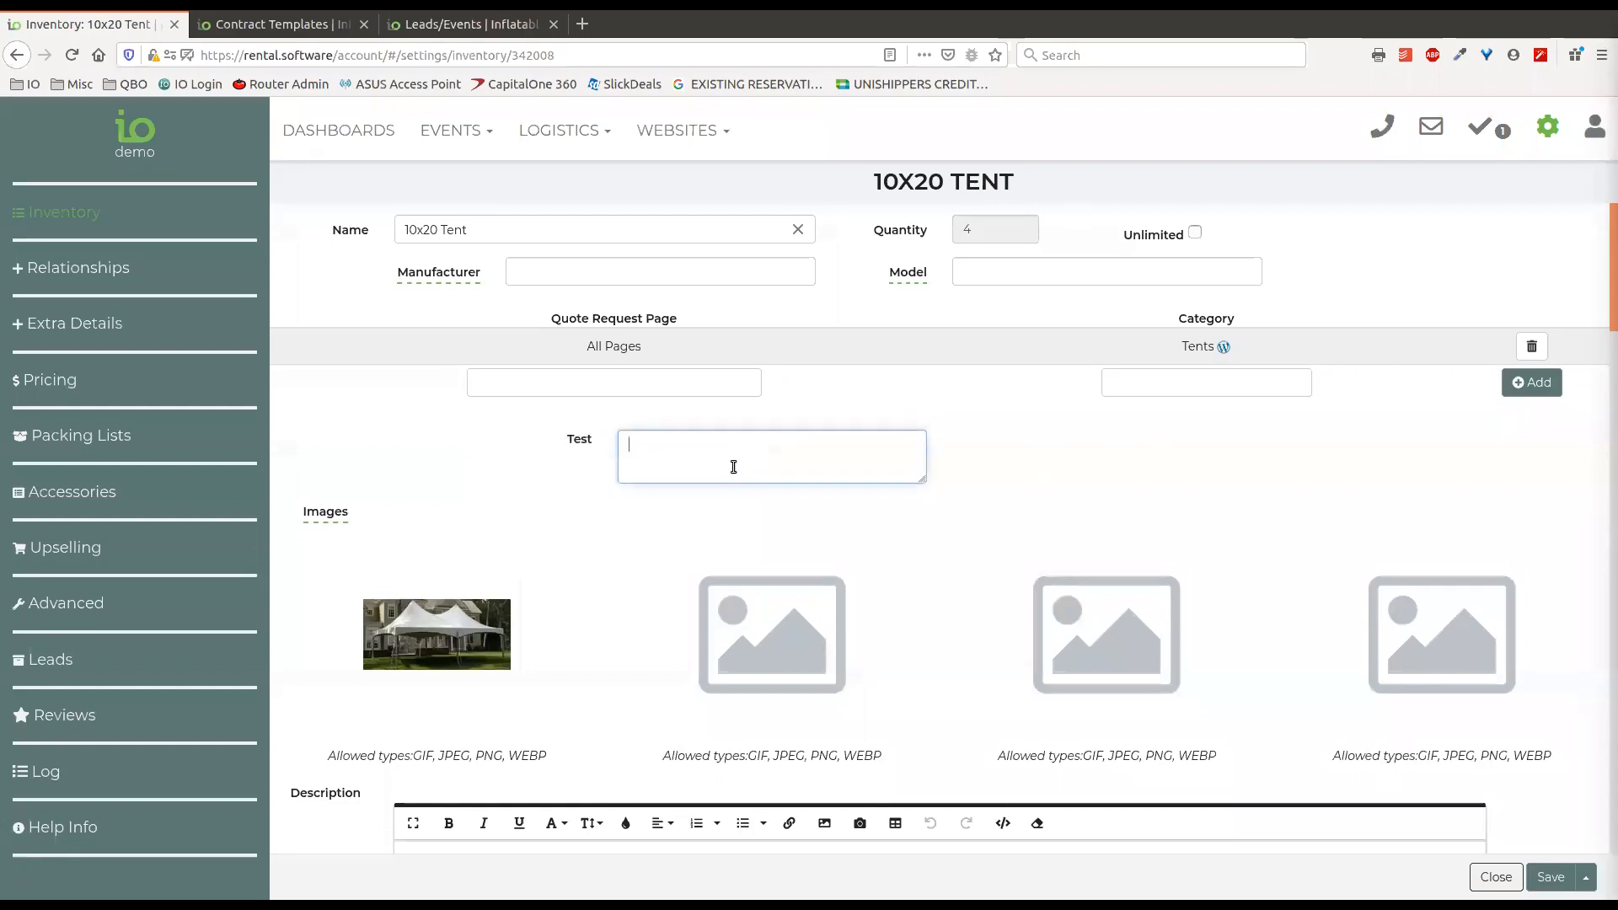
{"action": "double_click", "coordinate": [578, 439]}
{"action": "left_click", "coordinate": [698, 458]}
Examine the 10x20 Tent's images, description, staff, volunteer, electric, set up time and tear down time fields.
{"action": "scroll", "coordinate": [944, 489], "scroll_direction": "down", "scroll_amount": 3}
{"action": "mouse_move", "coordinate": [464, 501]}
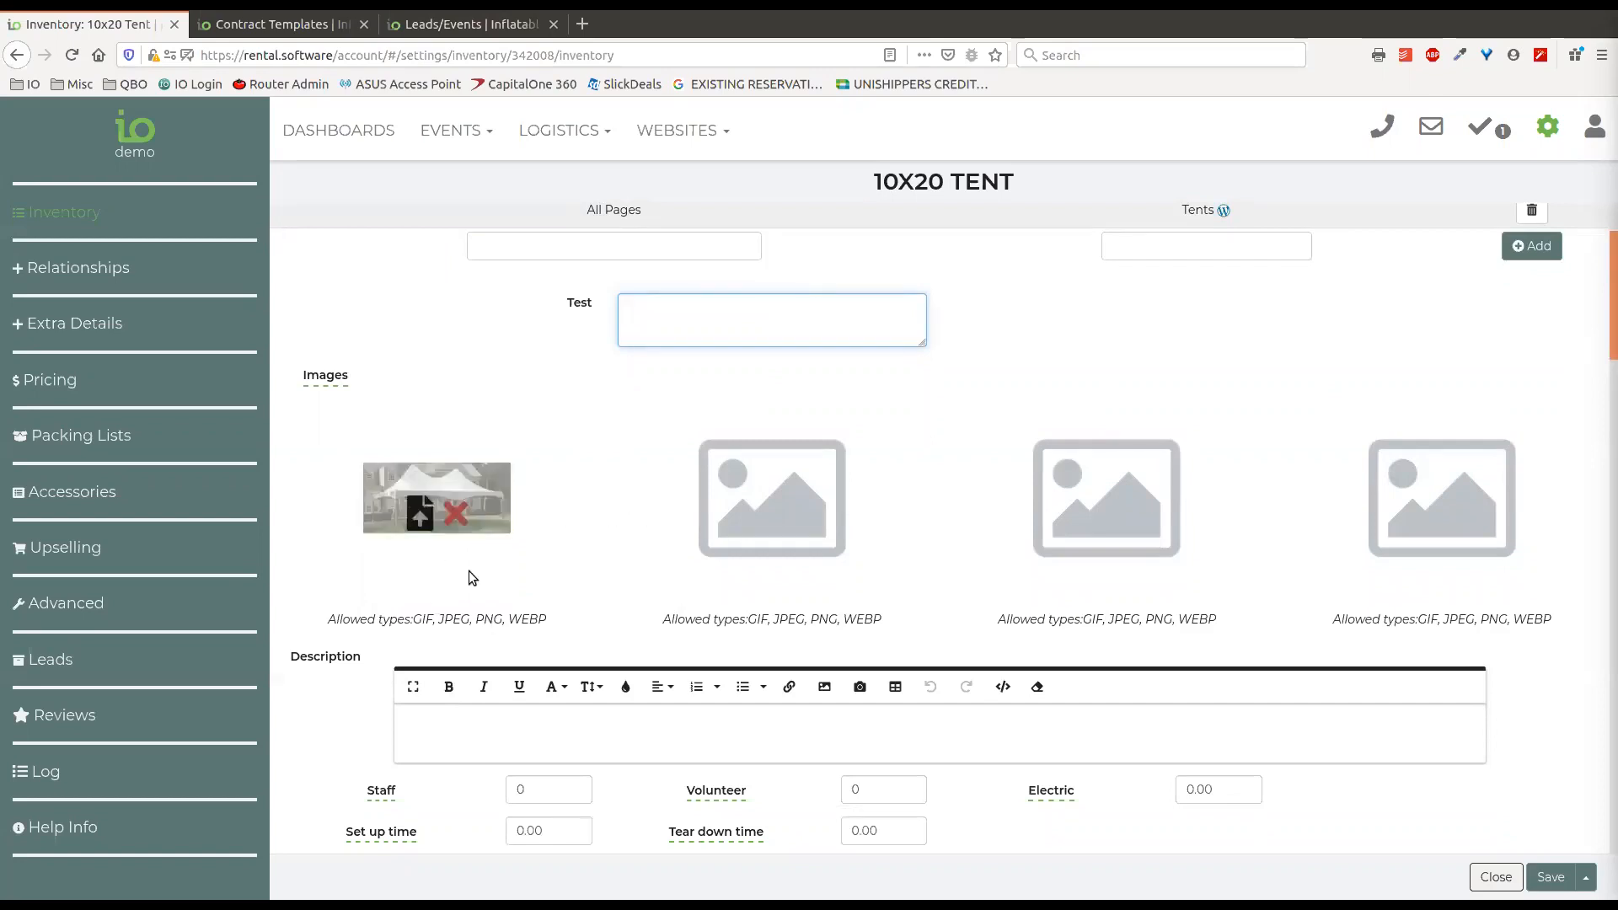
{"action": "scroll", "coordinate": [601, 413], "scroll_direction": "down", "scroll_amount": 1}
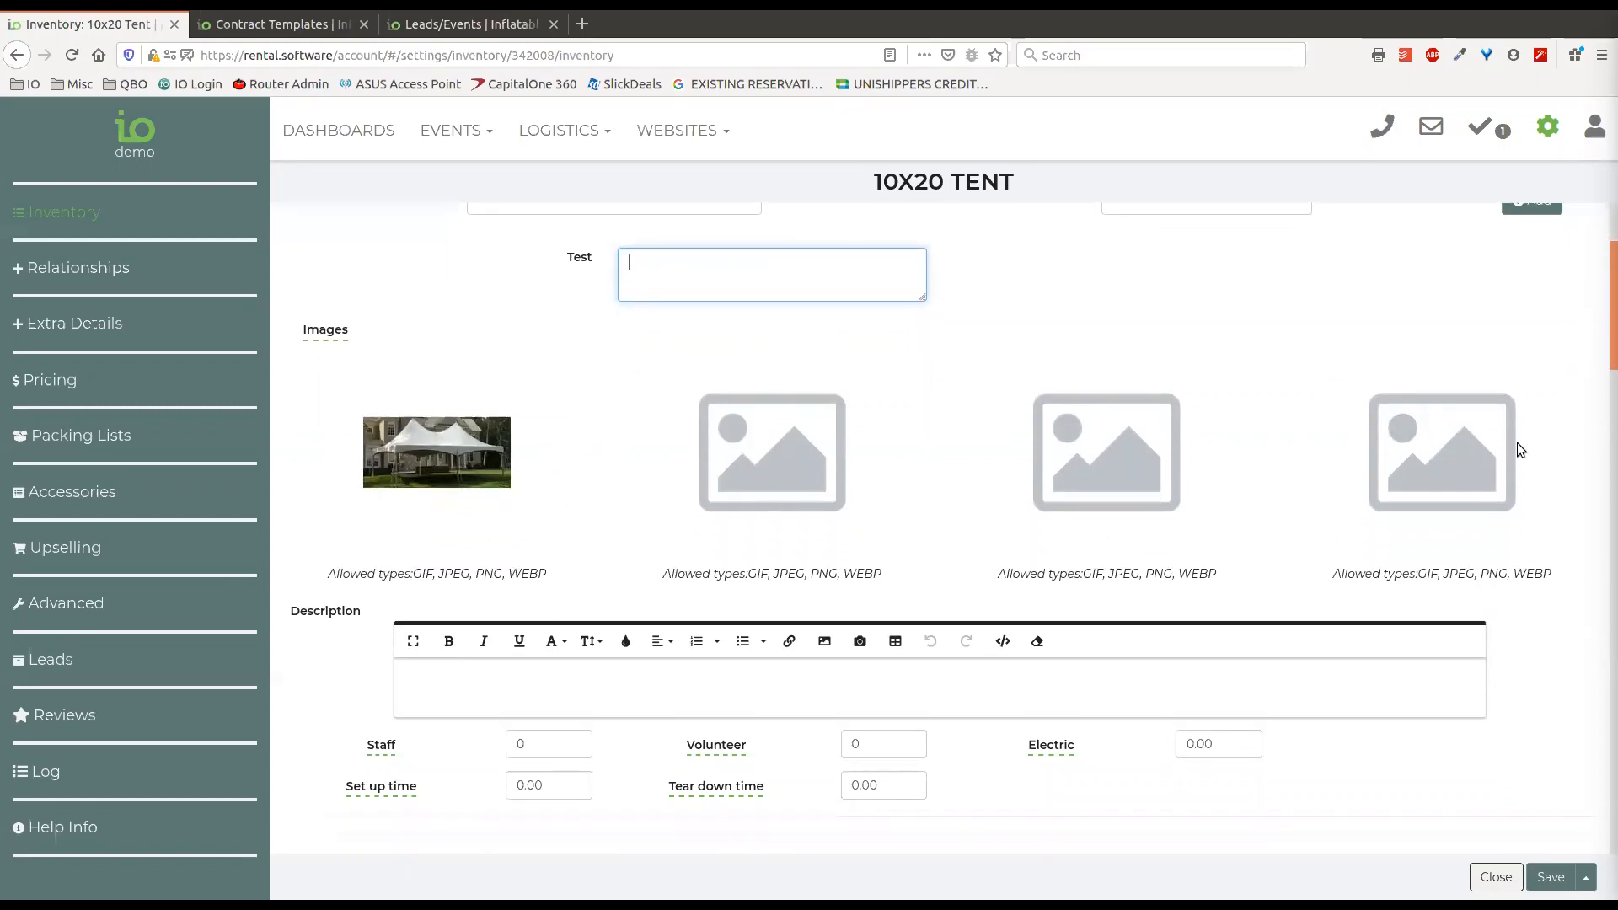
{"action": "mouse_move", "coordinate": [461, 474]}
{"action": "scroll", "coordinate": [364, 534], "scroll_direction": "down", "scroll_amount": 2}
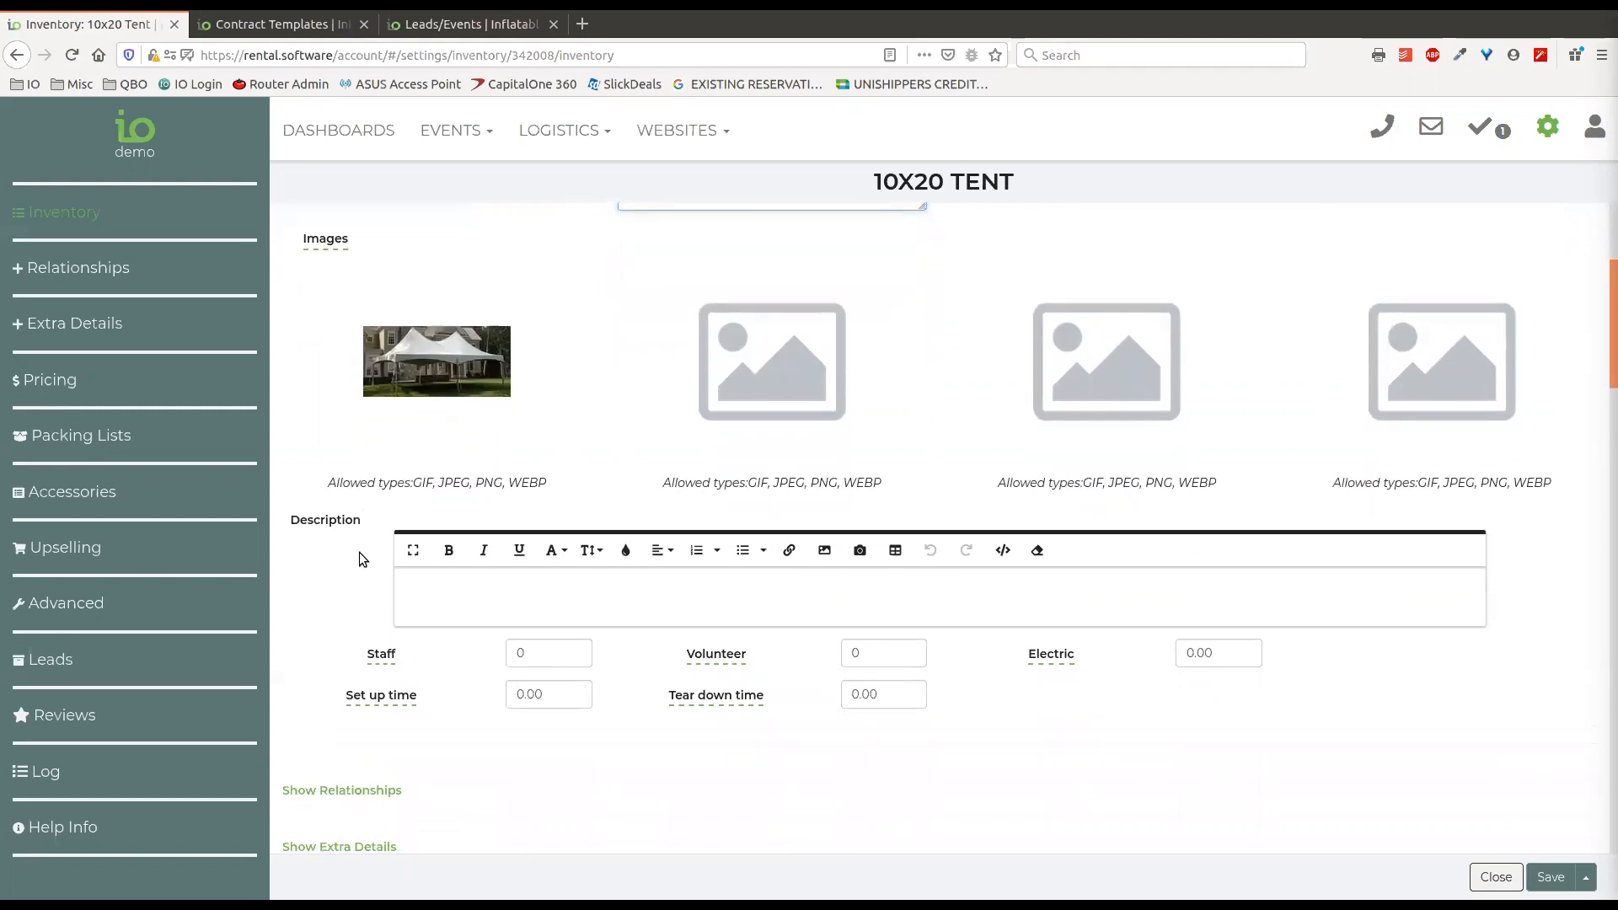
{"action": "scroll", "coordinate": [352, 547], "scroll_direction": "down", "scroll_amount": 2}
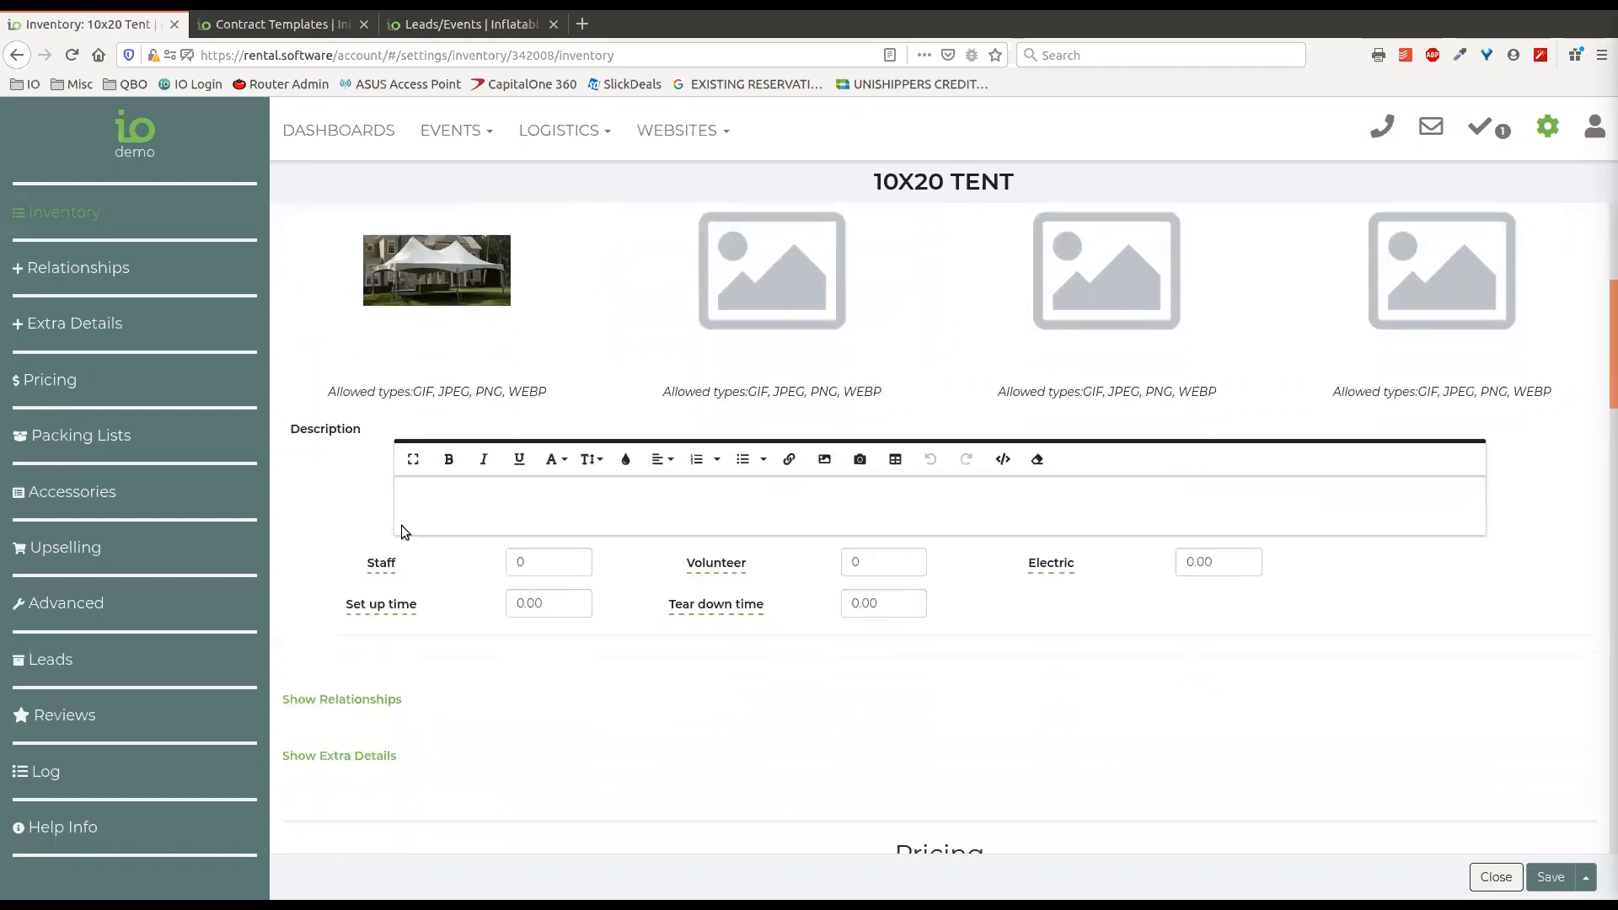
{"action": "scroll", "coordinate": [757, 651], "scroll_direction": "down", "scroll_amount": 3}
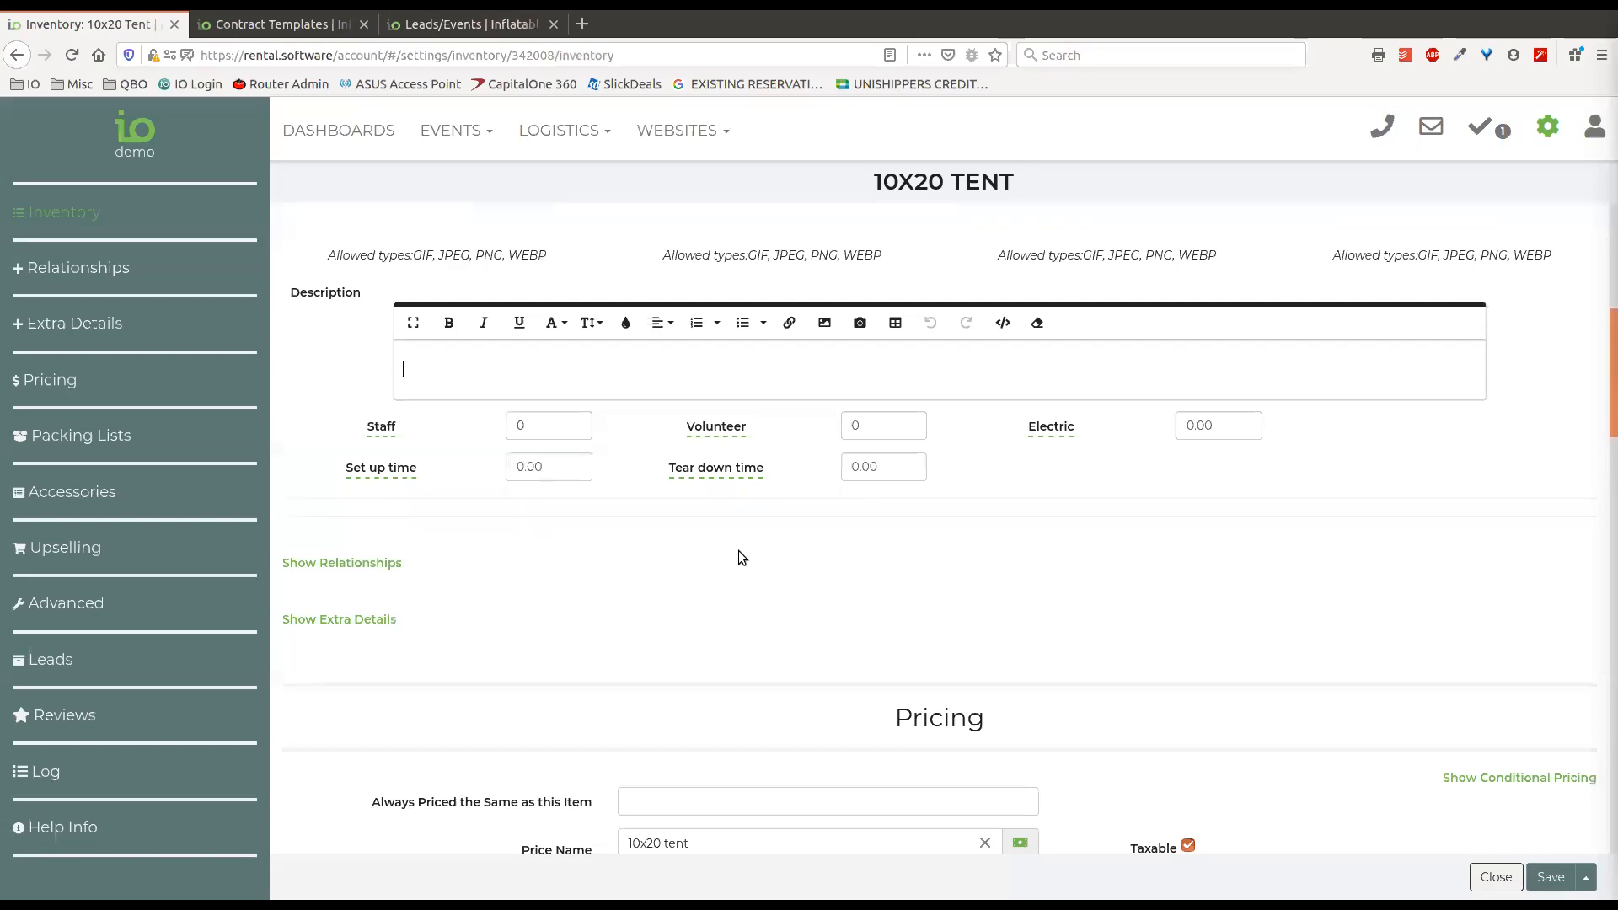
{"action": "mouse_move", "coordinate": [733, 471]}
{"action": "scroll", "coordinate": [482, 550], "scroll_direction": "down", "scroll_amount": 2}
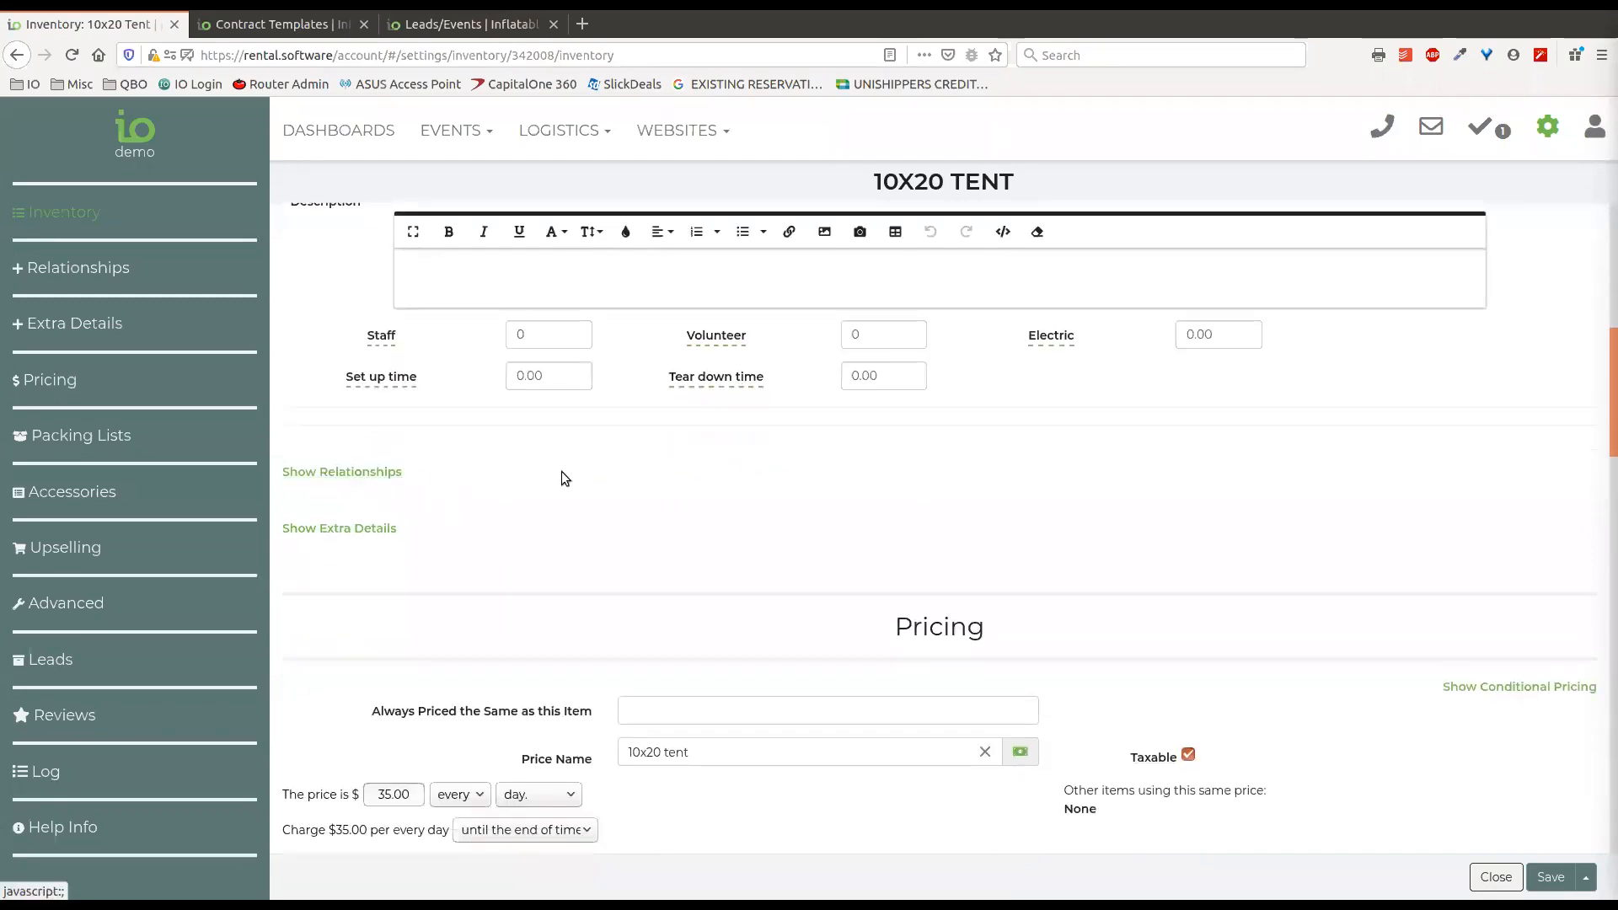
{"action": "scroll", "coordinate": [604, 471], "scroll_direction": "down", "scroll_amount": 2}
Show the 10x20 Tent's relationships and open its parent, the 20x20 Tent, in a new browser tab.
{"action": "left_click", "coordinate": [364, 382]}
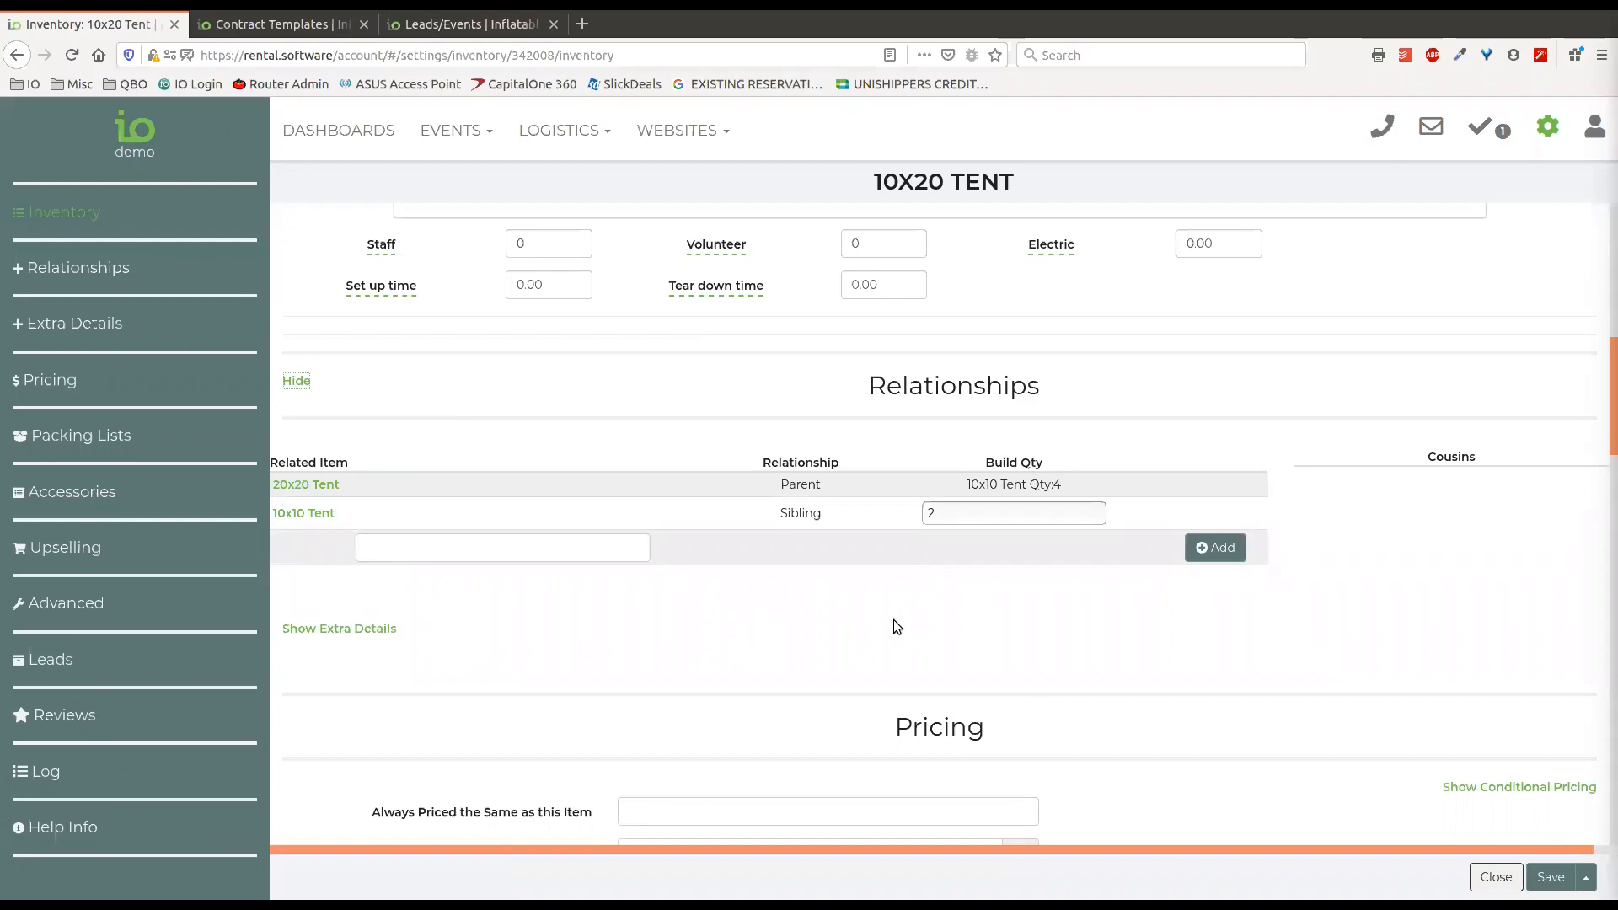
{"action": "left_click", "coordinate": [304, 485]}
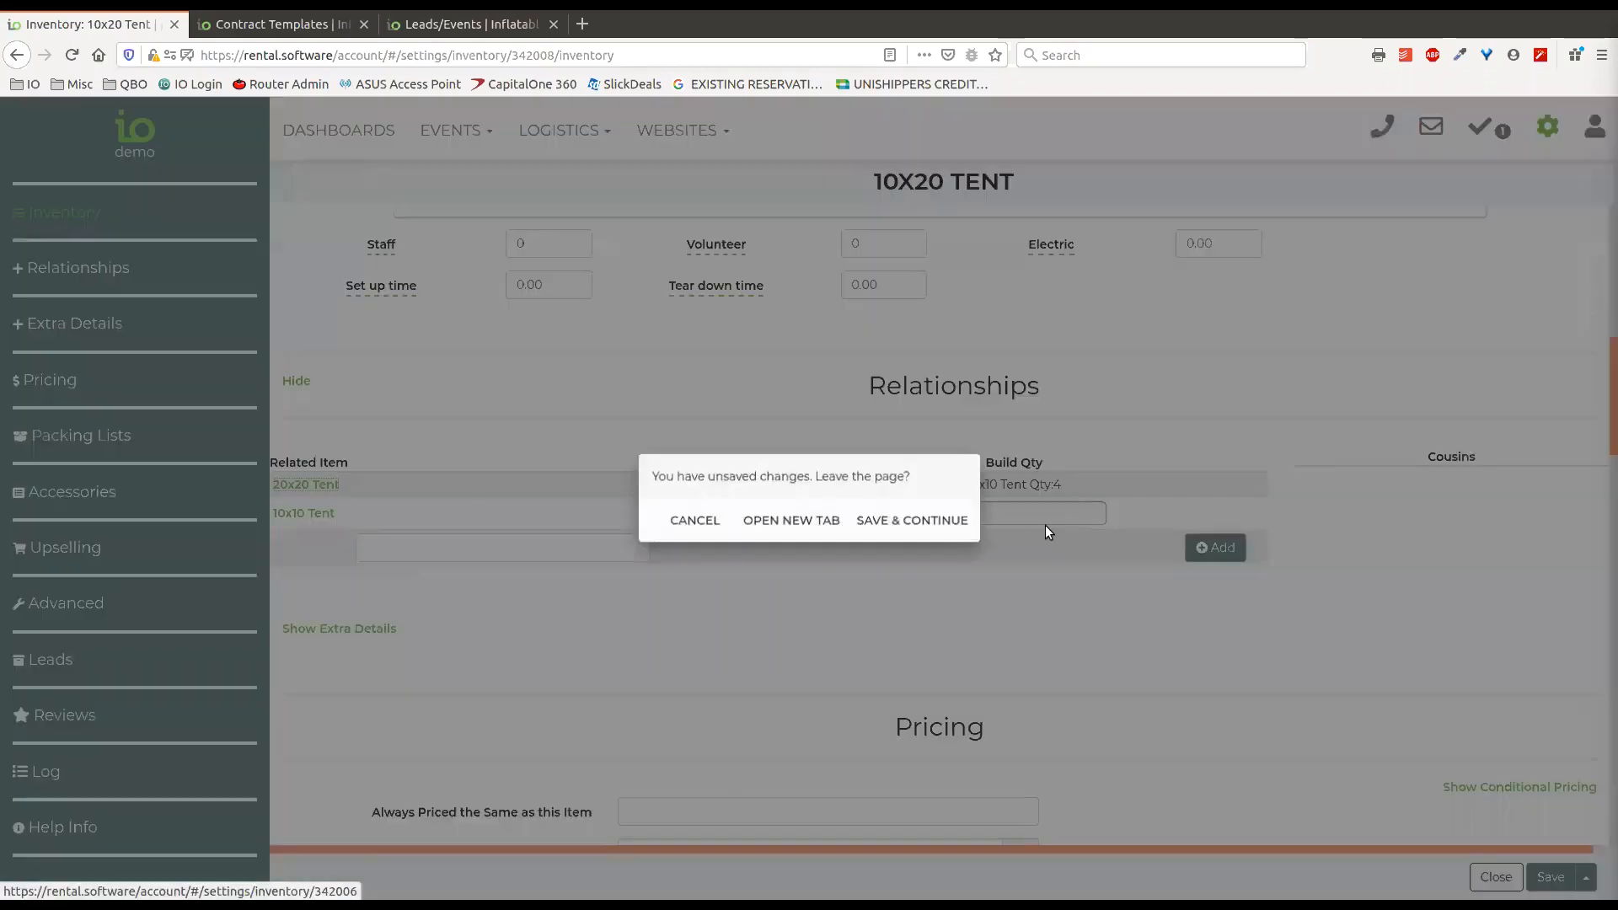
{"action": "left_click", "coordinate": [783, 520]}
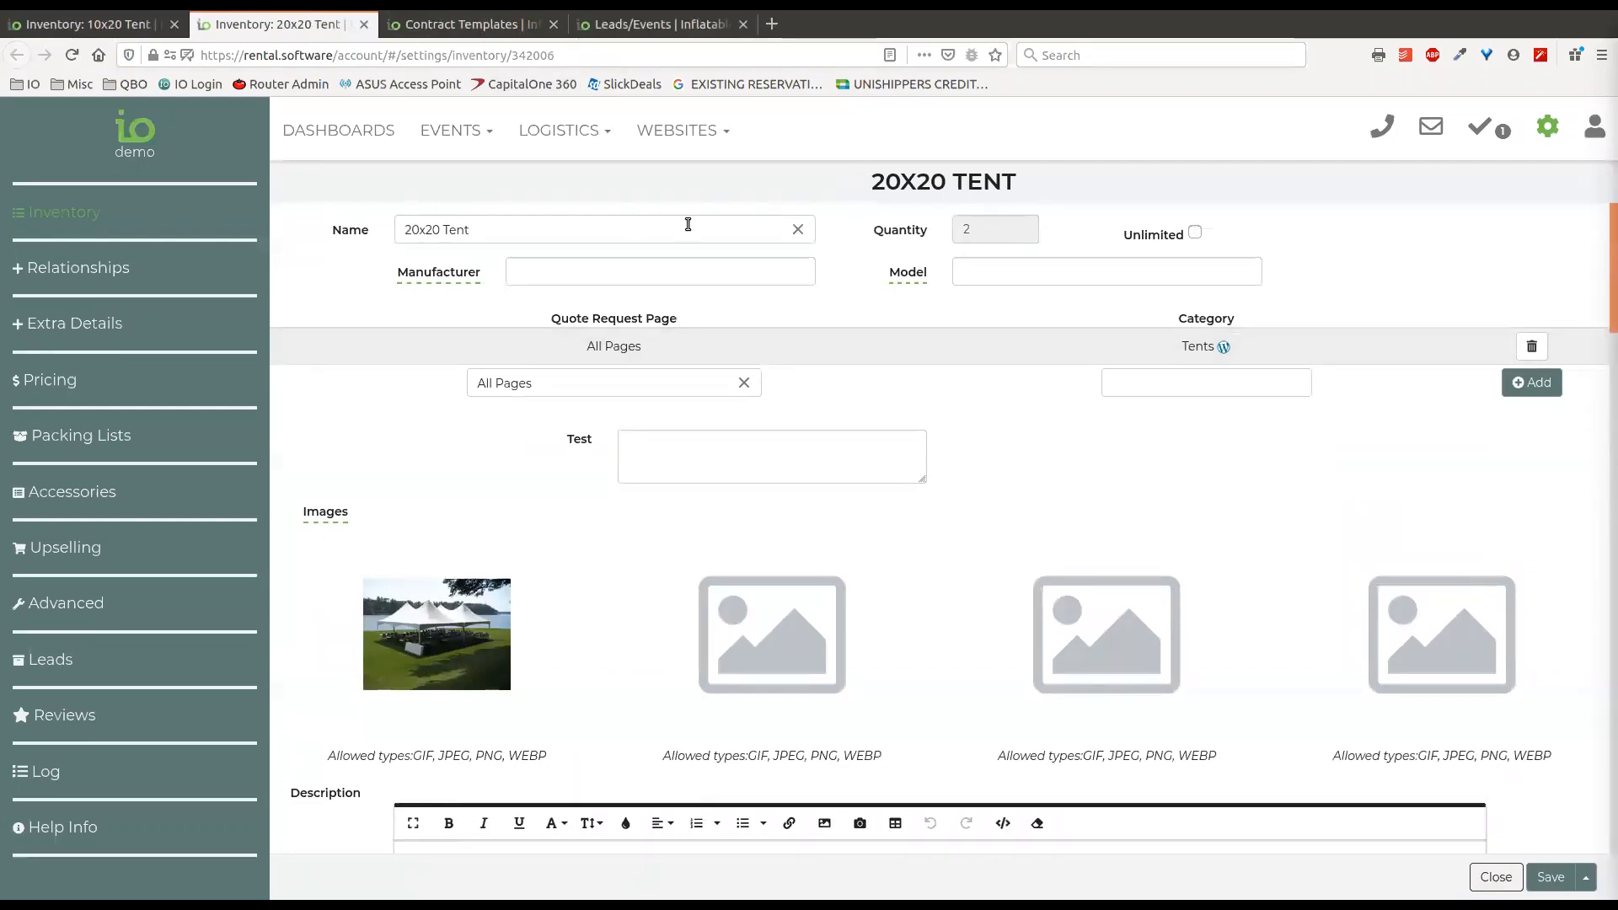
Examine the 20x20 Tent's relationships, including its child items and the build quantity of the 10x10 Tent.
{"action": "left_click", "coordinate": [82, 267]}
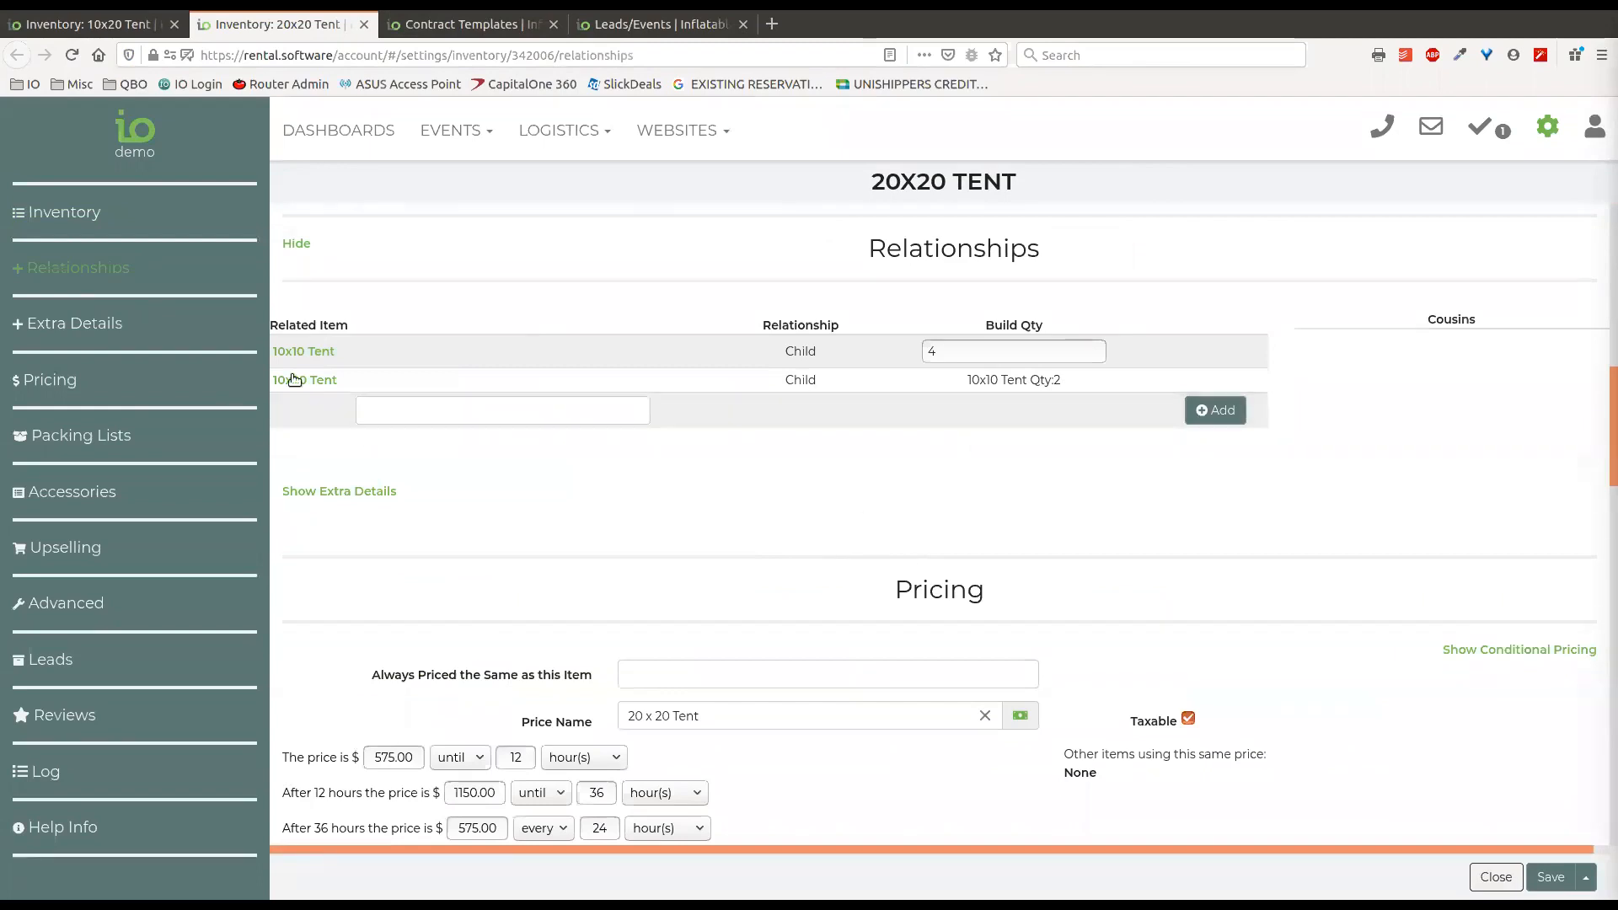
{"action": "left_click_drag", "start_coordinate": [871, 185], "coordinate": [952, 186]}
{"action": "left_click", "coordinate": [927, 192]}
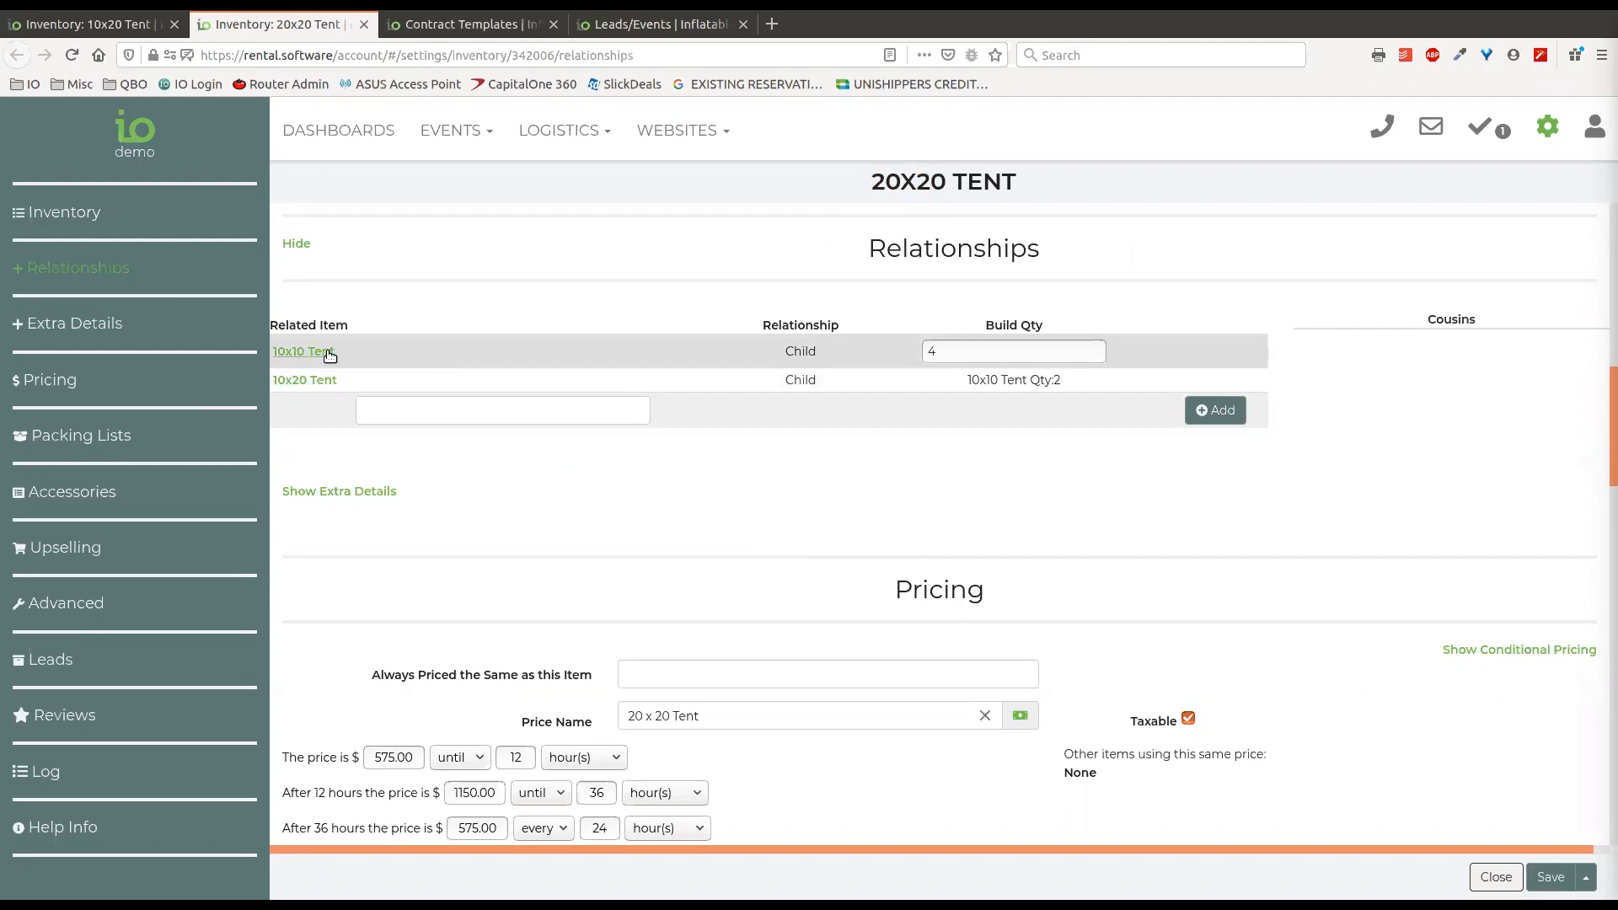
{"action": "left_click", "coordinate": [986, 350]}
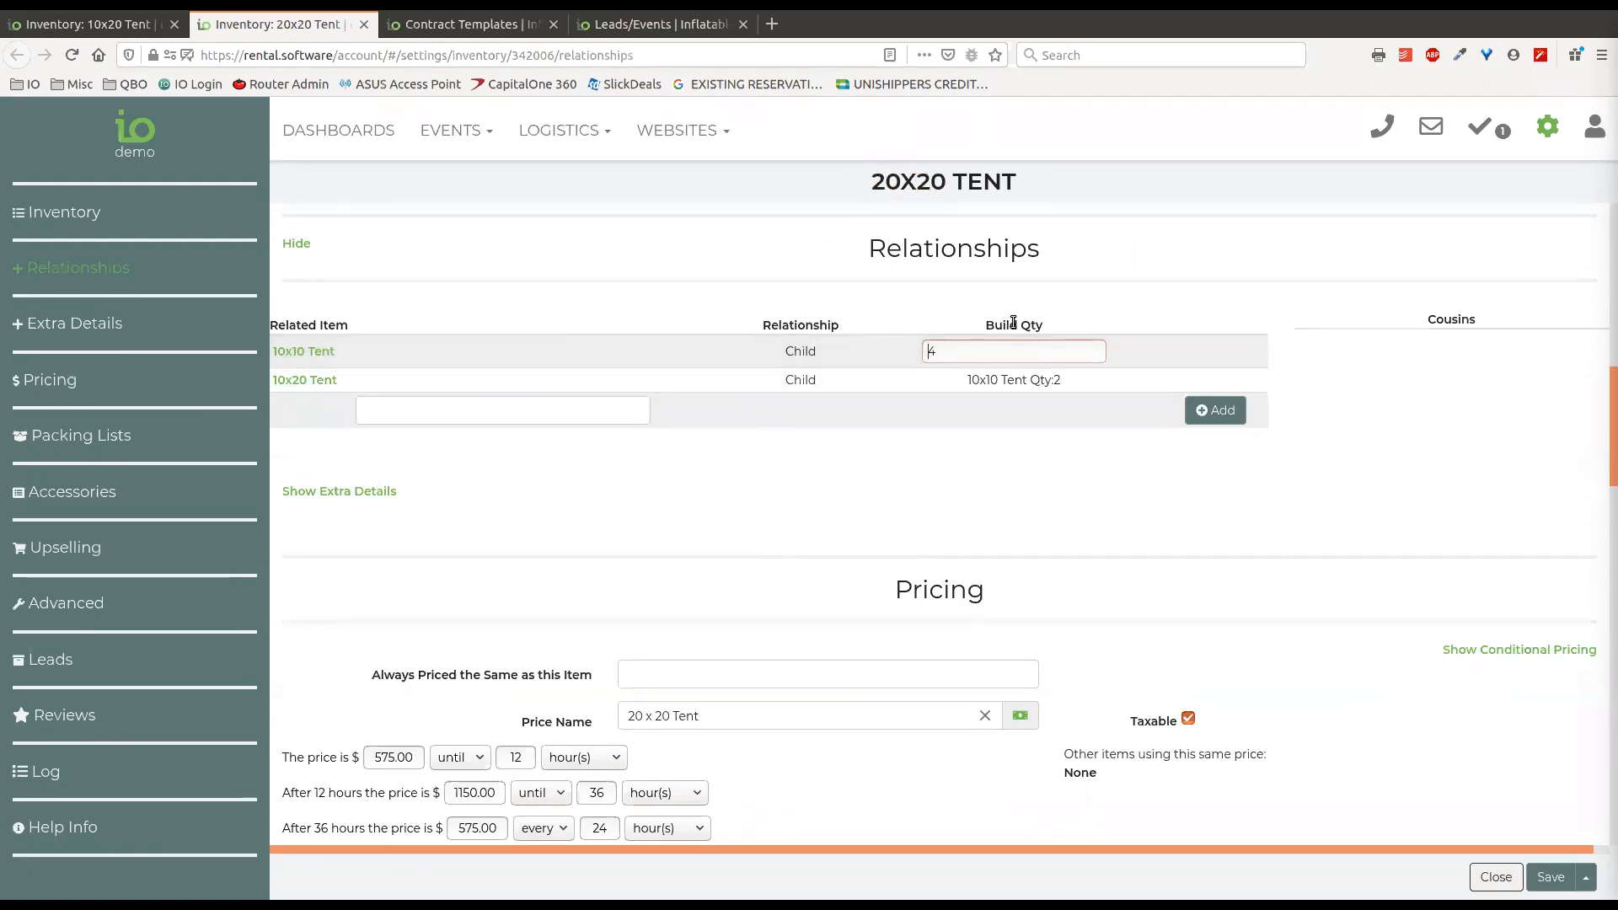
{"action": "double_click", "coordinate": [936, 351]}
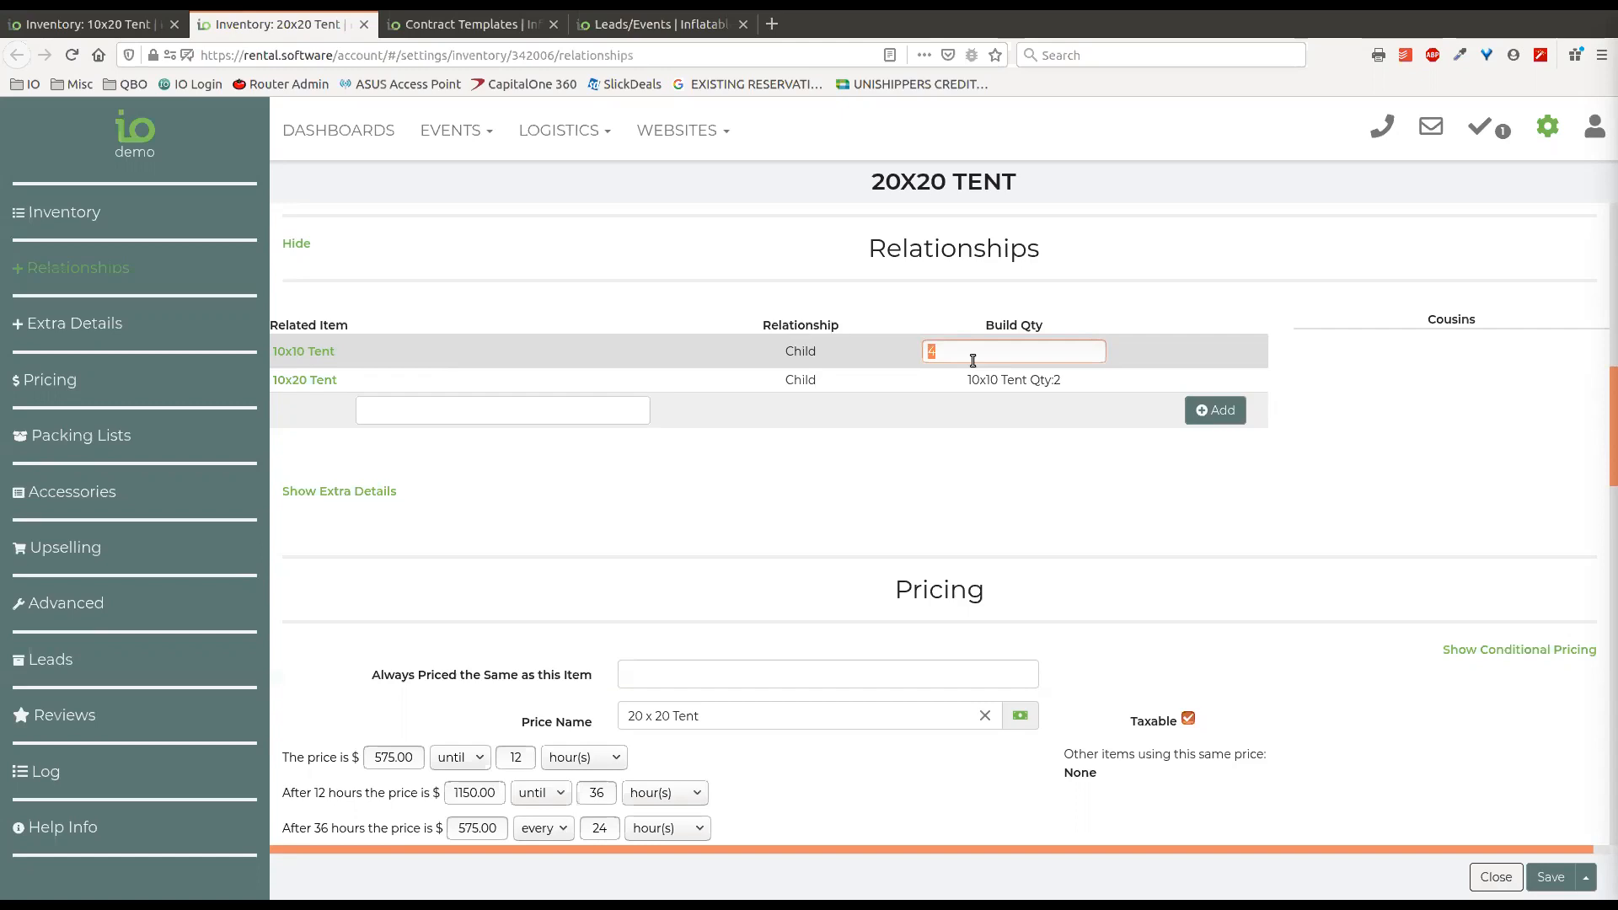
Add the Dolphin Slide as a related item of the 20x20 Tent, and remove it again.
{"action": "left_click", "coordinate": [453, 409]}
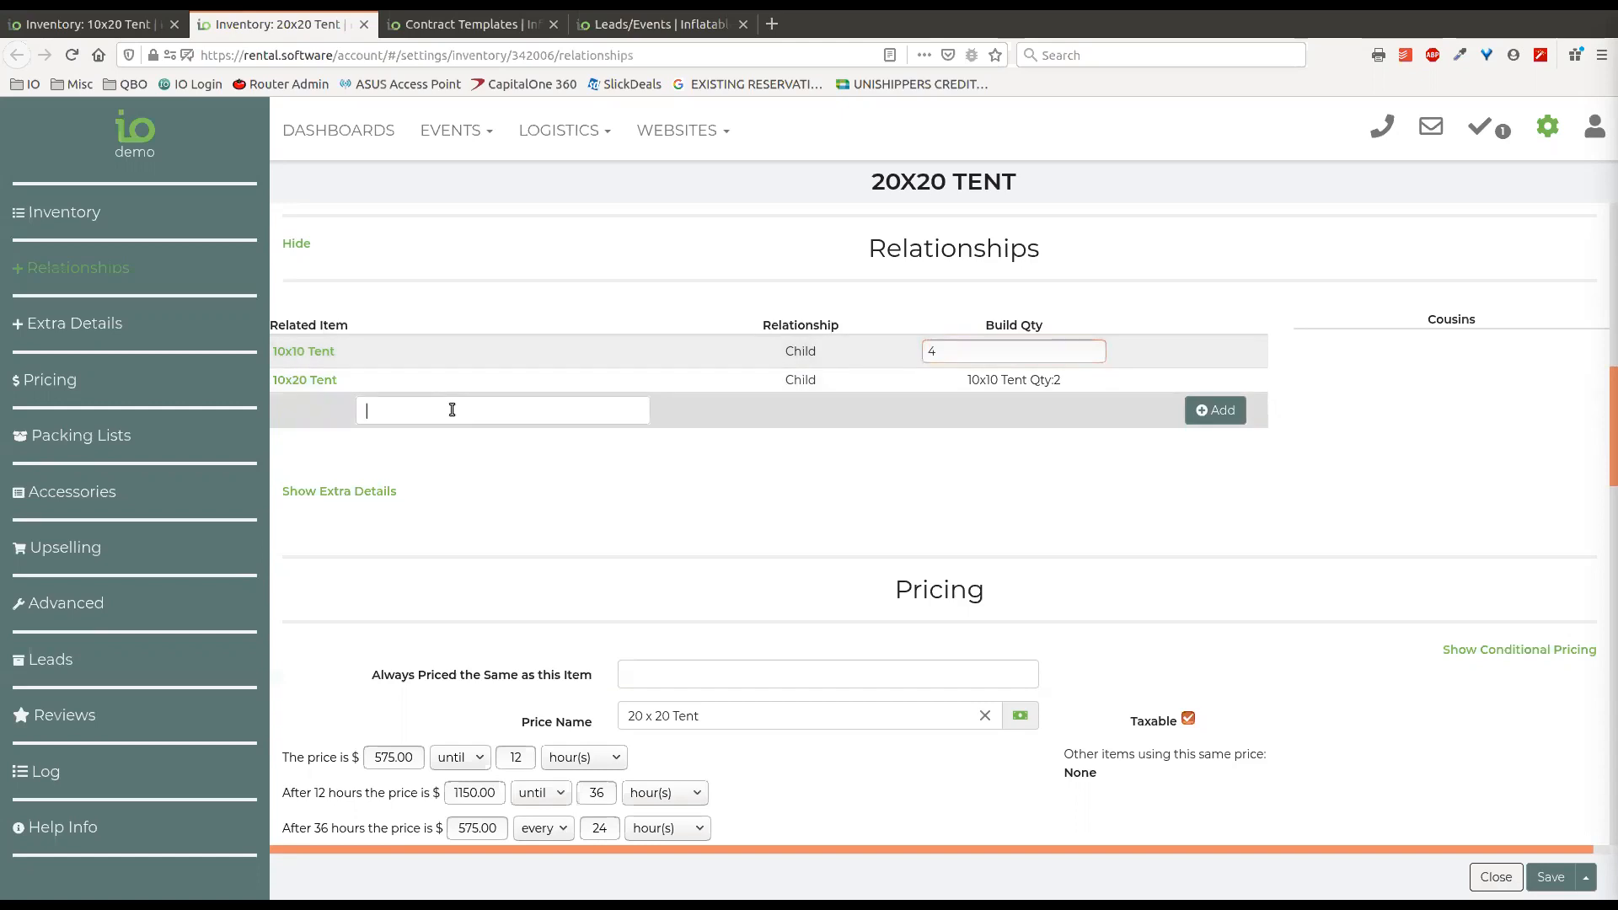
{"action": "type", "text": "slide"}
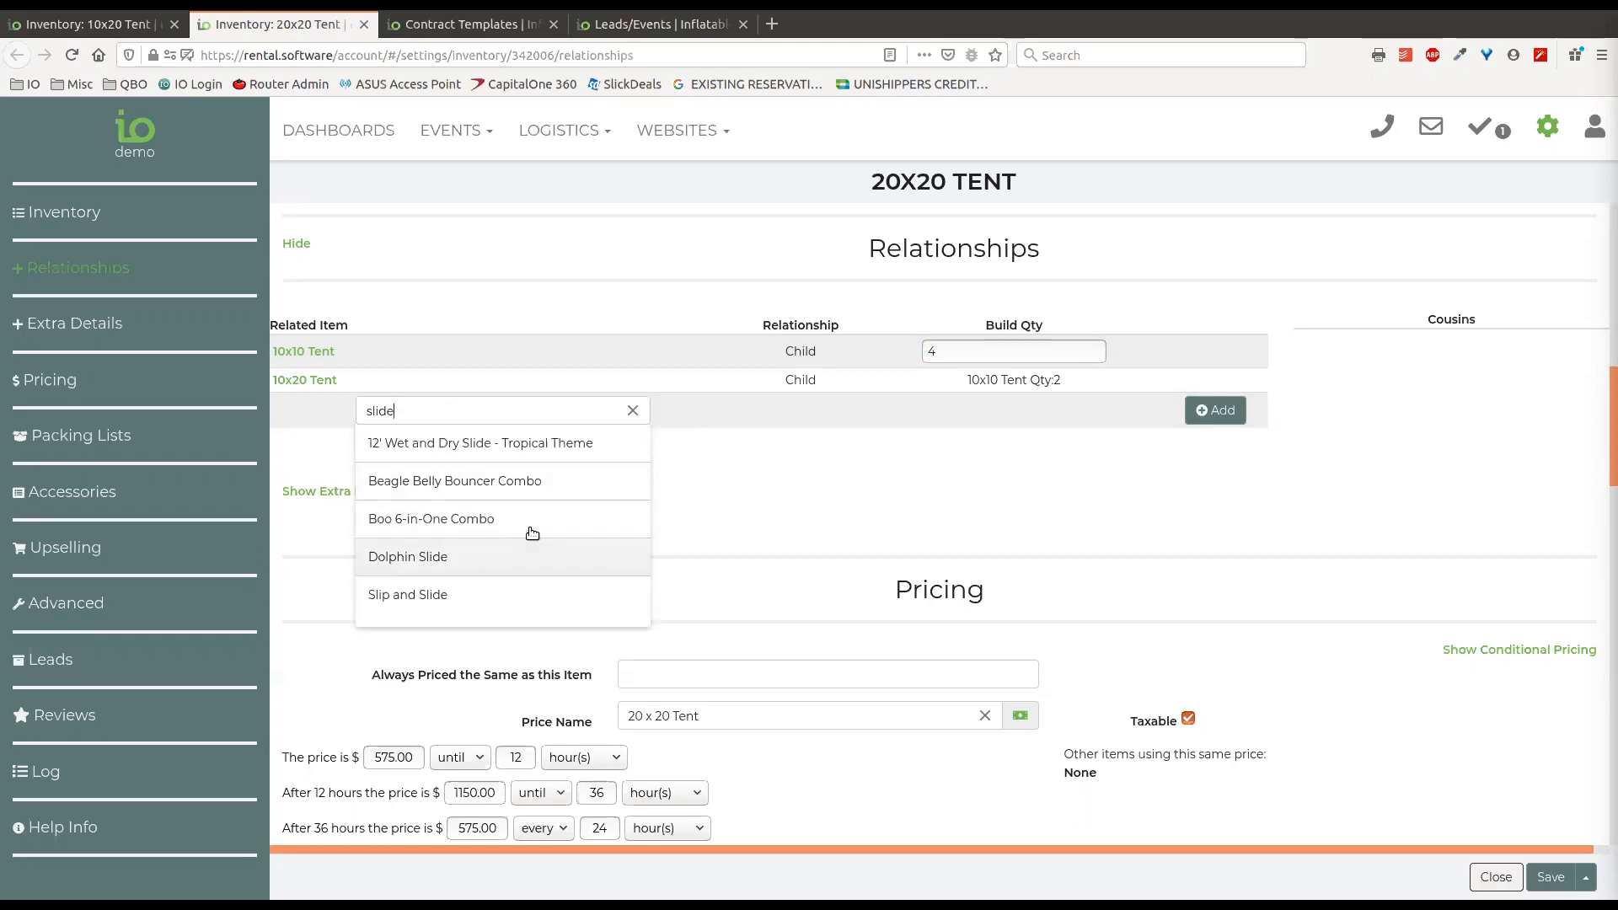
{"action": "left_click", "coordinate": [493, 557]}
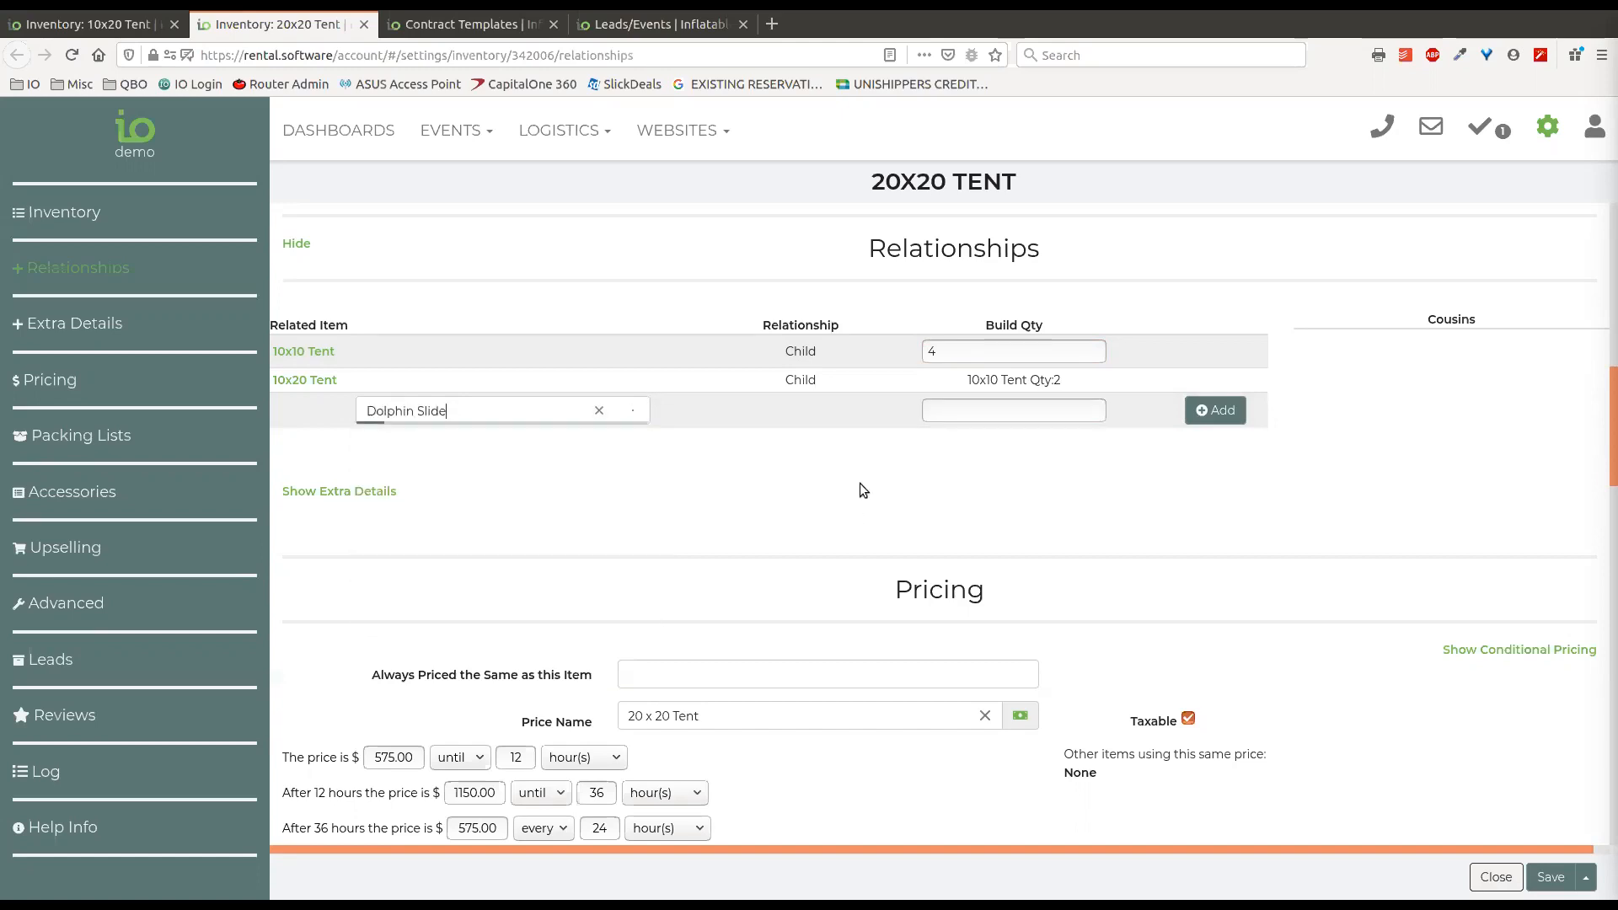
{"action": "left_click", "coordinate": [1210, 412]}
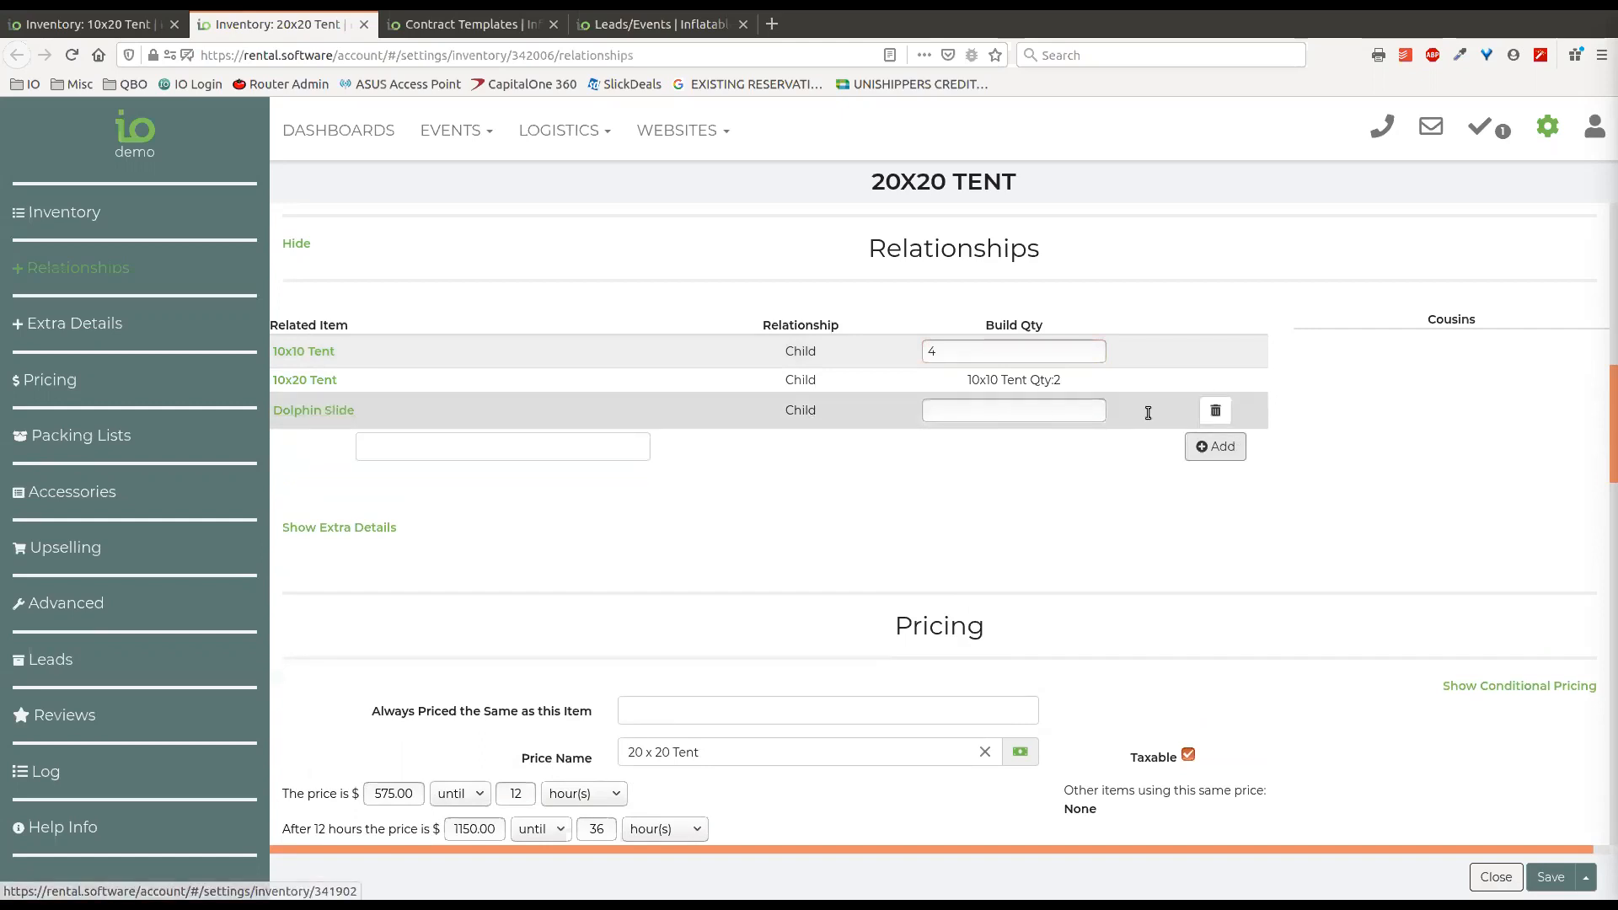
{"action": "left_click", "coordinate": [1215, 411]}
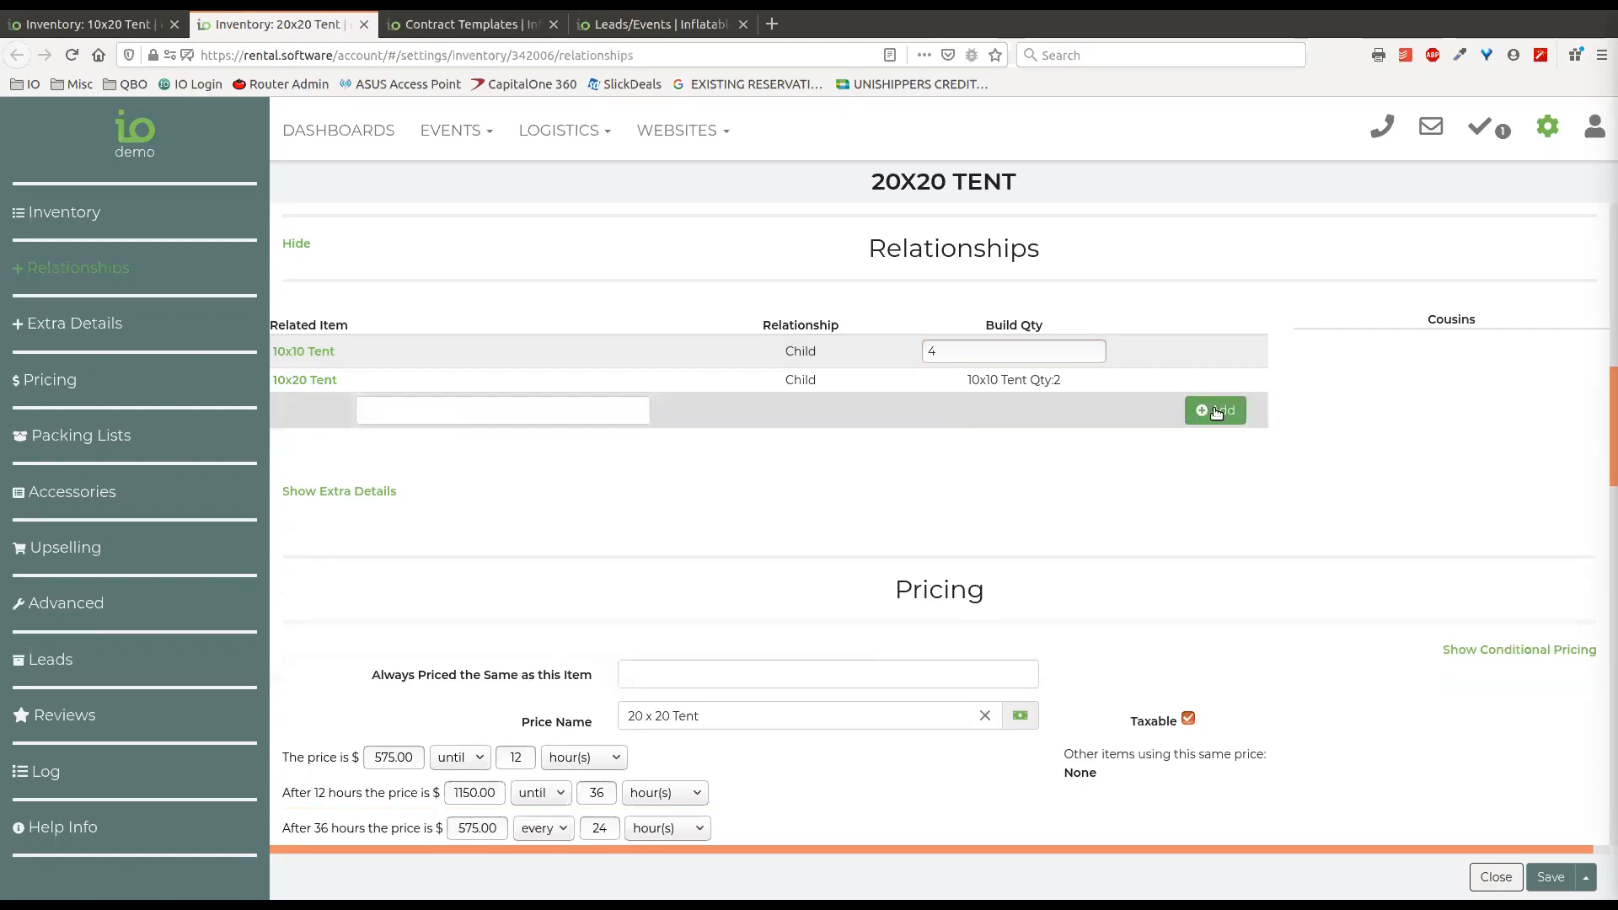
Try the Slip and Slide as a related item of the 20x20 Tent with build quantity 3, and clear the entry.
{"action": "left_click", "coordinate": [477, 408]}
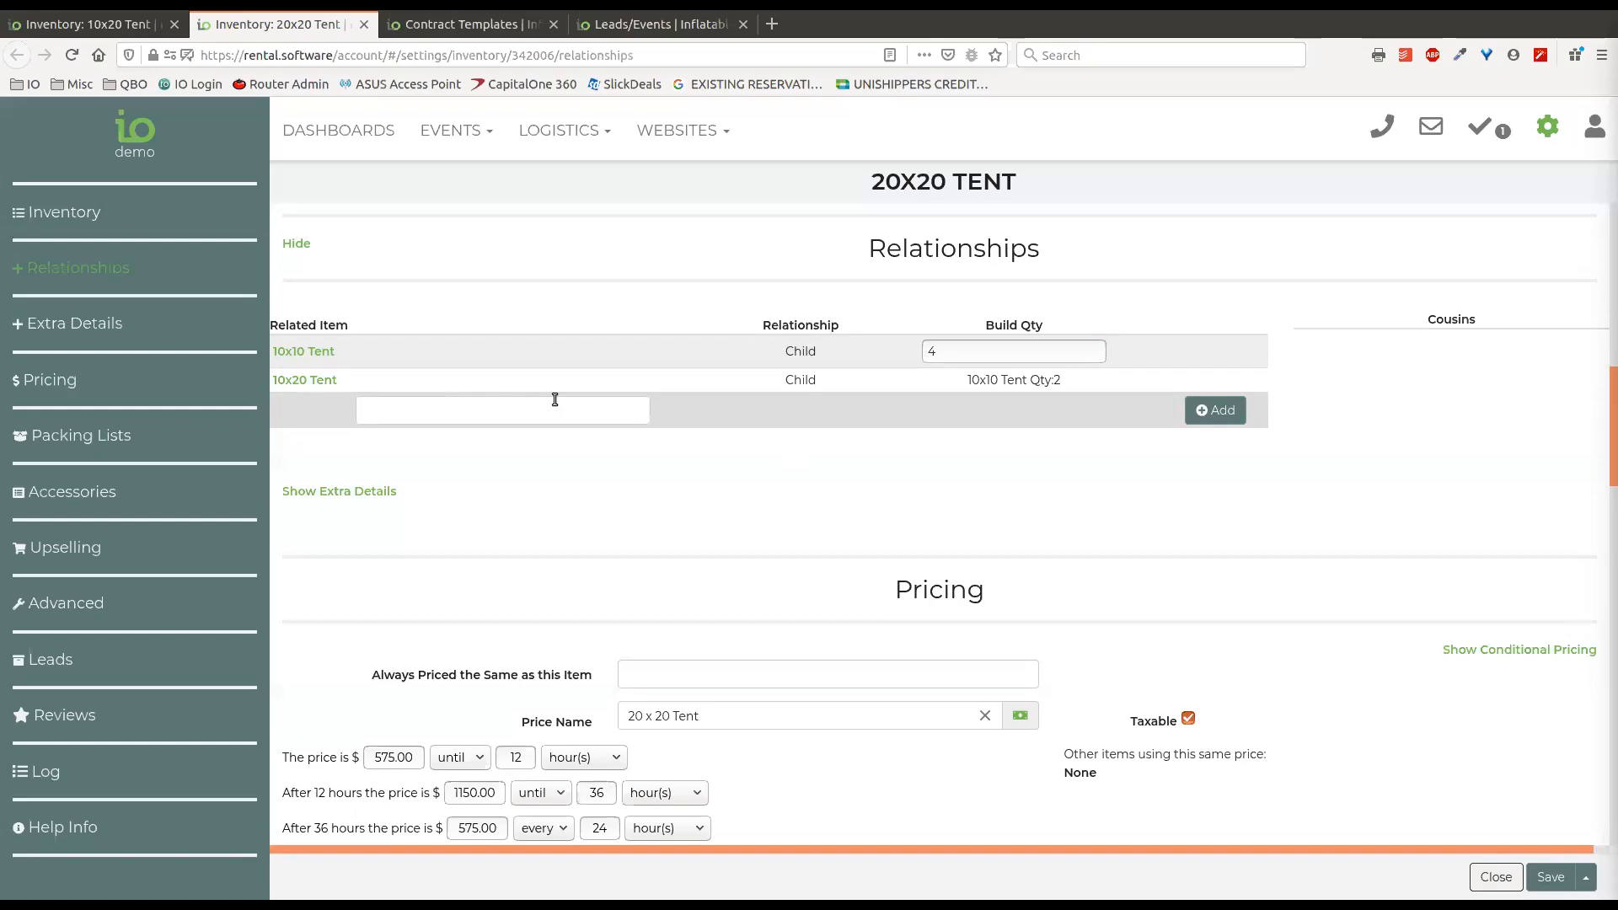
{"action": "type", "text": "slide"}
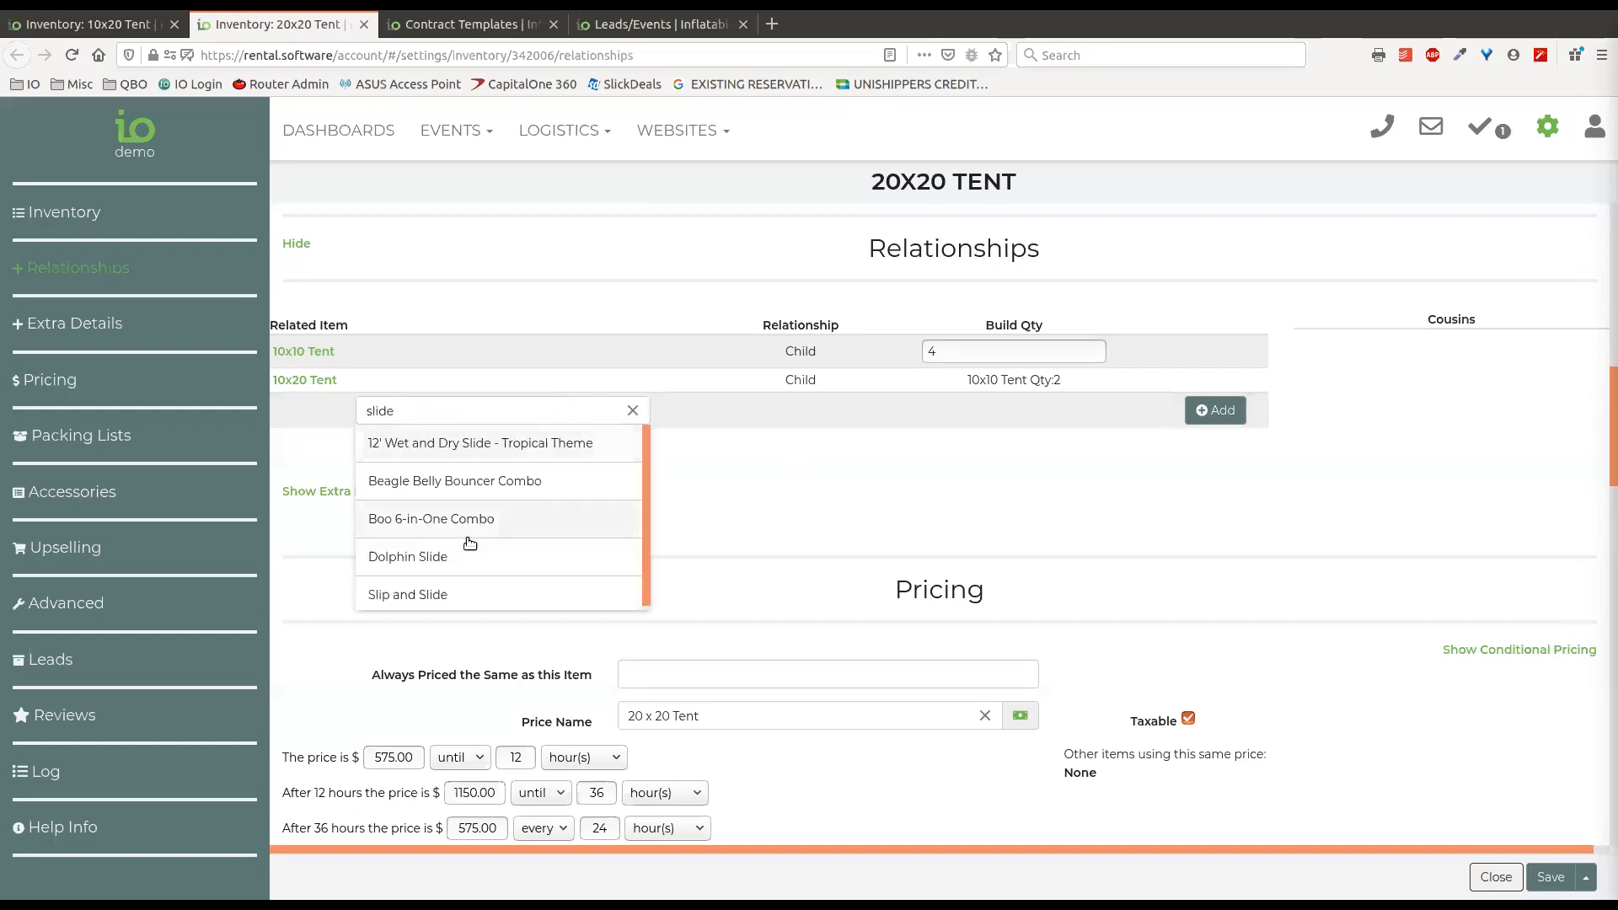
{"action": "left_click", "coordinate": [455, 594]}
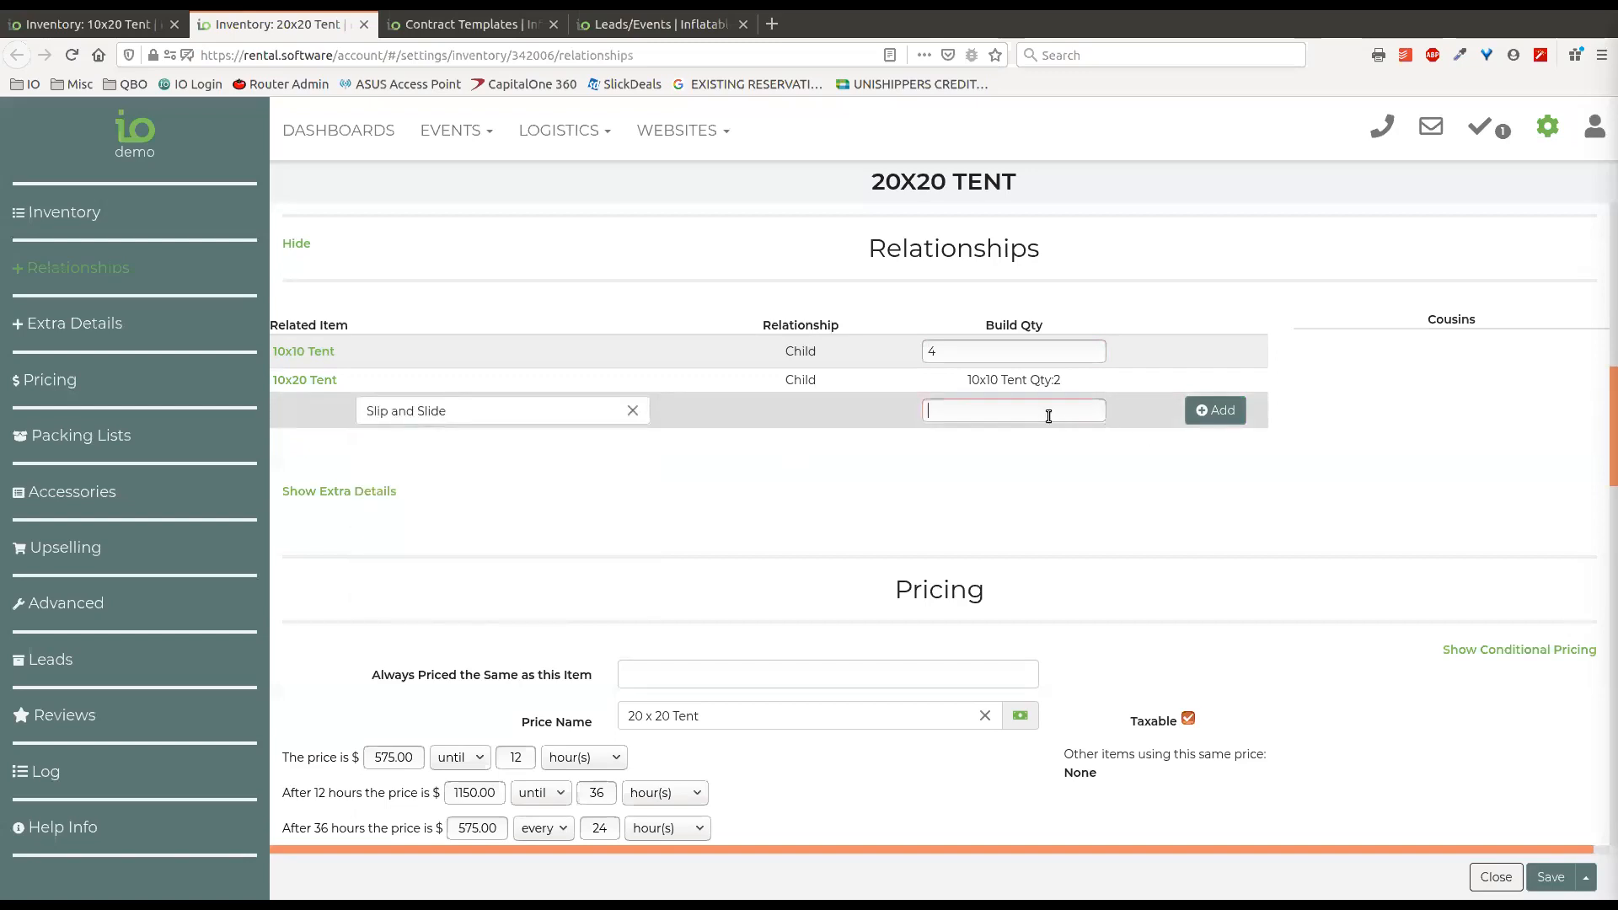
{"action": "type", "text": "3"}
{"action": "key", "text": "BackSpace"}
{"action": "left_click_drag", "start_coordinate": [870, 182], "coordinate": [1022, 186]}
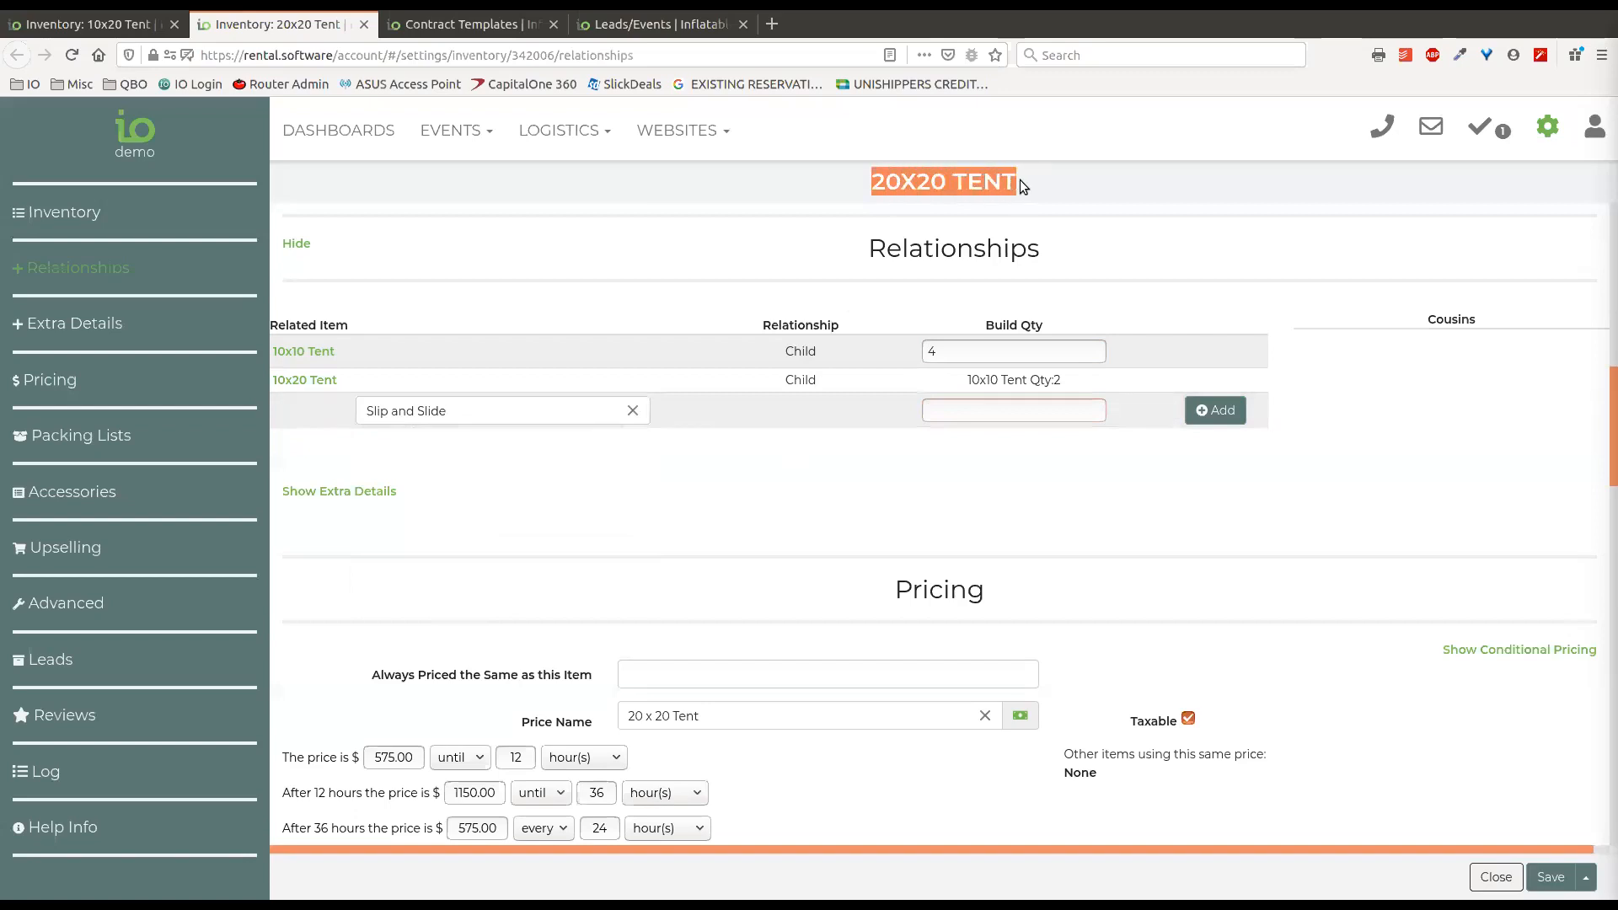
{"action": "left_click", "coordinate": [921, 187]}
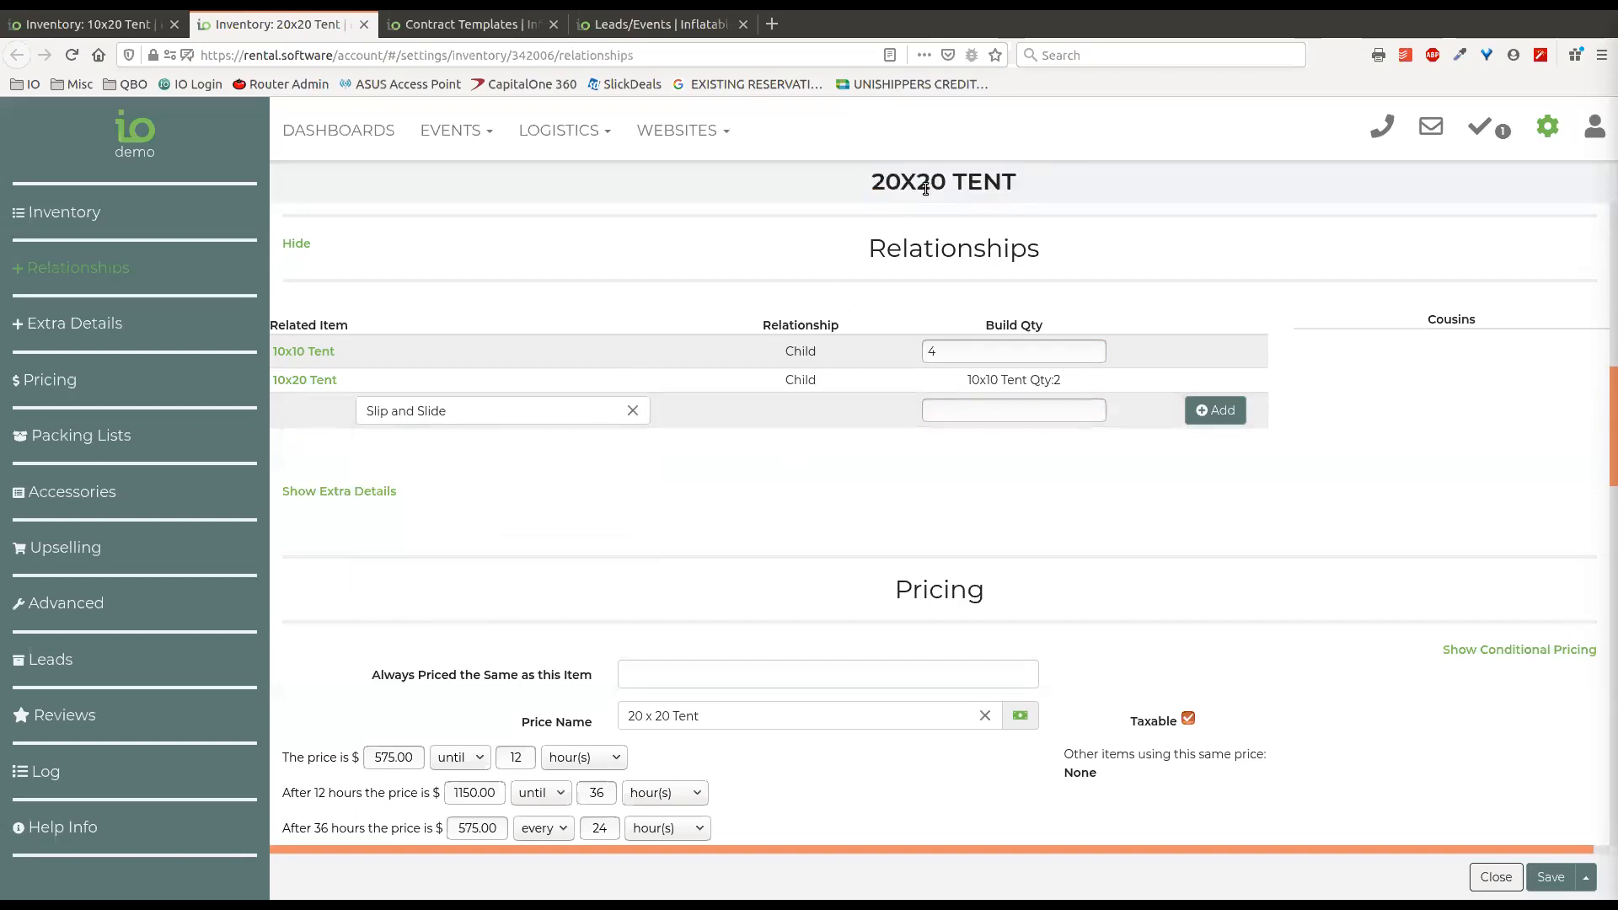
{"action": "left_click_drag", "start_coordinate": [868, 182], "coordinate": [1023, 186]}
{"action": "left_click", "coordinate": [1023, 185]}
{"action": "left_click", "coordinate": [632, 410]}
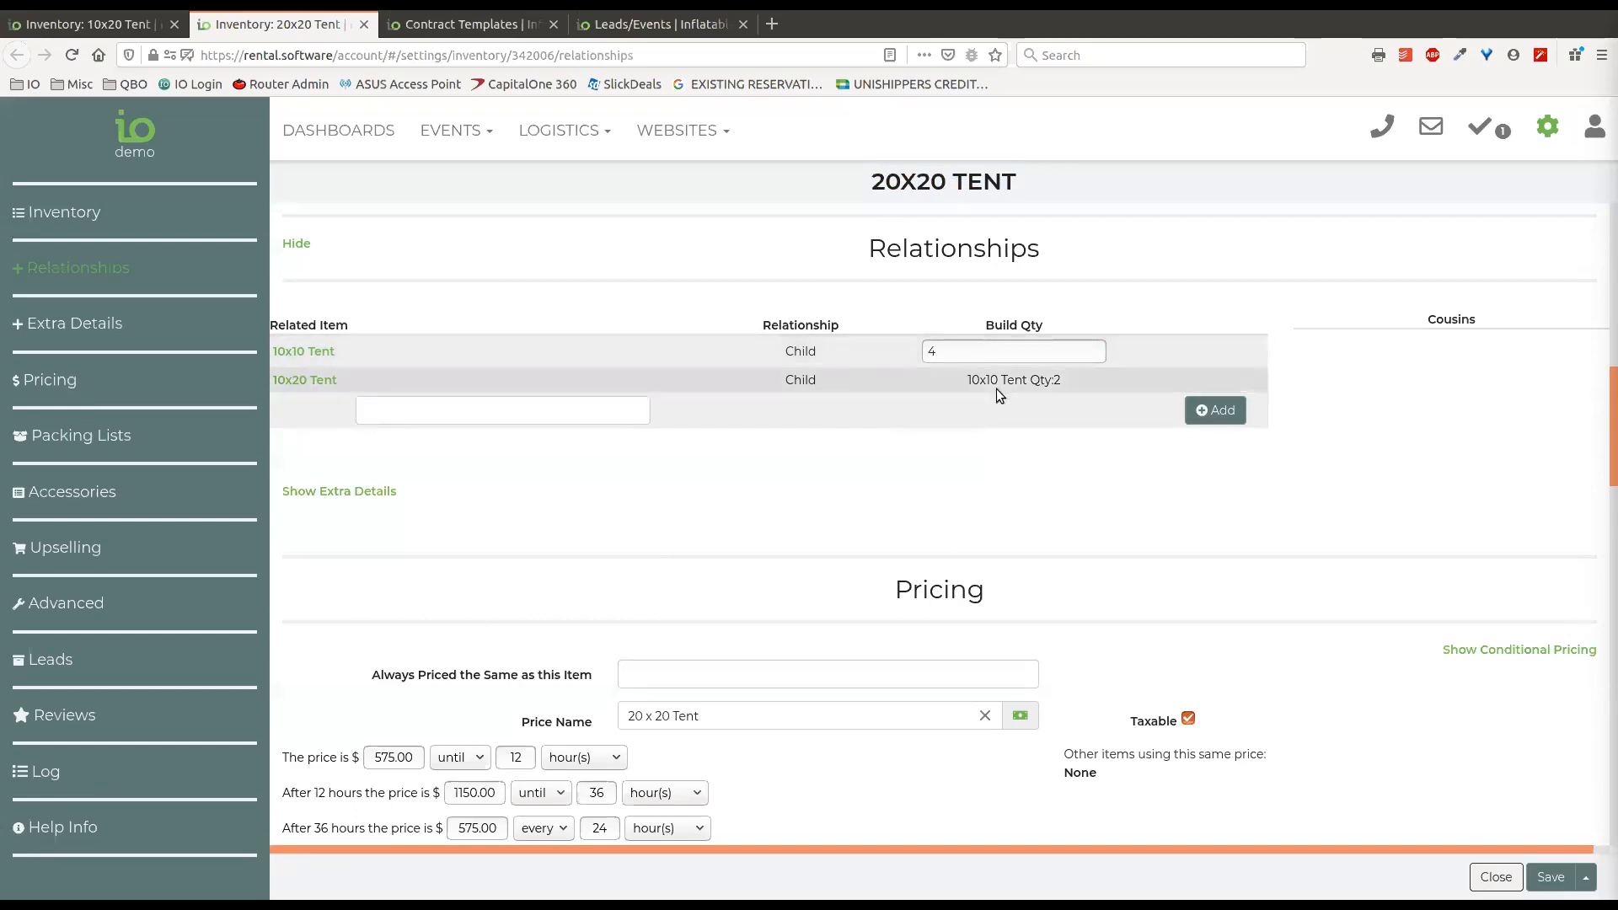
Examine the 10x20 Tent's build quantity within the 20x20 Tent's relationships.
{"action": "left_click_drag", "start_coordinate": [1065, 380], "coordinate": [966, 382]}
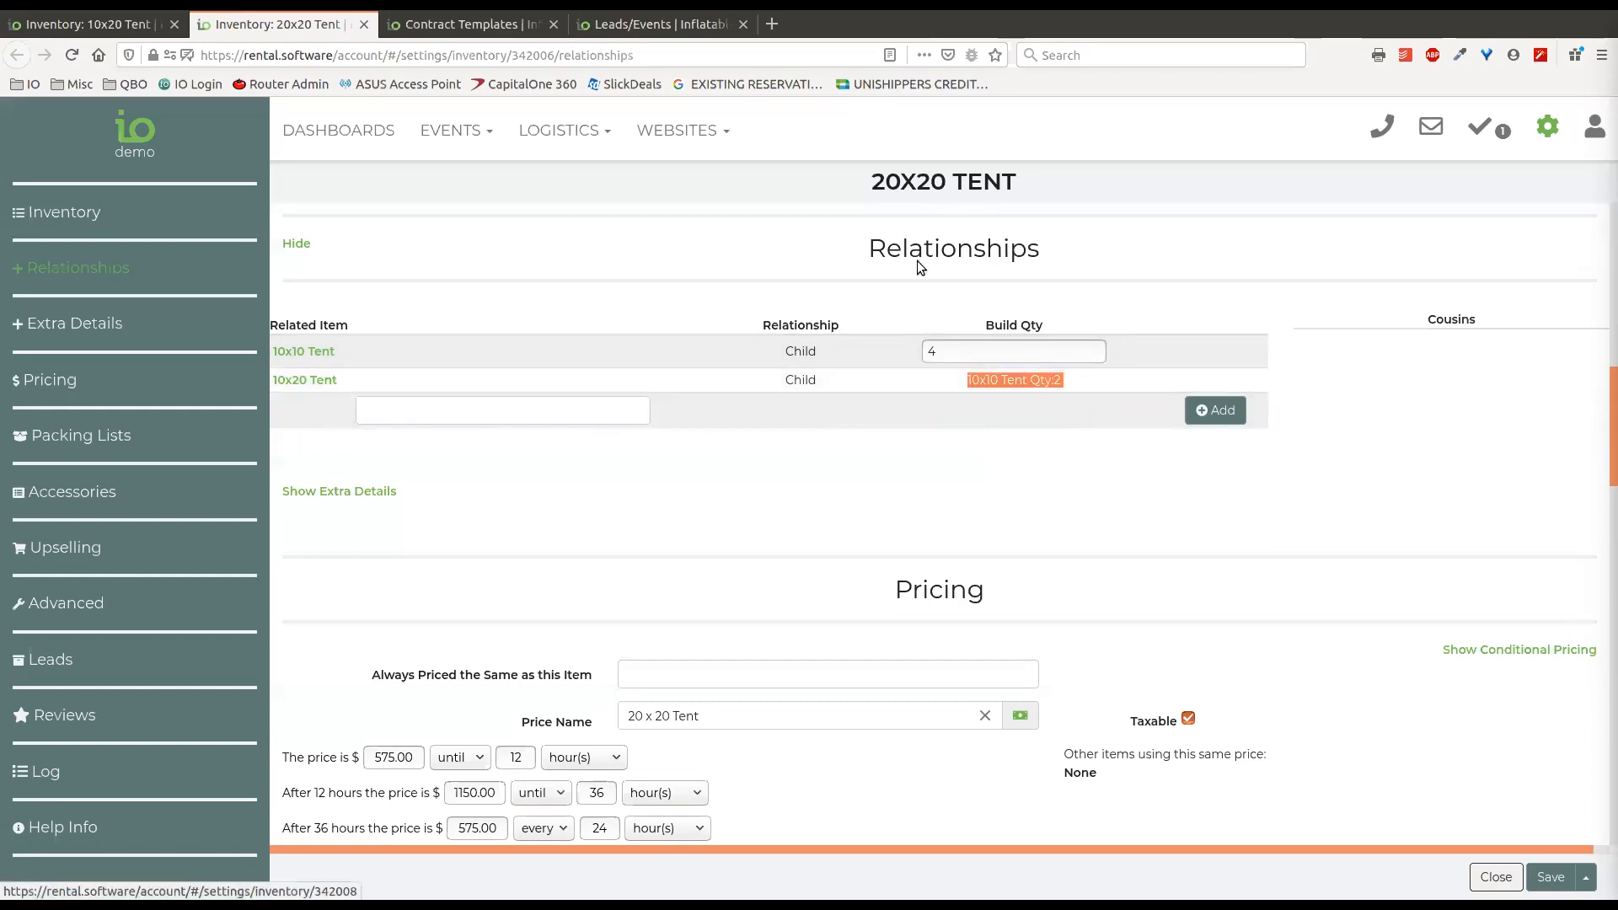
{"action": "left_click", "coordinate": [1049, 381]}
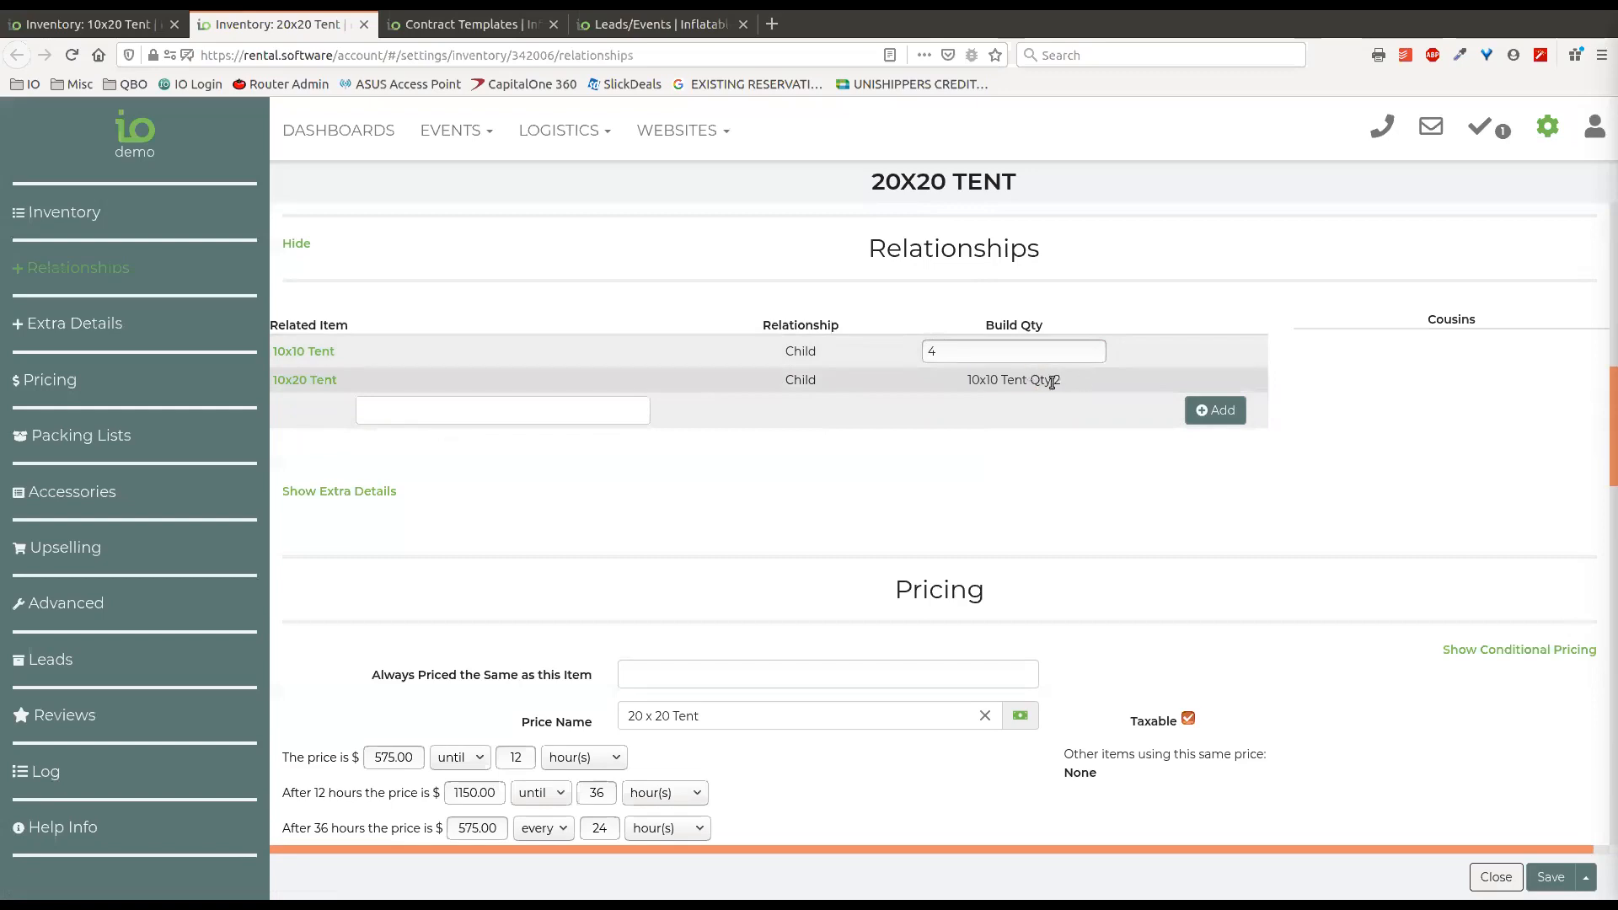
{"action": "left_click_drag", "start_coordinate": [1018, 192], "coordinate": [870, 185]}
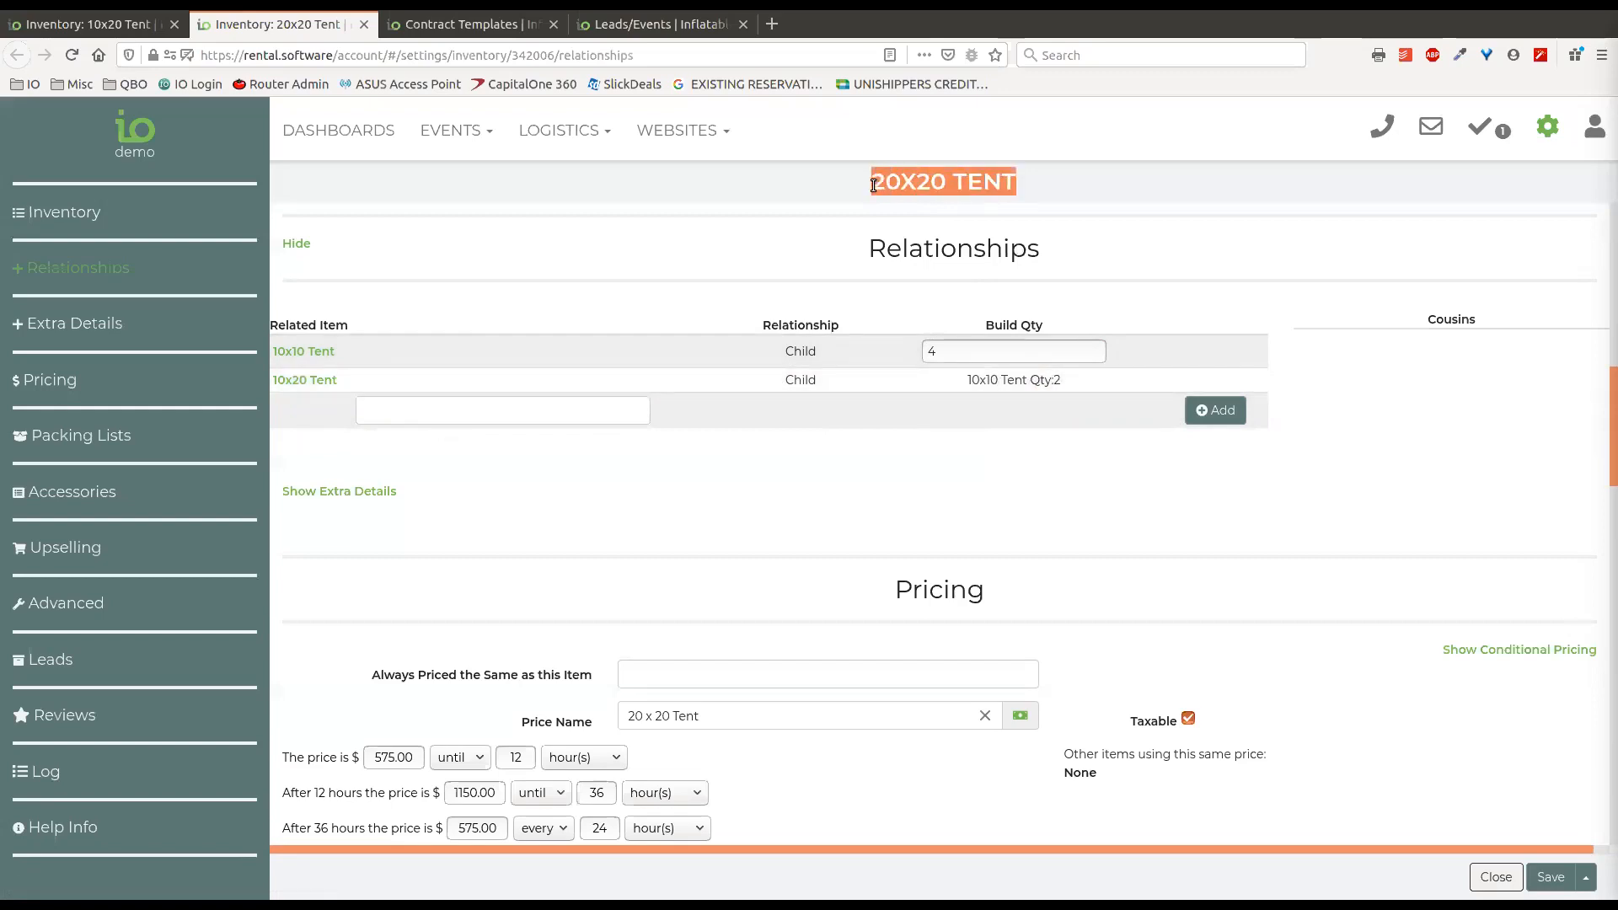
{"action": "left_click", "coordinate": [432, 422]}
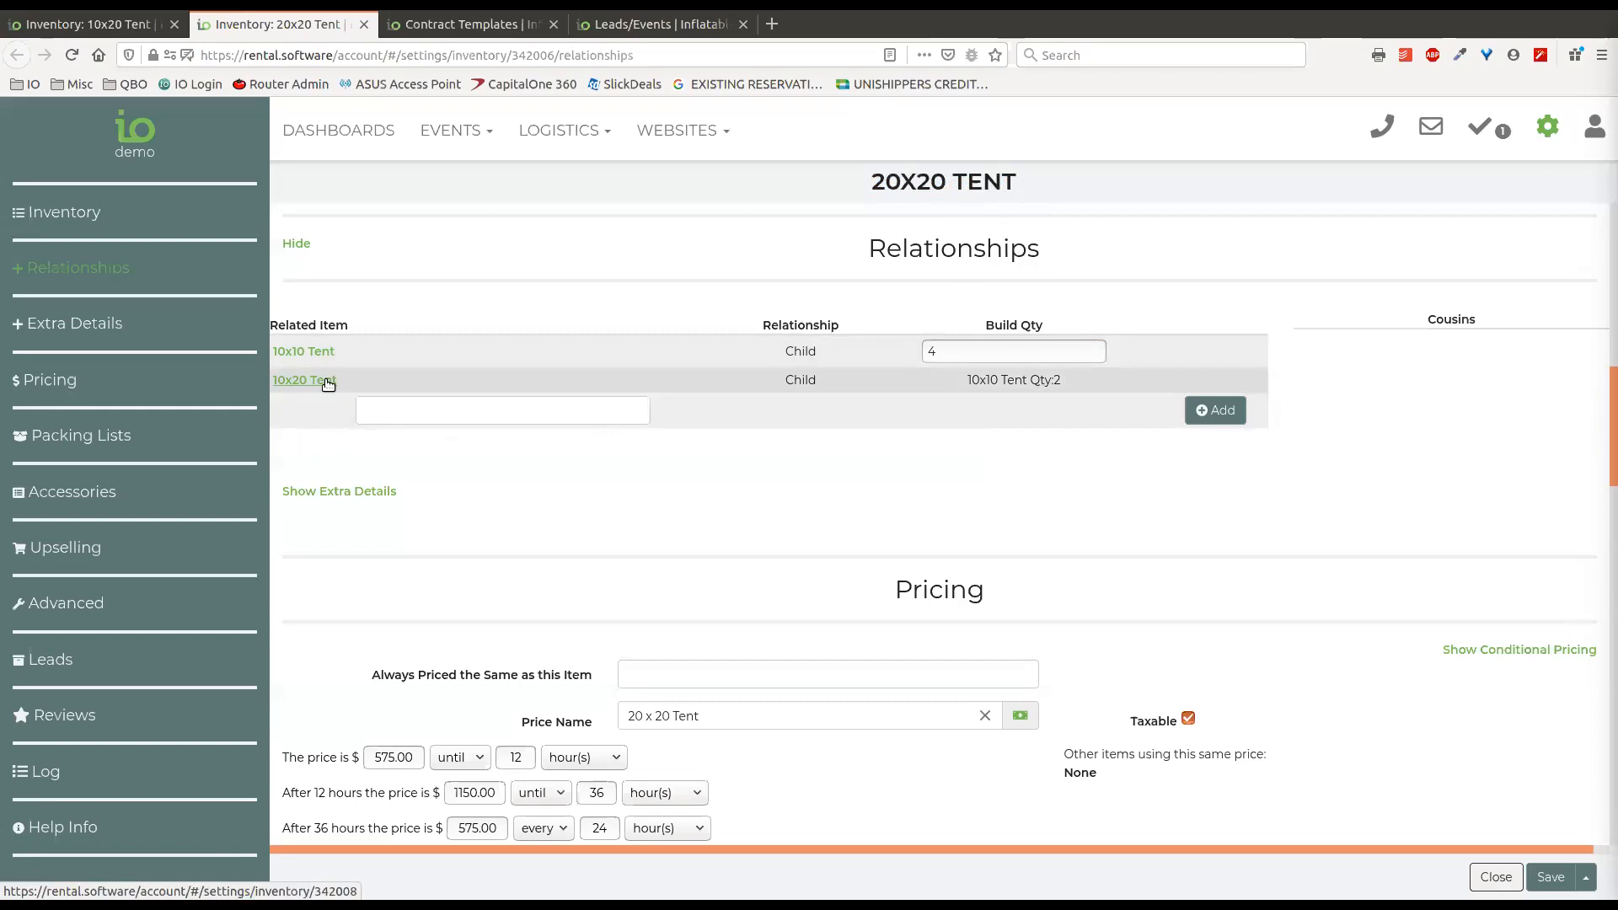
Close the 20x20 Tent's browser tab and examine the 10x10 Tent sibling's build quantity in the 10x20 Tent's relationships.
{"action": "left_click", "coordinate": [364, 26]}
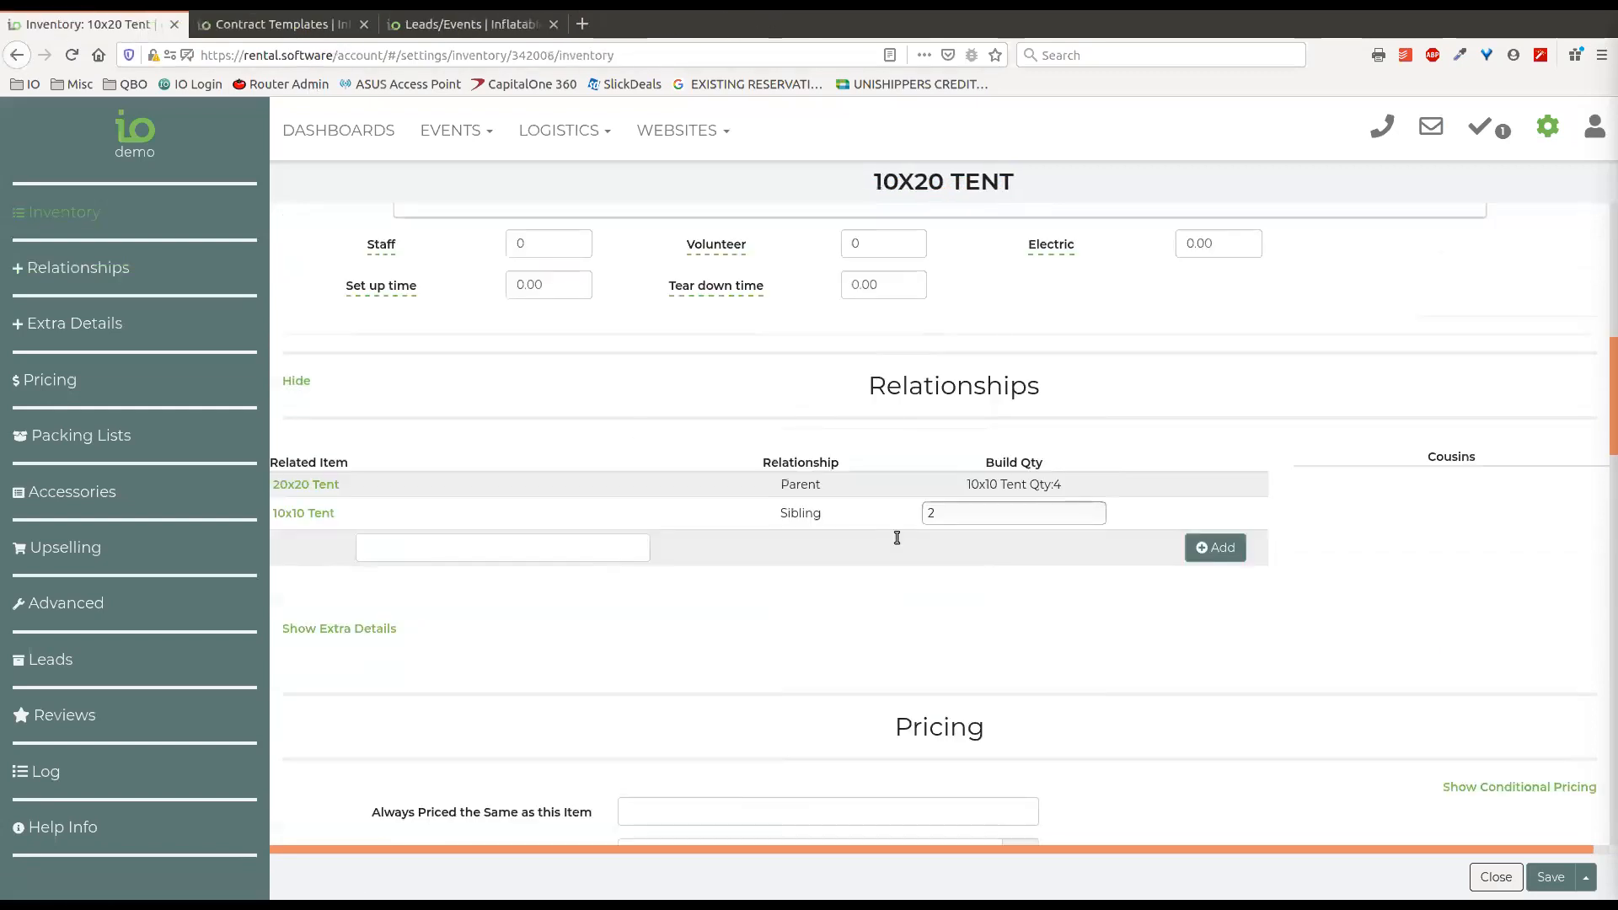
{"action": "left_click", "coordinate": [983, 509]}
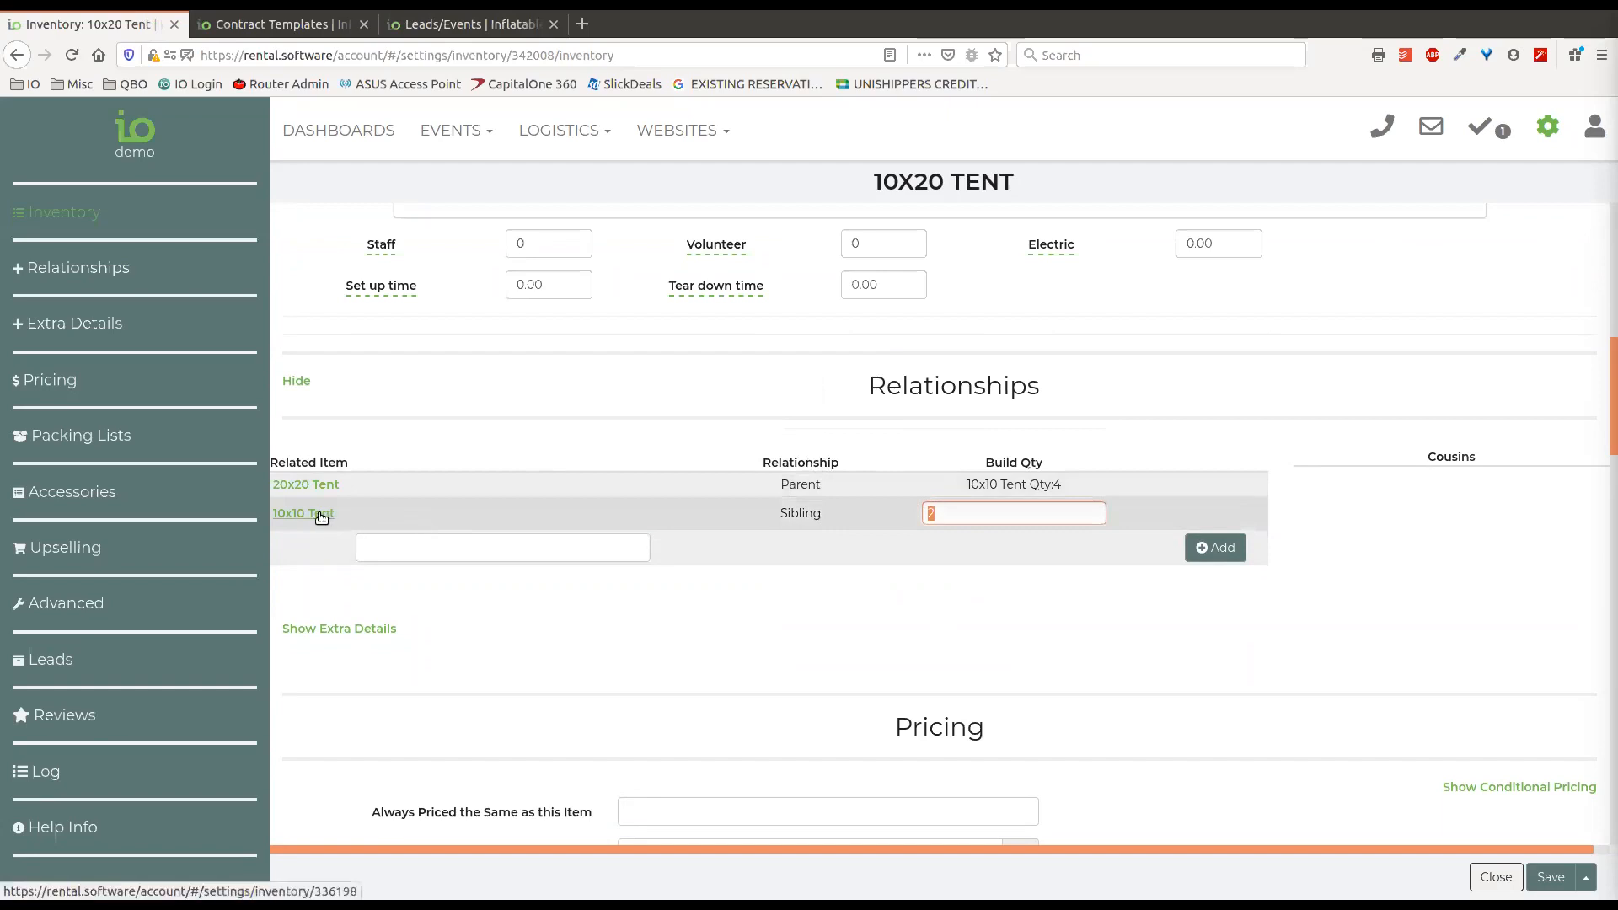
{"action": "left_click_drag", "start_coordinate": [875, 187], "coordinate": [1021, 186]}
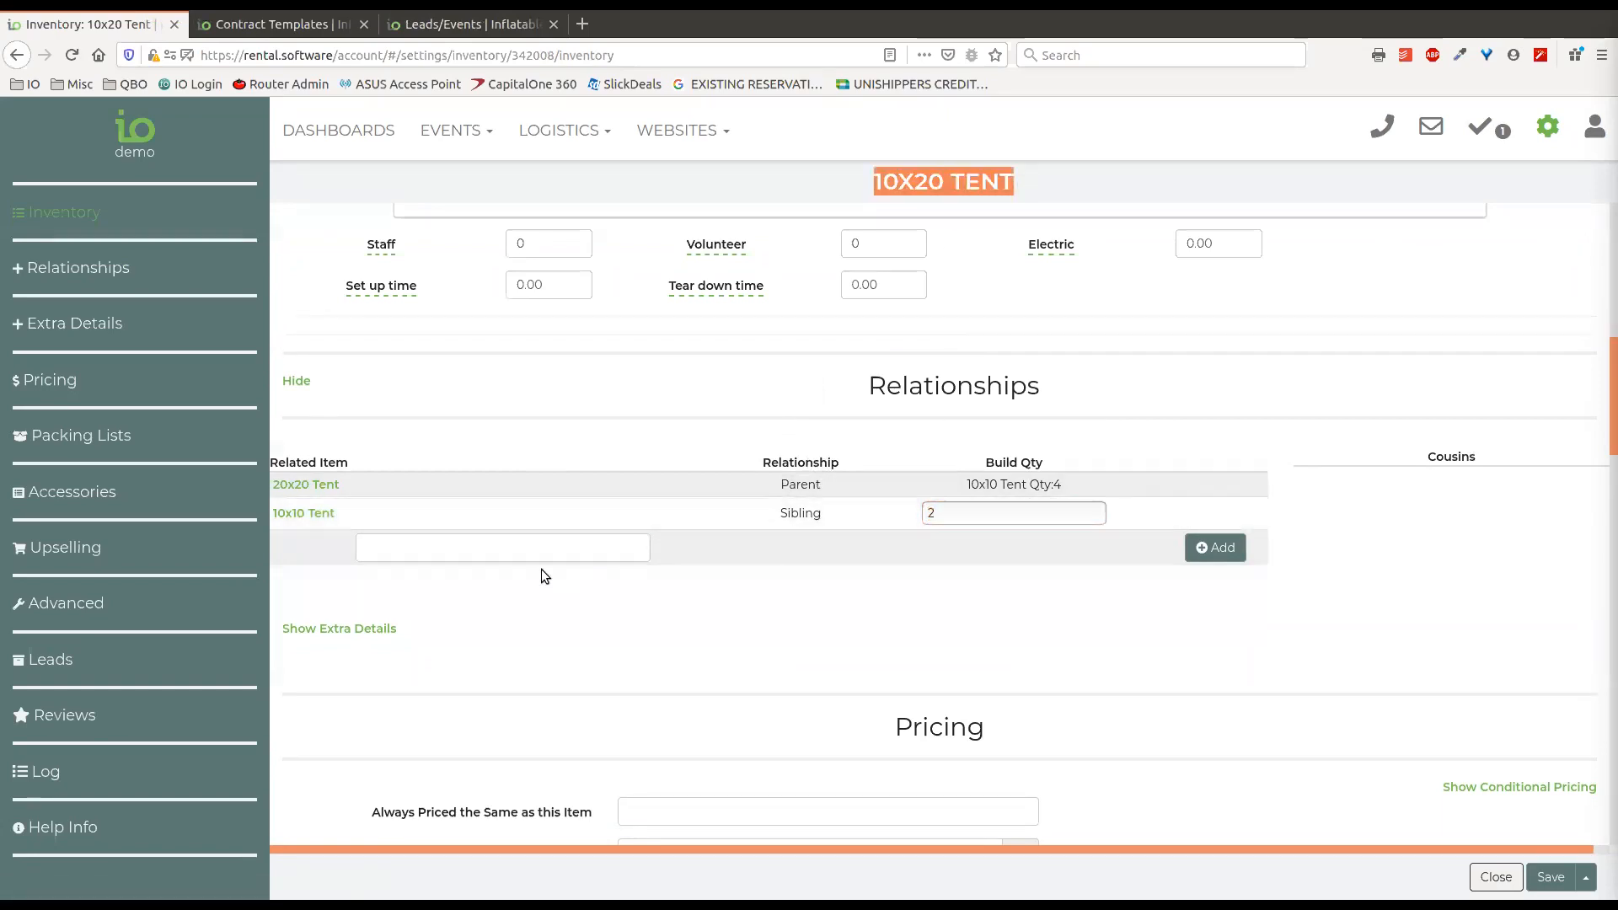
{"action": "left_click", "coordinate": [1358, 479]}
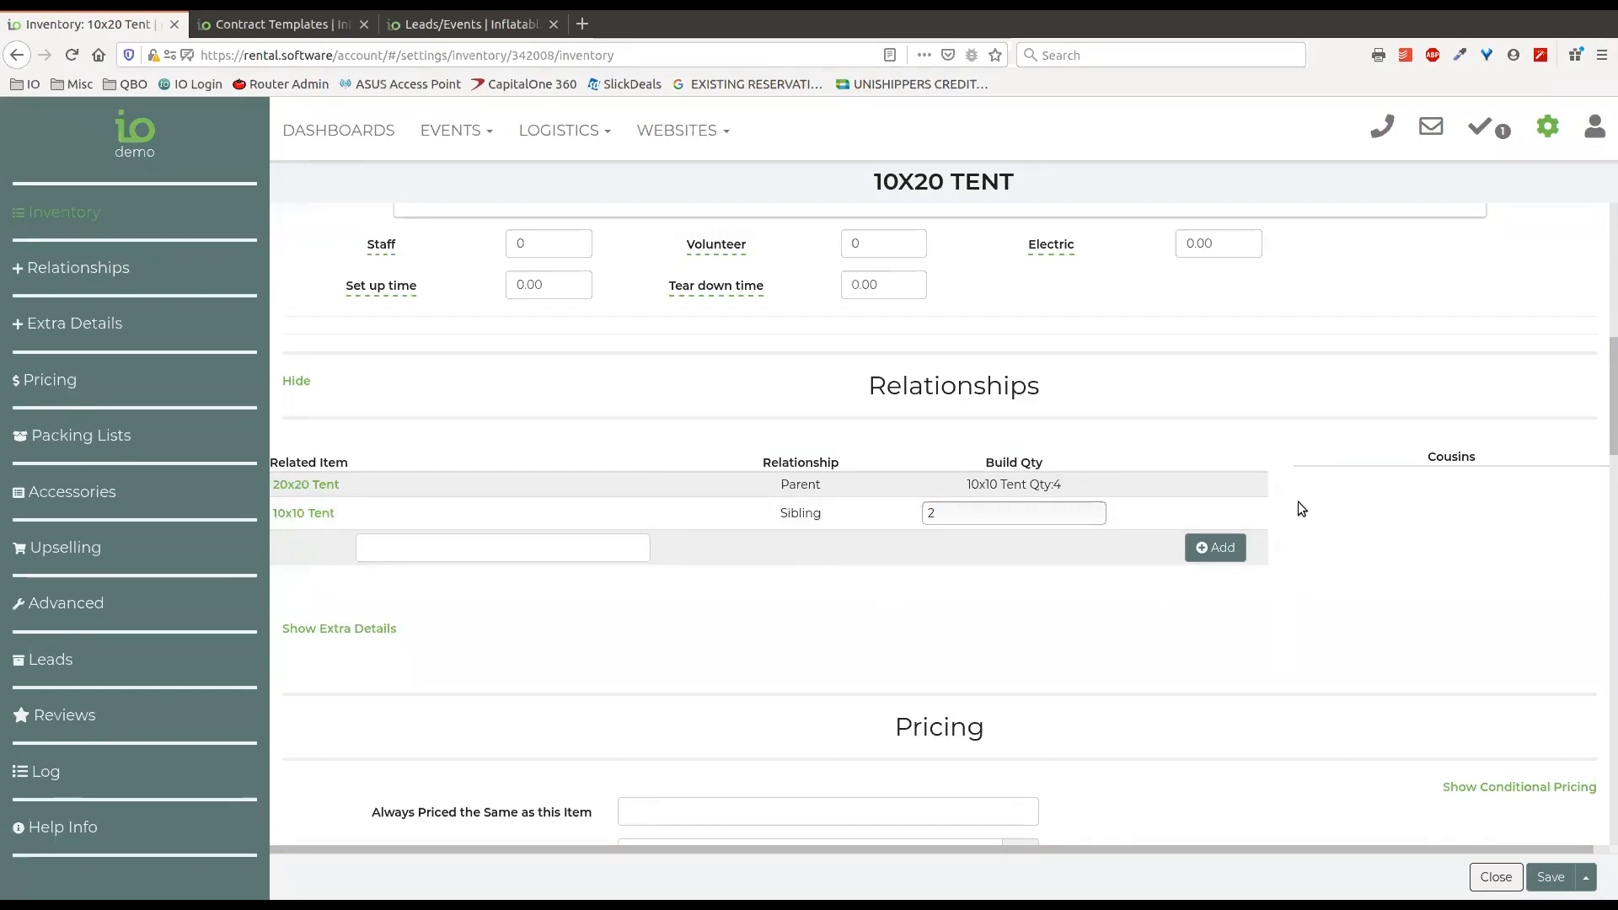
Show the 10x20 Tent's extra details and examine the size, space, weight, tie down, notes and page title fields.
{"action": "scroll", "coordinate": [1299, 504], "scroll_direction": "down", "scroll_amount": 1}
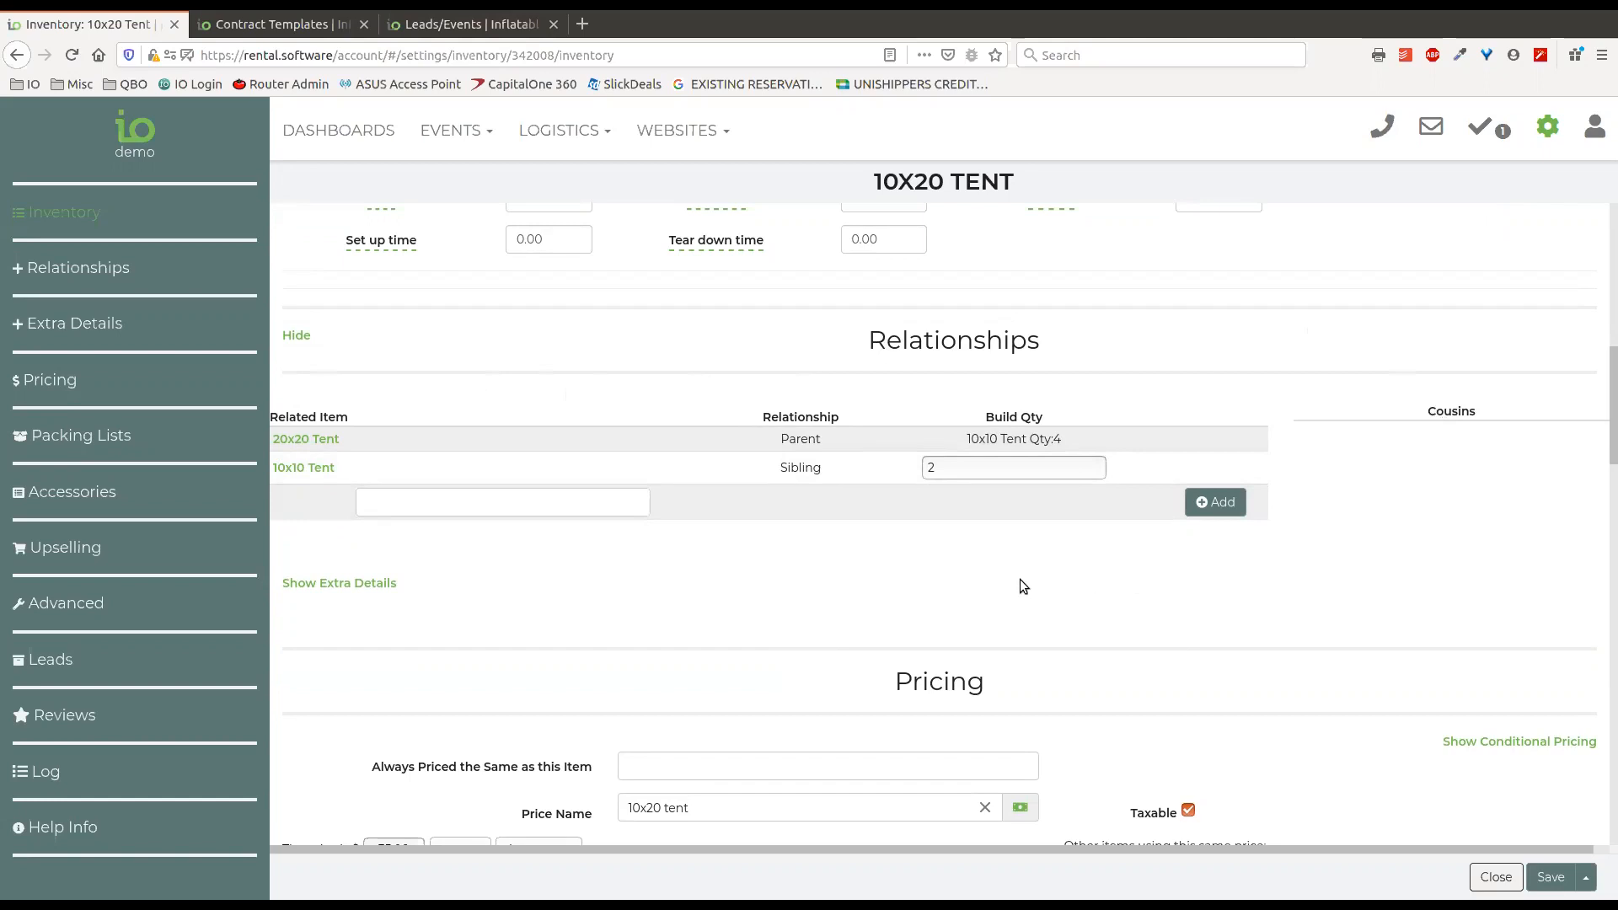
{"action": "scroll", "coordinate": [944, 563], "scroll_direction": "up", "scroll_amount": 10}
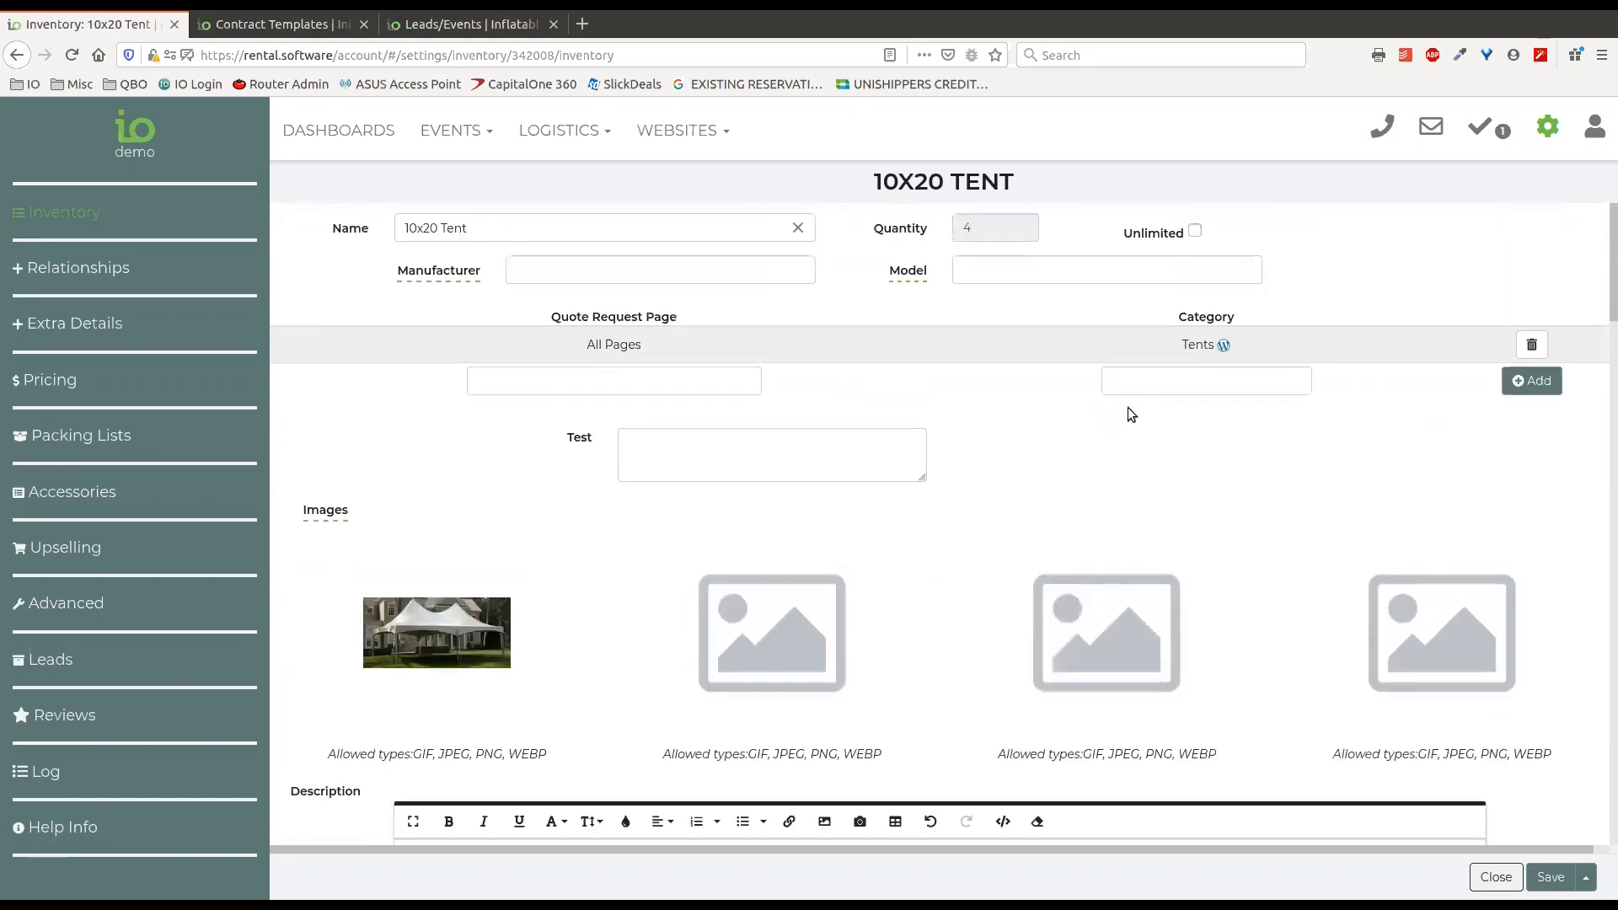
{"action": "scroll", "coordinate": [980, 483], "scroll_direction": "down", "scroll_amount": 7}
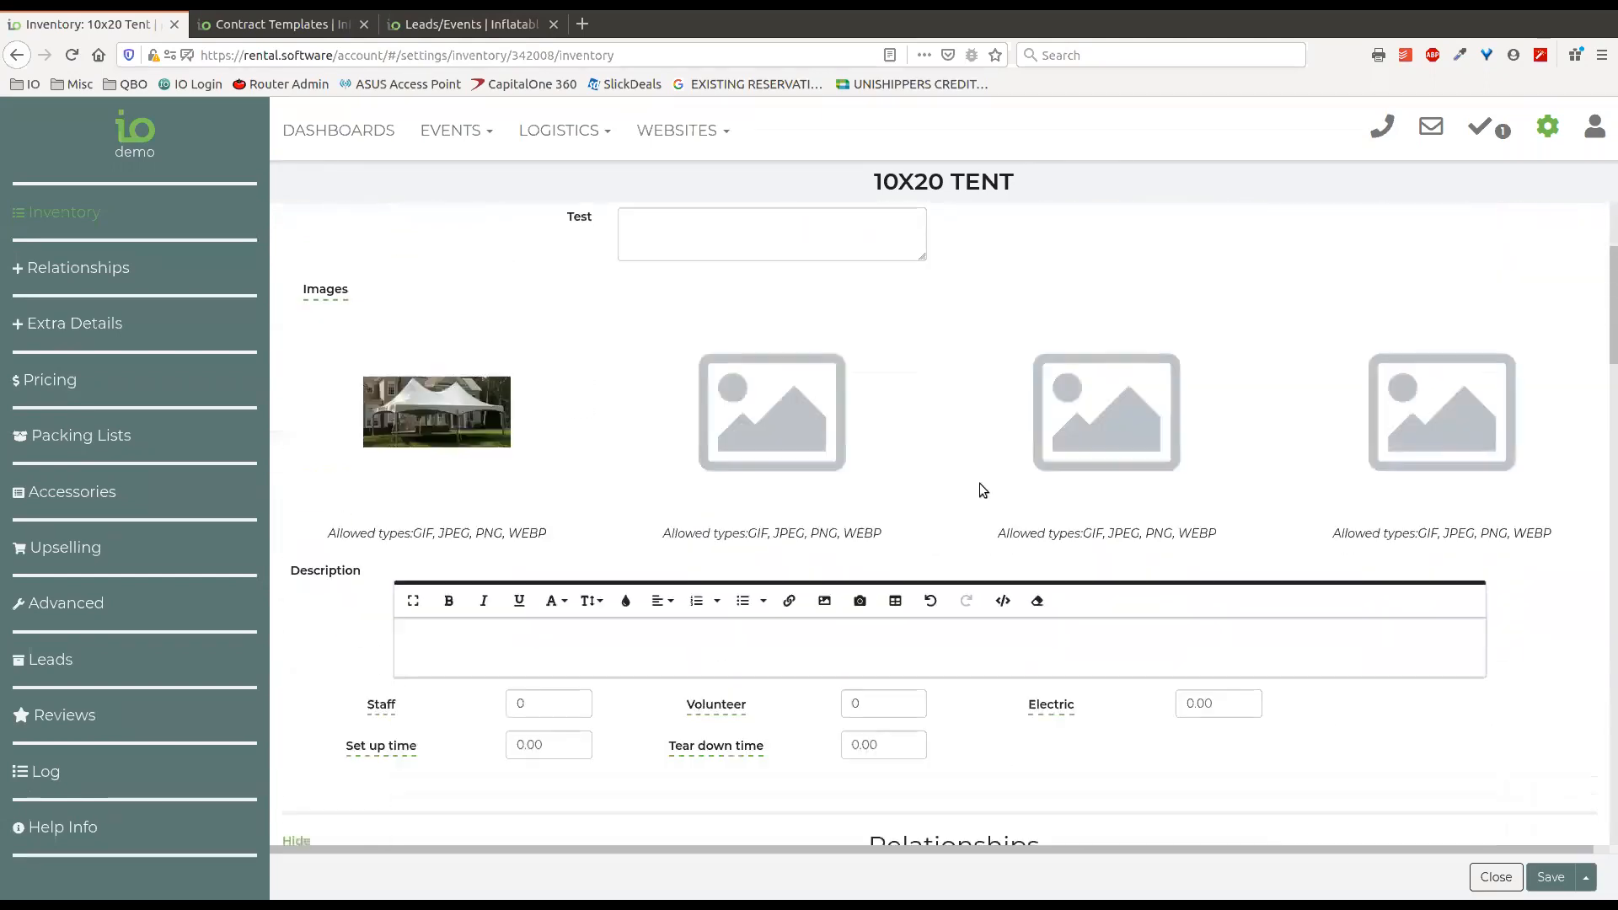
{"action": "scroll", "coordinate": [1045, 632], "scroll_direction": "down", "scroll_amount": 2}
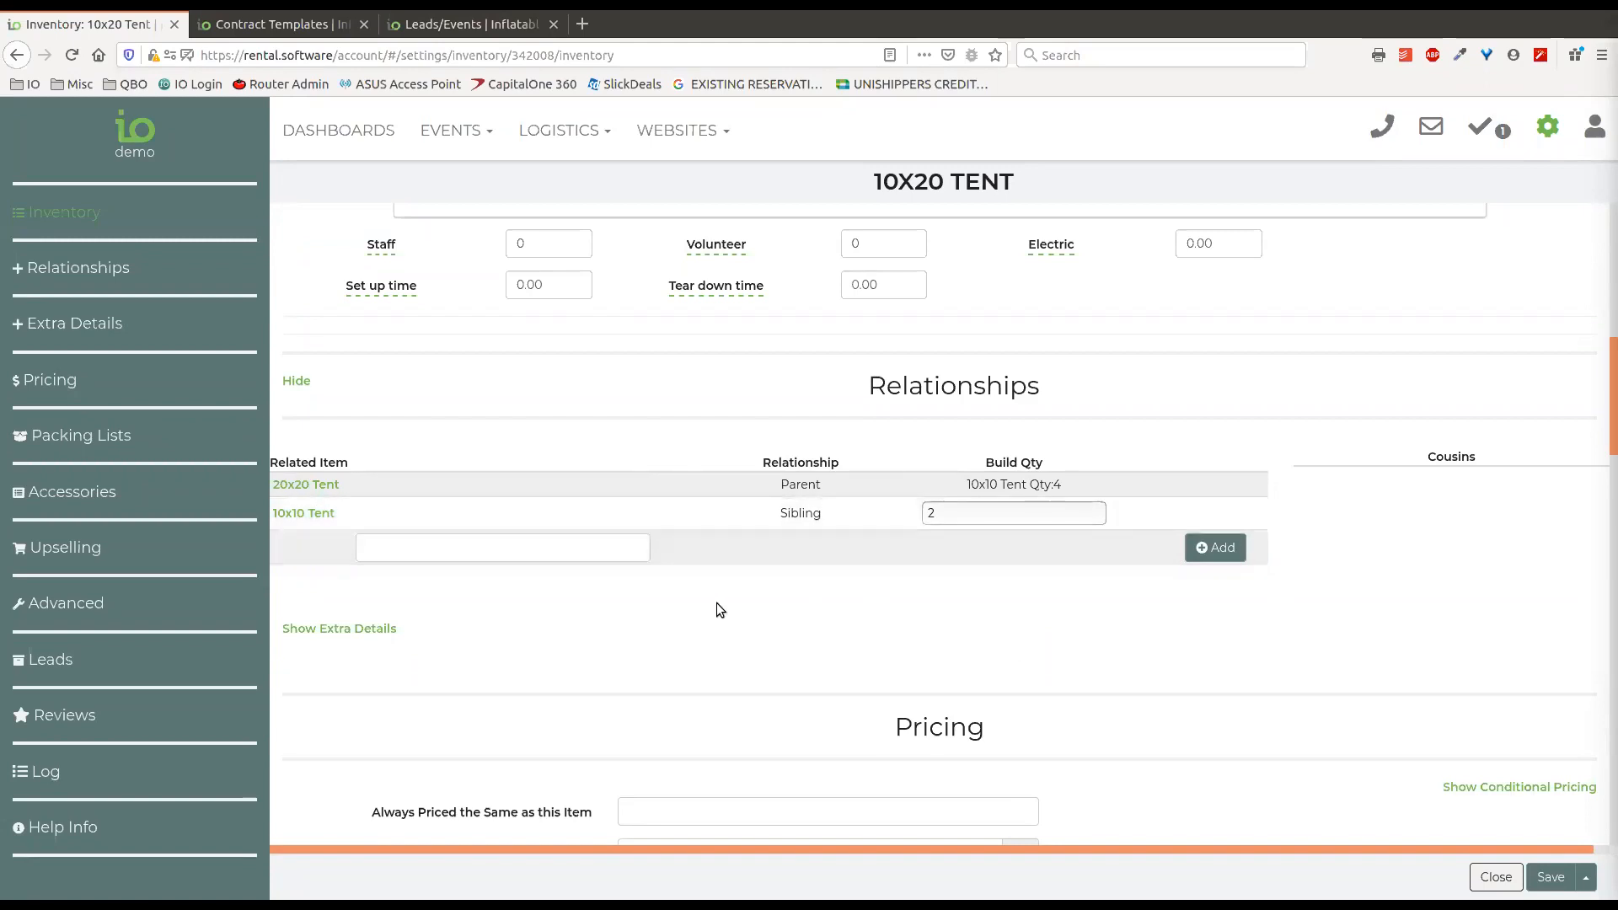
{"action": "scroll", "coordinate": [684, 590], "scroll_direction": "down", "scroll_amount": 3}
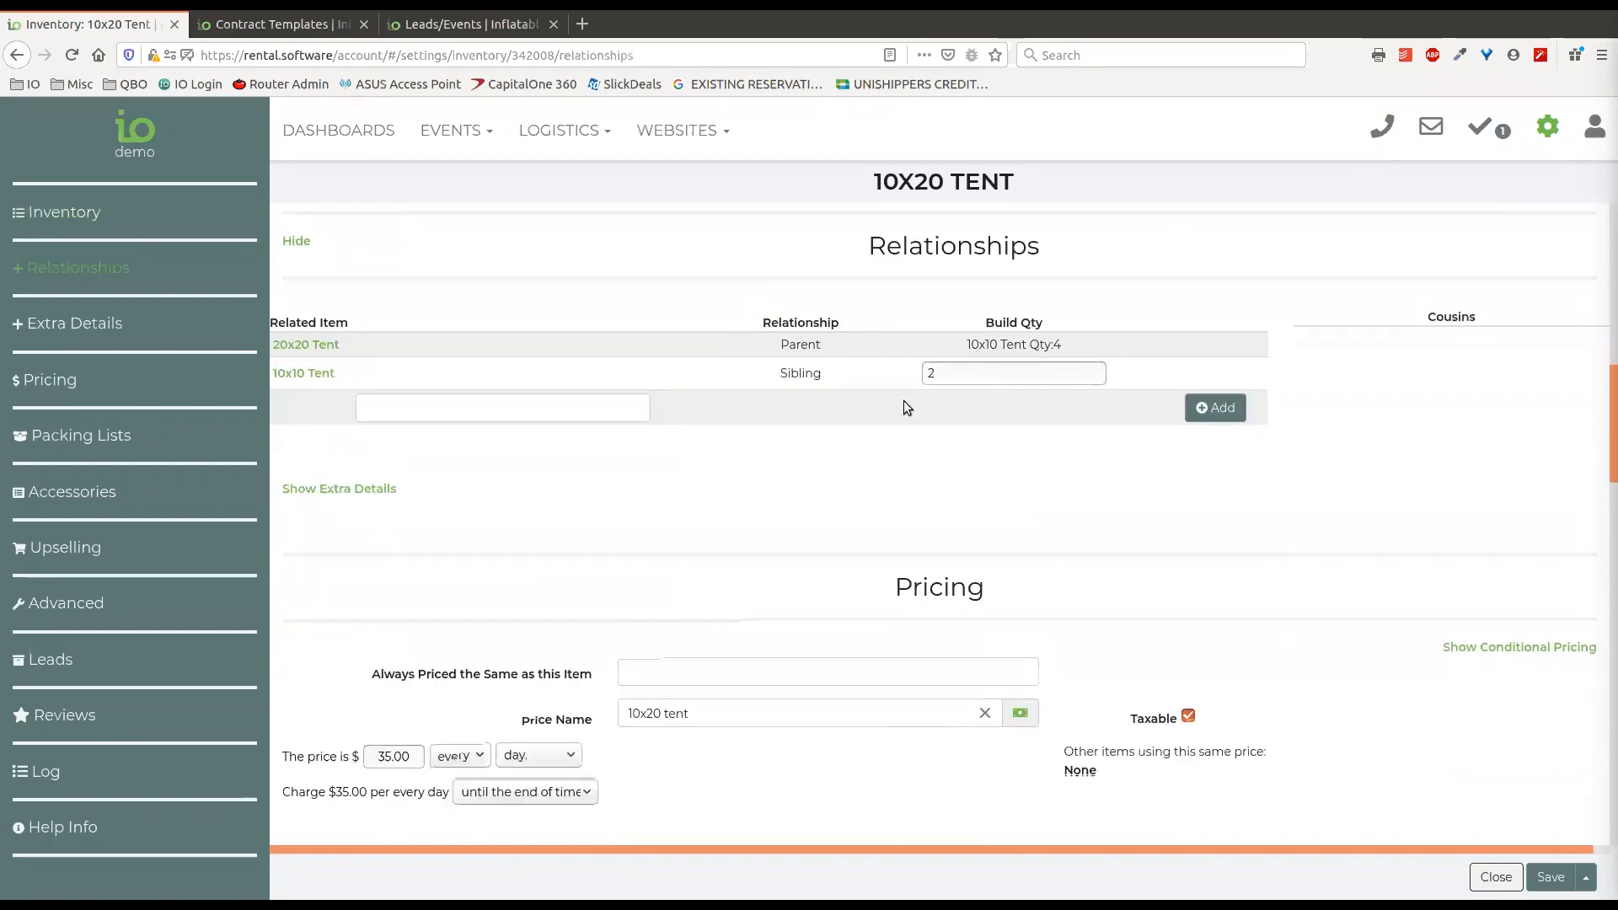
{"action": "scroll", "coordinate": [1138, 336], "scroll_direction": "down", "scroll_amount": 2}
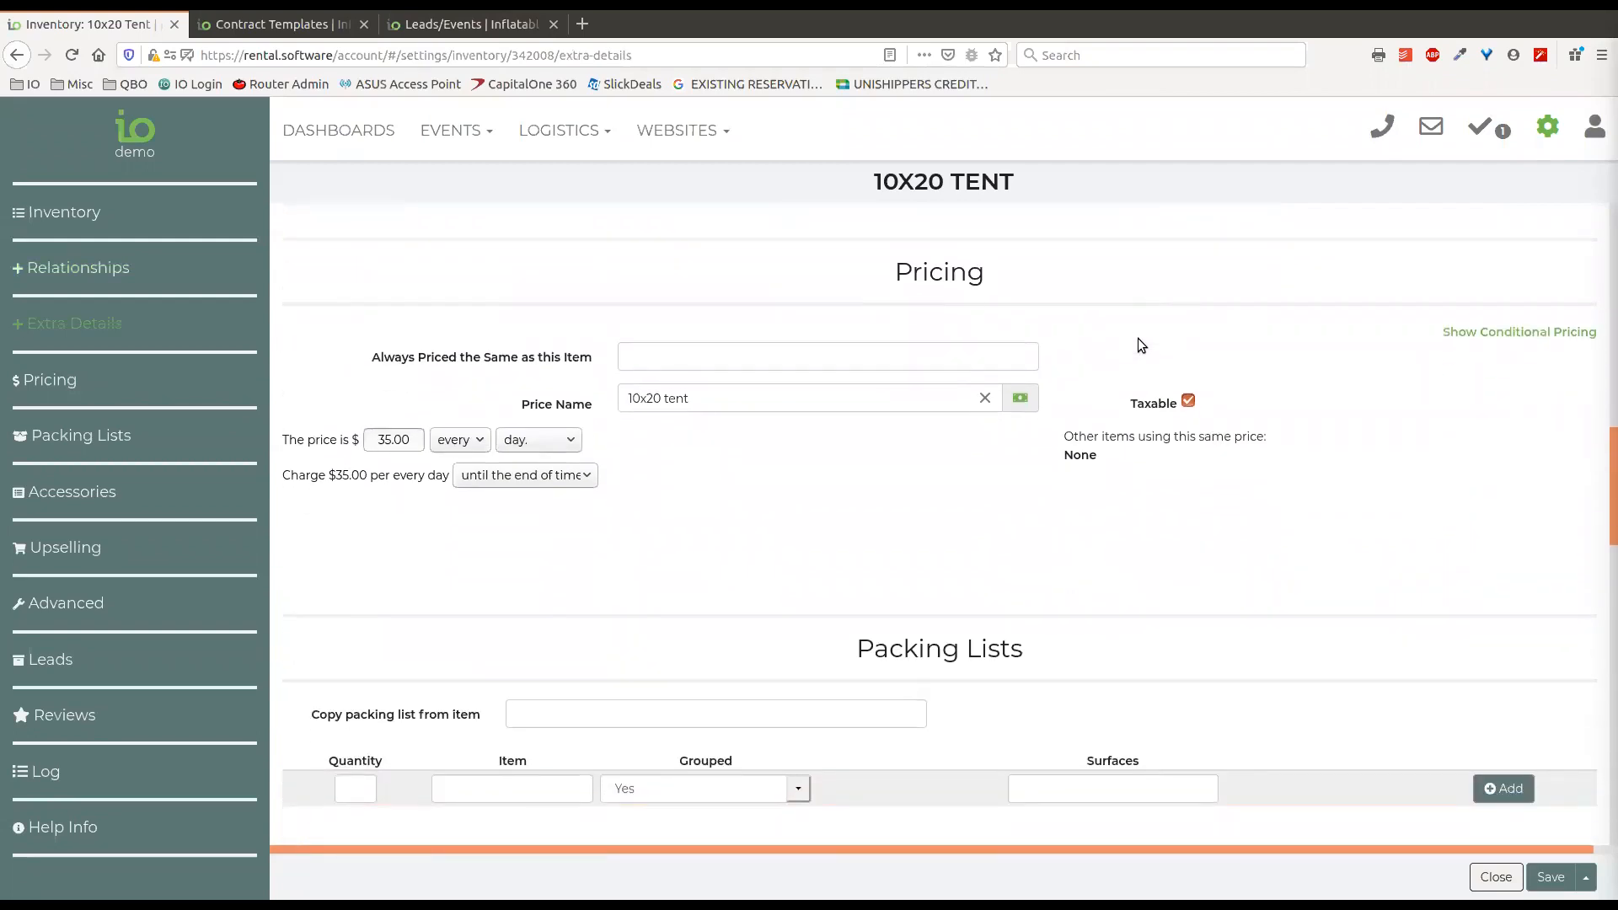
{"action": "scroll", "coordinate": [1138, 337], "scroll_direction": "up", "scroll_amount": 2}
{"action": "left_click", "coordinate": [358, 361]}
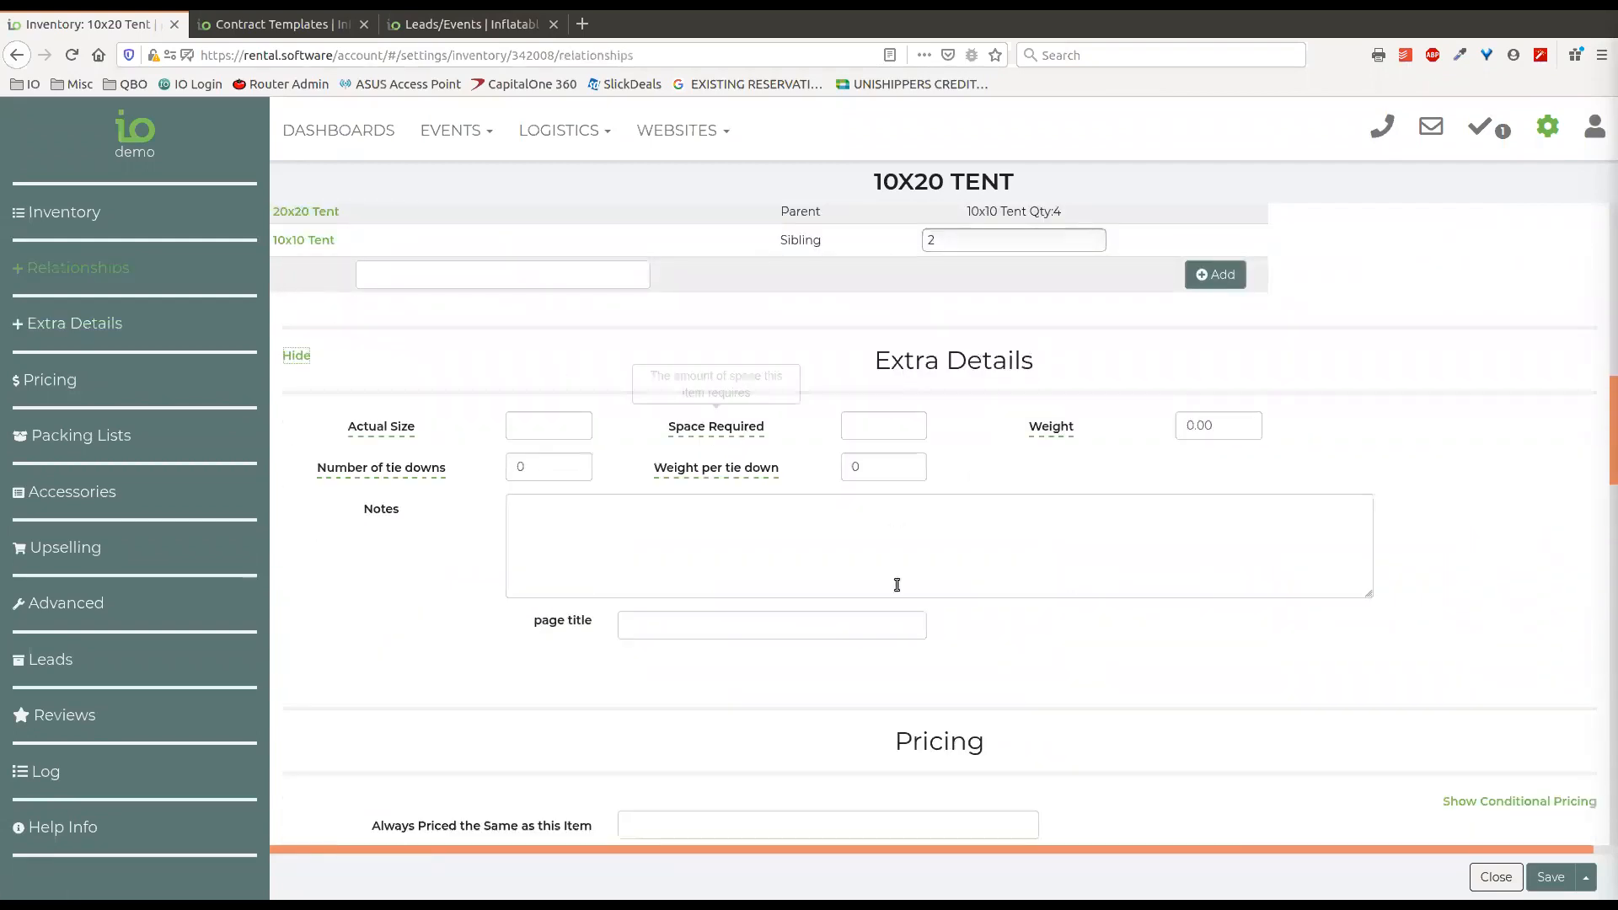
{"action": "scroll", "coordinate": [649, 531], "scroll_direction": "down", "scroll_amount": 4}
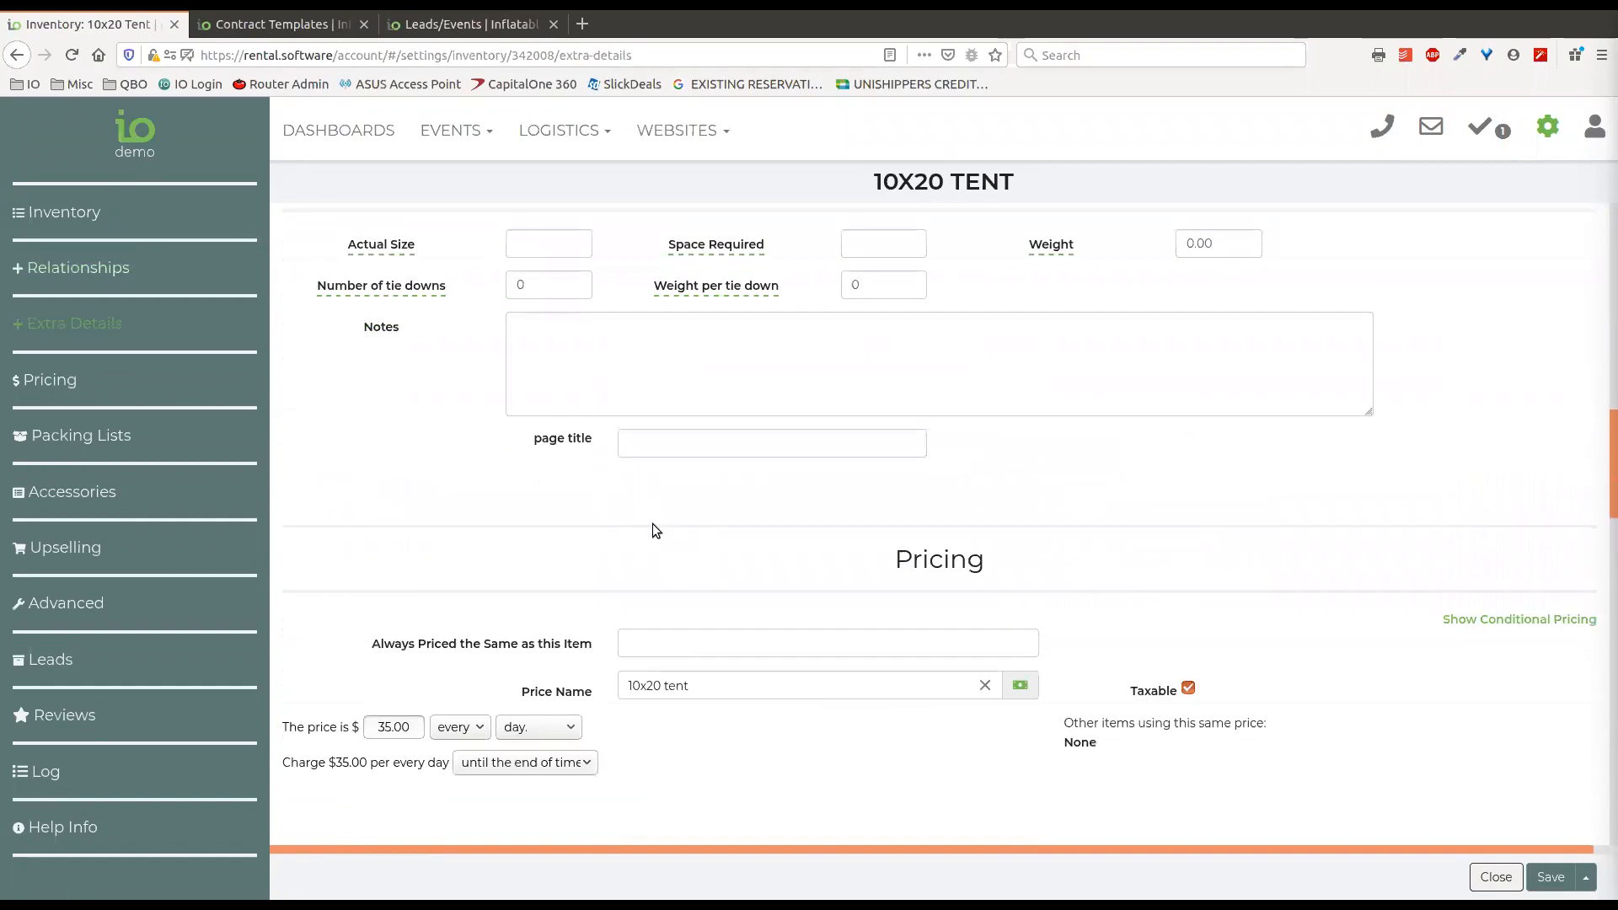
Search for "slide" as the item the 10x20 Tent is always priced the same as, and clear the search.
{"action": "scroll", "coordinate": [895, 427], "scroll_direction": "down", "scroll_amount": 2}
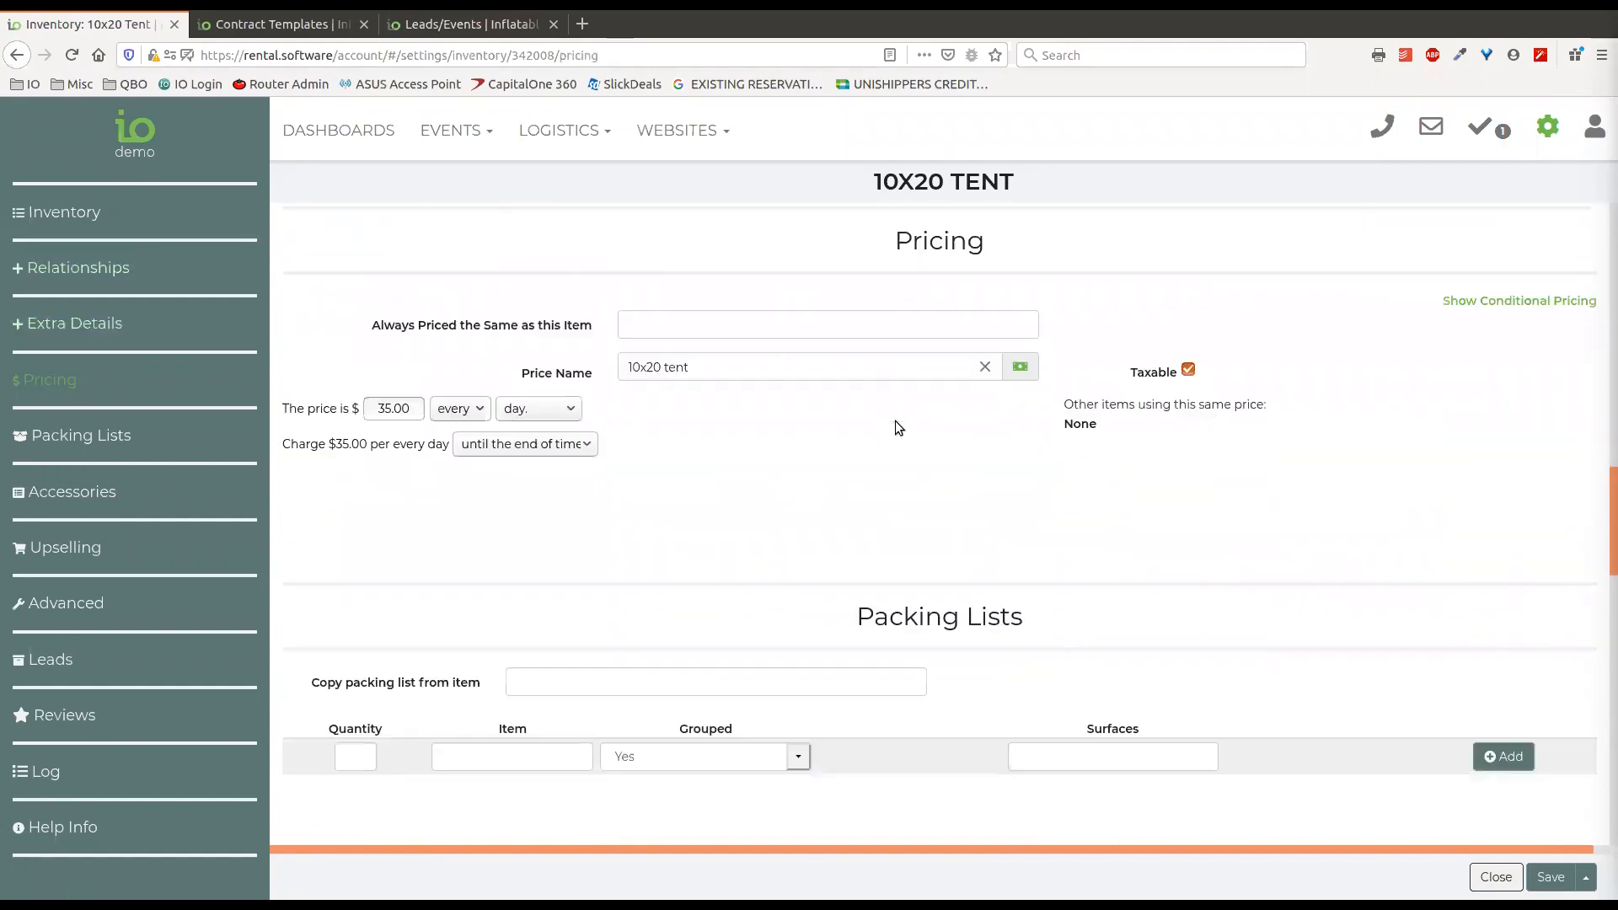
{"action": "left_click", "coordinate": [662, 322]}
{"action": "type", "text": "slide"}
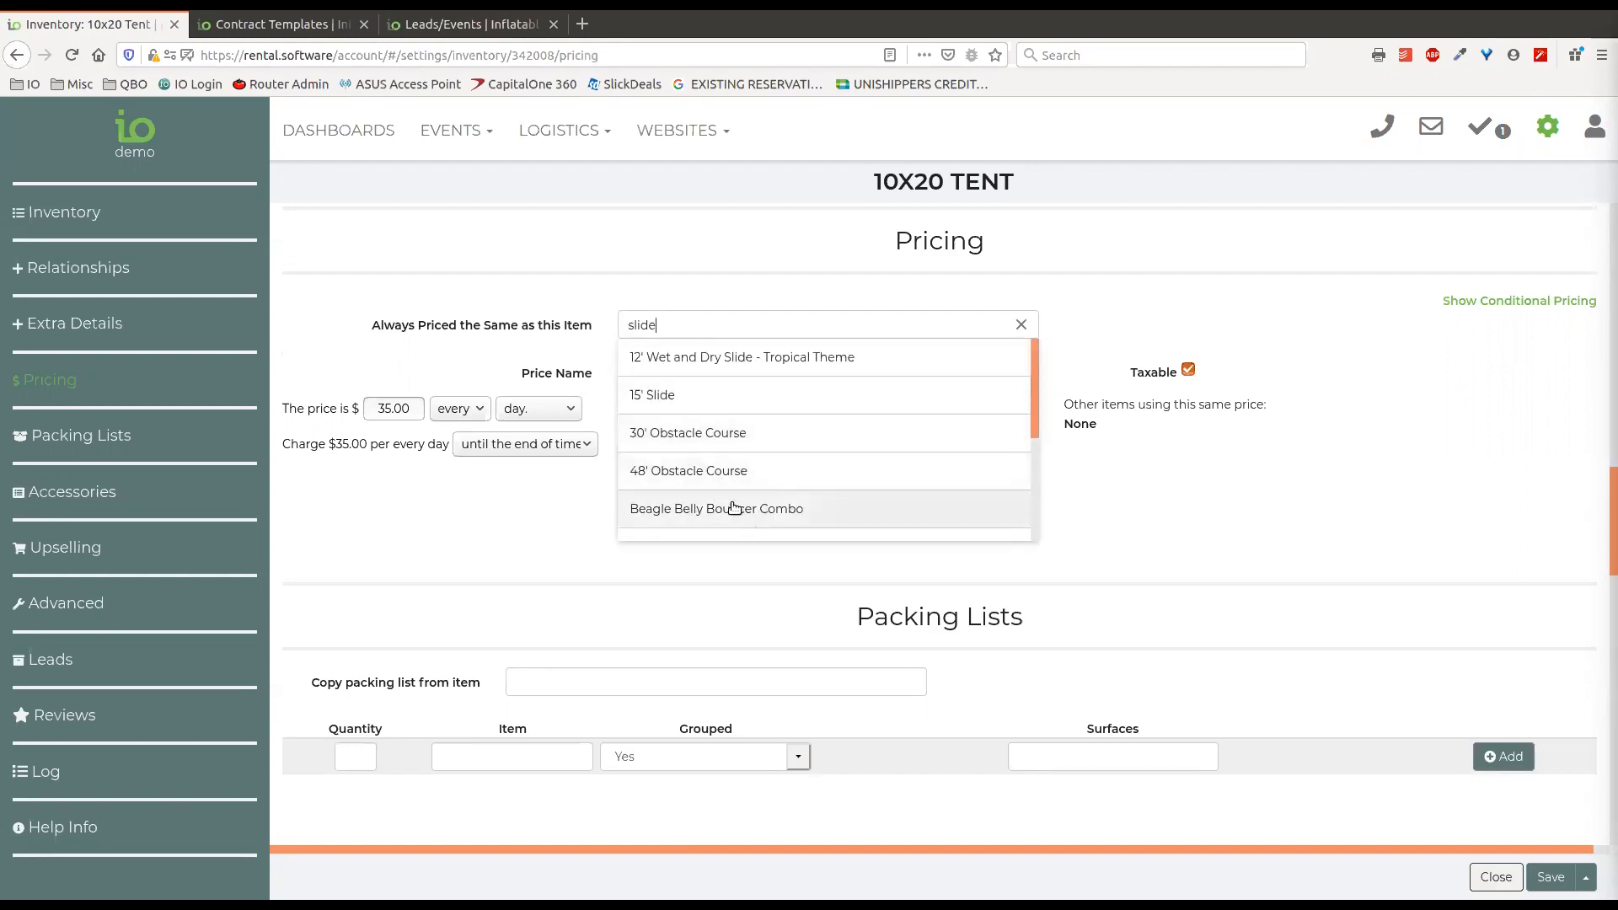
{"action": "left_click", "coordinate": [747, 277]}
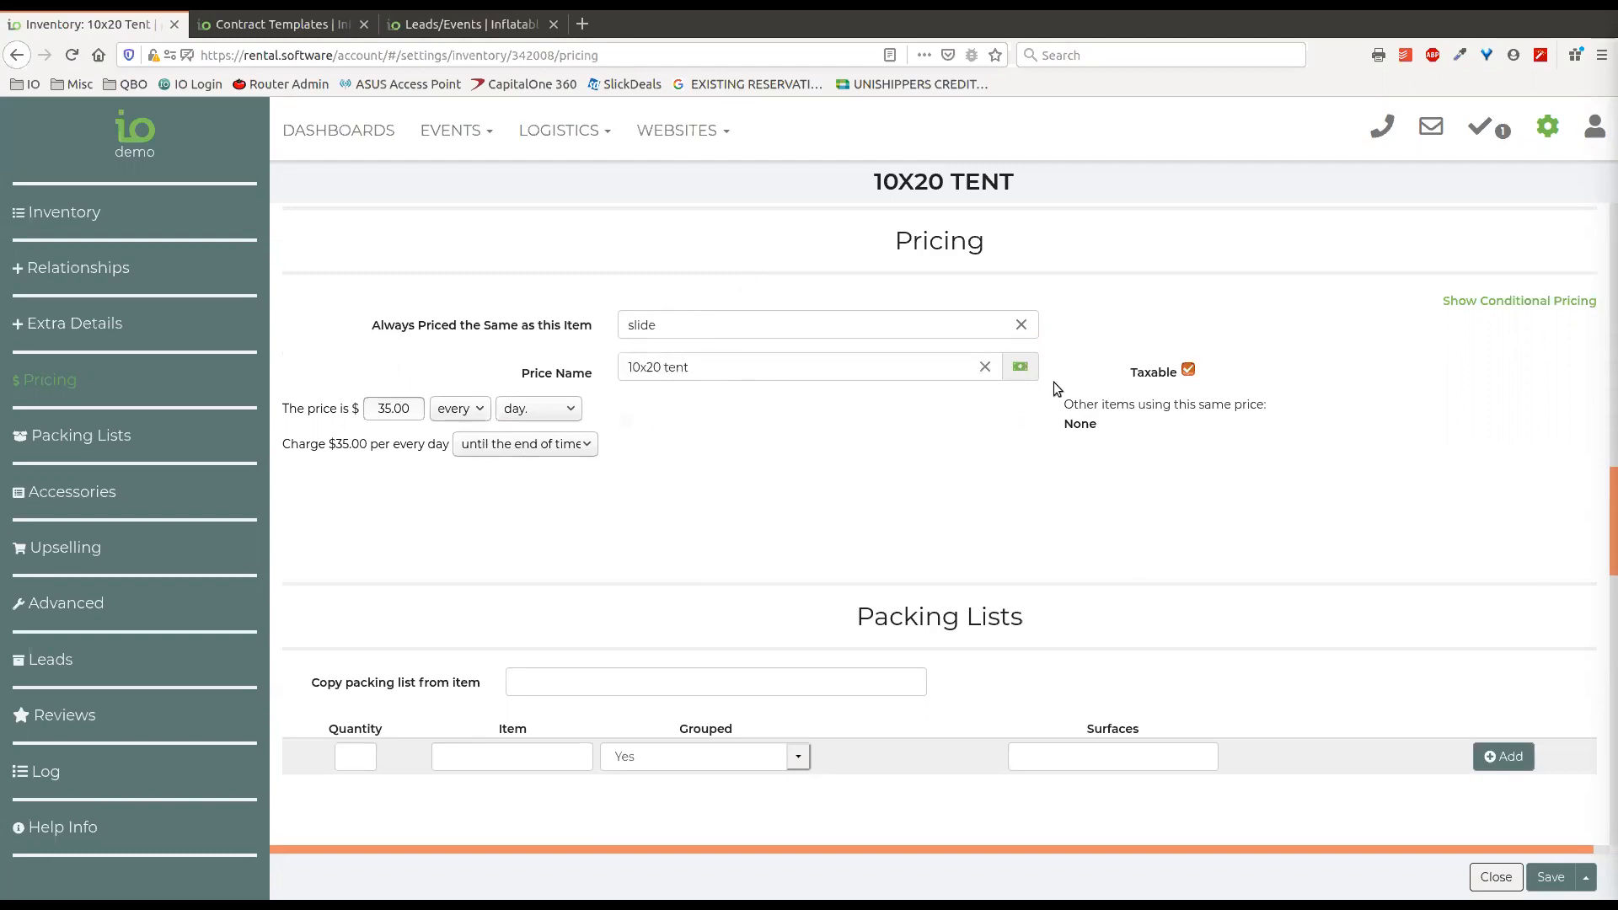
{"action": "left_click", "coordinate": [1020, 325]}
Examine the Always Priced the Same as this Item setting, search it for "bounce", and clear the entry.
{"action": "left_click", "coordinate": [833, 369]}
{"action": "left_click_drag", "start_coordinate": [370, 324], "coordinate": [515, 328]}
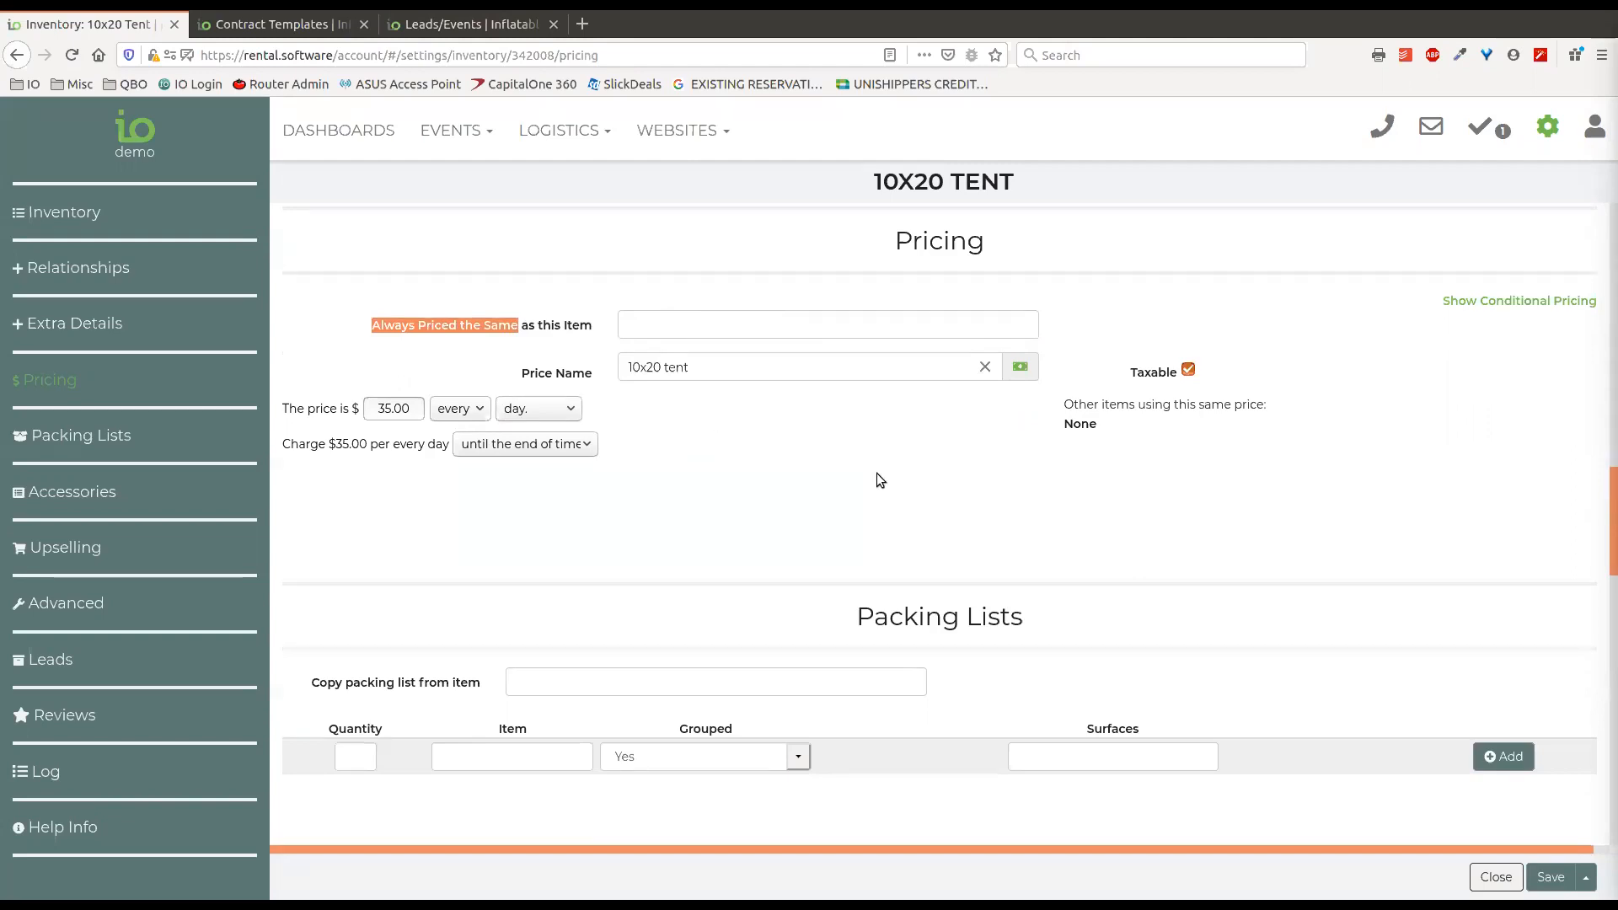
{"action": "left_click", "coordinate": [647, 334]}
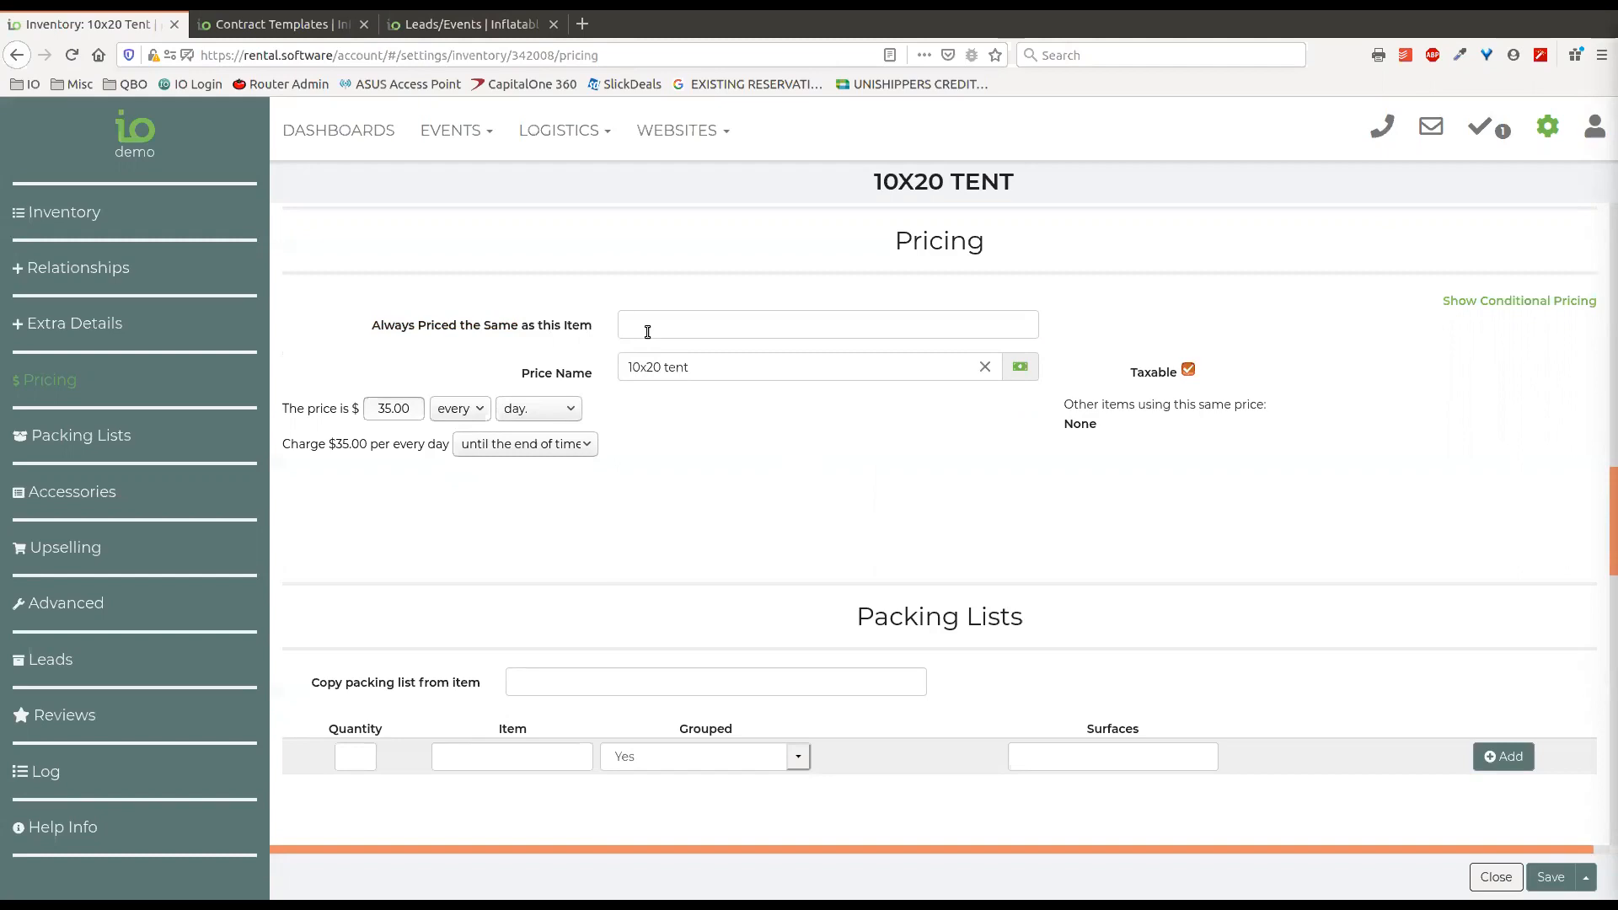
{"action": "type", "text": "bounce"}
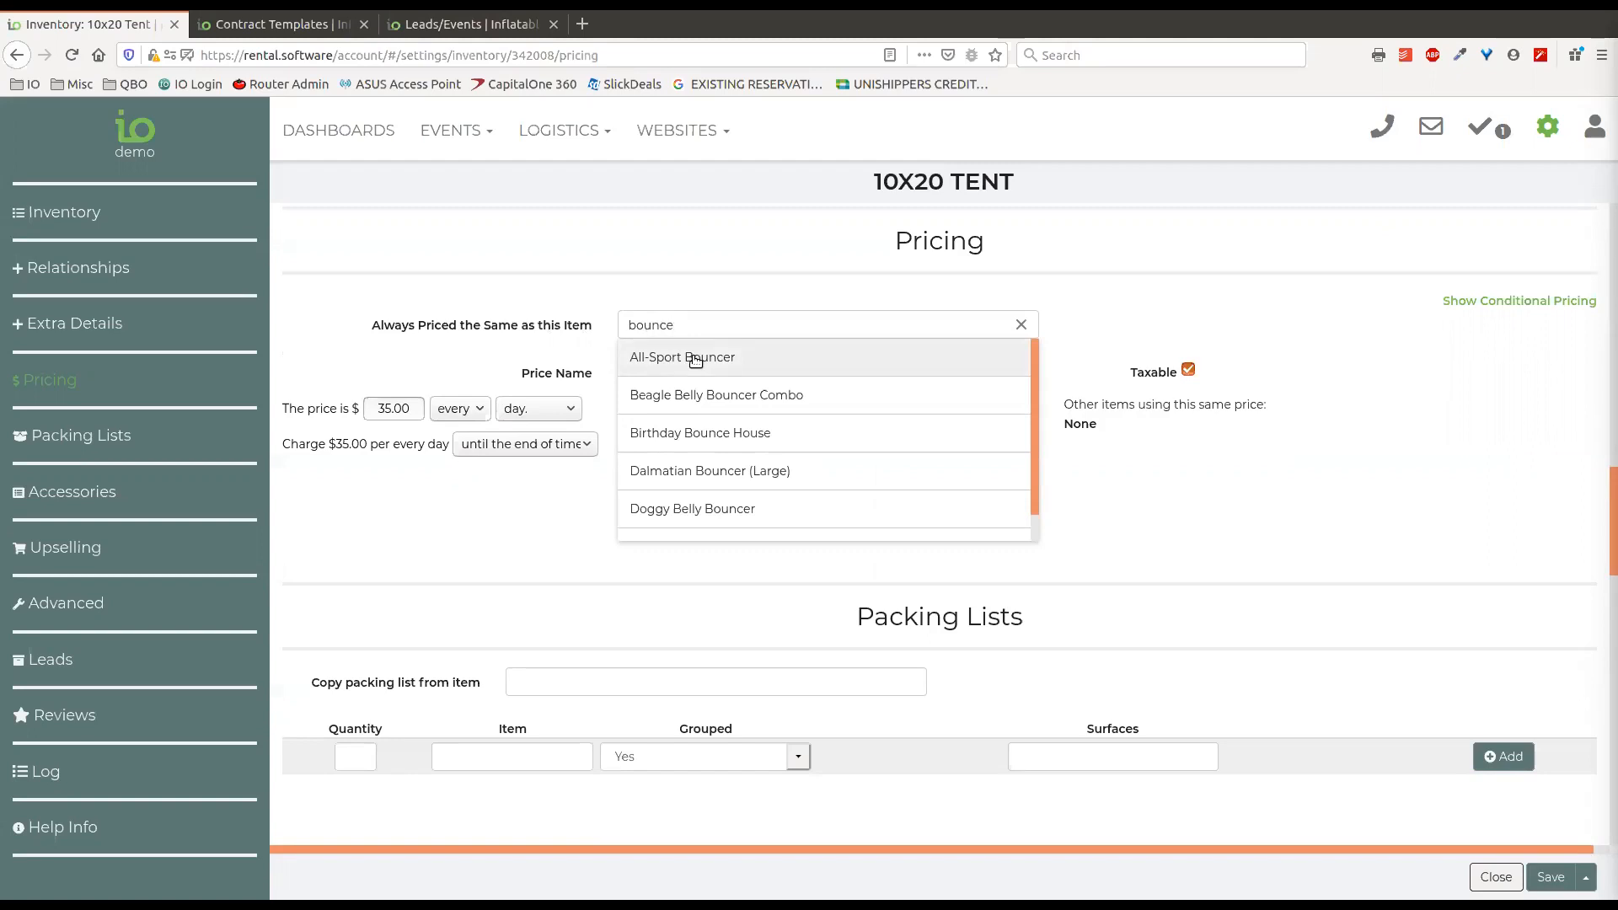
{"action": "left_click", "coordinate": [1021, 325]}
{"action": "left_click", "coordinate": [1021, 326]}
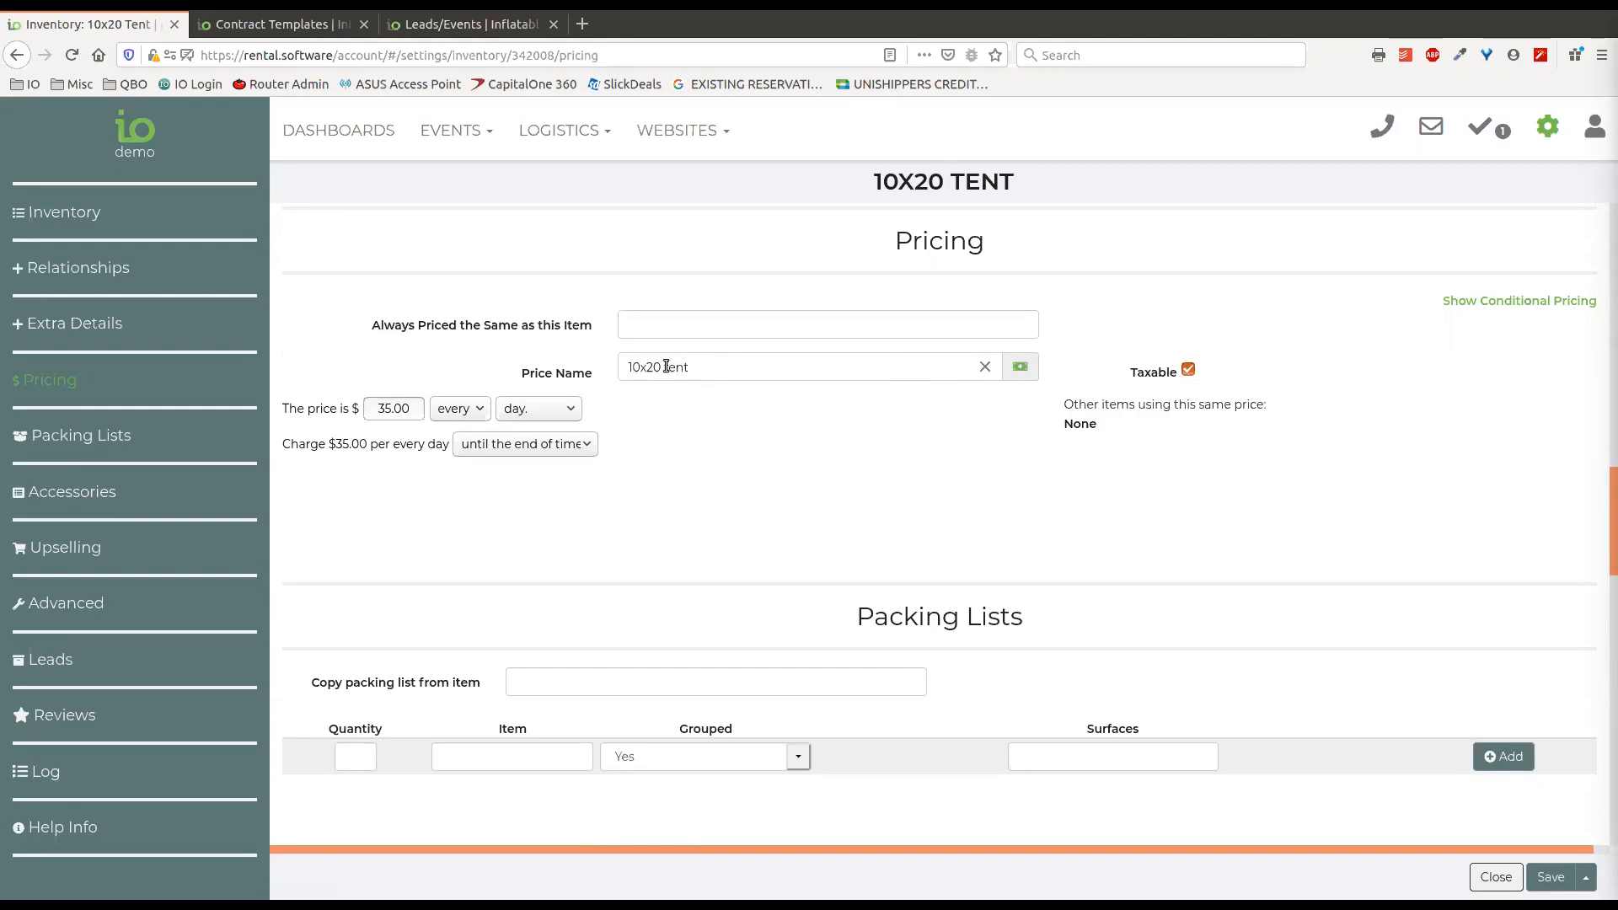
Clear the 10x20 Tent's price name, search it for "boun", and clear the search.
{"action": "left_click", "coordinate": [984, 367]}
{"action": "type", "text": "boun"}
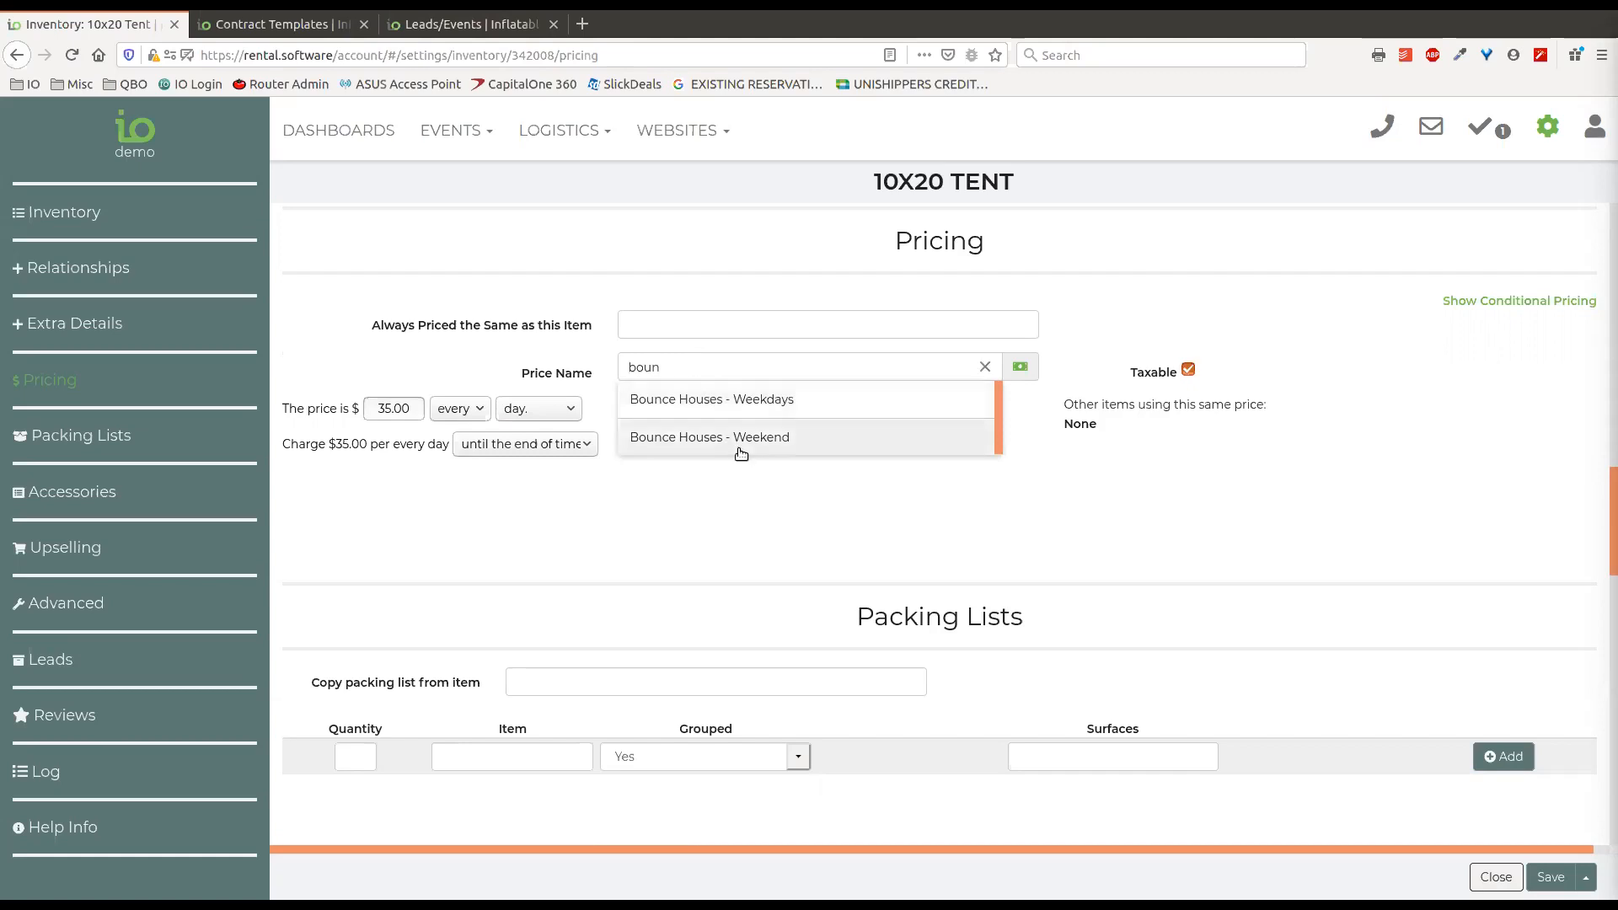
{"action": "left_click", "coordinate": [986, 371]}
{"action": "left_click", "coordinate": [986, 372]}
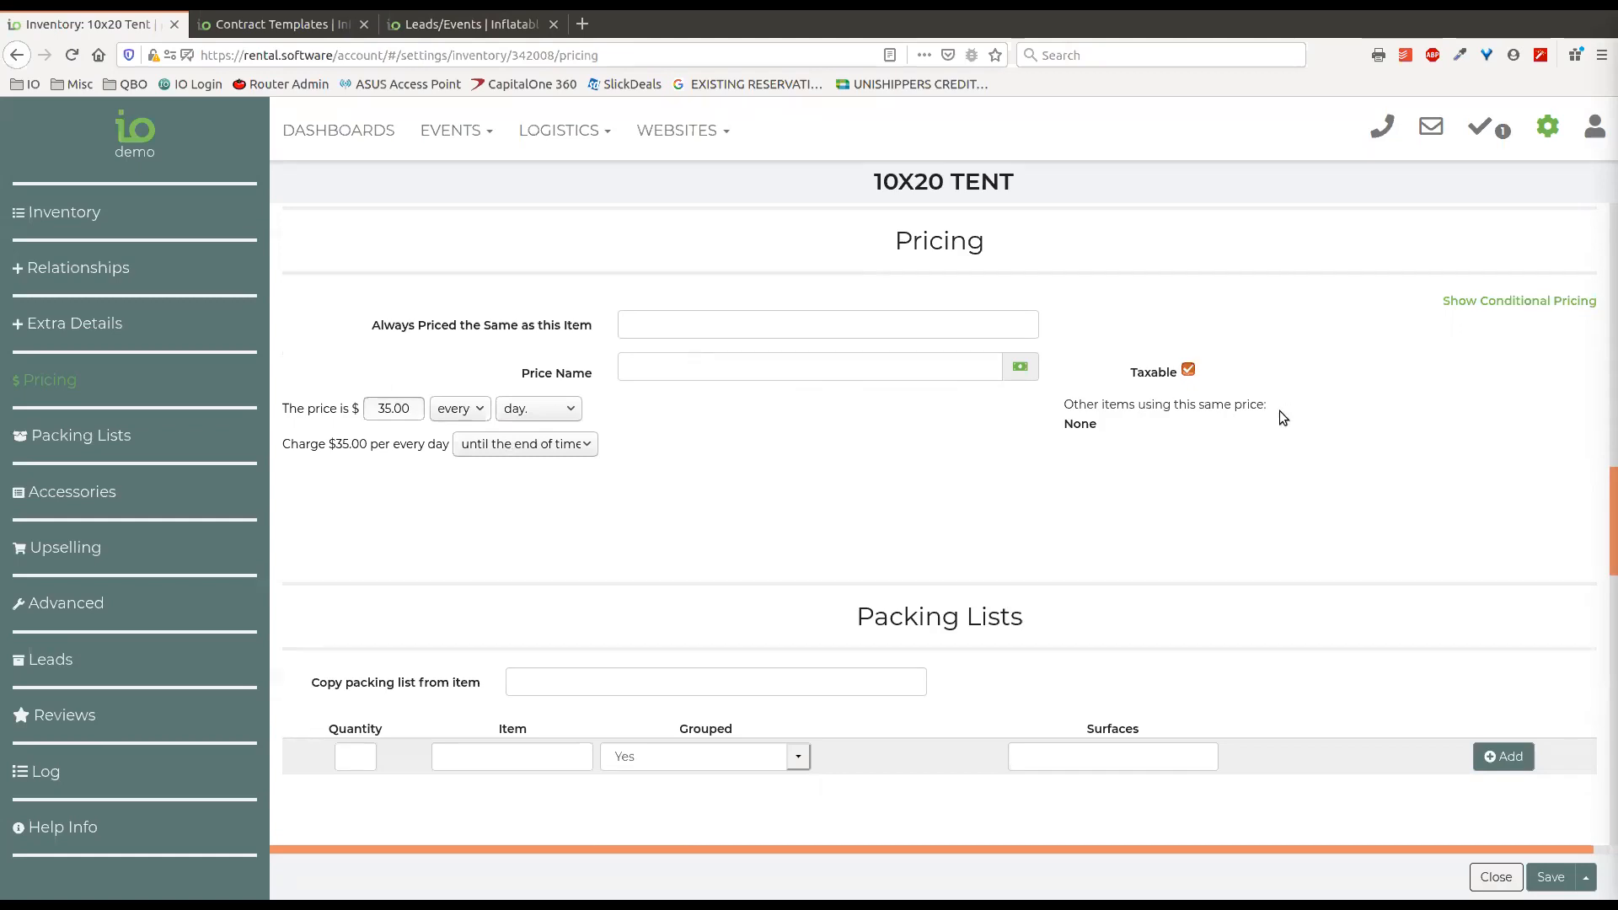
Examine which other items use the same price and the options for how long the daily charge applies.
{"action": "left_click_drag", "start_coordinate": [1065, 424], "coordinate": [1104, 423]}
{"action": "left_click_drag", "start_coordinate": [1063, 424], "coordinate": [1136, 422]}
{"action": "left_click", "coordinate": [590, 445]}
{"action": "left_click", "coordinate": [619, 437]}
Switch the tent to conditional pricing and examine the values offered for the Delivery Type condition.
{"action": "left_click", "coordinate": [1494, 302]}
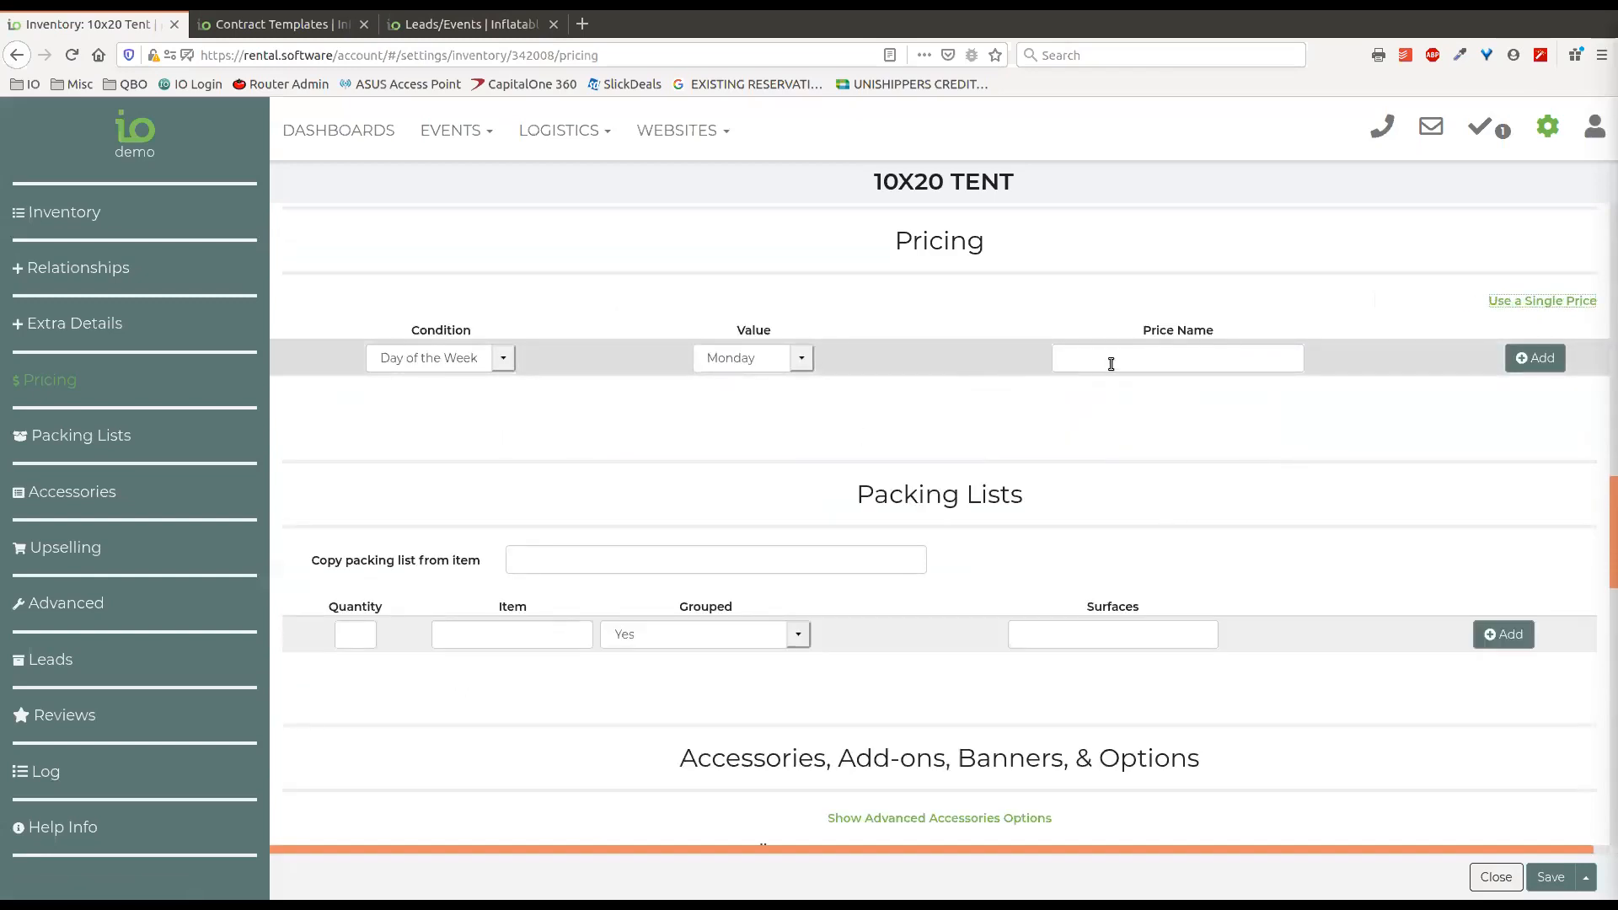
{"action": "left_click", "coordinate": [503, 358]}
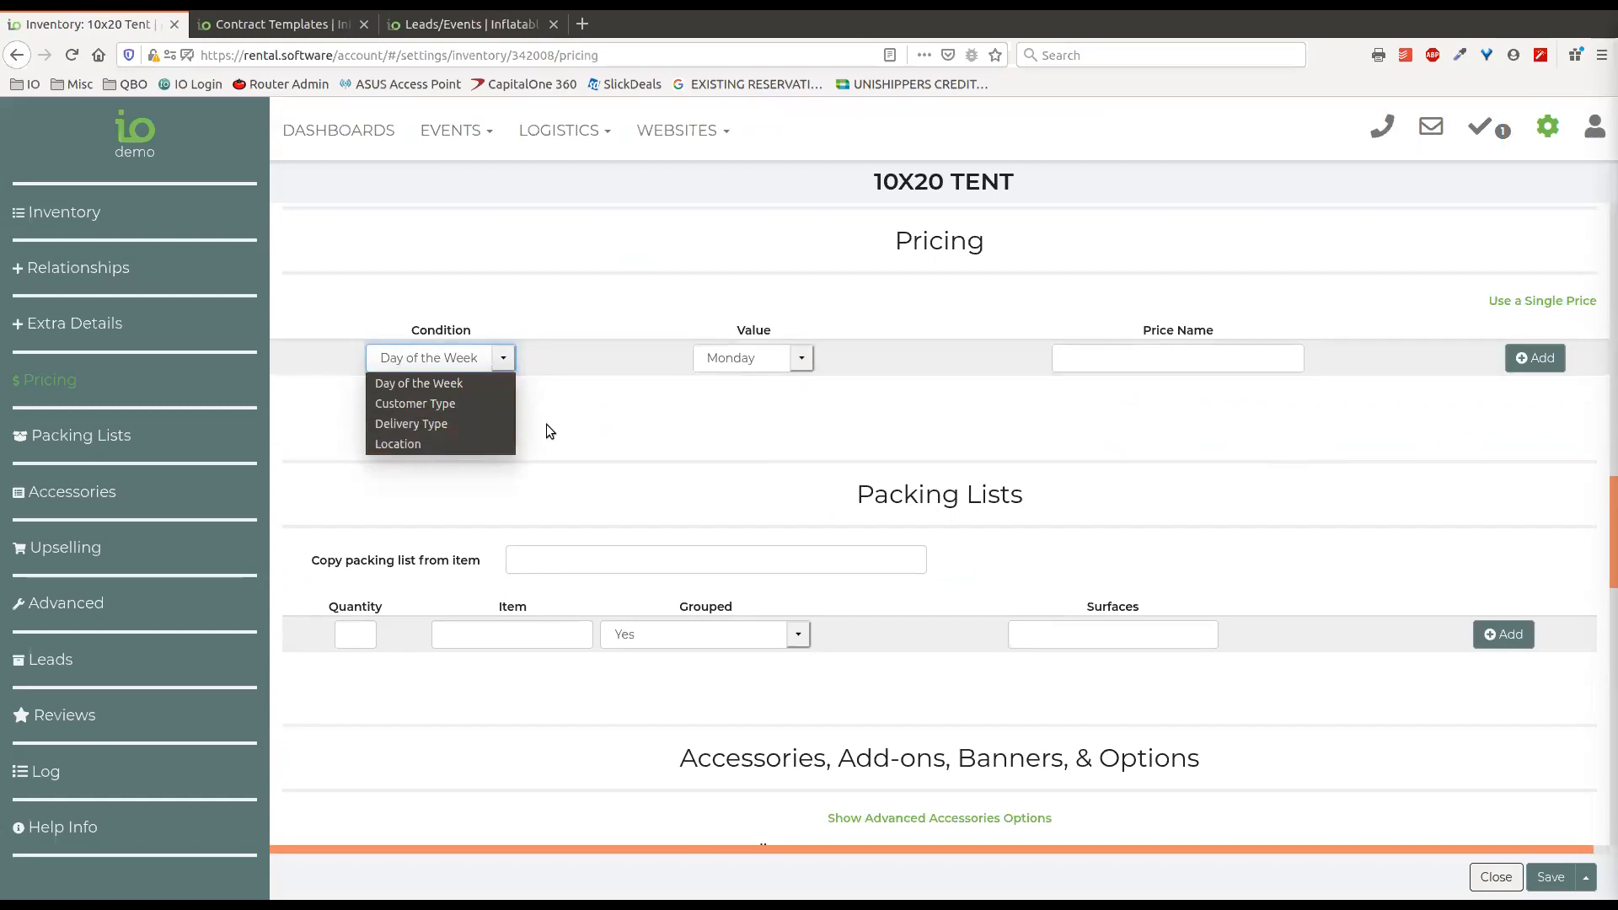
{"action": "left_click", "coordinate": [433, 422]}
{"action": "left_click", "coordinate": [753, 364]}
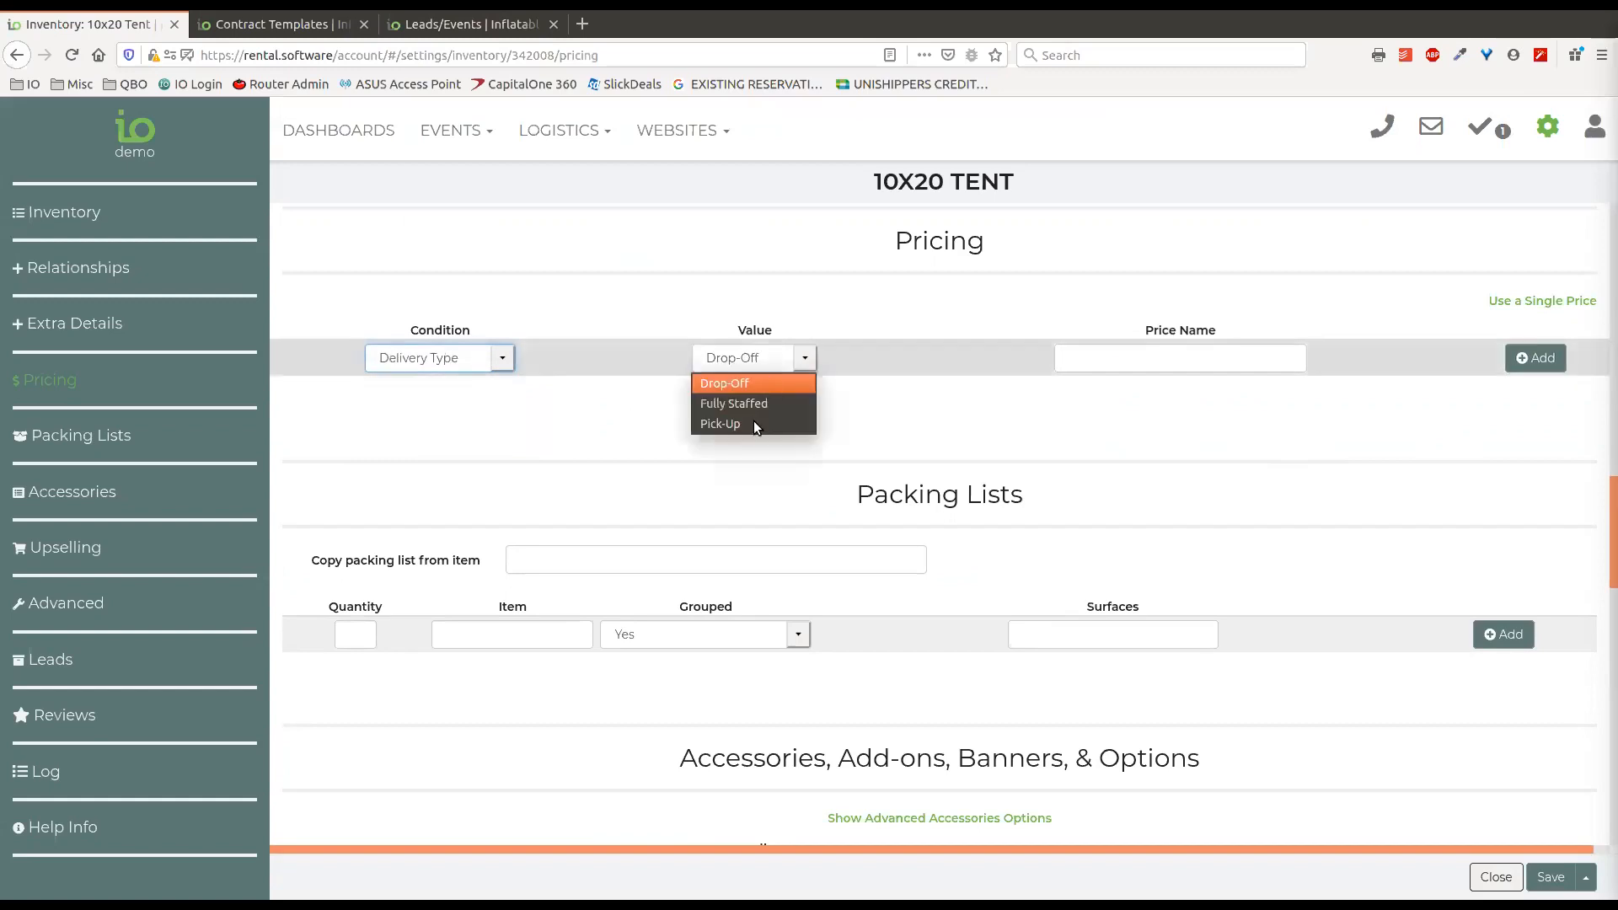
{"action": "left_click", "coordinate": [568, 421]}
Set the pricing condition back to Day of the Week and review the other condition types.
{"action": "left_click", "coordinate": [504, 362]}
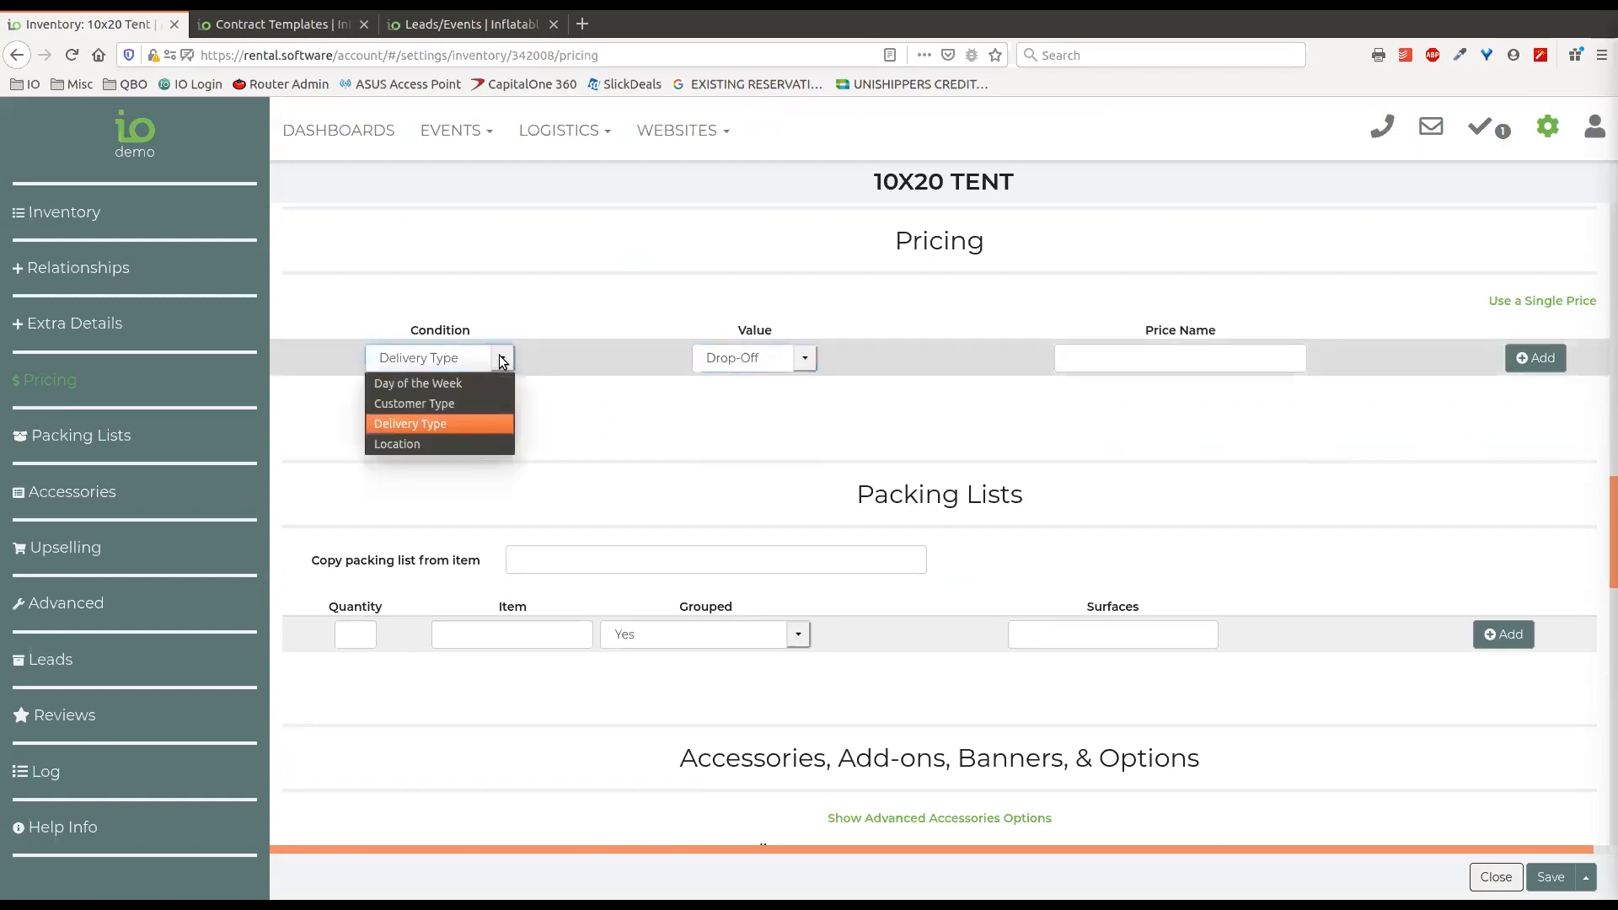
{"action": "left_click", "coordinate": [459, 386]}
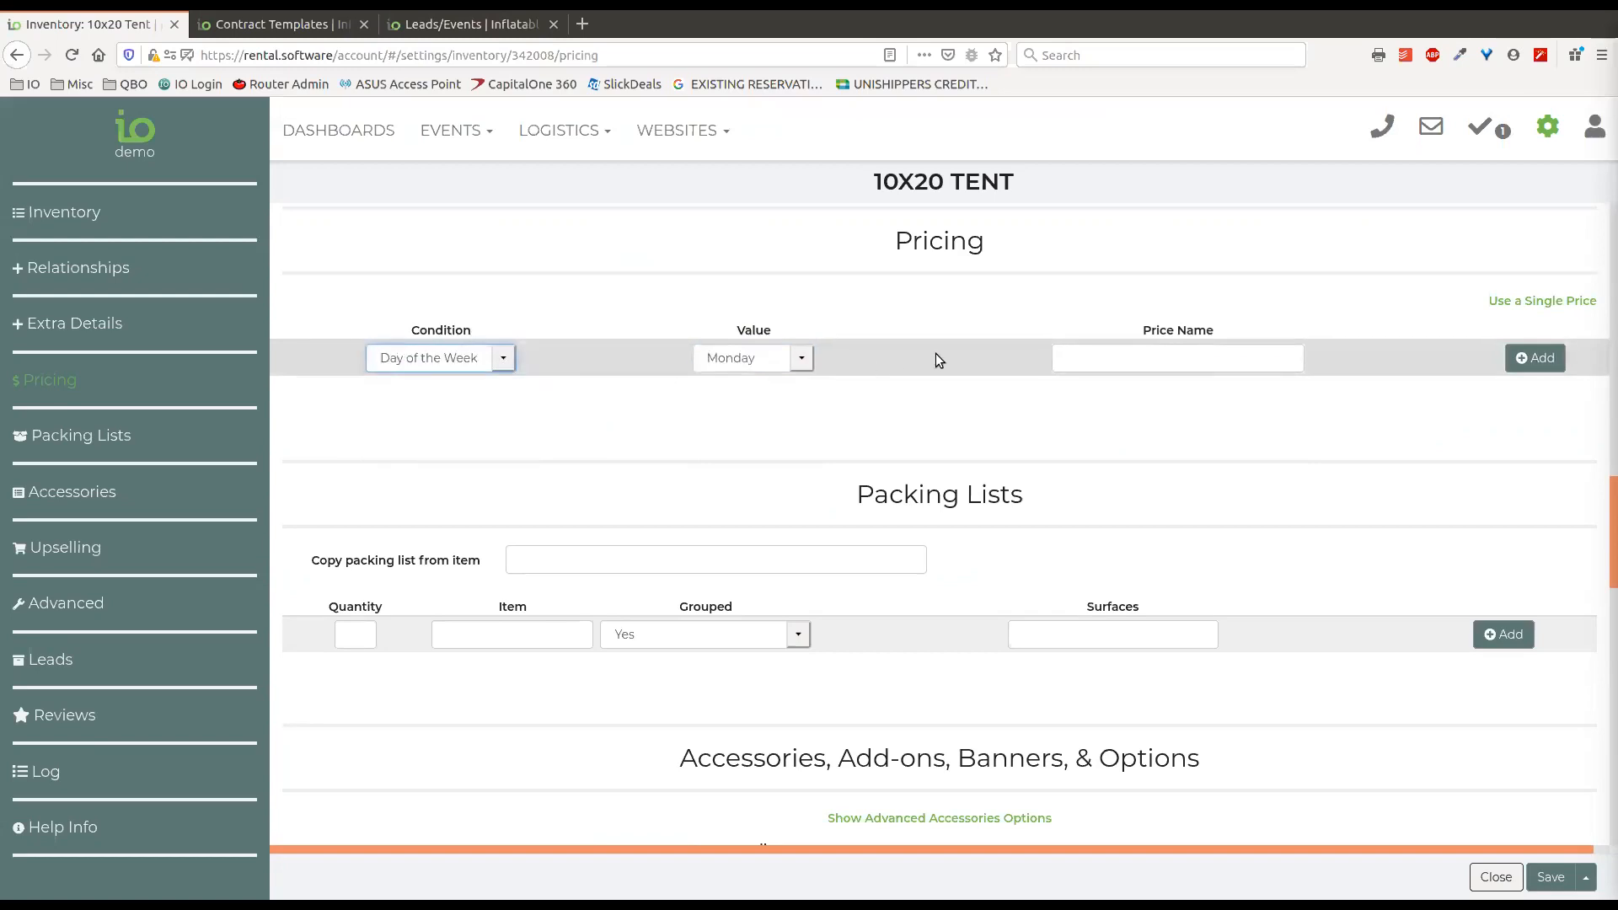
{"action": "left_click", "coordinate": [504, 361]}
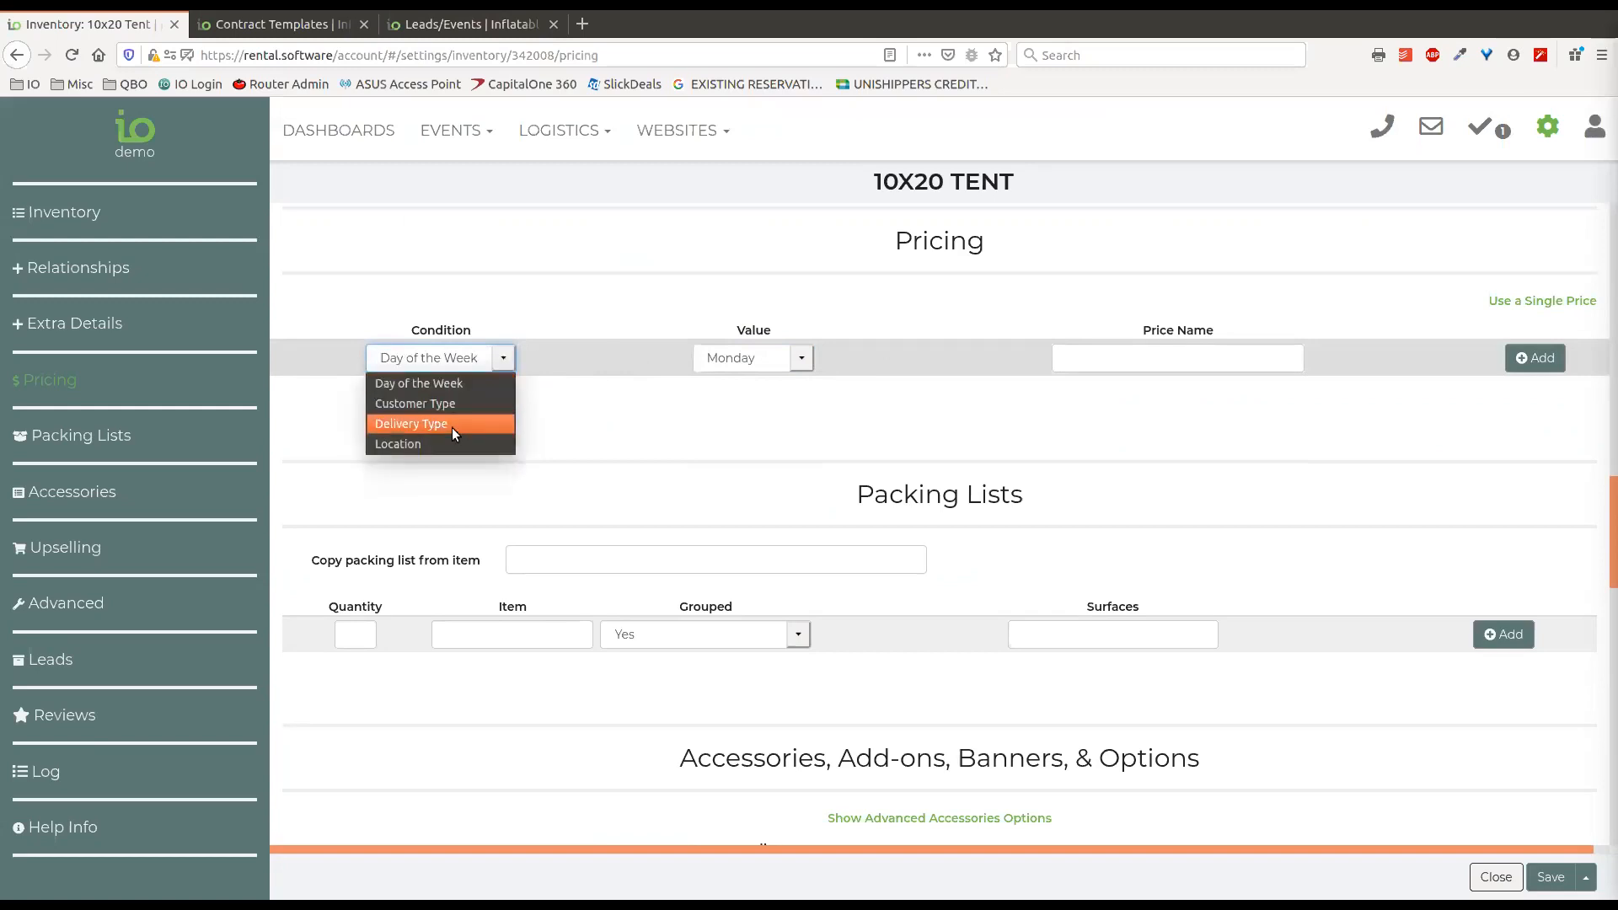
{"action": "left_click", "coordinate": [812, 309]}
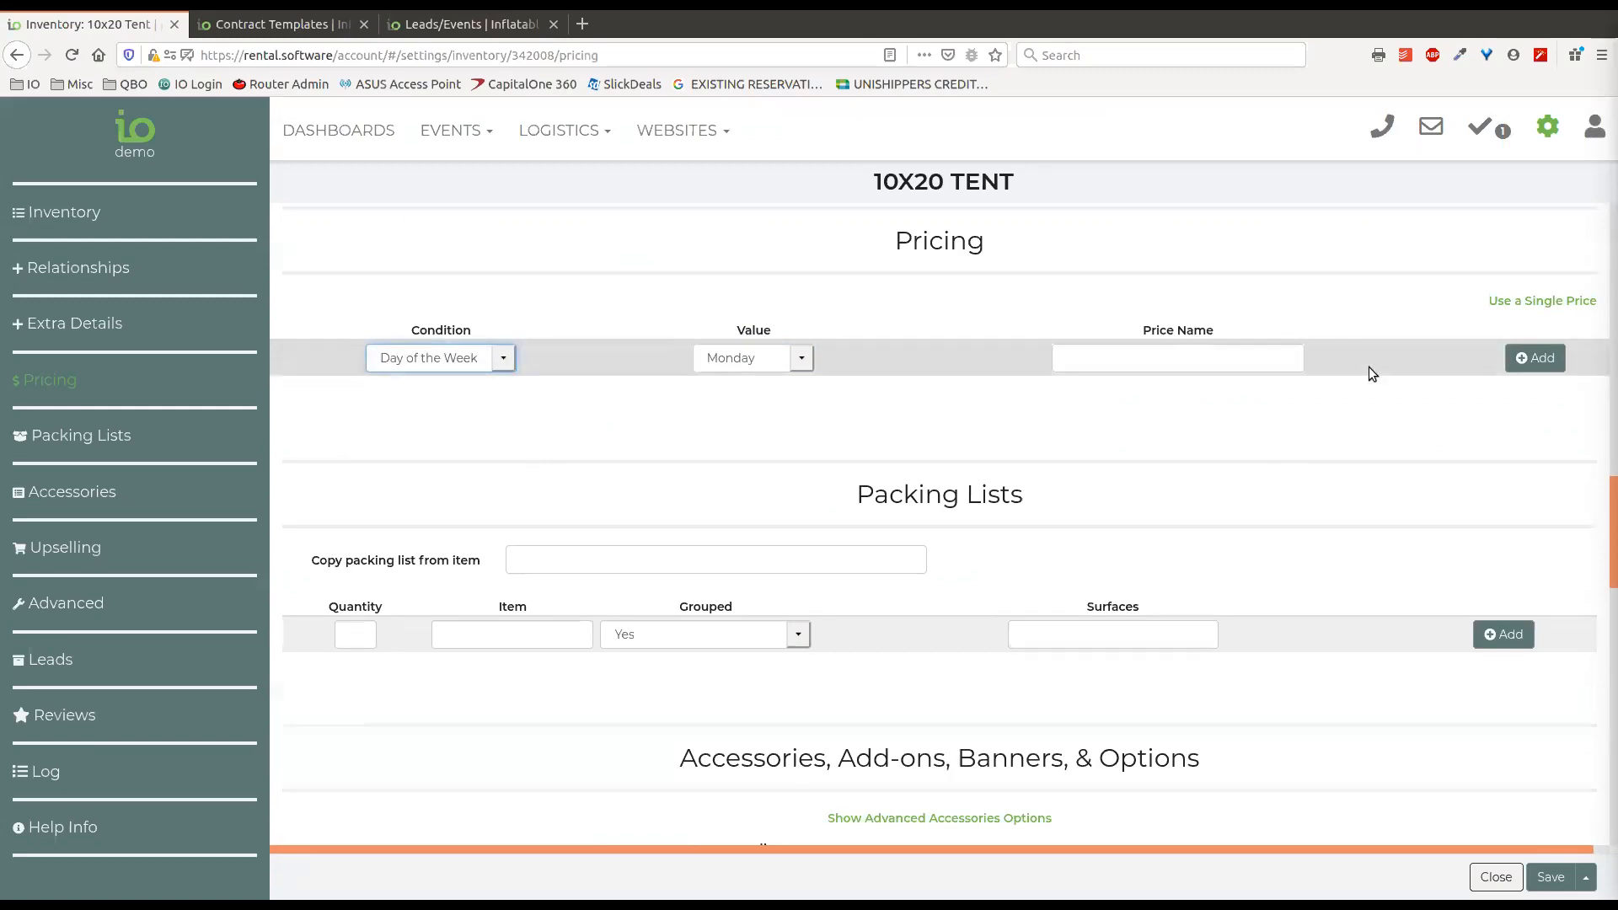
Add the Bounce Houses - Weekdays price for Monday, and delete it after checking the condition choices for a second row.
{"action": "left_click", "coordinate": [1535, 361]}
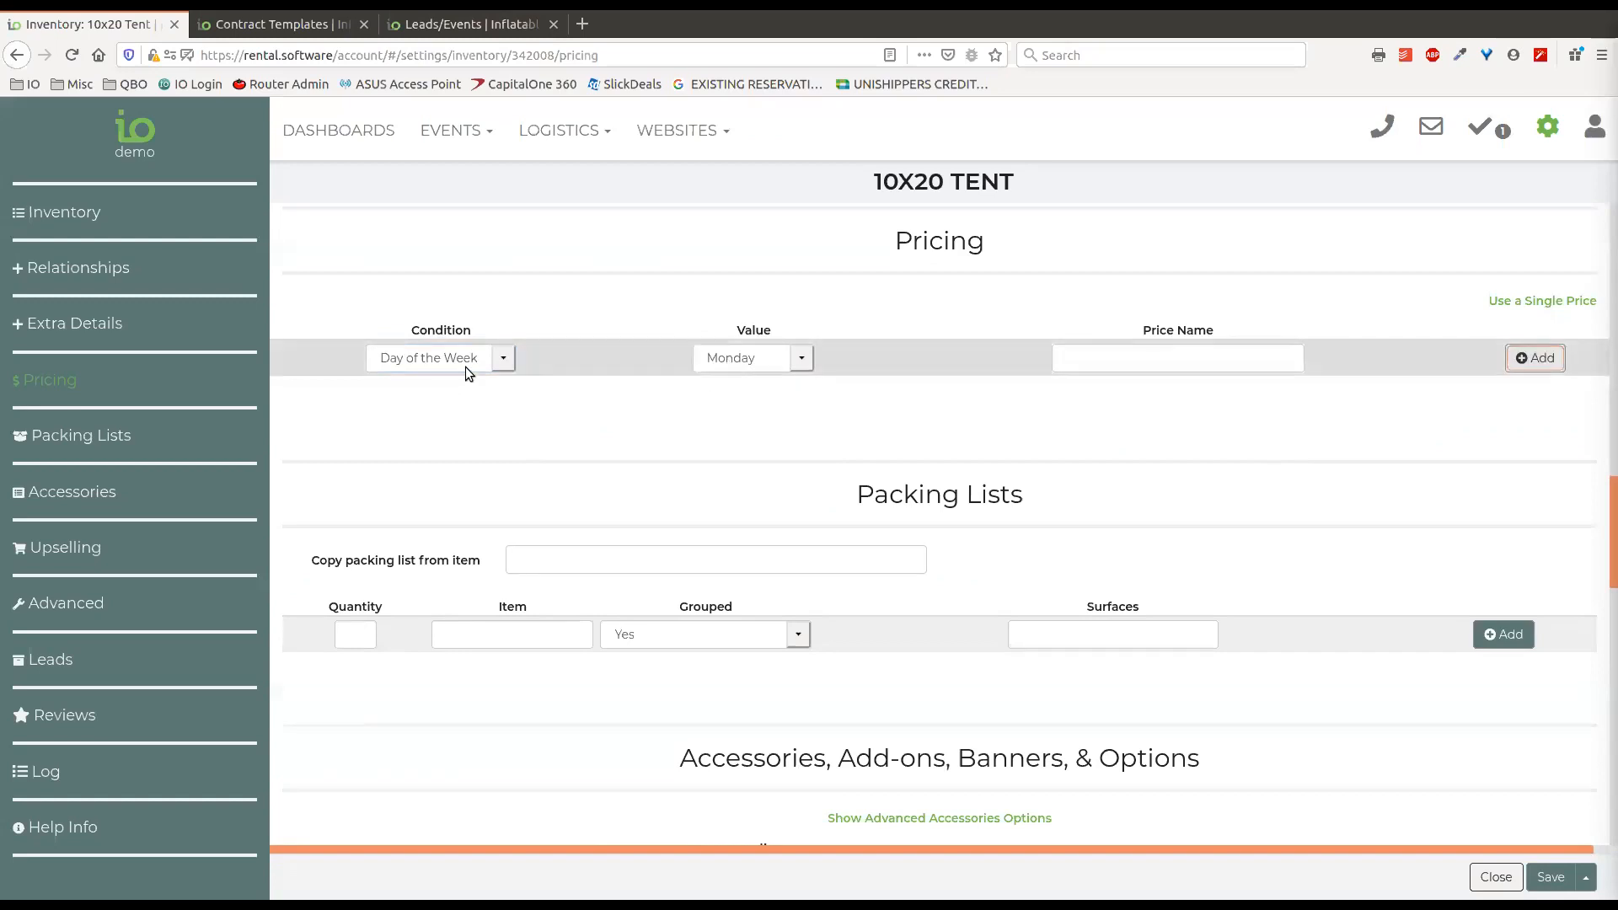
{"action": "left_click", "coordinate": [1204, 362]}
{"action": "type", "text": "boun"}
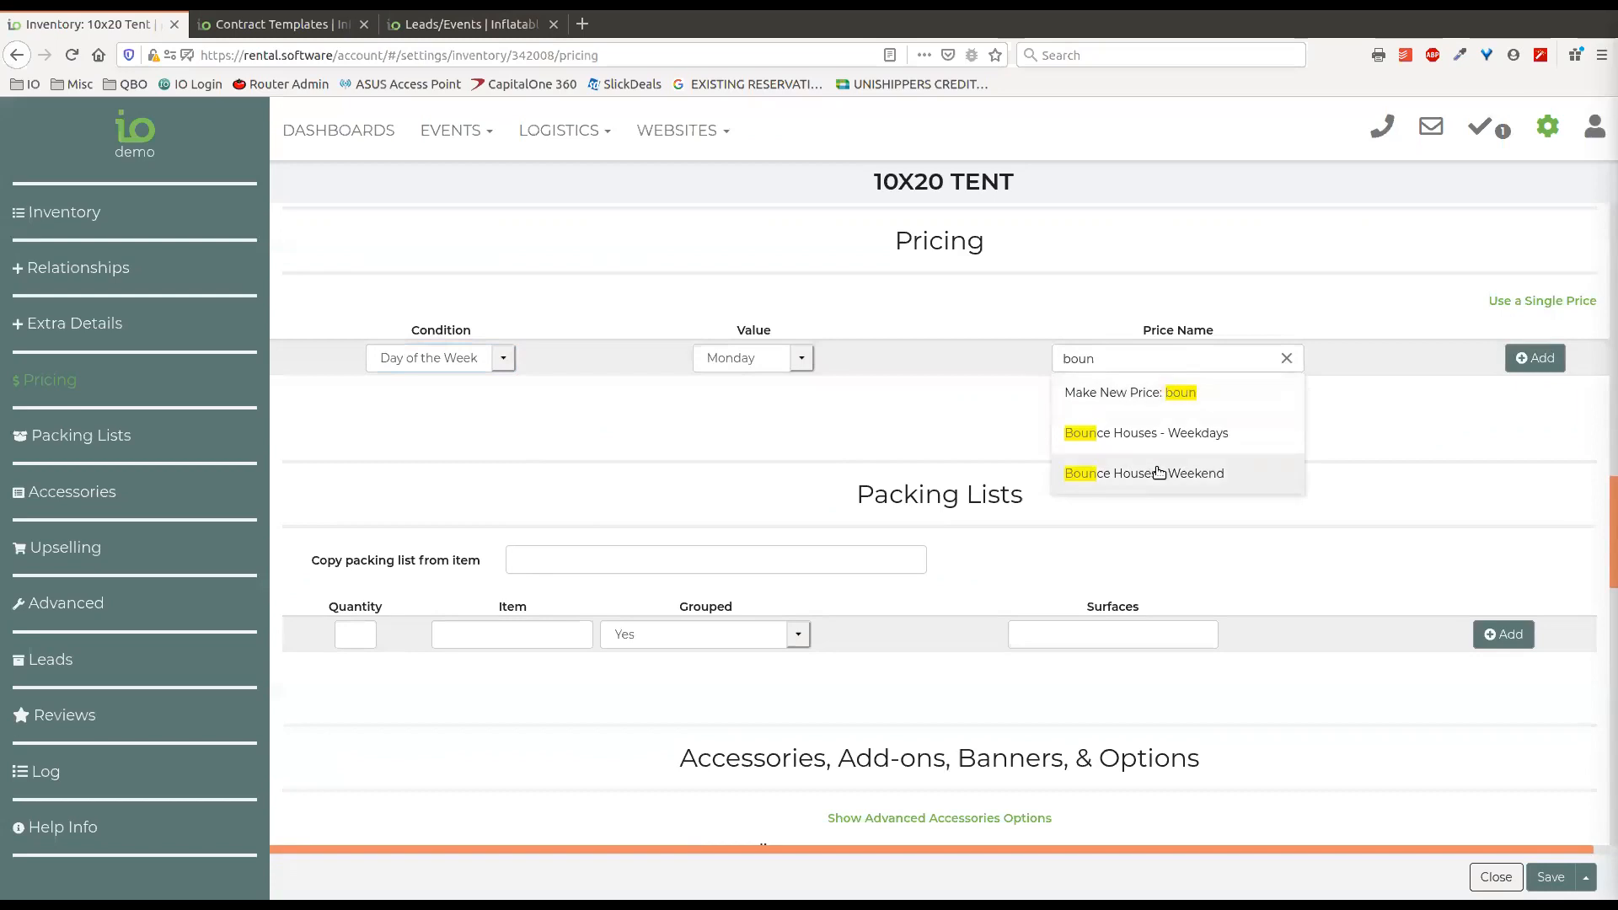
{"action": "left_click", "coordinate": [1176, 439]}
{"action": "left_click", "coordinate": [1526, 366]}
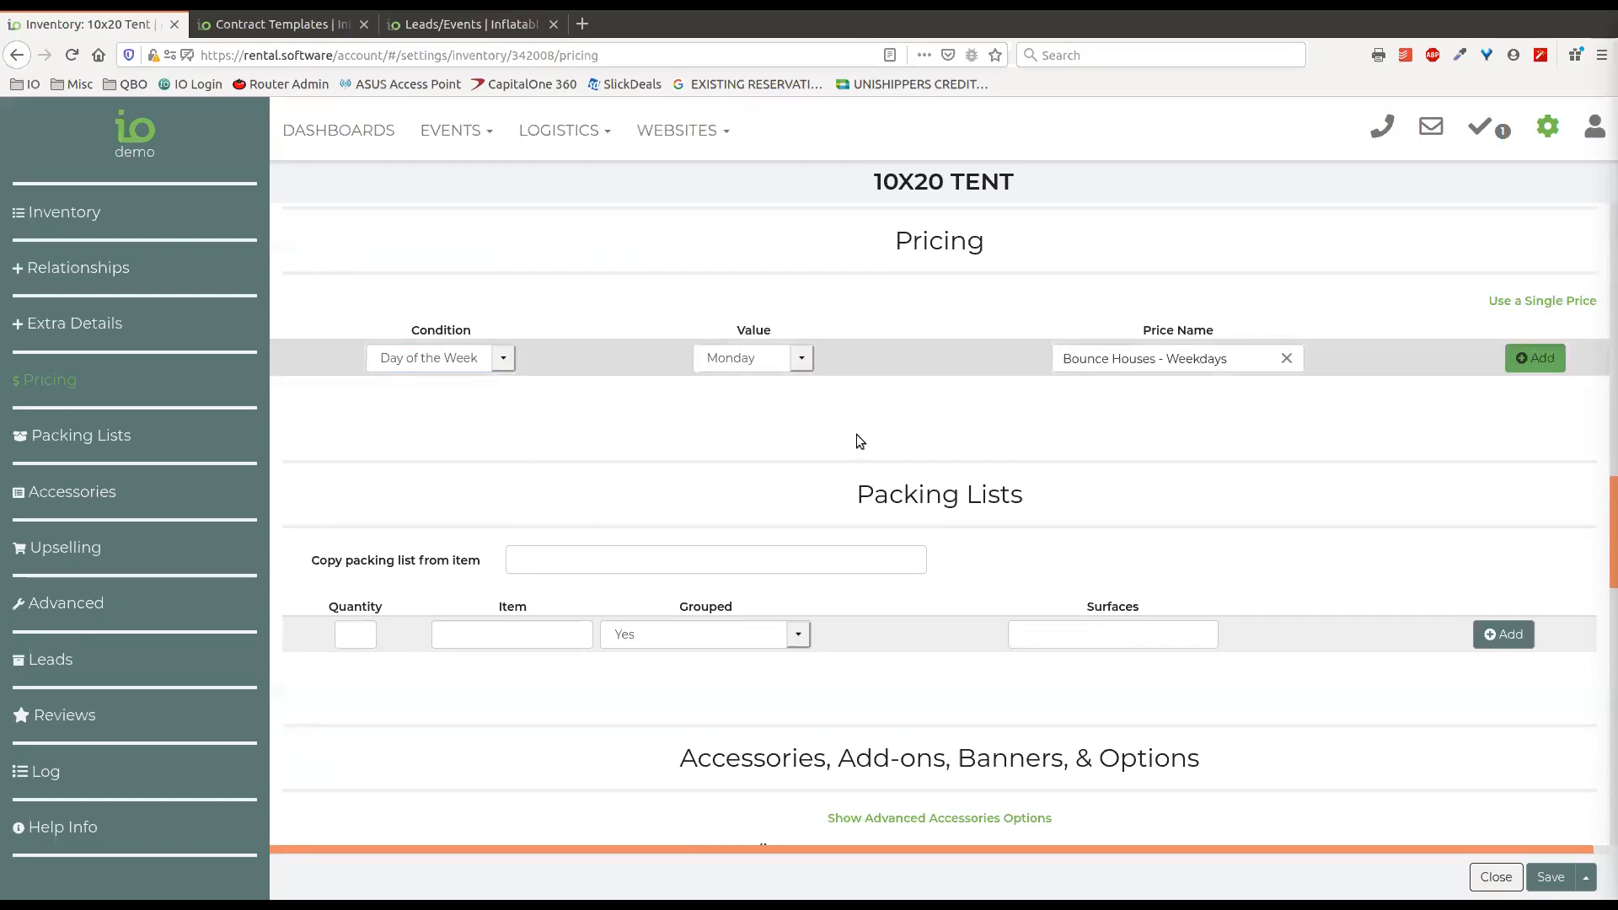
{"action": "left_click", "coordinate": [440, 395]}
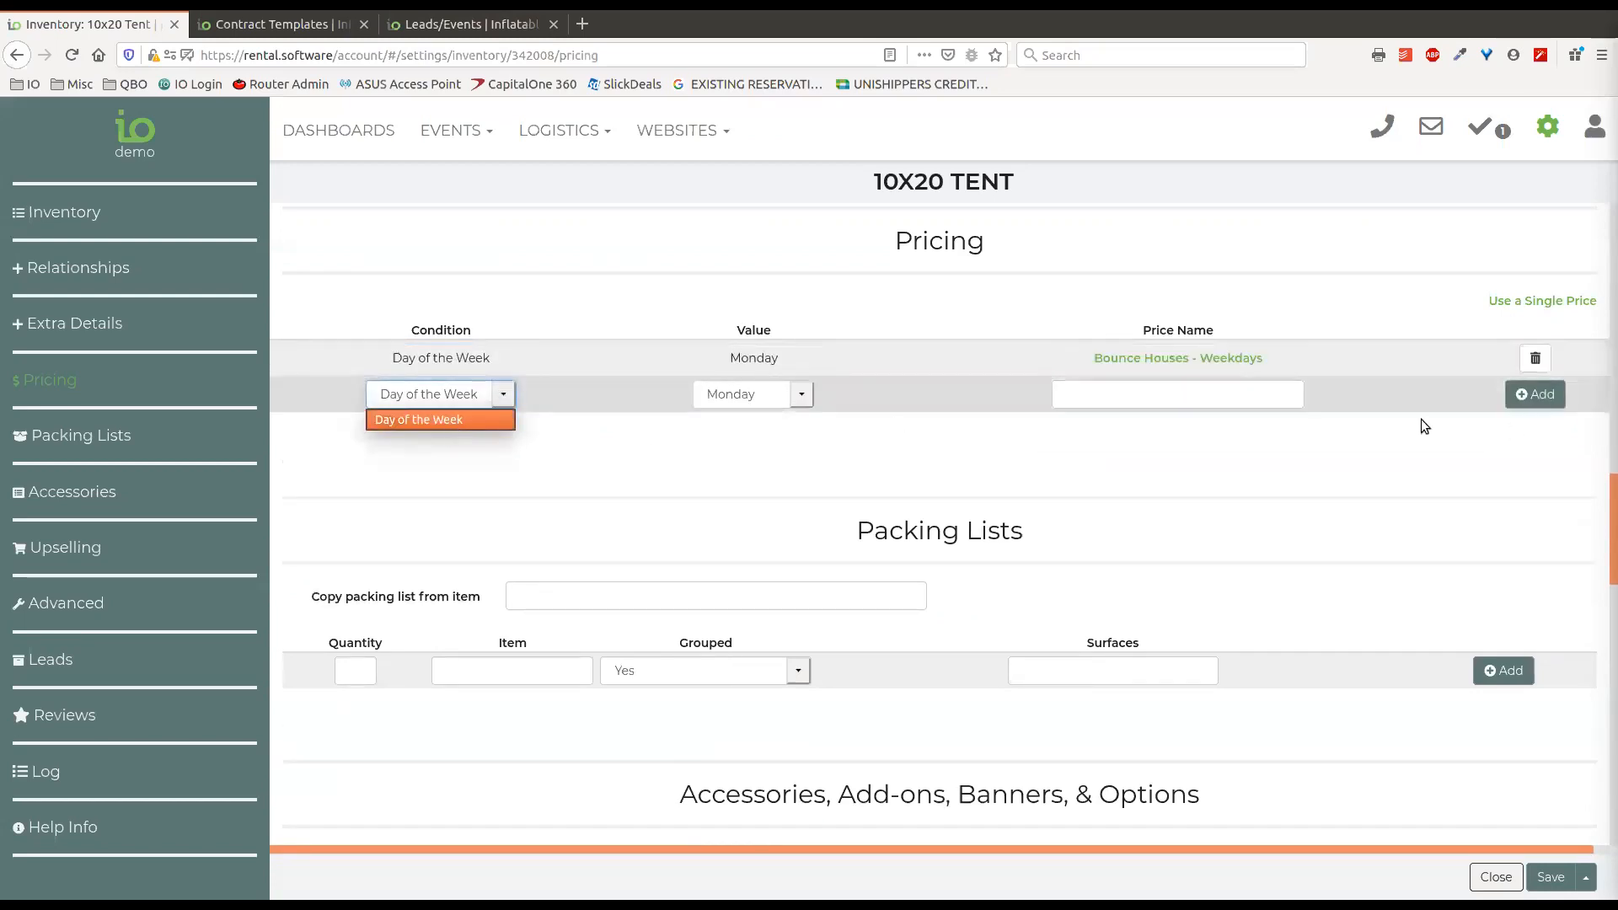
{"action": "left_click", "coordinate": [1535, 362]}
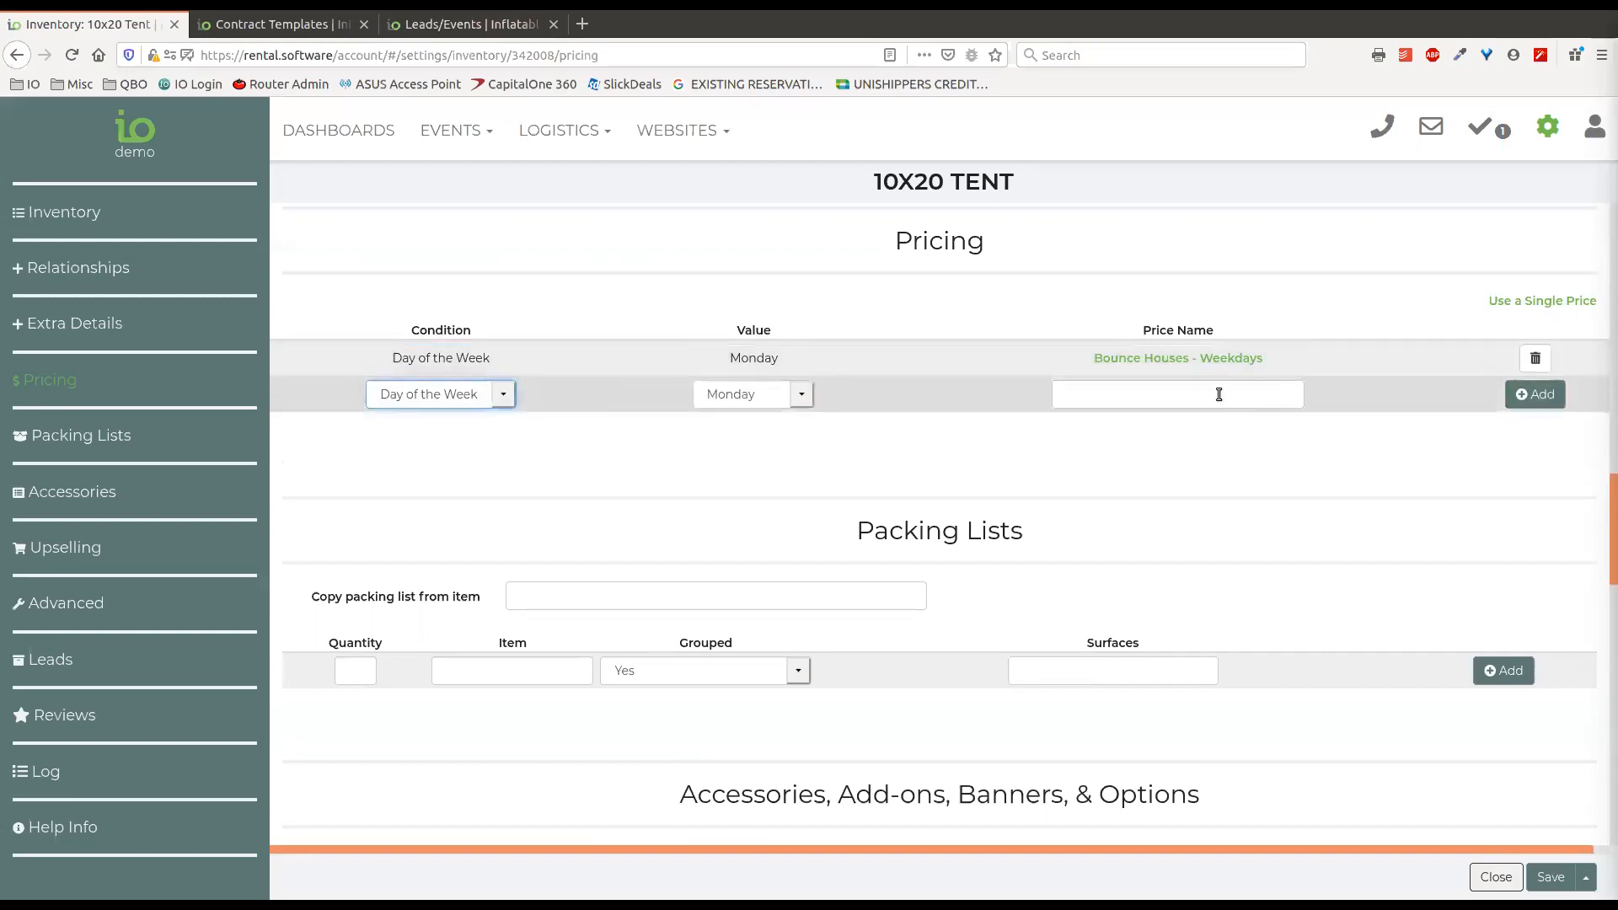
Add a conditional price for the Commercial customer type using Bounce Houses - Weekdays.
{"action": "left_click", "coordinate": [501, 359]}
{"action": "left_click", "coordinate": [456, 401]}
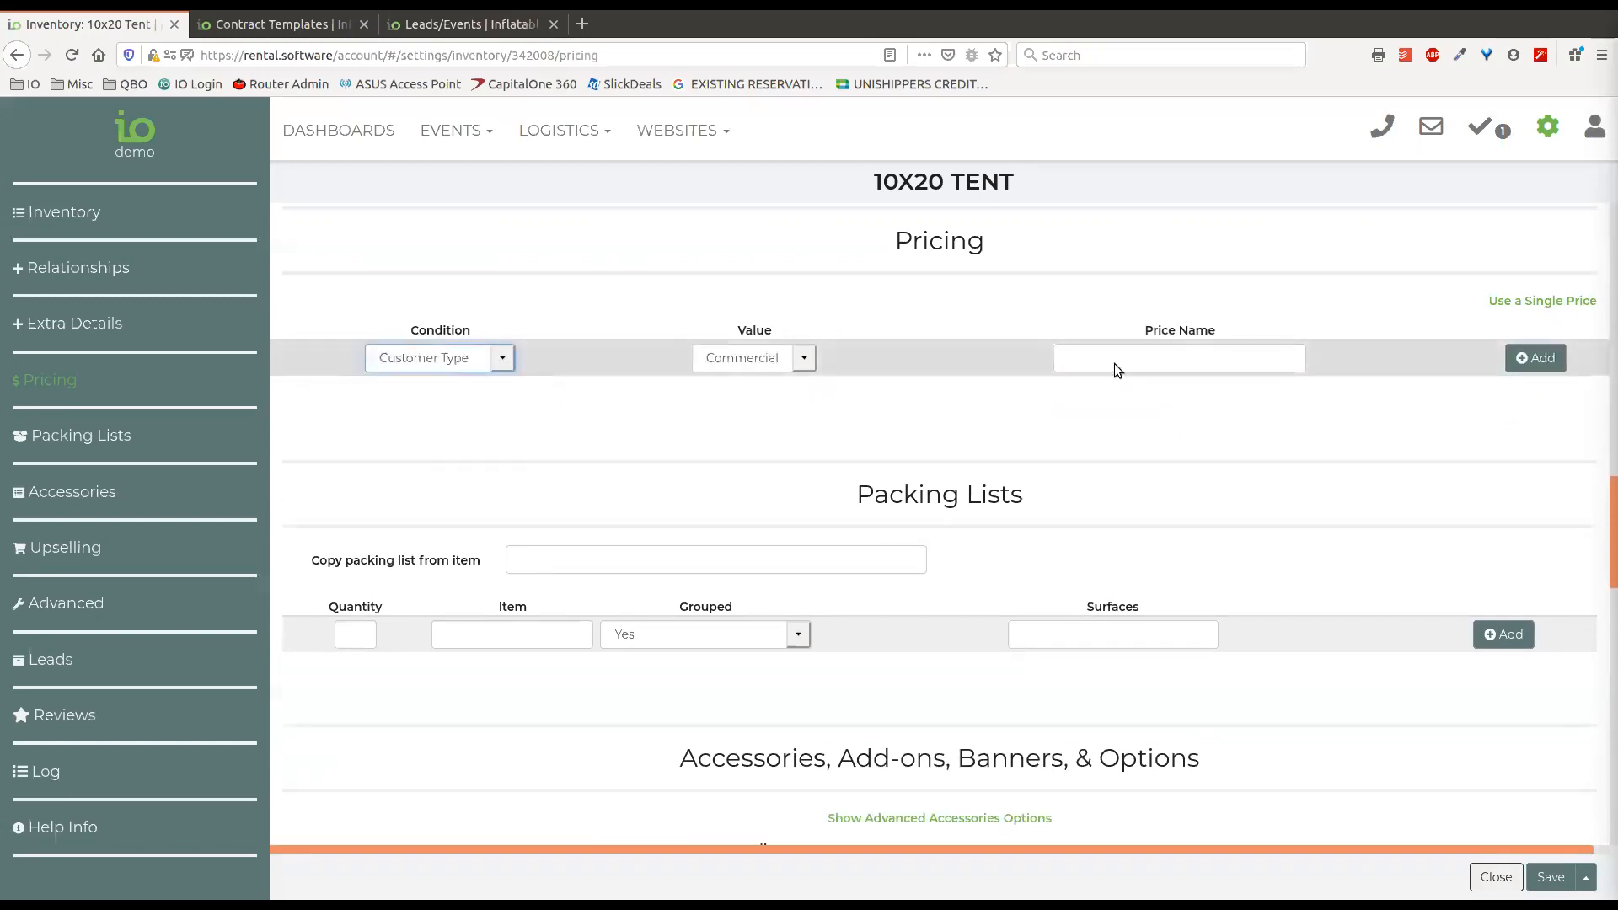
{"action": "left_click", "coordinate": [1258, 363]}
{"action": "type", "text": "boun"}
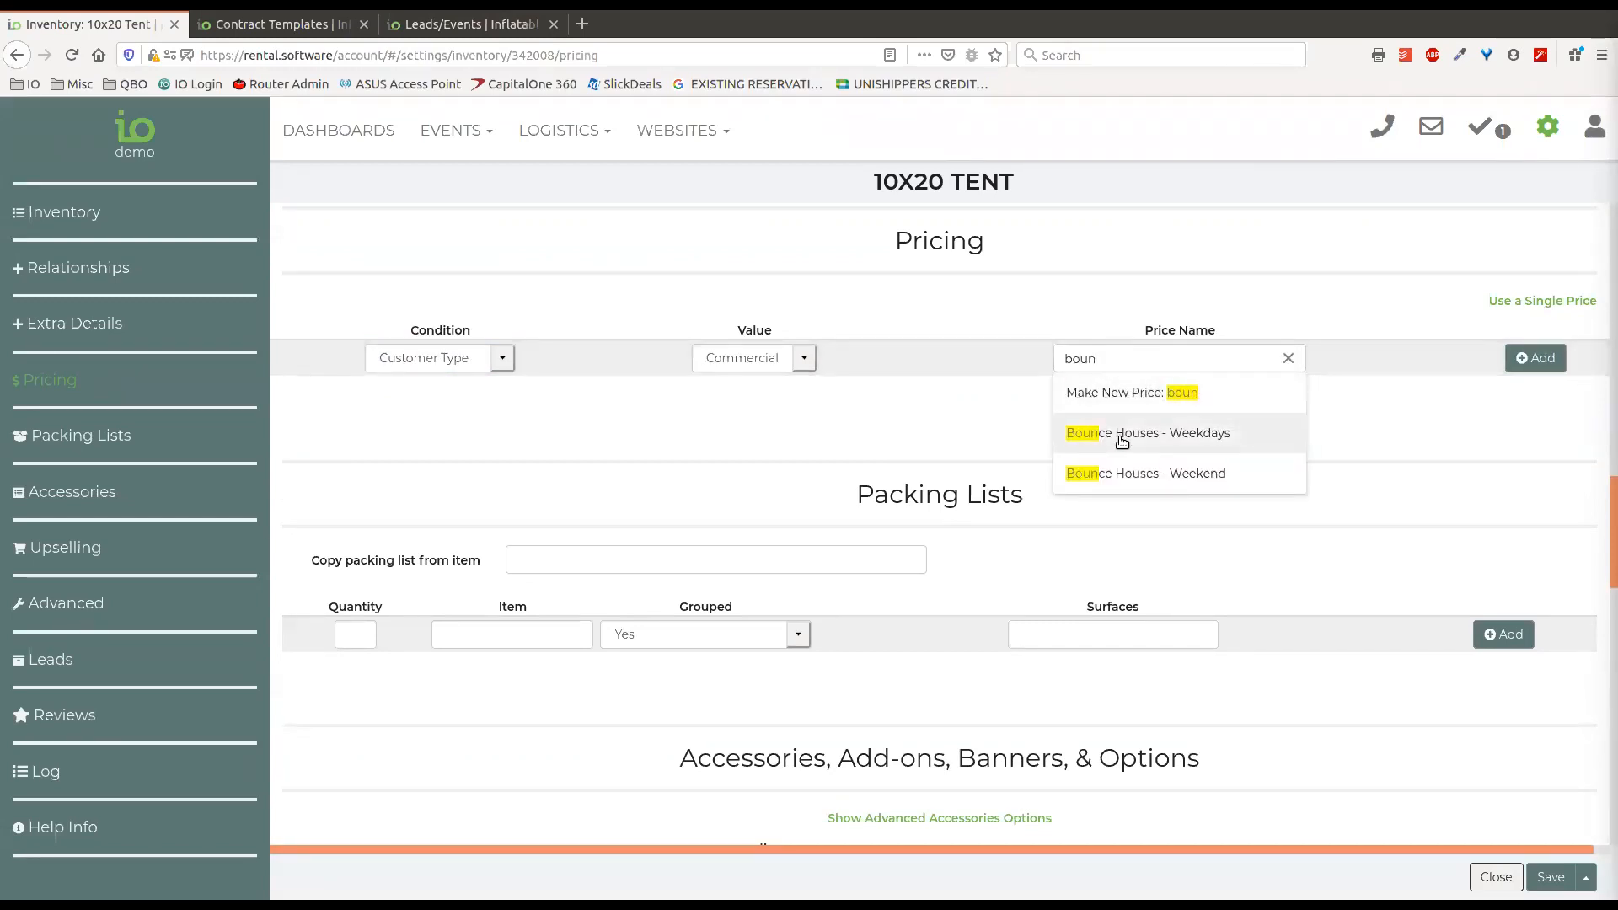
{"action": "left_click", "coordinate": [1119, 433]}
{"action": "left_click", "coordinate": [1535, 358]}
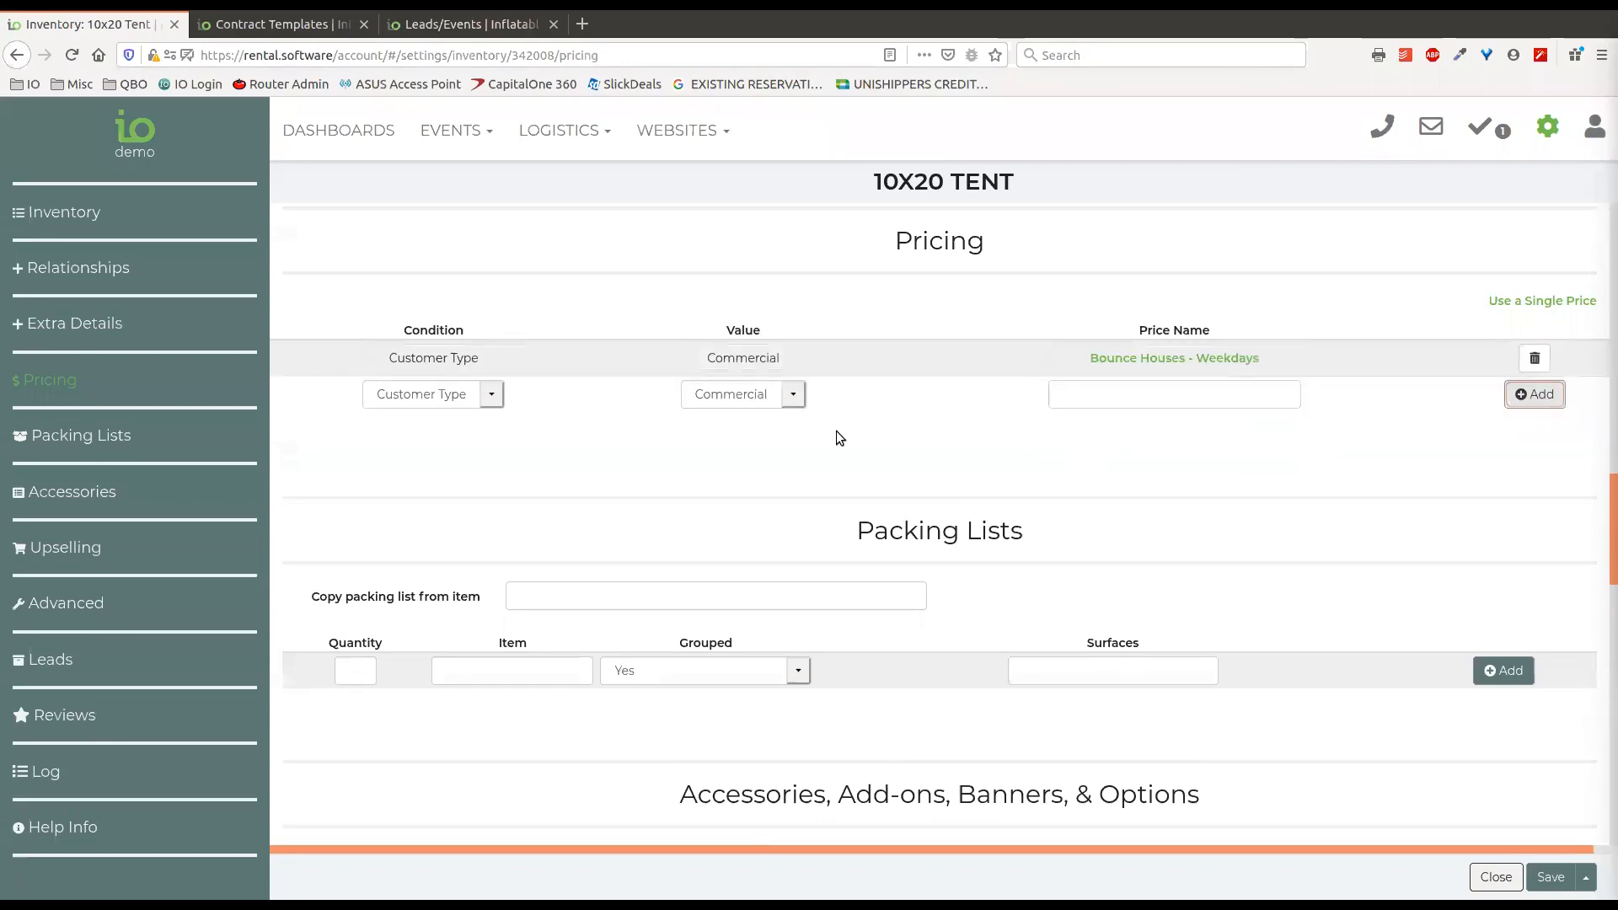
Delete the Commercial customer type price and return the new row's condition to Day of the Week.
{"action": "left_click", "coordinate": [459, 394]}
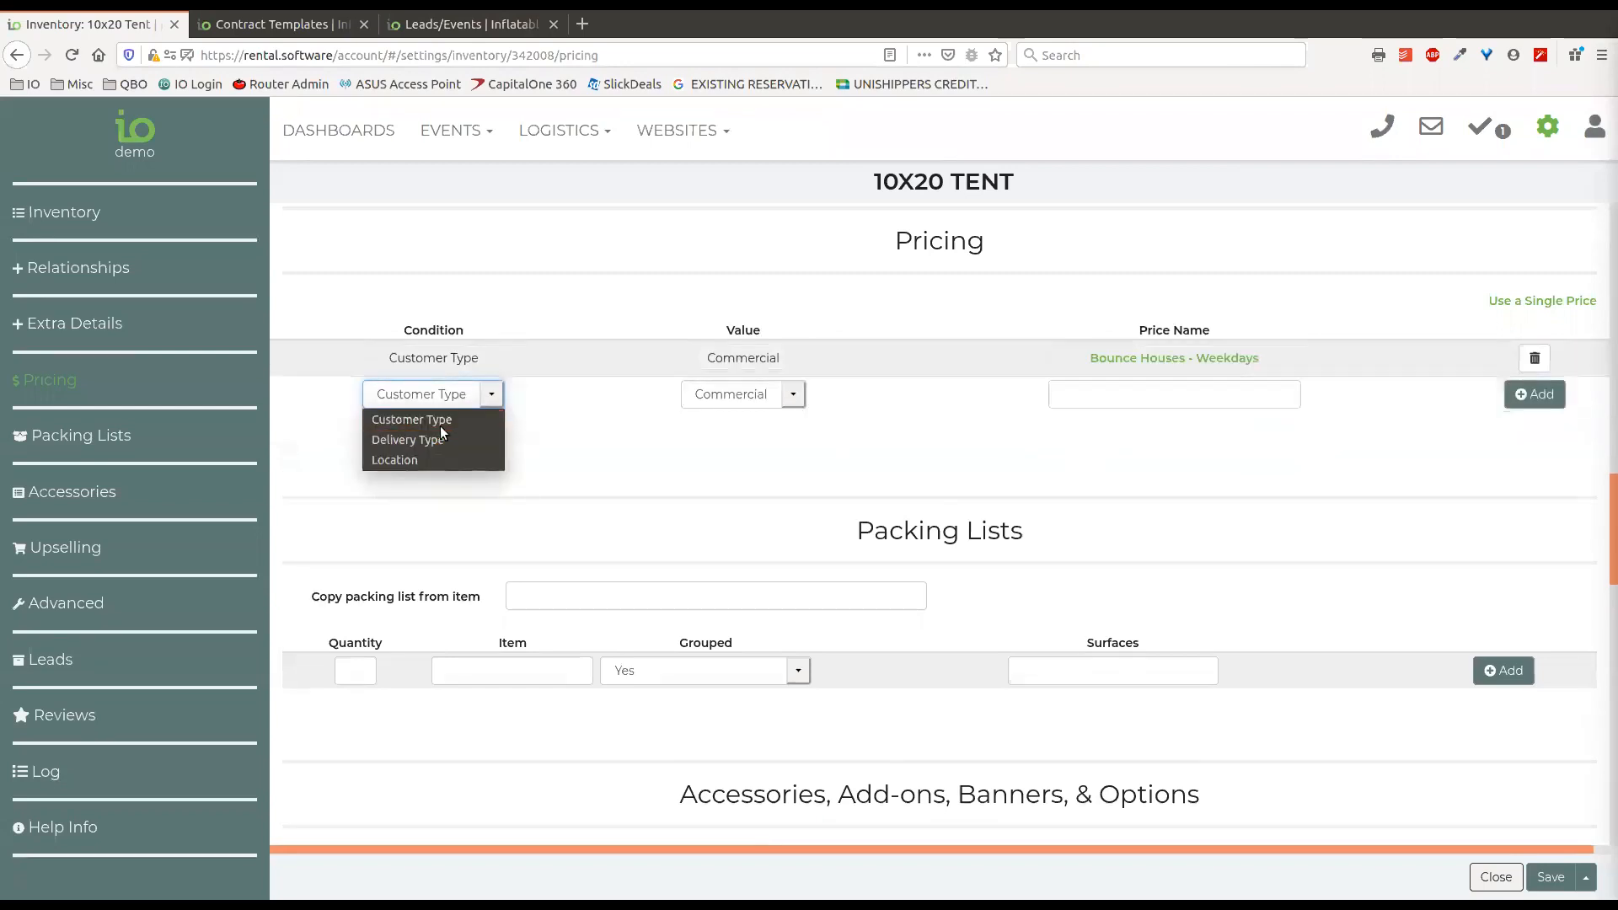
{"action": "left_click", "coordinate": [1528, 363]}
{"action": "left_click", "coordinate": [1534, 359]}
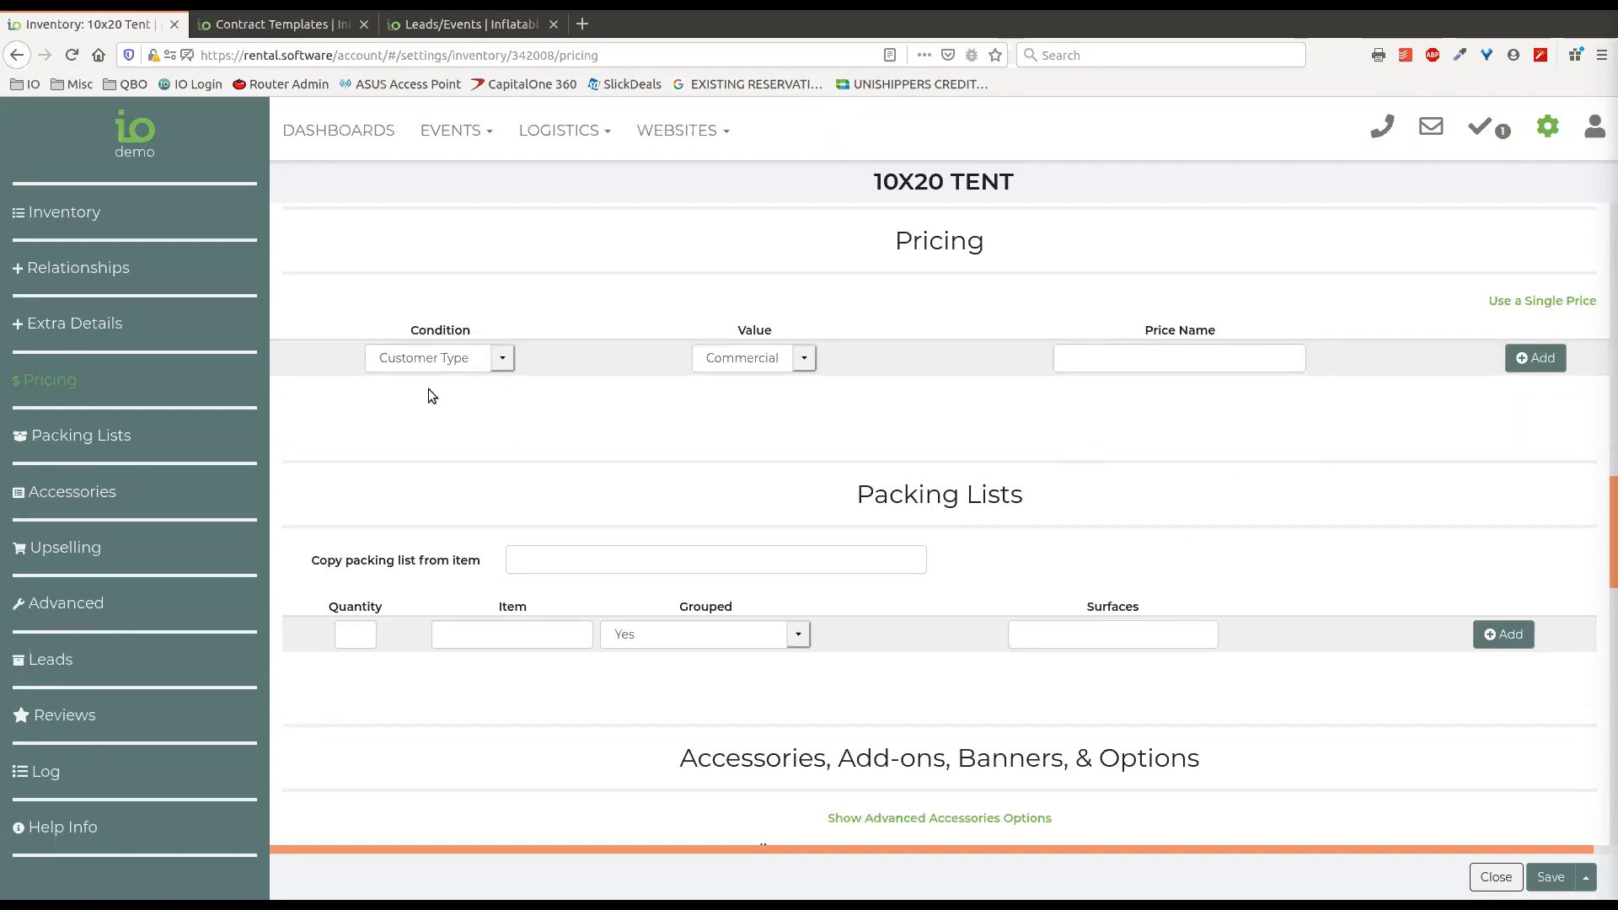
{"action": "left_click", "coordinate": [503, 360]}
{"action": "left_click", "coordinate": [477, 388]}
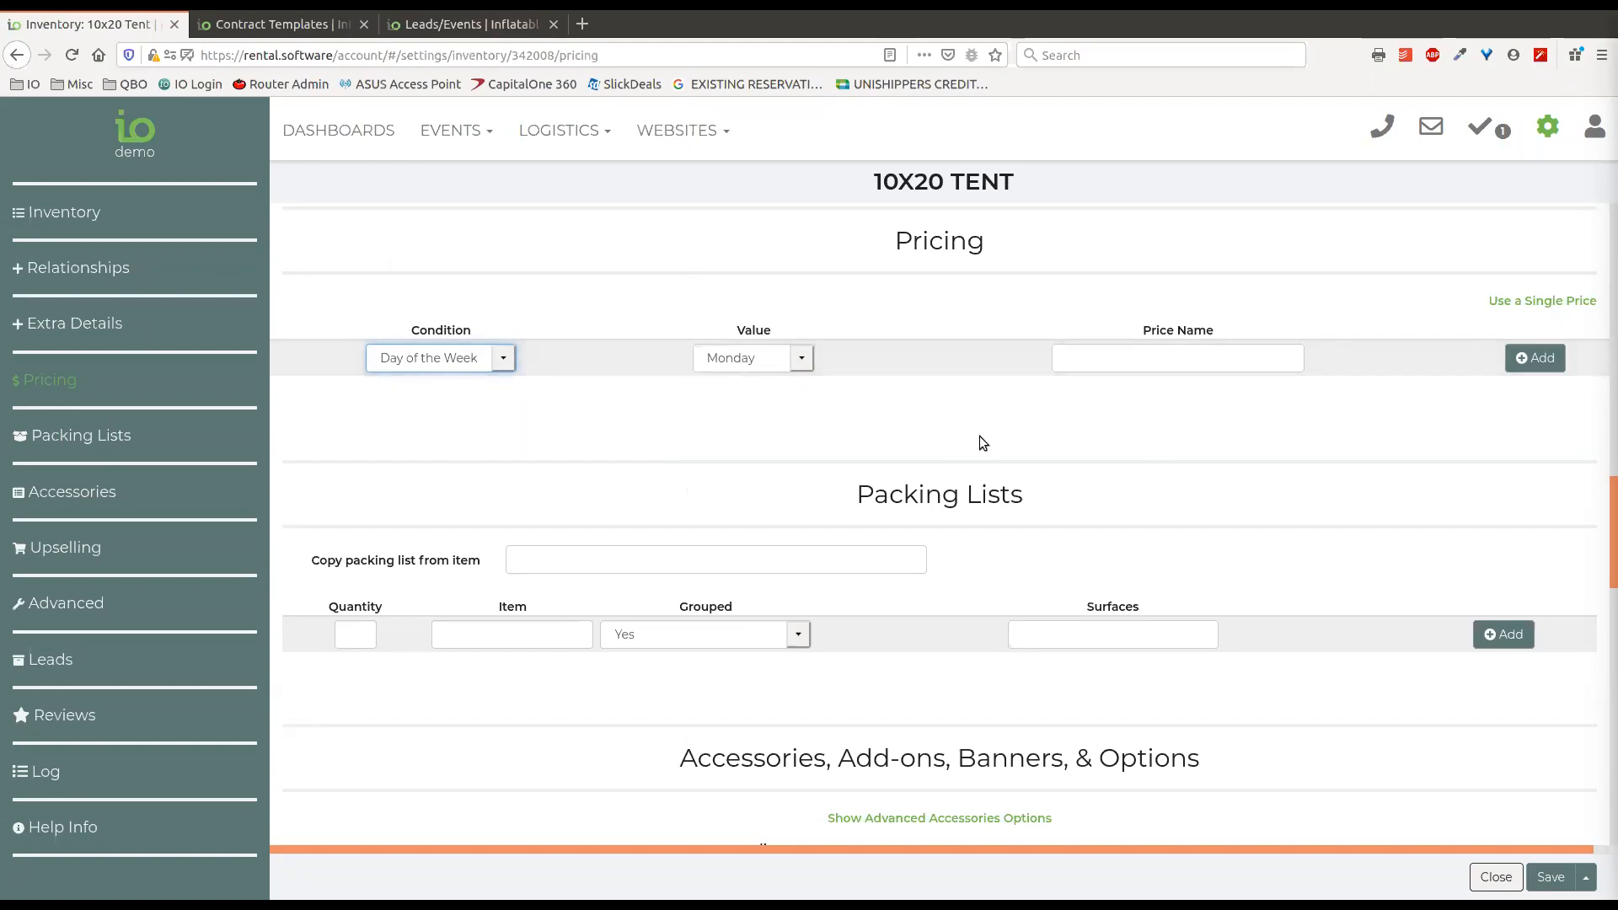
Search "boun" for an item to copy the packing list from, choose All-Sport Bouncer, and clear the choice.
{"action": "scroll", "coordinate": [979, 436], "scroll_direction": "down", "scroll_amount": 3}
{"action": "scroll", "coordinate": [920, 508], "scroll_direction": "down", "scroll_amount": 1}
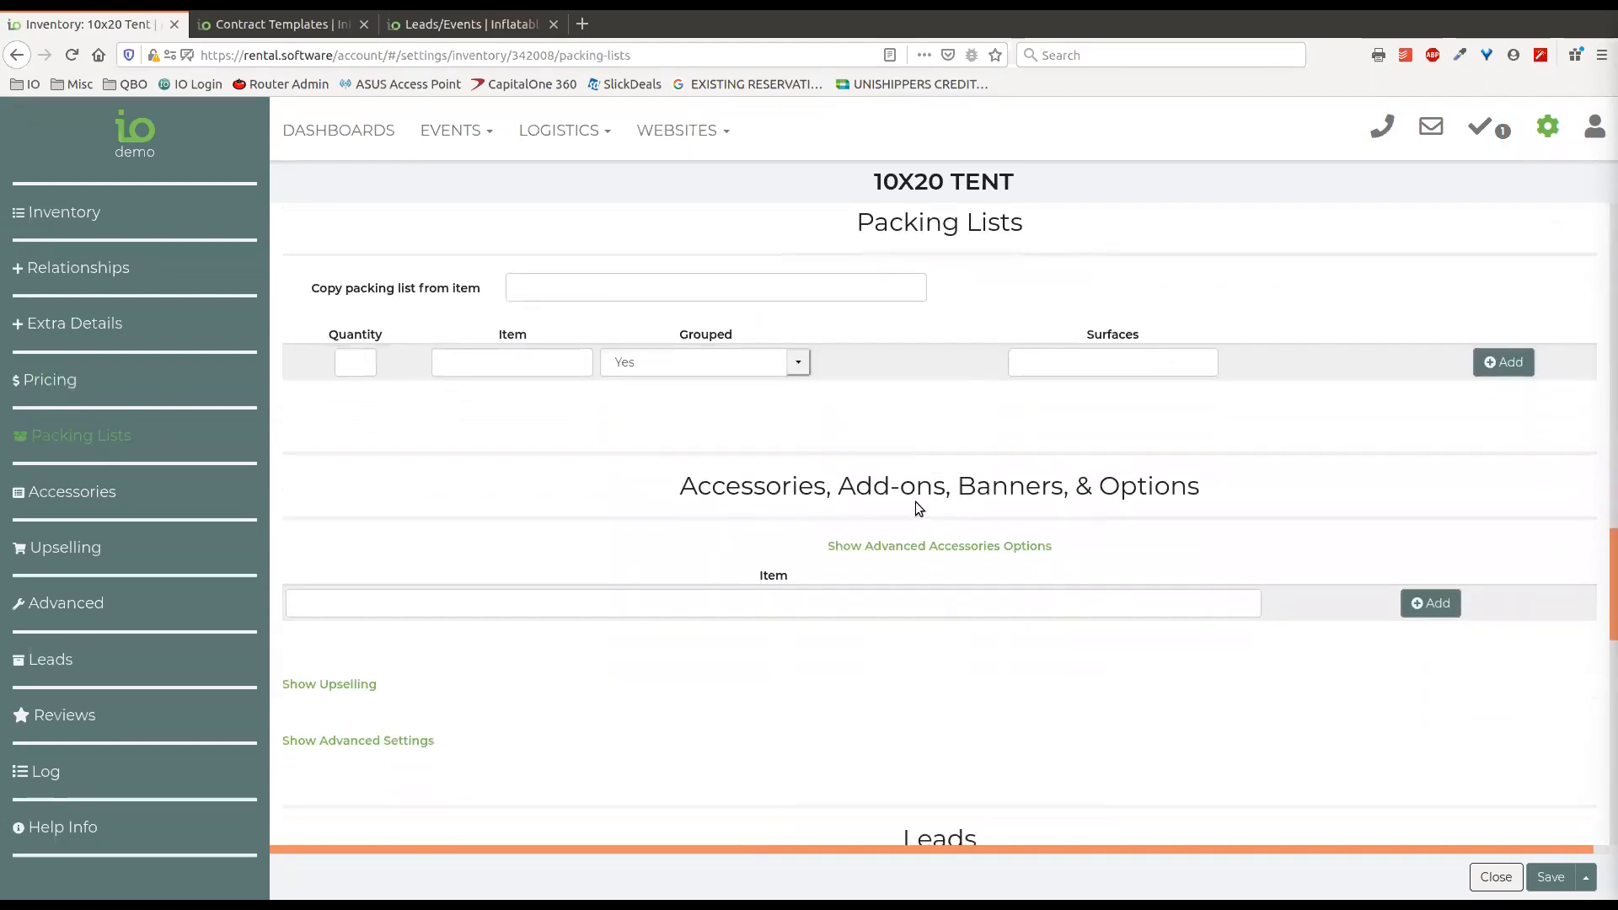
{"action": "scroll", "coordinate": [811, 507], "scroll_direction": "up", "scroll_amount": 1}
{"action": "left_click", "coordinate": [680, 340]}
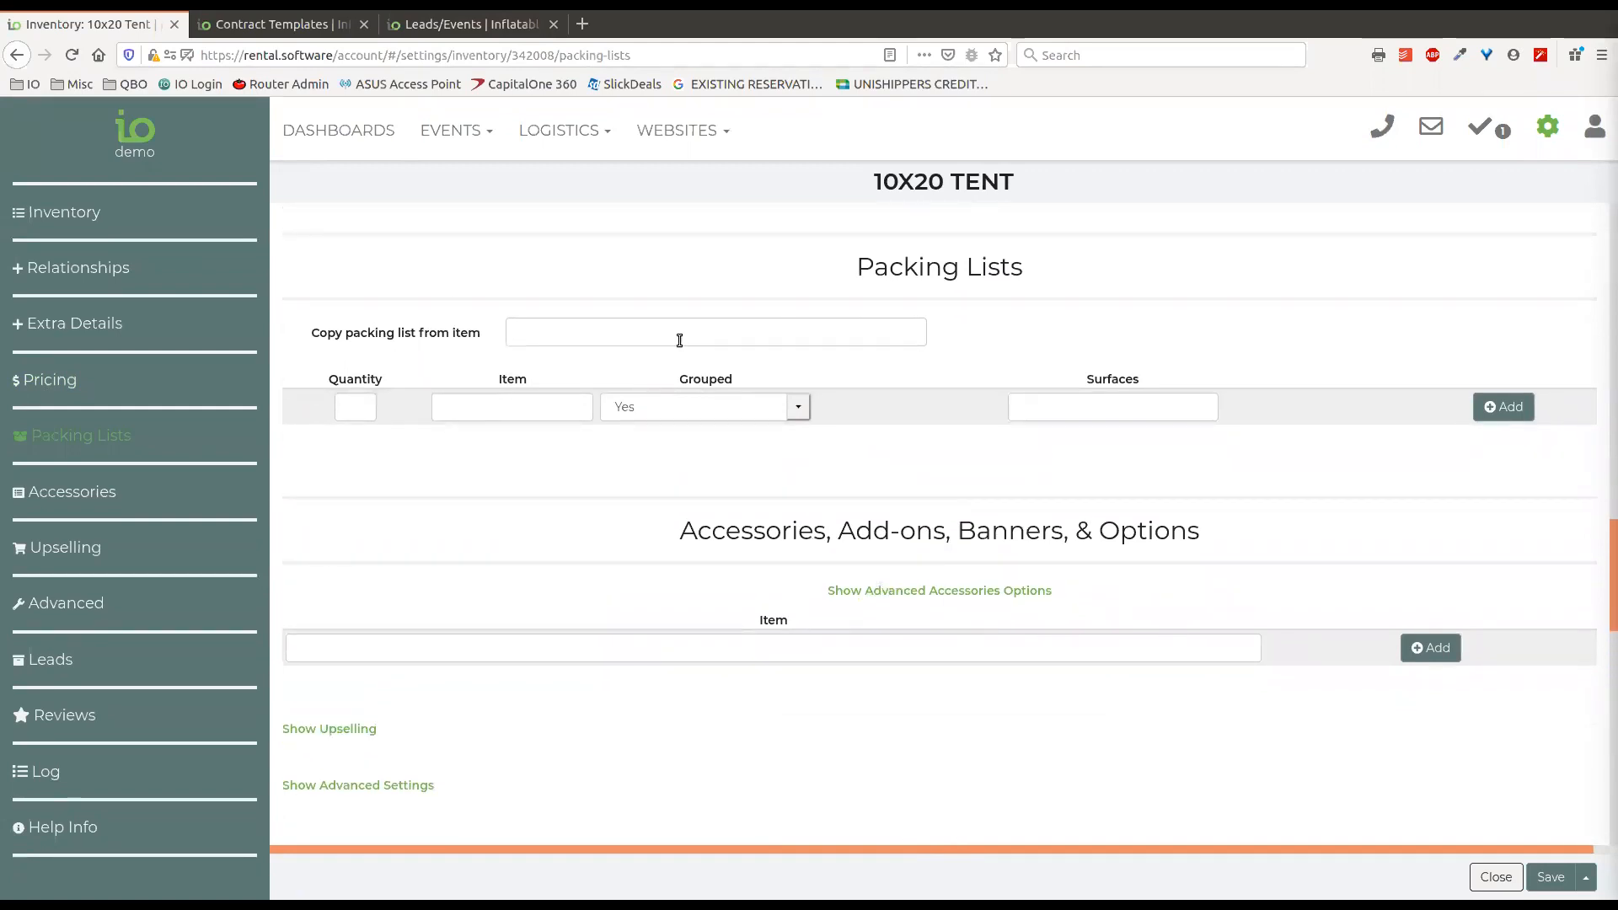
{"action": "type", "text": "boun"}
{"action": "left_click", "coordinate": [654, 365]}
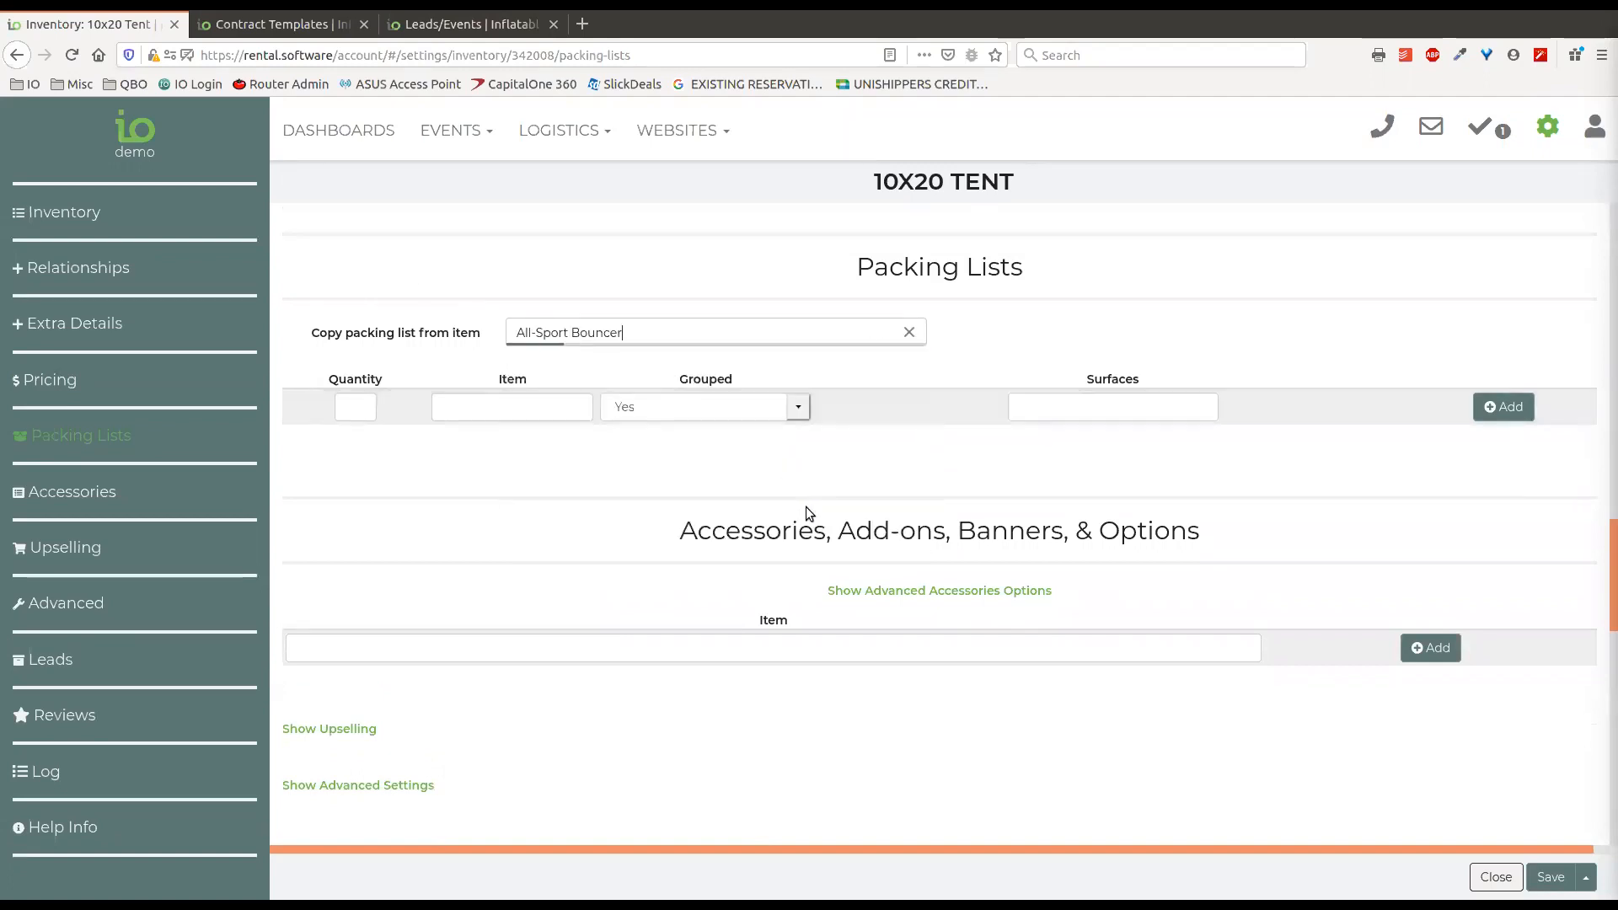
{"action": "left_click", "coordinate": [908, 331]}
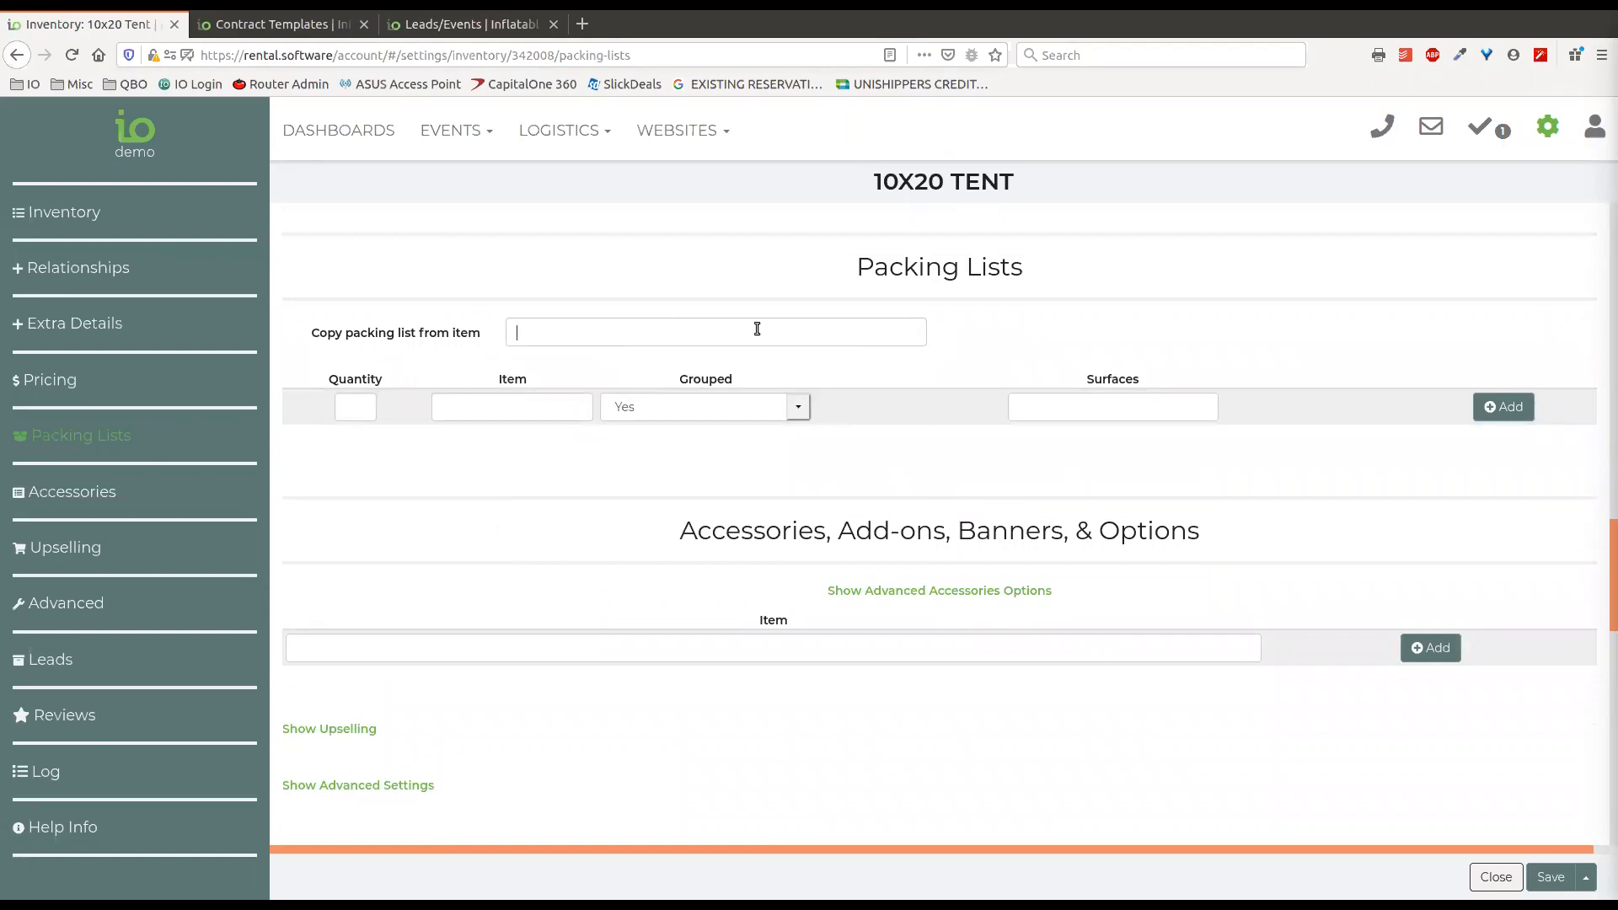
Choose Popcorn machine as the item to copy the packing list from, and clear the choice.
{"action": "type", "text": "pop"}
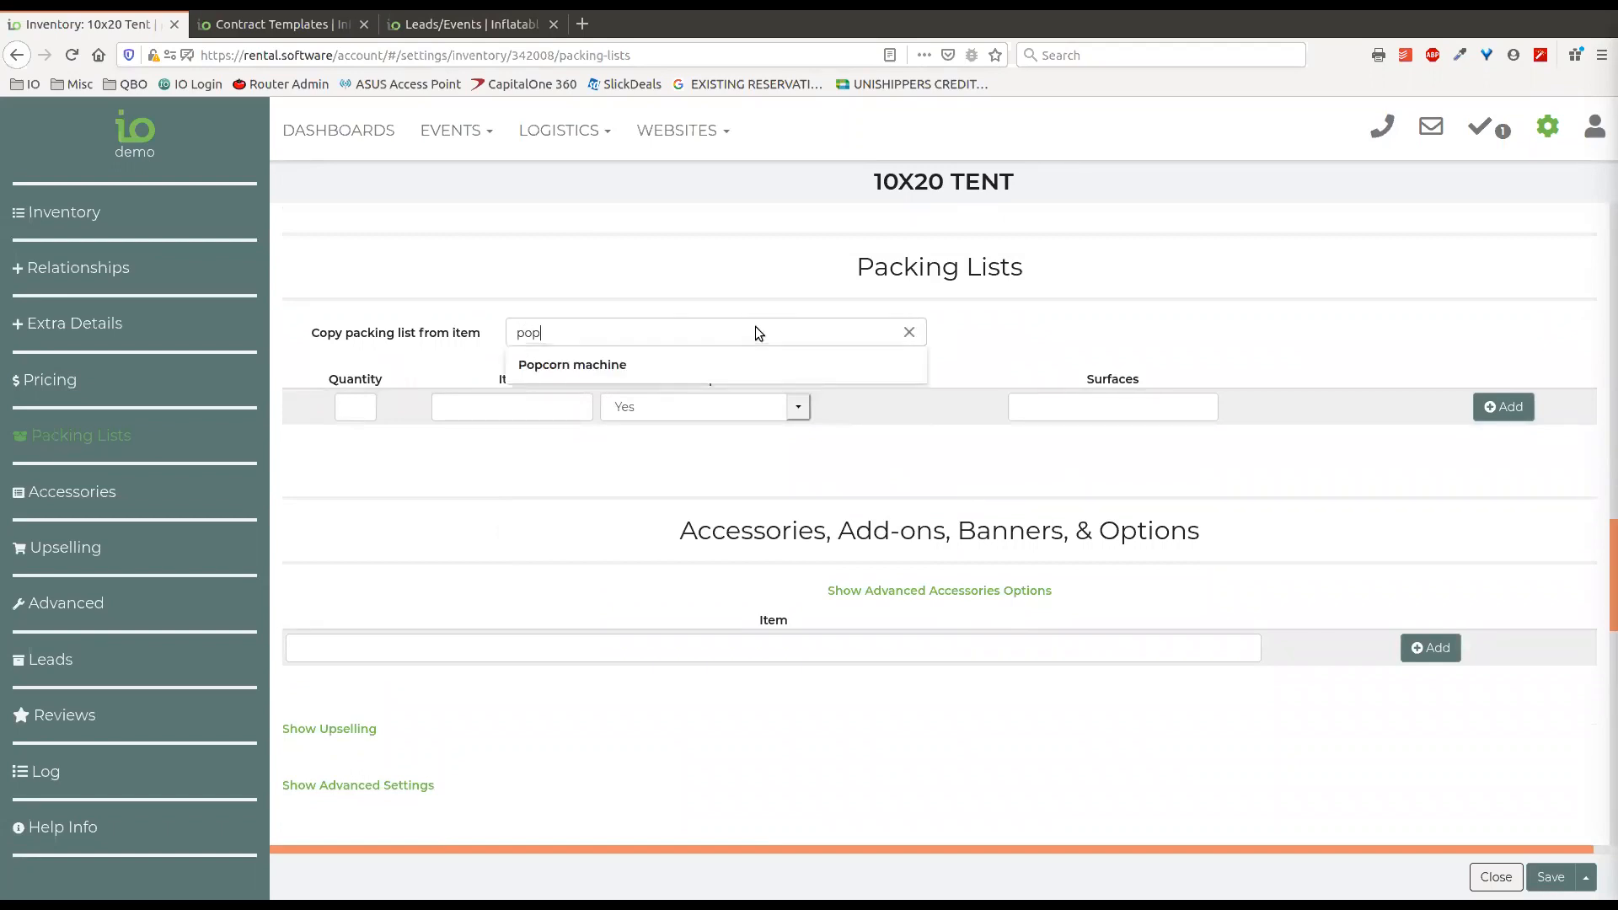
{"action": "left_click", "coordinate": [743, 368]}
{"action": "left_click", "coordinate": [908, 332]}
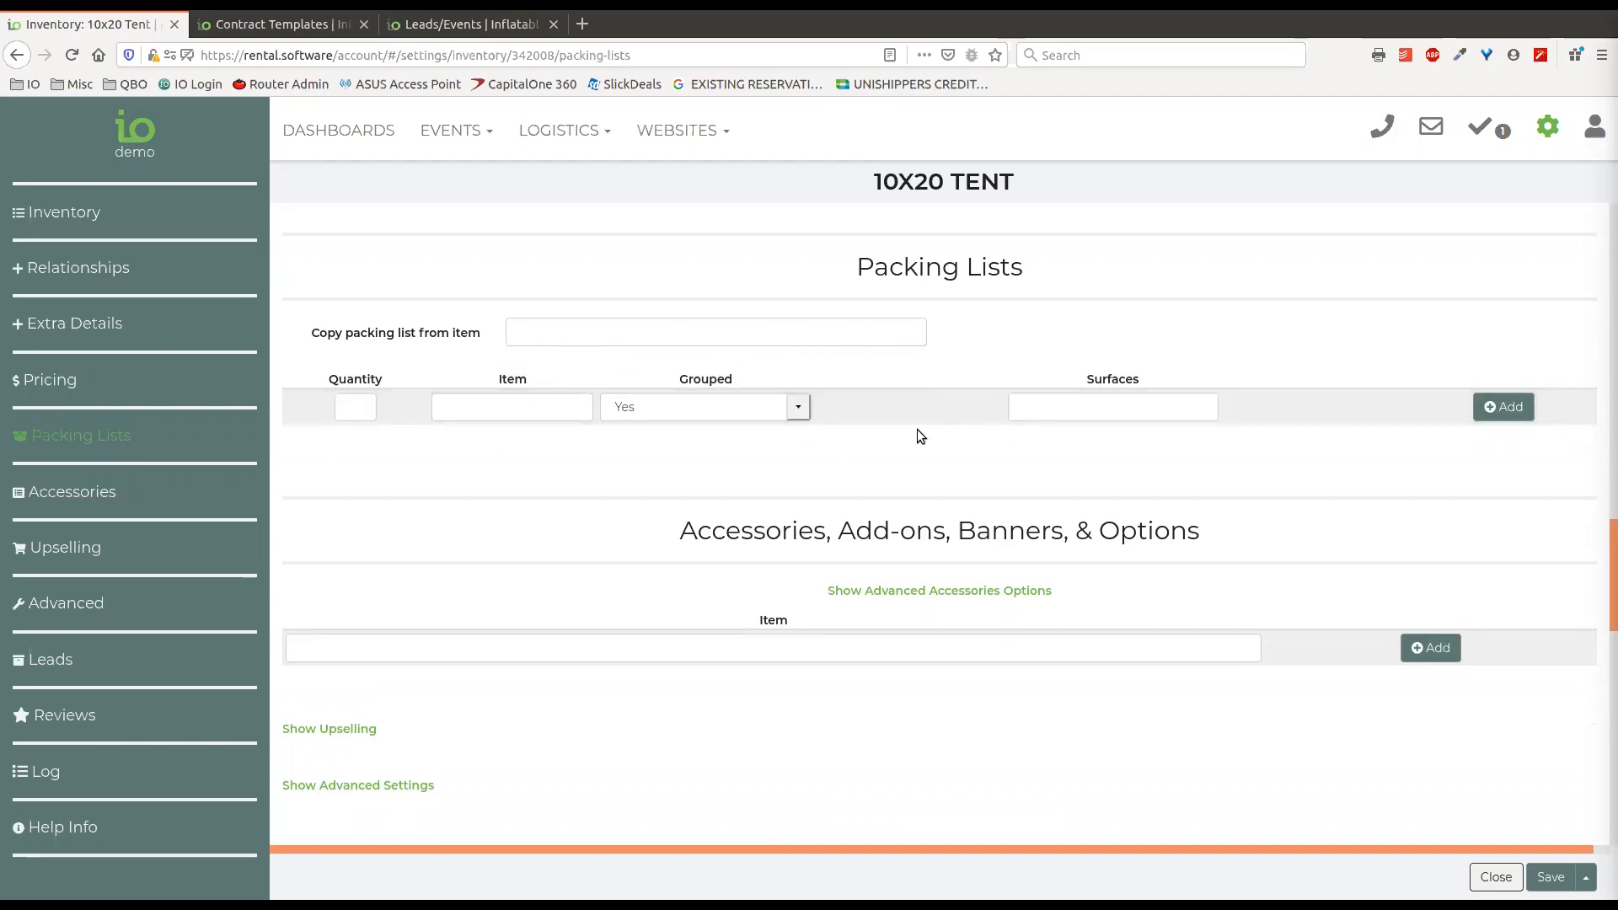
Fill in a packing list entry with quantity 2, item "things" and Grouped set to No.
{"action": "left_click", "coordinate": [355, 407]}
{"action": "type", "text": "2"}
{"action": "left_click", "coordinate": [521, 409]}
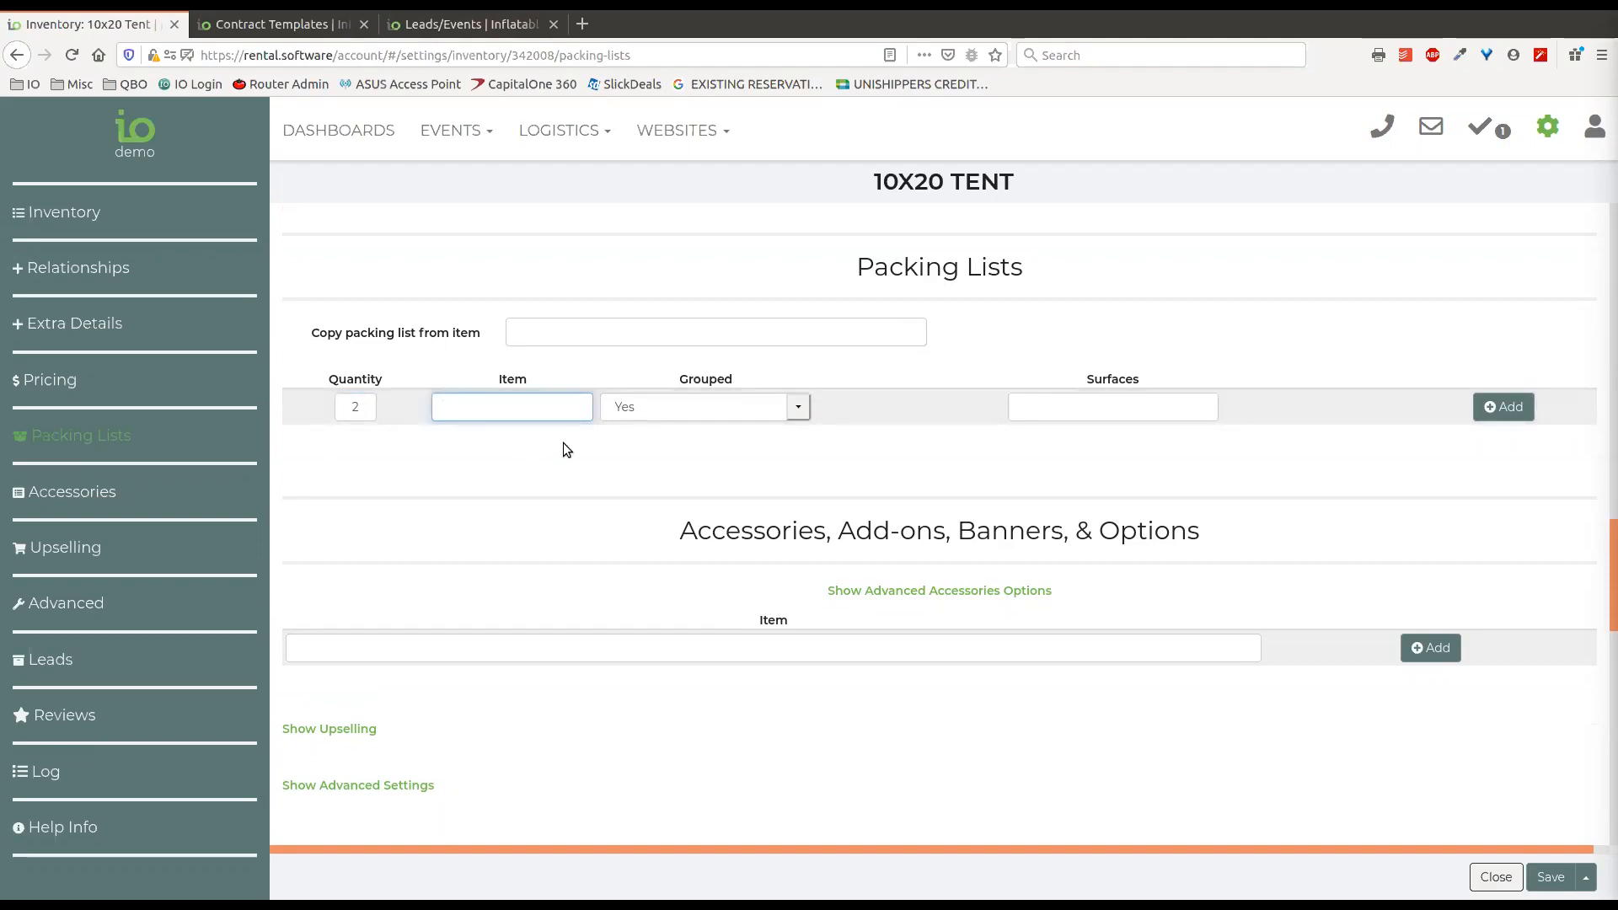
{"action": "type", "text": "things"}
{"action": "left_click", "coordinate": [659, 411]}
{"action": "left_click", "coordinate": [659, 452]}
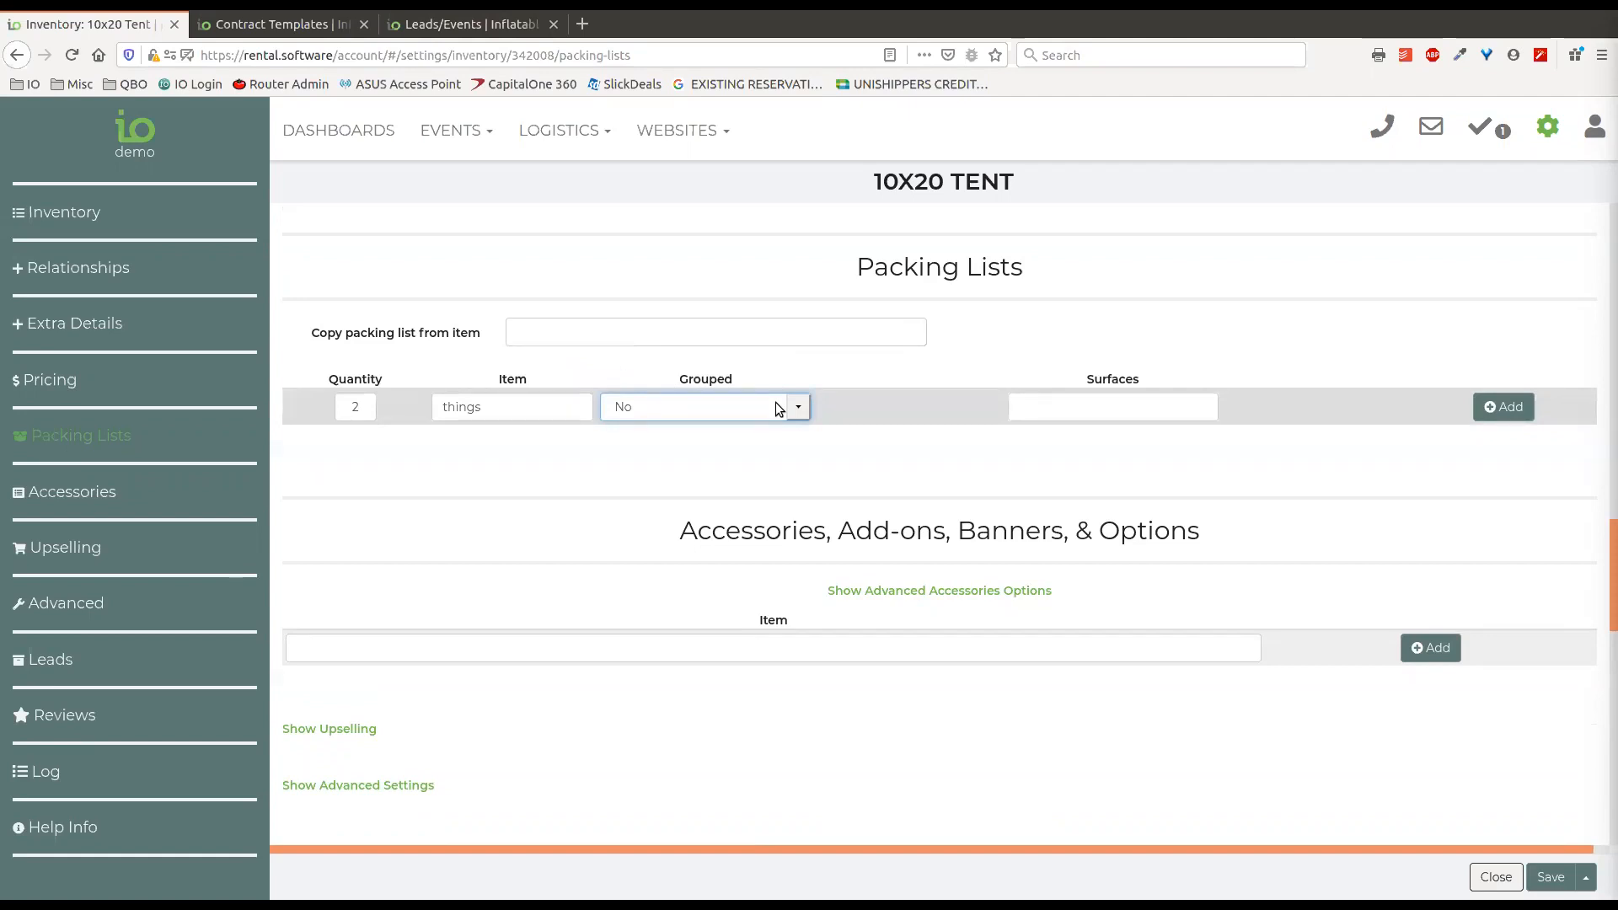
Assign the Pavement and Concrete surfaces to the "things" entry and add it to the packing list.
{"action": "left_click", "coordinate": [1055, 409]}
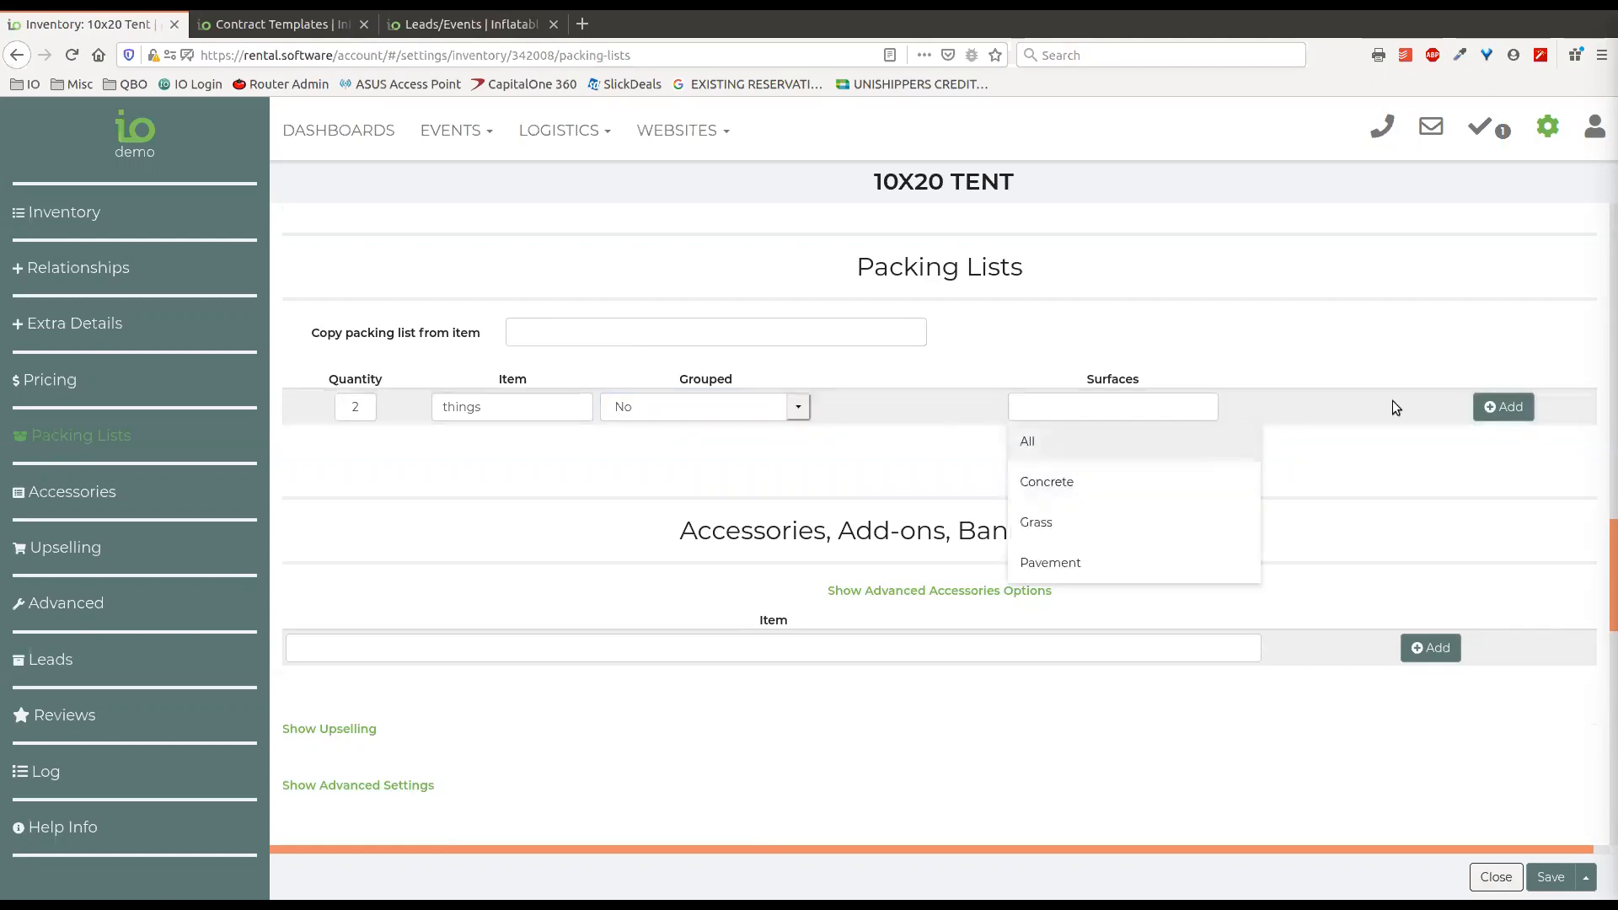
{"action": "left_click", "coordinate": [1281, 383]}
{"action": "left_click", "coordinate": [1076, 410]}
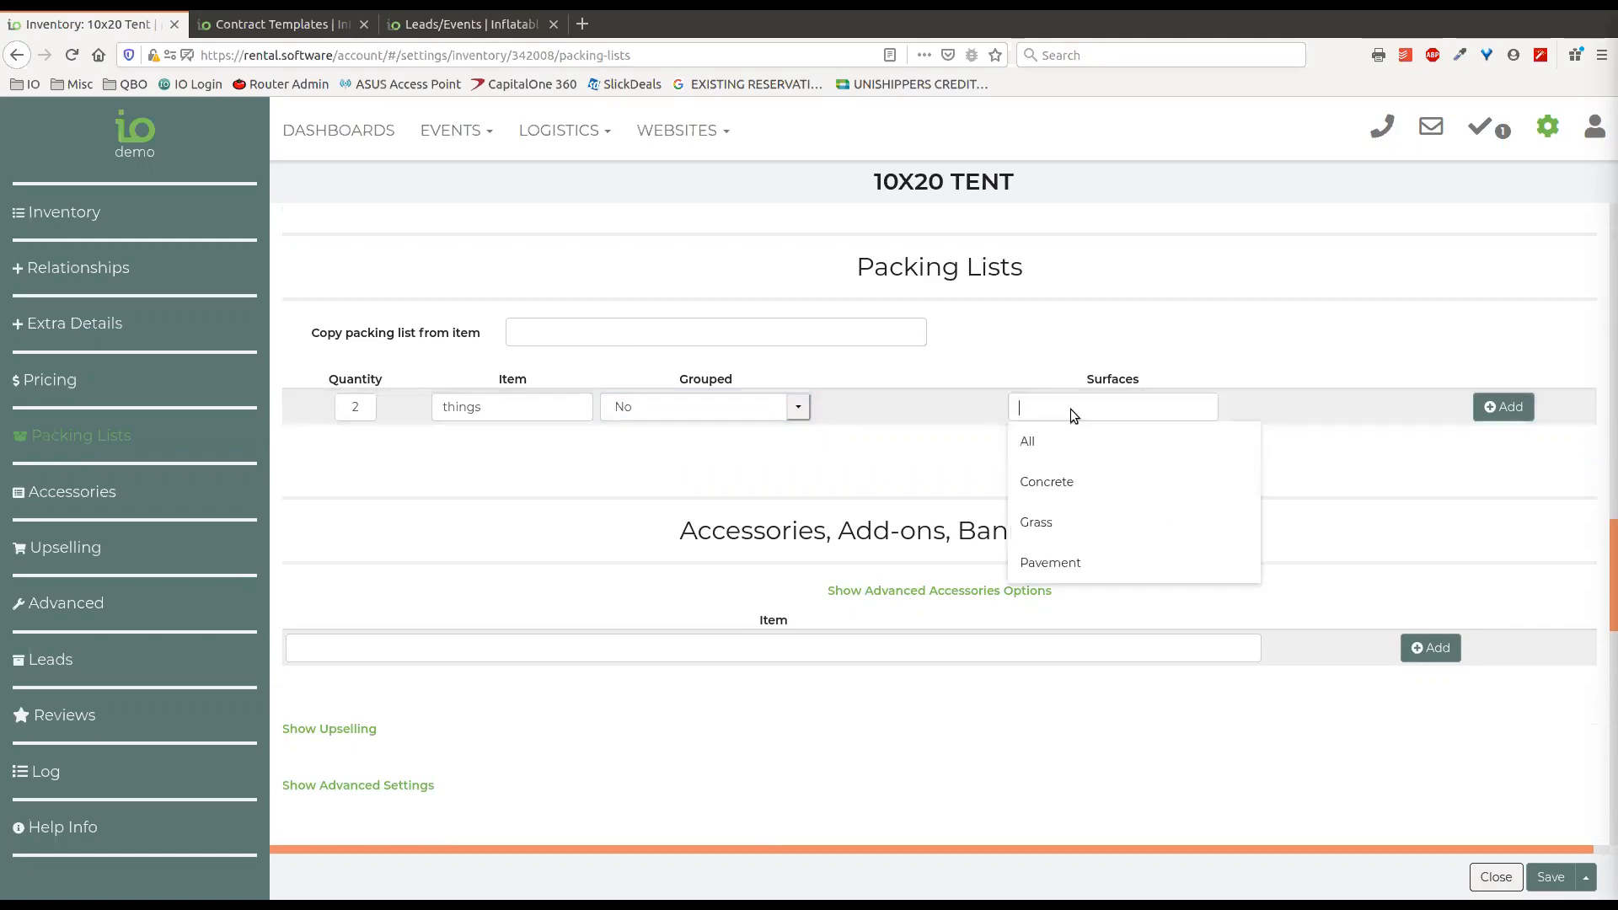
{"action": "left_click", "coordinate": [1073, 567]}
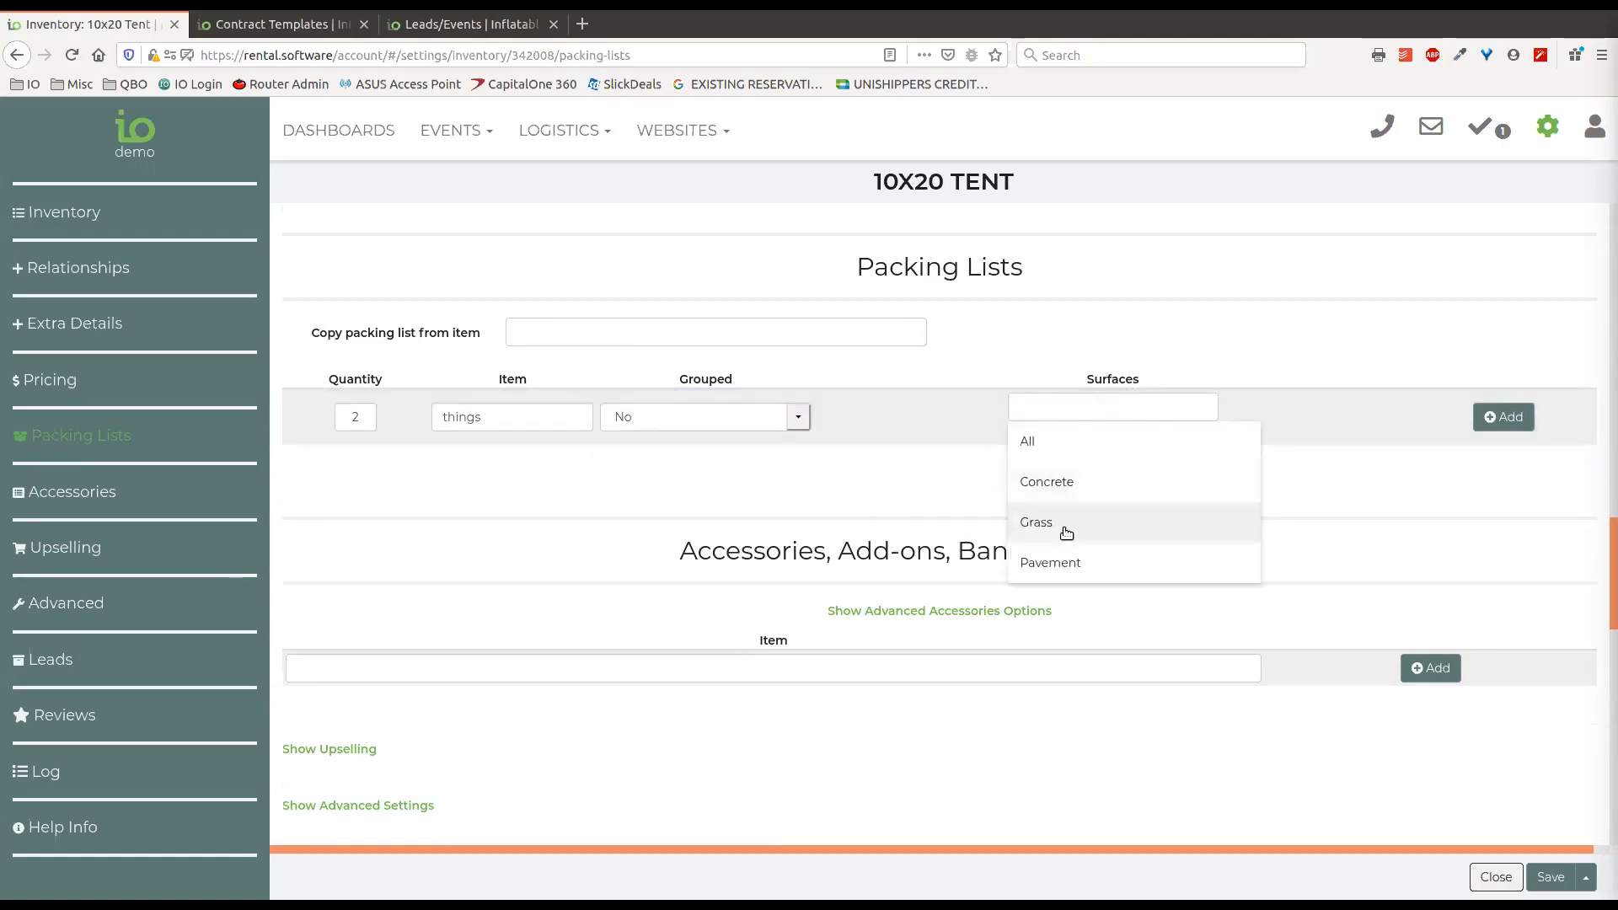
{"action": "left_click", "coordinate": [1069, 481]}
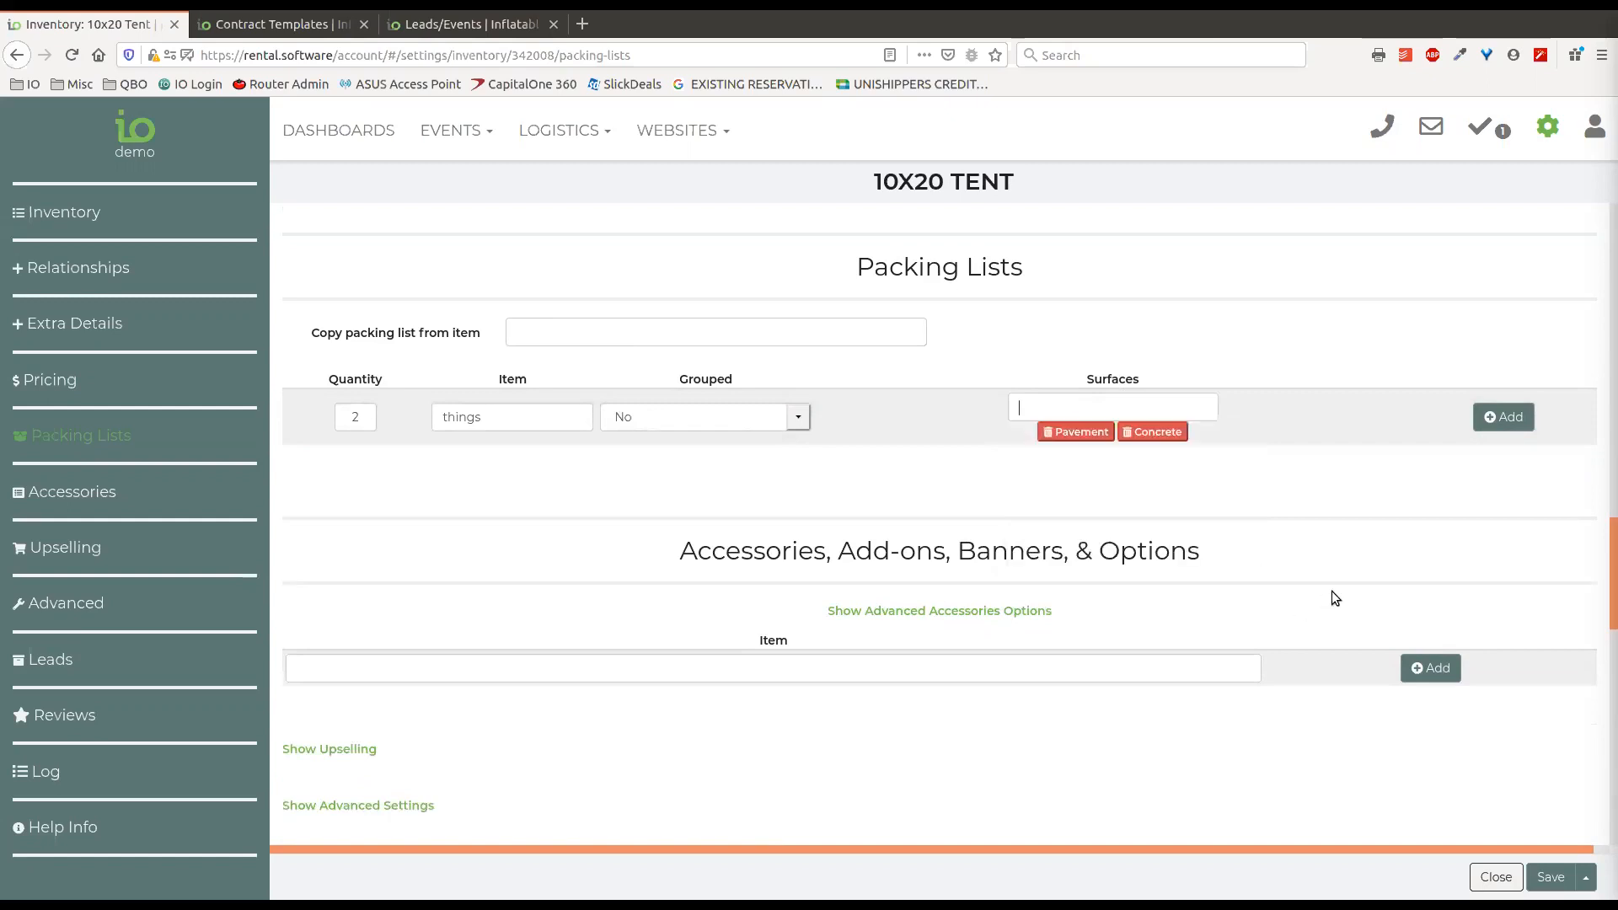
{"action": "left_click", "coordinate": [1393, 504]}
{"action": "left_click", "coordinate": [1492, 421]}
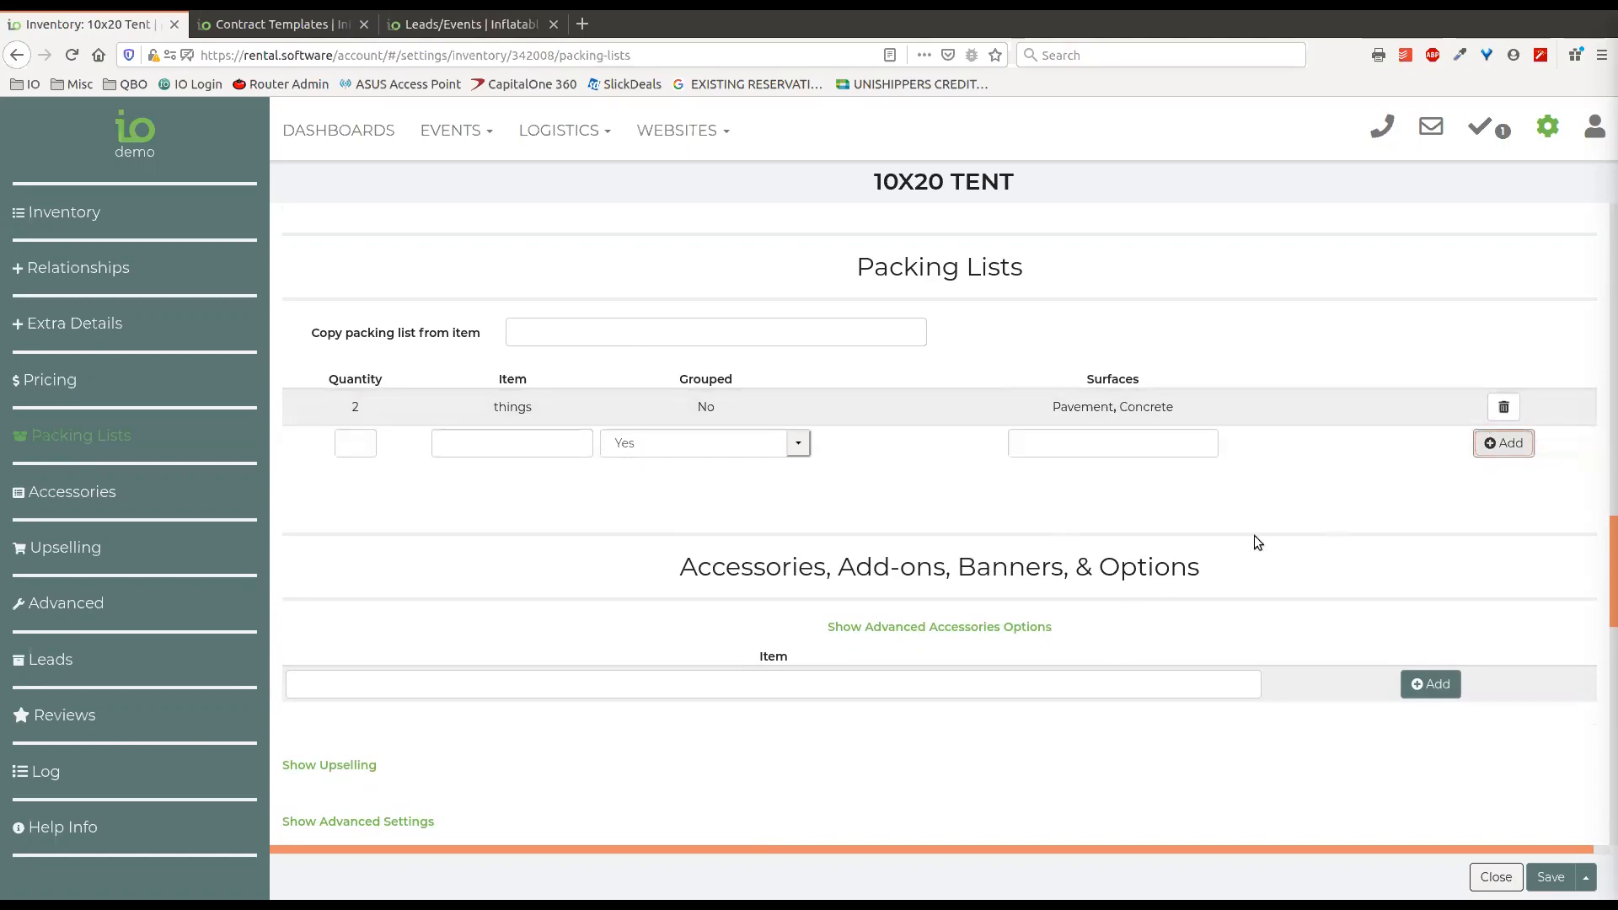
Search "supp" for an accessory and add Extra Servings/Supplies to the tent's accessories.
{"action": "scroll", "coordinate": [1170, 469], "scroll_direction": "down", "scroll_amount": 3}
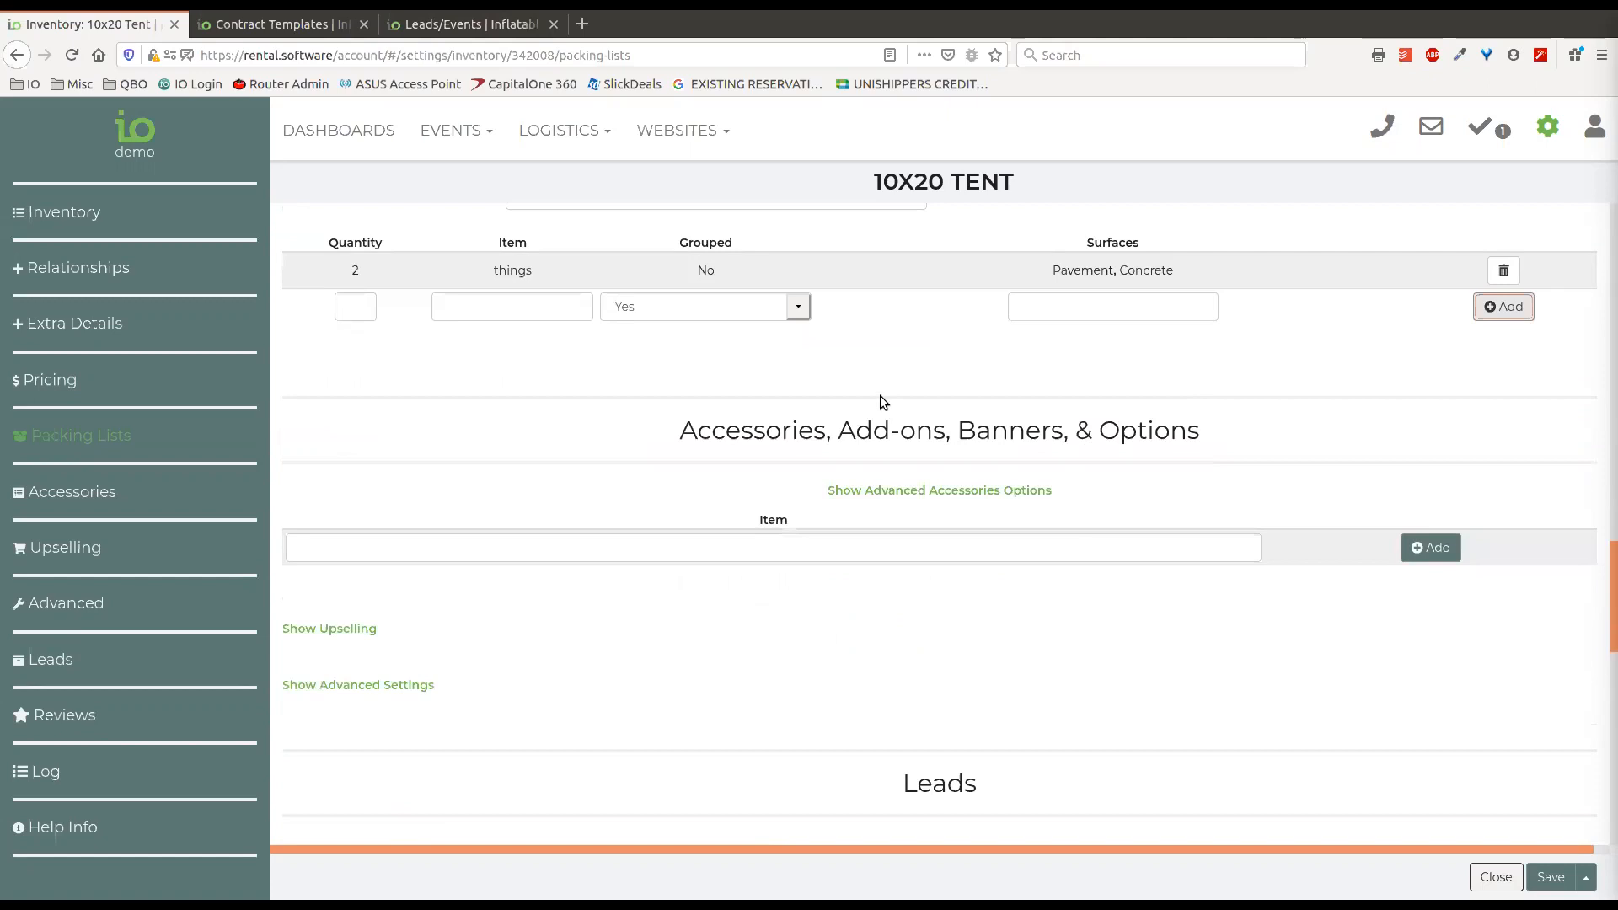
{"action": "scroll", "coordinate": [679, 410], "scroll_direction": "down", "scroll_amount": 2}
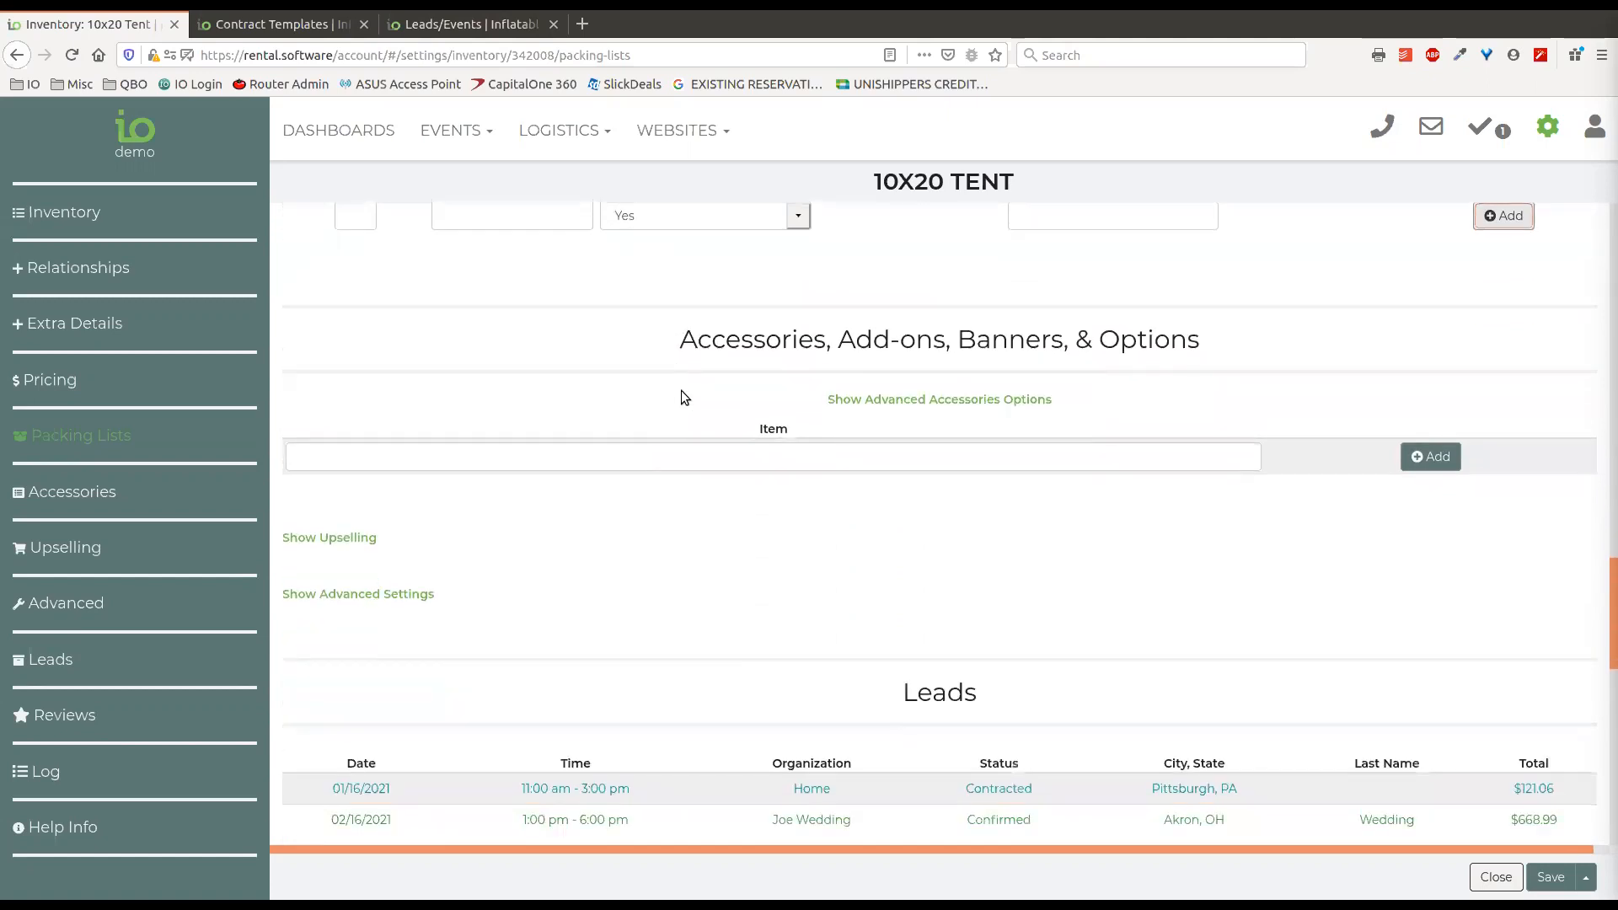
{"action": "scroll", "coordinate": [675, 318], "scroll_direction": "down", "scroll_amount": 1}
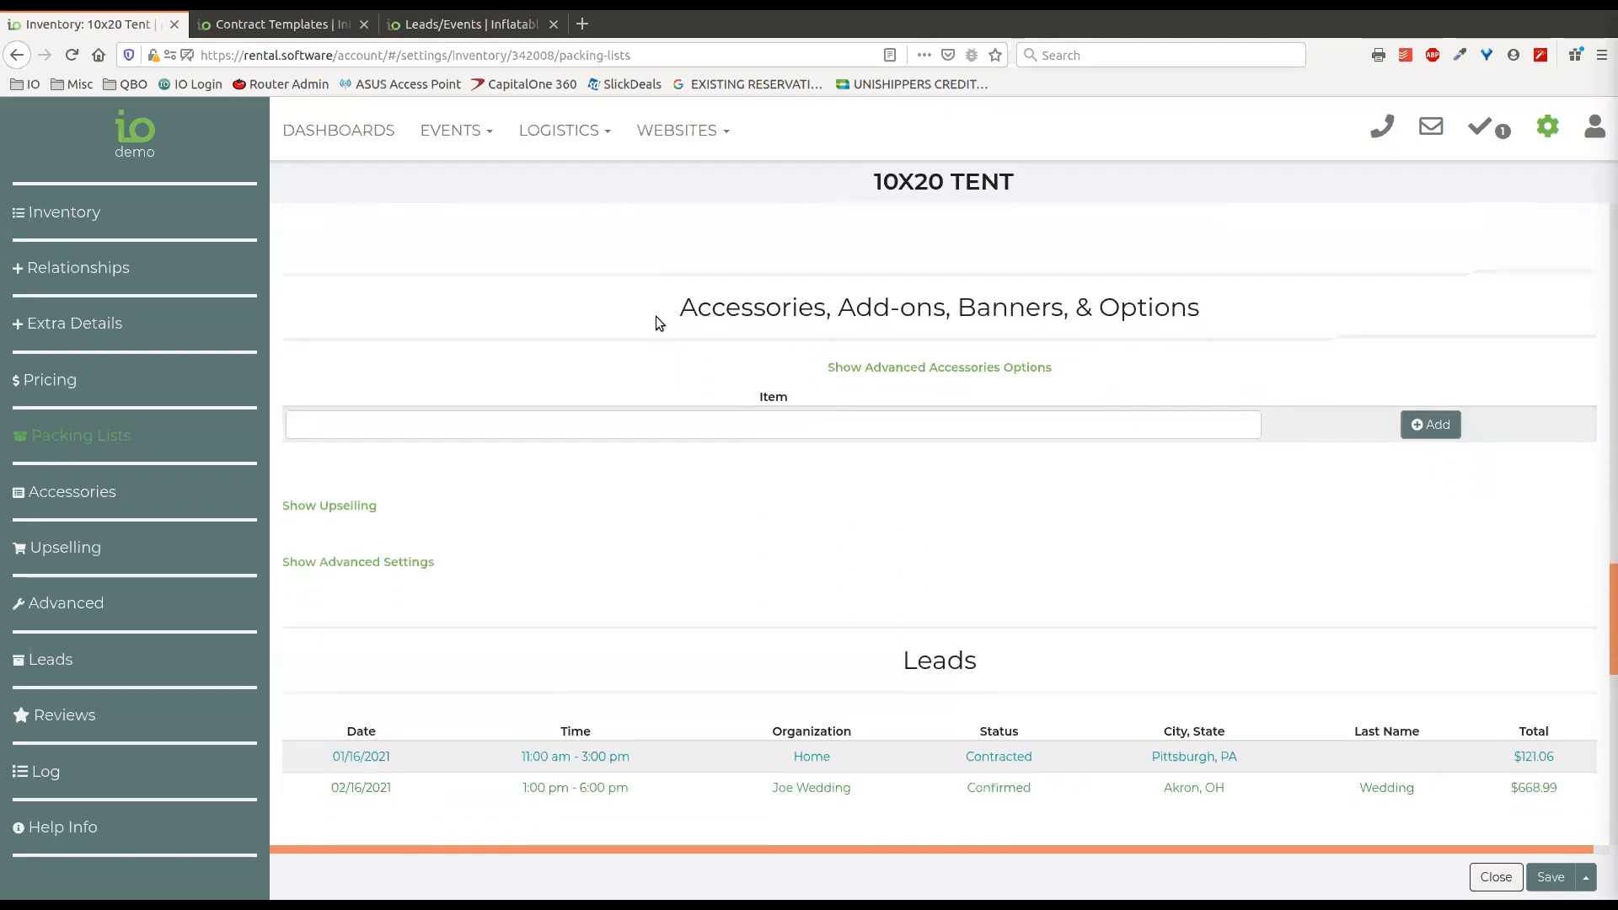
{"action": "left_click", "coordinate": [979, 411]}
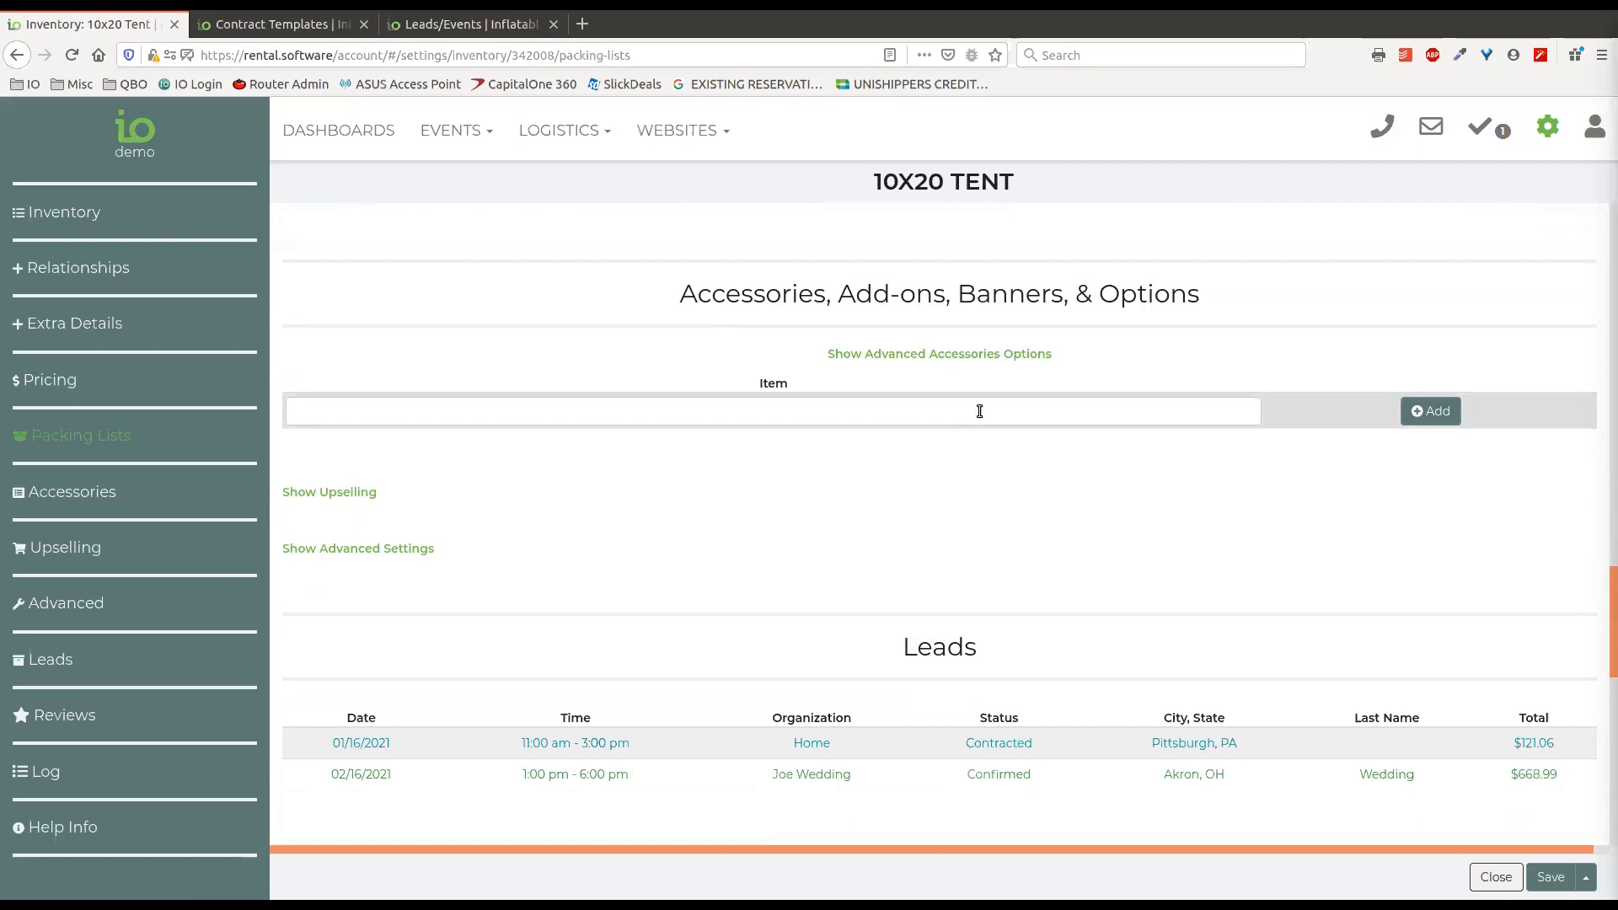
{"action": "type", "text": "supp"}
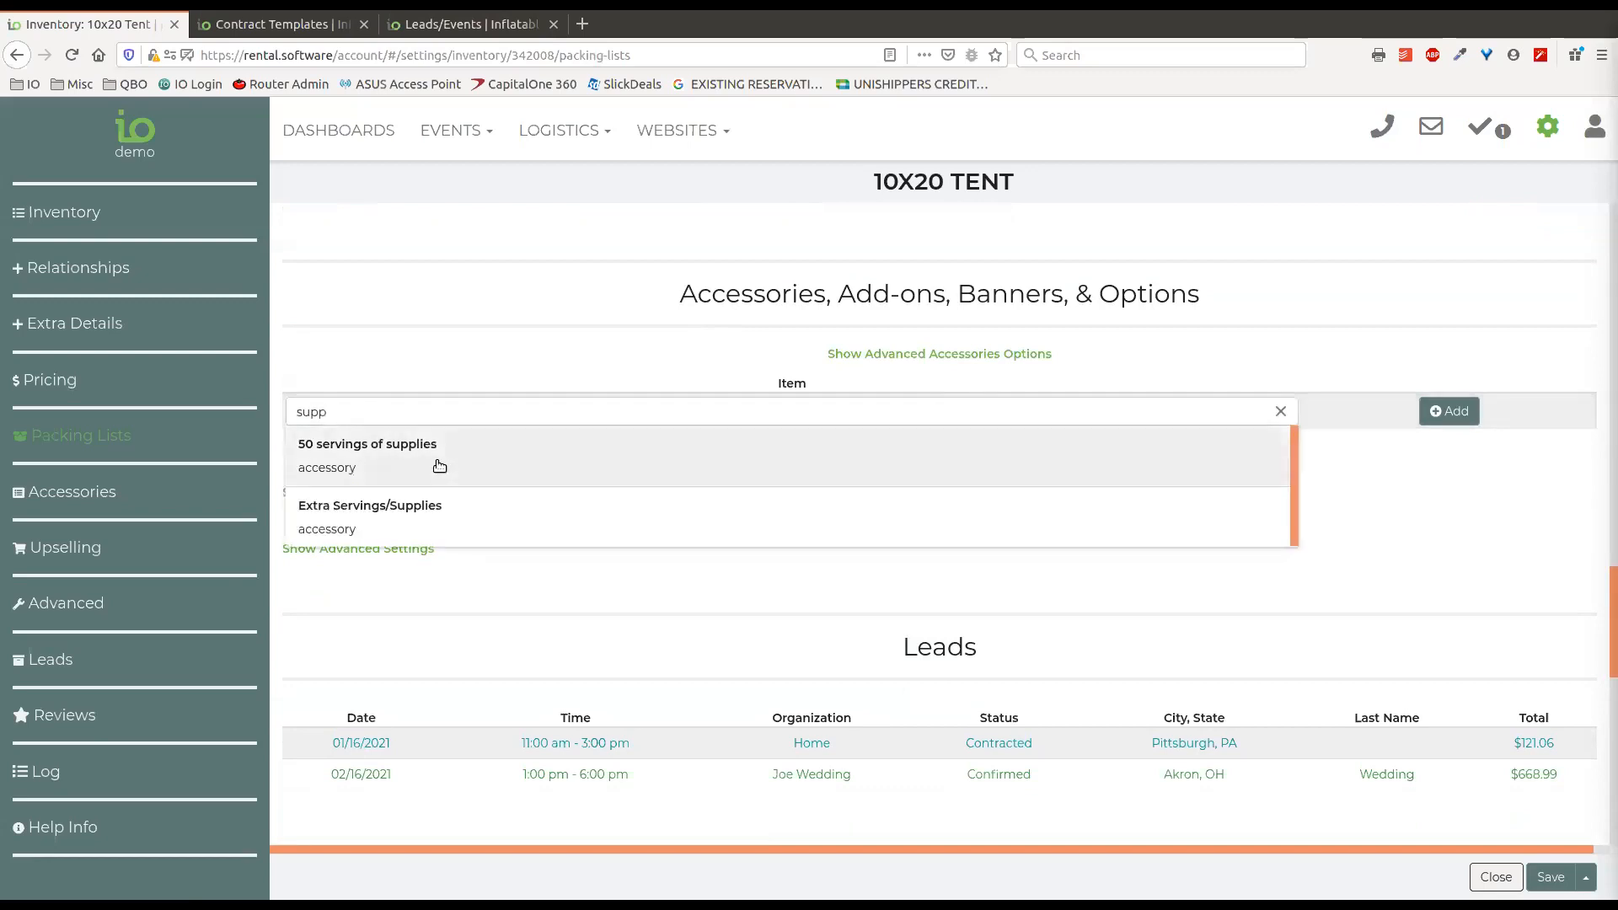
{"action": "left_click", "coordinate": [454, 517]}
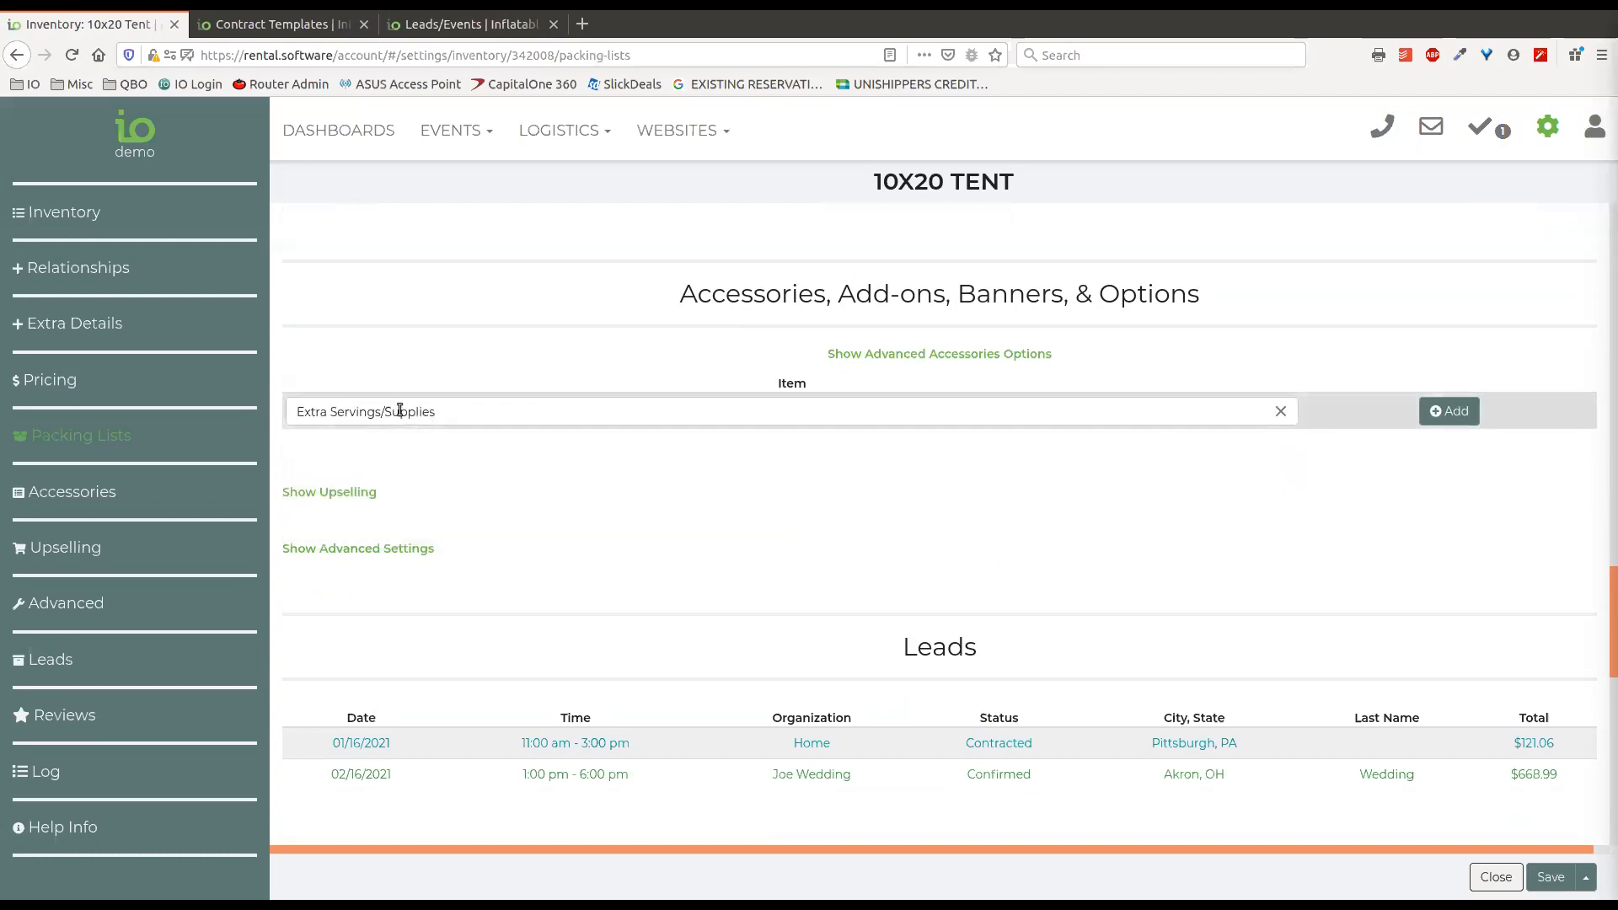
{"action": "left_click", "coordinate": [1430, 413]}
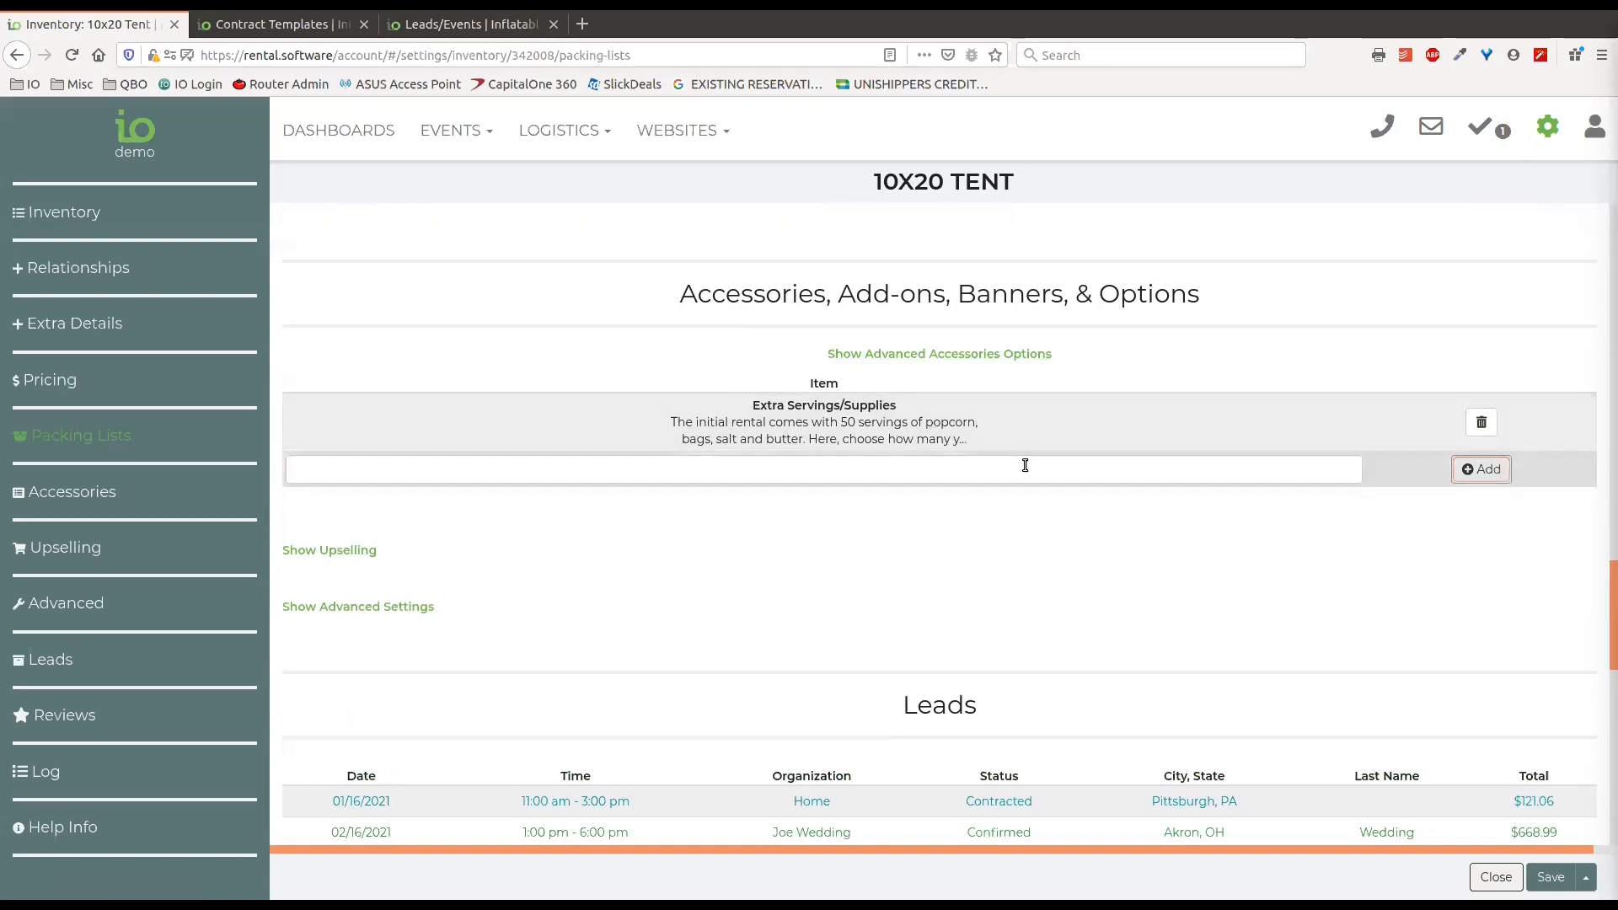
Show the advanced accessories options and examine the name, image and description of the Extra Servings/Supplies accessory.
{"action": "left_click", "coordinate": [921, 356]}
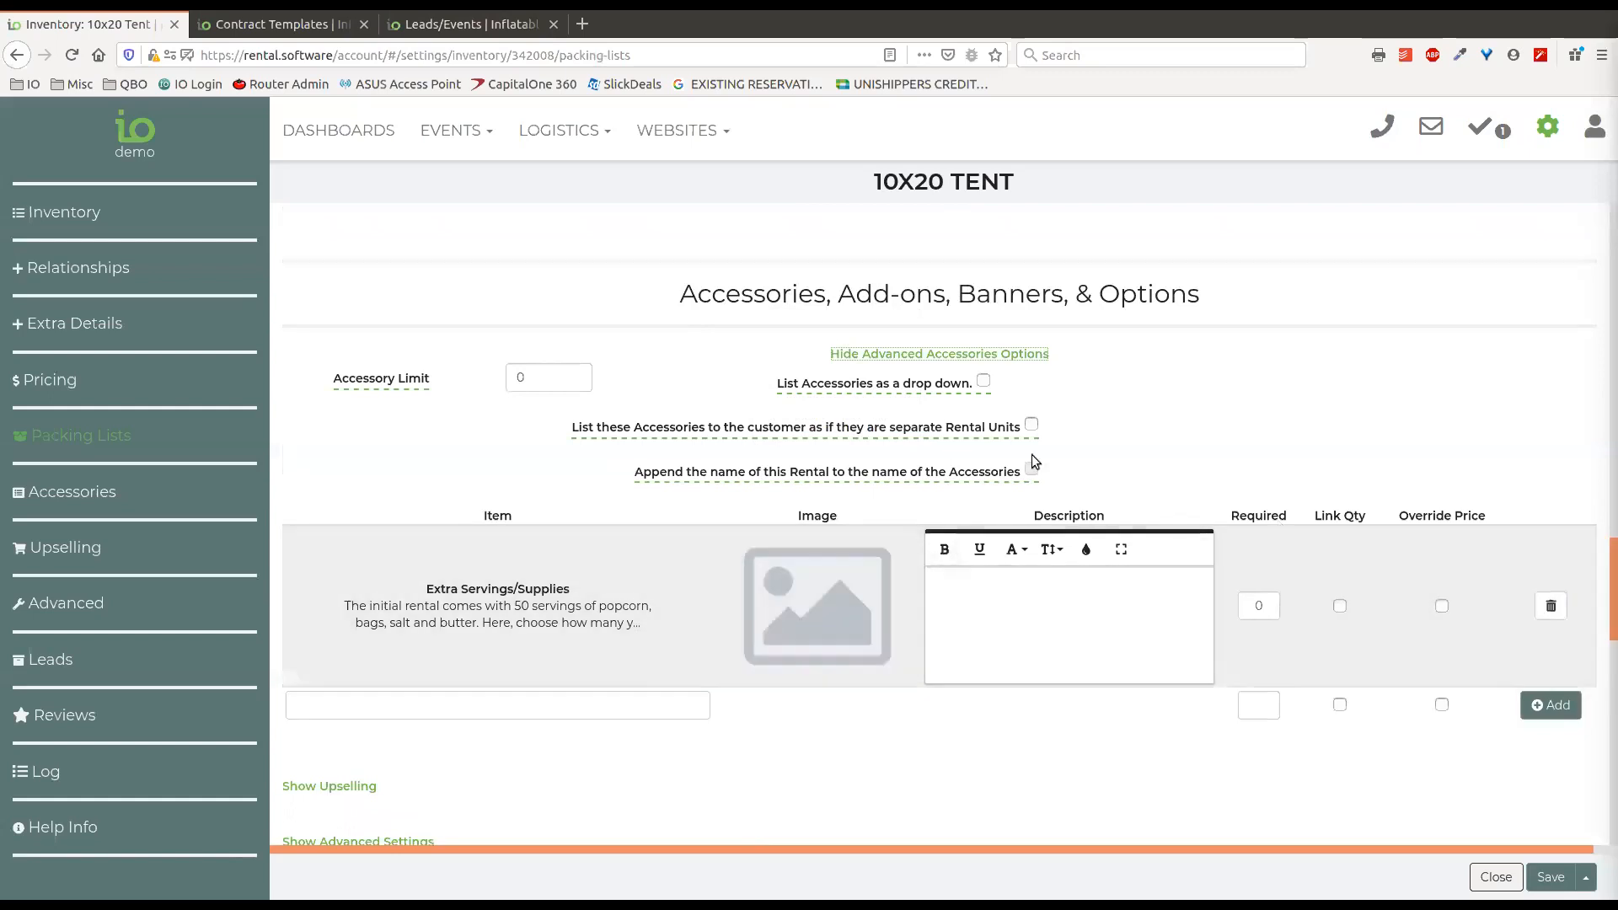
{"action": "scroll", "coordinate": [849, 600], "scroll_direction": "down", "scroll_amount": 2}
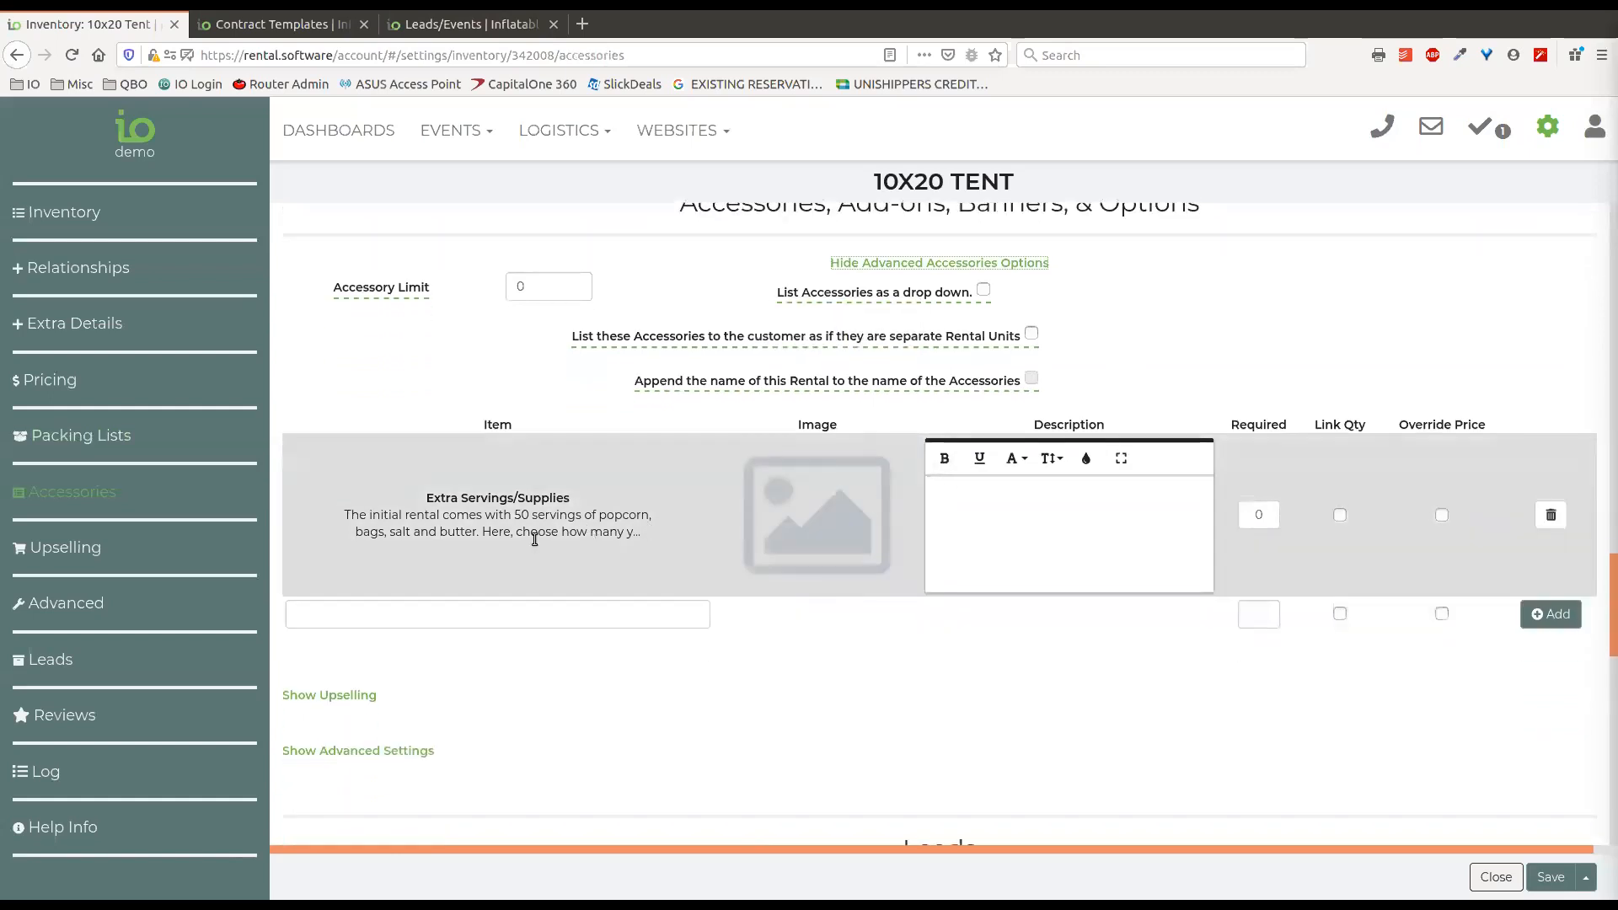
{"action": "mouse_move", "coordinate": [830, 523]}
{"action": "left_click_drag", "start_coordinate": [571, 499], "coordinate": [426, 499]}
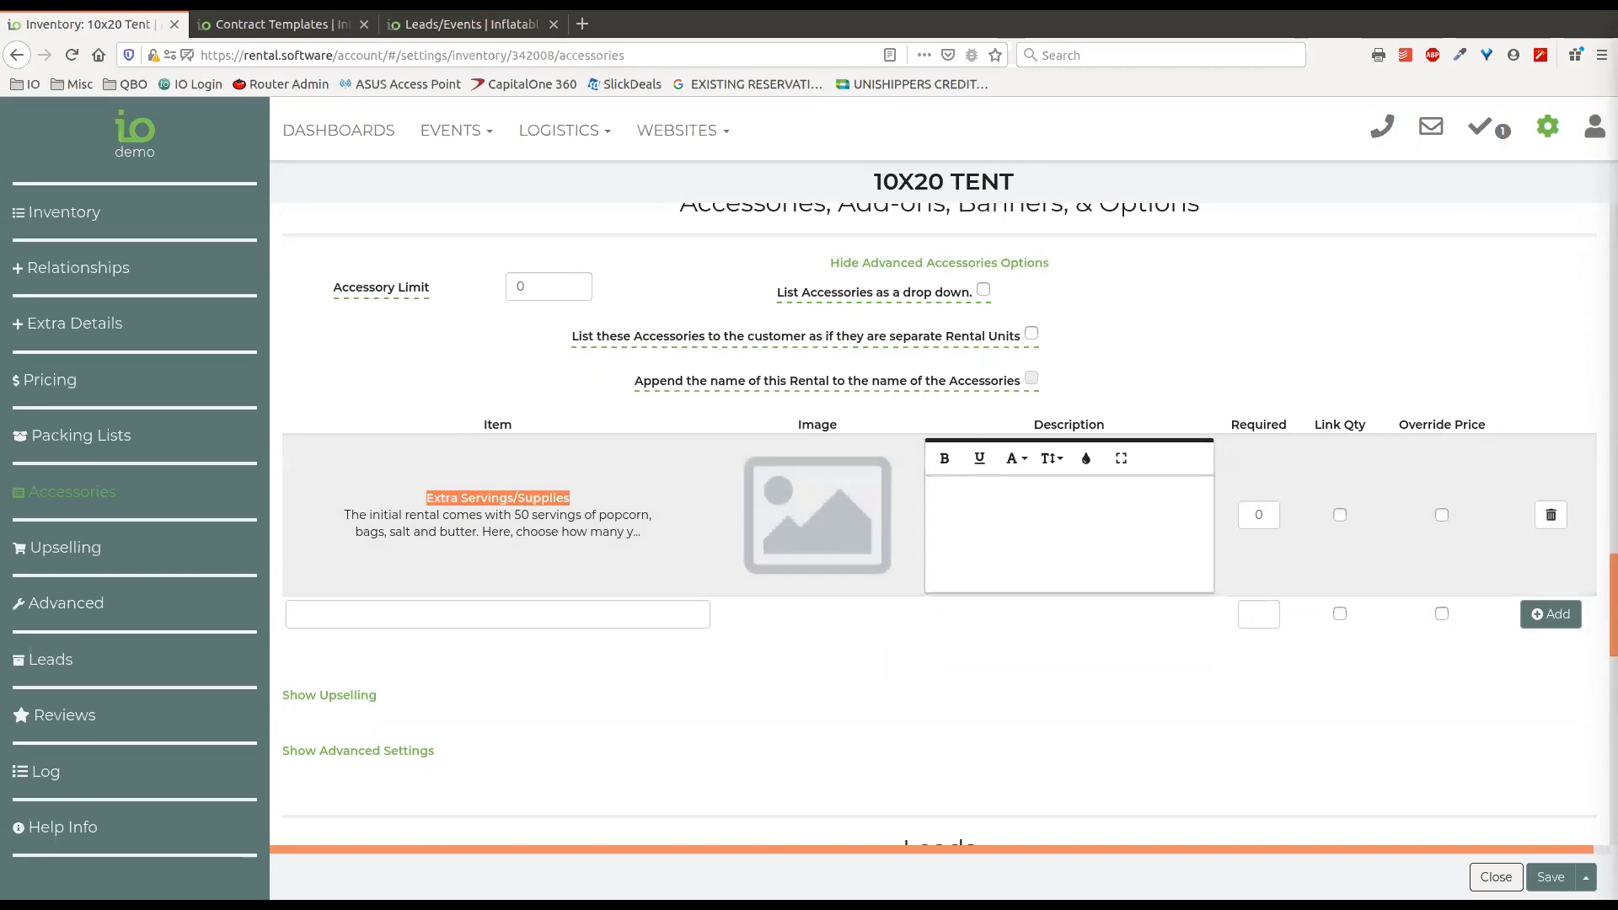
{"action": "mouse_move", "coordinate": [842, 503]}
{"action": "left_click_drag", "start_coordinate": [1018, 181], "coordinate": [863, 192]}
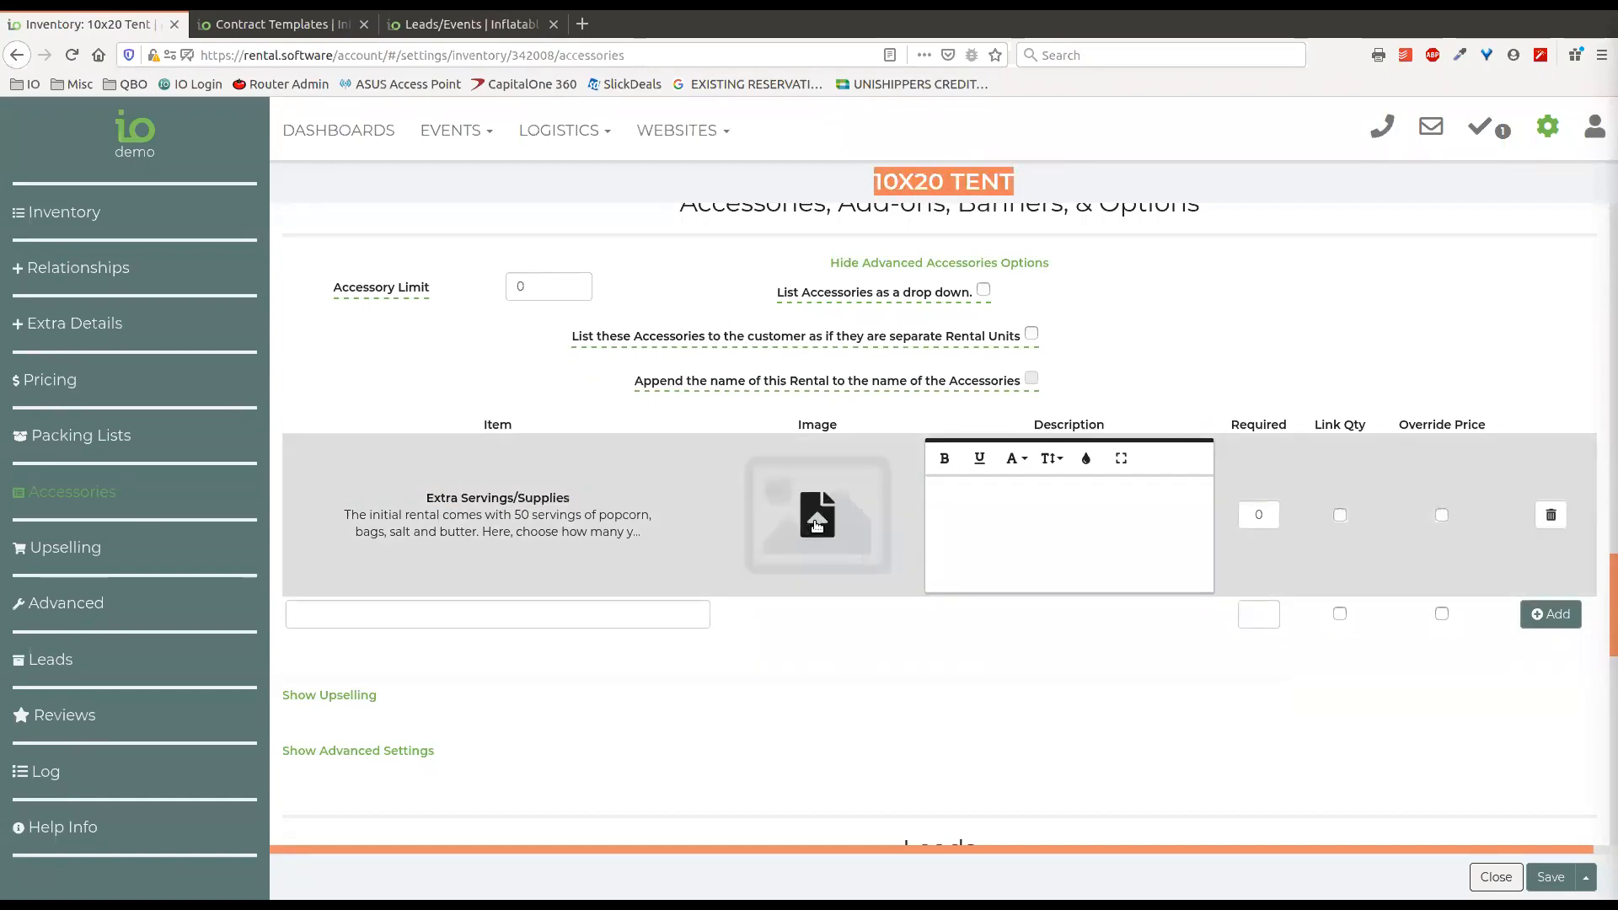
{"action": "left_click", "coordinate": [1027, 526]}
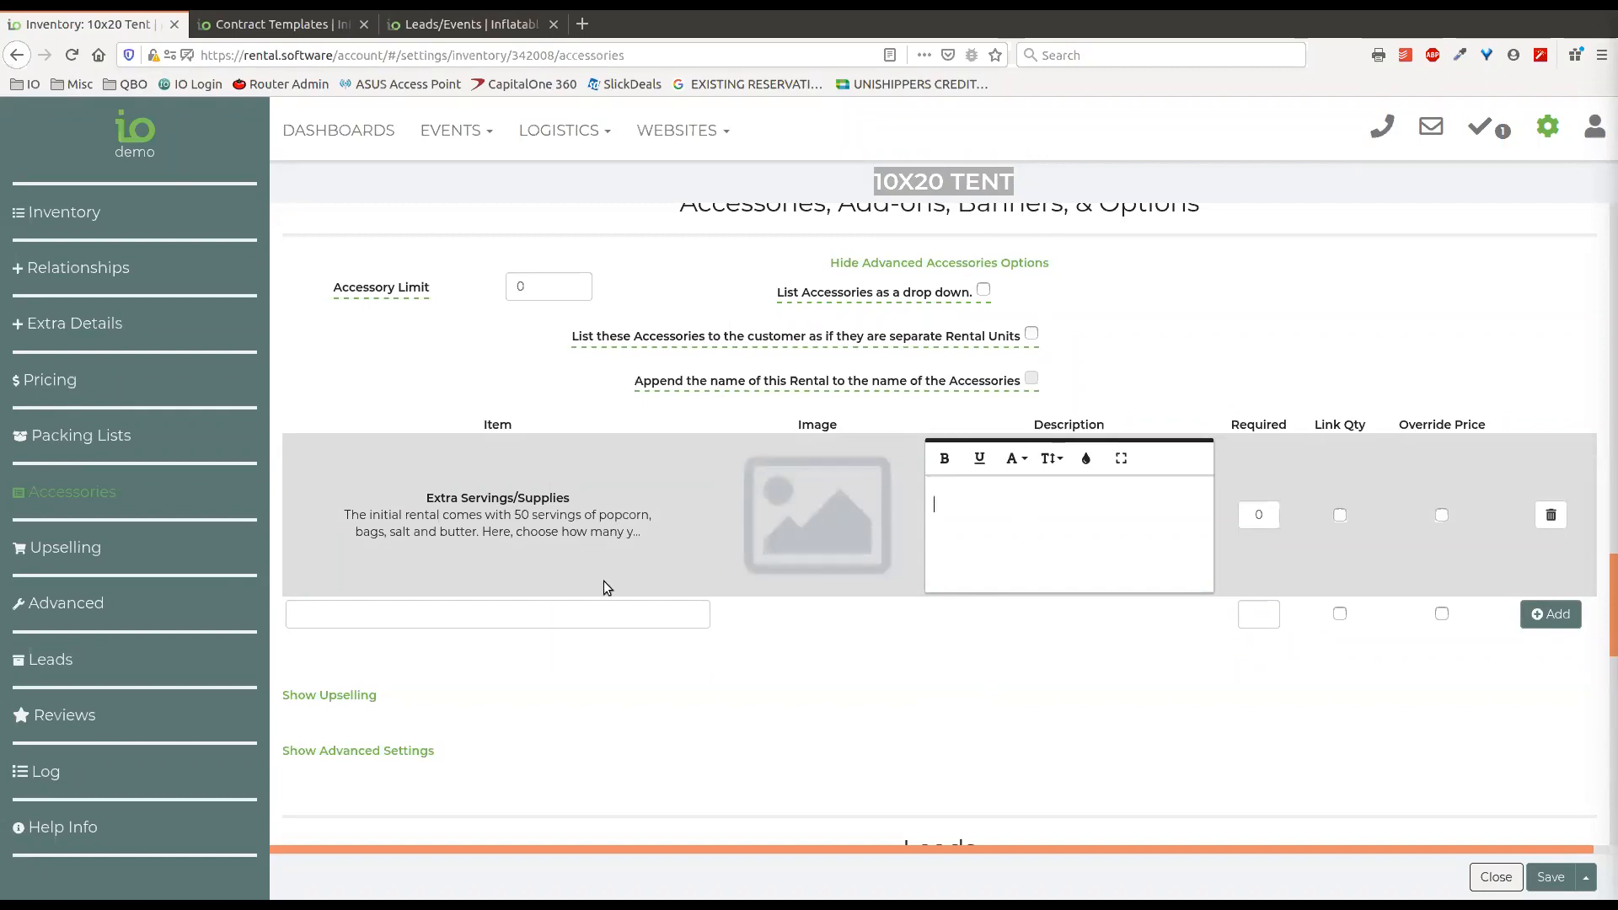
Replace the Extra Servings/Supplies accessory with All-Sport Bouncer, found by searching "boun".
{"action": "left_click", "coordinate": [1551, 515]}
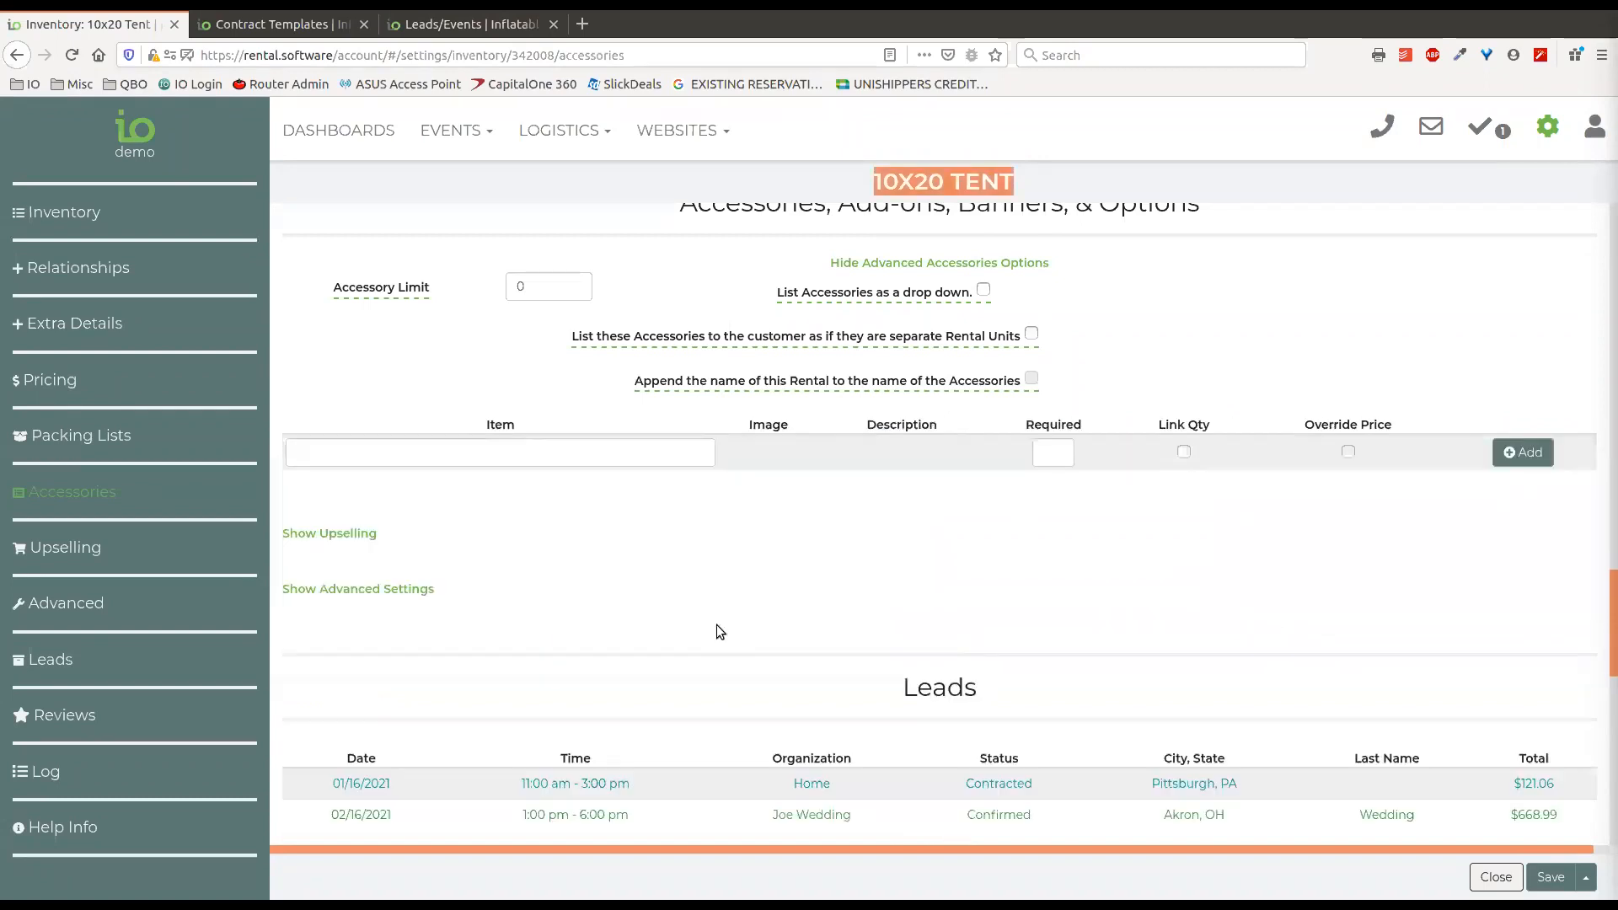
{"action": "left_click", "coordinate": [561, 456]}
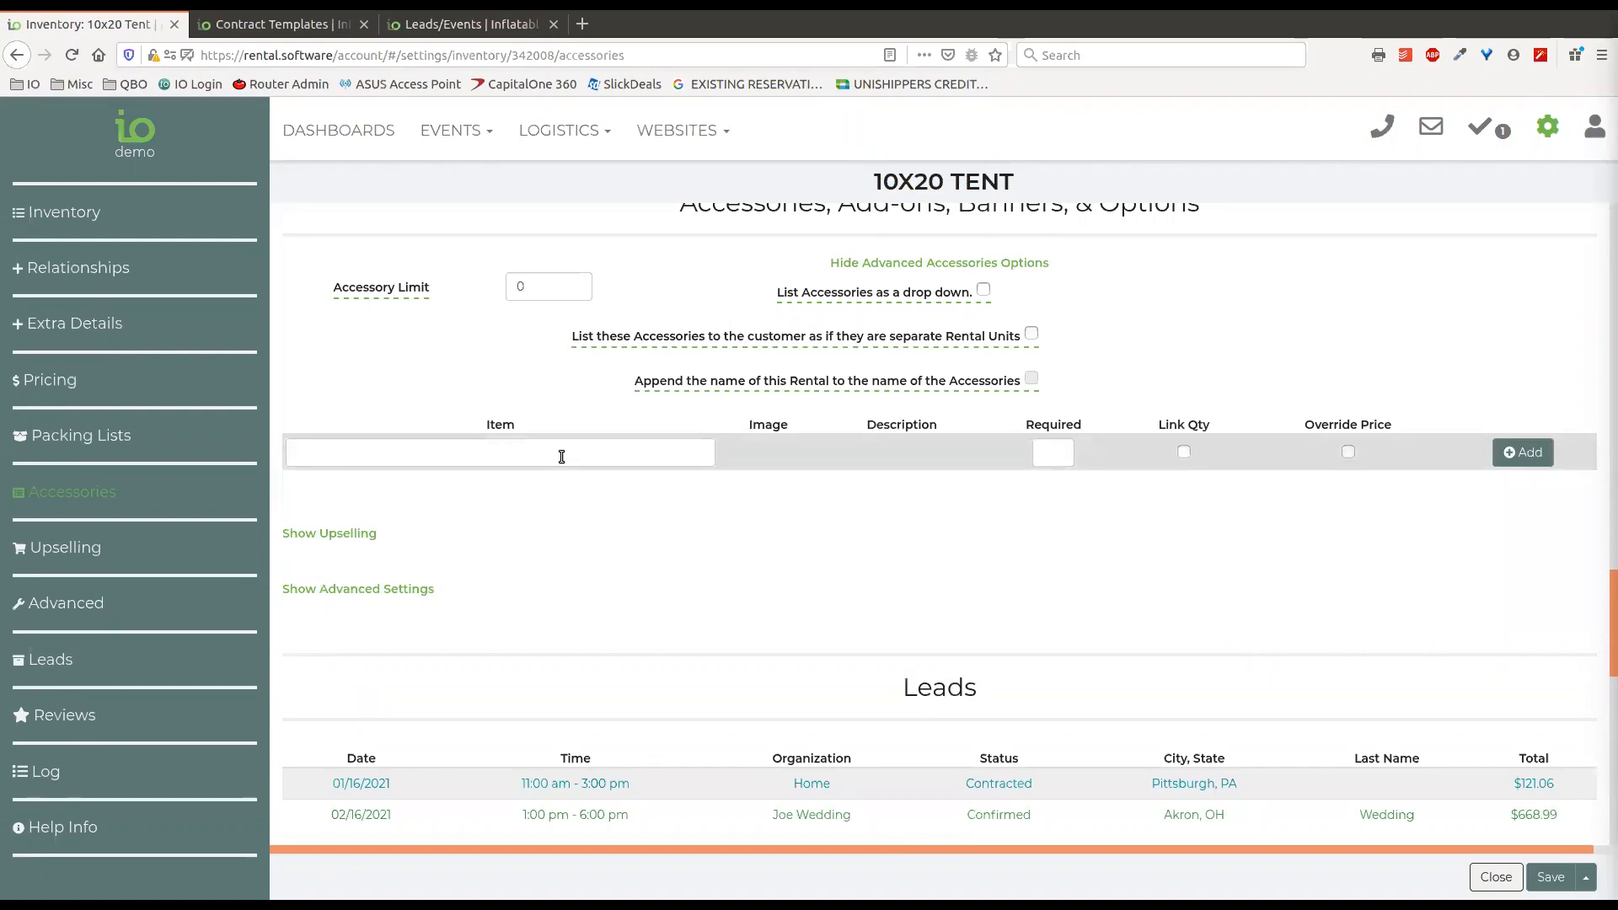
{"action": "type", "text": "boun"}
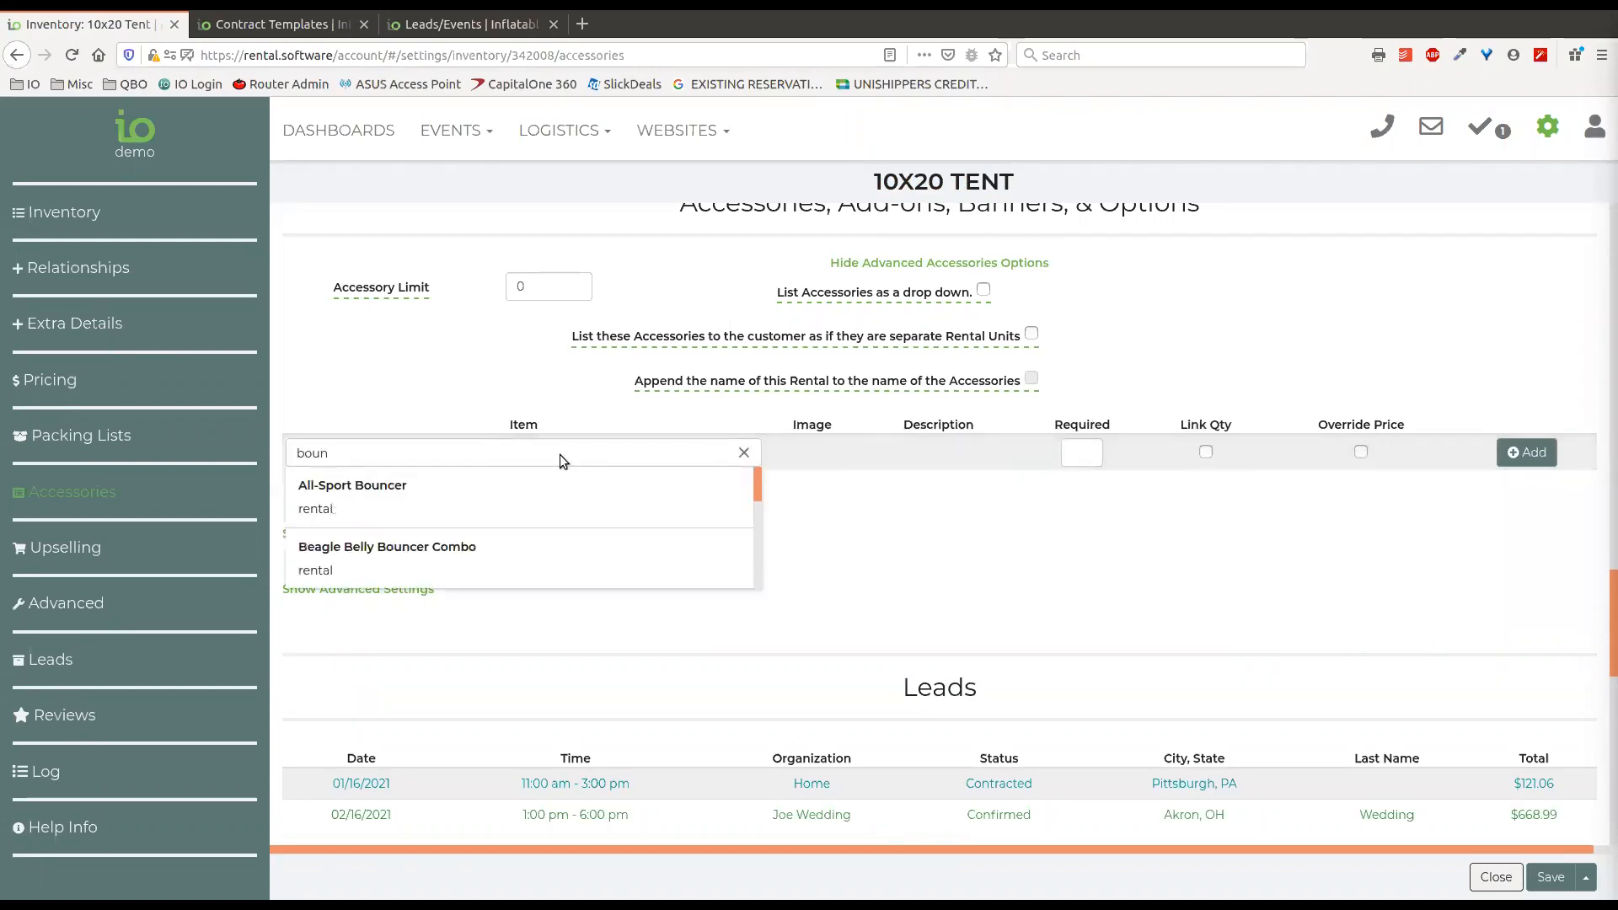
{"action": "left_click", "coordinate": [508, 497]}
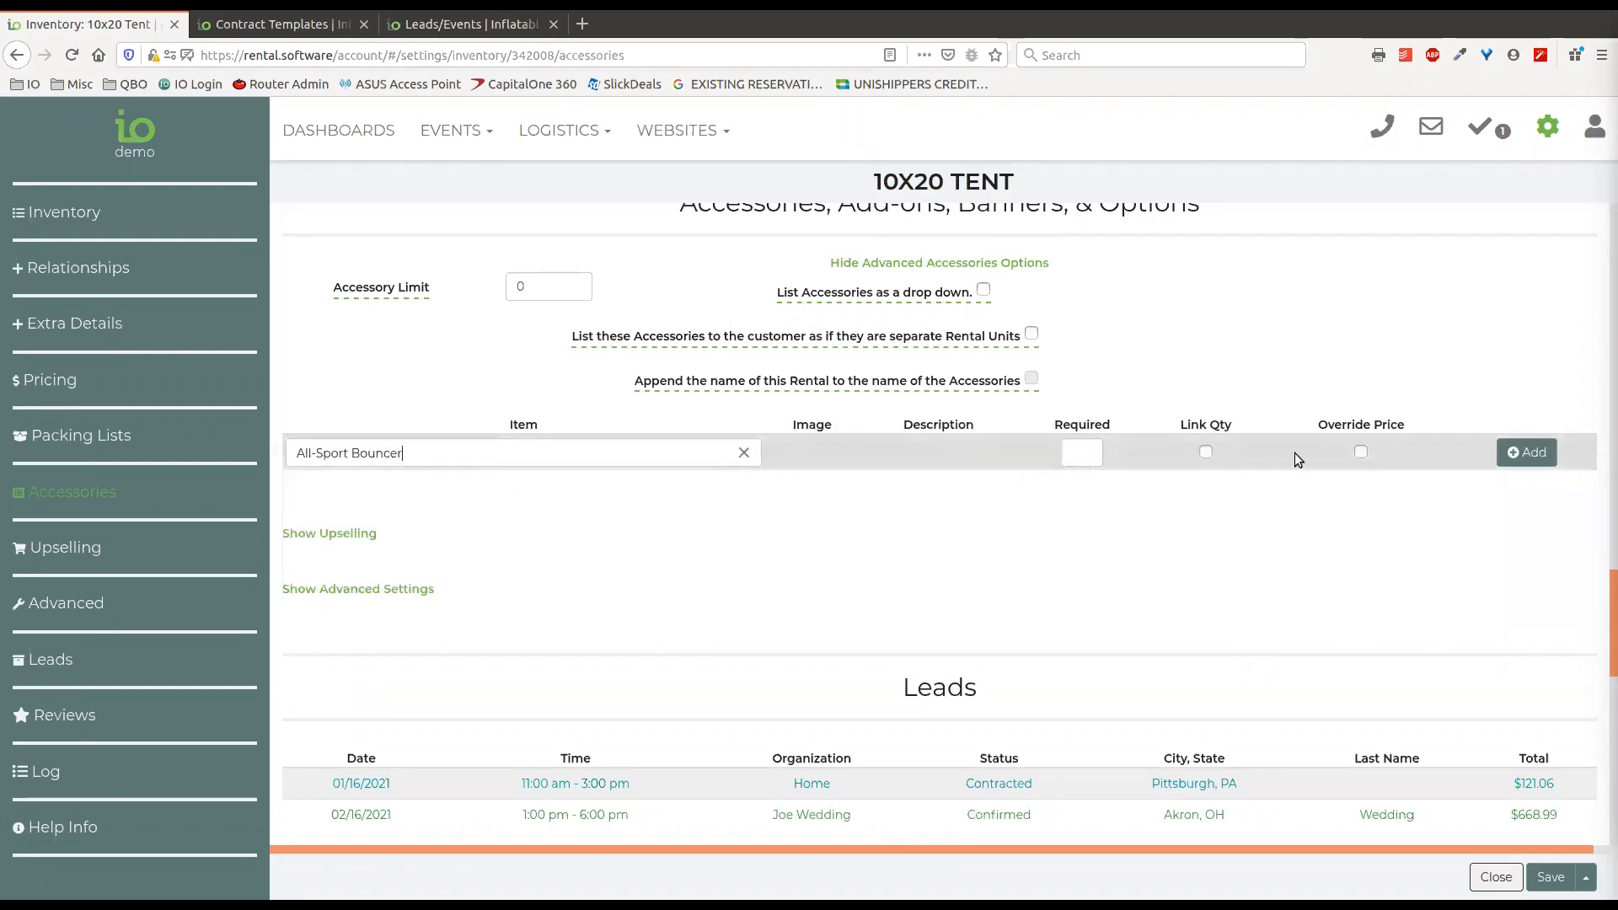
{"action": "left_click", "coordinate": [1535, 453]}
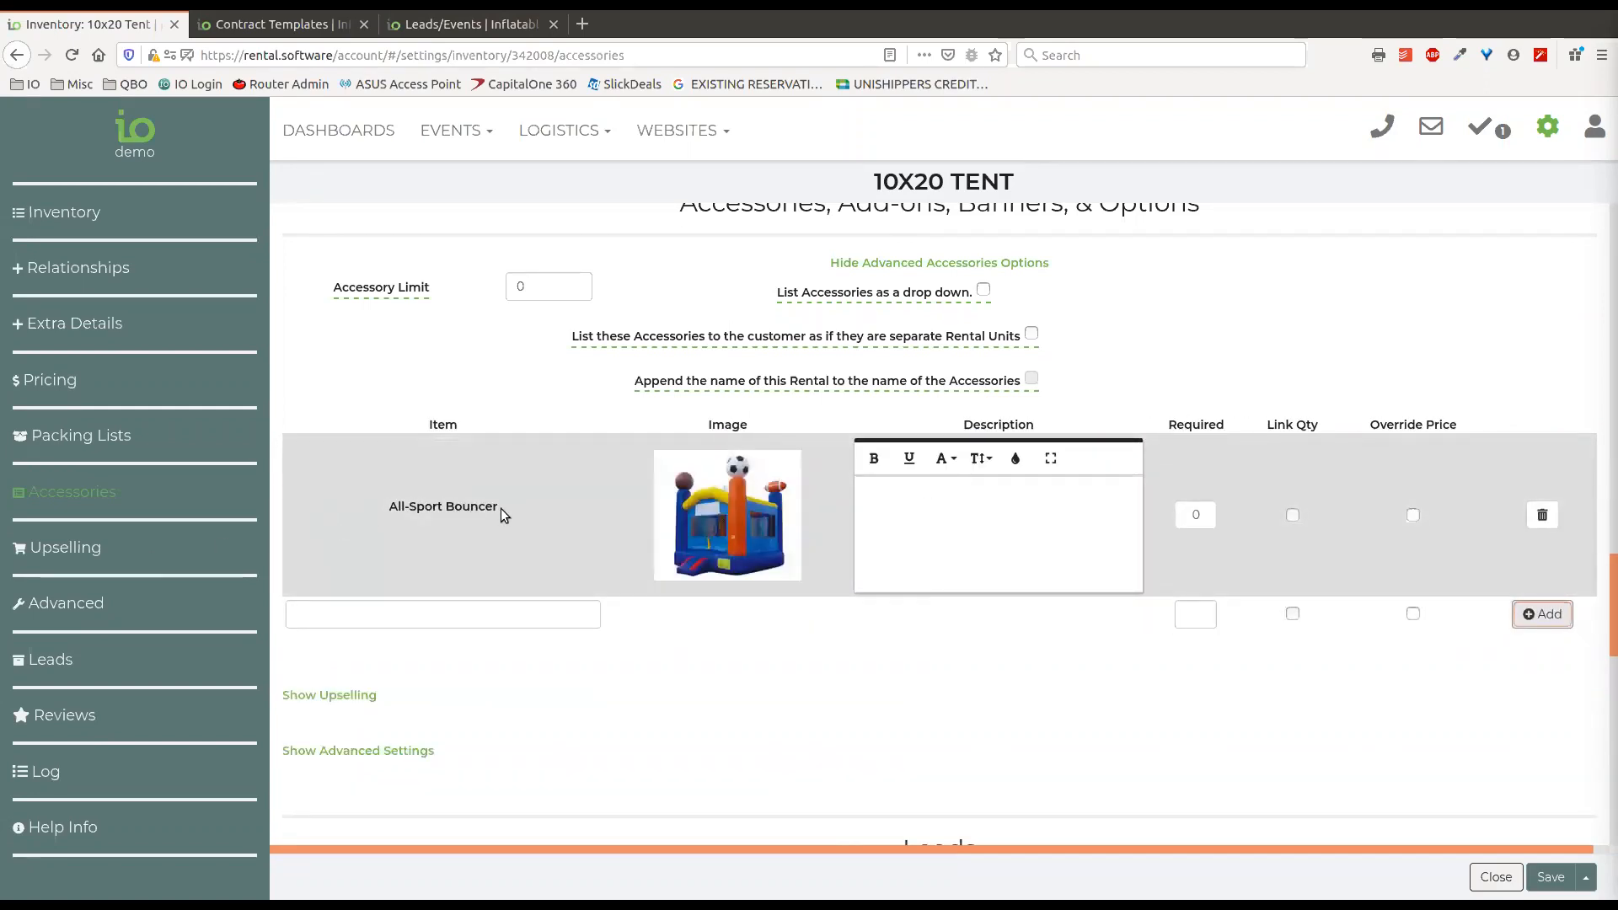
Examine the name, image and description fields of the All-Sport Bouncer accessory.
{"action": "left_click_drag", "start_coordinate": [389, 509], "coordinate": [501, 509]}
{"action": "left_click", "coordinate": [582, 469]}
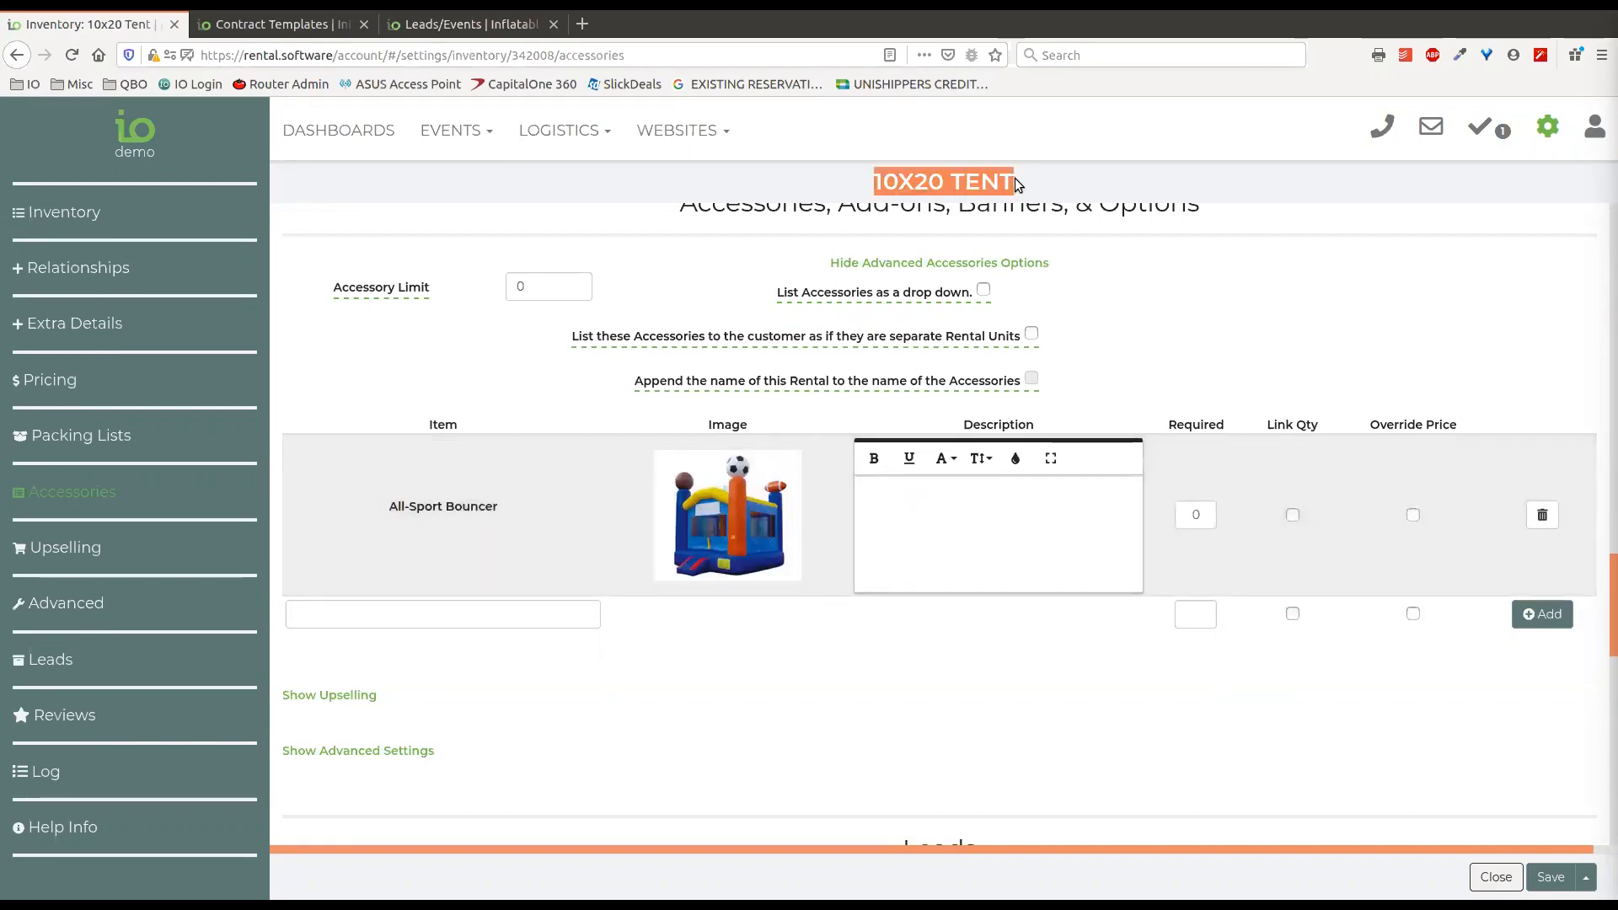
{"action": "mouse_move", "coordinate": [745, 526]}
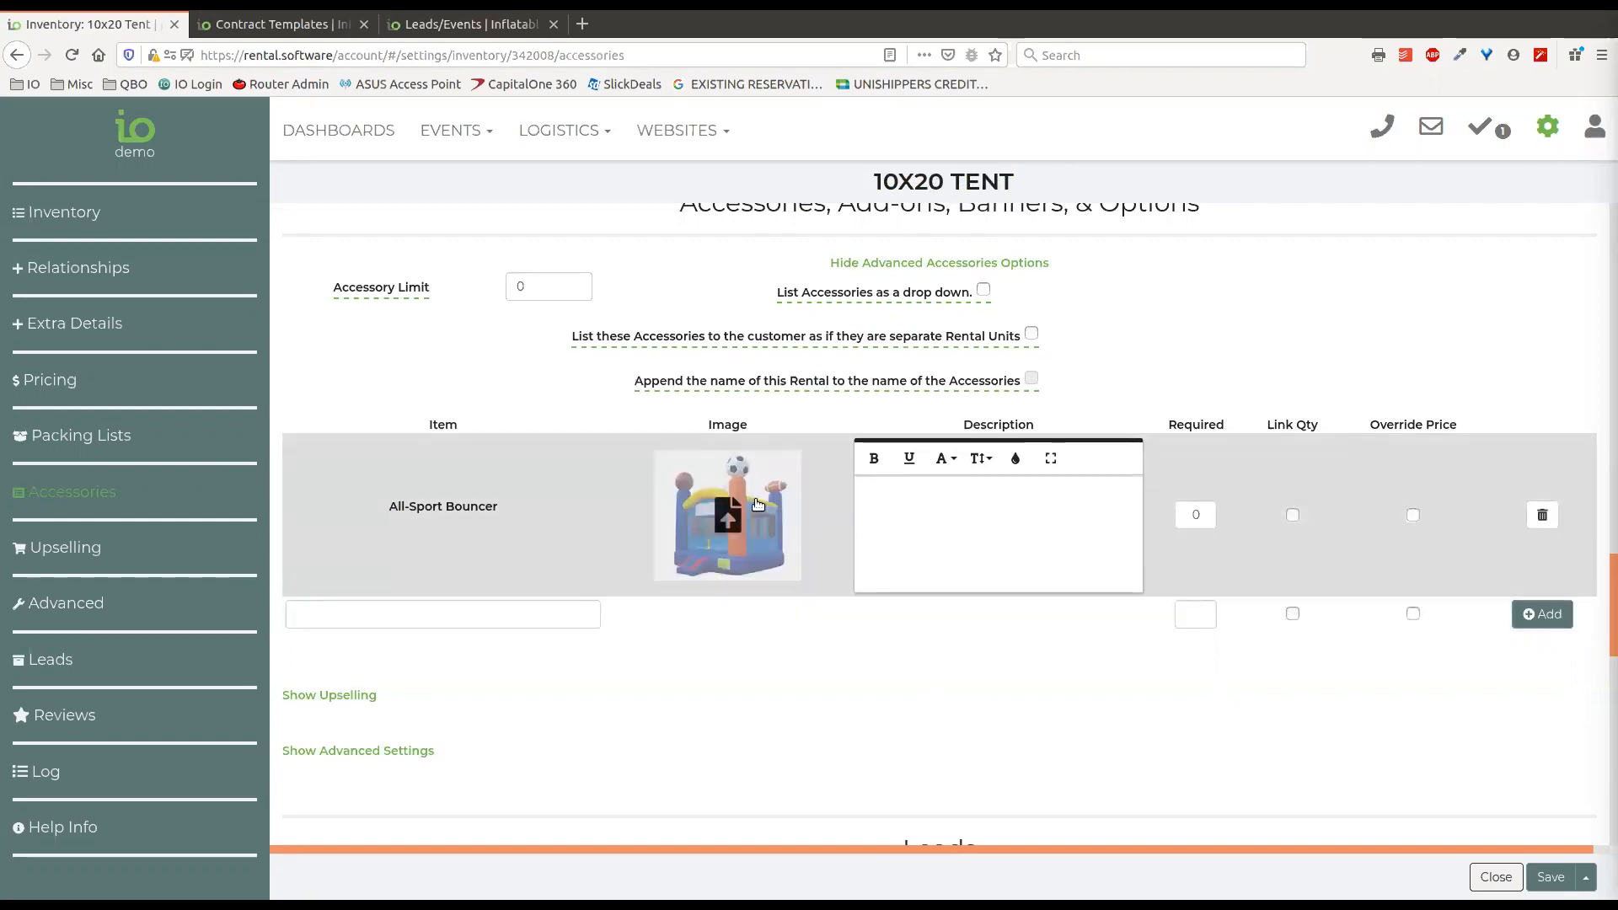
{"action": "left_click_drag", "start_coordinate": [498, 511], "coordinate": [360, 513]}
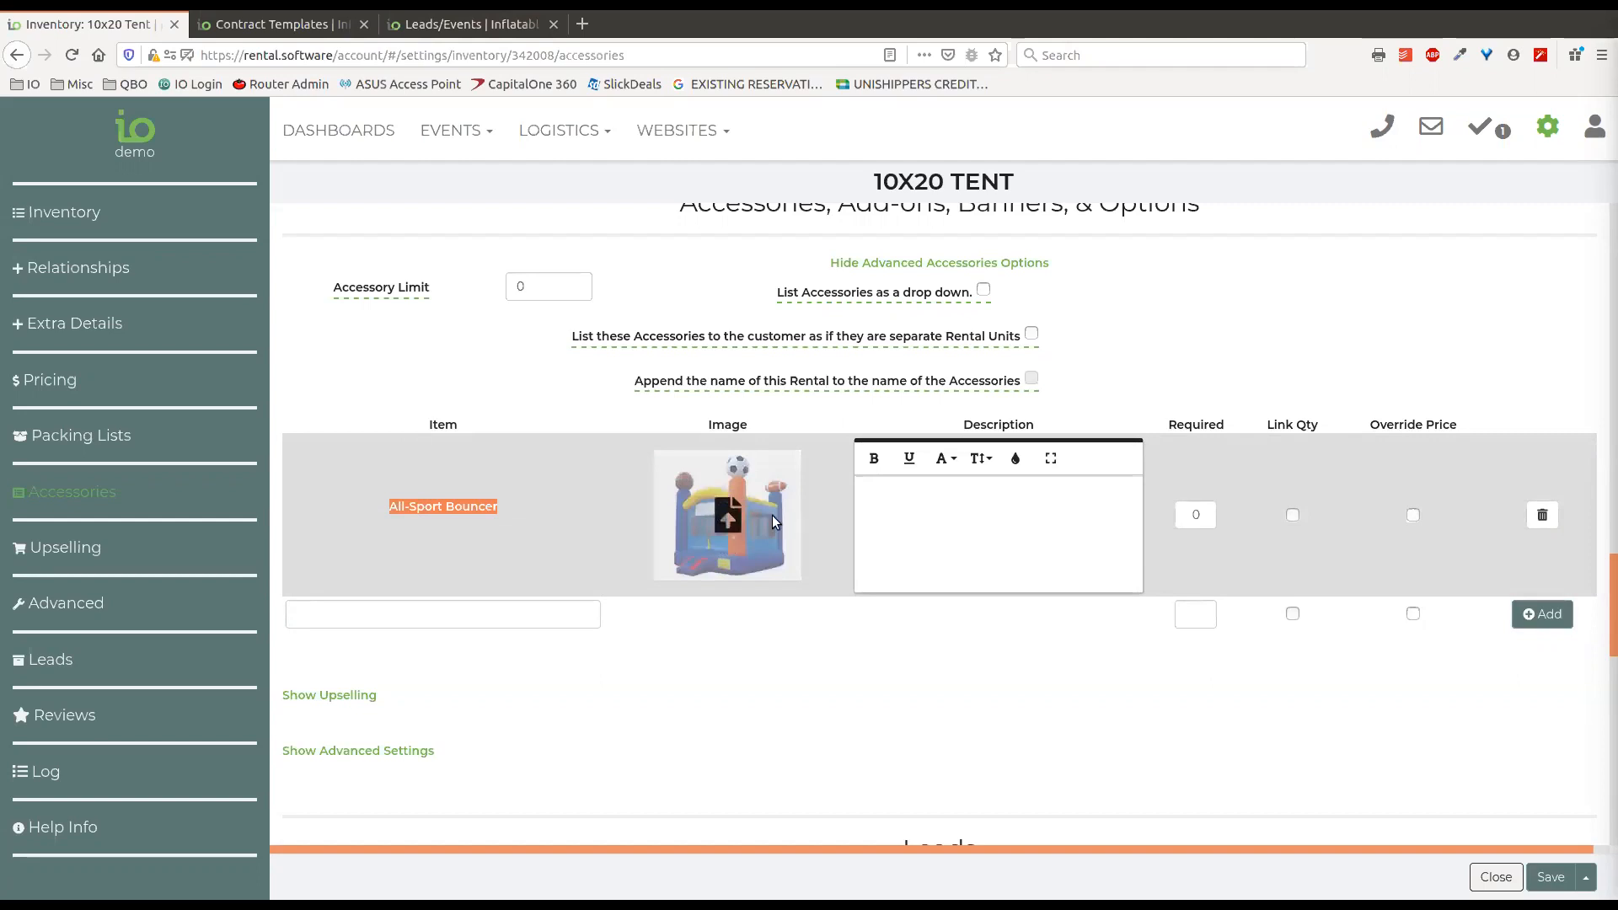
{"action": "left_click", "coordinate": [965, 554]}
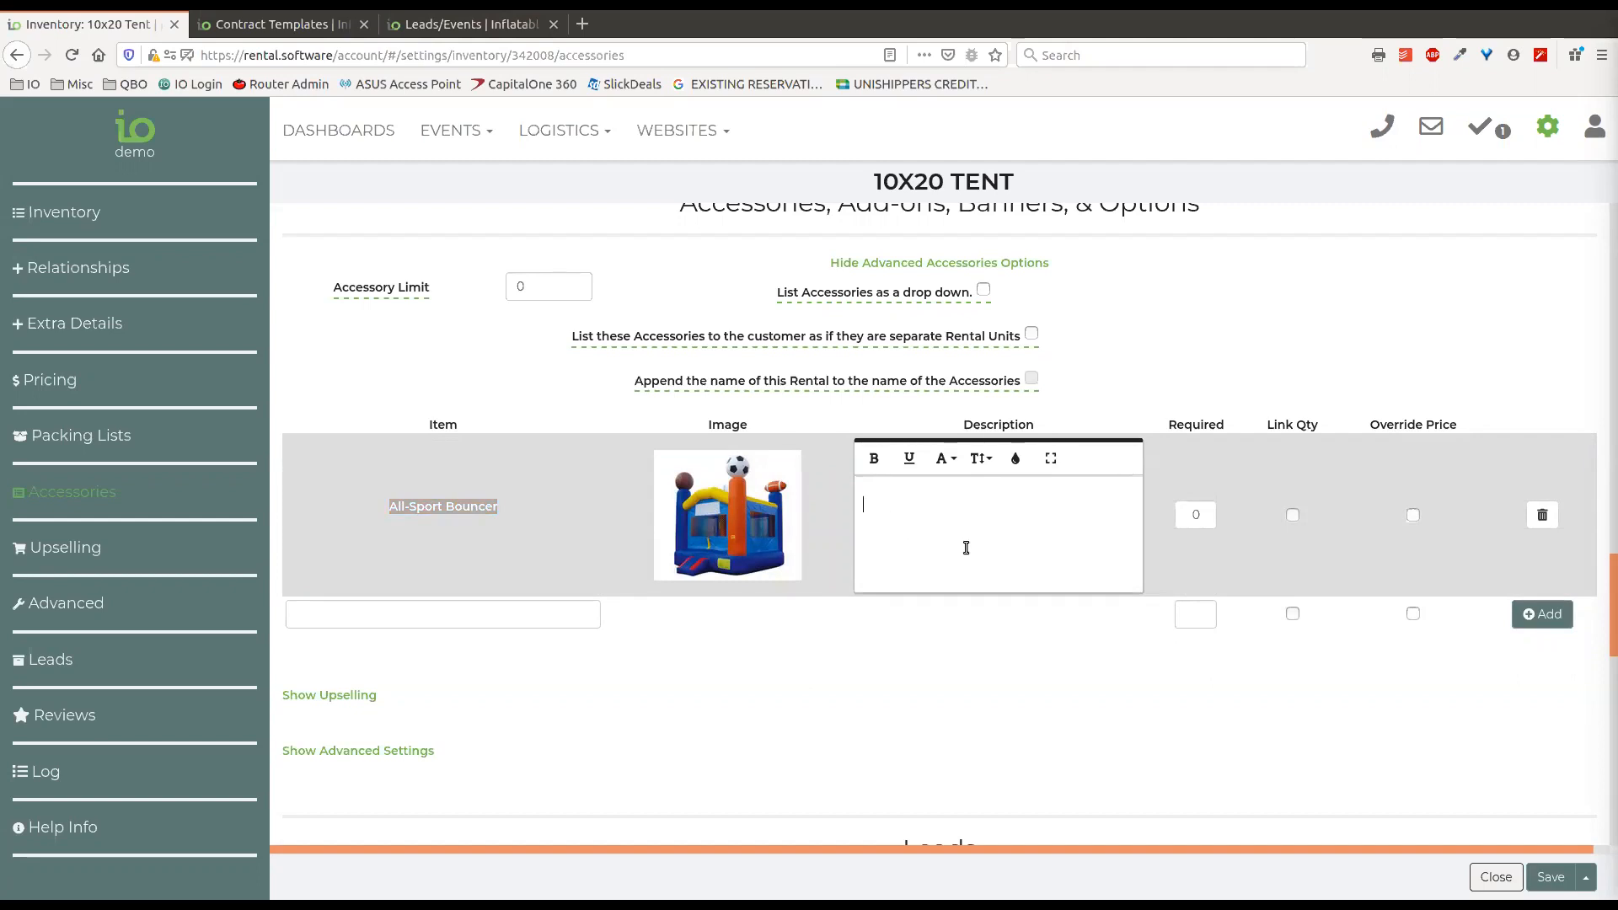
Show the Upselling section, search "boun" and add Beagle Belly Bouncer Combo as an upsell item for the tent.
{"action": "scroll", "coordinate": [961, 543], "scroll_direction": "down", "scroll_amount": 3}
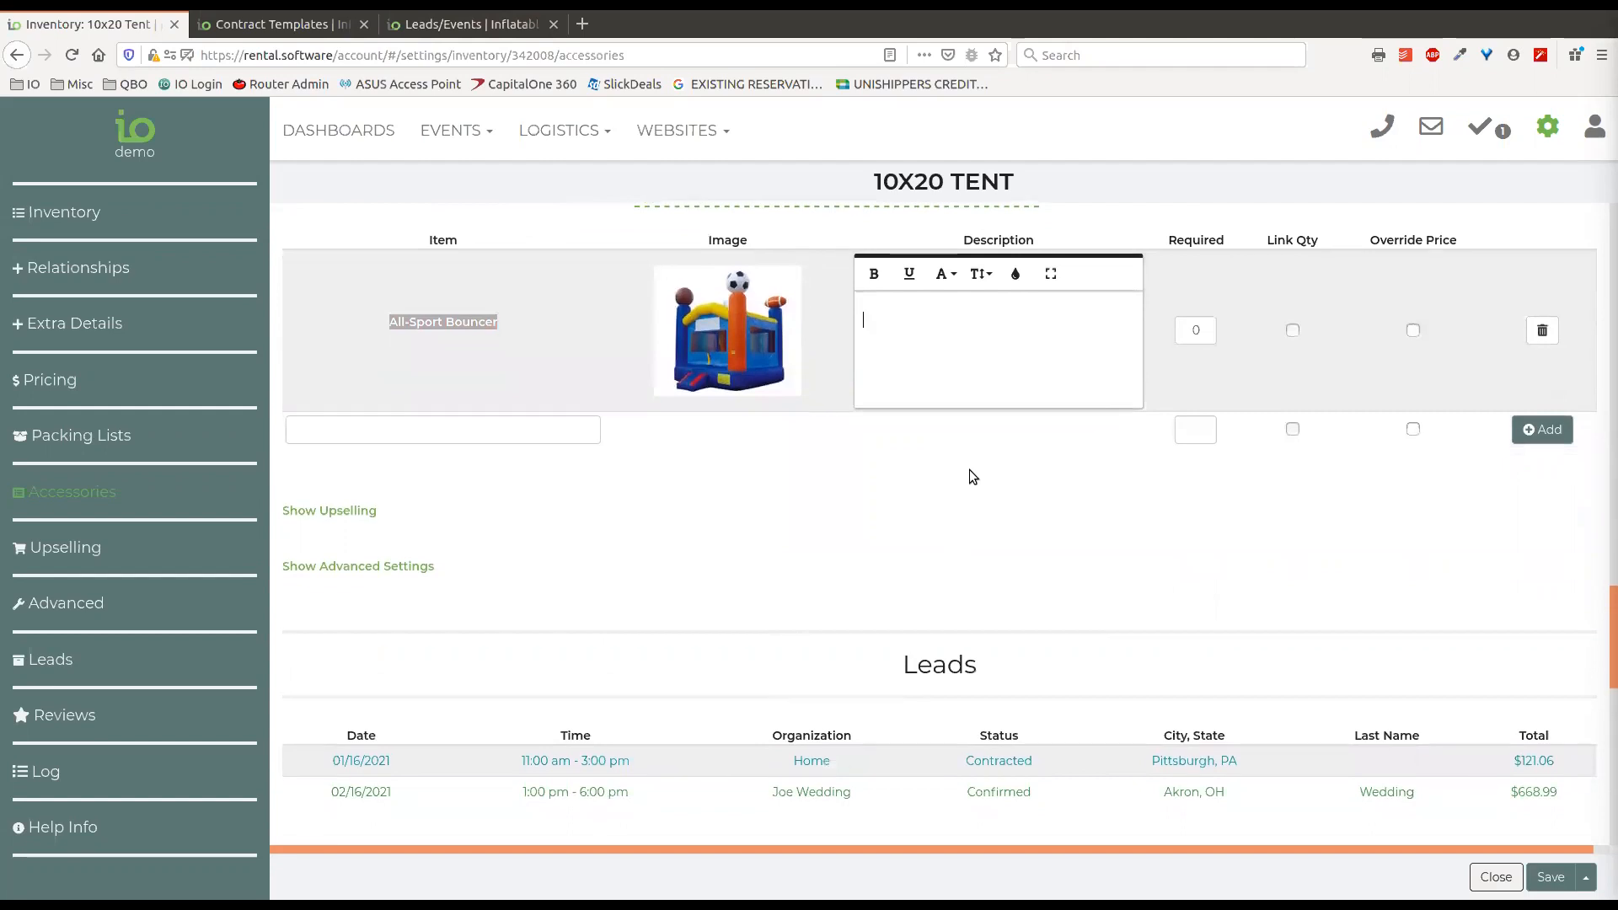
{"action": "scroll", "coordinate": [969, 468], "scroll_direction": "down", "scroll_amount": 1}
{"action": "left_click", "coordinate": [343, 468]}
{"action": "scroll", "coordinate": [1053, 499], "scroll_direction": "down", "scroll_amount": 4}
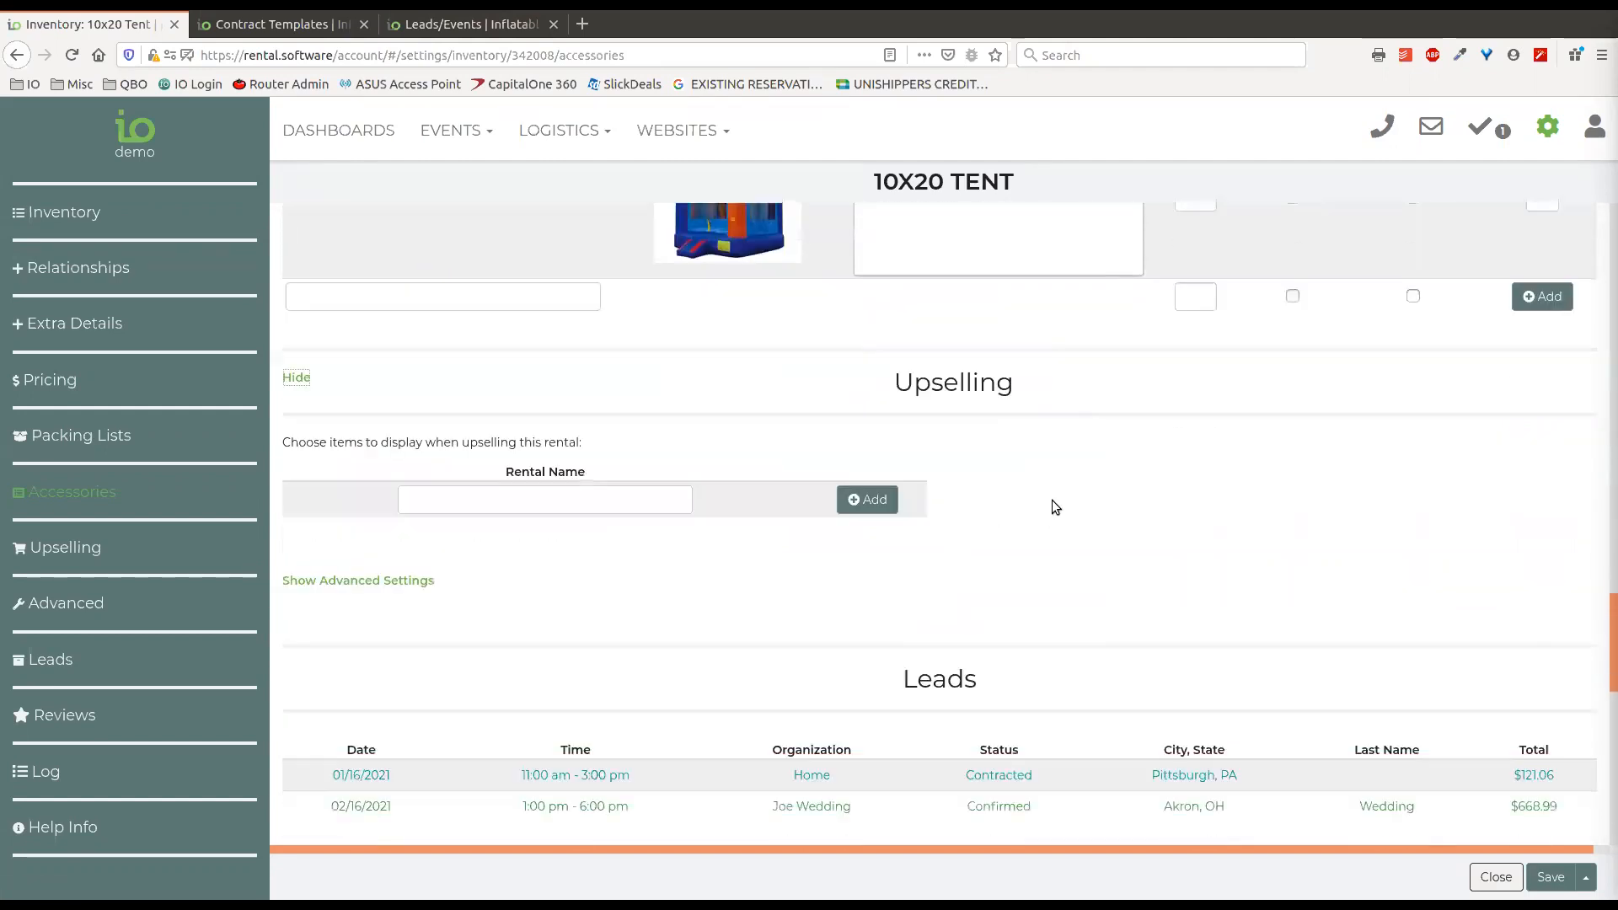
{"action": "left_click", "coordinate": [565, 410]}
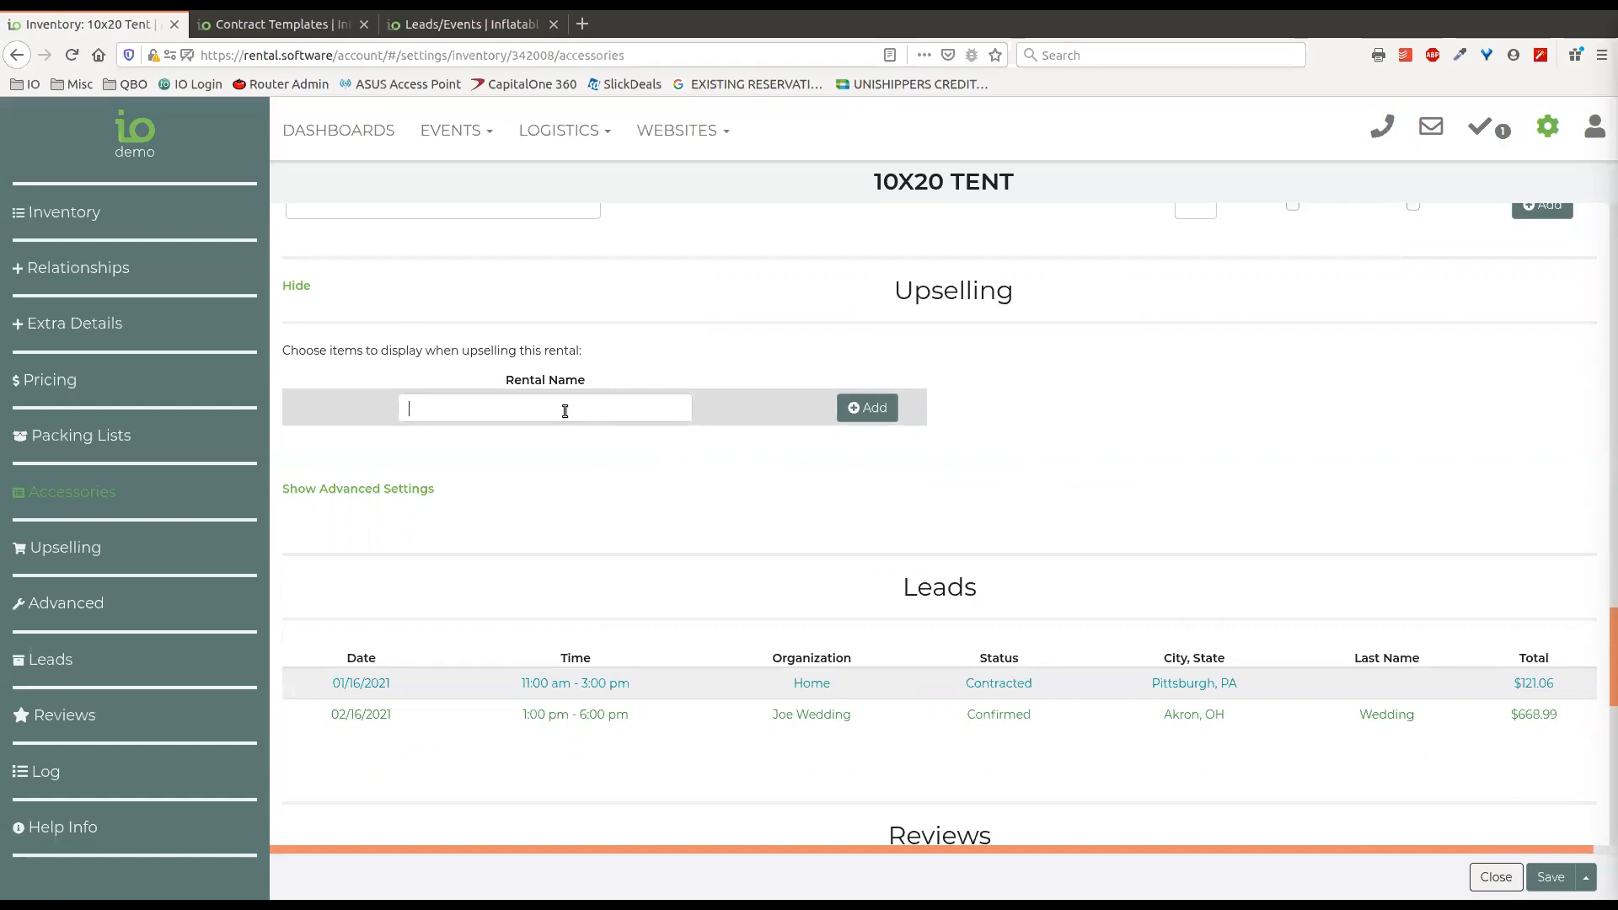
{"action": "type", "text": "boun"}
{"action": "left_click", "coordinate": [593, 487]}
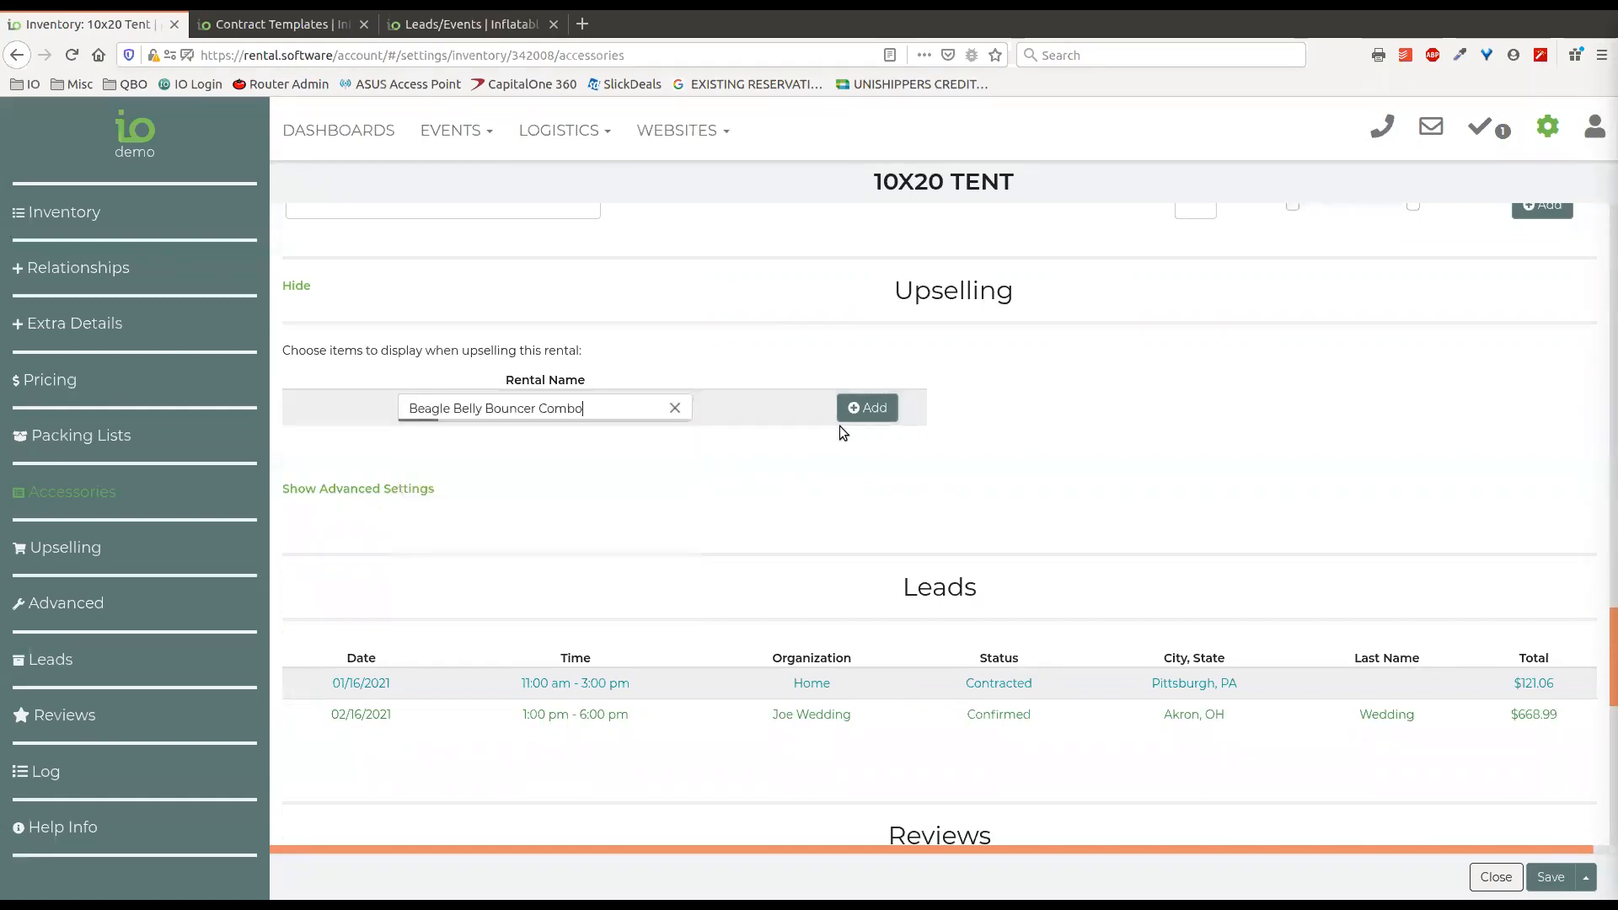
{"action": "left_click_drag", "start_coordinate": [876, 181], "coordinate": [1015, 179]}
{"action": "left_click", "coordinate": [1031, 174]}
{"action": "left_click", "coordinate": [867, 408]}
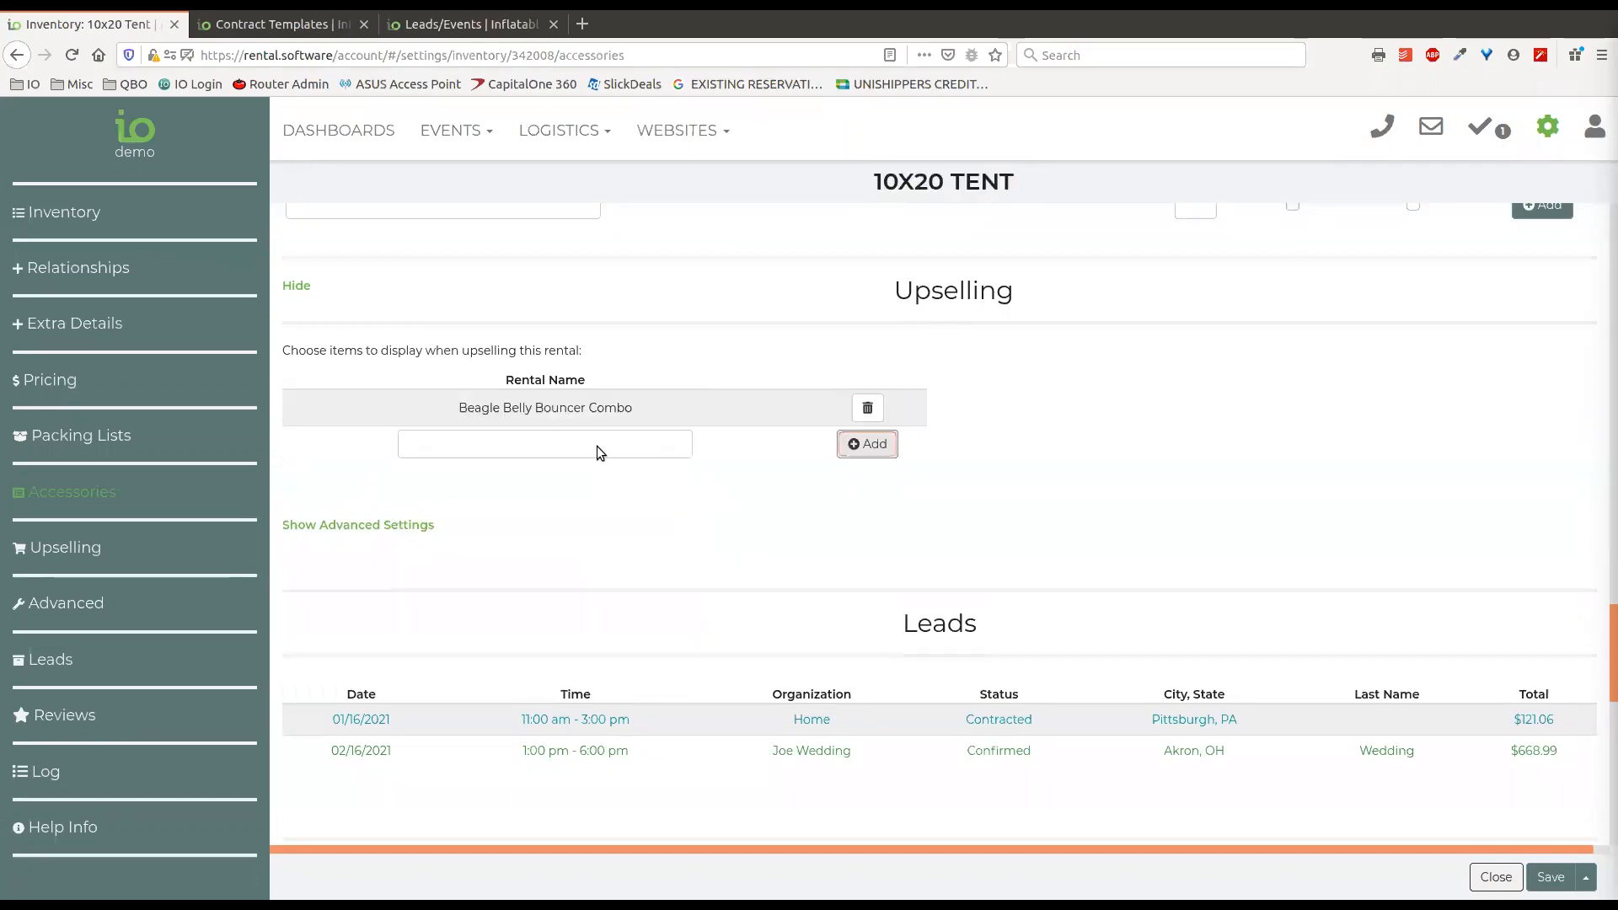
{"action": "left_click_drag", "start_coordinate": [646, 413], "coordinate": [455, 412]}
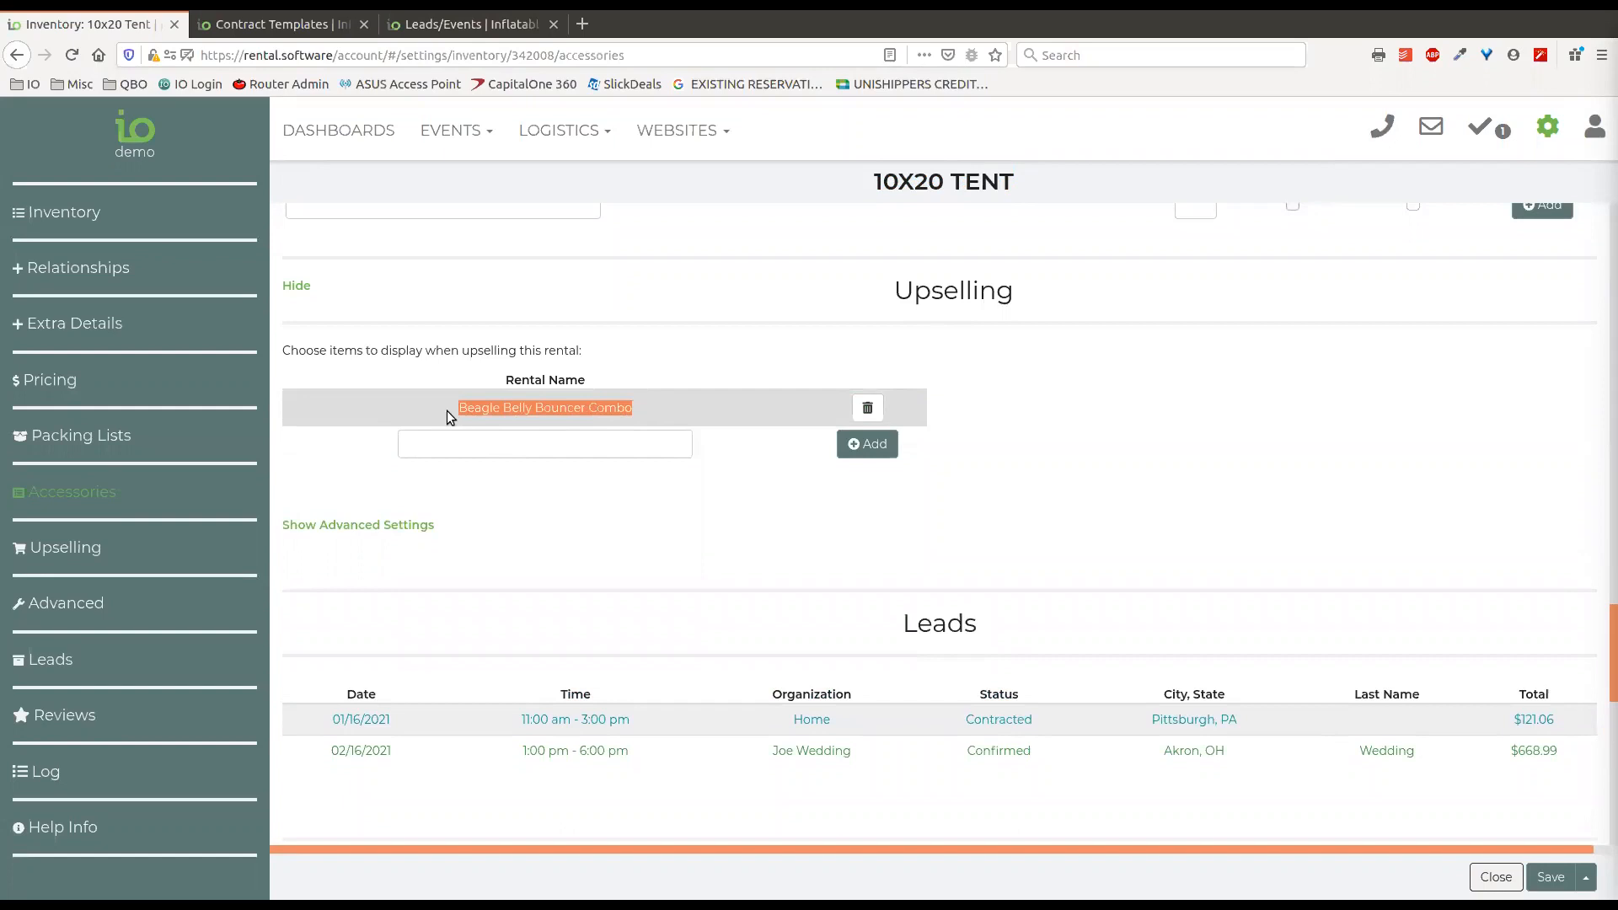
{"action": "left_click", "coordinate": [607, 412]}
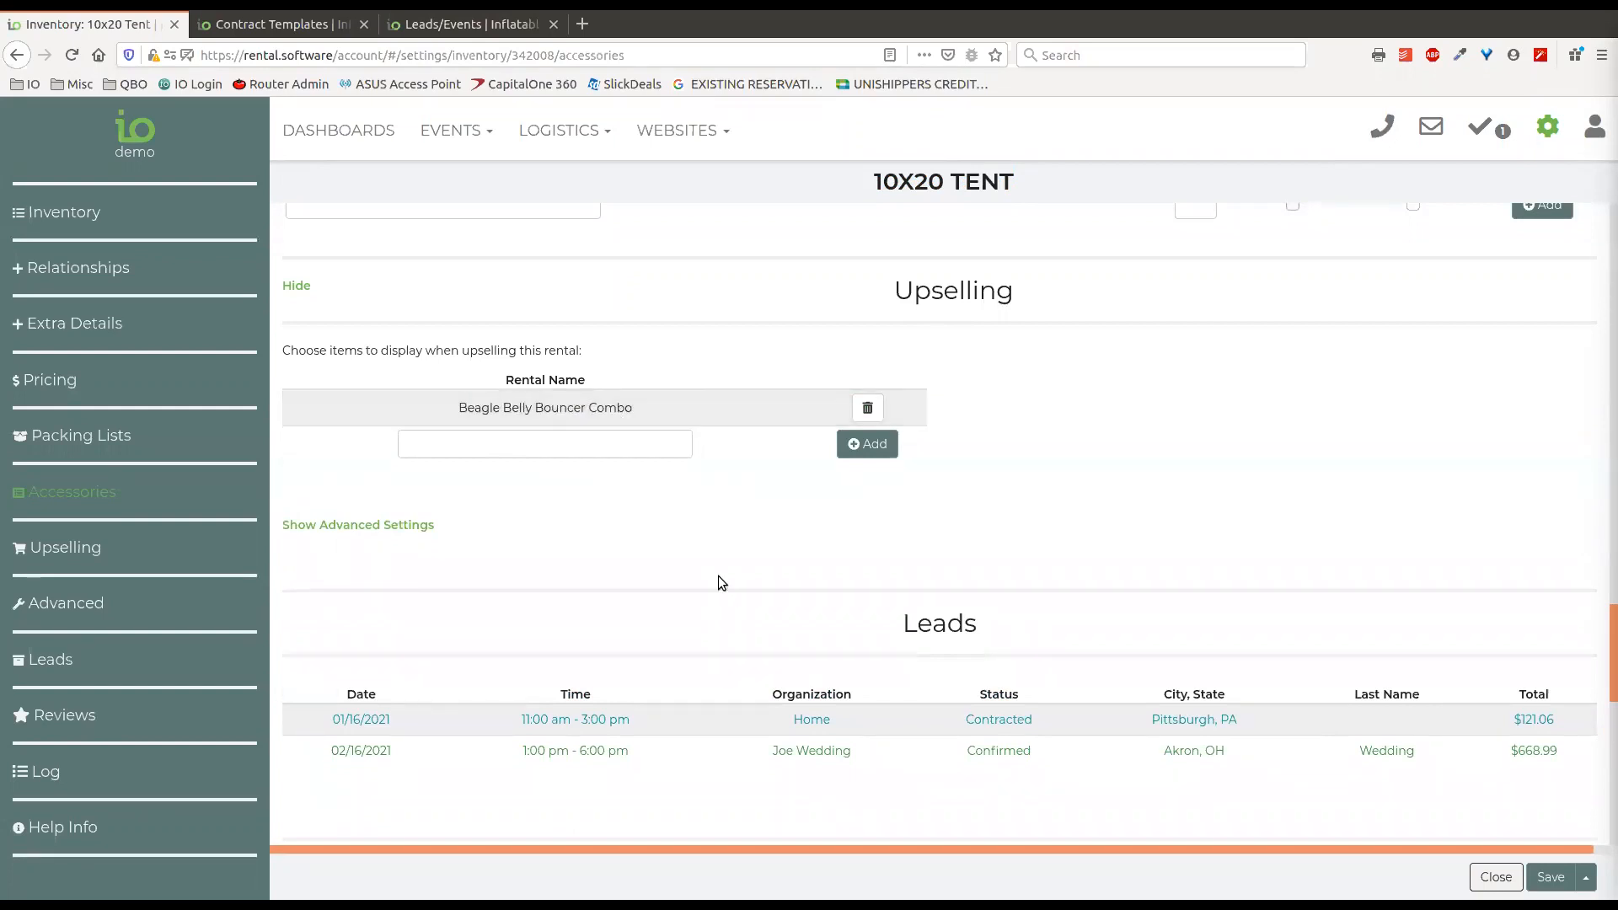
Show the tent's advanced settings and review the Shared Item choices without changing the selection.
{"action": "scroll", "coordinate": [602, 383], "scroll_direction": "down", "scroll_amount": 2}
{"action": "scroll", "coordinate": [596, 387], "scroll_direction": "down", "scroll_amount": 1}
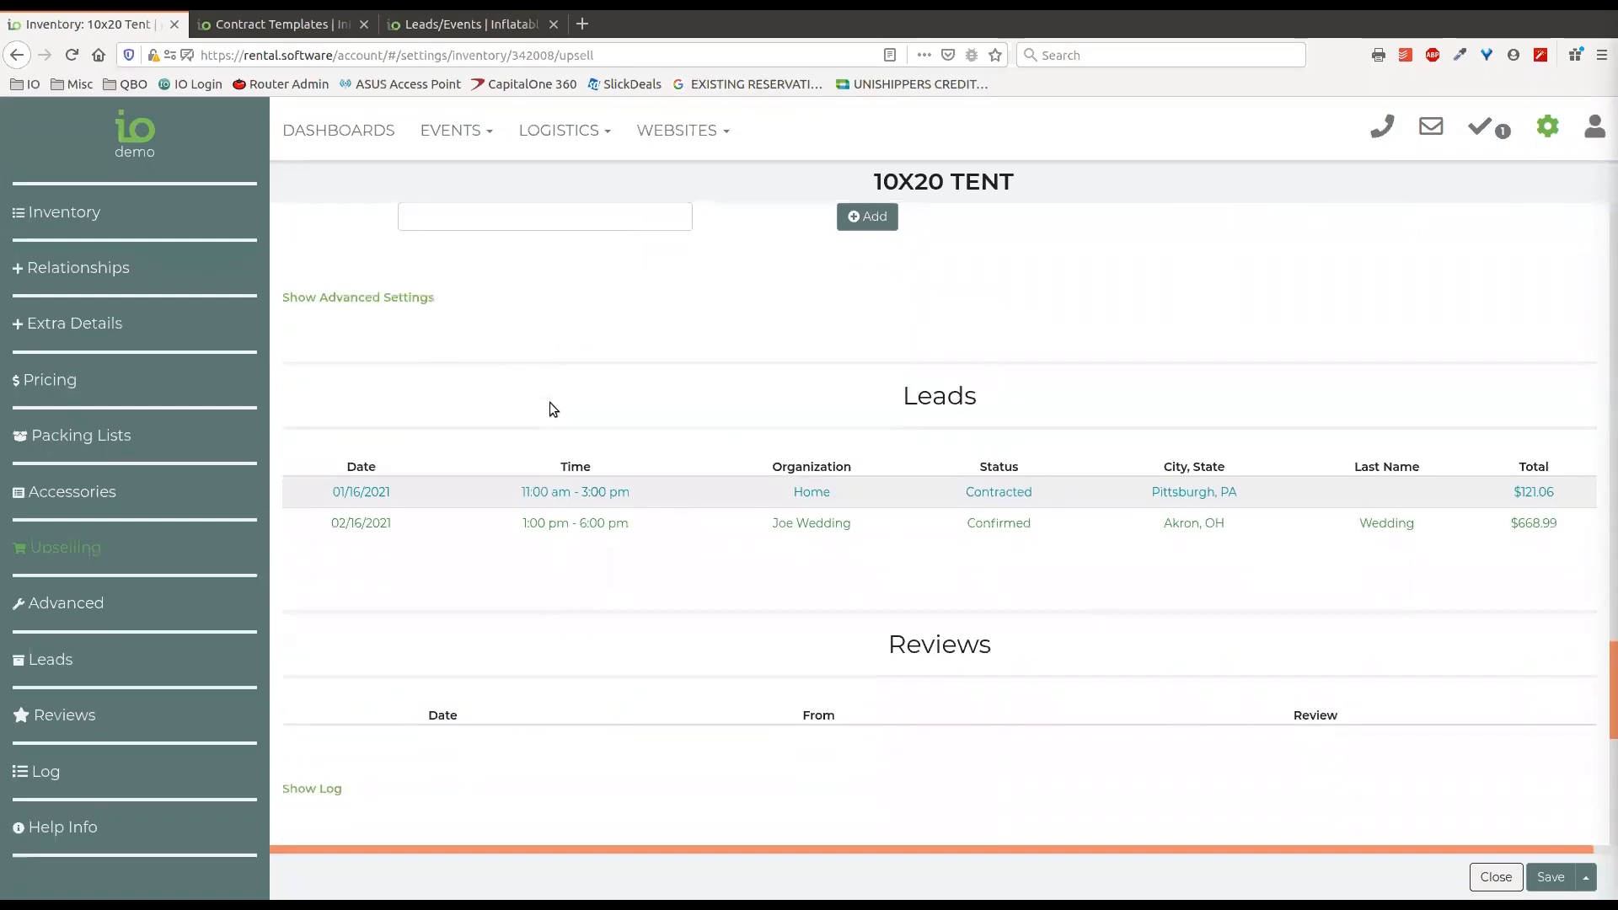
{"action": "left_click", "coordinate": [389, 299]}
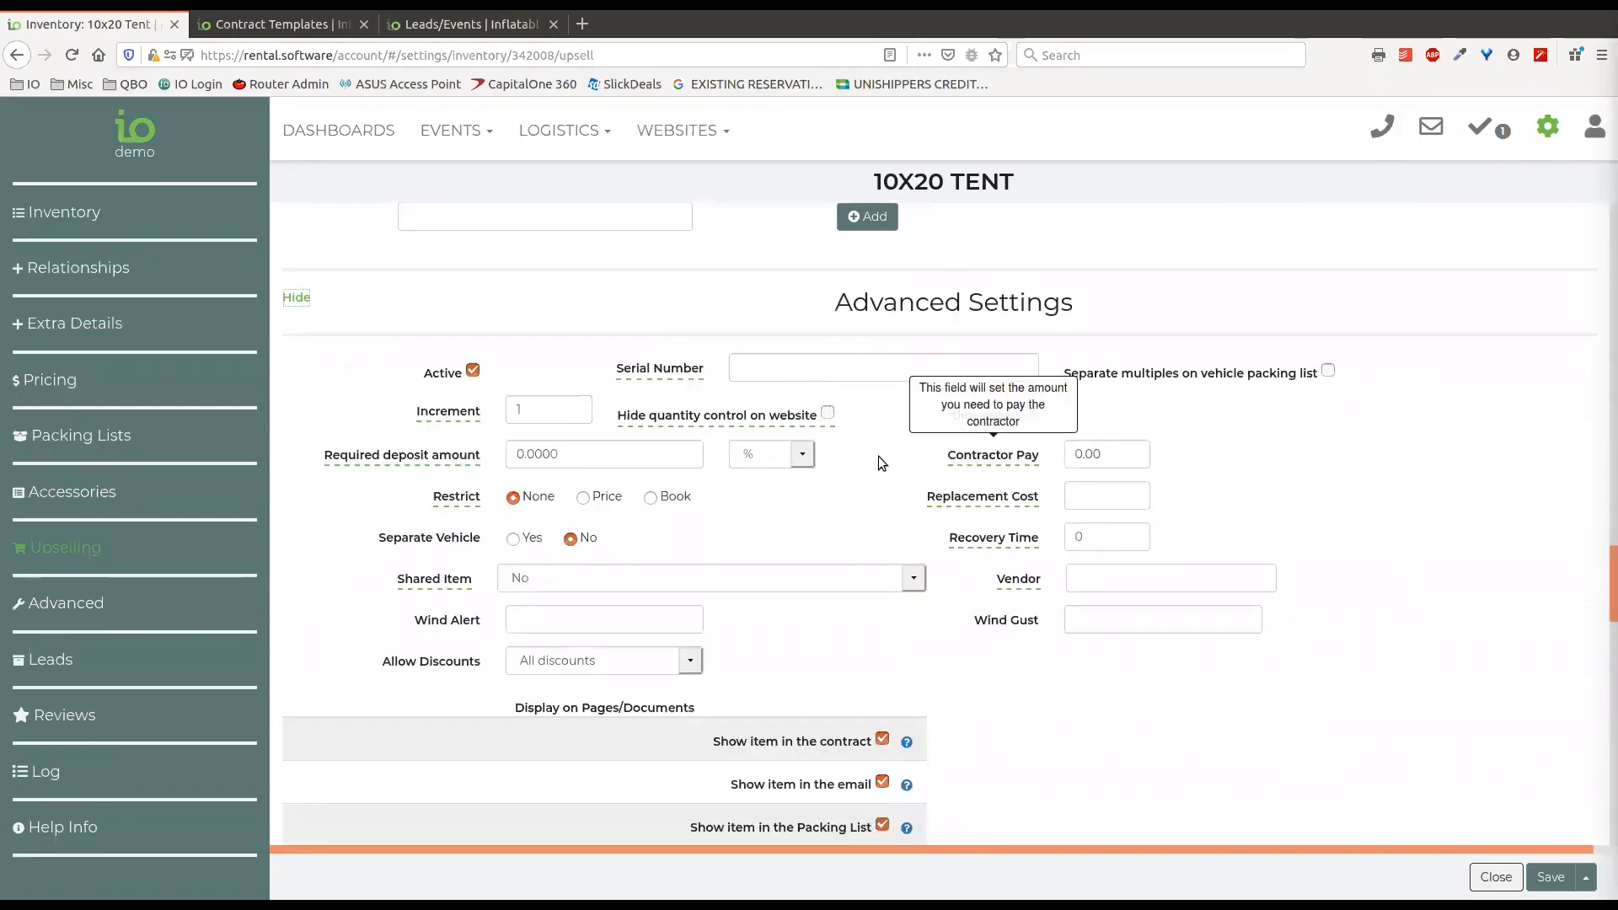
{"action": "scroll", "coordinate": [881, 445], "scroll_direction": "down", "scroll_amount": 1}
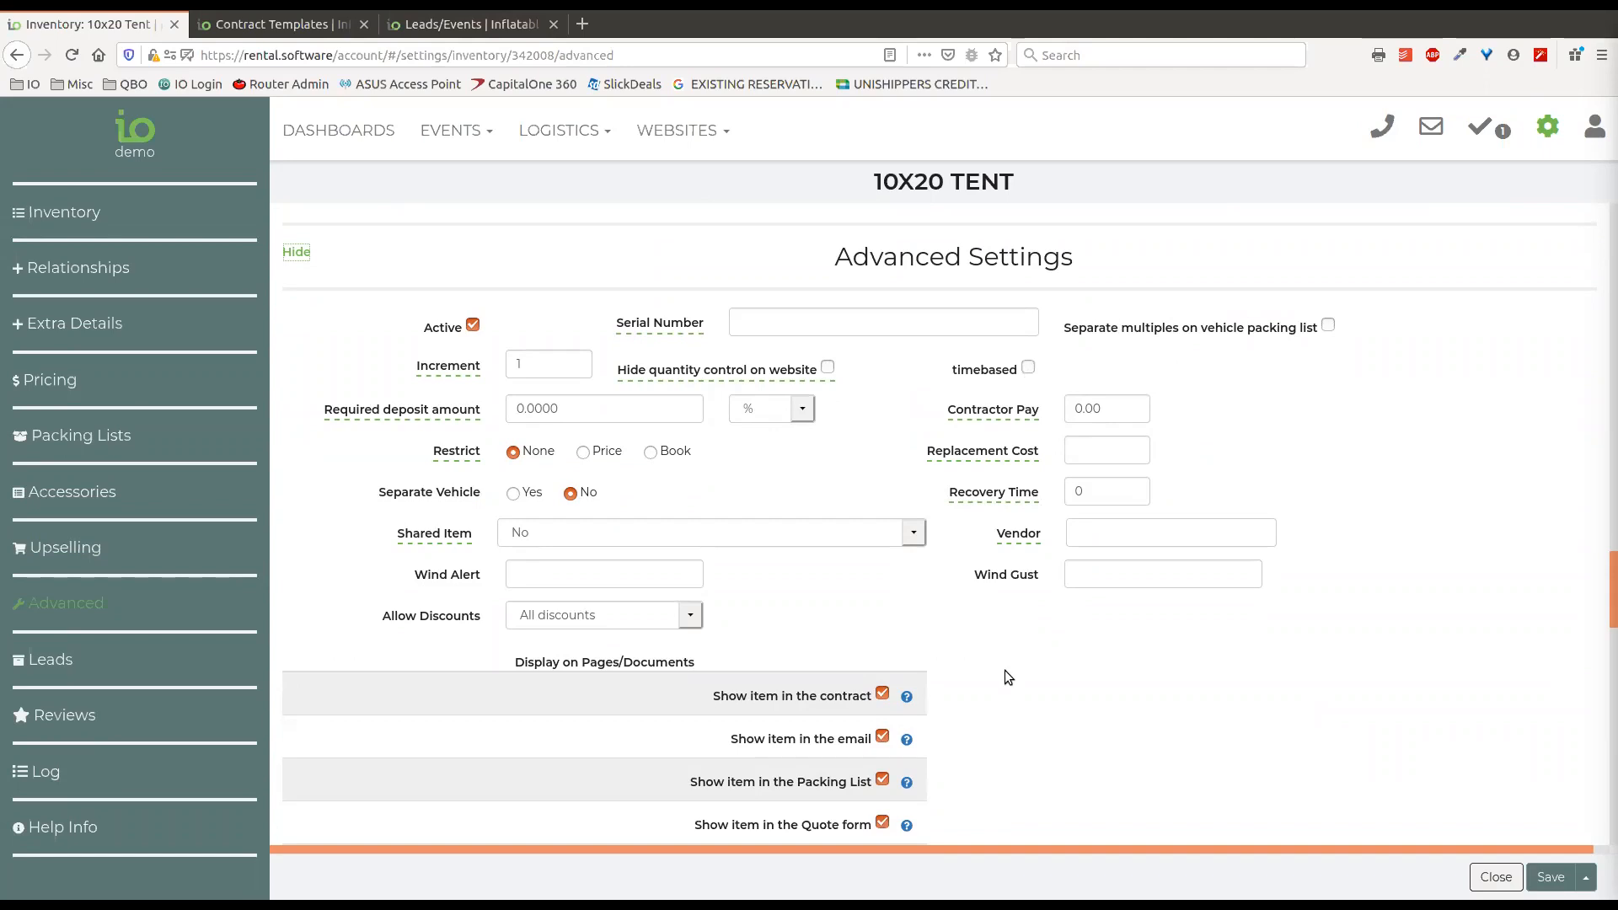
{"action": "left_click", "coordinate": [667, 533]}
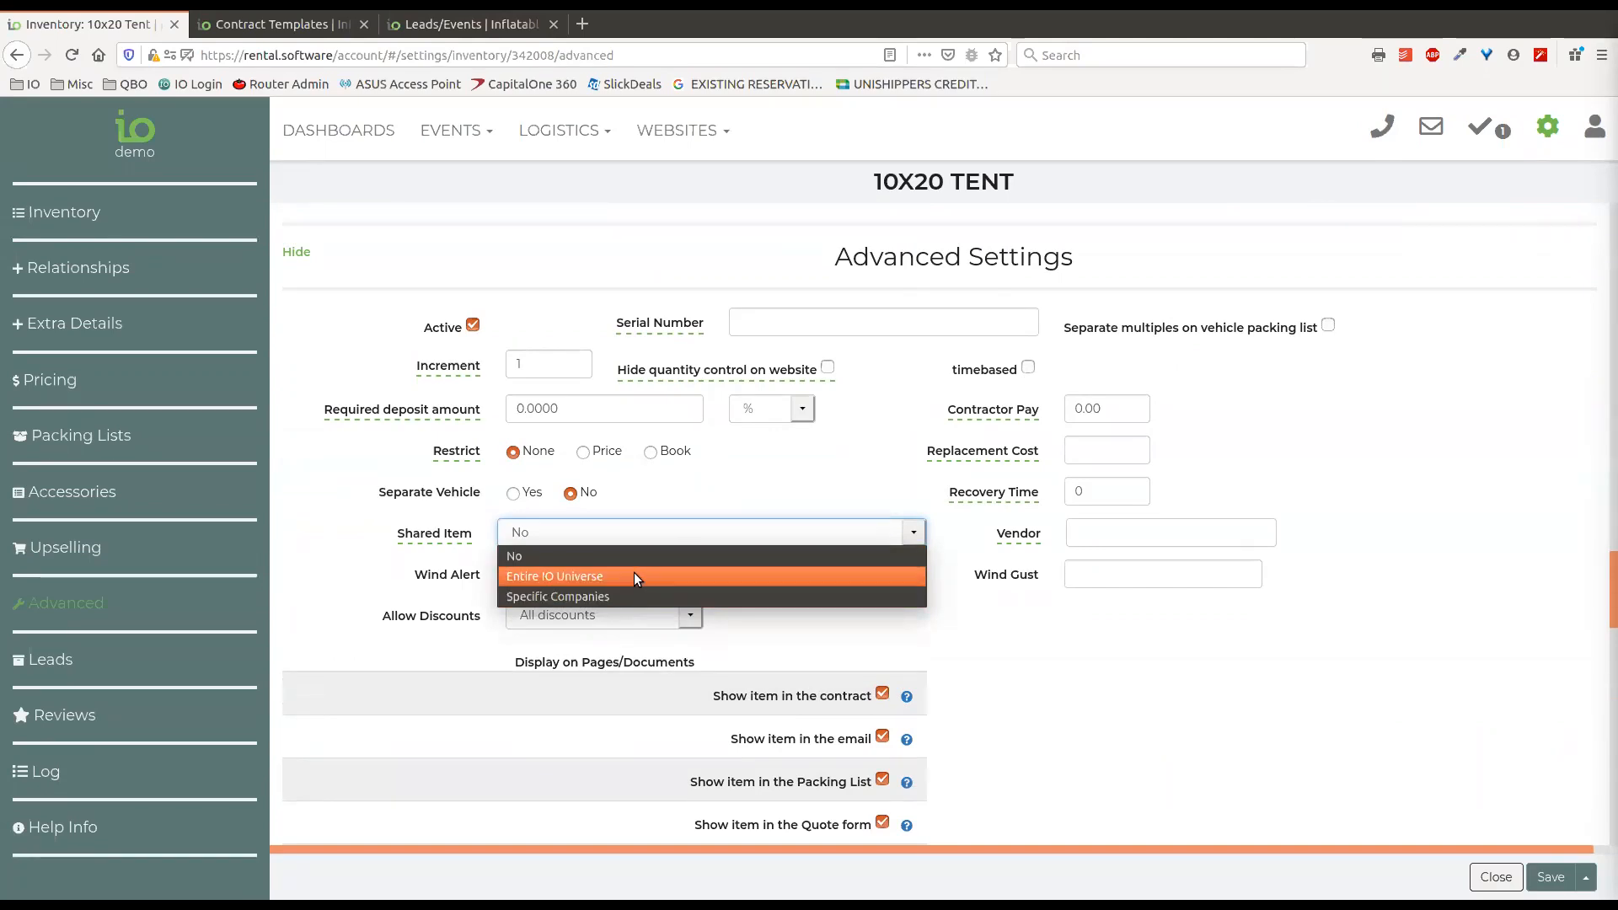
{"action": "left_click", "coordinate": [1045, 630]}
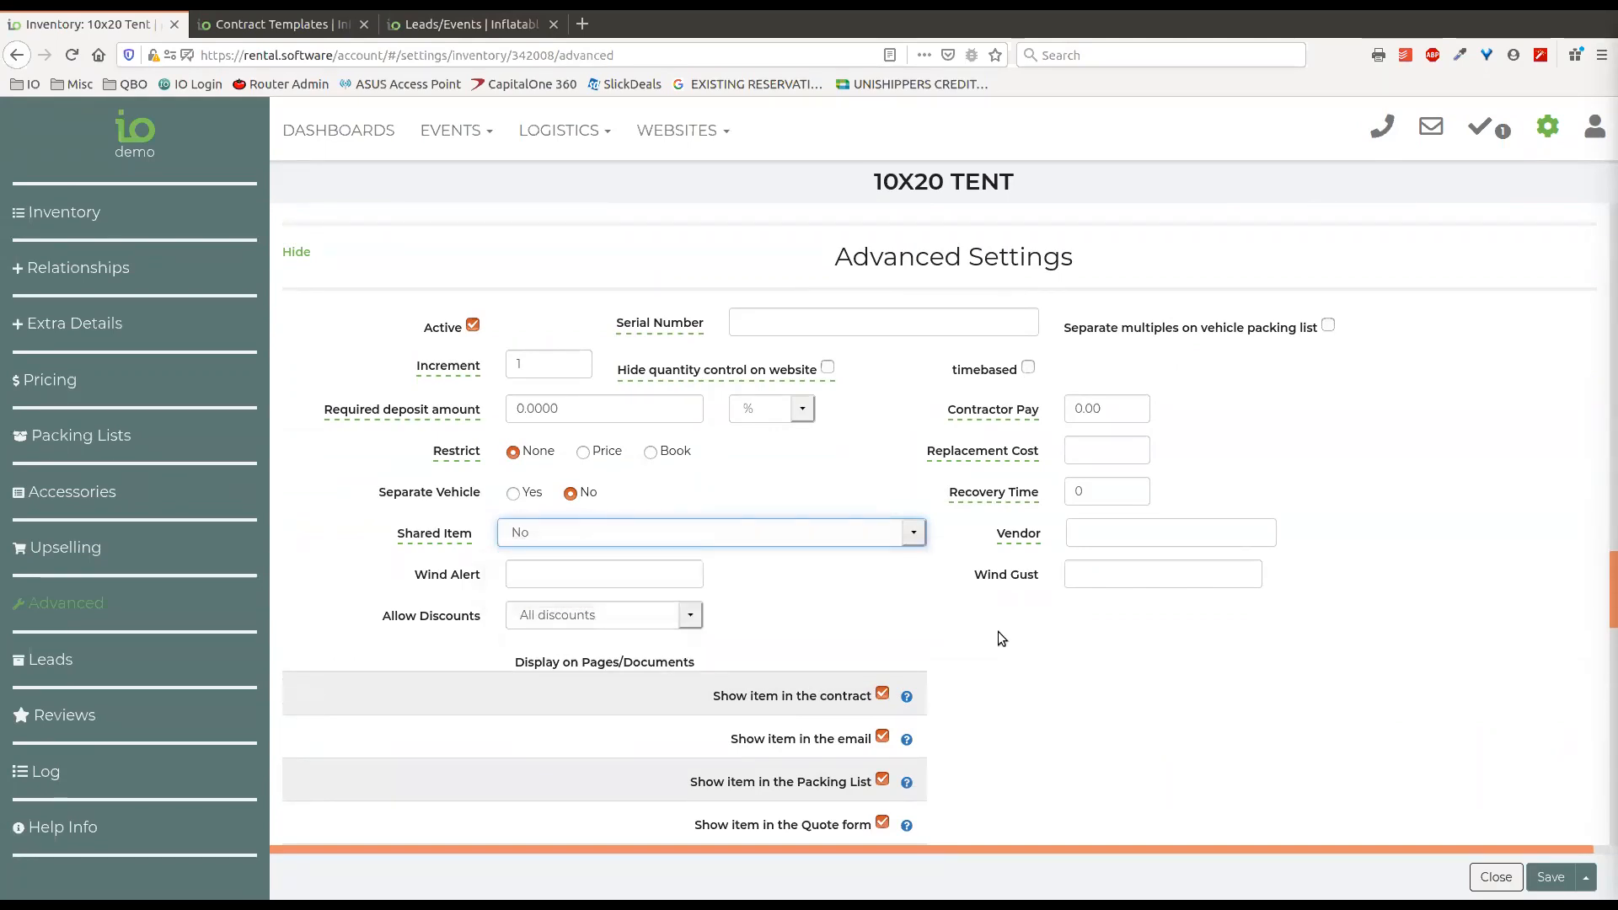
Try the No discounts and Admin discounts options for the tent's Allow Discounts setting, ending on All discounts.
{"action": "left_click", "coordinate": [691, 617]}
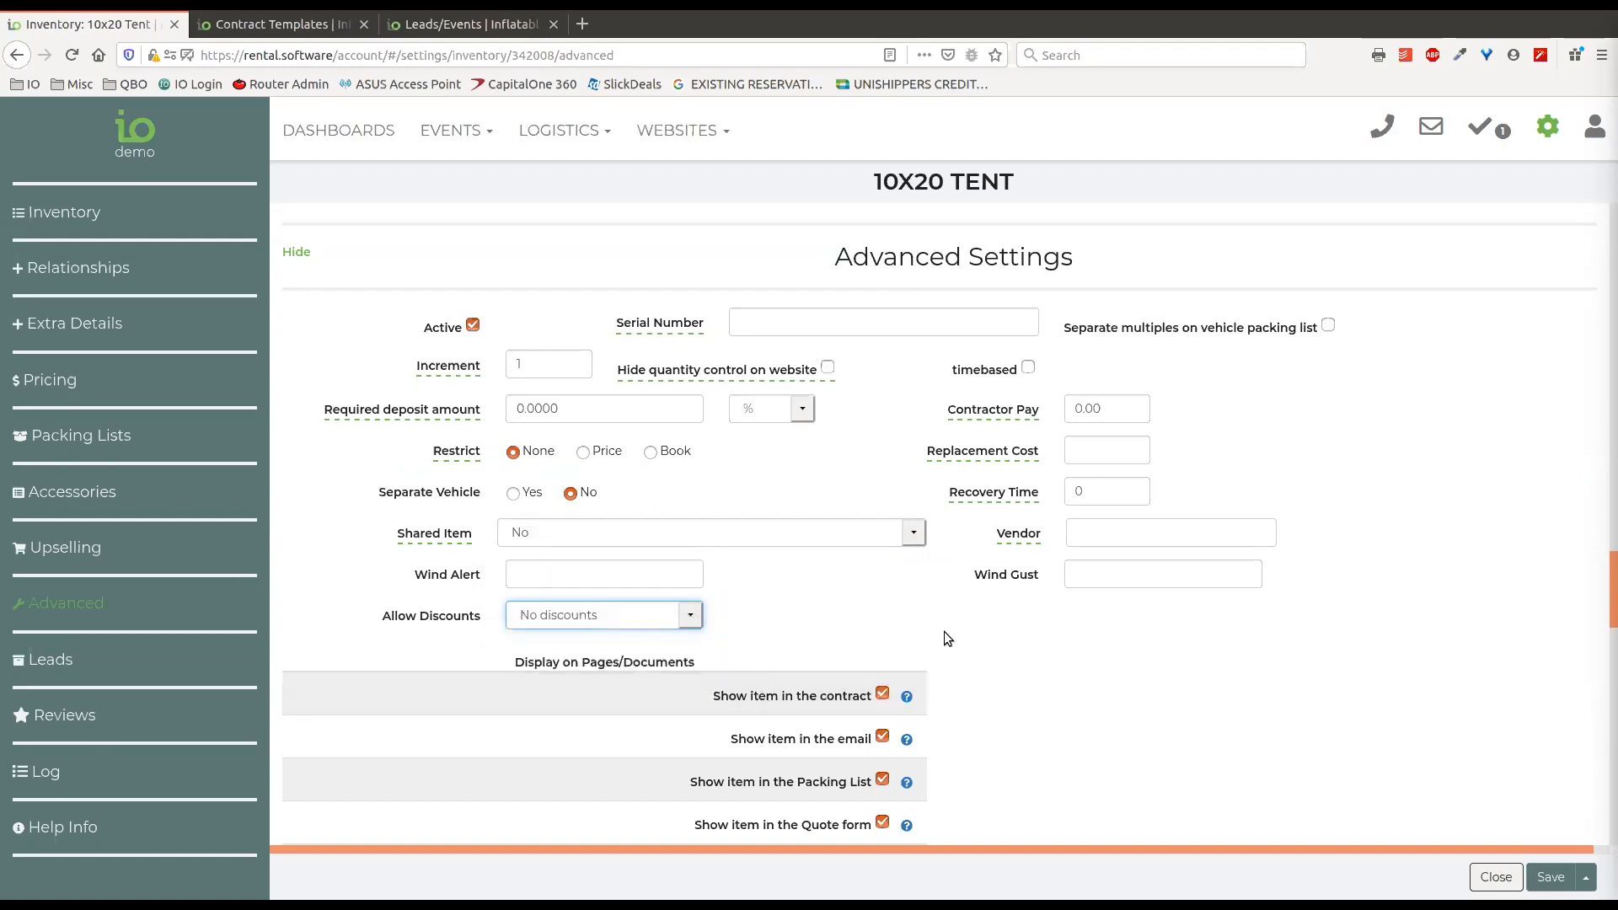
{"action": "left_click", "coordinate": [693, 618]}
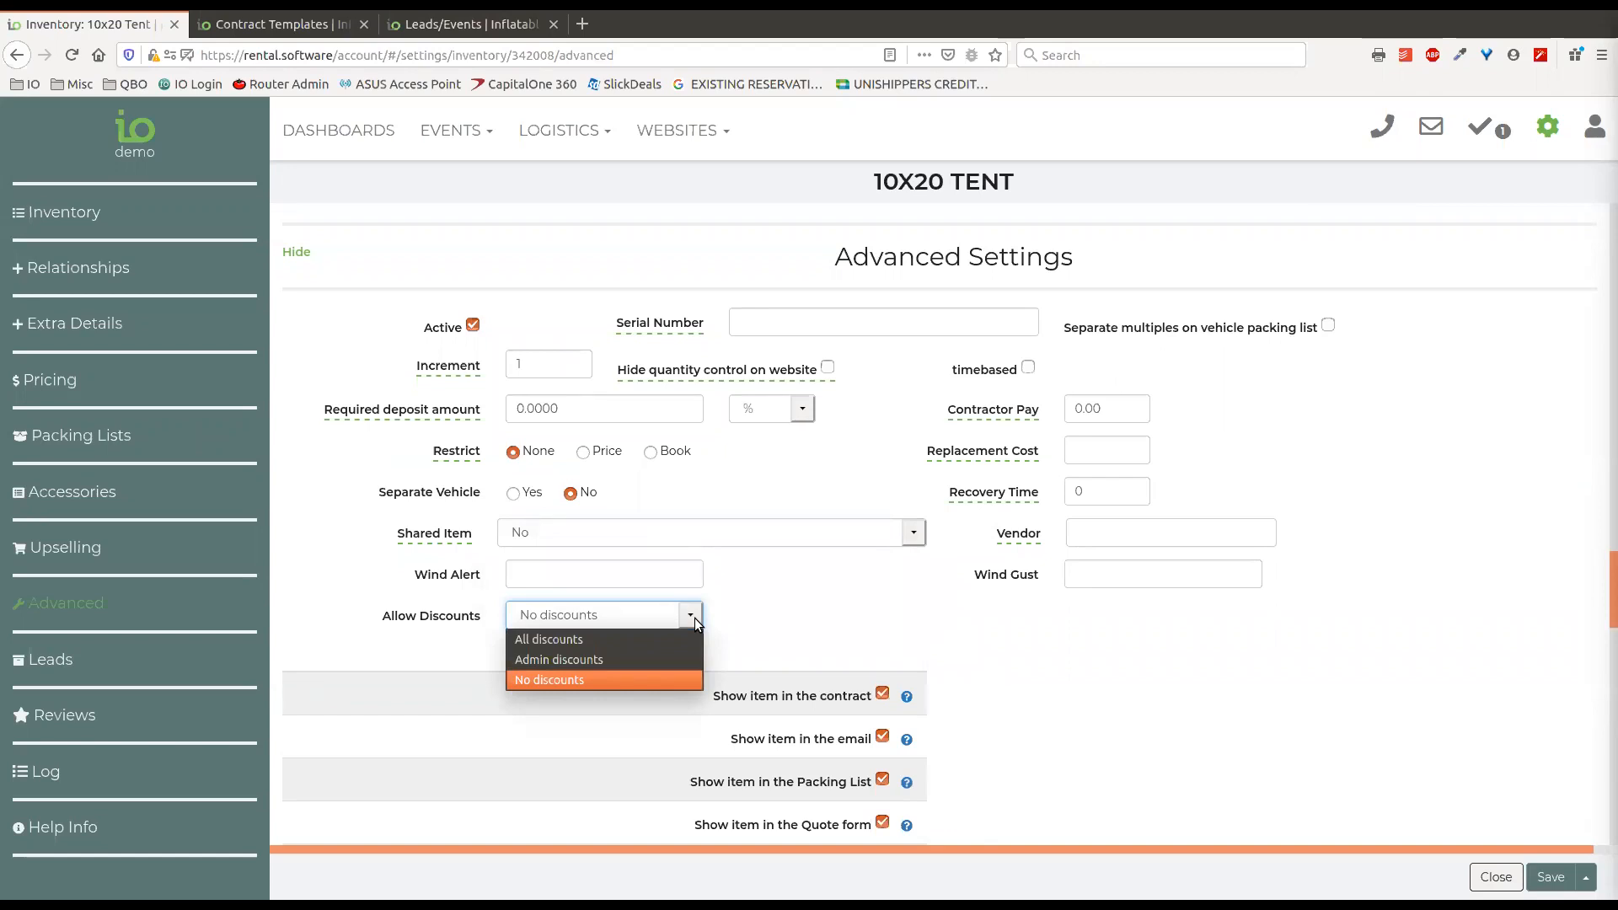
{"action": "left_click", "coordinate": [595, 659]}
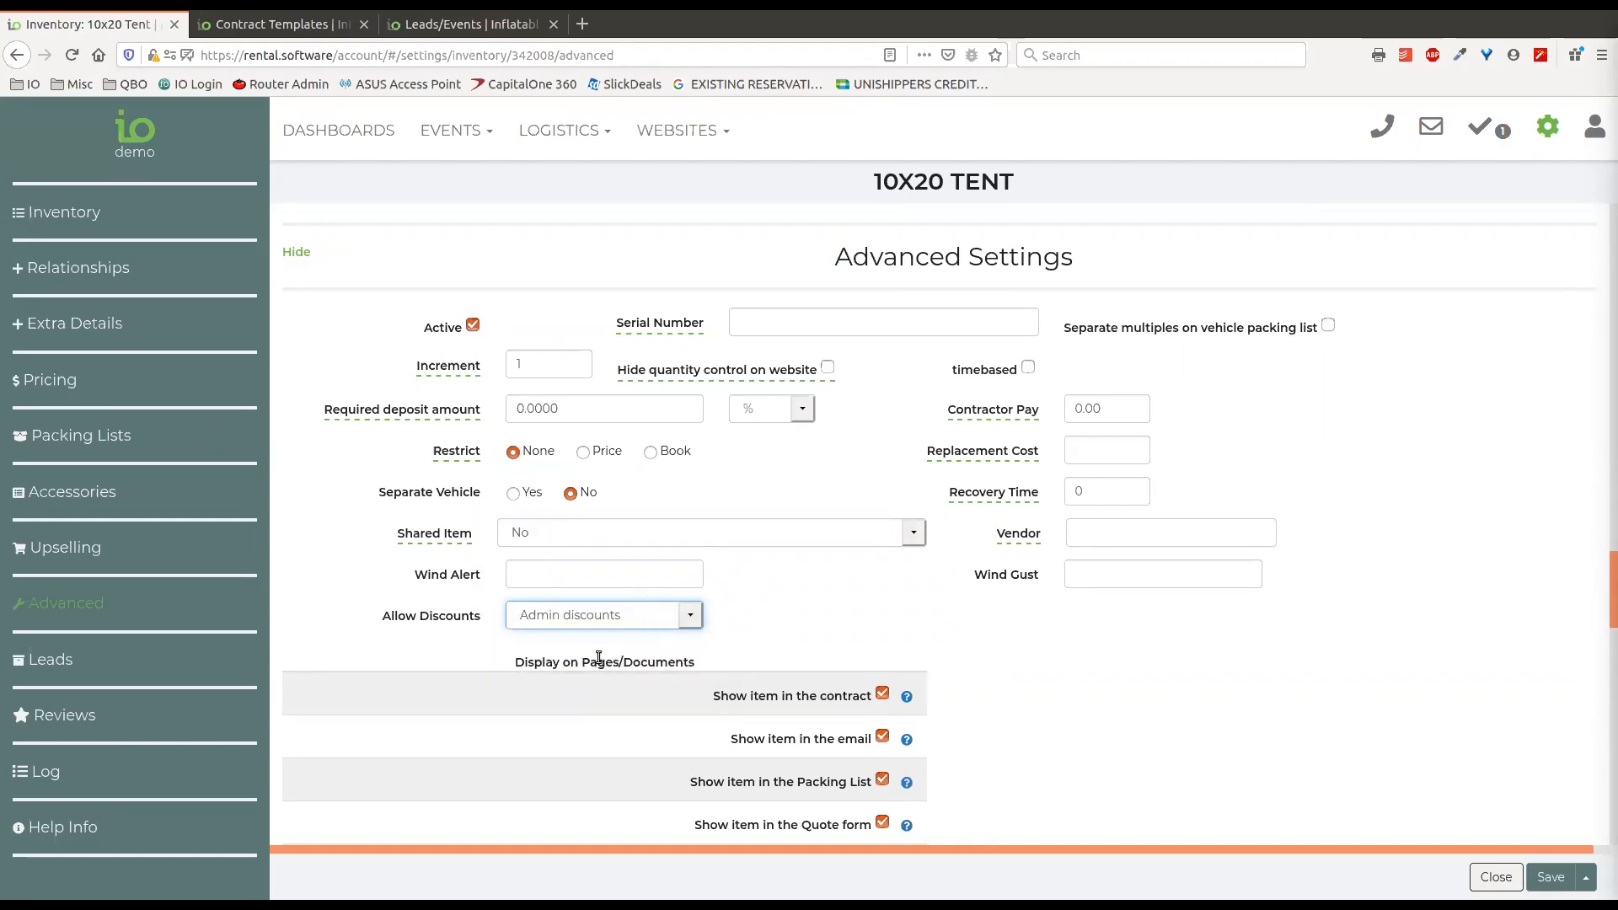
{"action": "left_click", "coordinate": [548, 618]}
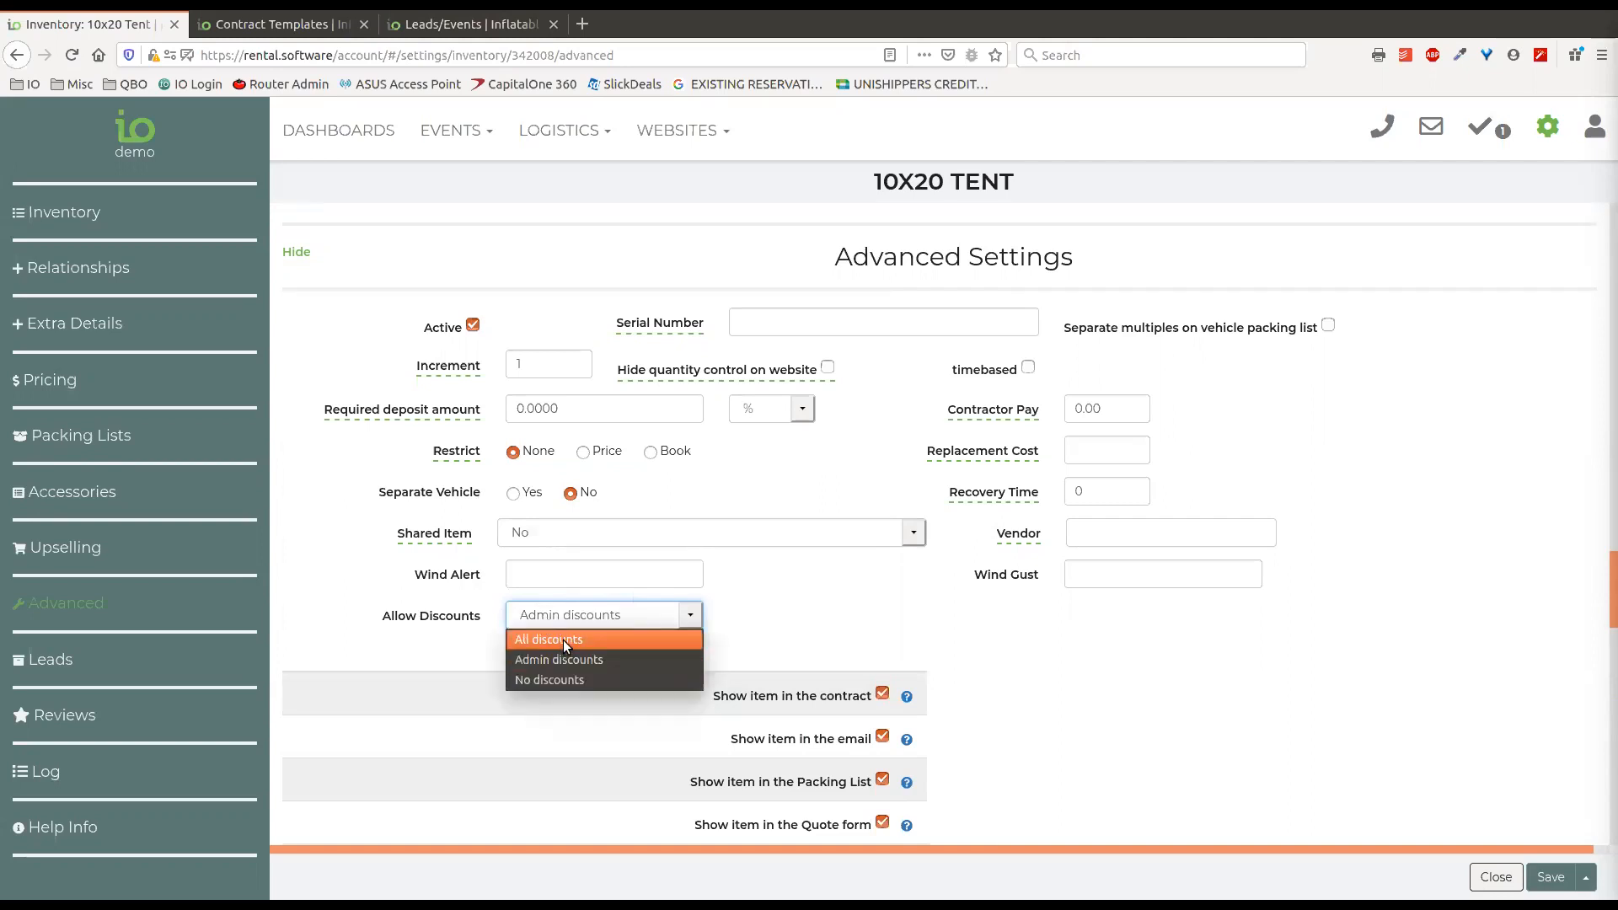
{"action": "left_click", "coordinate": [563, 640]}
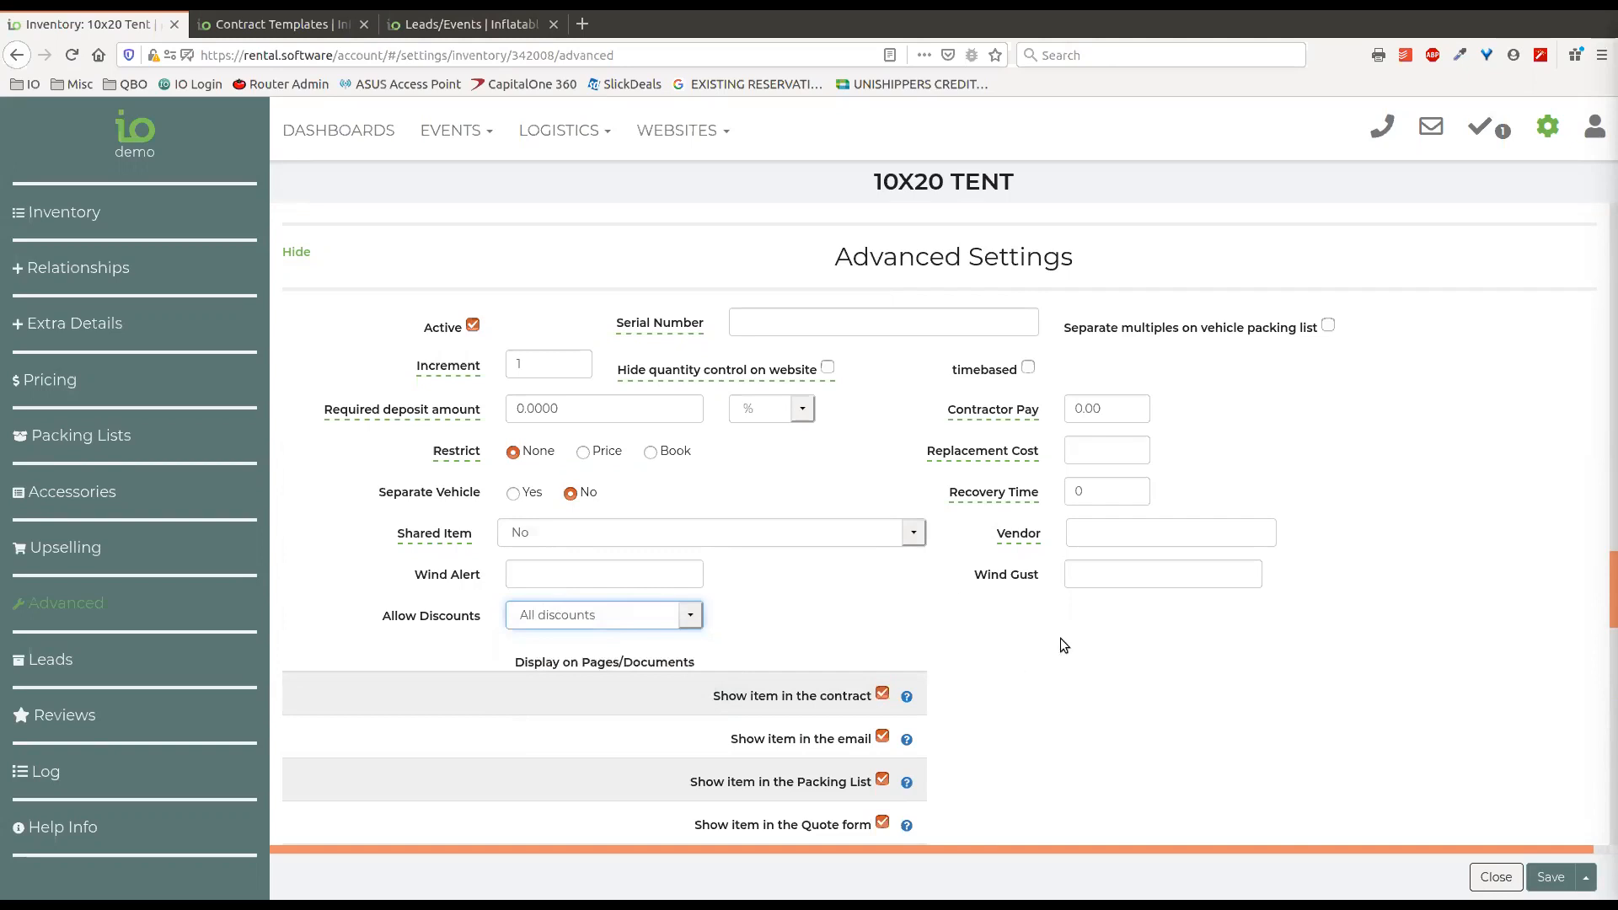
Examine the tent's remaining advanced settings: the page and document display options, Cost History and Safety Topic.
{"action": "scroll", "coordinate": [1083, 600], "scroll_direction": "down", "scroll_amount": 1}
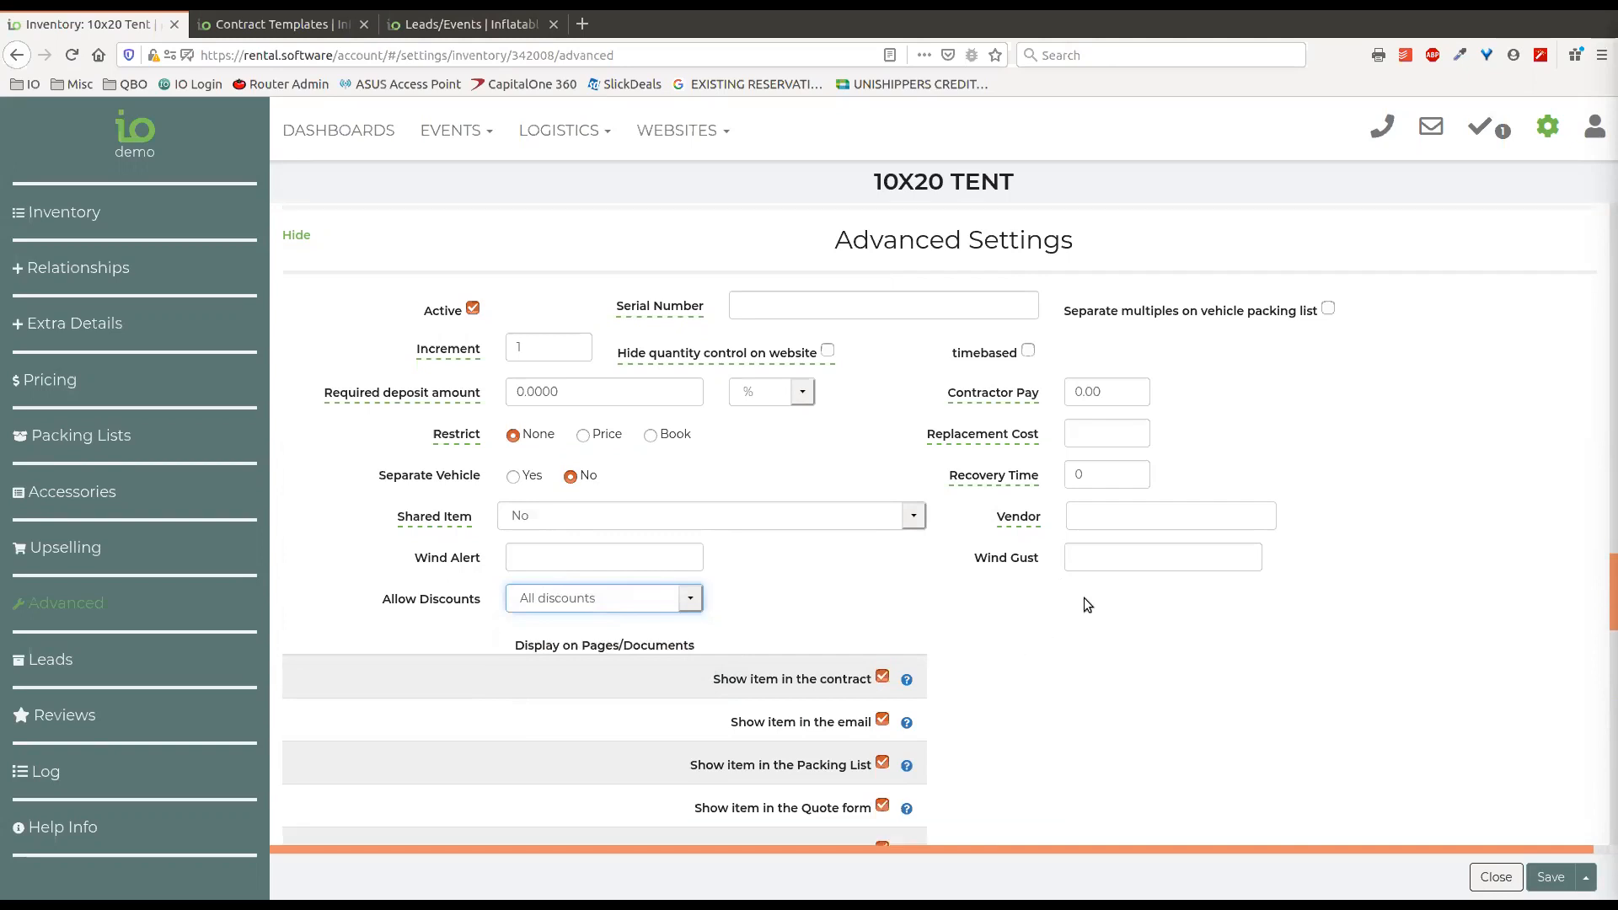
{"action": "scroll", "coordinate": [1079, 563], "scroll_direction": "down", "scroll_amount": 2}
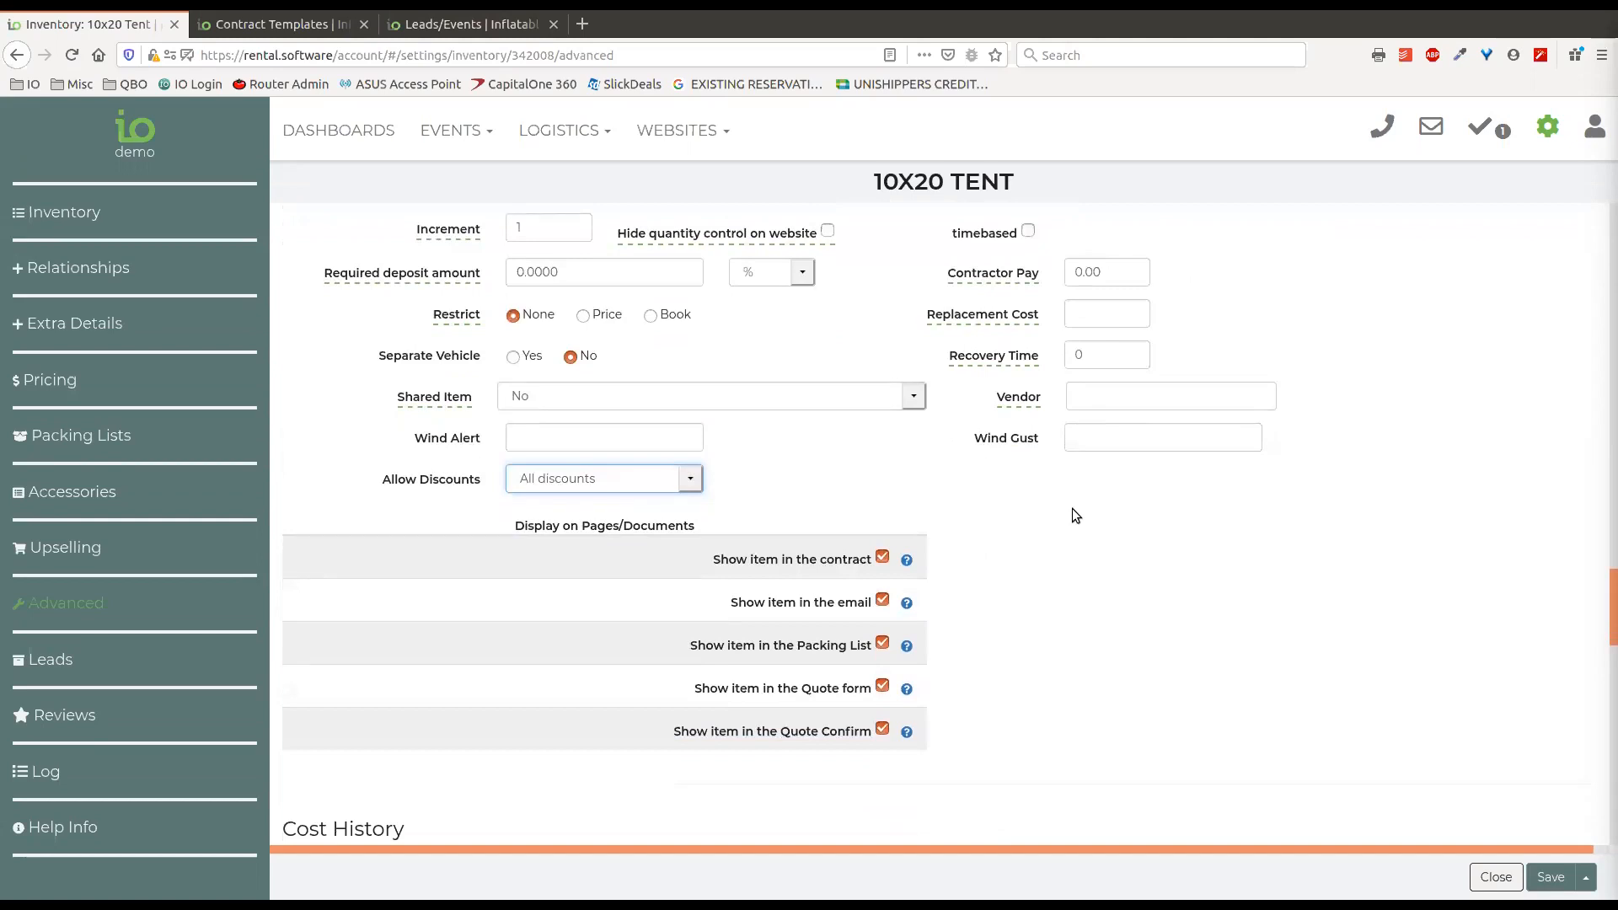
{"action": "scroll", "coordinate": [1072, 513], "scroll_direction": "down", "scroll_amount": 2}
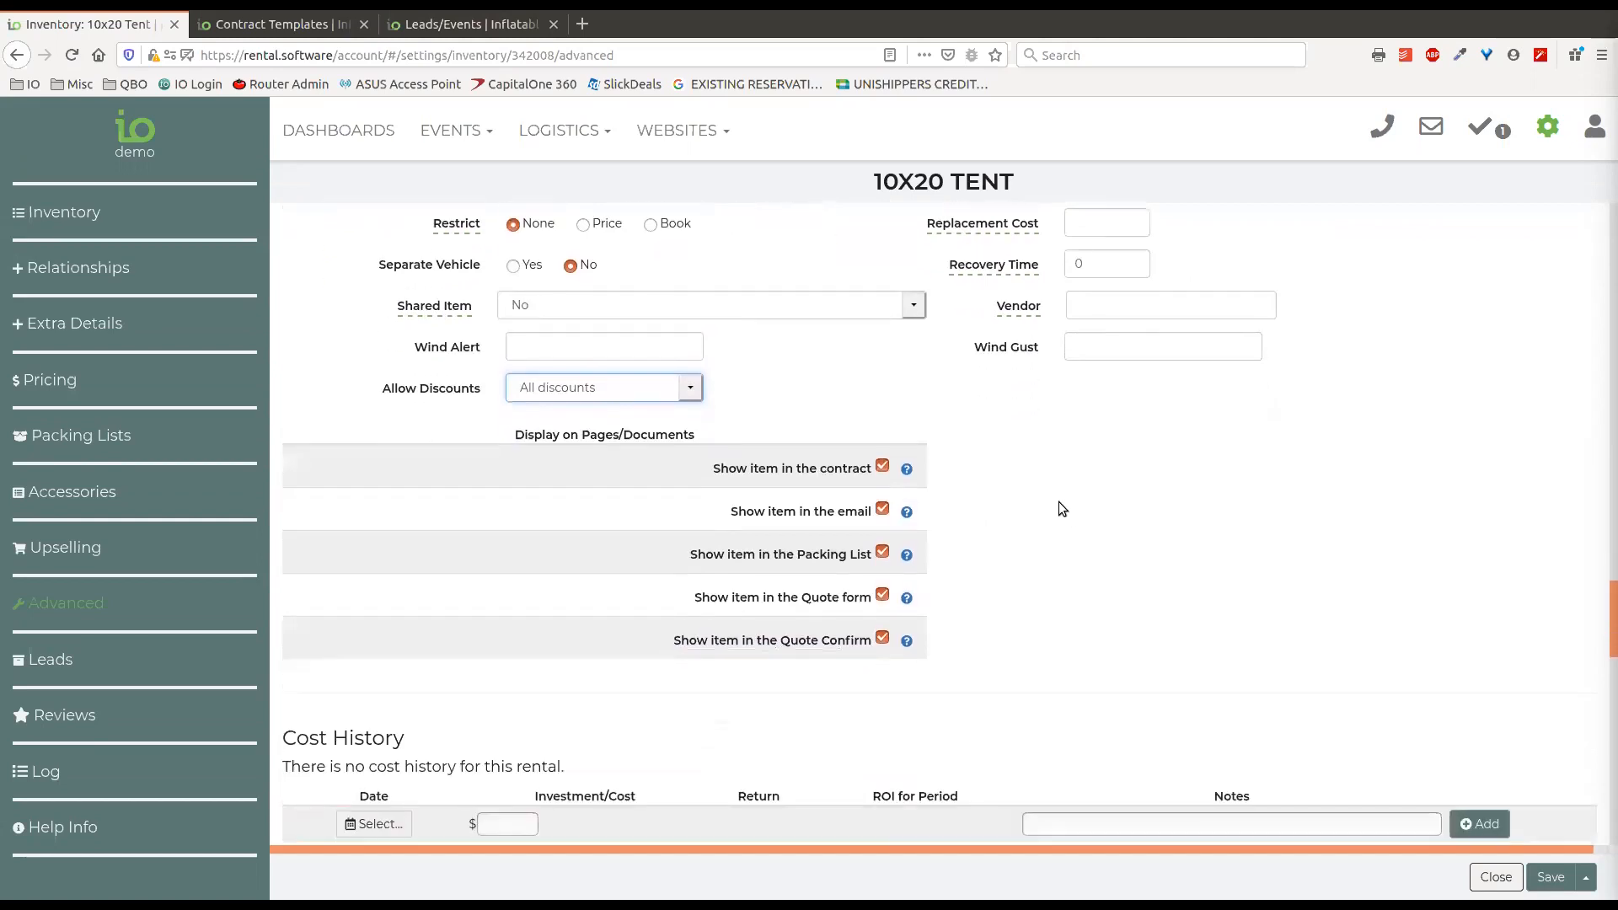
{"action": "scroll", "coordinate": [1025, 422], "scroll_direction": "down", "scroll_amount": 2}
{"action": "scroll", "coordinate": [1011, 506], "scroll_direction": "up", "scroll_amount": 6}
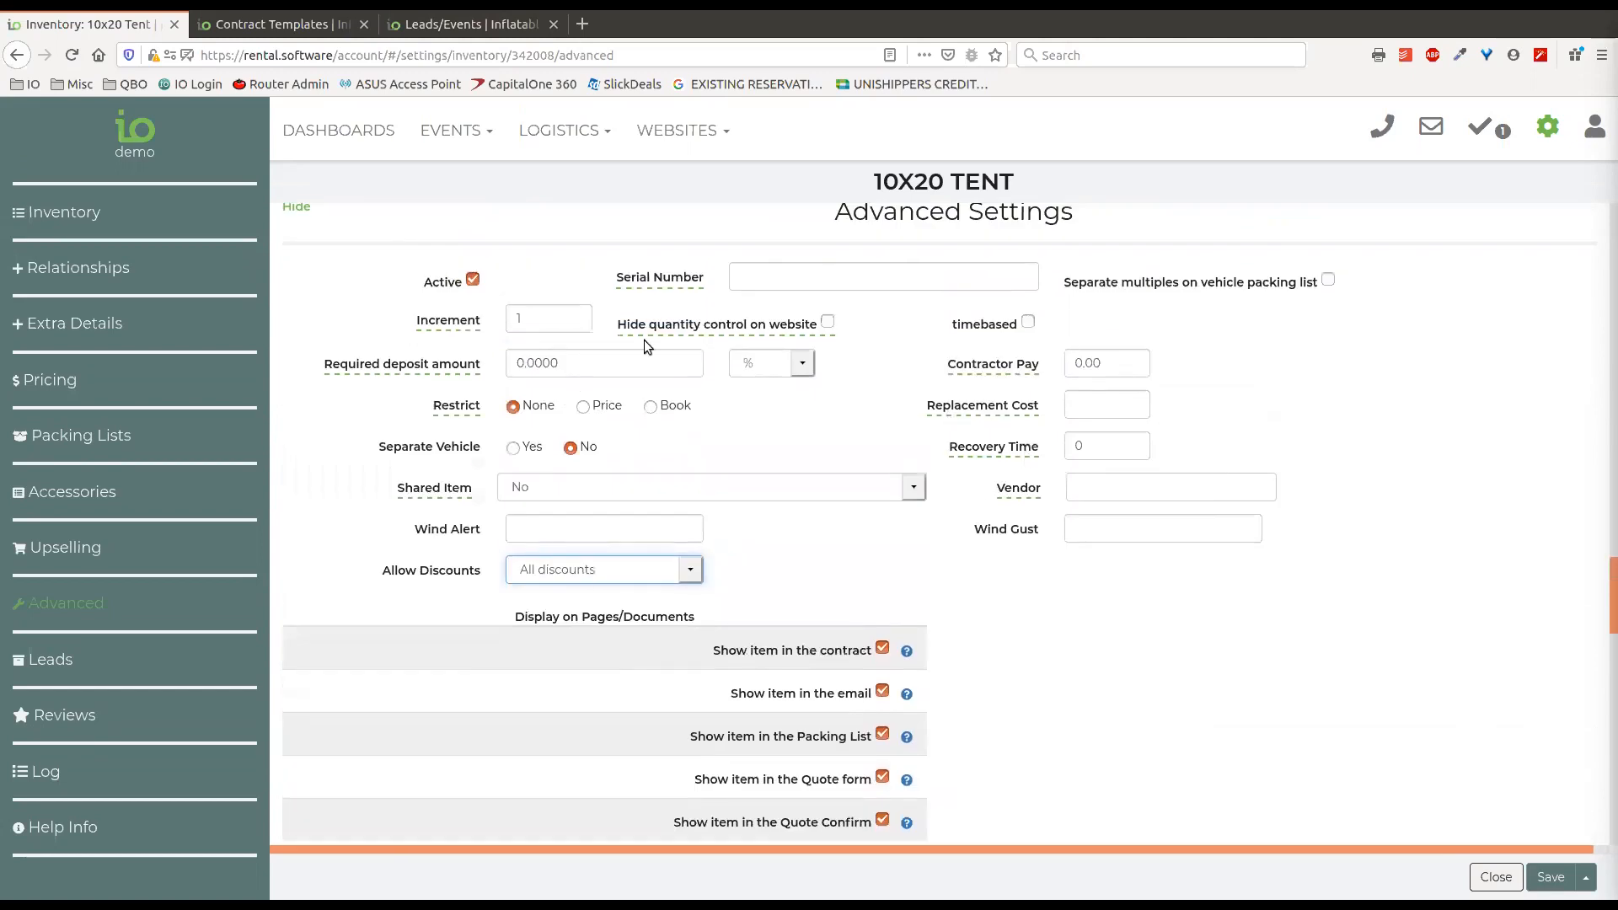
{"action": "scroll", "coordinate": [1023, 523], "scroll_direction": "down", "scroll_amount": 3}
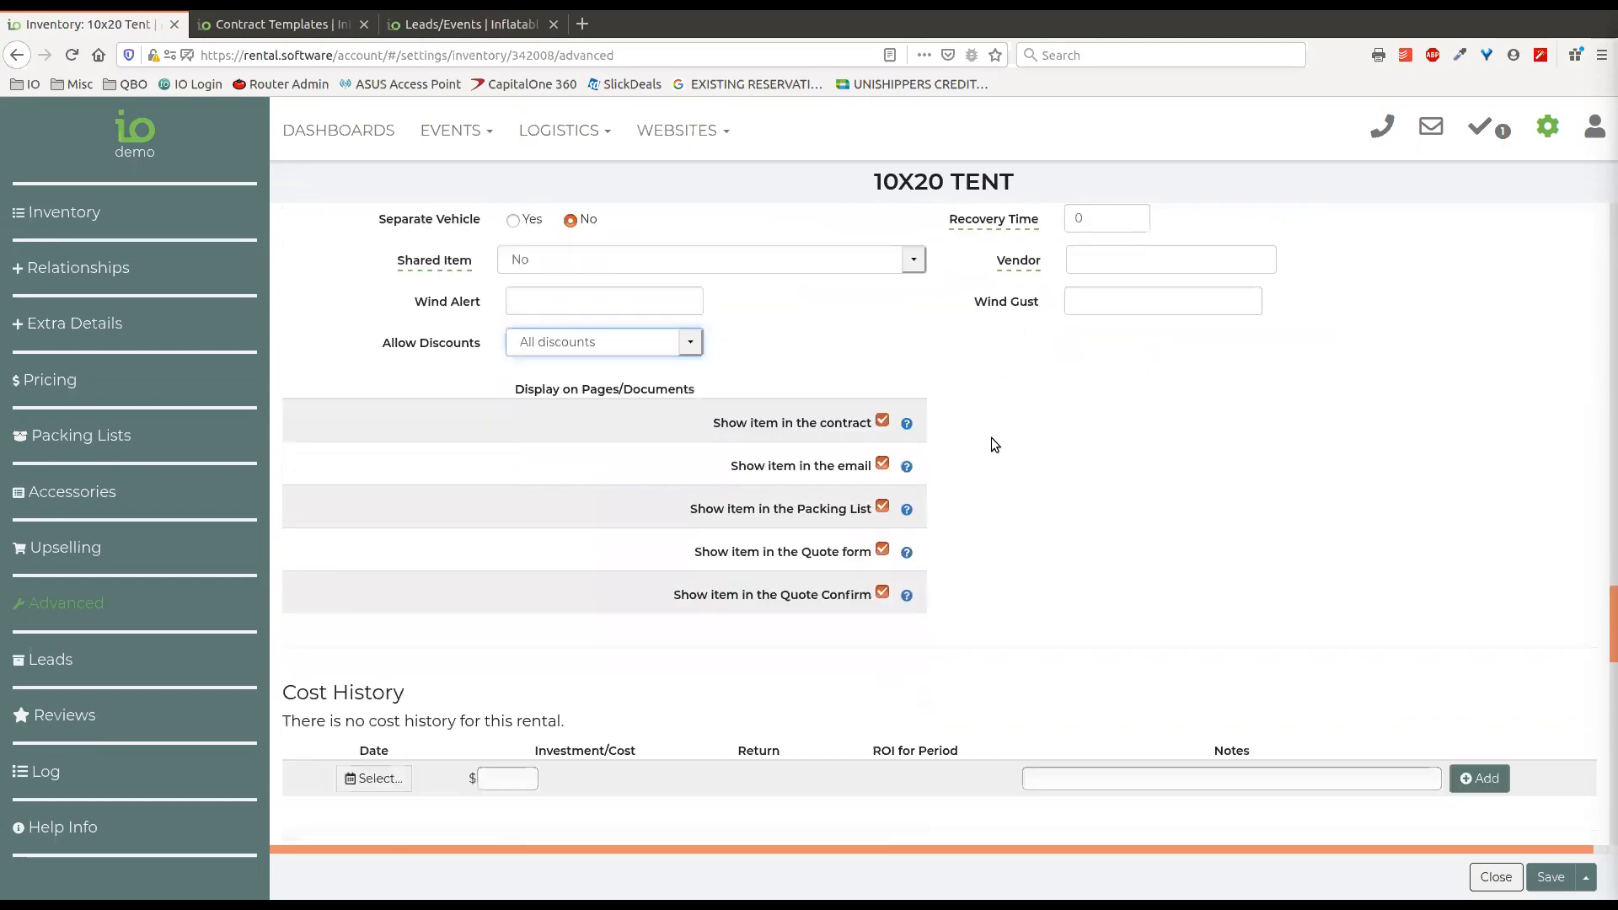
{"action": "scroll", "coordinate": [991, 442], "scroll_direction": "down", "scroll_amount": 2}
{"action": "scroll", "coordinate": [991, 455], "scroll_direction": "down", "scroll_amount": 3}
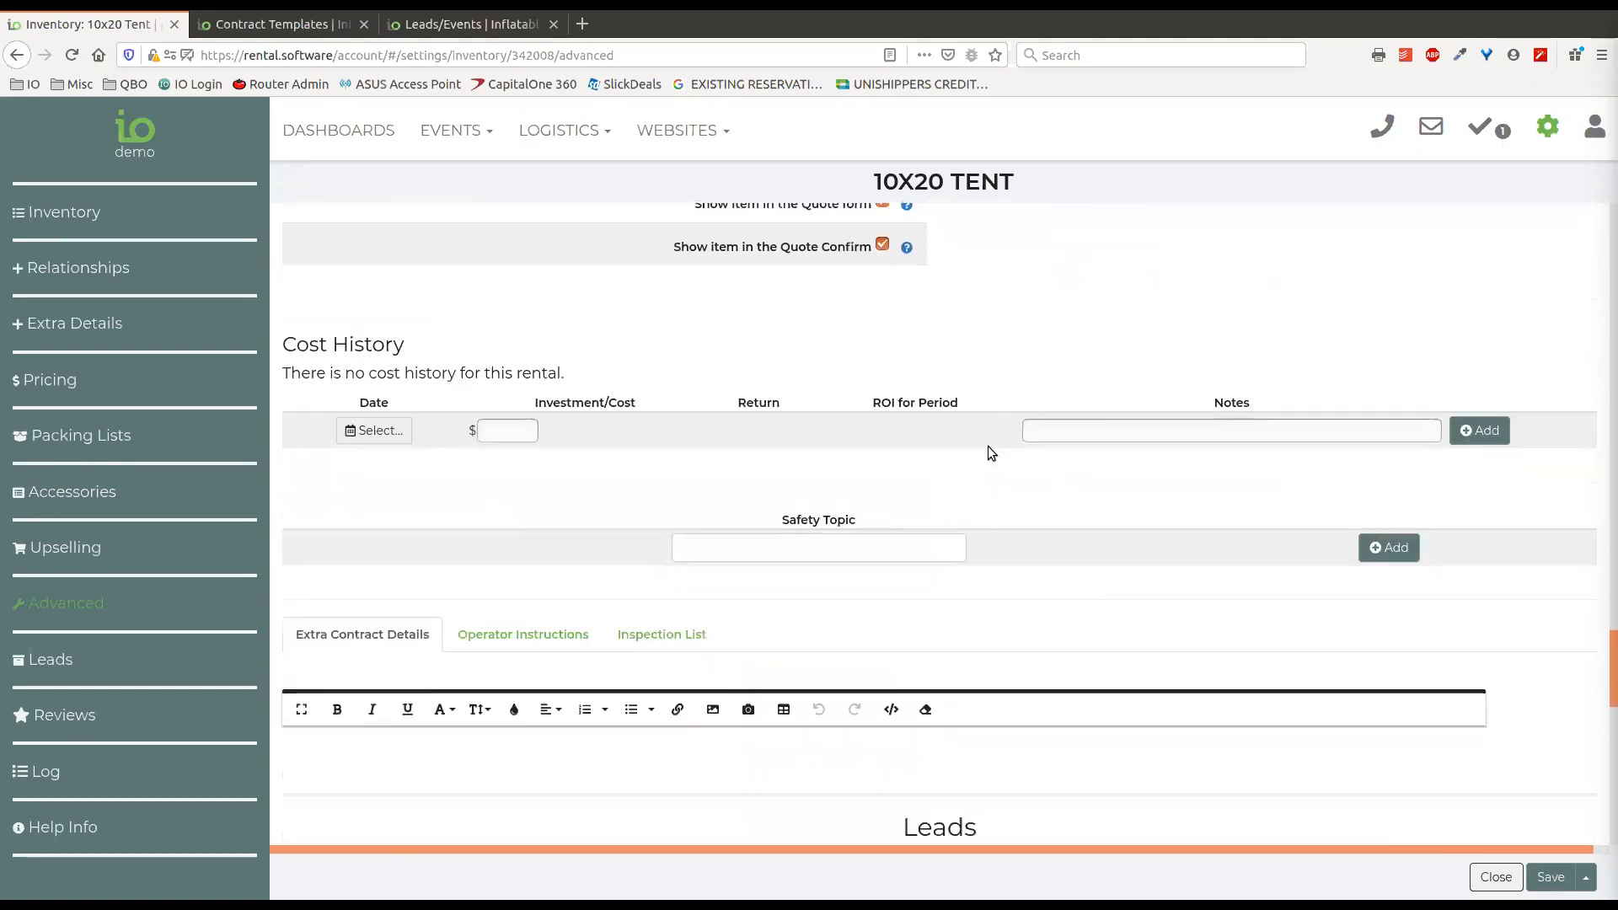
{"action": "scroll", "coordinate": [987, 444], "scroll_direction": "down", "scroll_amount": 2}
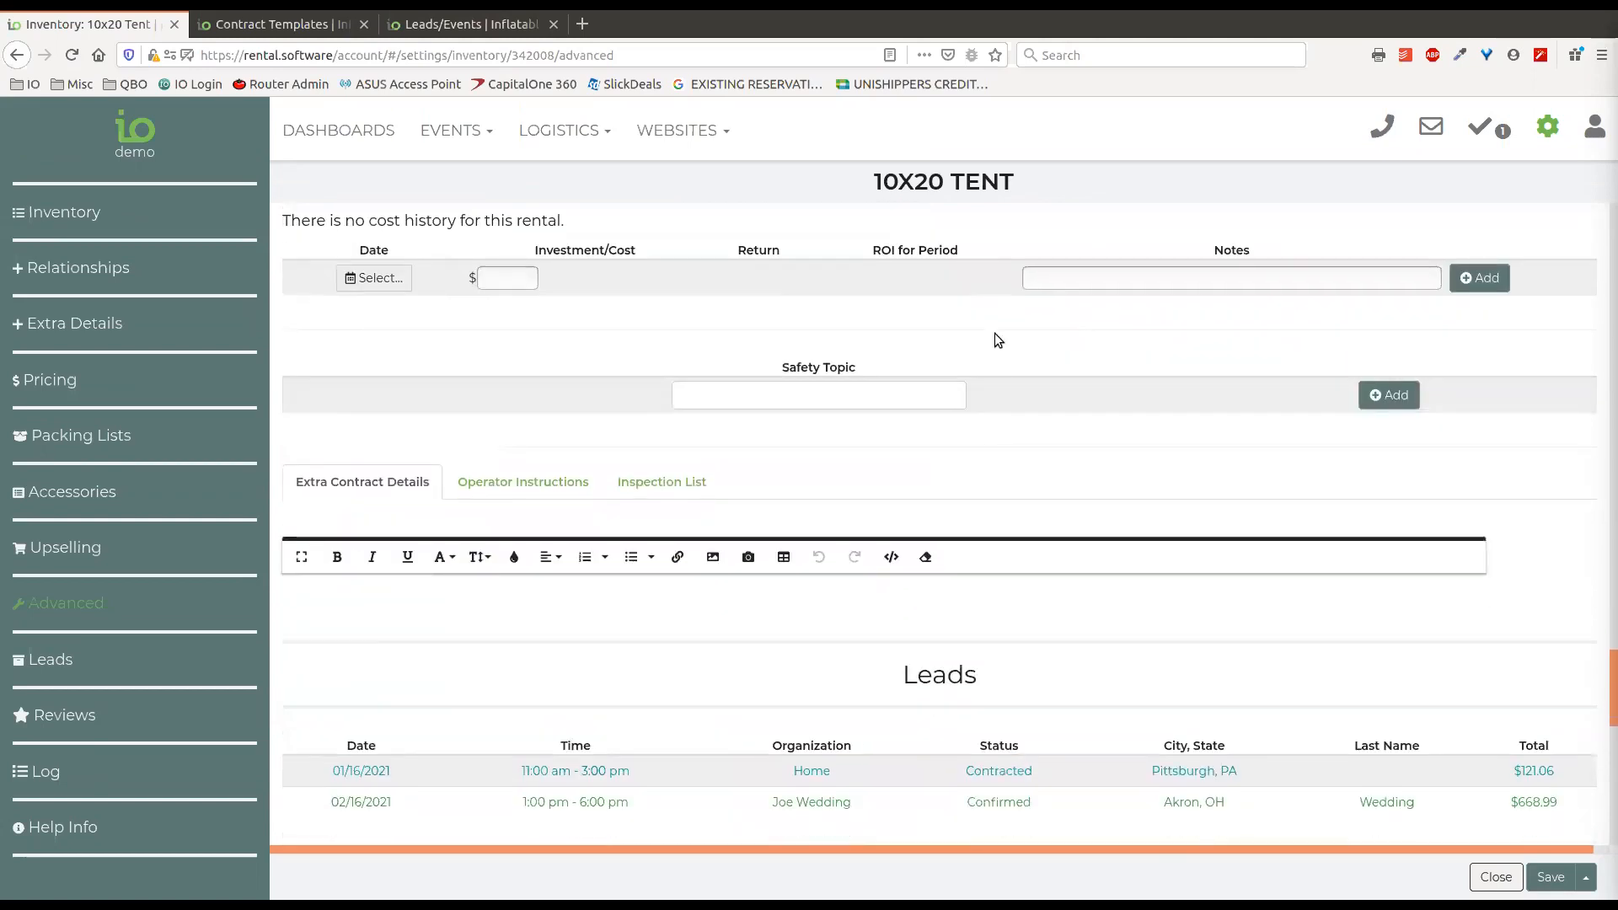
Compare the tent's Extra Contract Details, Operator Instructions and Inspection List text editors without entering any text.
{"action": "left_click", "coordinate": [516, 438]}
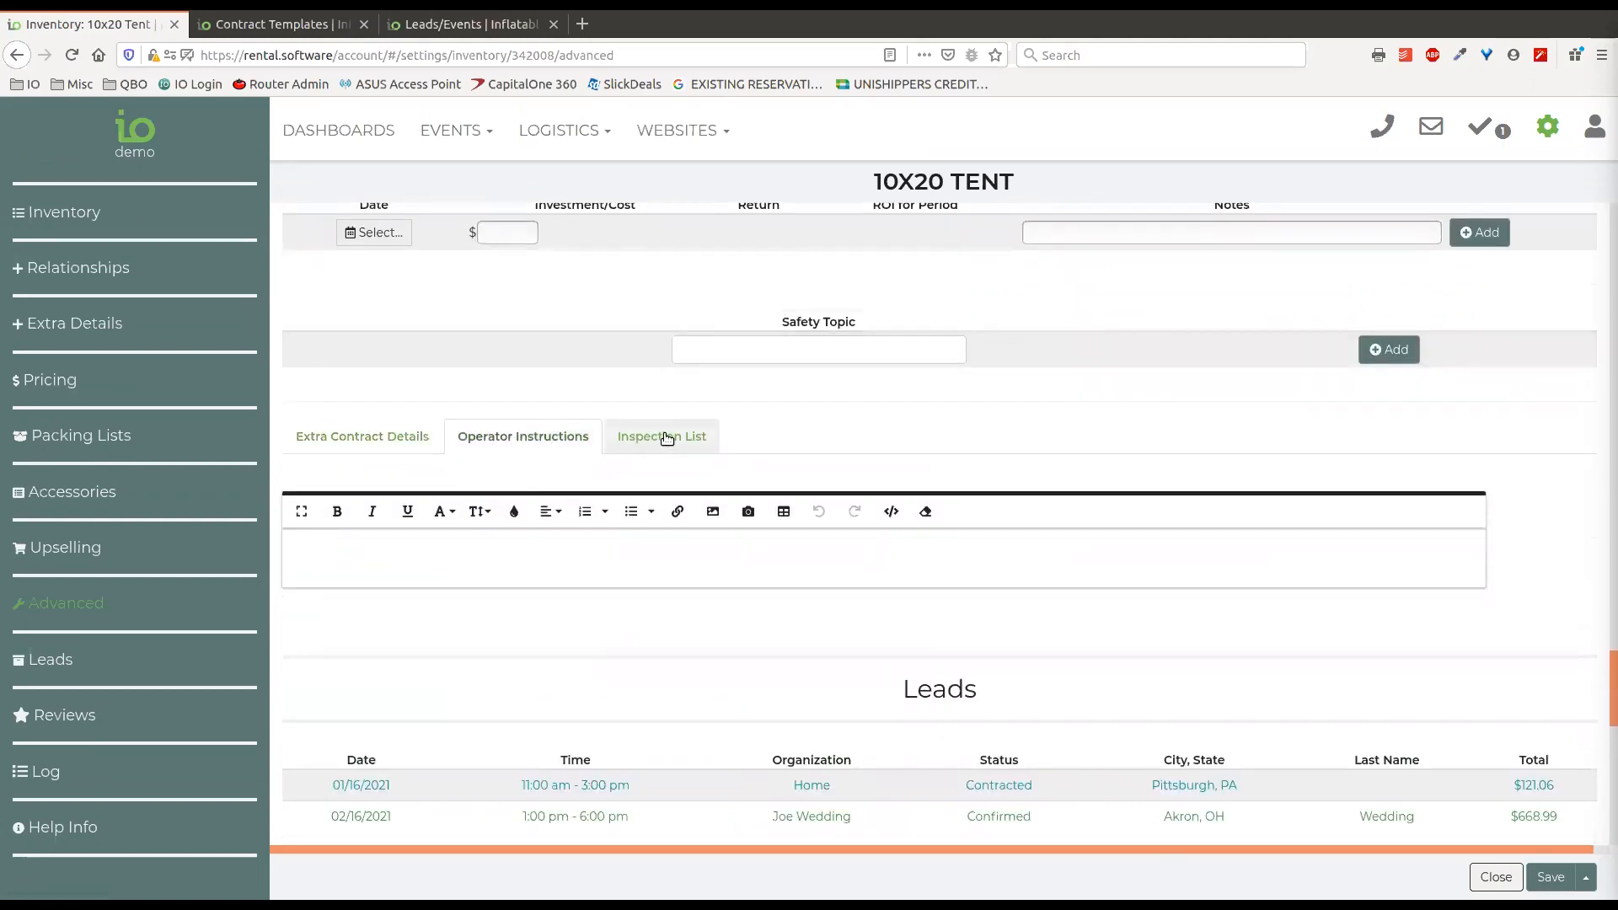
{"action": "left_click", "coordinate": [666, 438]}
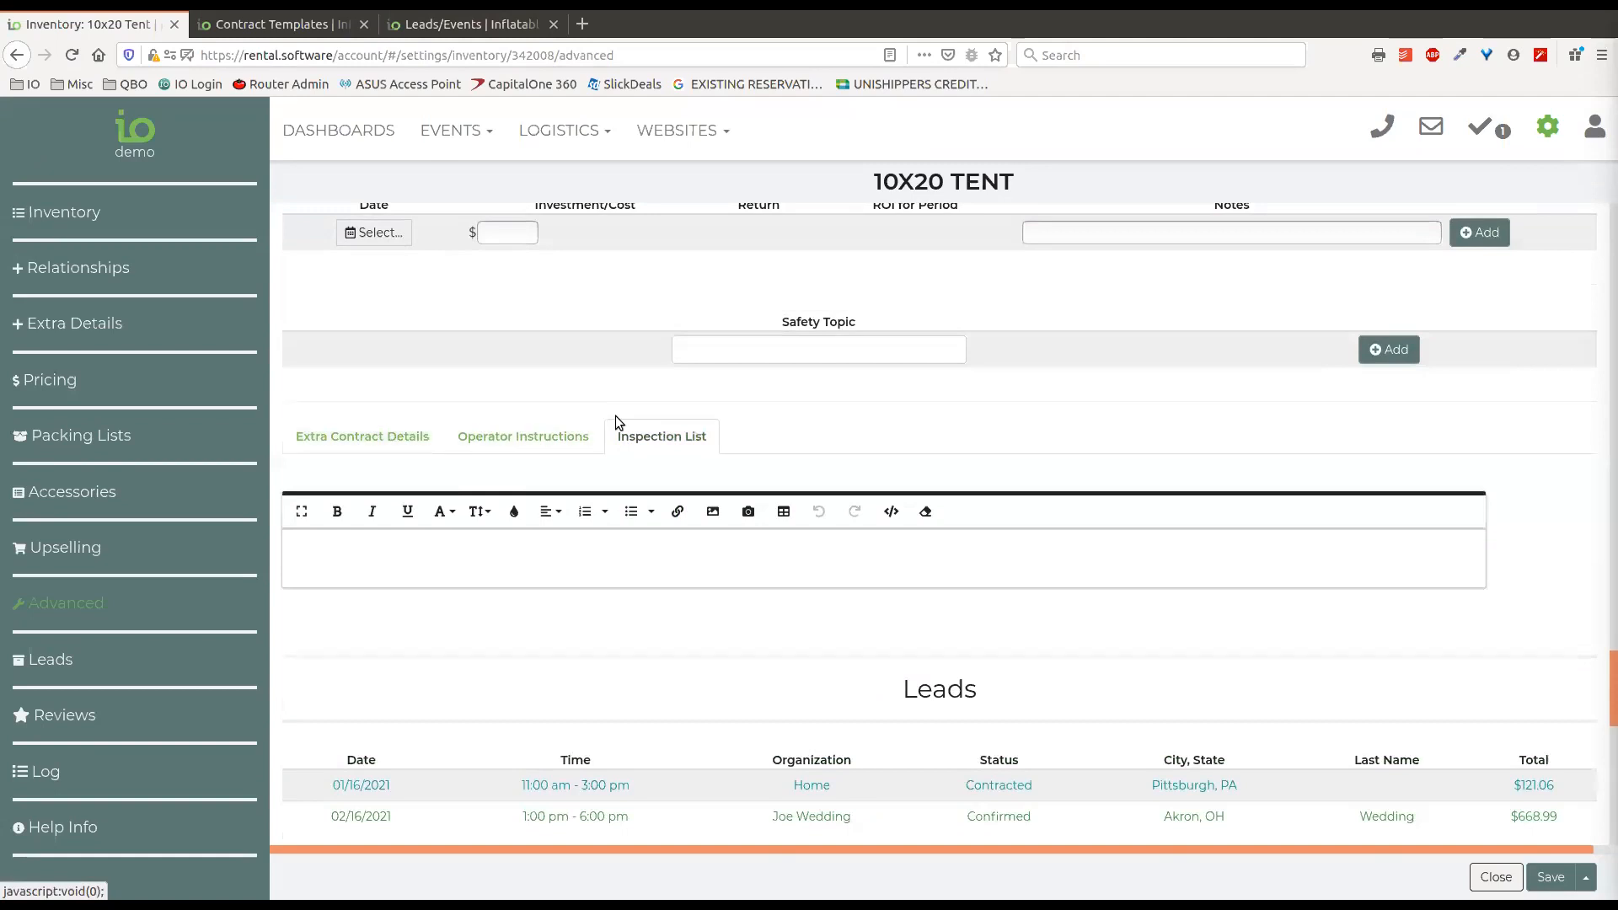
{"action": "left_click", "coordinate": [512, 438]}
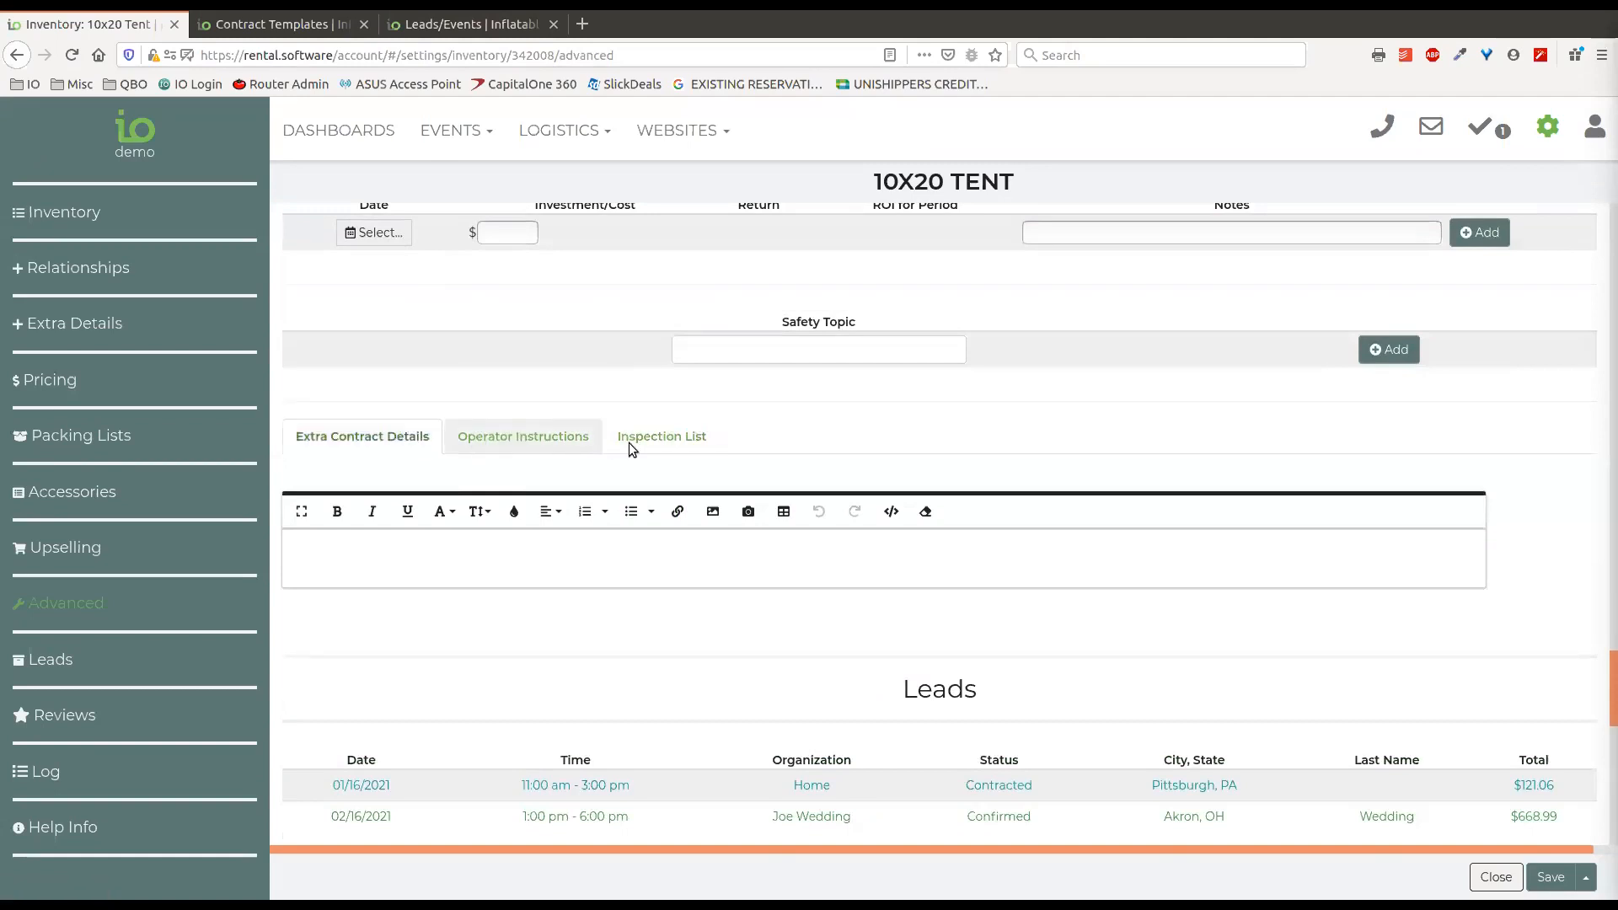
{"action": "left_click", "coordinate": [644, 436]}
{"action": "left_click", "coordinate": [385, 436]}
{"action": "left_click", "coordinate": [684, 445]}
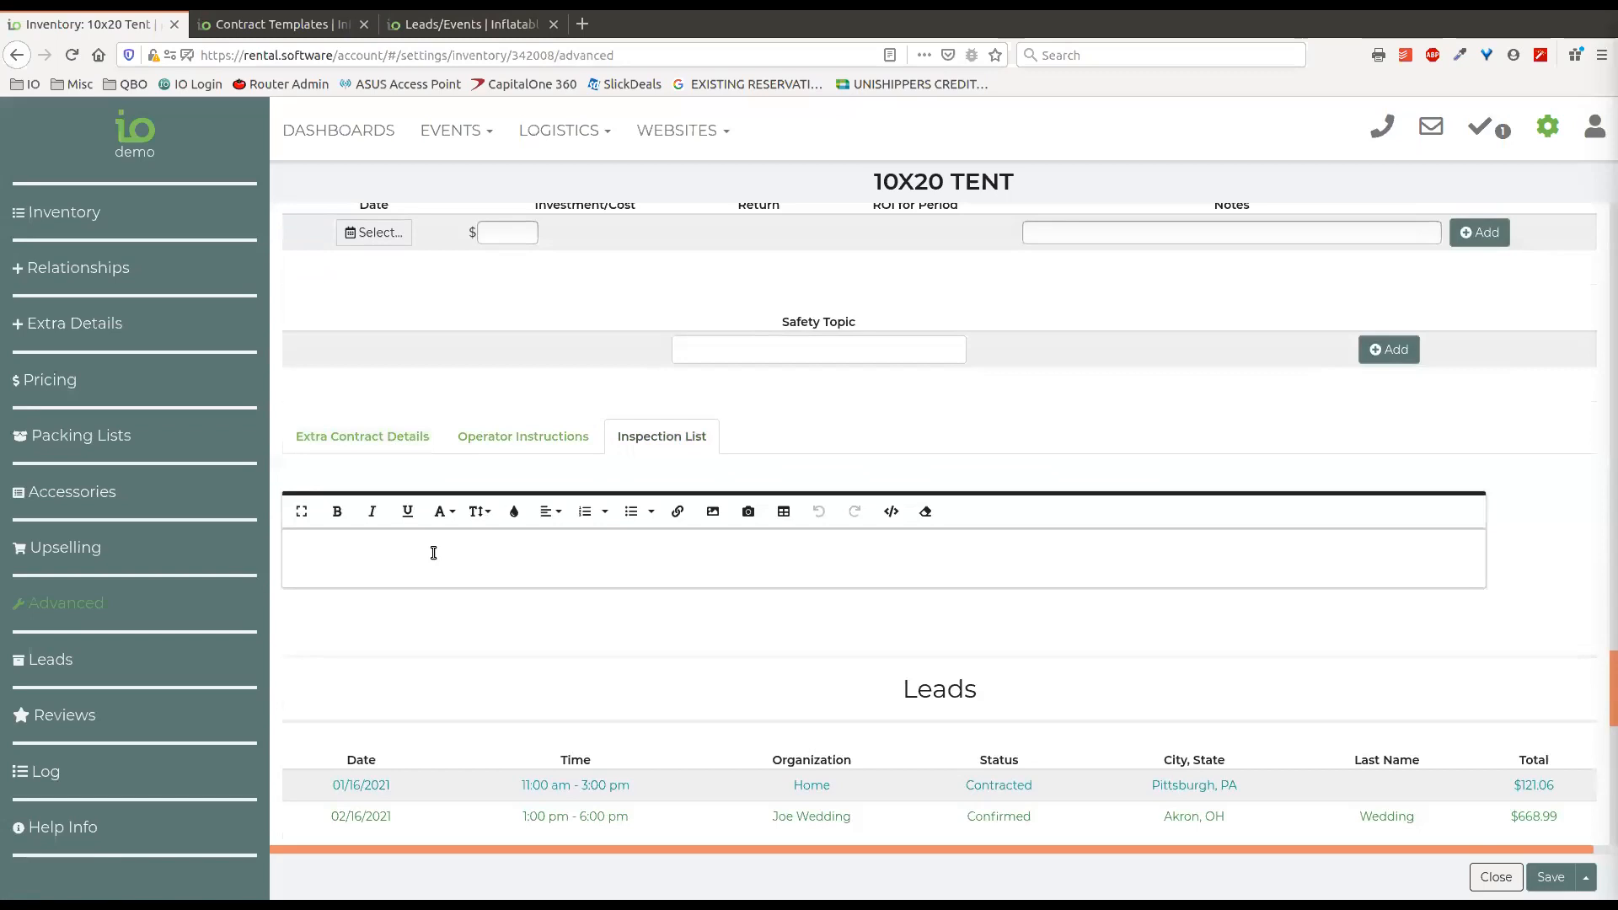
{"action": "left_click", "coordinate": [379, 434]}
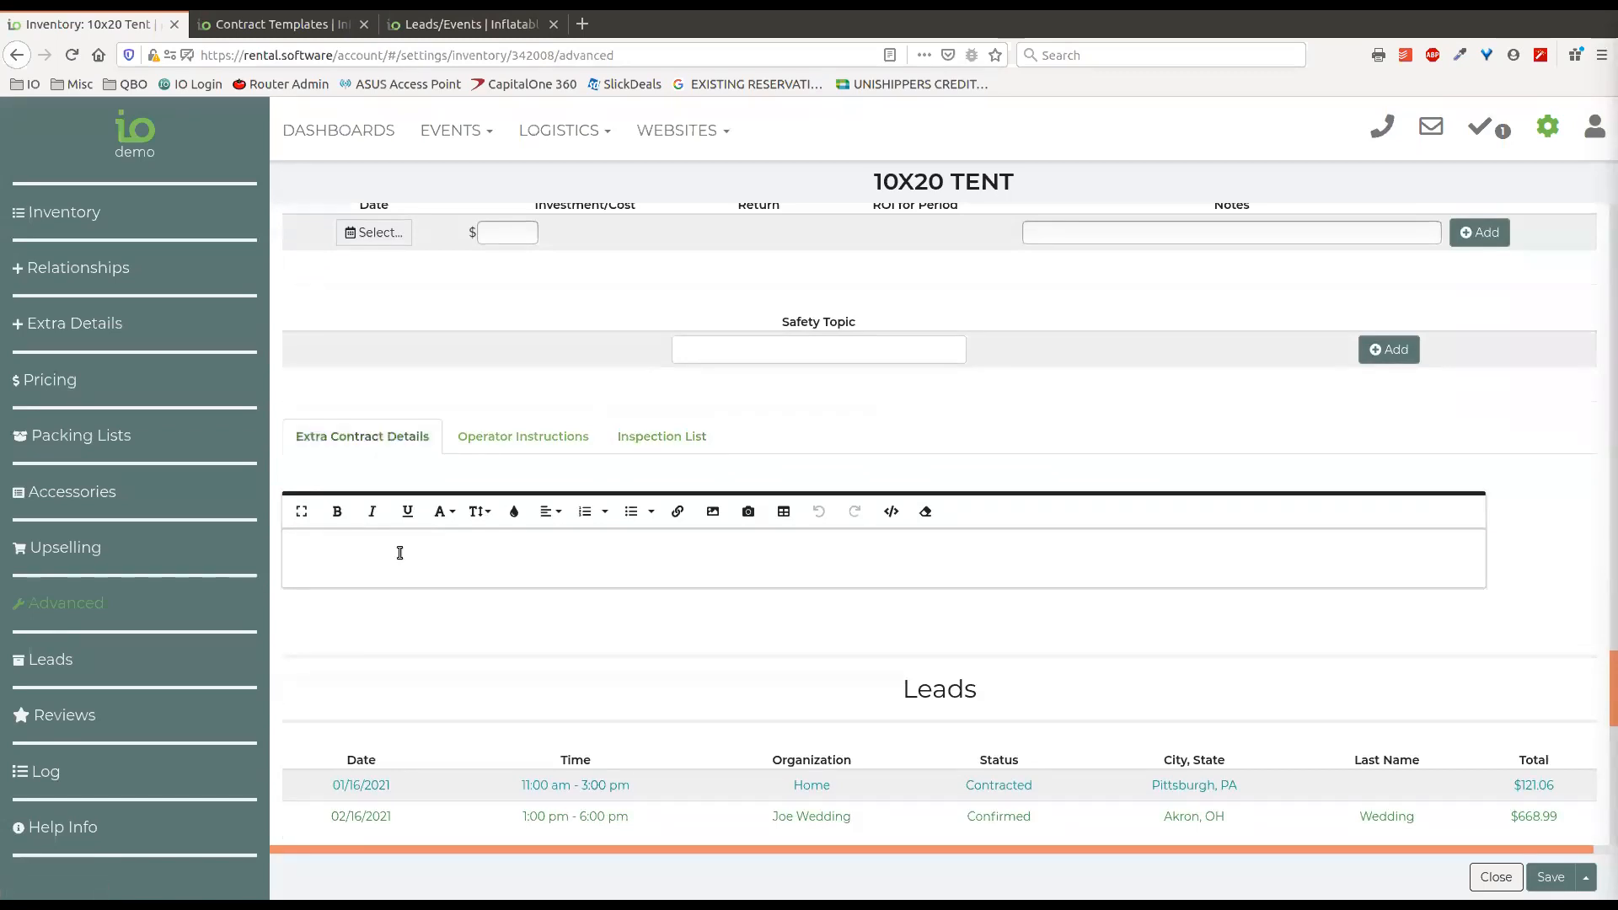
{"action": "left_click", "coordinate": [523, 438]}
{"action": "left_click", "coordinate": [523, 553]}
{"action": "left_click", "coordinate": [649, 436]}
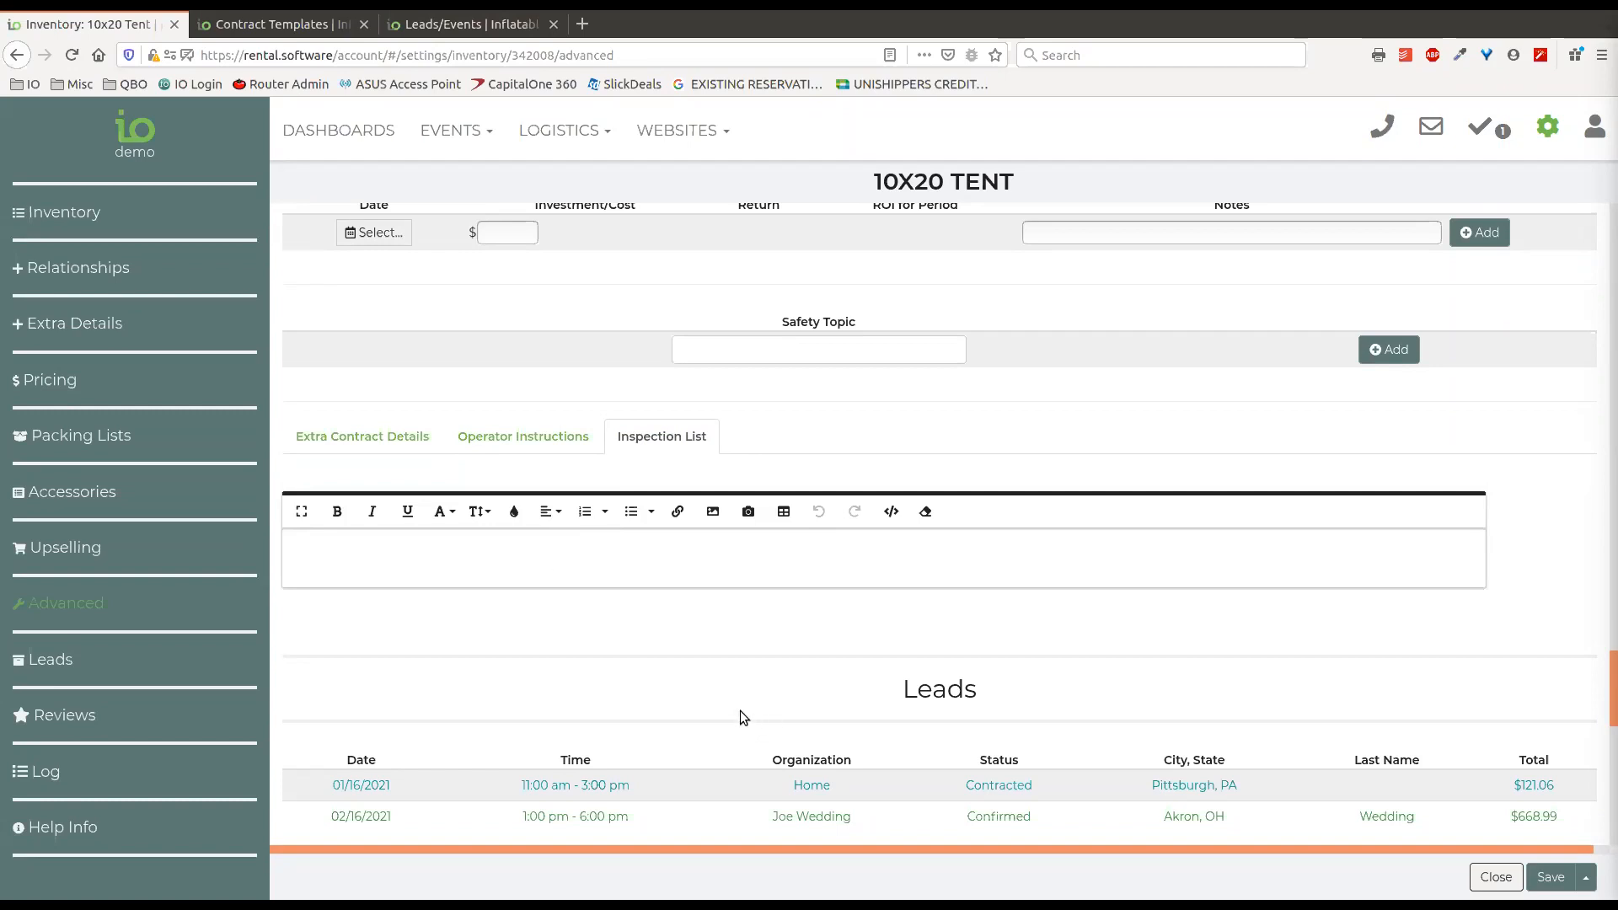
{"action": "left_click", "coordinate": [549, 446]}
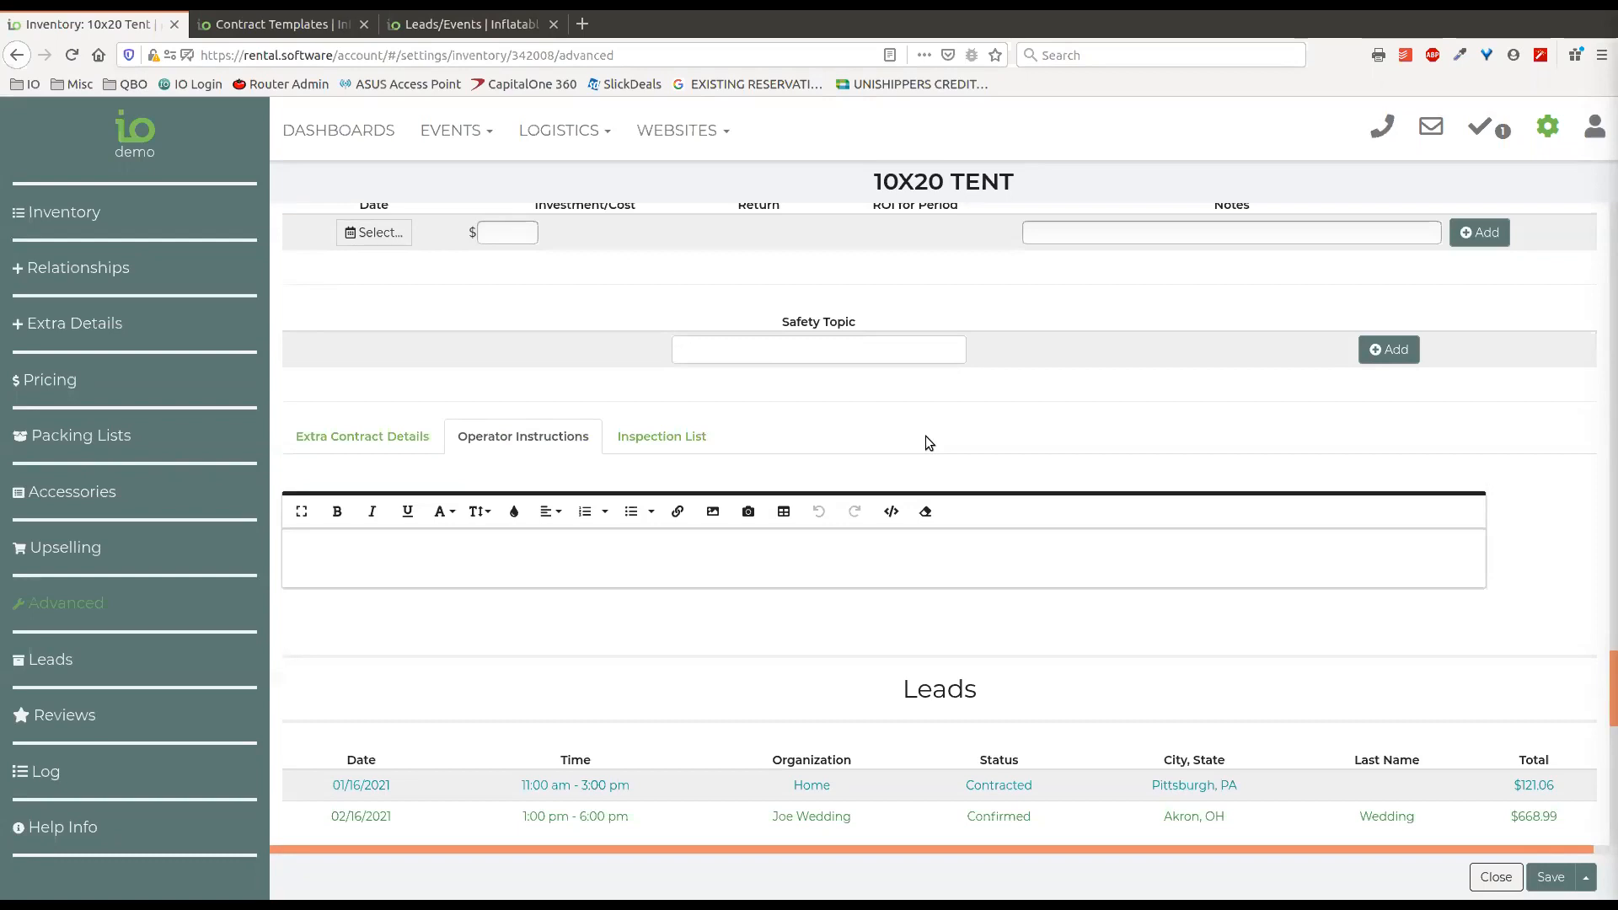
Examine the Leads that include the tent and its Reviews section.
{"action": "scroll", "coordinate": [976, 414], "scroll_direction": "down", "scroll_amount": 2}
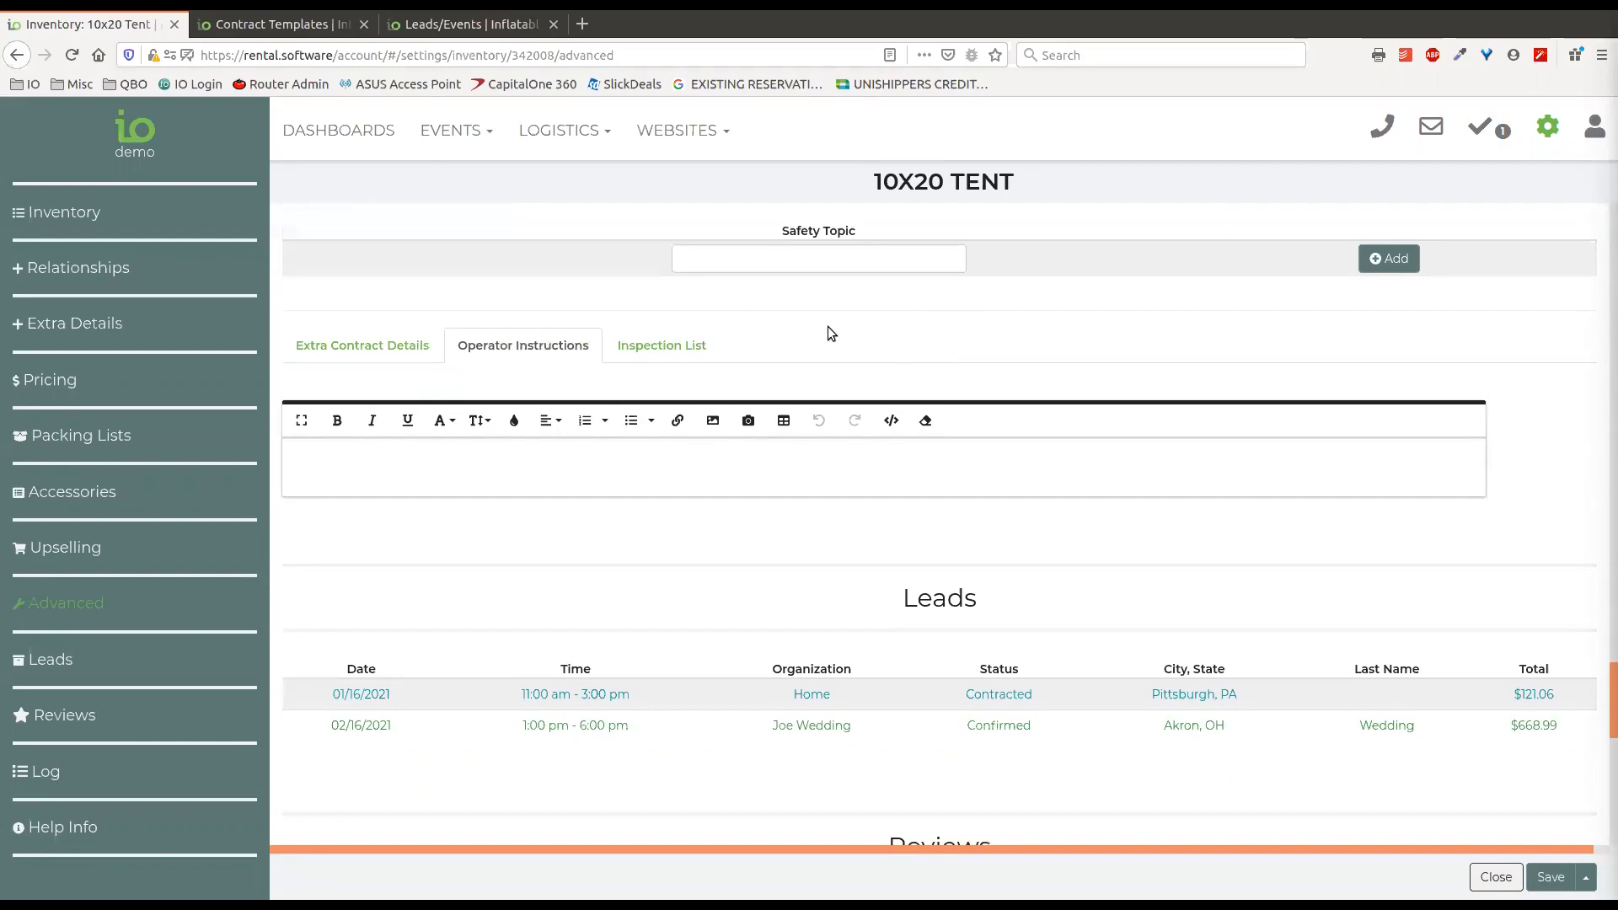
{"action": "scroll", "coordinate": [828, 326], "scroll_direction": "down", "scroll_amount": 2}
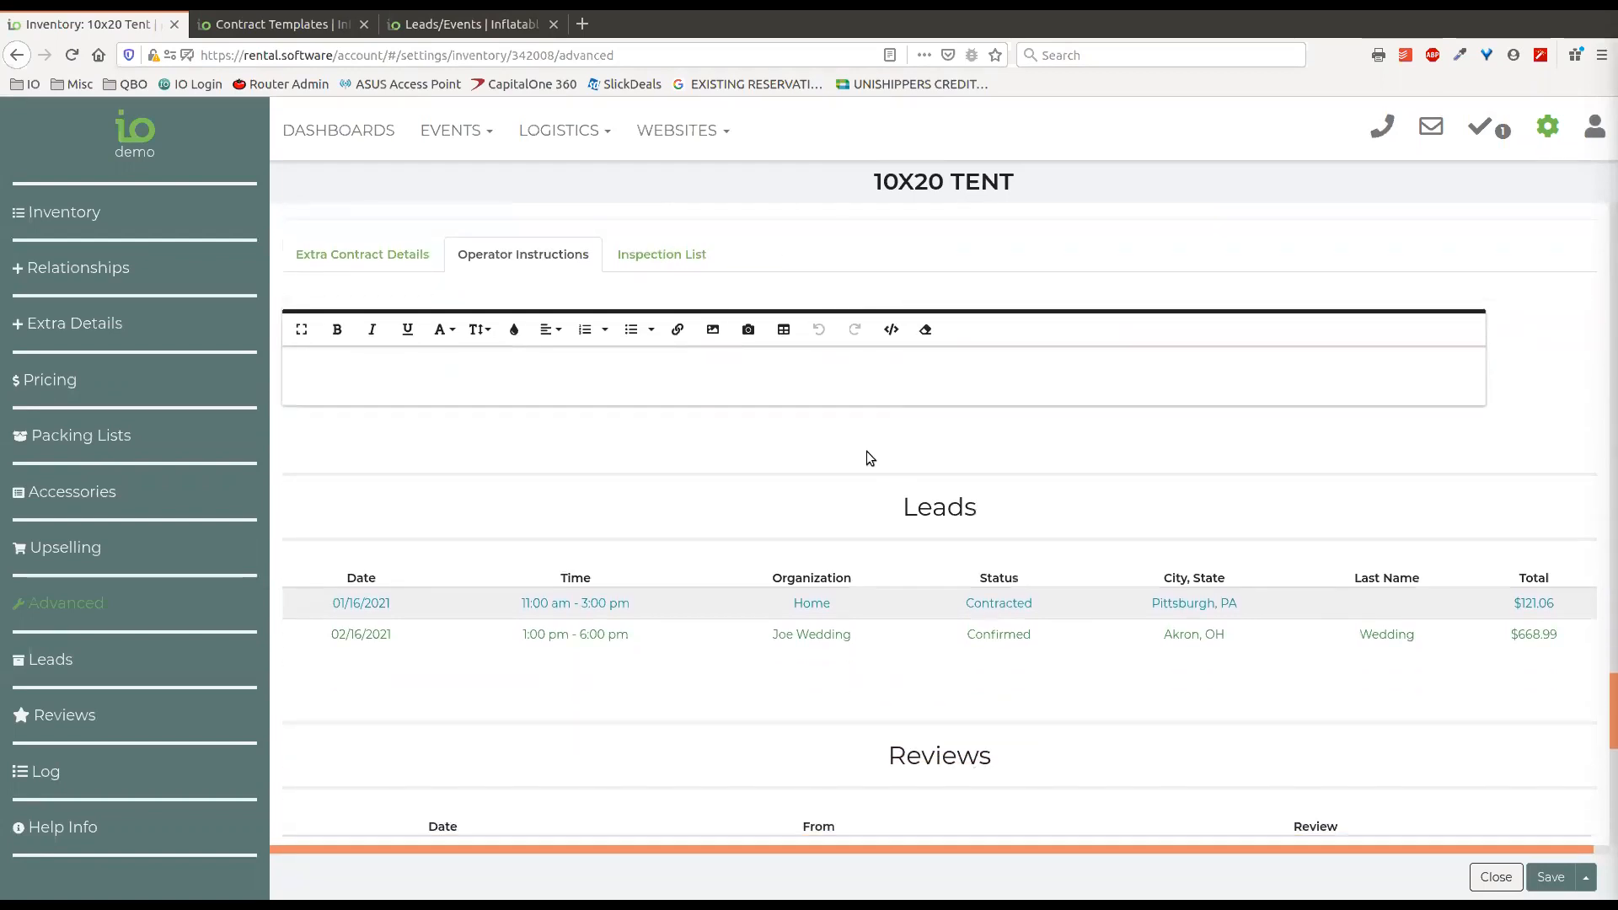
{"action": "scroll", "coordinate": [867, 452], "scroll_direction": "down", "scroll_amount": 1}
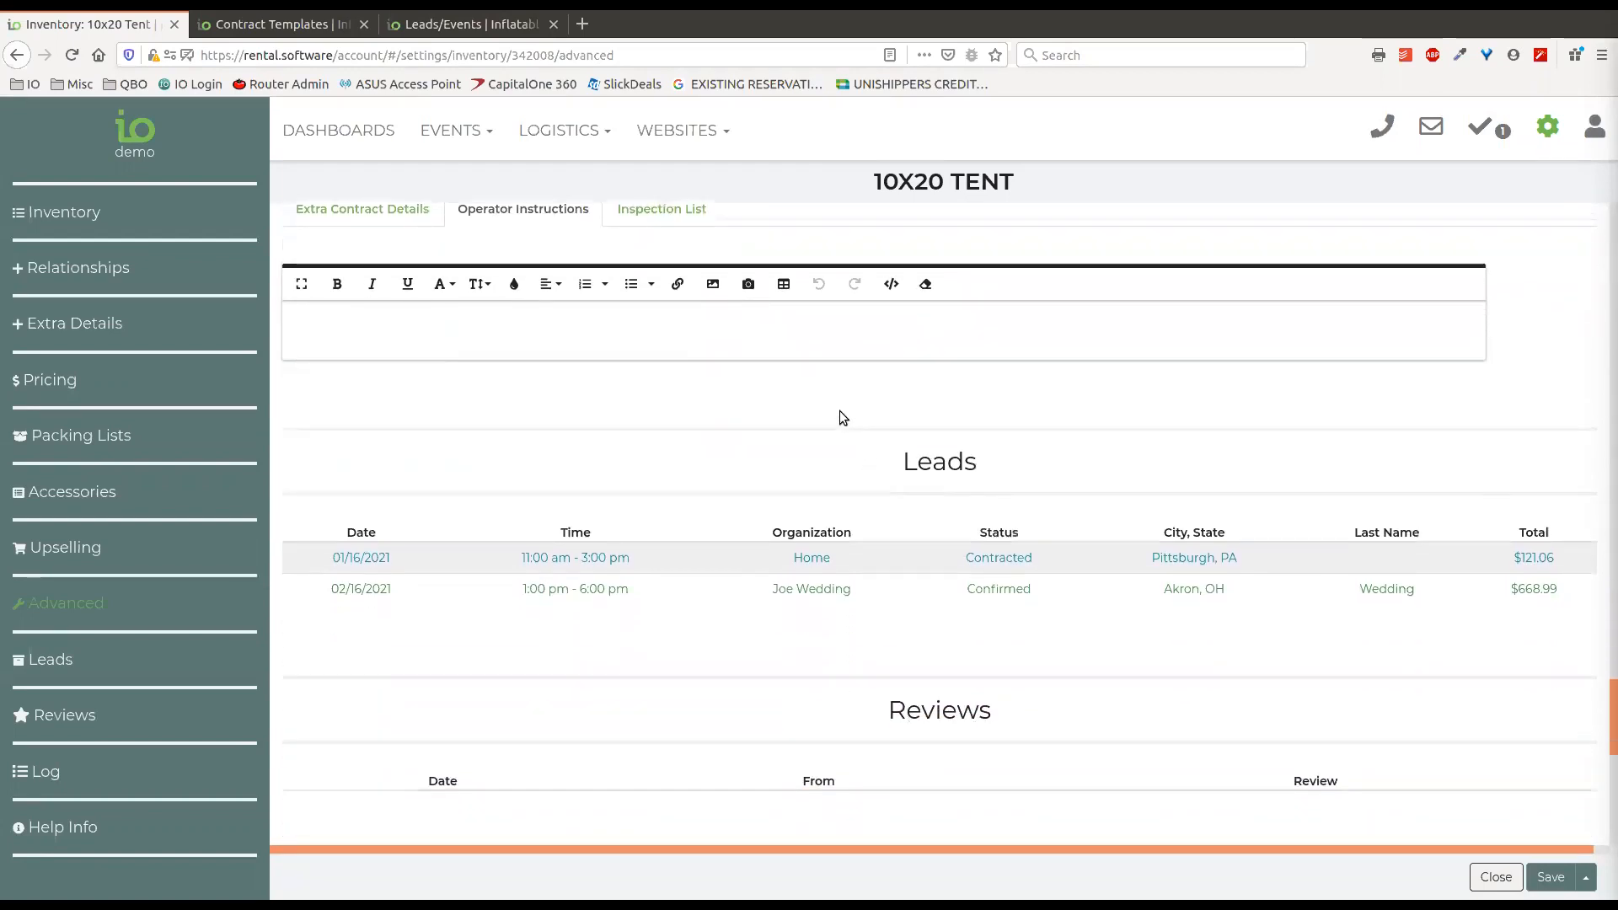
{"action": "scroll", "coordinate": [836, 402], "scroll_direction": "down", "scroll_amount": 2}
{"action": "scroll", "coordinate": [850, 351], "scroll_direction": "down", "scroll_amount": 1}
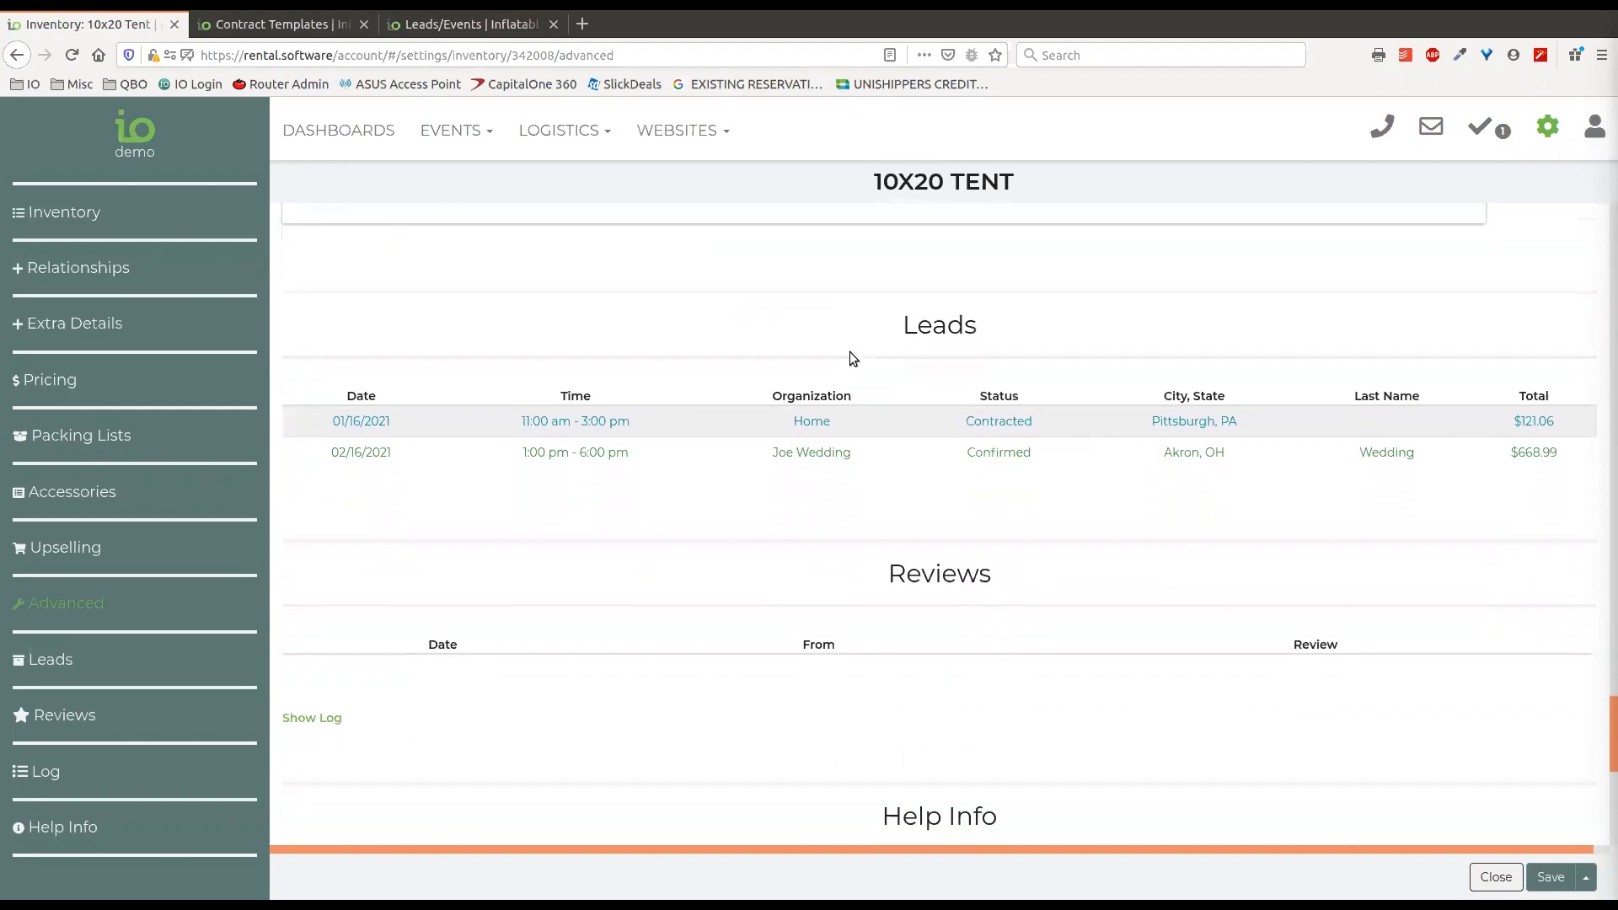
{"action": "scroll", "coordinate": [810, 331], "scroll_direction": "down", "scroll_amount": 1}
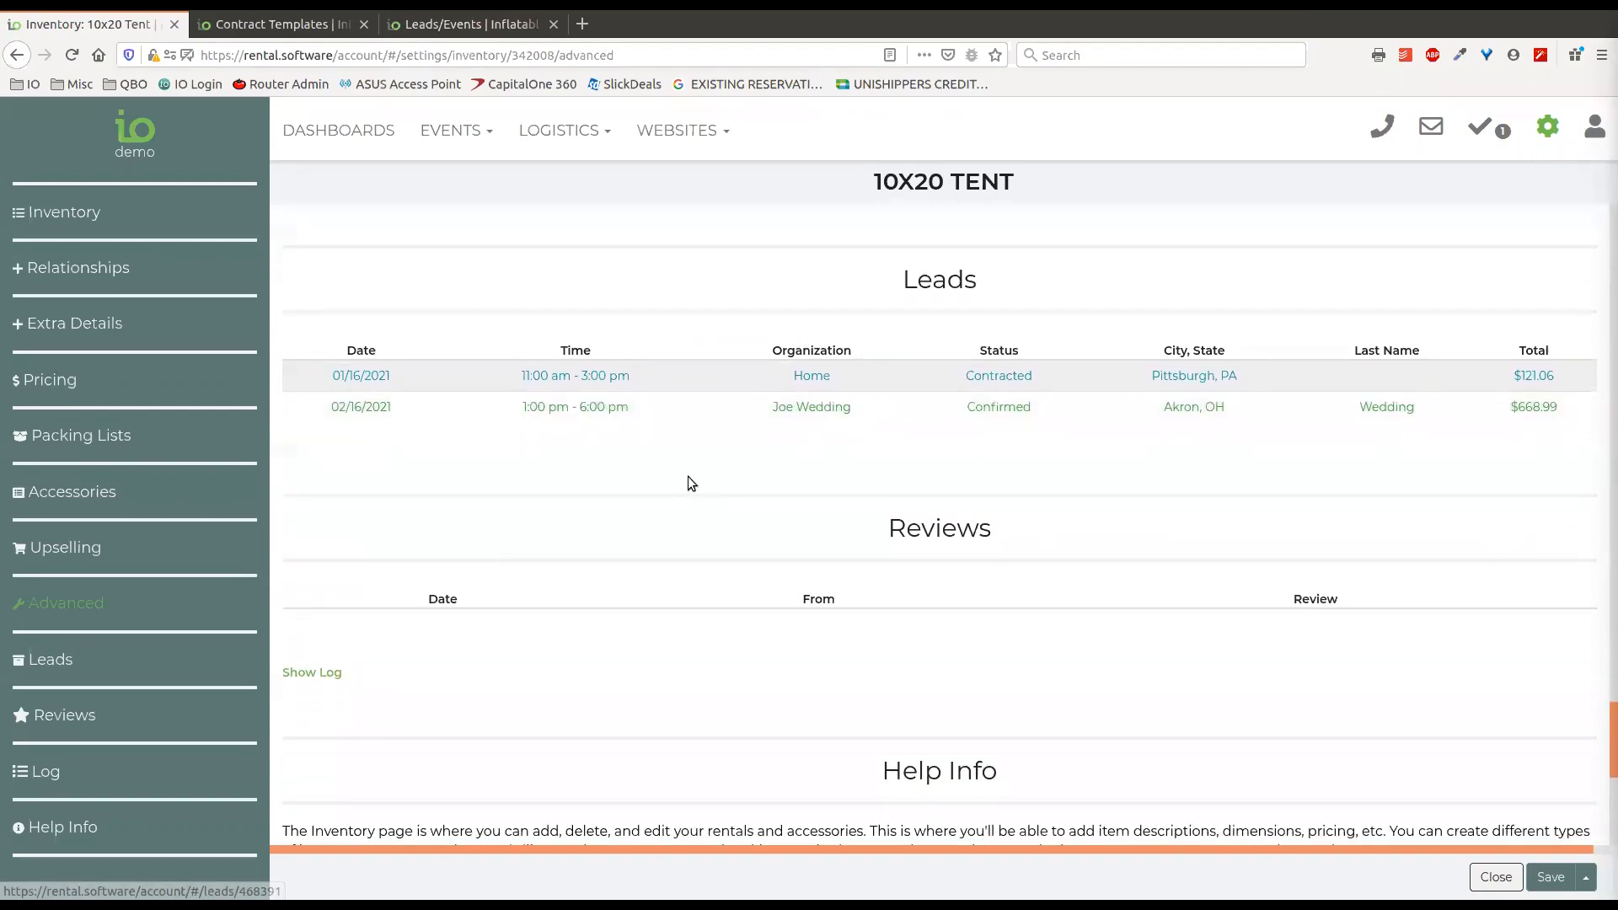
{"action": "scroll", "coordinate": [700, 493], "scroll_direction": "down", "scroll_amount": 2}
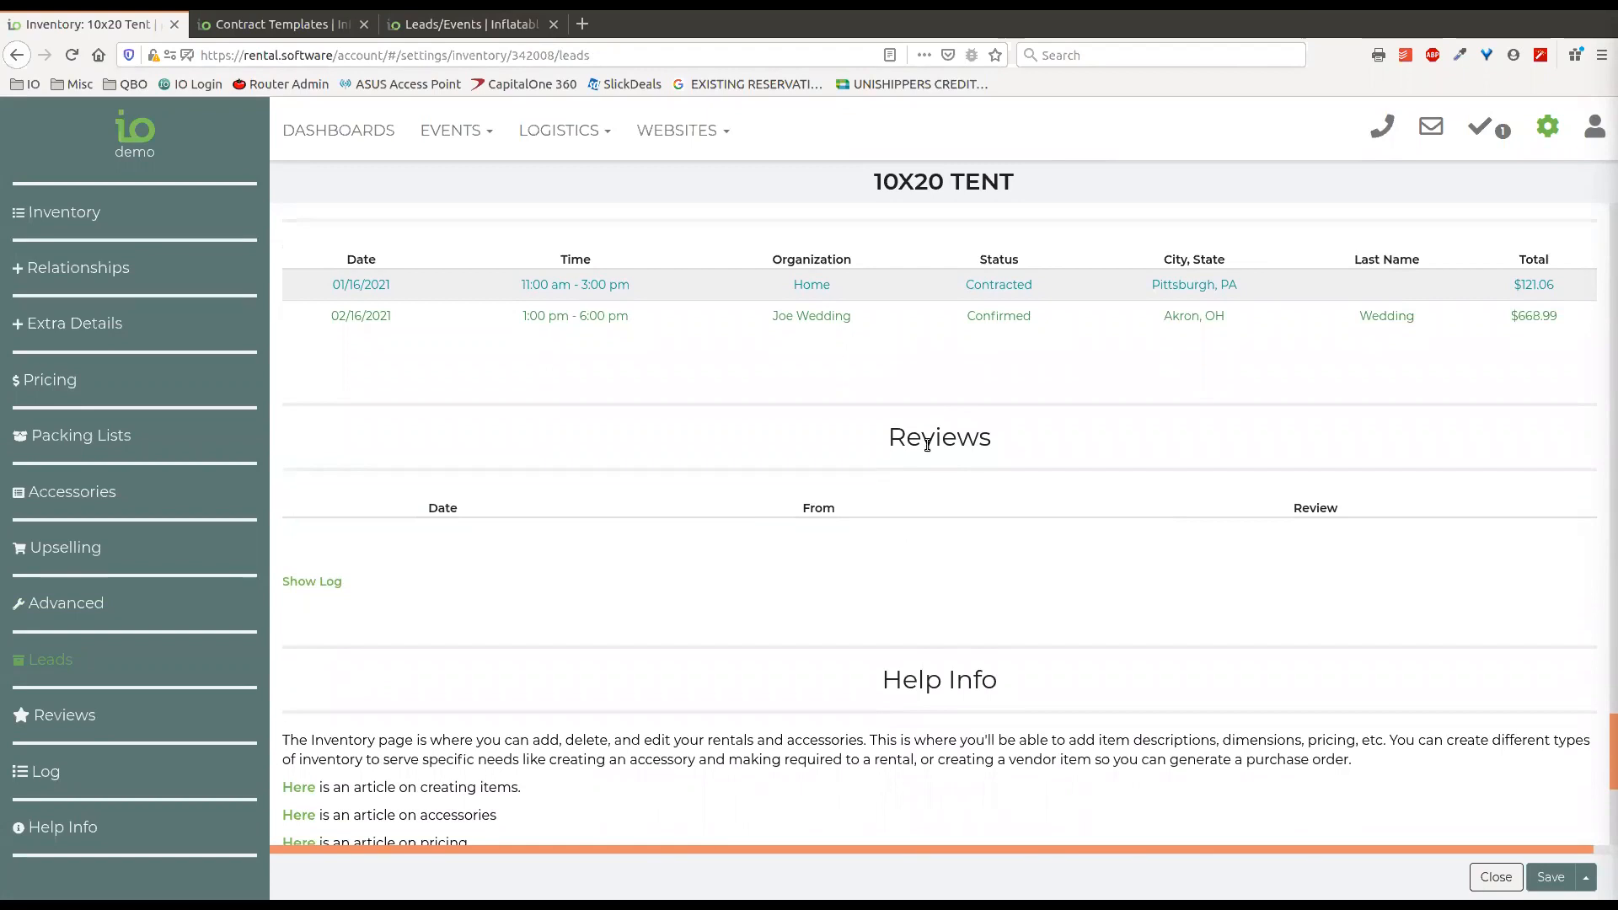
{"action": "scroll", "coordinate": [915, 434], "scroll_direction": "down", "scroll_amount": 3}
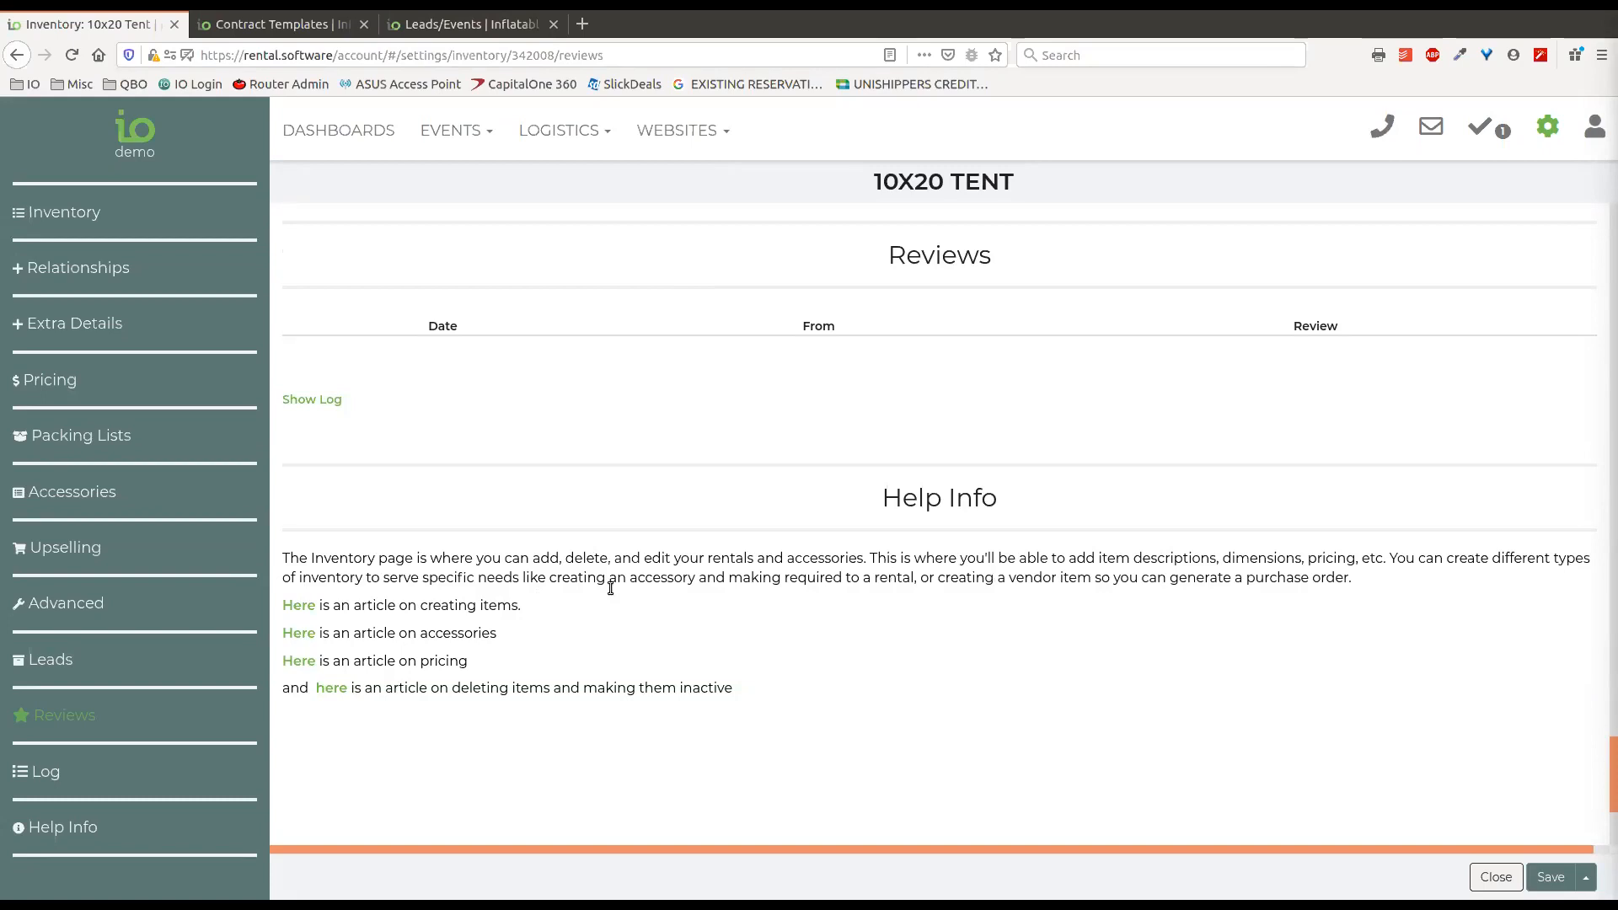
Show the tent's log and examine its entries and the log search field.
{"action": "left_click", "coordinate": [331, 401]}
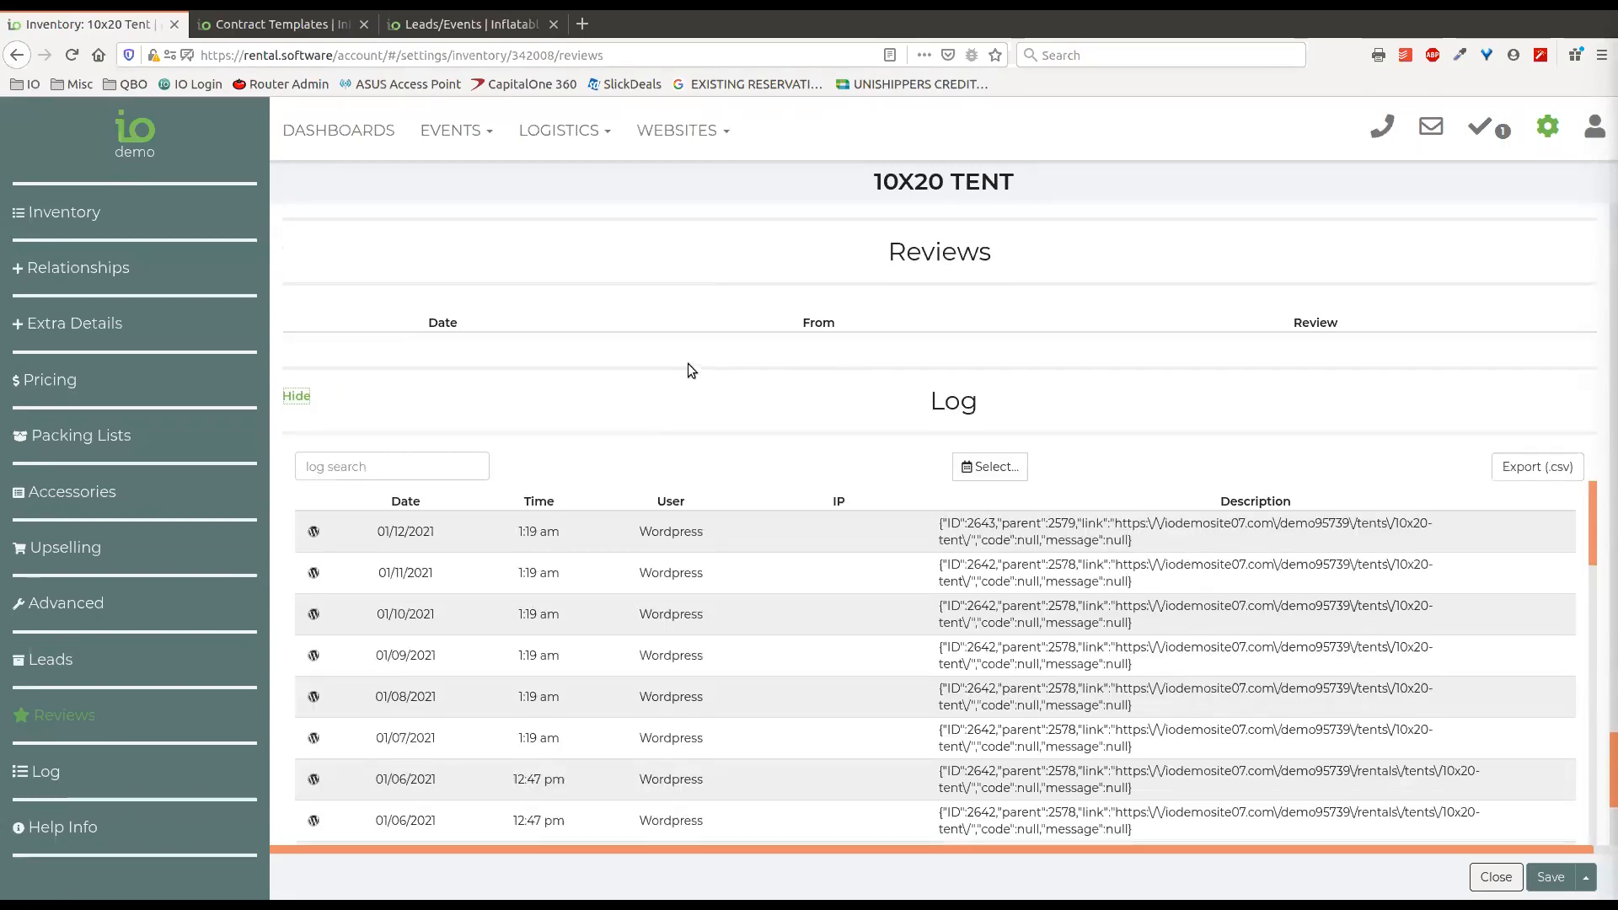
{"action": "scroll", "coordinate": [684, 358], "scroll_direction": "down", "scroll_amount": 2}
{"action": "scroll", "coordinate": [602, 341], "scroll_direction": "down", "scroll_amount": 1}
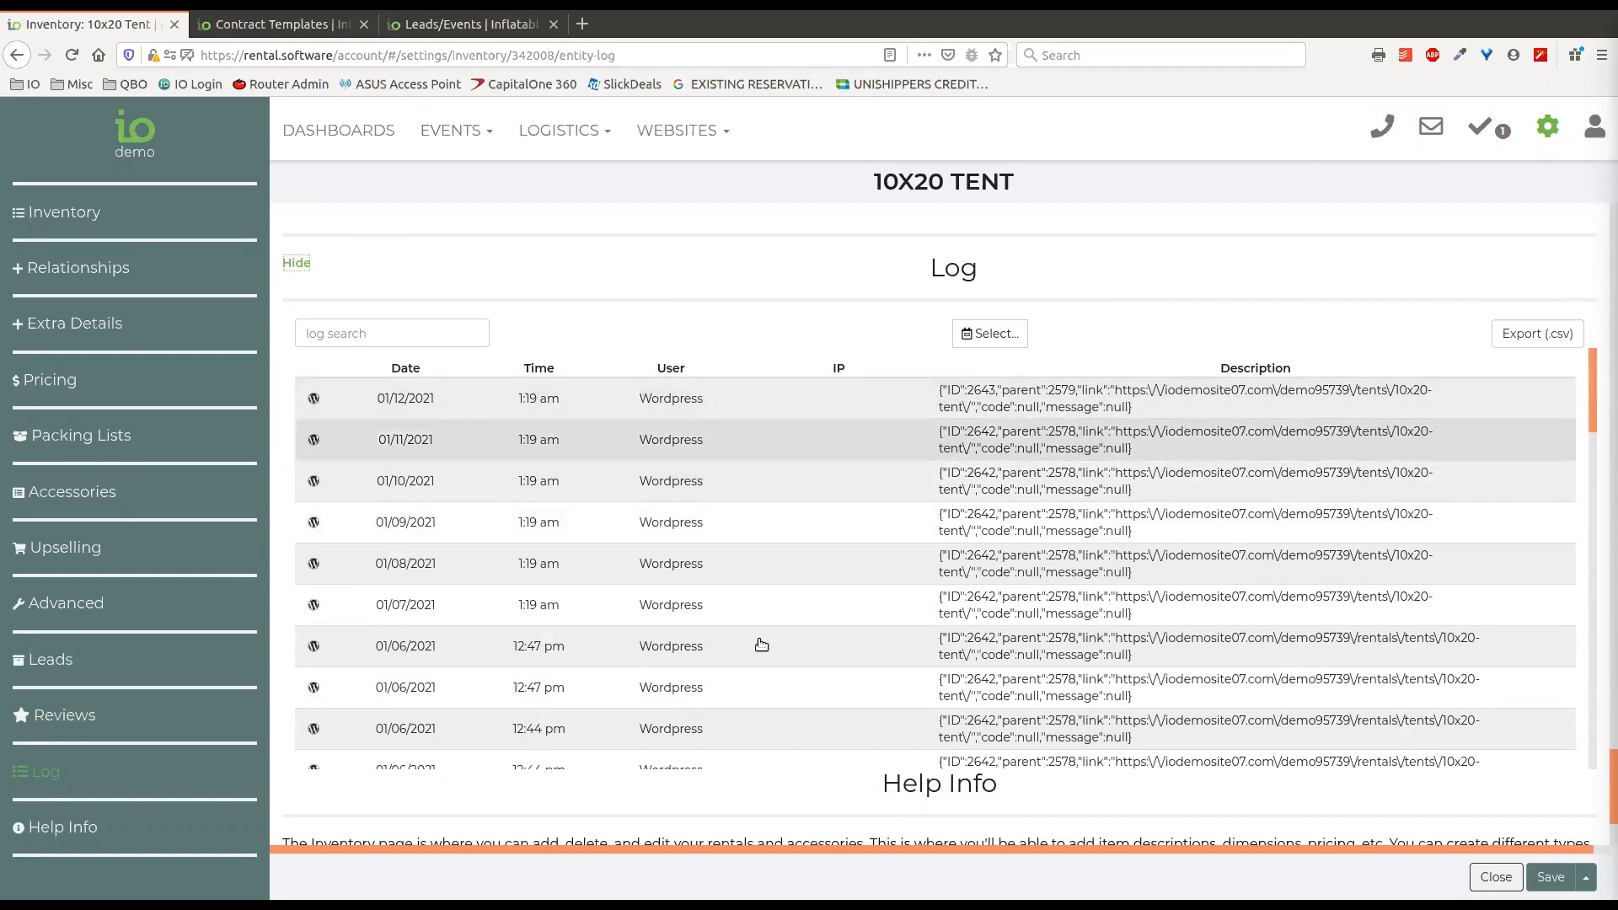
{"action": "left_click", "coordinate": [734, 397]}
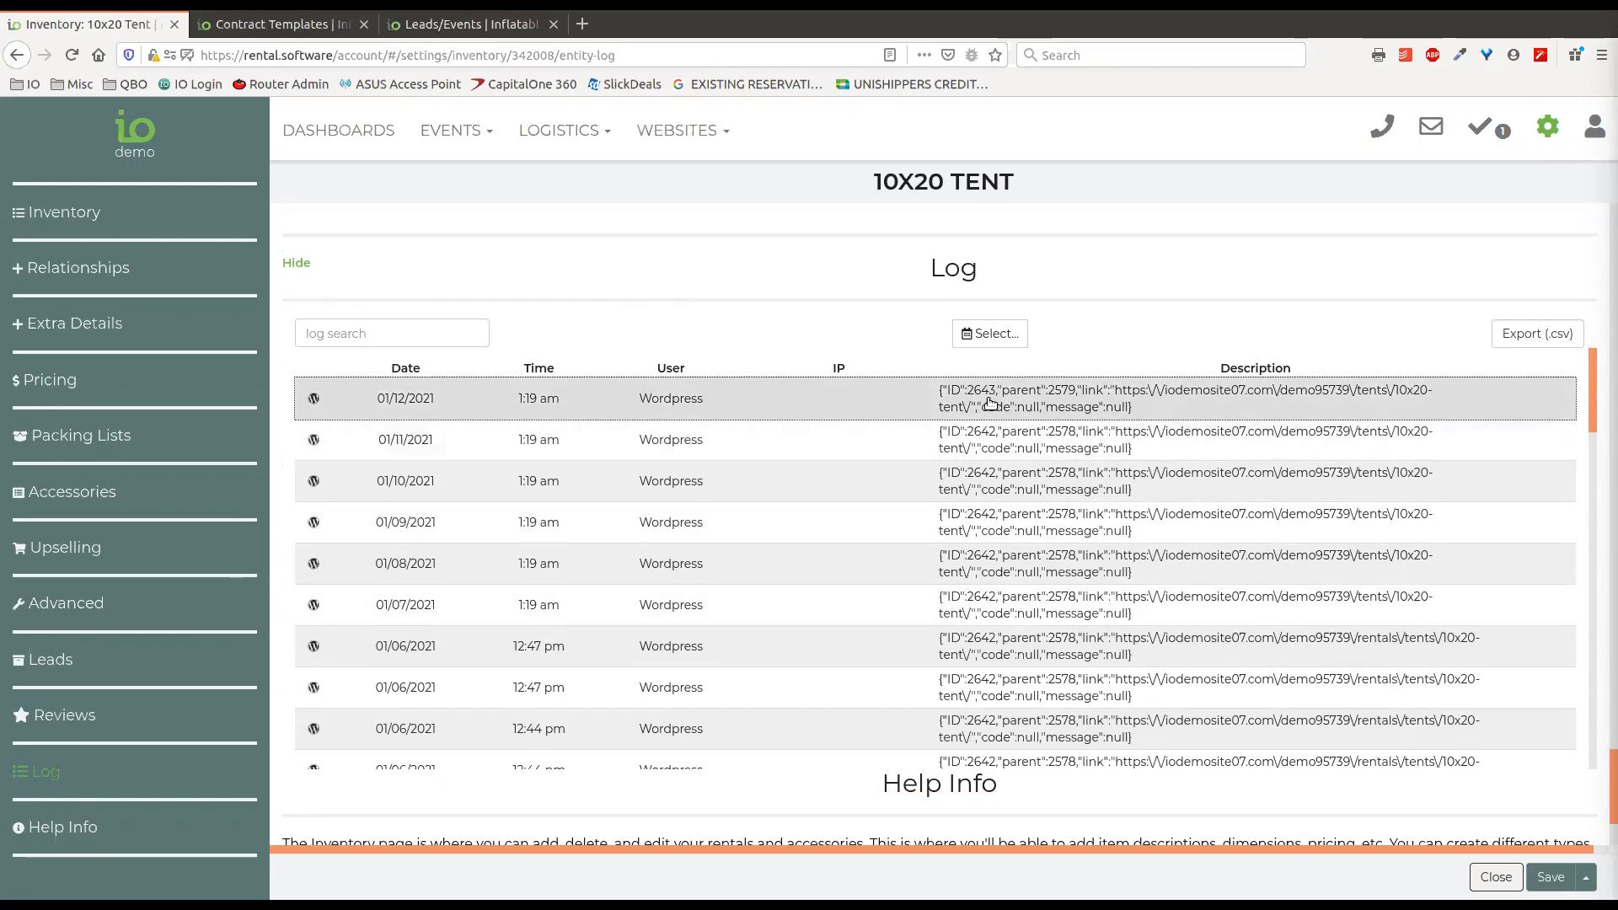
{"action": "left_click", "coordinate": [394, 334]}
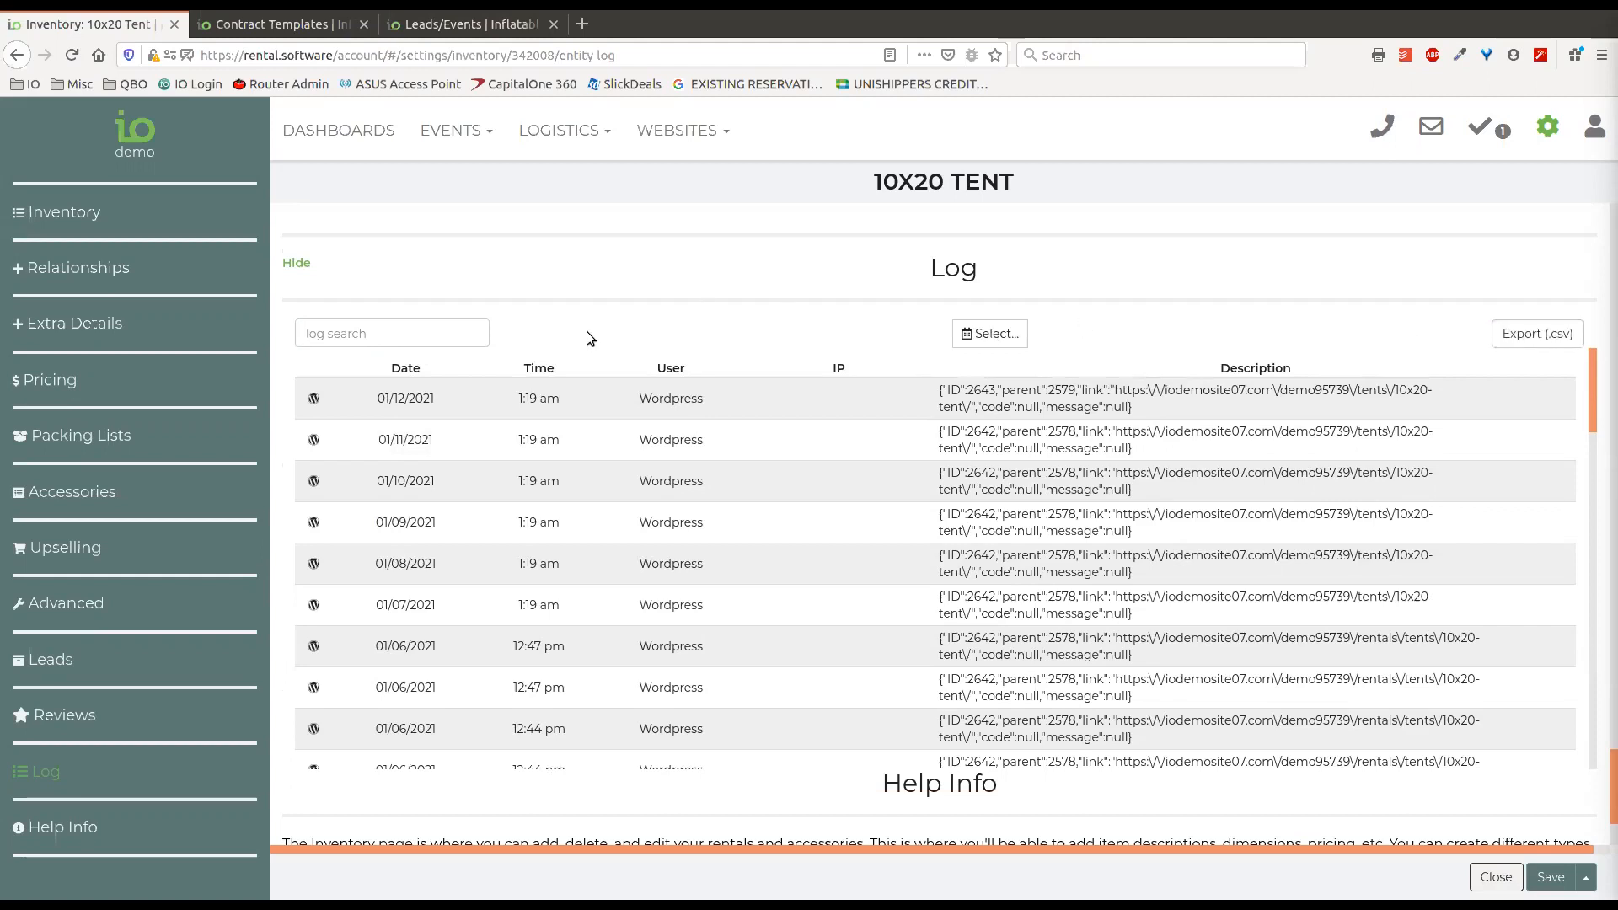
Review the Help Info articles, then return to the tent's name, category and image fields at the start of the settings.
{"action": "scroll", "coordinate": [720, 251], "scroll_direction": "down", "scroll_amount": 3}
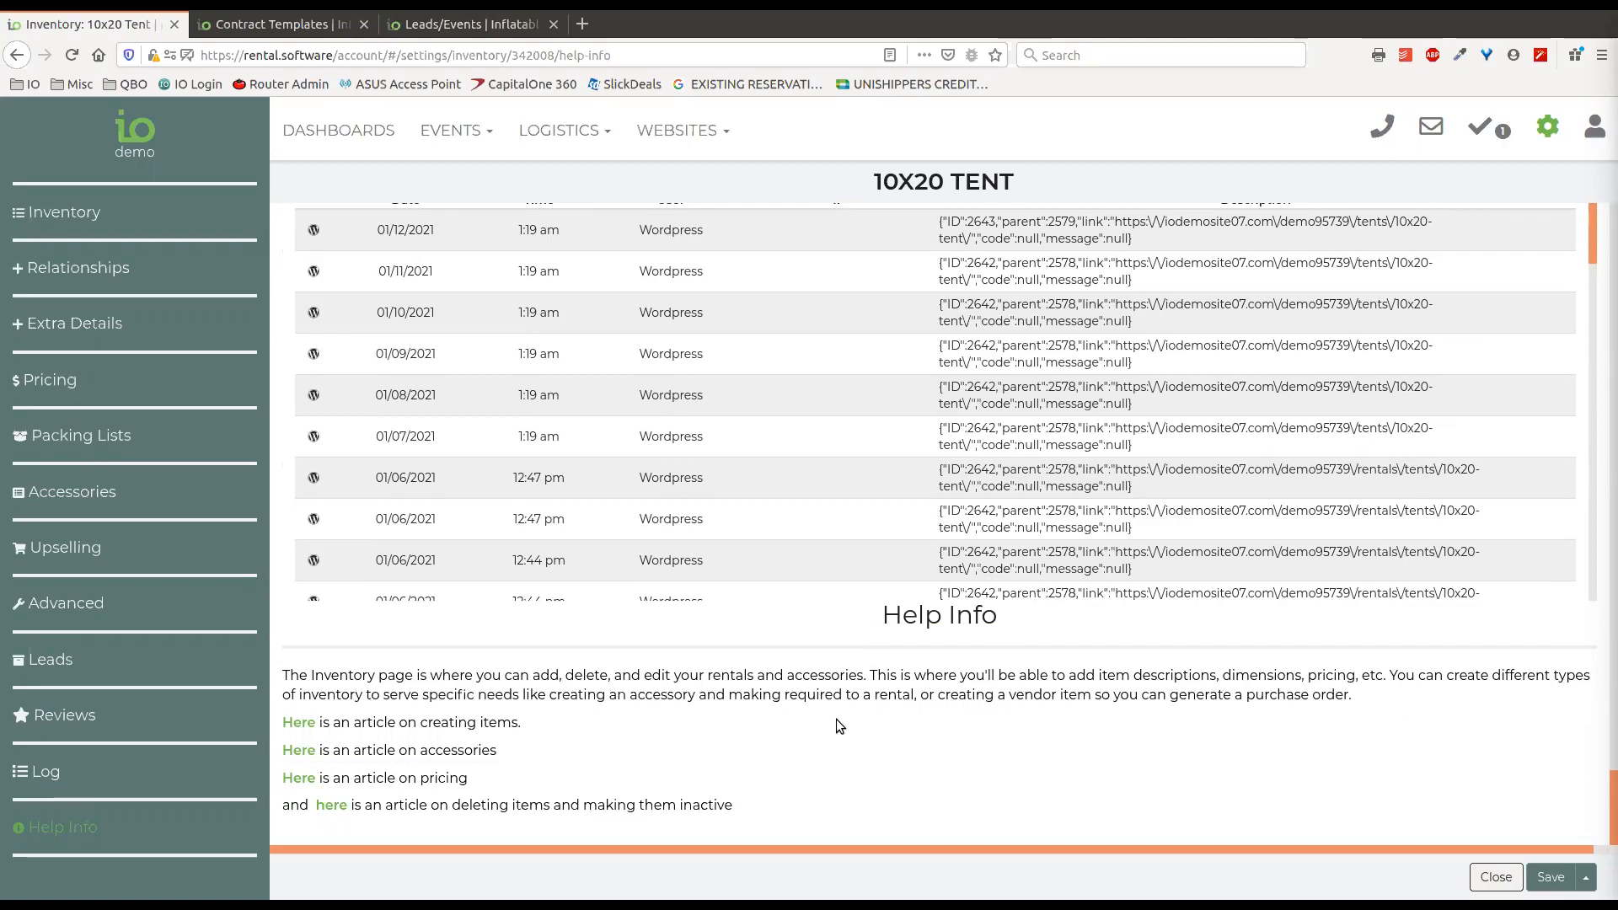
{"action": "scroll", "coordinate": [834, 720], "scroll_direction": "up", "scroll_amount": 5}
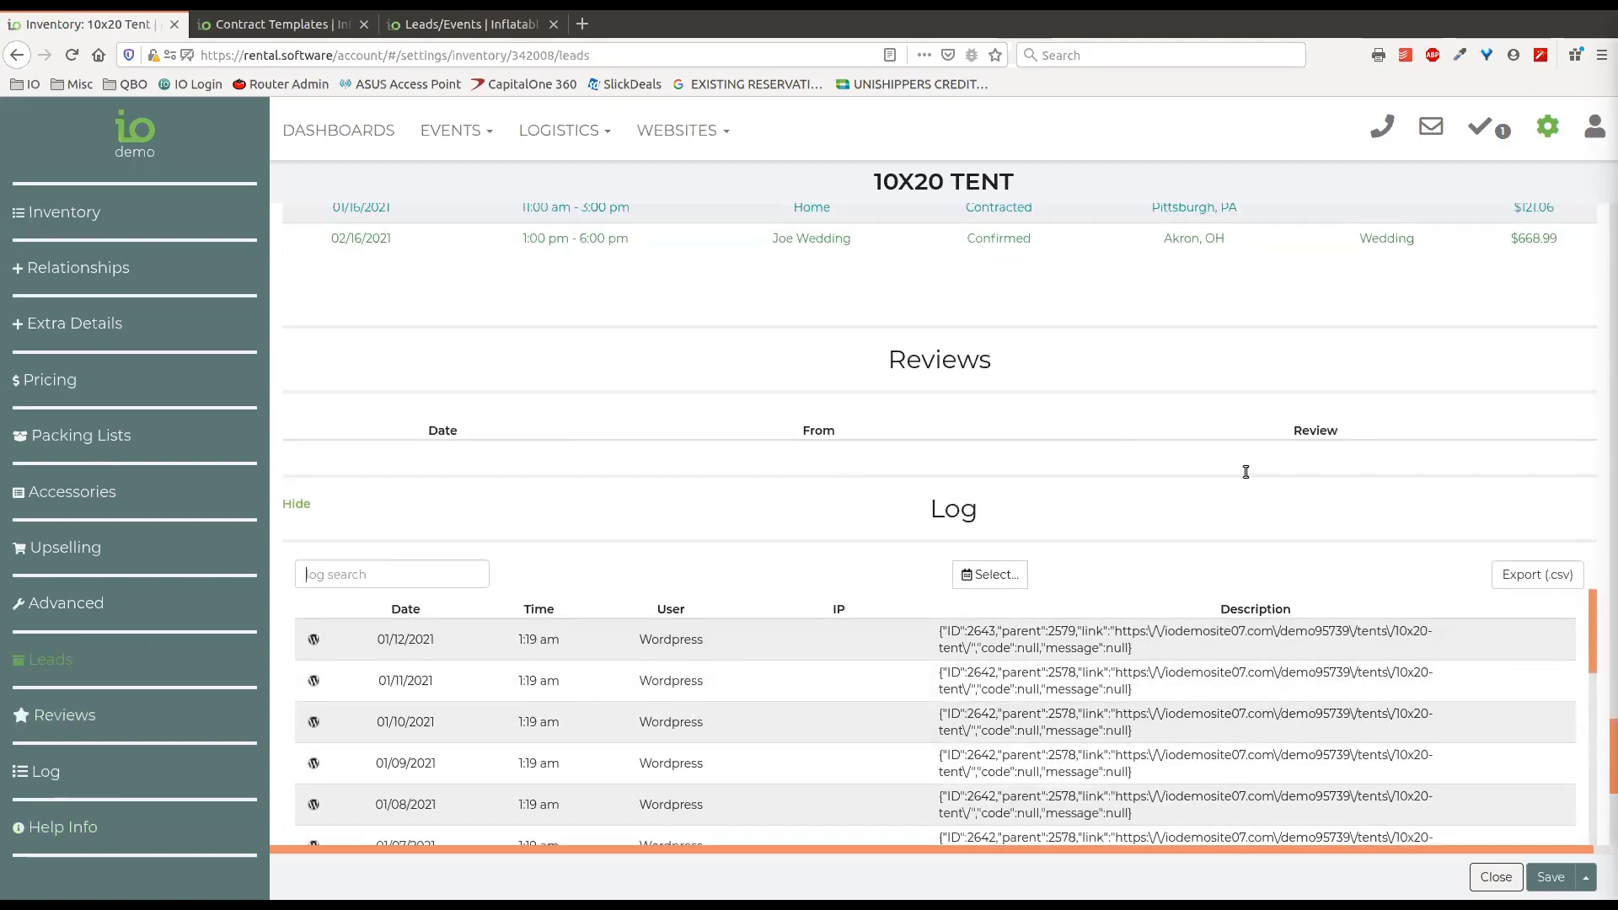
{"action": "scroll", "coordinate": [1190, 493], "scroll_direction": "up", "scroll_amount": 10}
{"action": "scroll", "coordinate": [1156, 508], "scroll_direction": "up", "scroll_amount": 6}
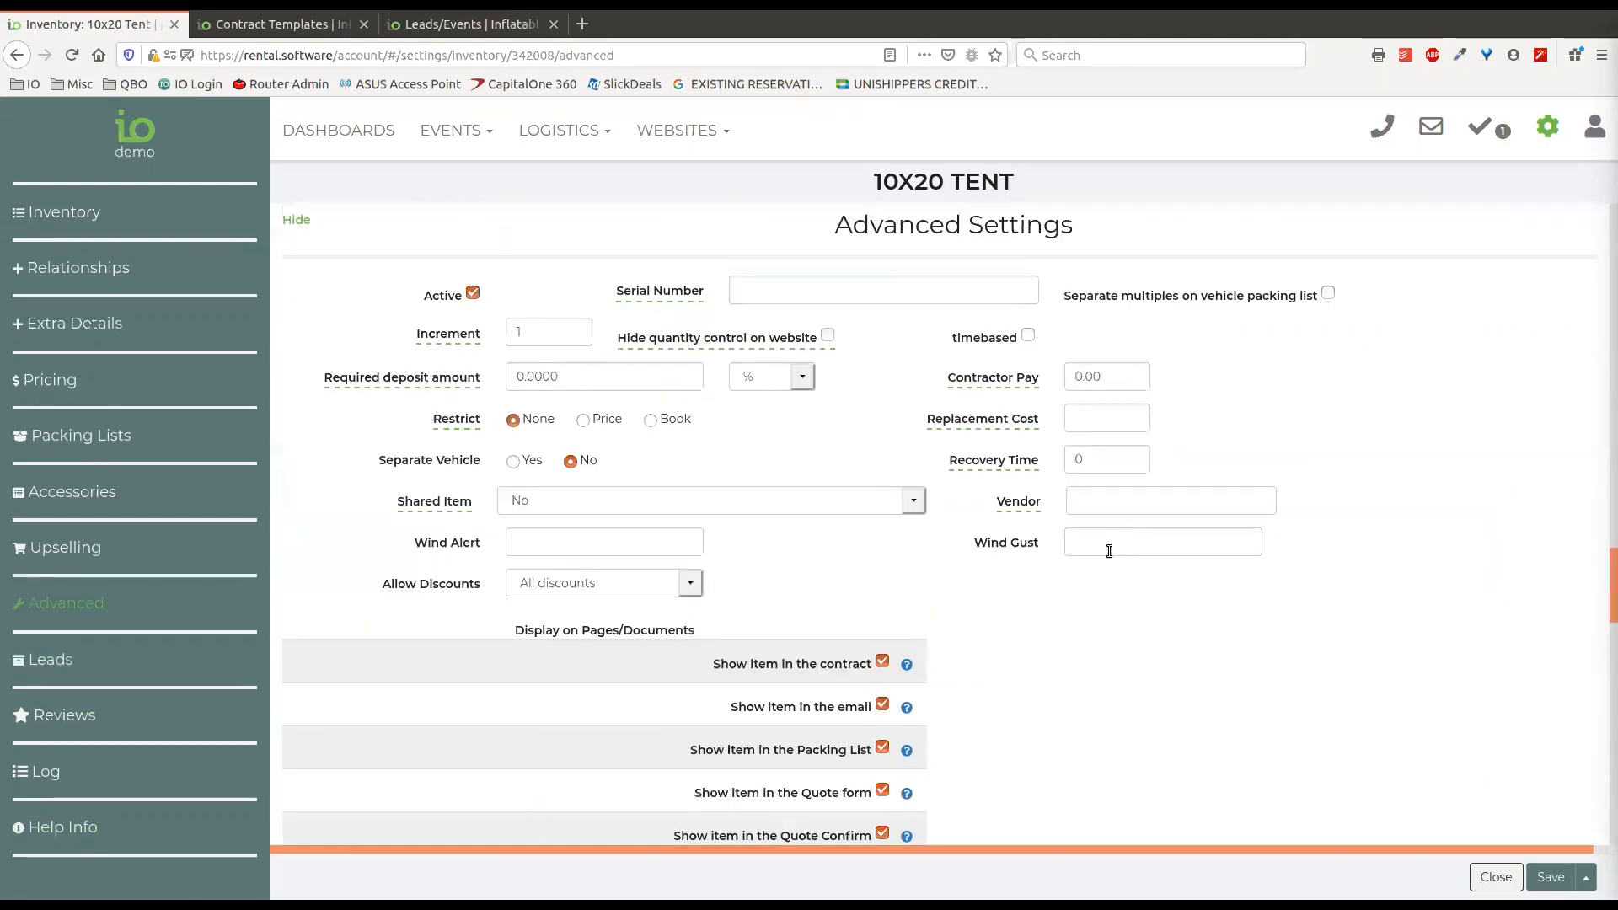
{"action": "scroll", "coordinate": [1352, 386], "scroll_direction": "up", "scroll_amount": 8}
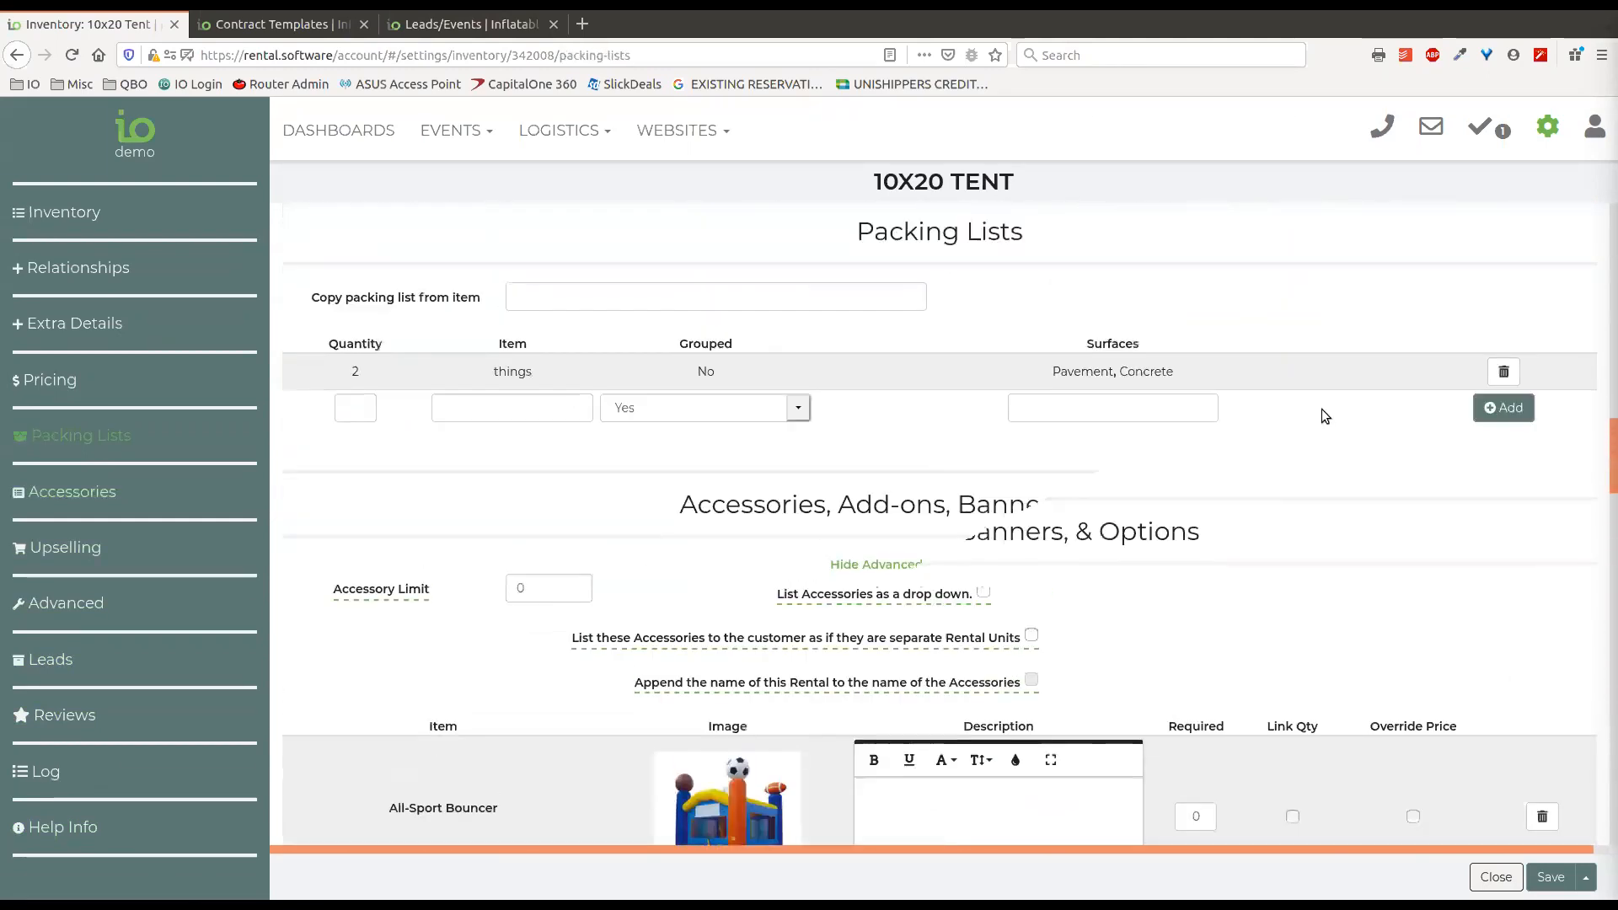
{"action": "scroll", "coordinate": [1351, 391], "scroll_direction": "up", "scroll_amount": 8}
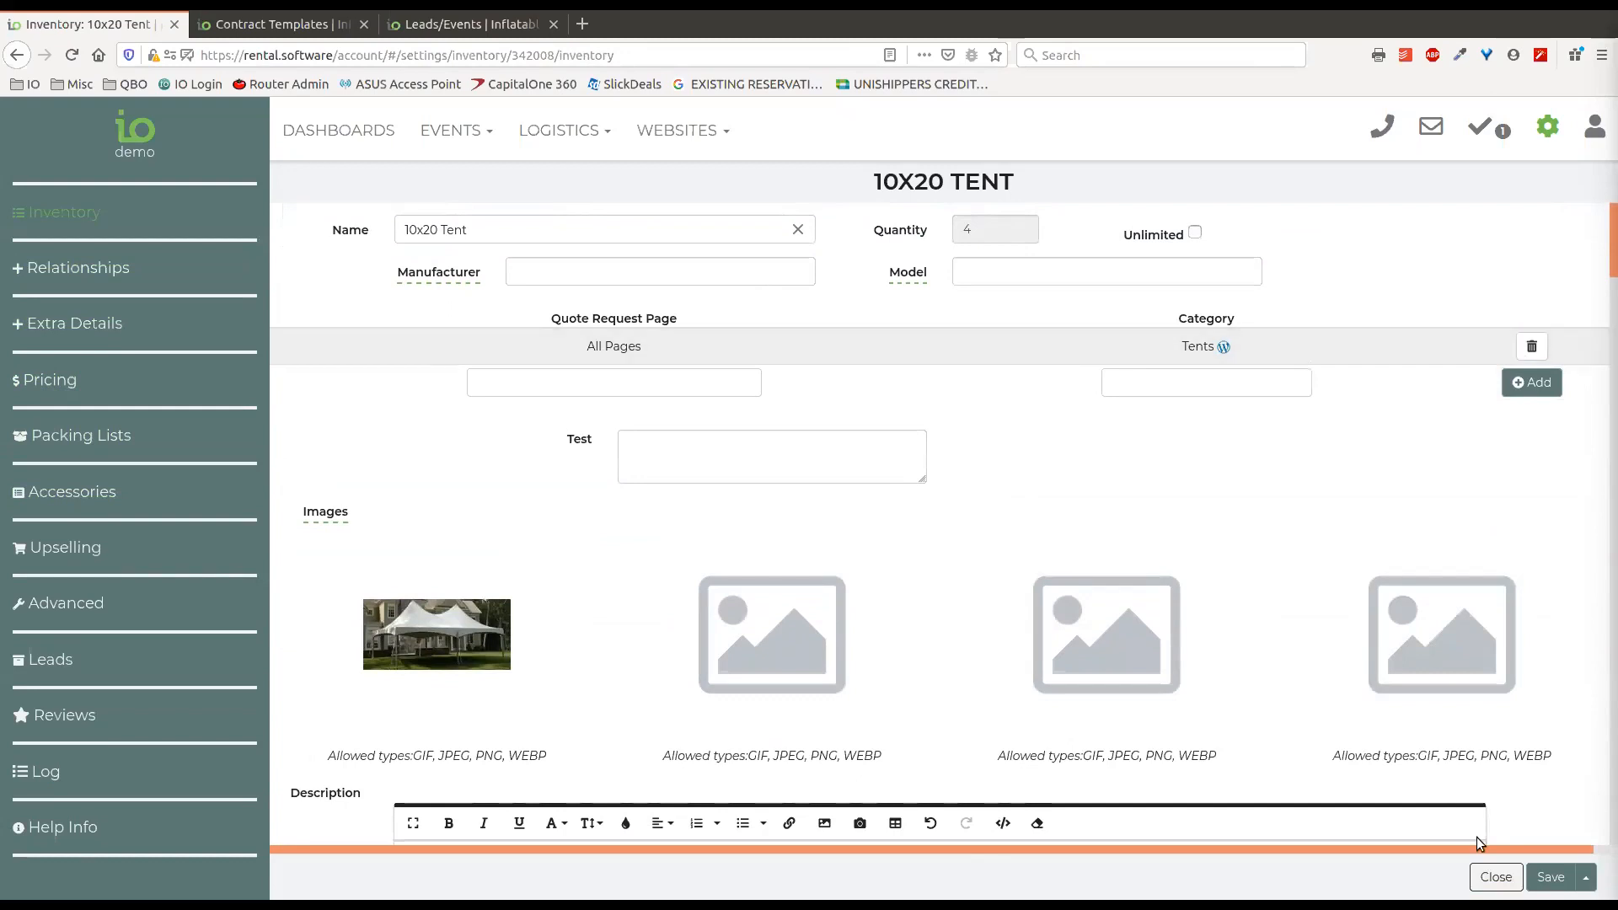
Close the 10x20 Tent settings, then search the settings for "reports" and open the Reports list.
{"action": "left_click", "coordinate": [1494, 879]}
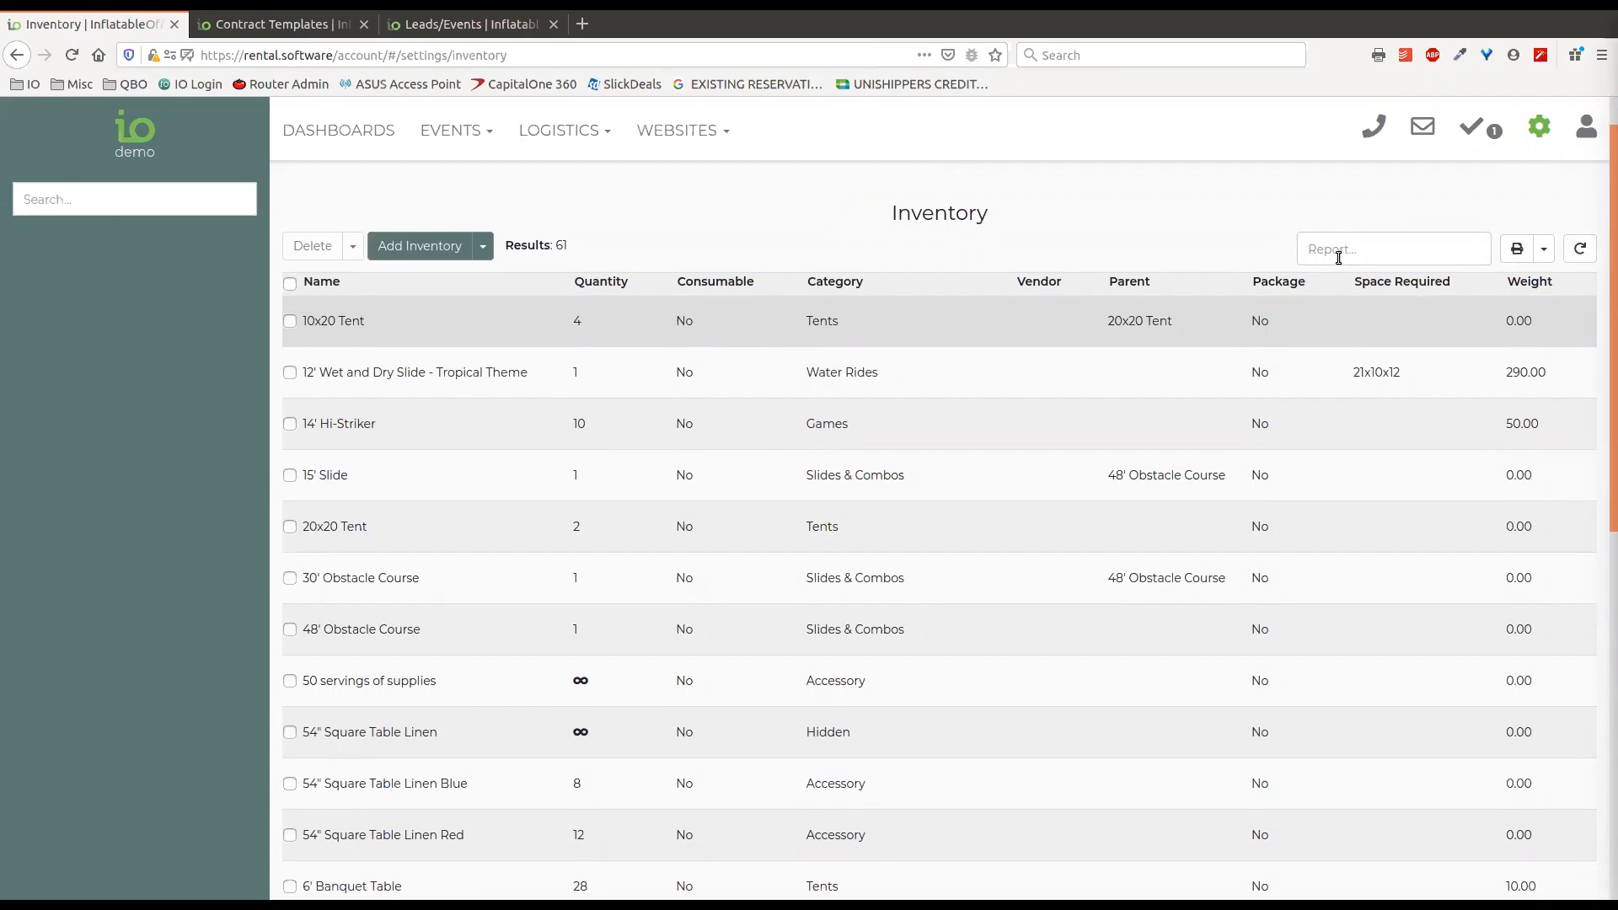
{"action": "left_click", "coordinate": [1362, 251]}
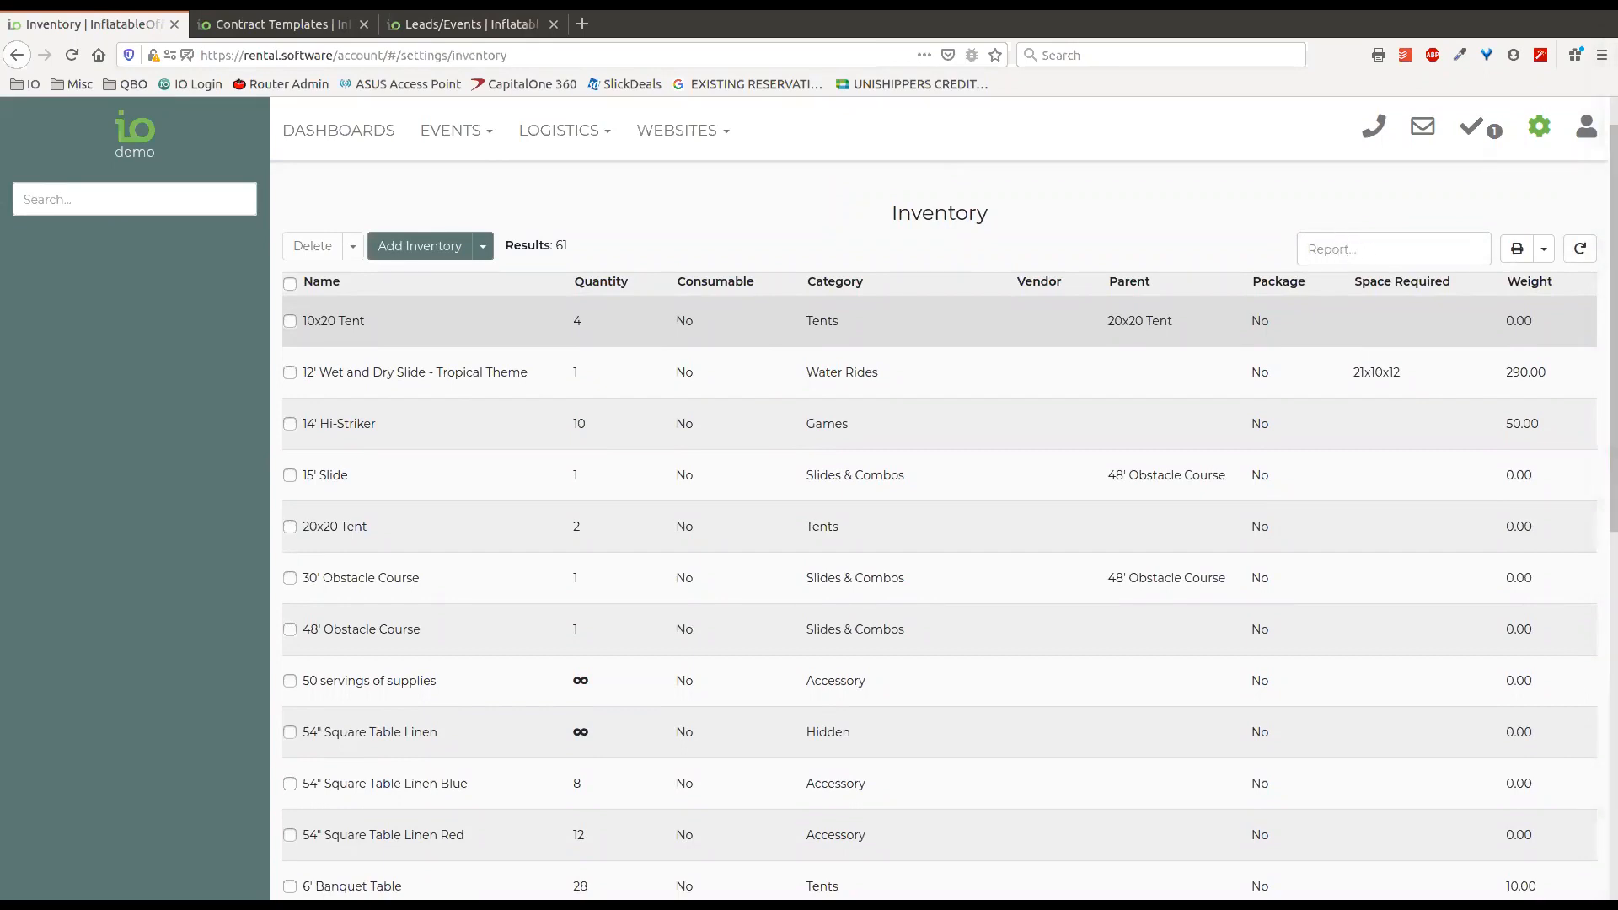
{"action": "left_click", "coordinate": [1539, 127]}
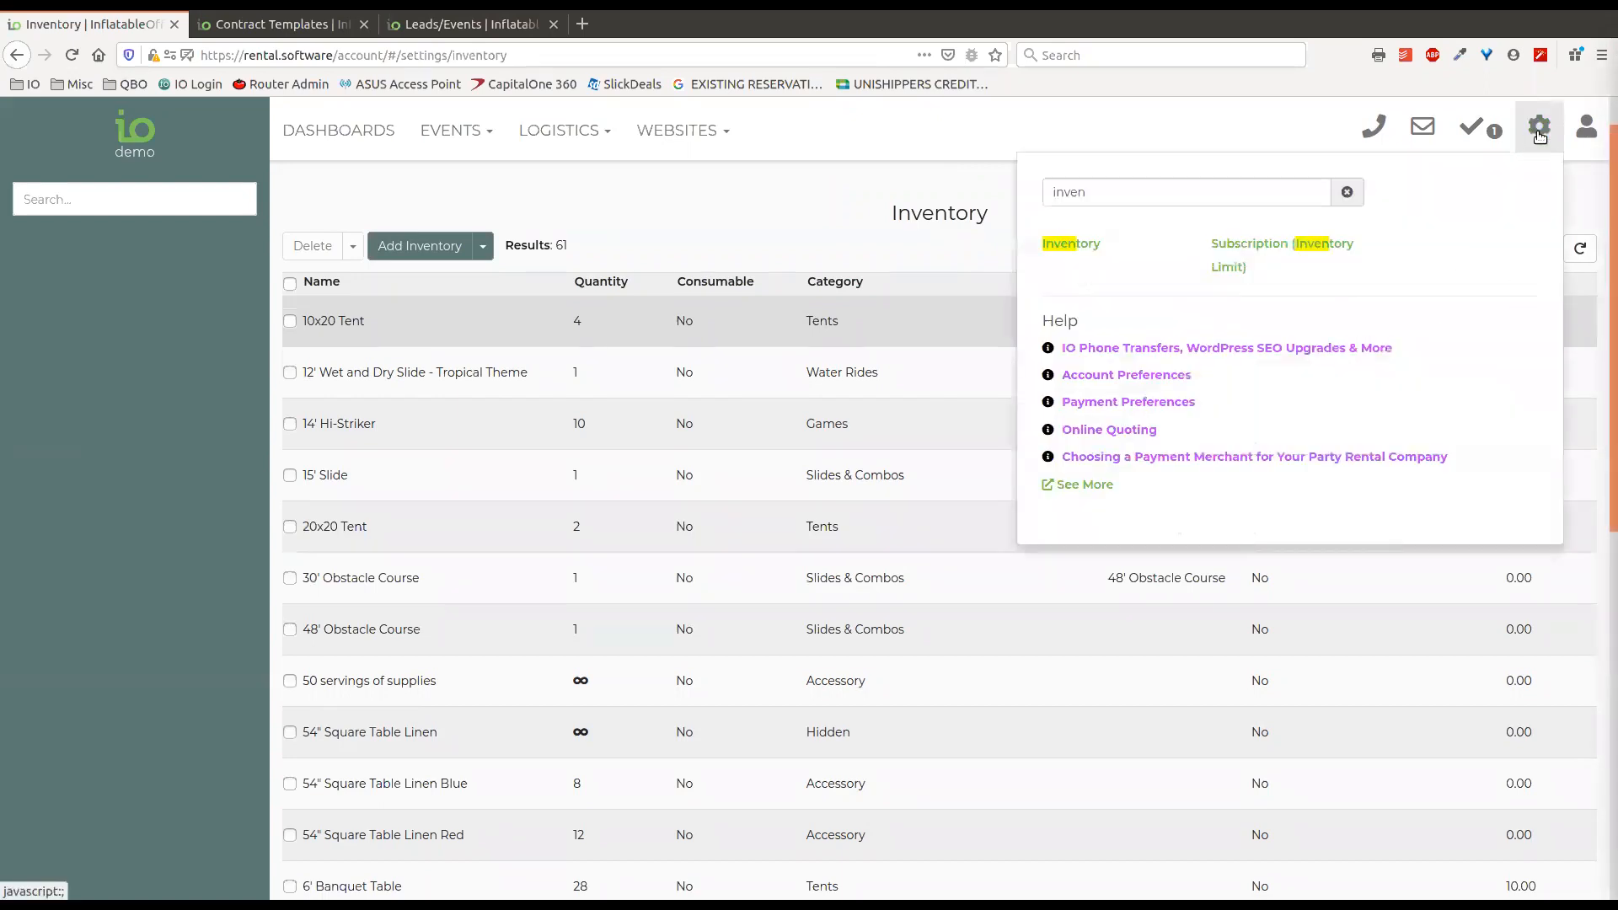
{"action": "left_click", "coordinate": [1346, 194]}
{"action": "type", "text": "reports"}
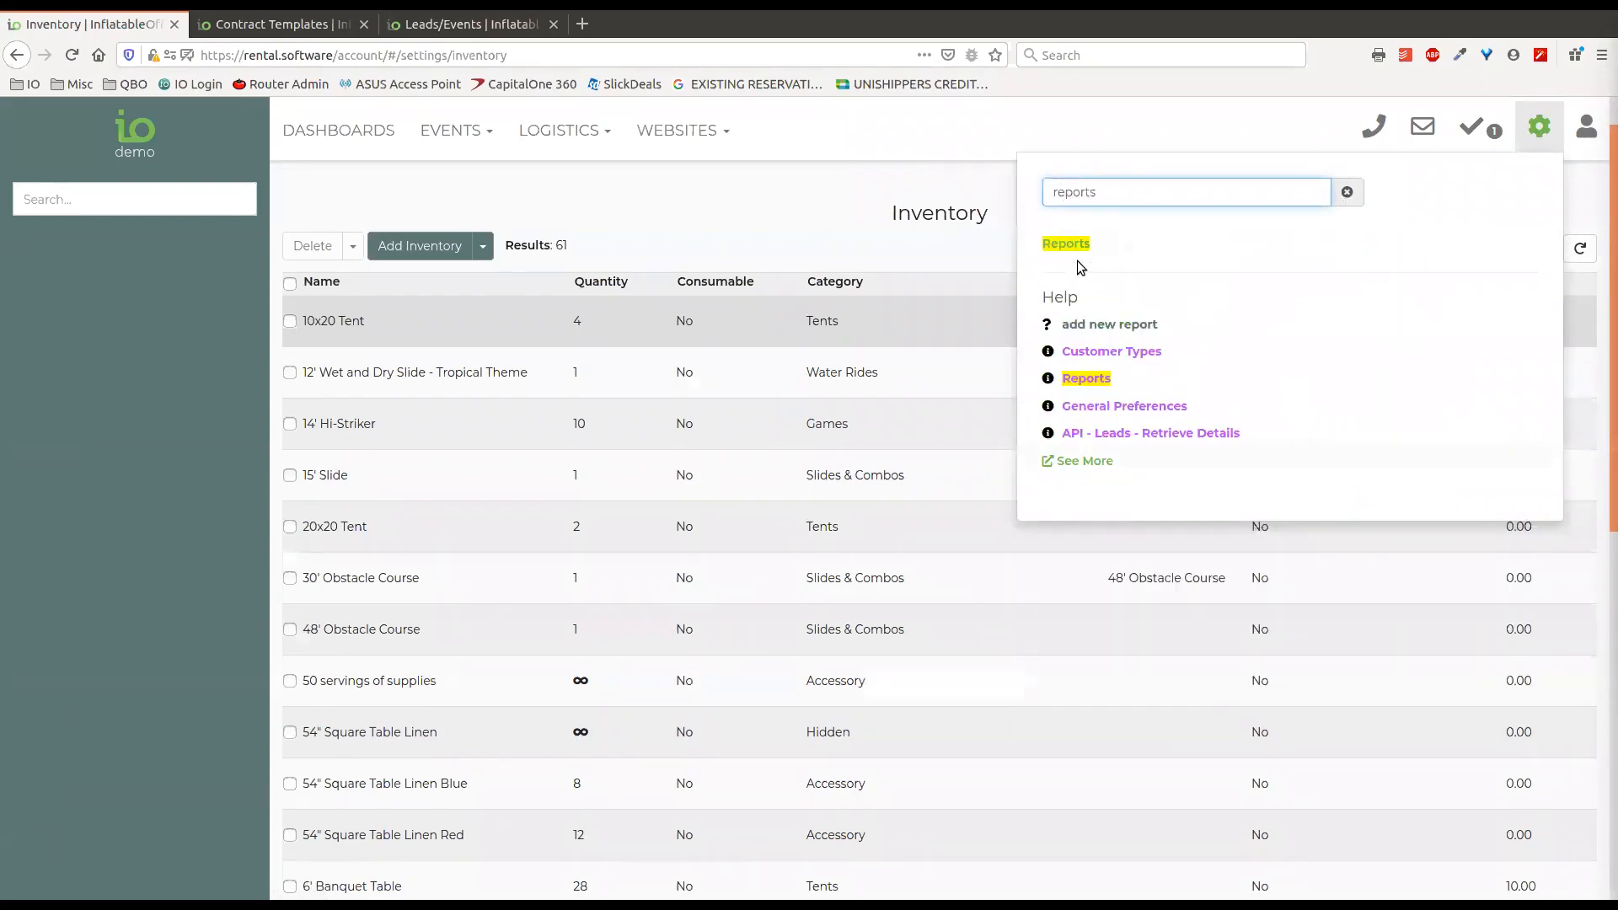
{"action": "left_click", "coordinate": [1109, 264]}
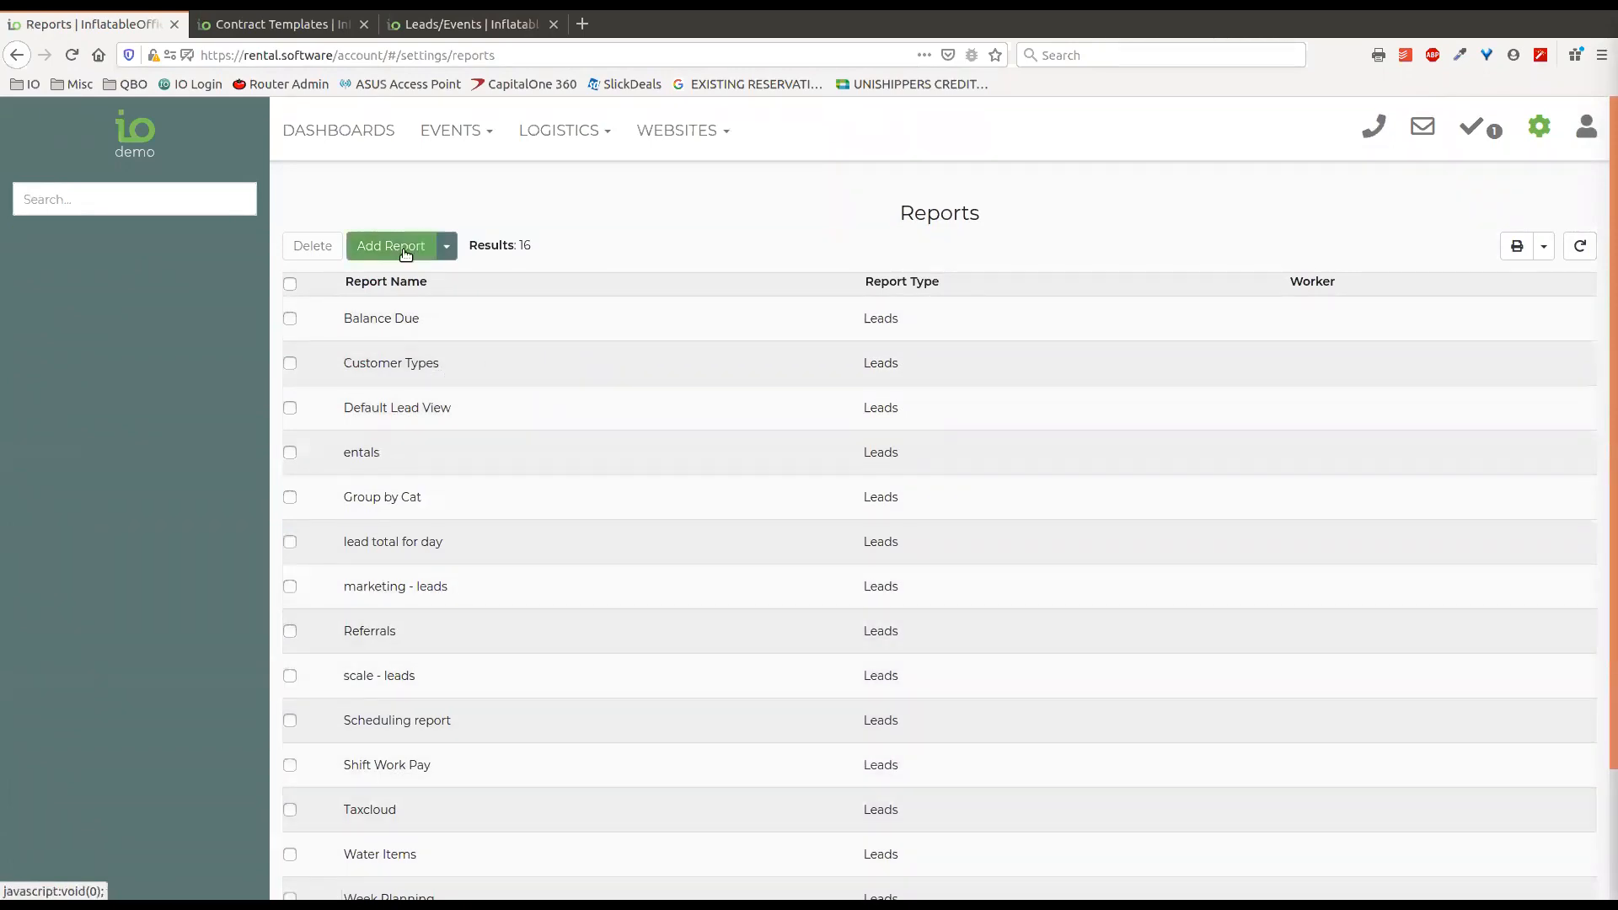
Start a new report and set its report type to Rentals.
{"action": "left_click", "coordinate": [375, 252]}
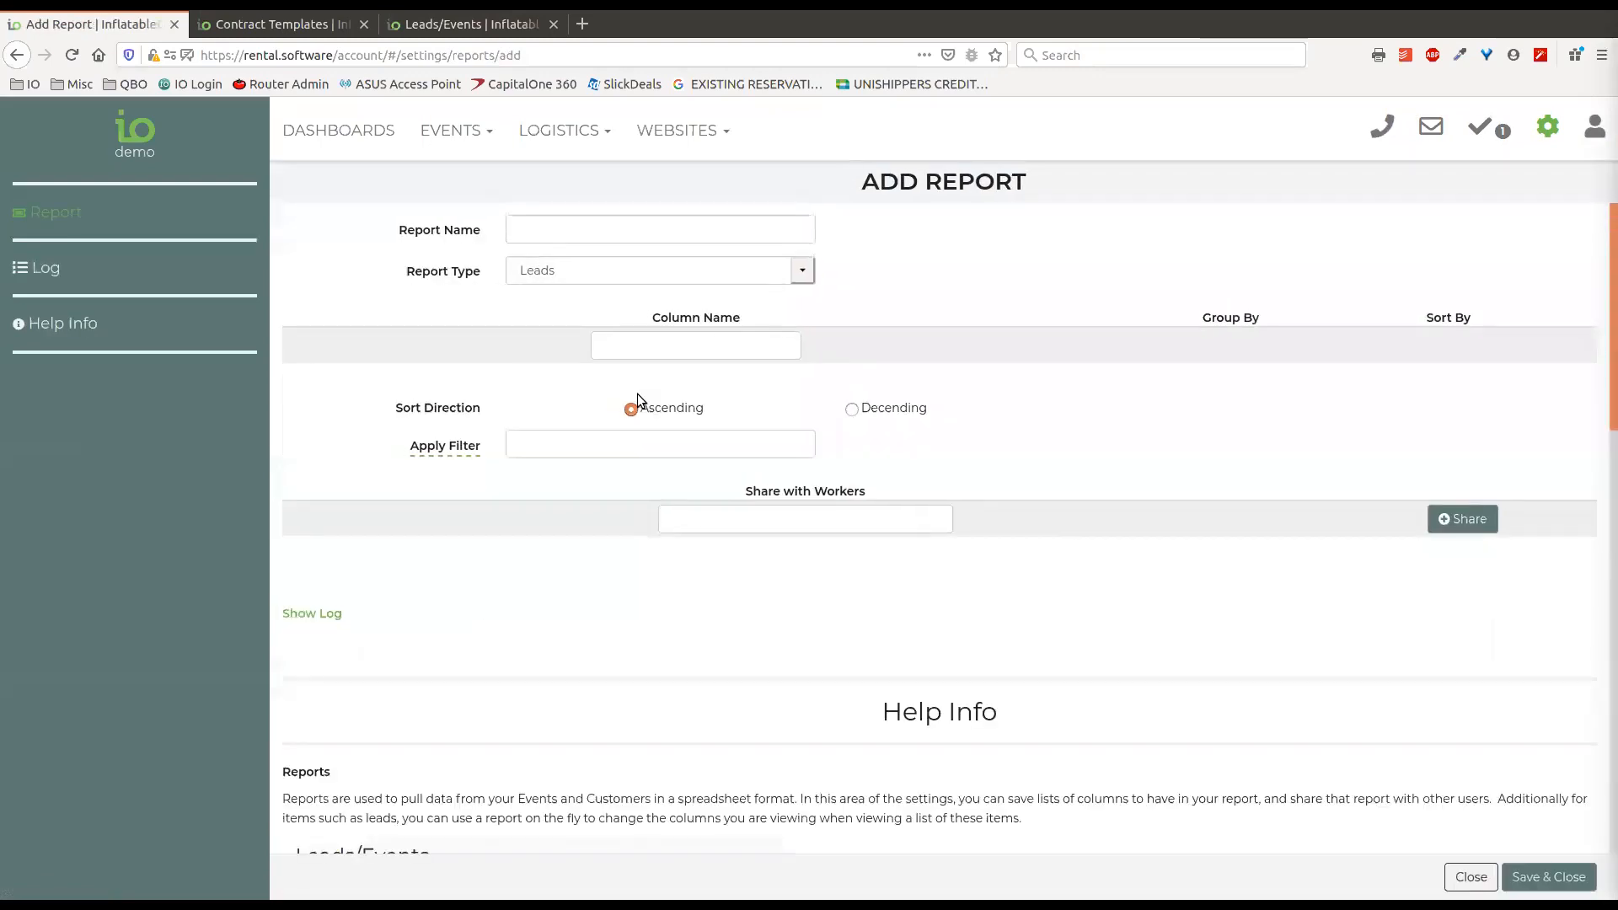
{"action": "left_click", "coordinate": [802, 271]}
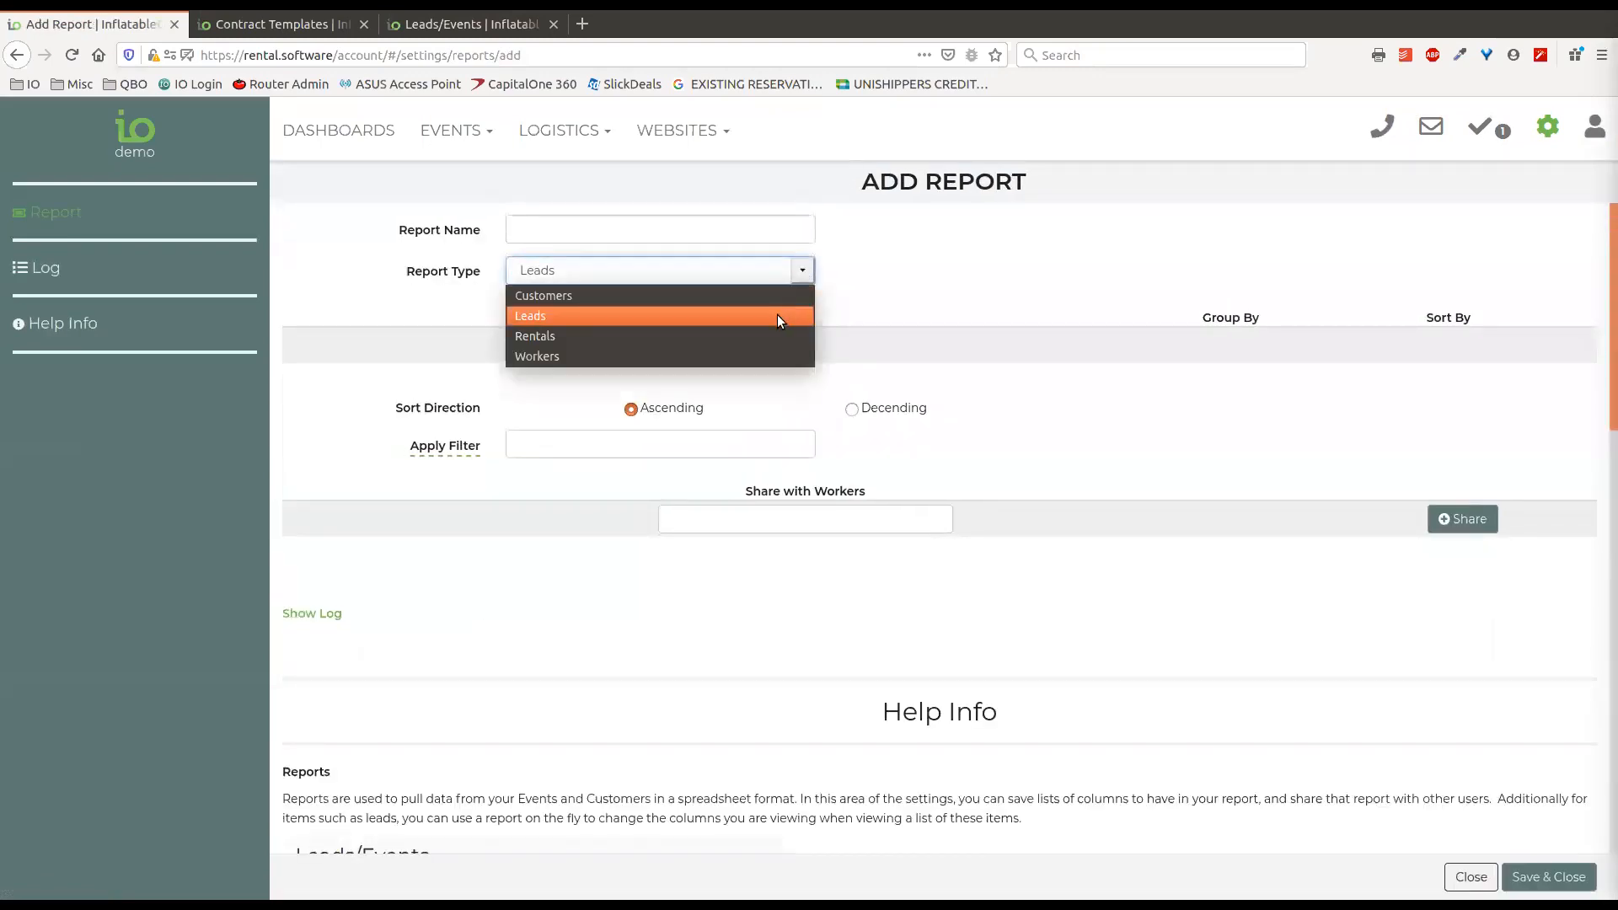
{"action": "left_click", "coordinate": [534, 338]}
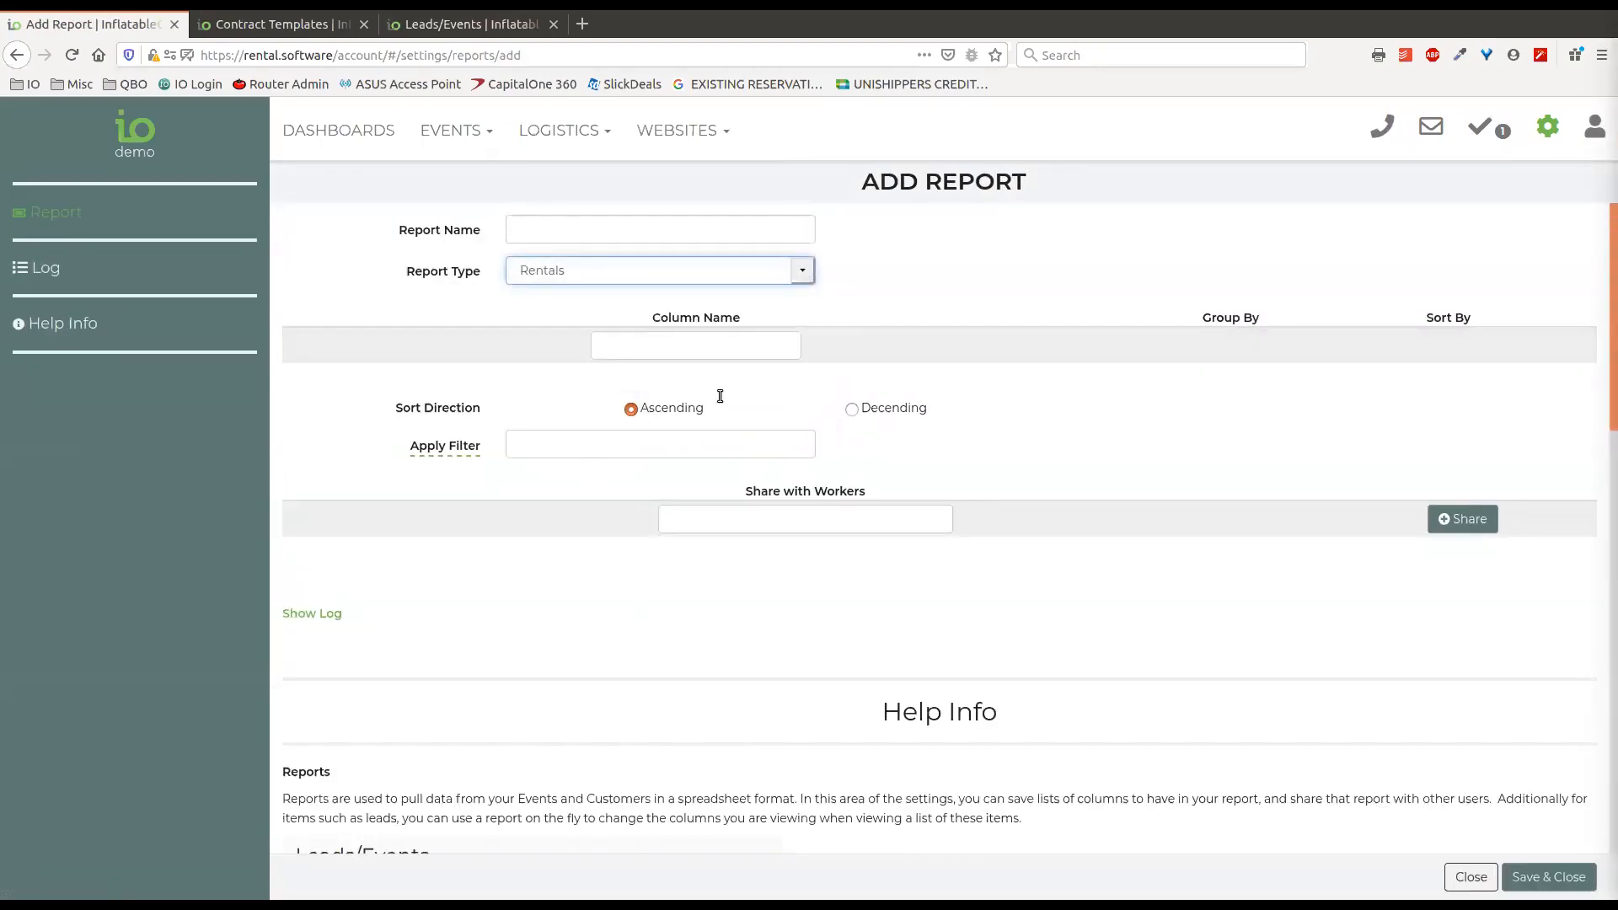
Search the report's column names for "rentals" and browse the available columns, then close the report without saving.
{"action": "left_click", "coordinate": [738, 347]}
{"action": "type", "text": "rentals"}
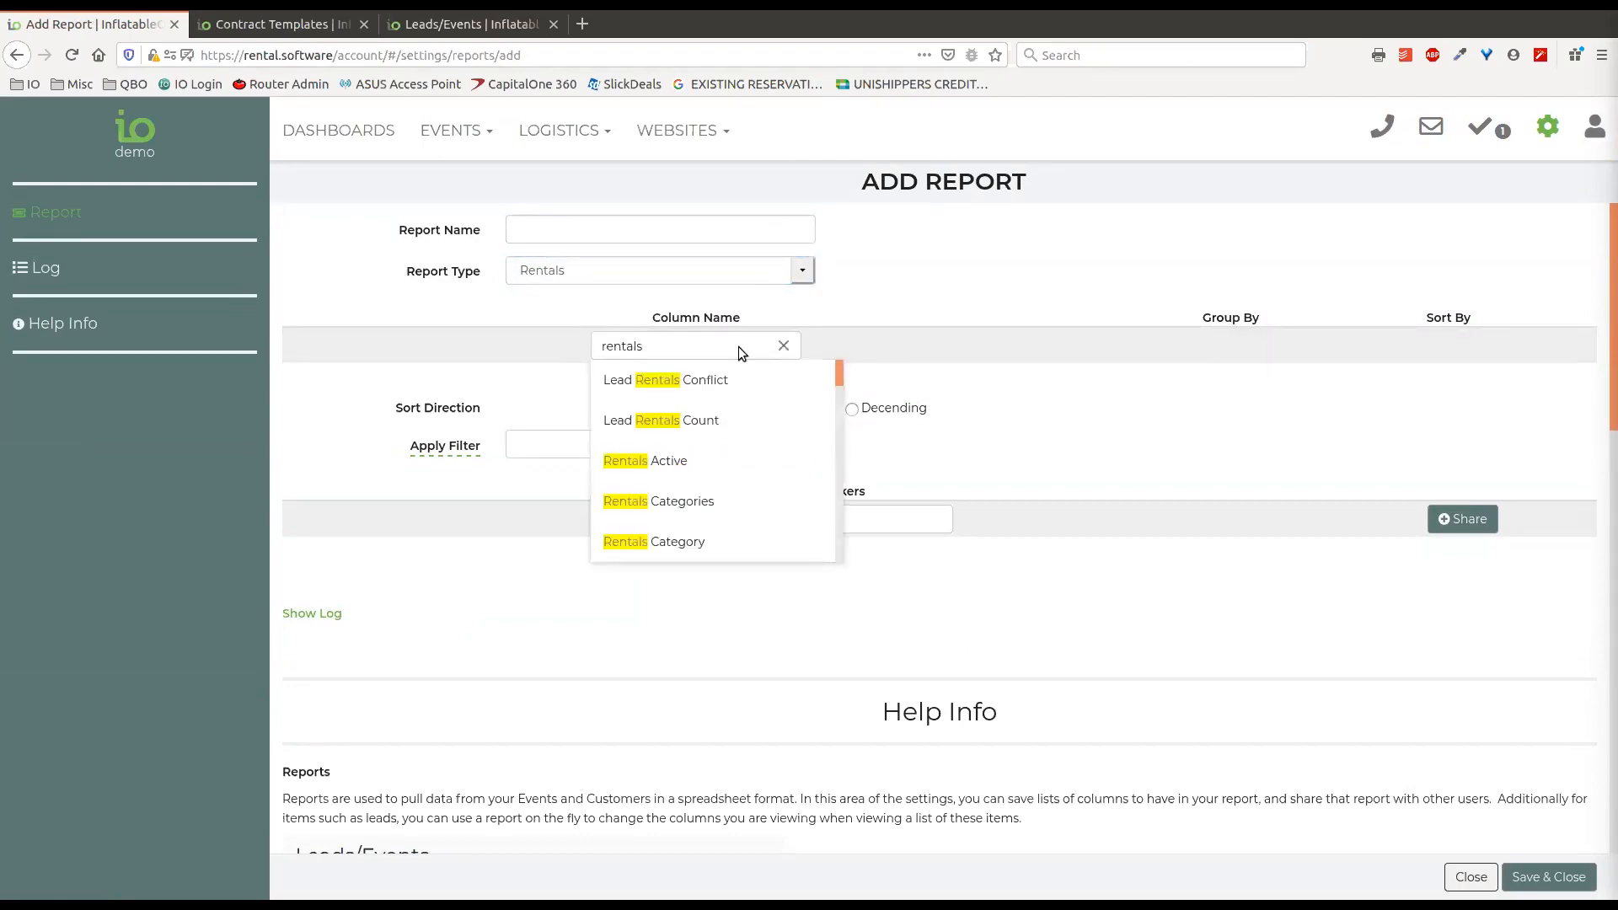
{"action": "scroll", "coordinate": [695, 479], "scroll_direction": "down", "scroll_amount": 1}
{"action": "scroll", "coordinate": [695, 479], "scroll_direction": "down", "scroll_amount": 6}
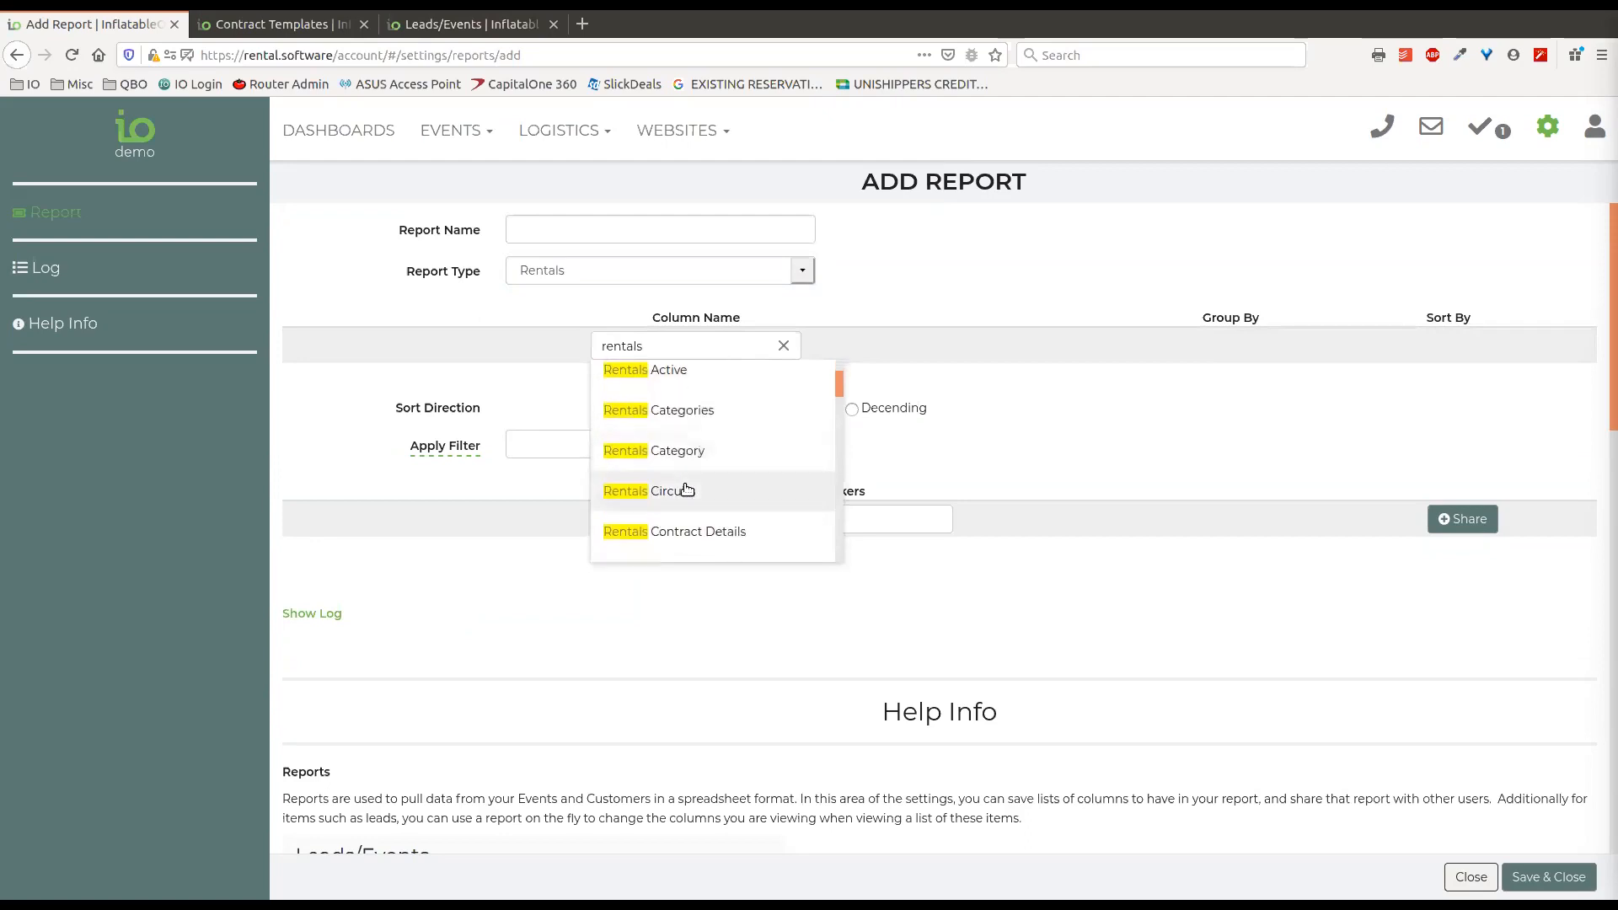
{"action": "scroll", "coordinate": [684, 489], "scroll_direction": "down", "scroll_amount": 10}
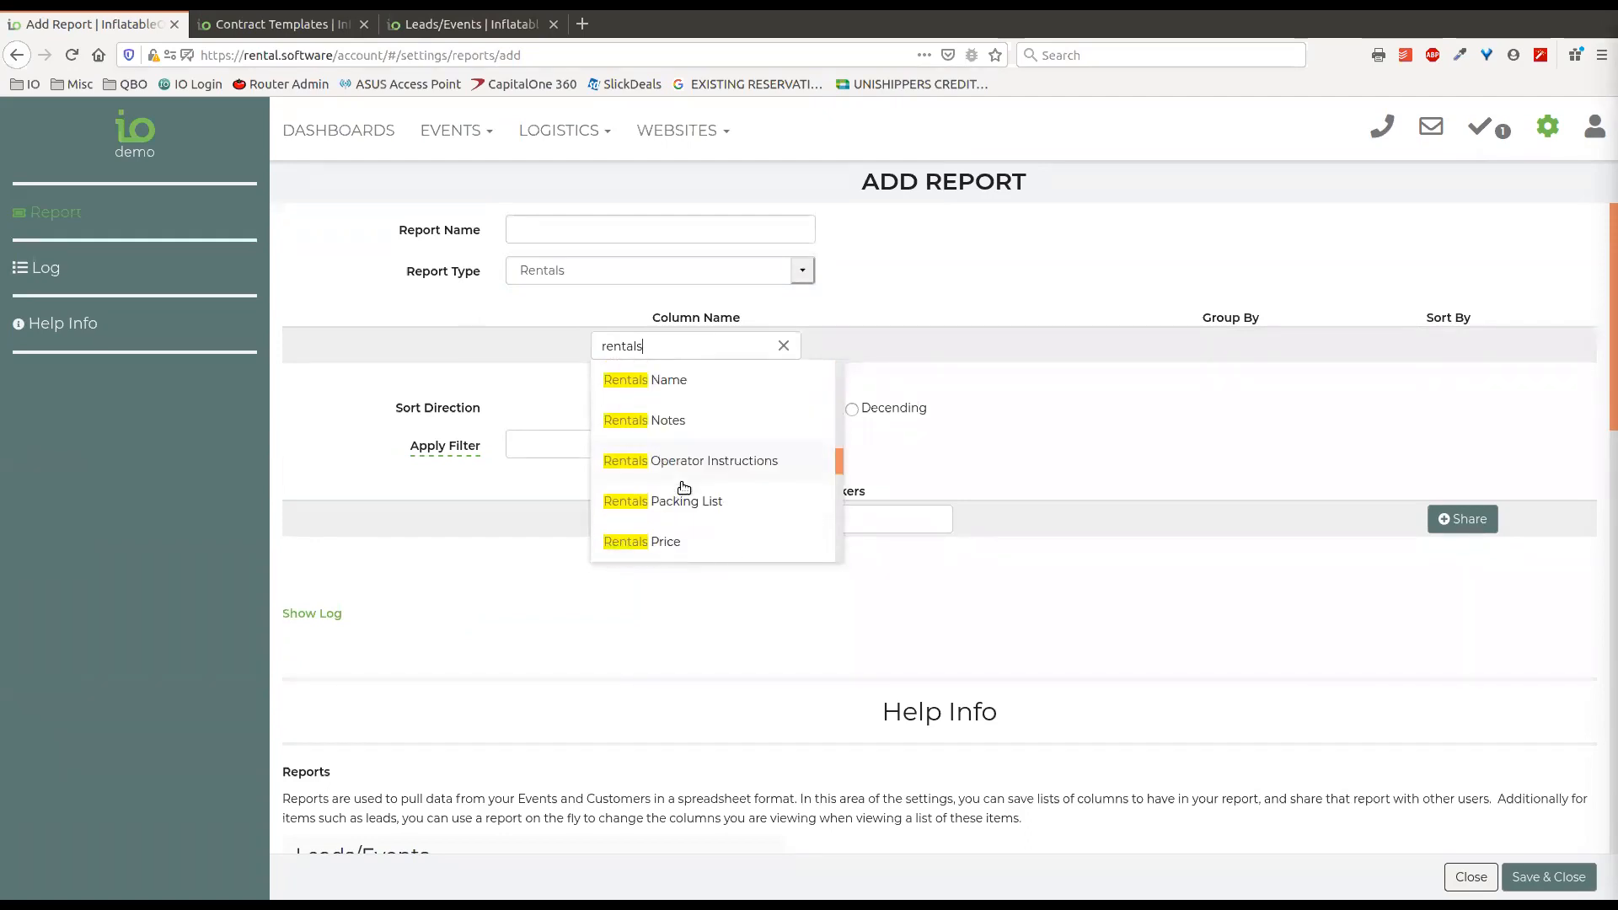
{"action": "scroll", "coordinate": [683, 489], "scroll_direction": "down", "scroll_amount": 3}
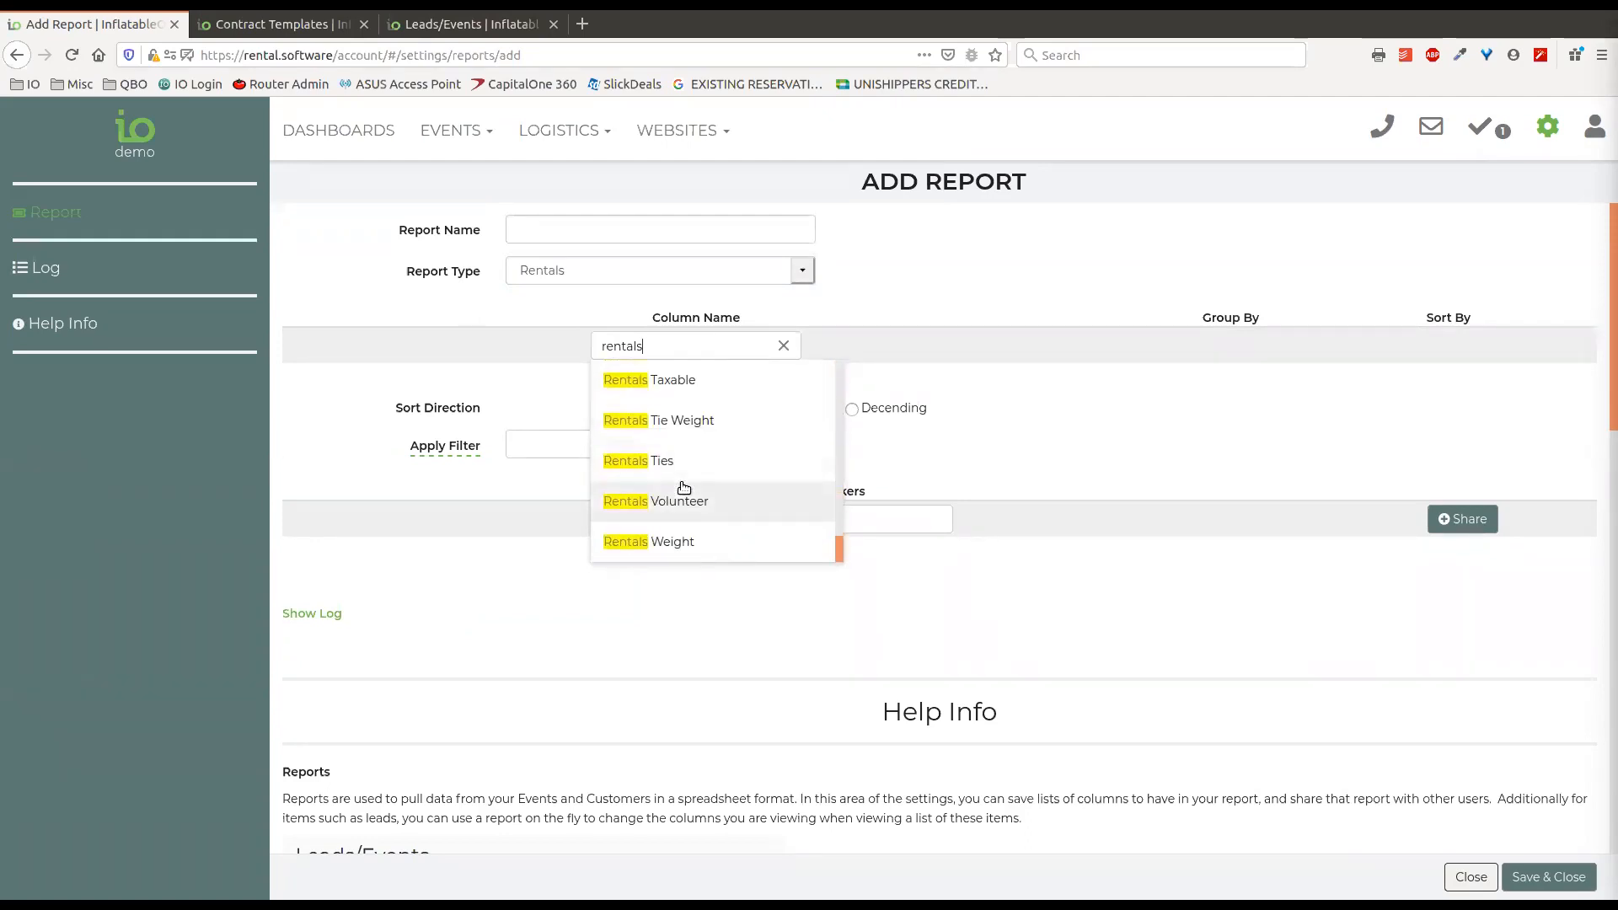
{"action": "left_click", "coordinate": [941, 345]}
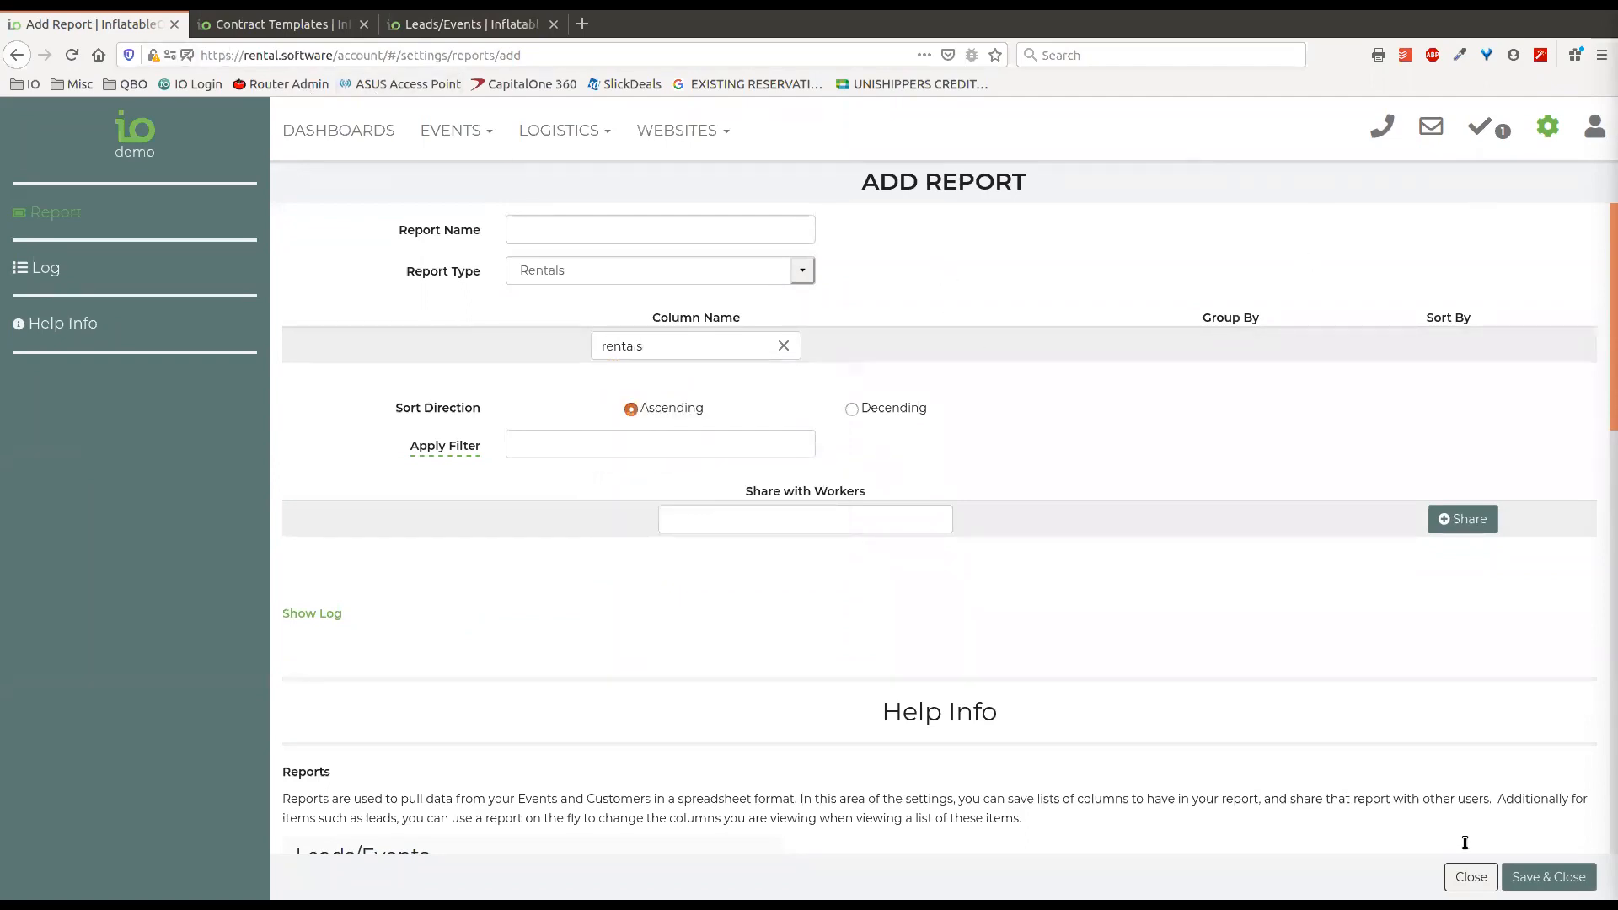
{"action": "left_click", "coordinate": [1472, 877]}
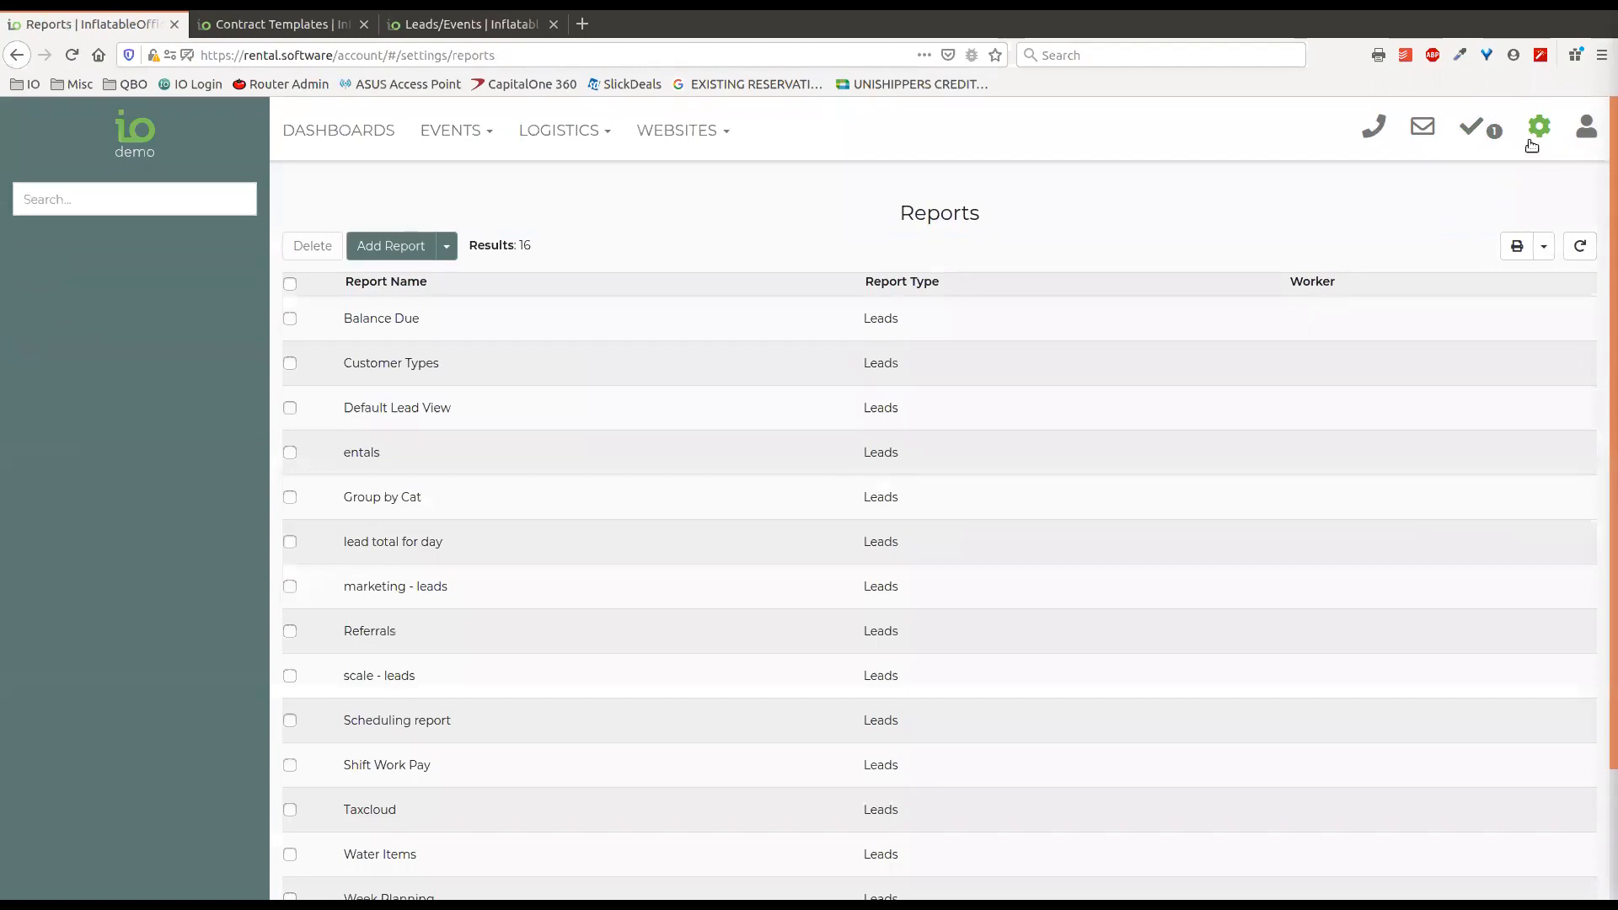
Return to the Inventory list and check which reports can be selected for it.
{"action": "left_click", "coordinate": [1531, 146]}
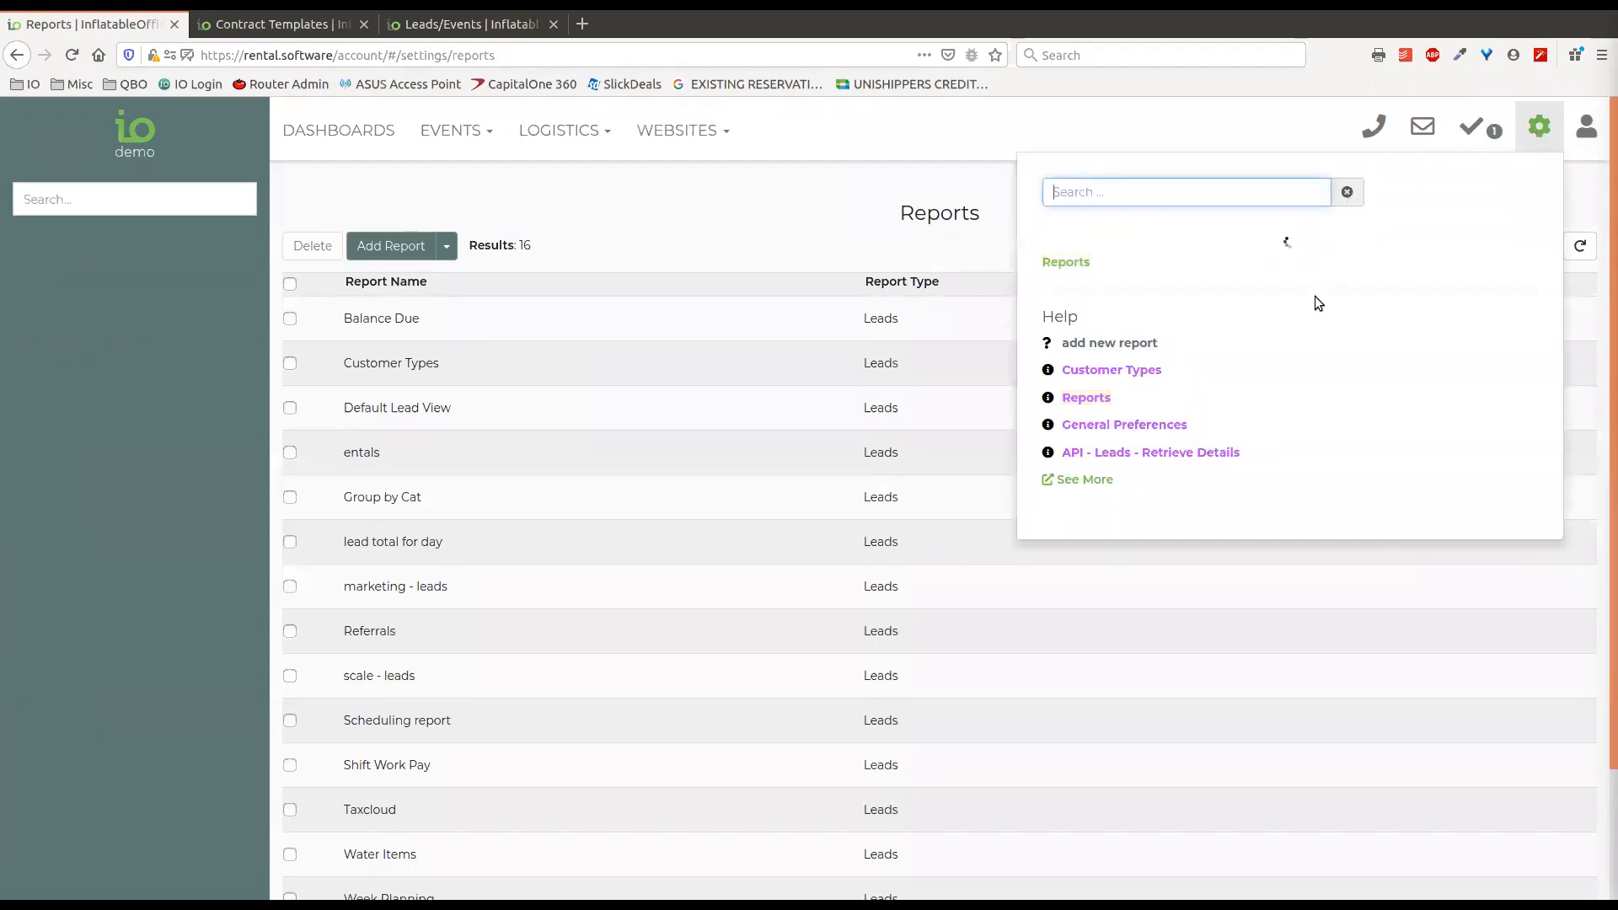
{"action": "left_click", "coordinate": [1248, 361]}
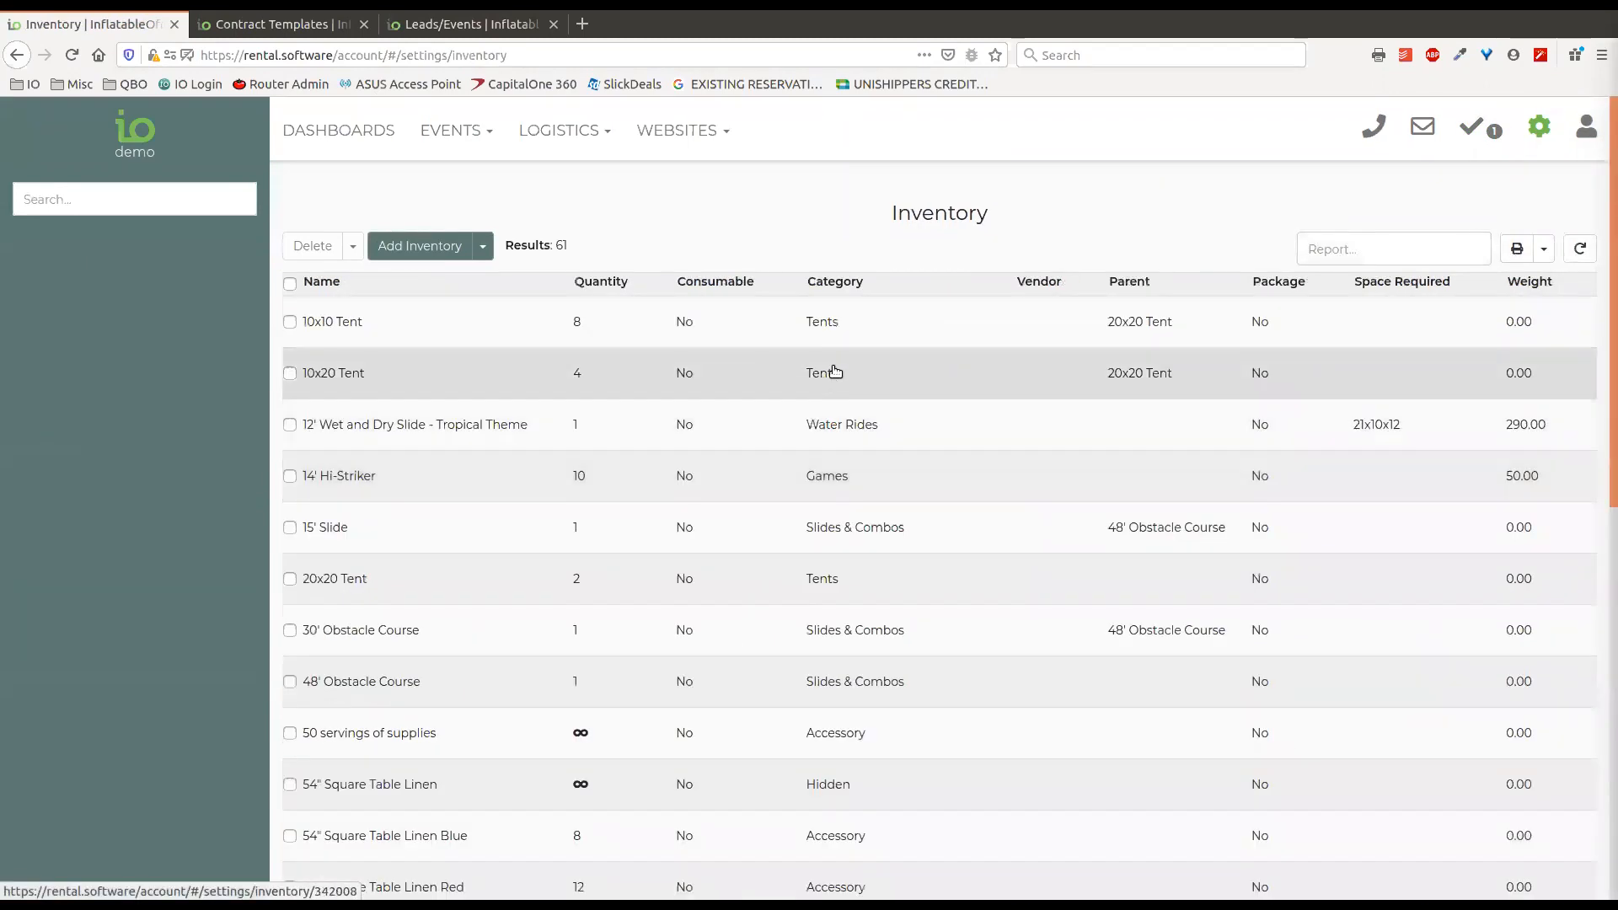
{"action": "left_click", "coordinate": [813, 326]}
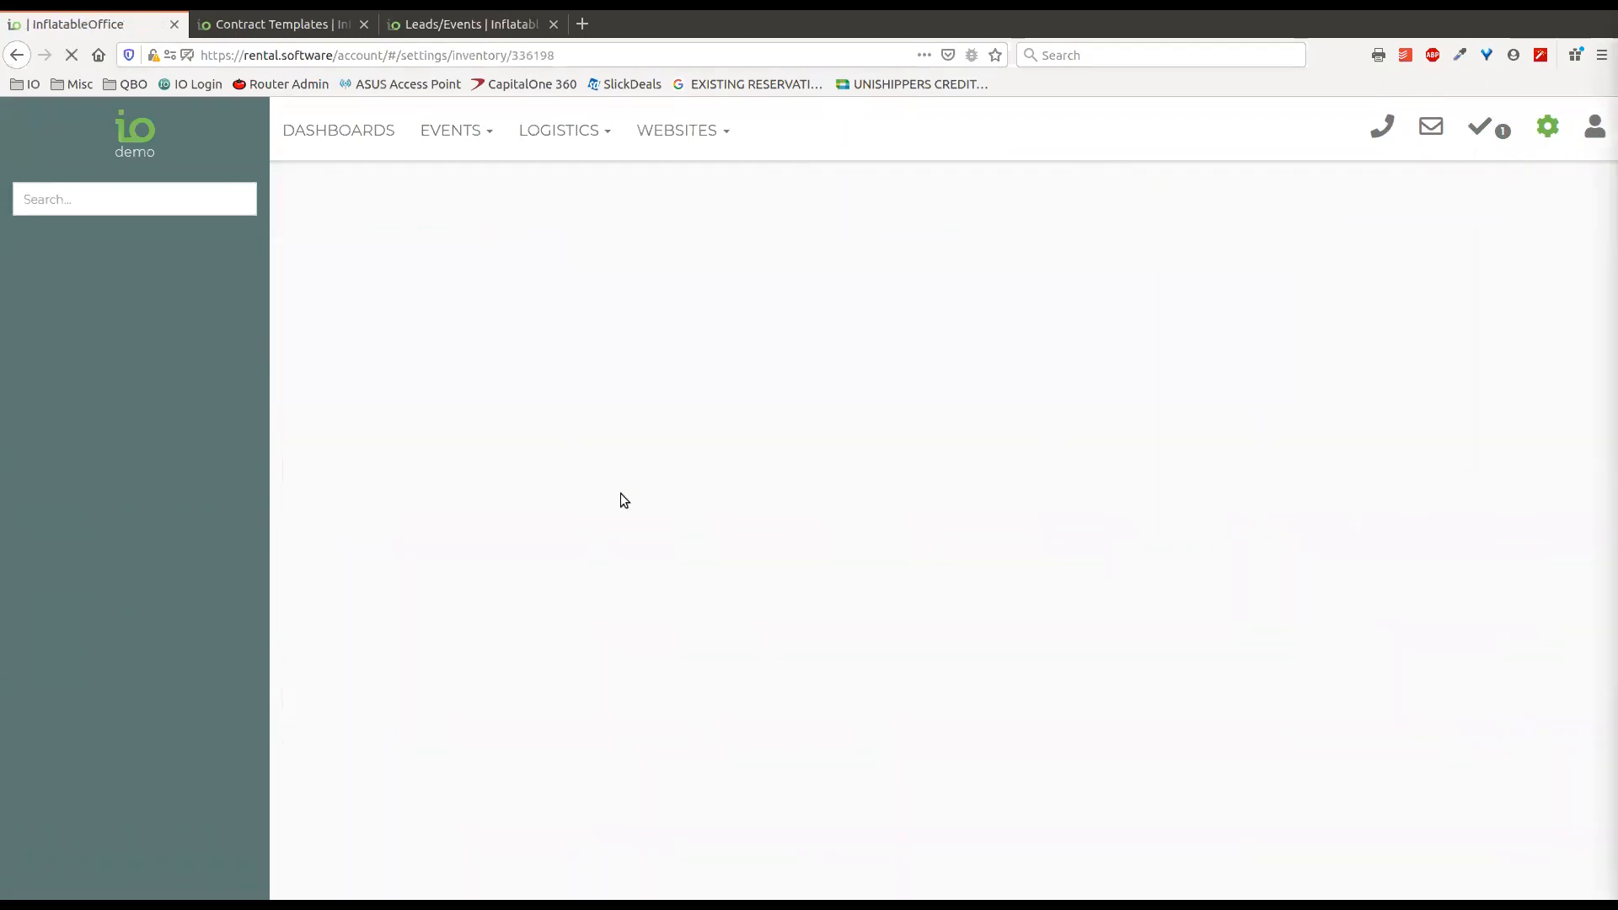
{"action": "left_click", "coordinate": [1488, 881]}
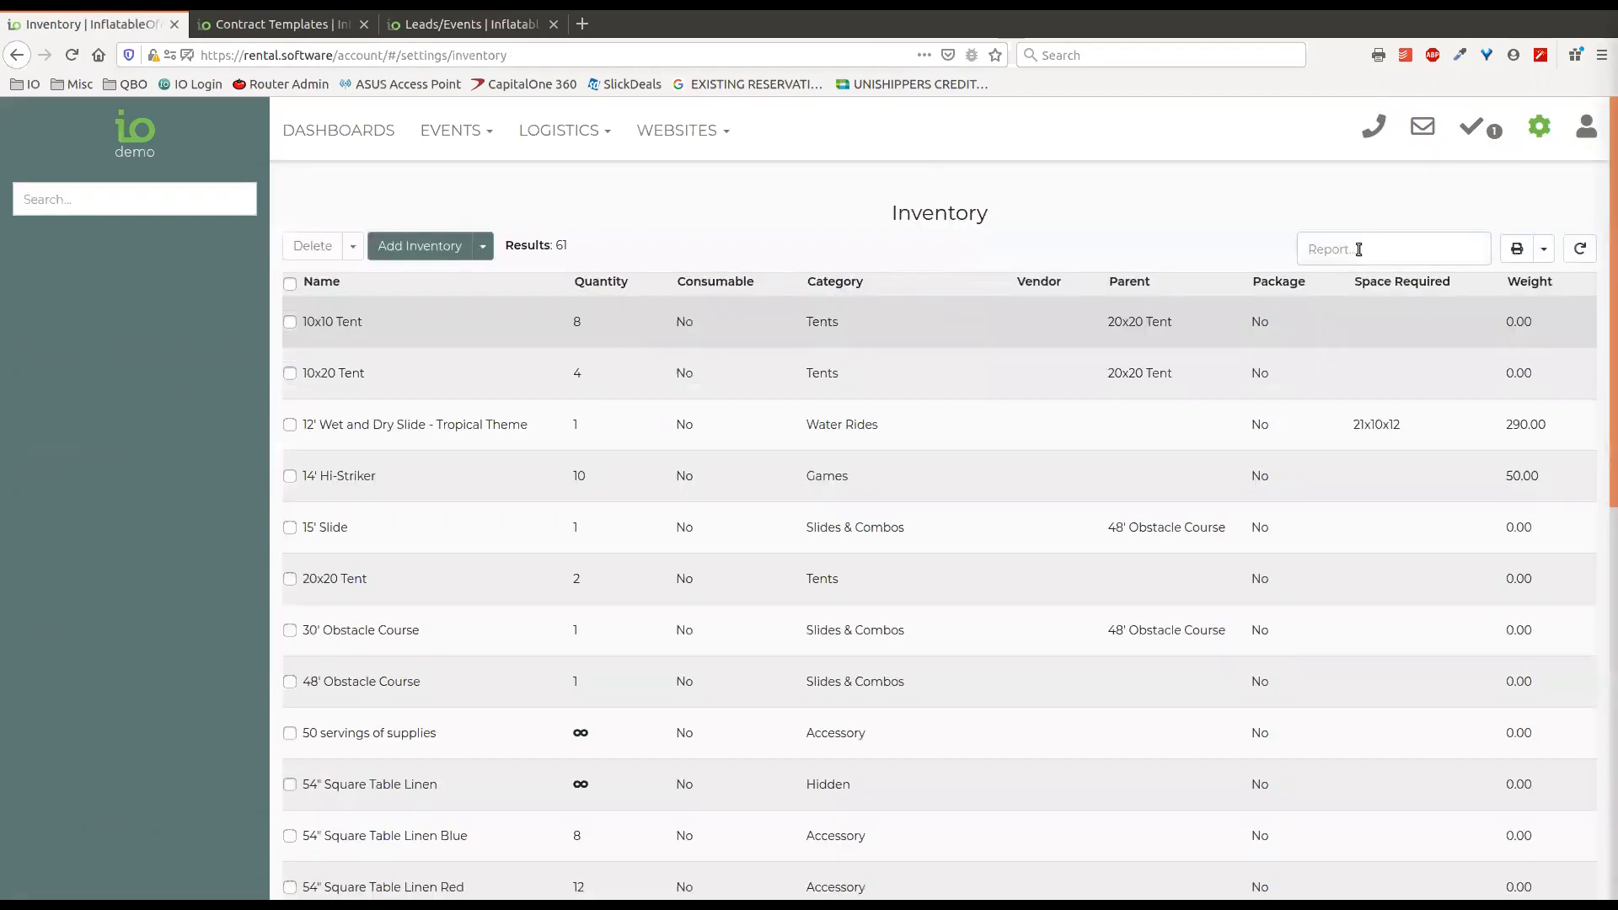
{"action": "left_click", "coordinate": [1355, 248]}
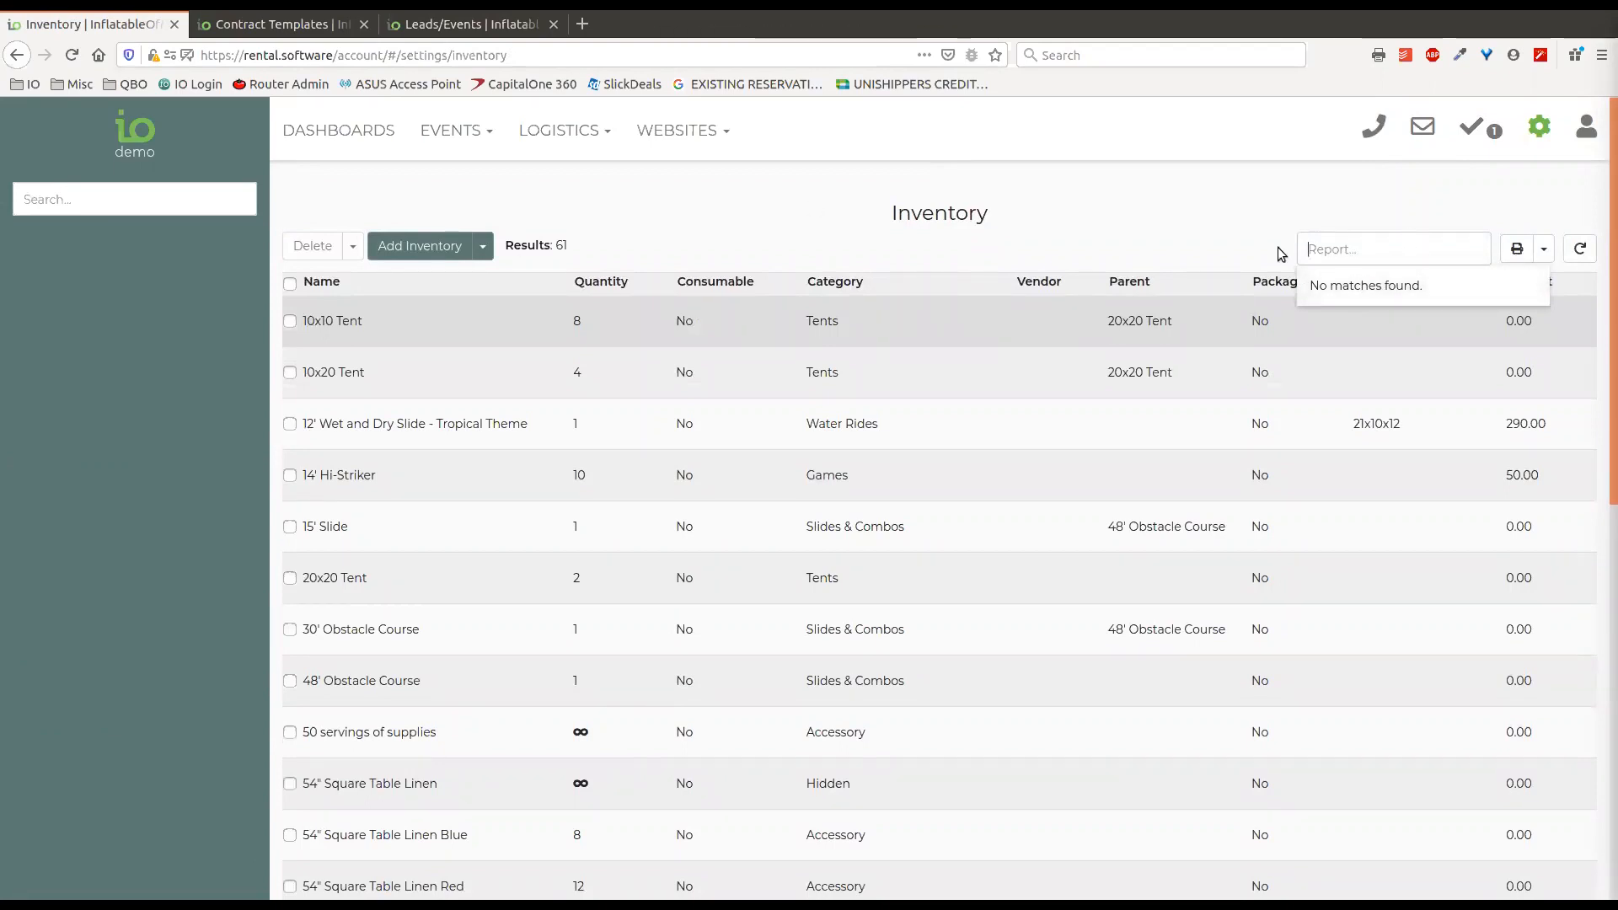
{"action": "left_click", "coordinate": [1444, 199]}
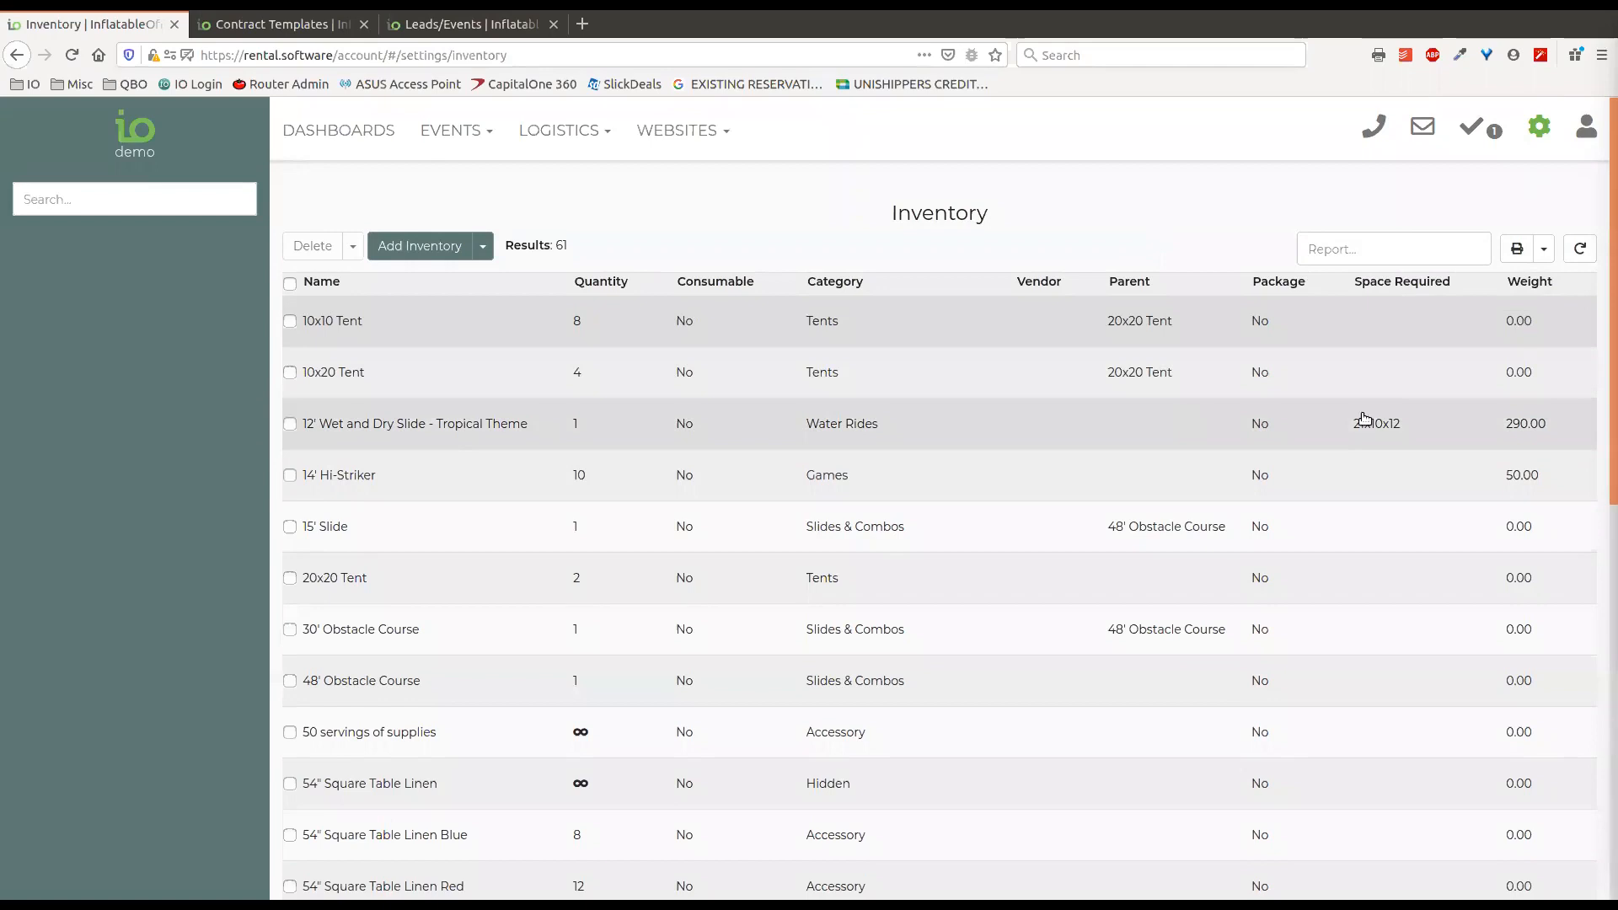
Export the inventory list as a .csv file.
{"action": "left_click", "coordinate": [1543, 248]}
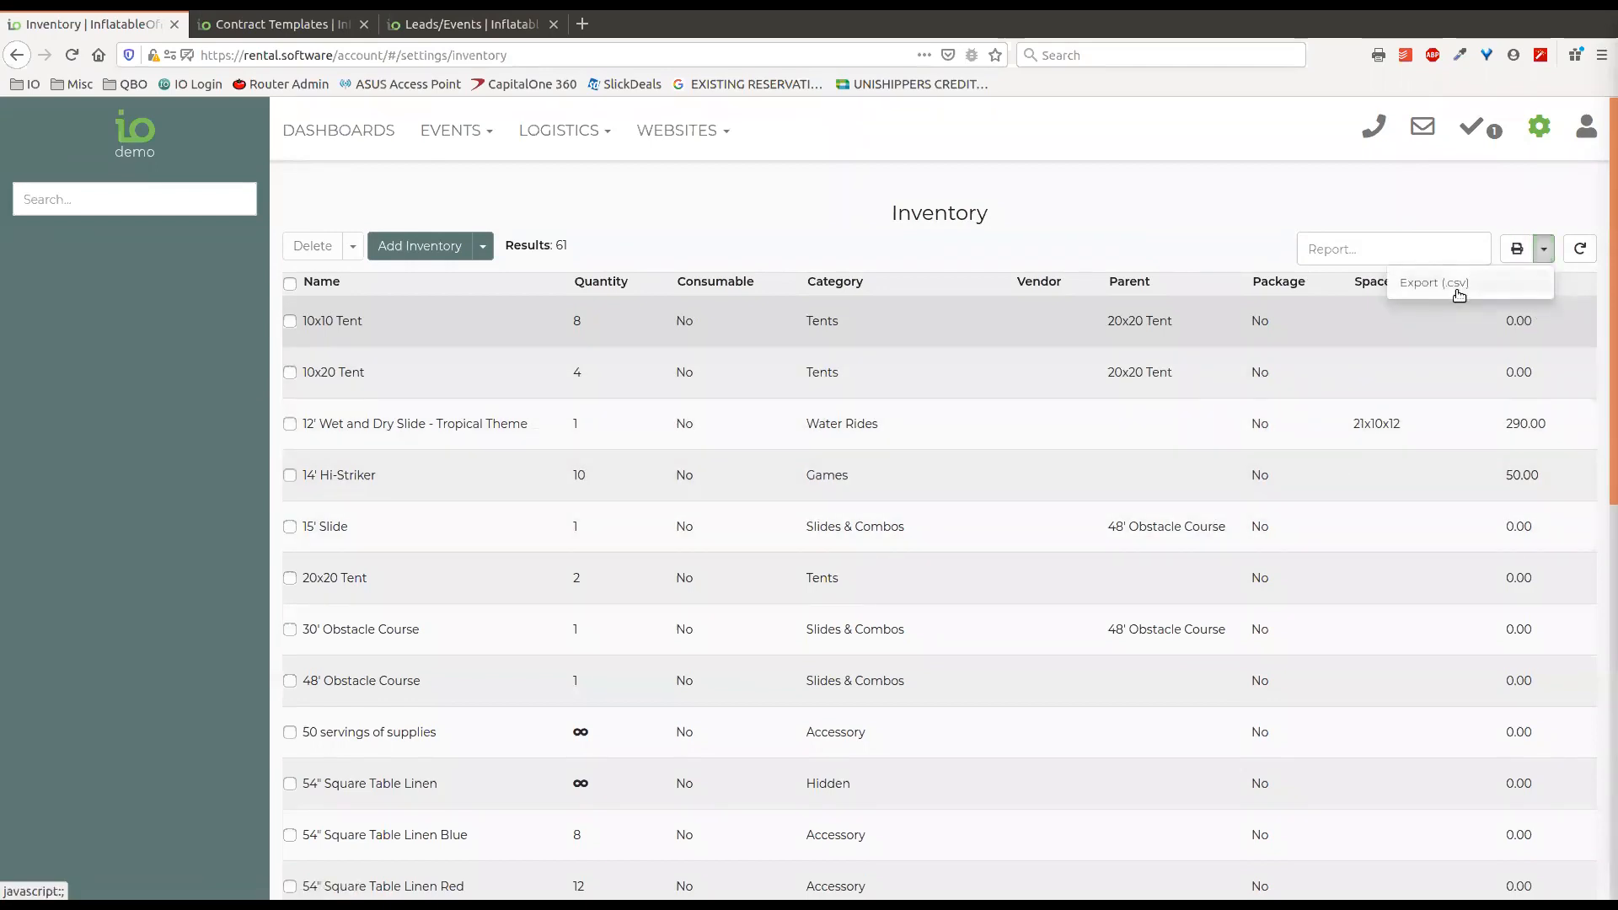
{"action": "left_click", "coordinate": [1514, 194]}
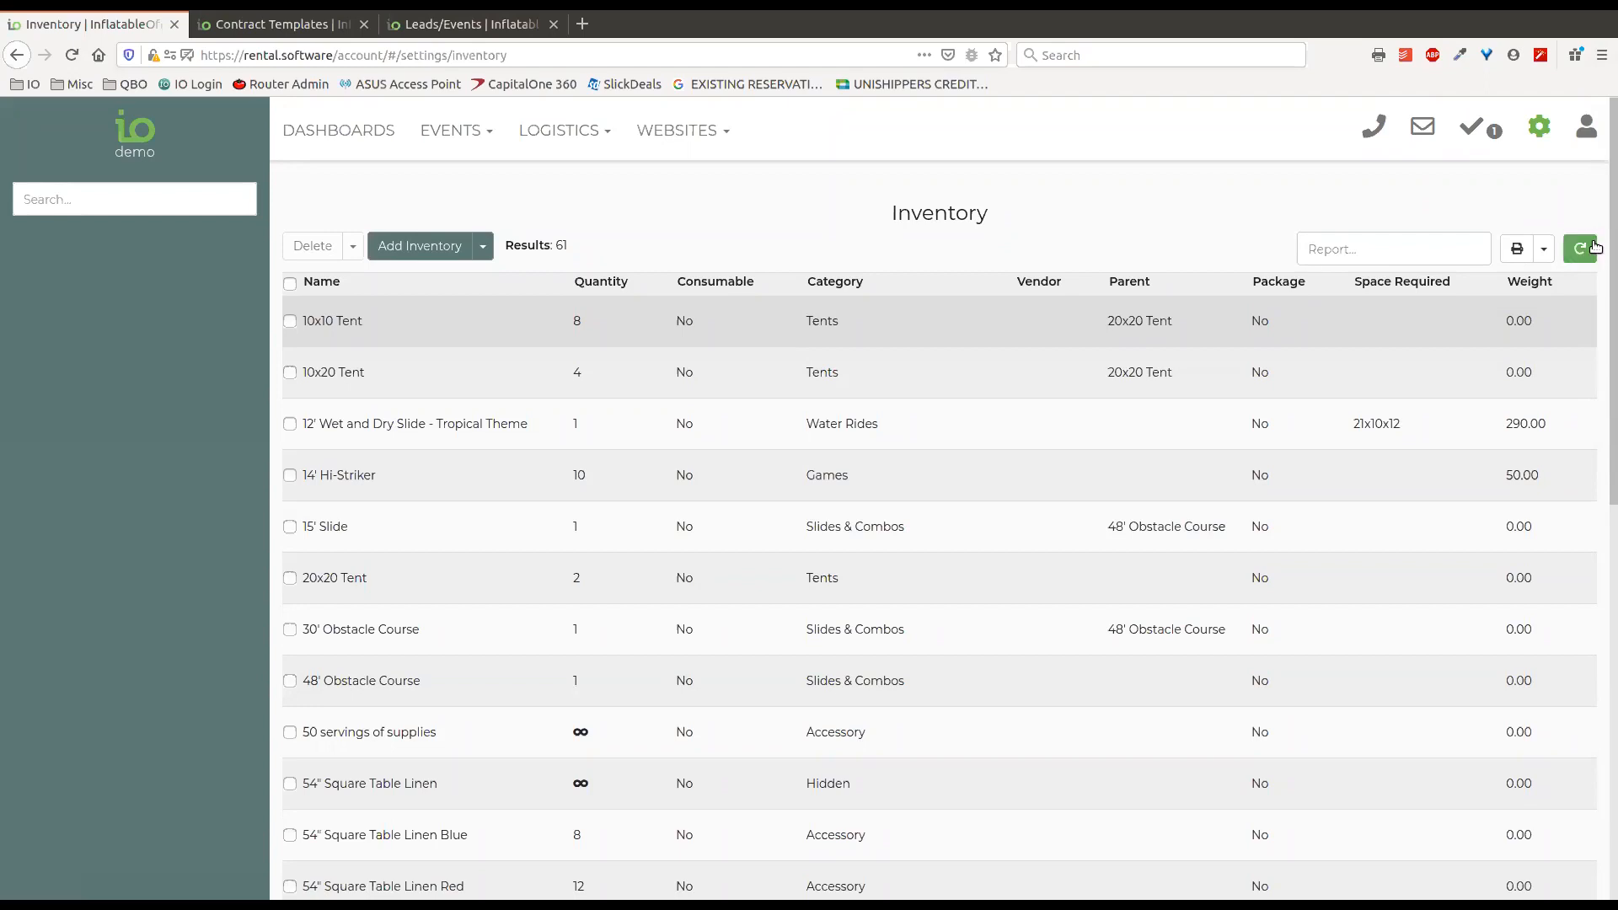
{"action": "left_click", "coordinate": [1543, 249]}
{"action": "left_click", "coordinate": [1462, 279]}
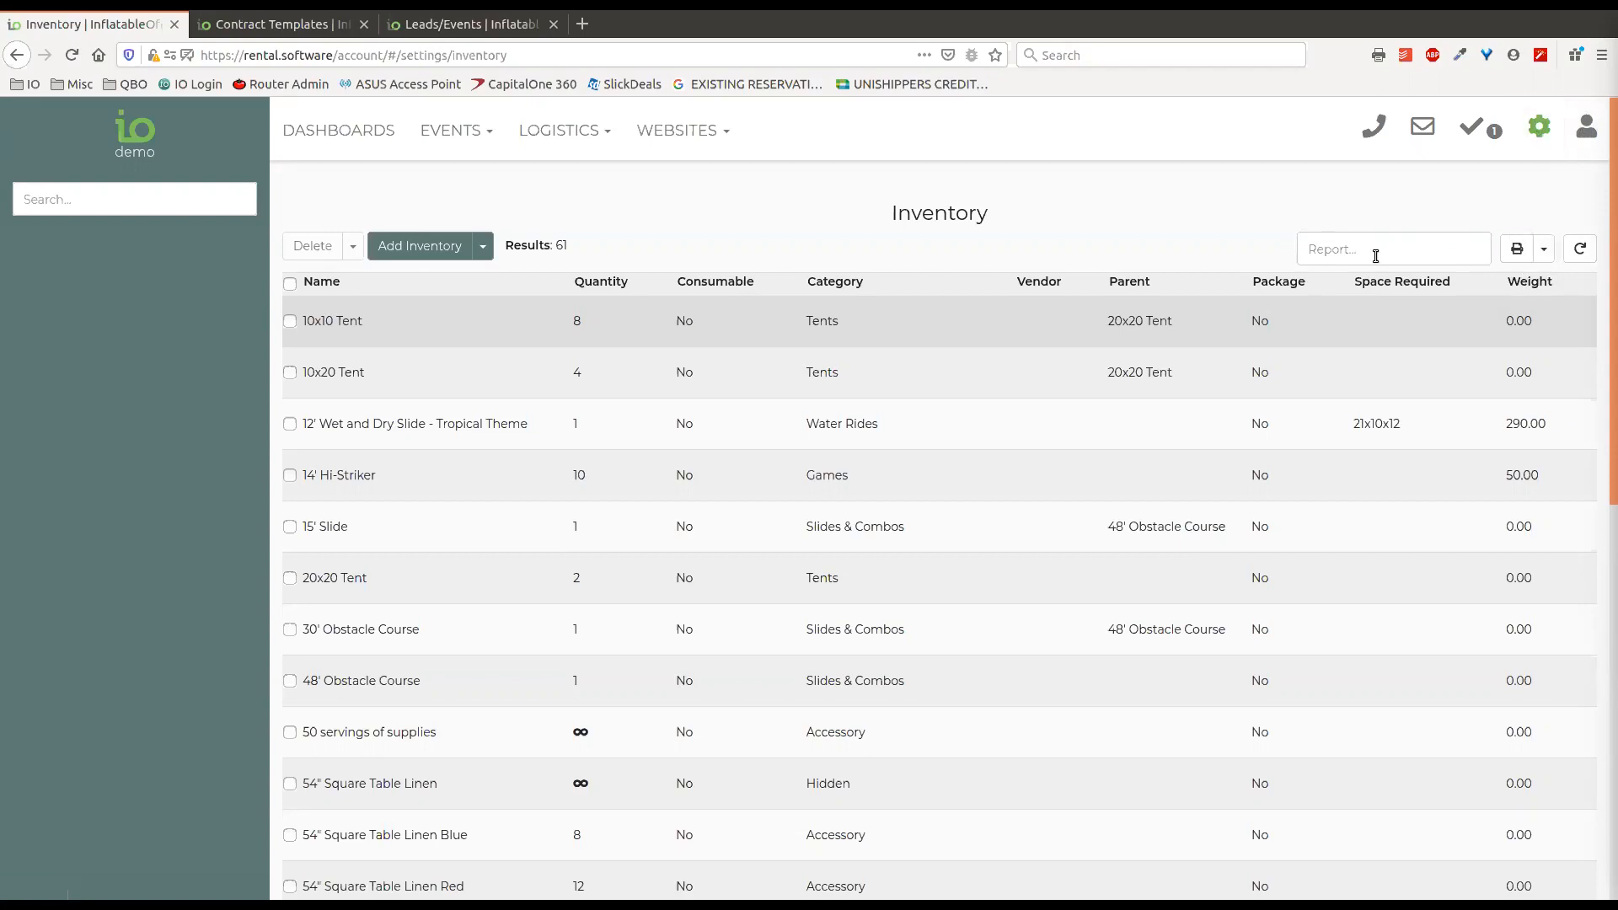
Open the Import Files settings and start a new import file with the type Inventory.
{"action": "left_click", "coordinate": [1539, 131]}
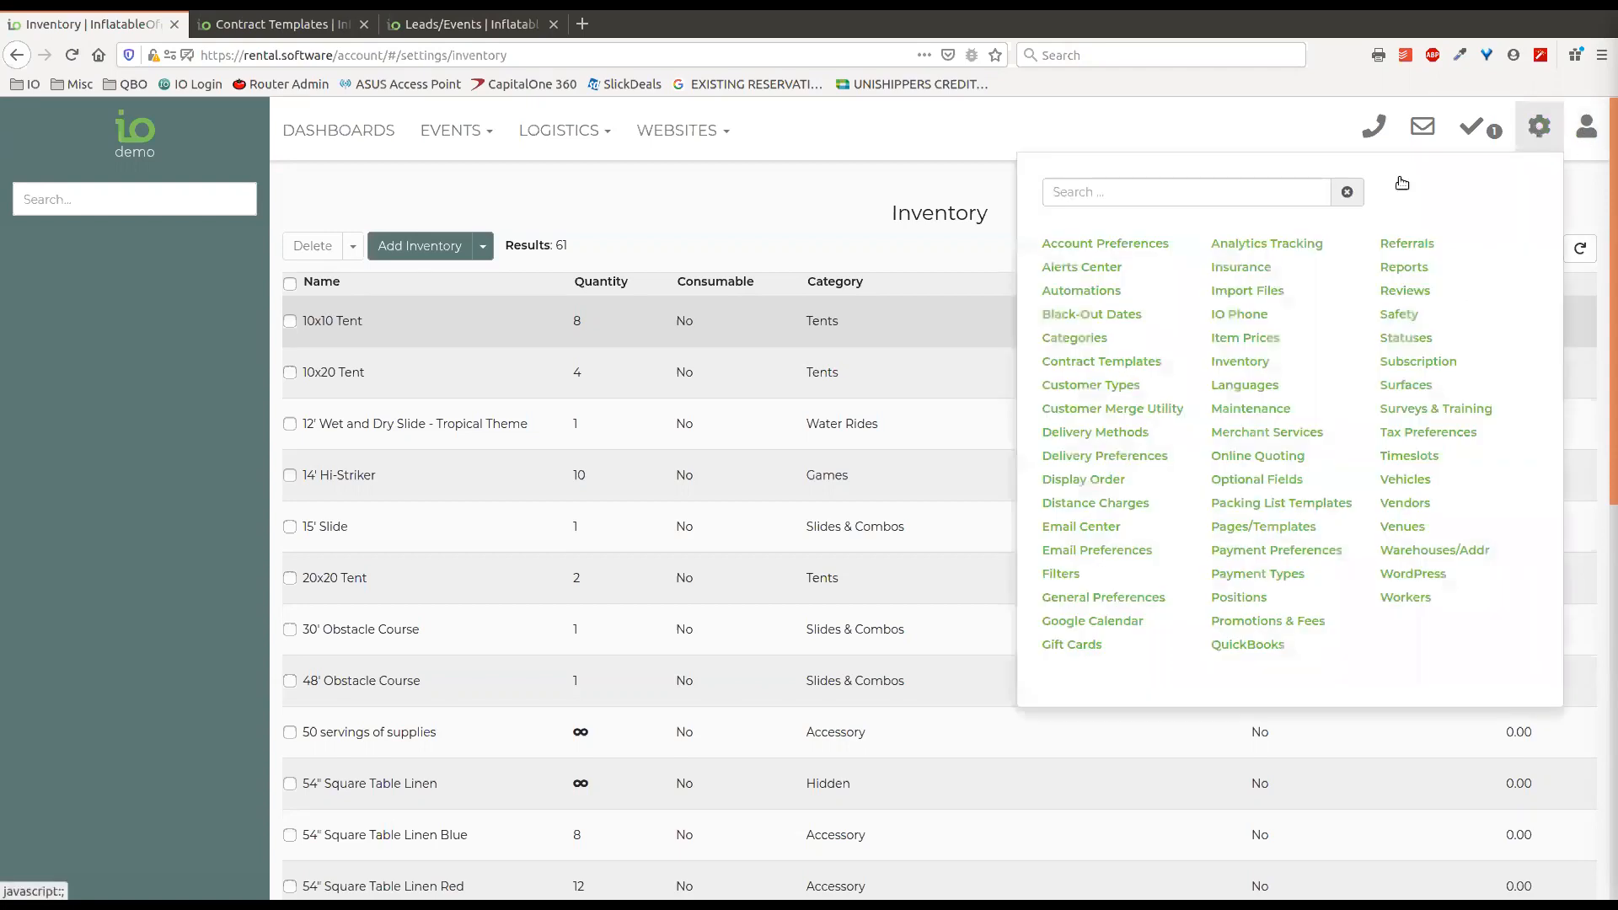
{"action": "left_click", "coordinate": [1247, 290]}
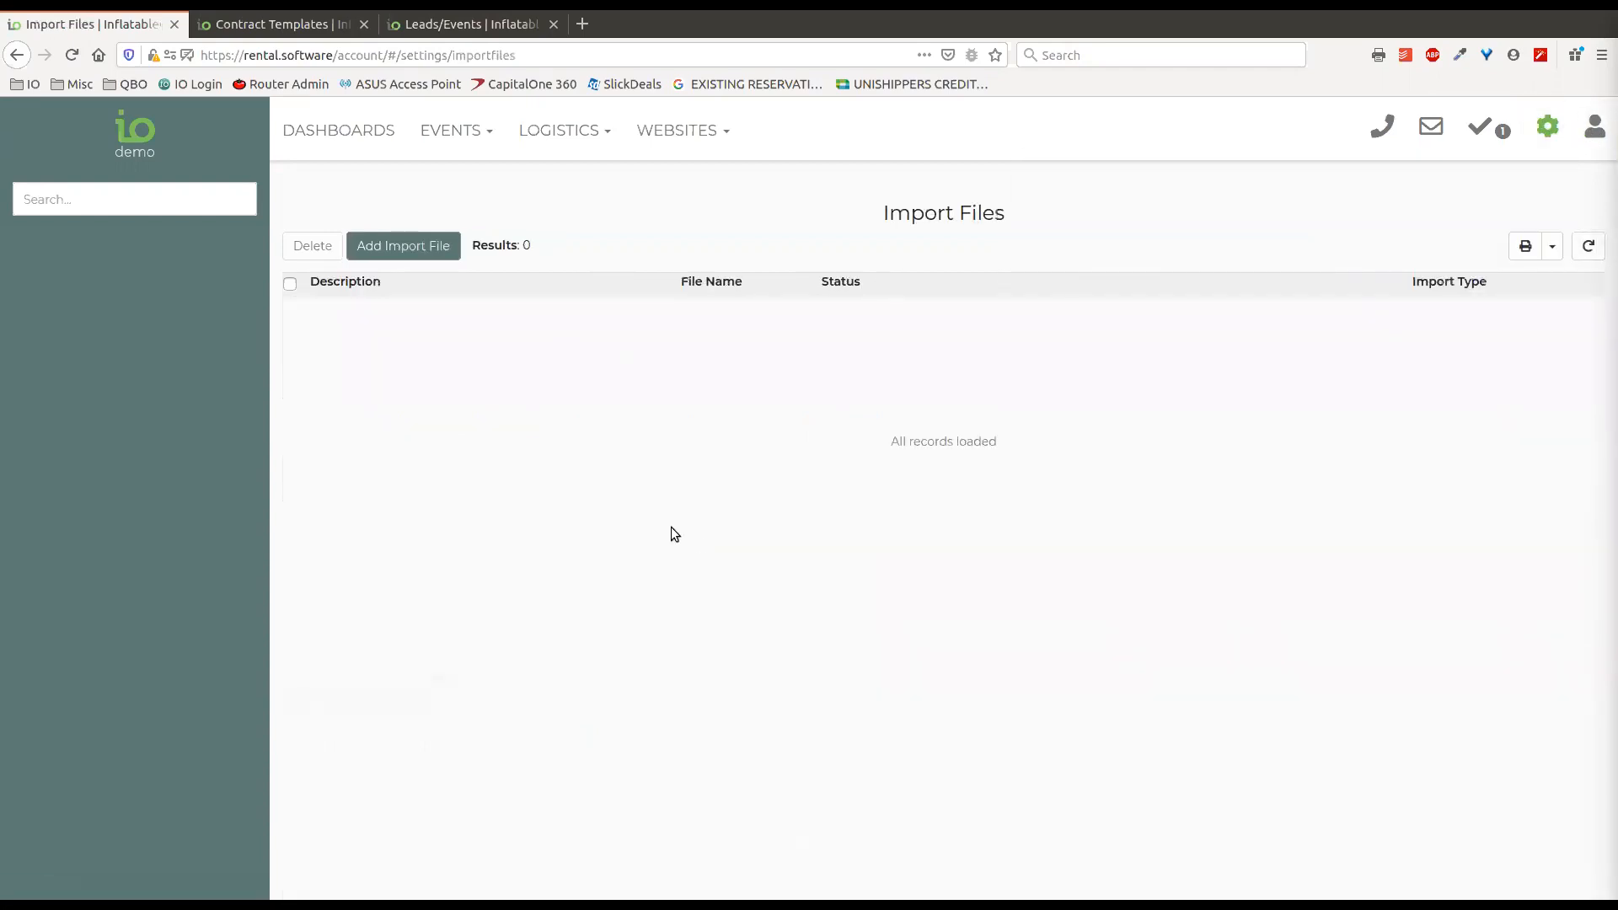
{"action": "left_click", "coordinate": [418, 257]}
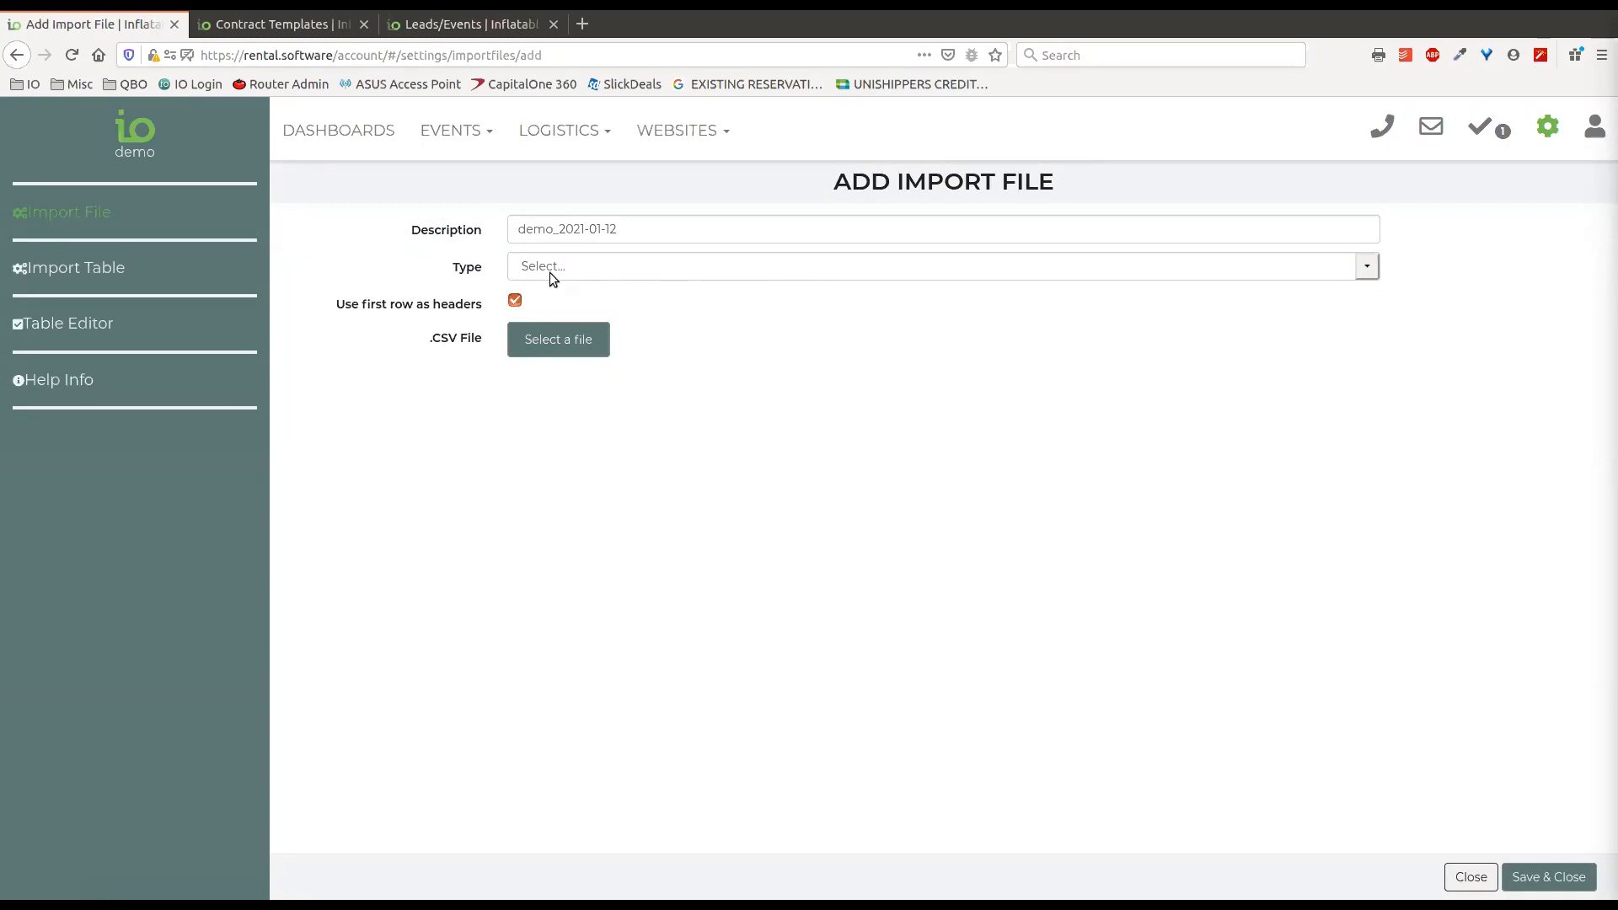
{"action": "left_click", "coordinate": [1368, 266]}
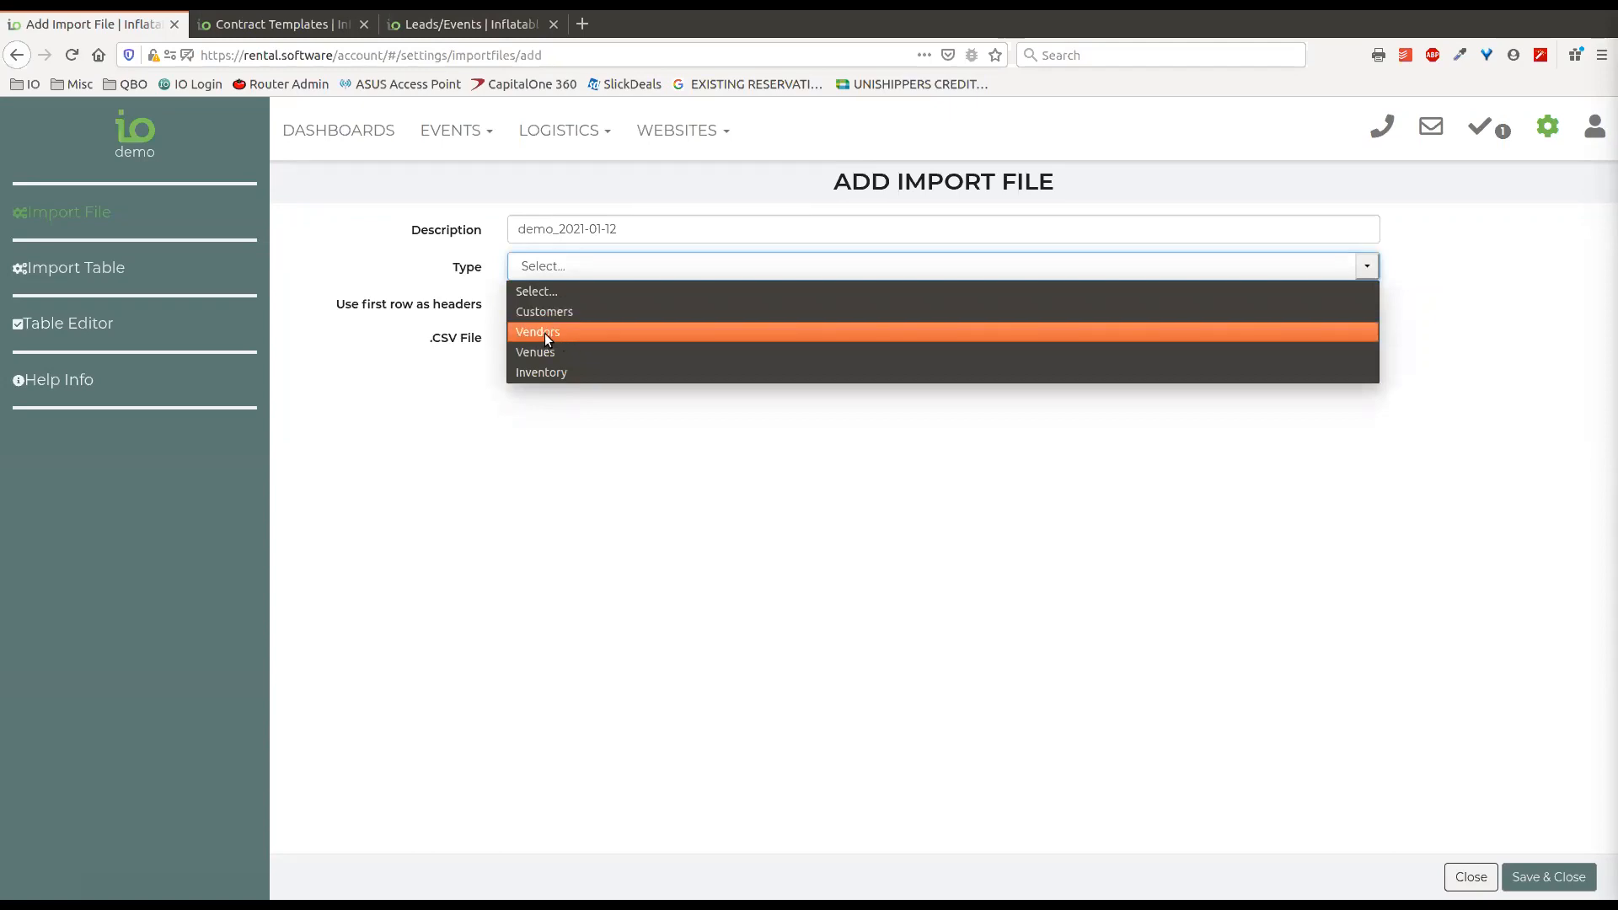
{"action": "left_click", "coordinate": [566, 376]}
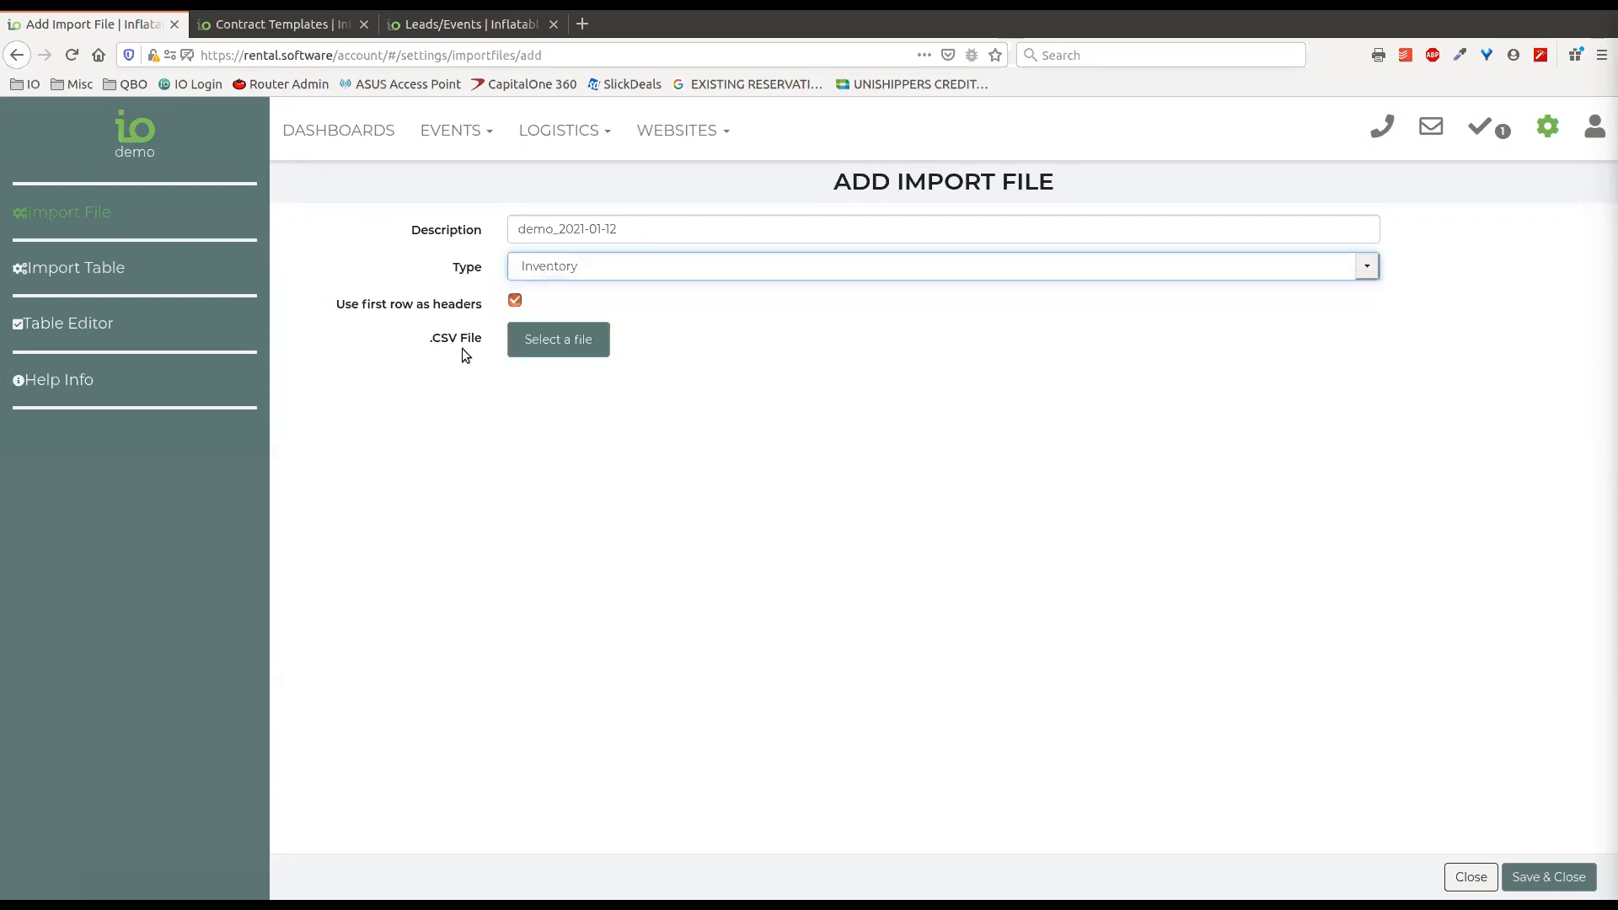
{"action": "left_click_drag", "start_coordinate": [401, 343], "coordinate": [455, 346]}
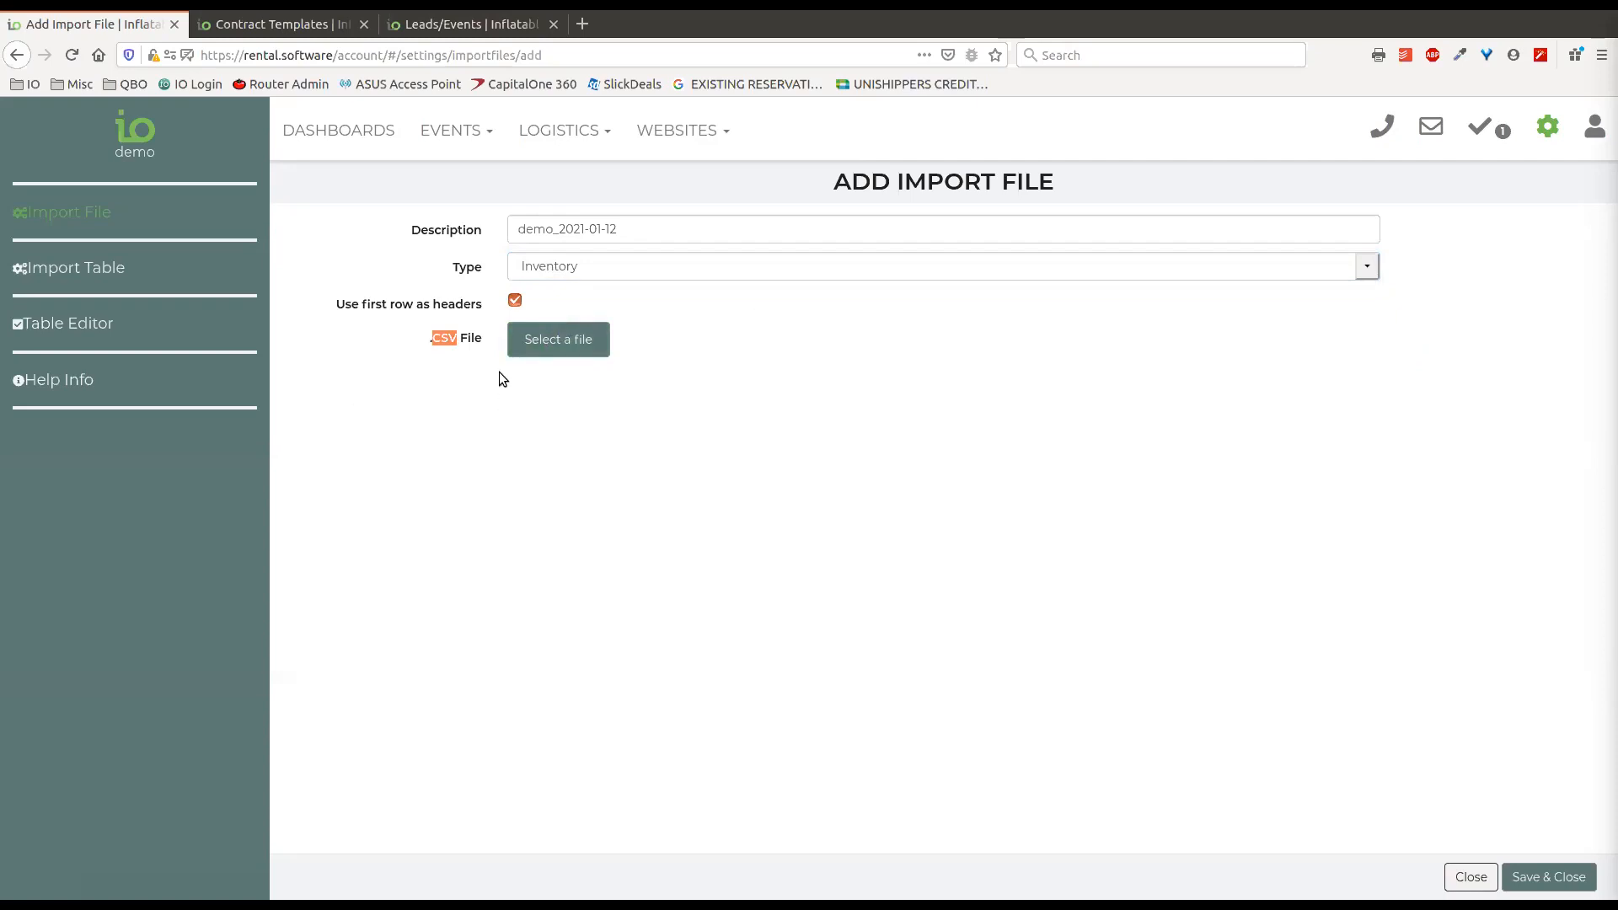
{"action": "left_click", "coordinate": [482, 338]}
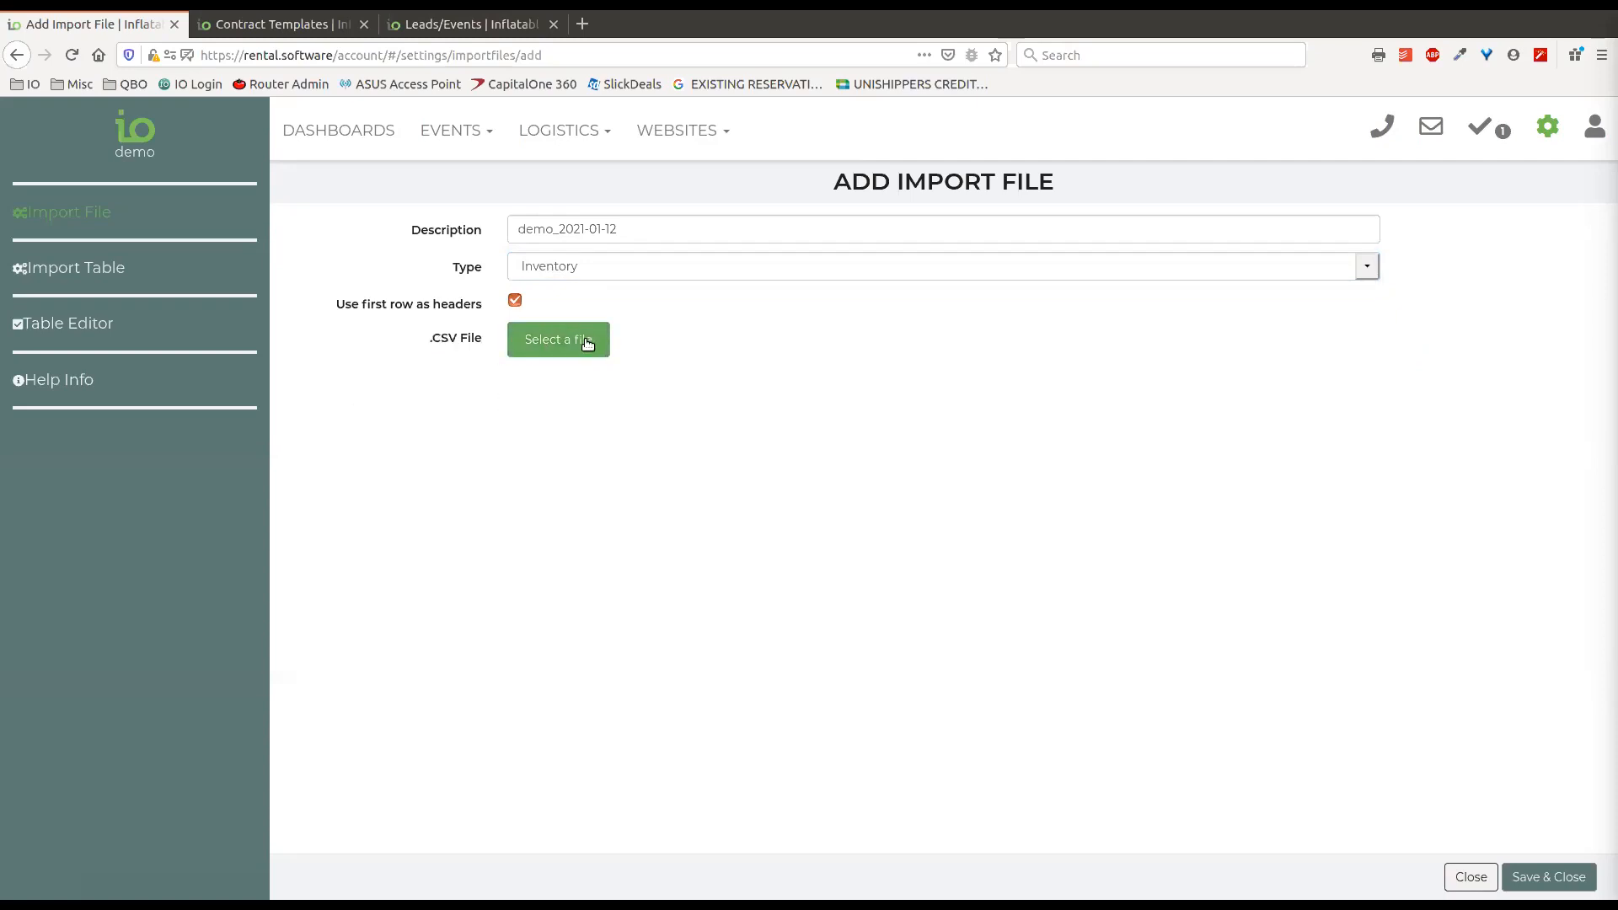
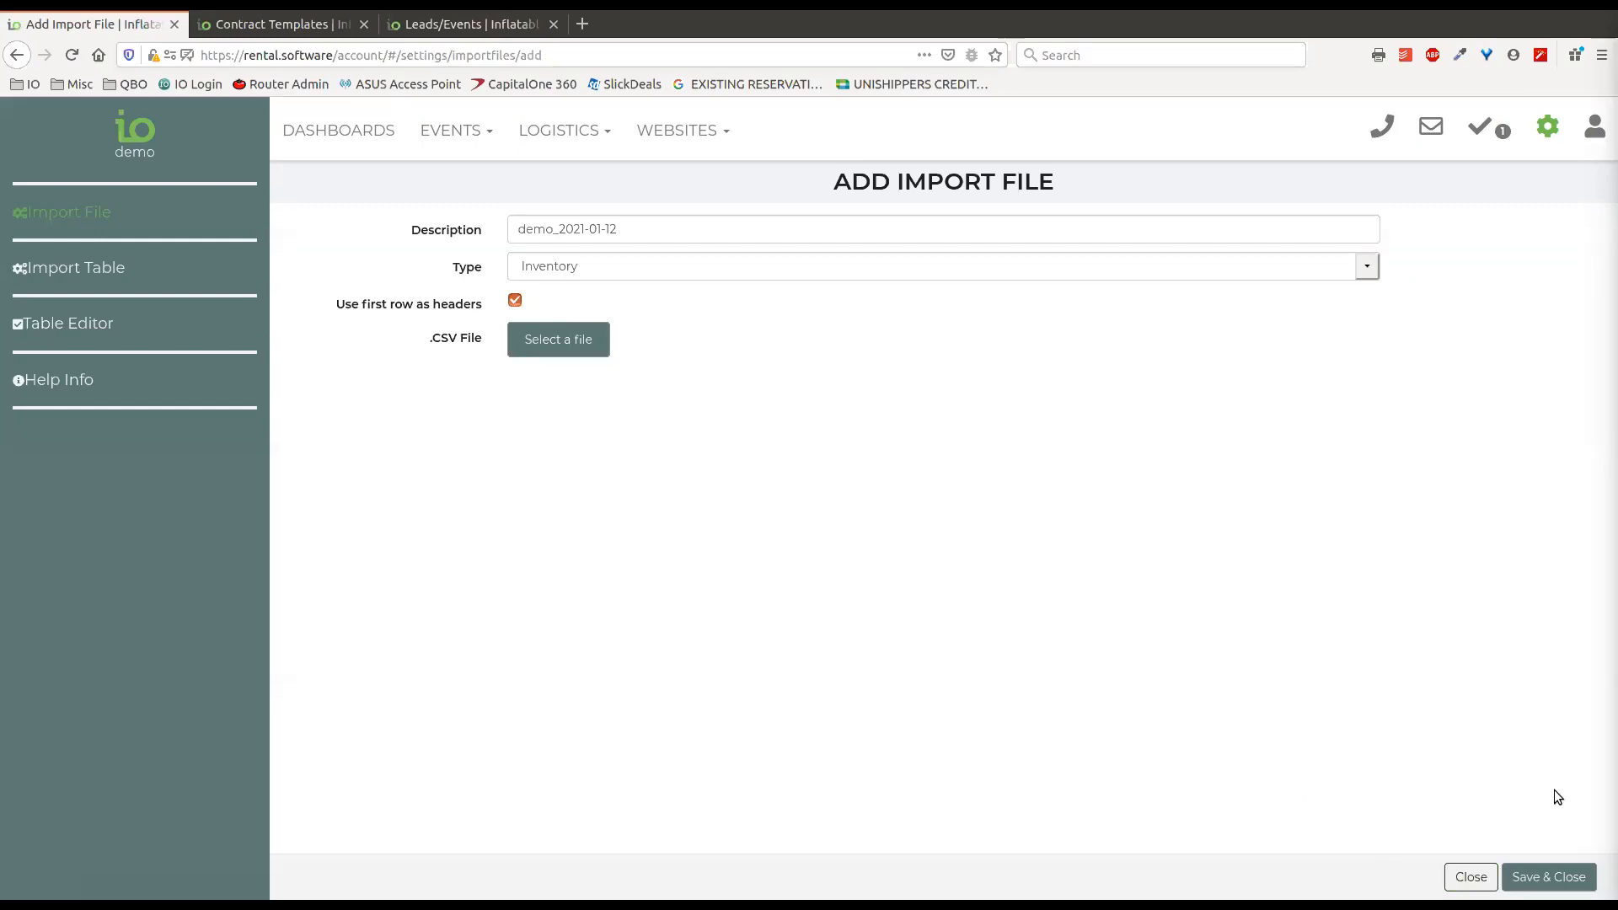
Close the new import file without saving and open the 12' Wet and Dry Slide - Tropical Theme item from the Inventory list.
{"action": "left_click", "coordinate": [1471, 877]}
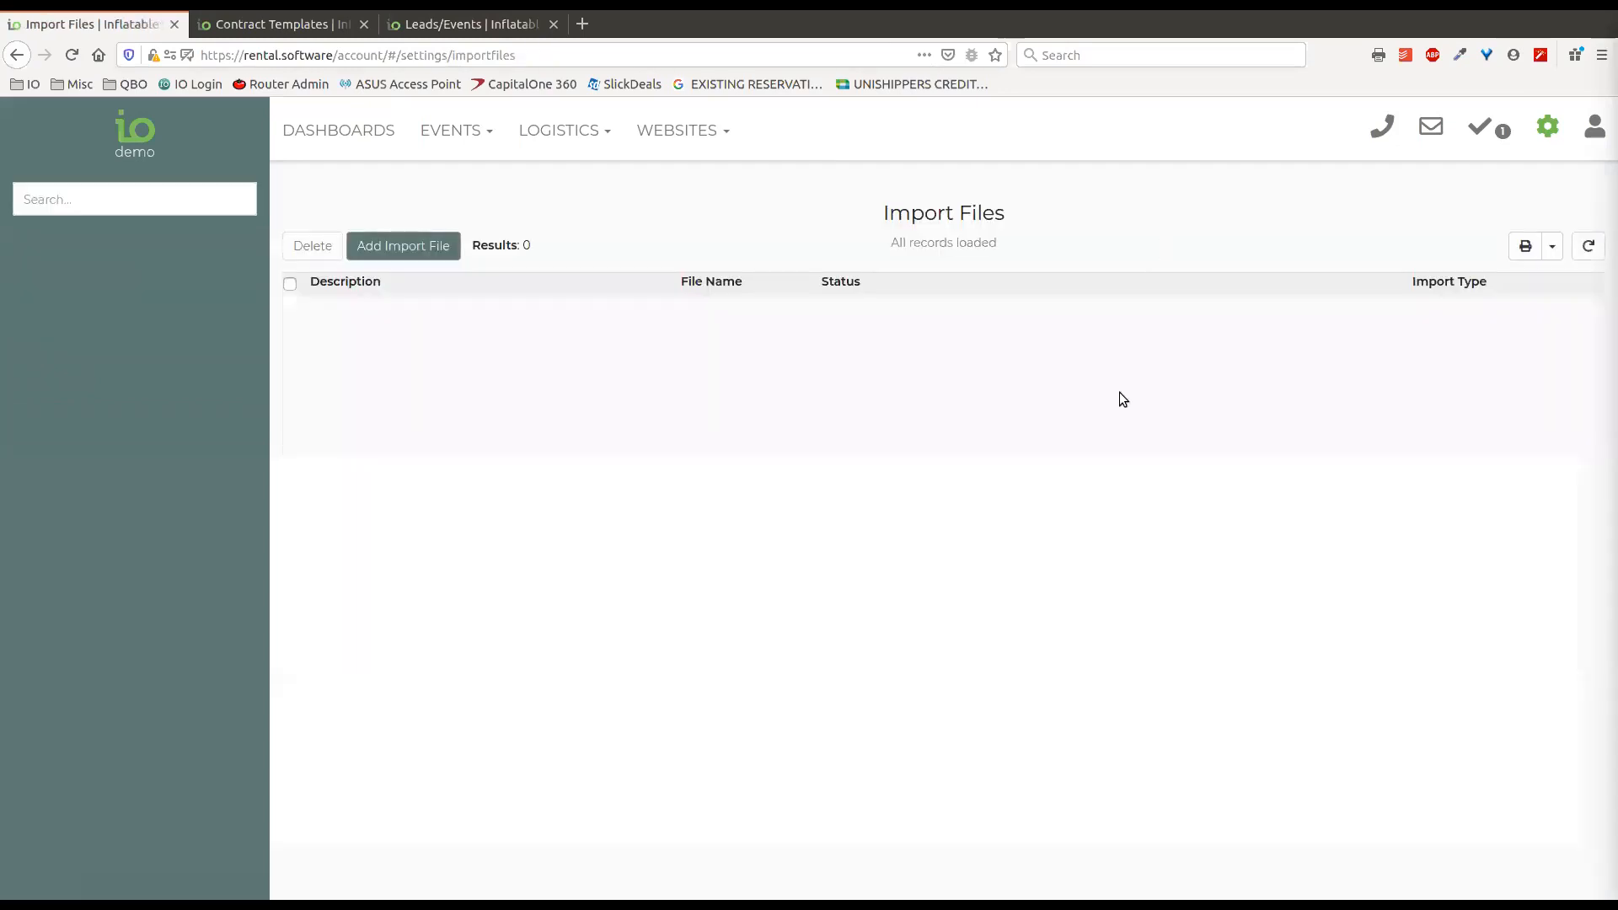
{"action": "left_click", "coordinate": [1547, 127]}
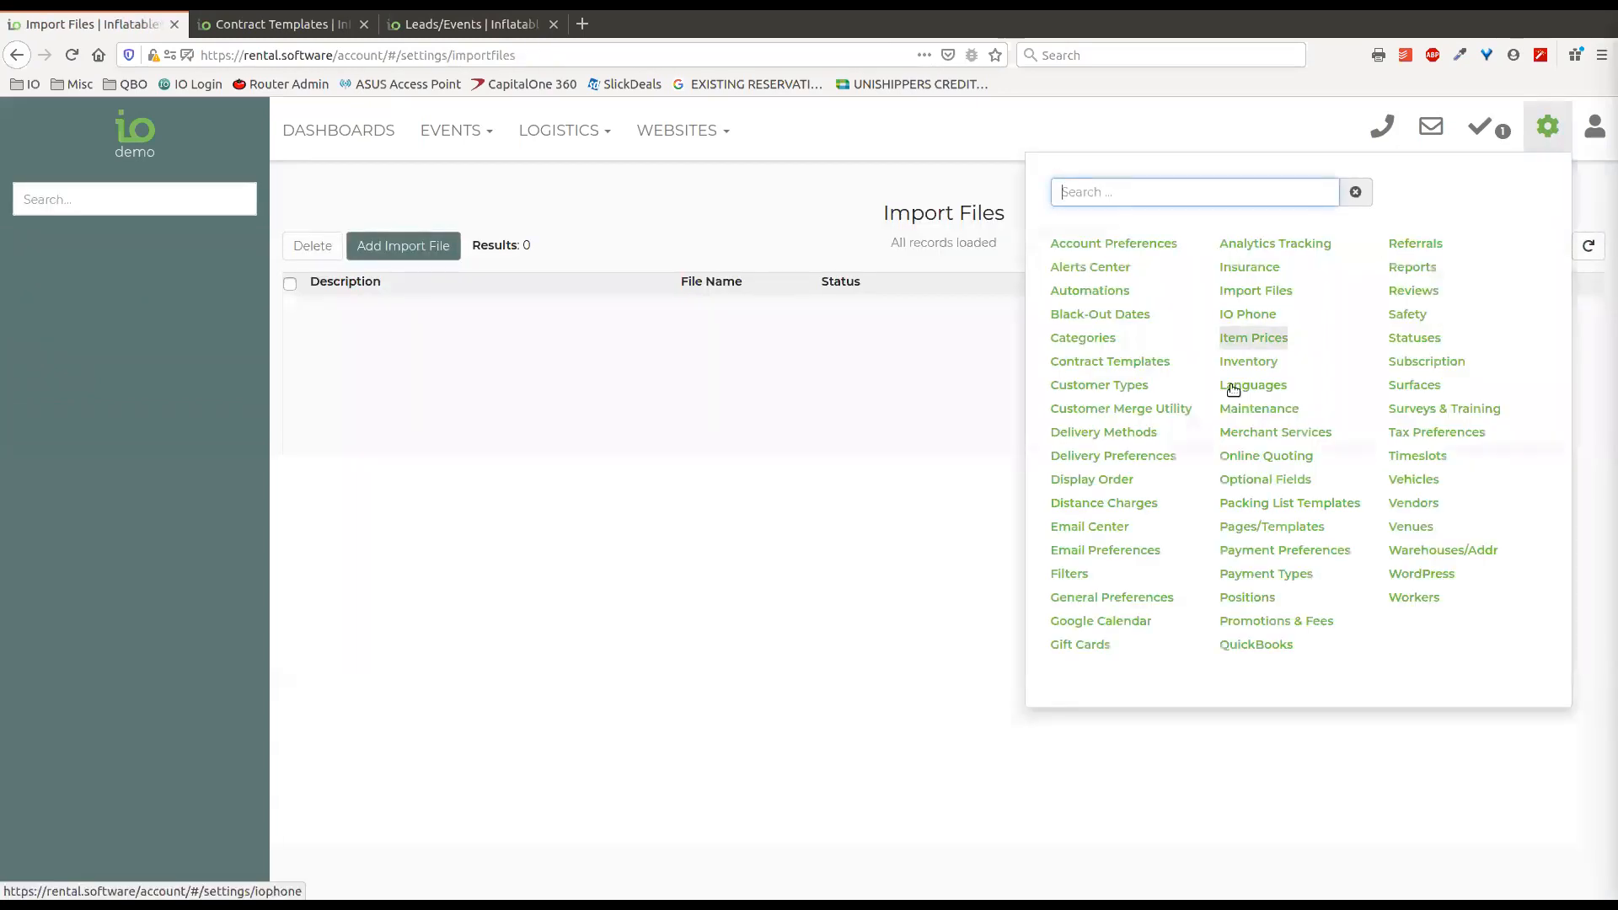
{"action": "left_click", "coordinate": [1251, 362]}
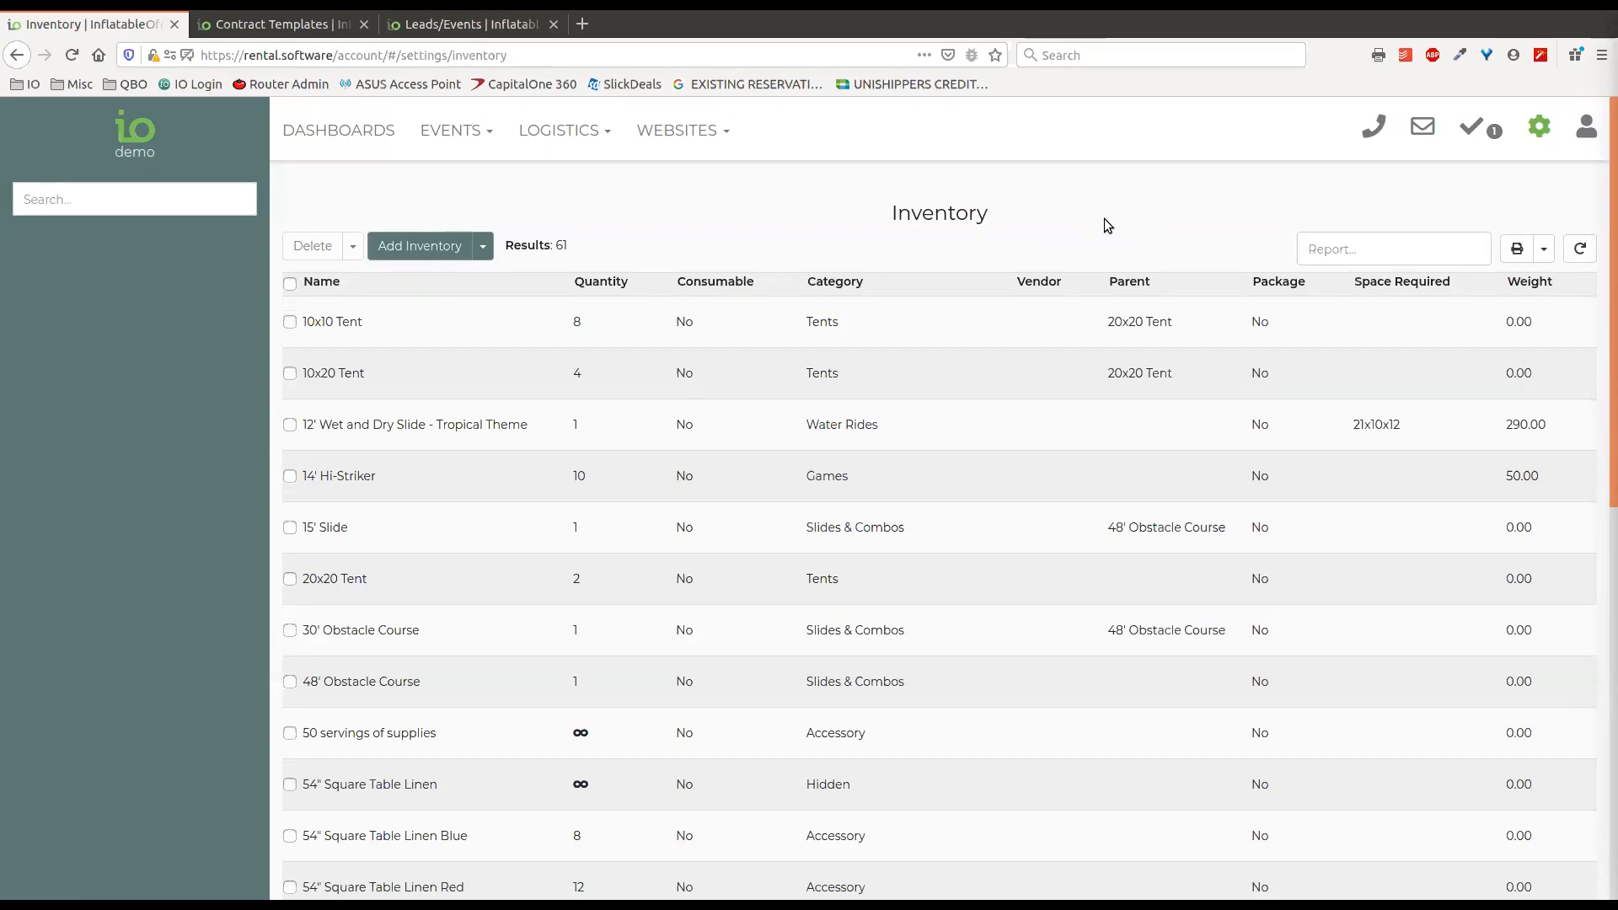
{"action": "left_click", "coordinate": [907, 426]}
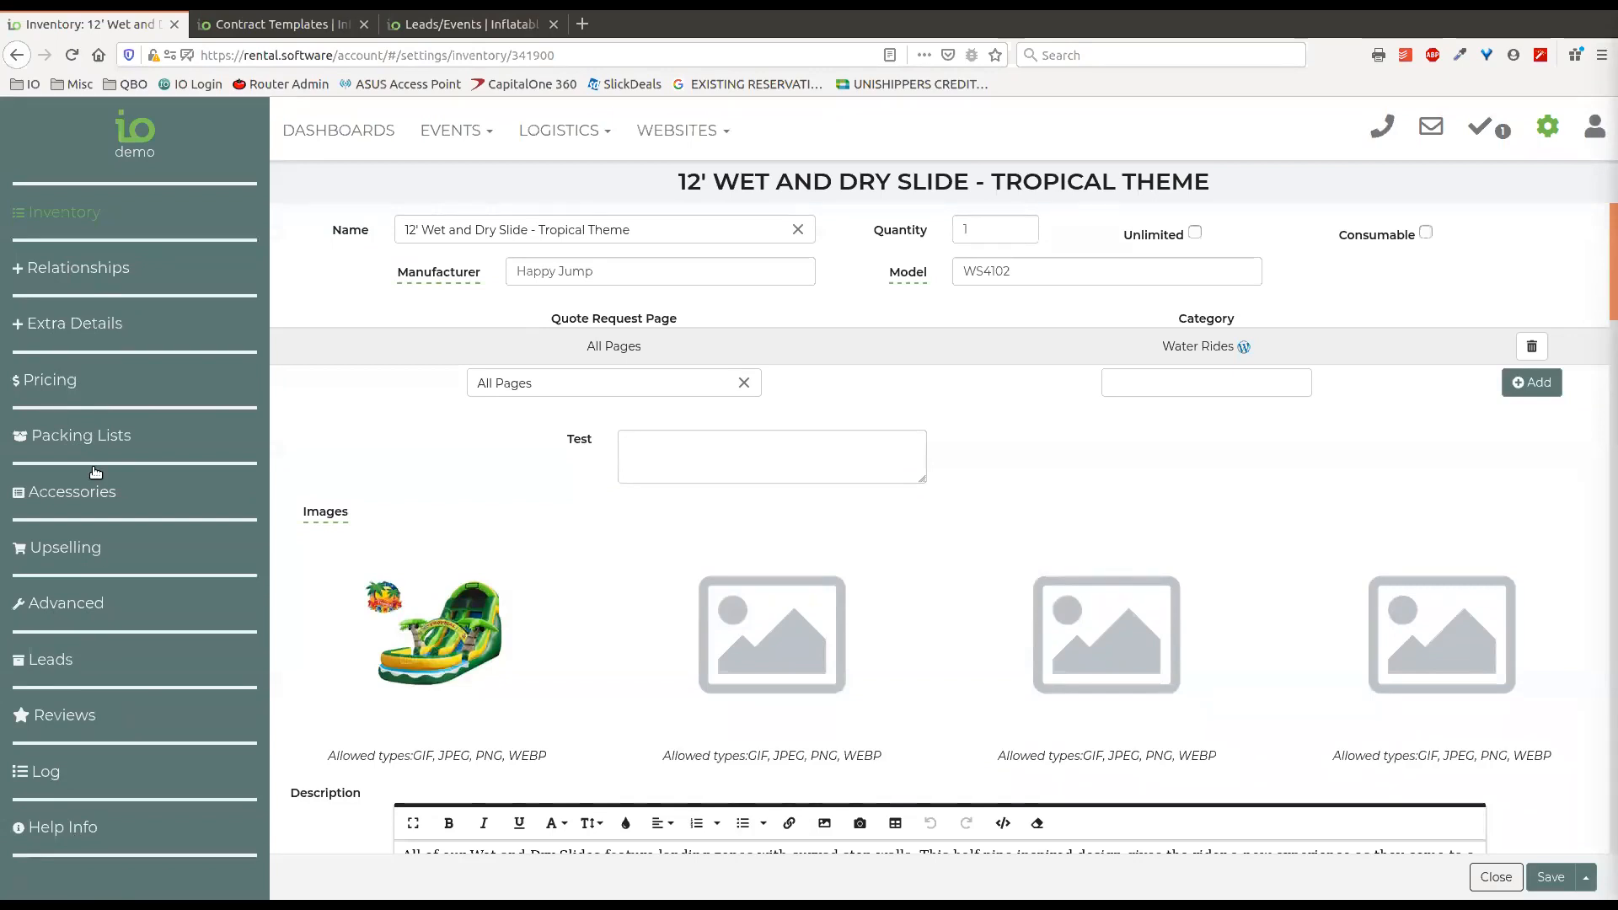
Review the slide's pricing, accessories and packing list sections, plus its general details, images and description.
{"action": "left_click", "coordinate": [66, 384]}
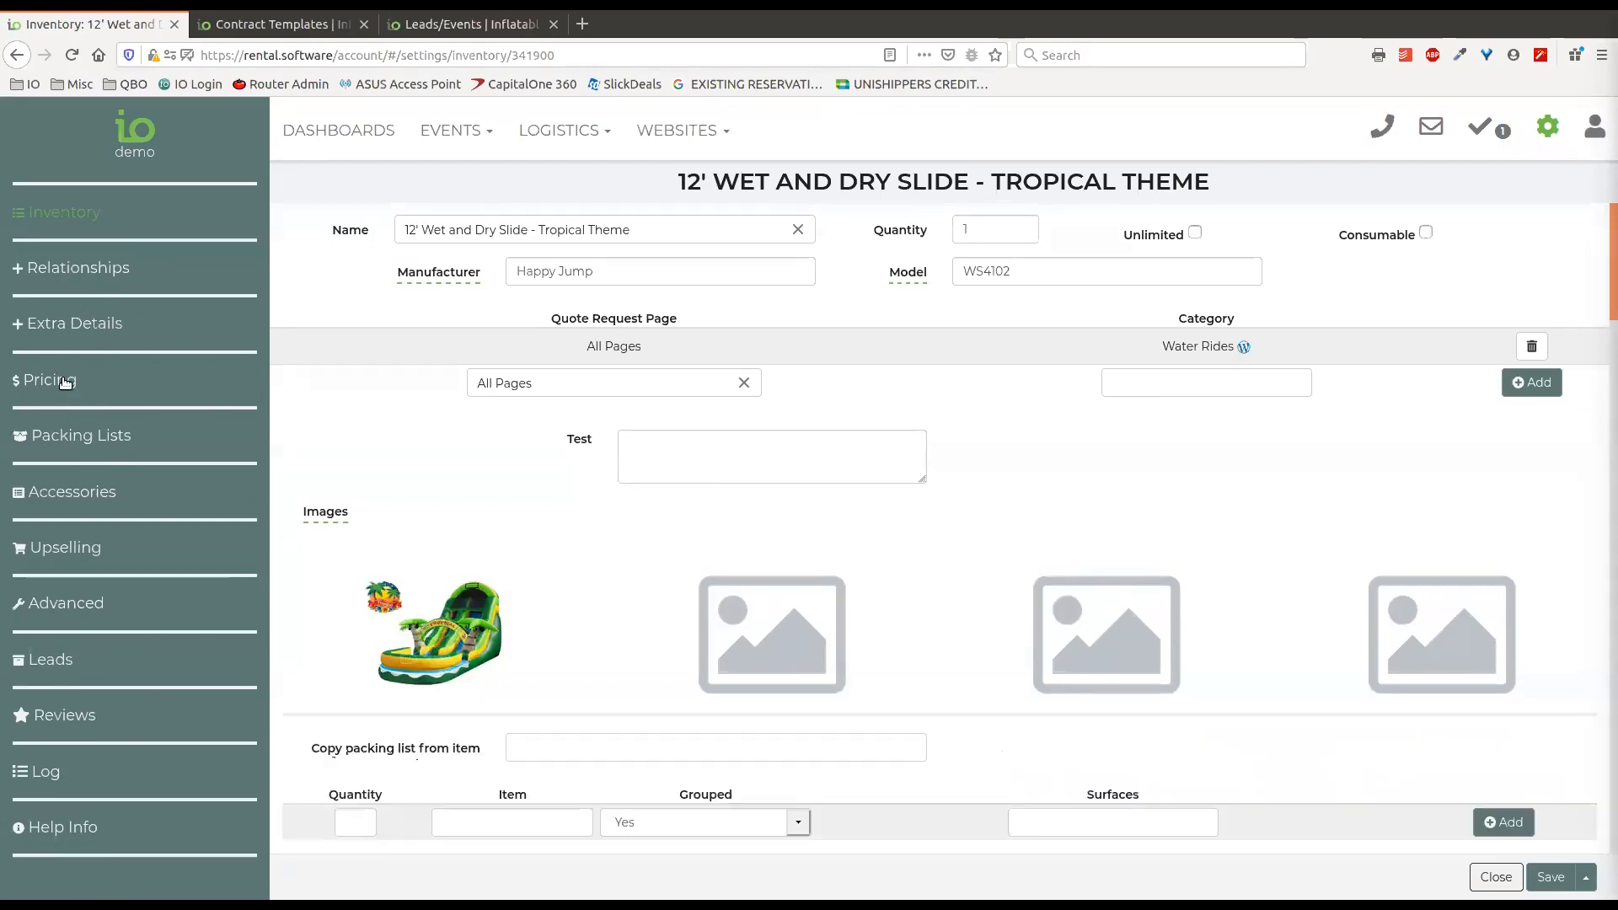
{"action": "left_click", "coordinate": [88, 499]}
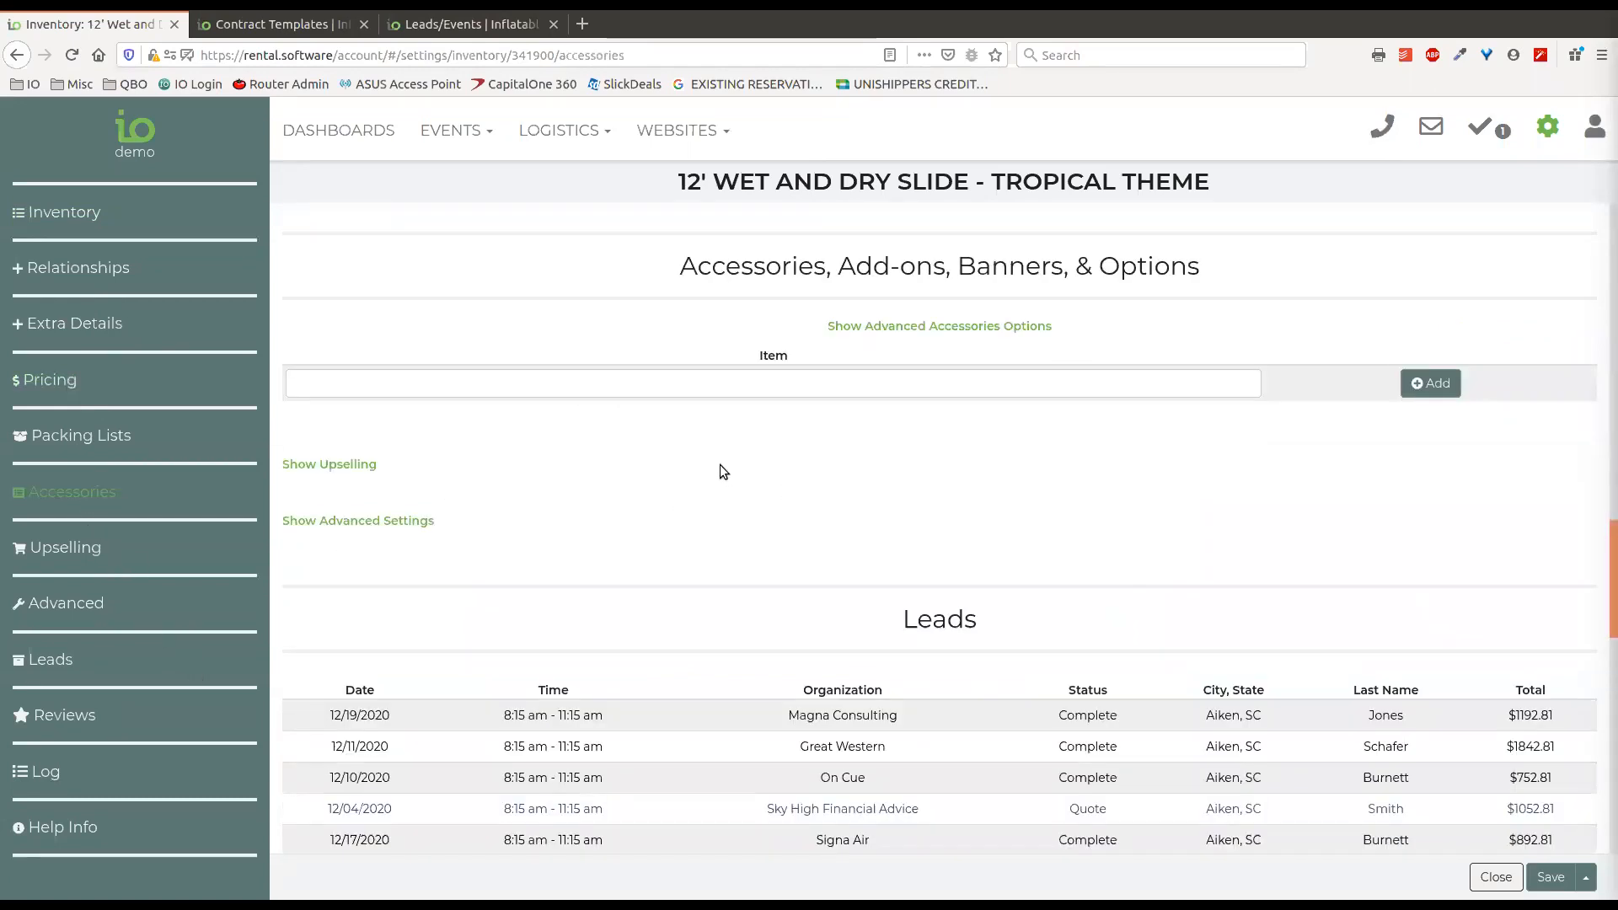
{"action": "scroll", "coordinate": [634, 448], "scroll_direction": "up", "scroll_amount": 6}
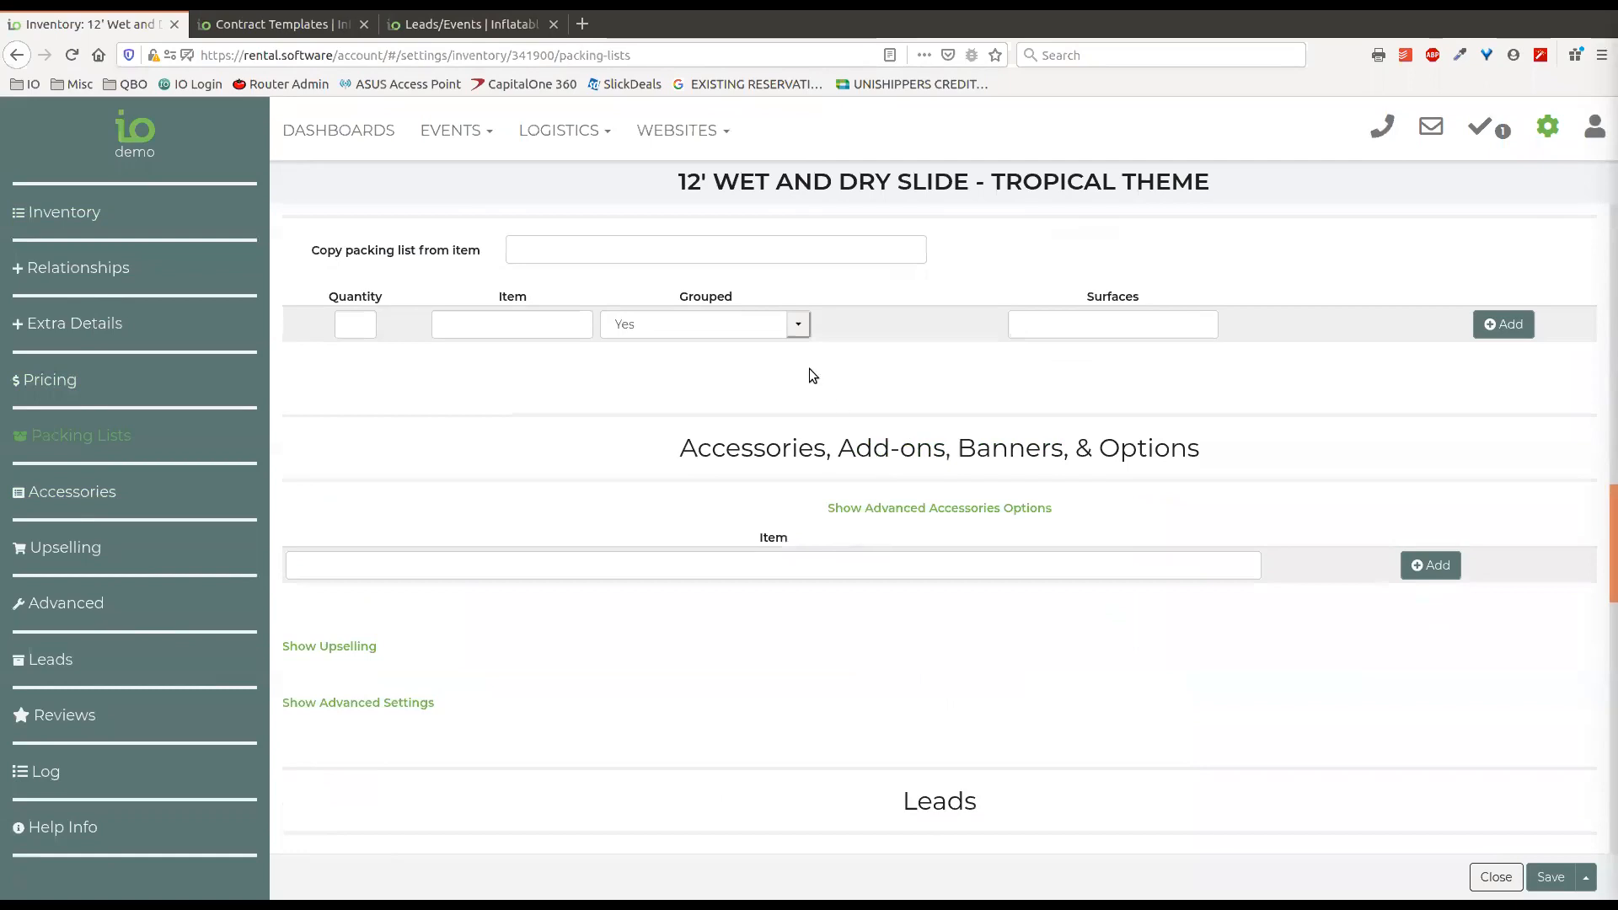
{"action": "scroll", "coordinate": [806, 691], "scroll_direction": "up", "scroll_amount": 3}
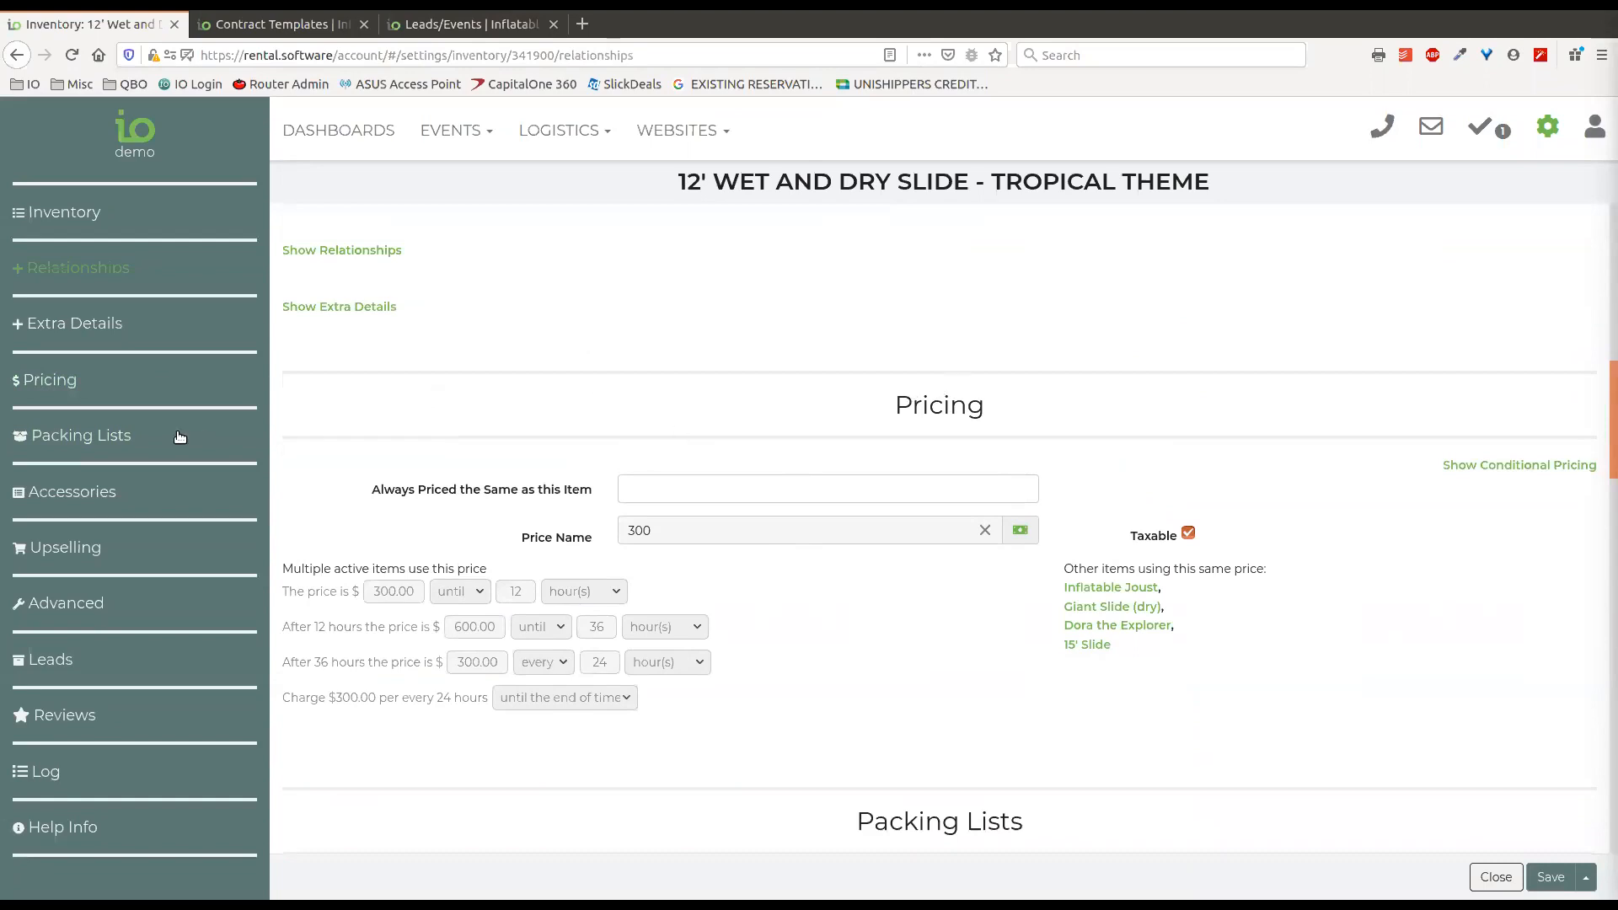
{"action": "scroll", "coordinate": [855, 362], "scroll_direction": "up", "scroll_amount": 3}
{"action": "scroll", "coordinate": [848, 398], "scroll_direction": "up", "scroll_amount": 7}
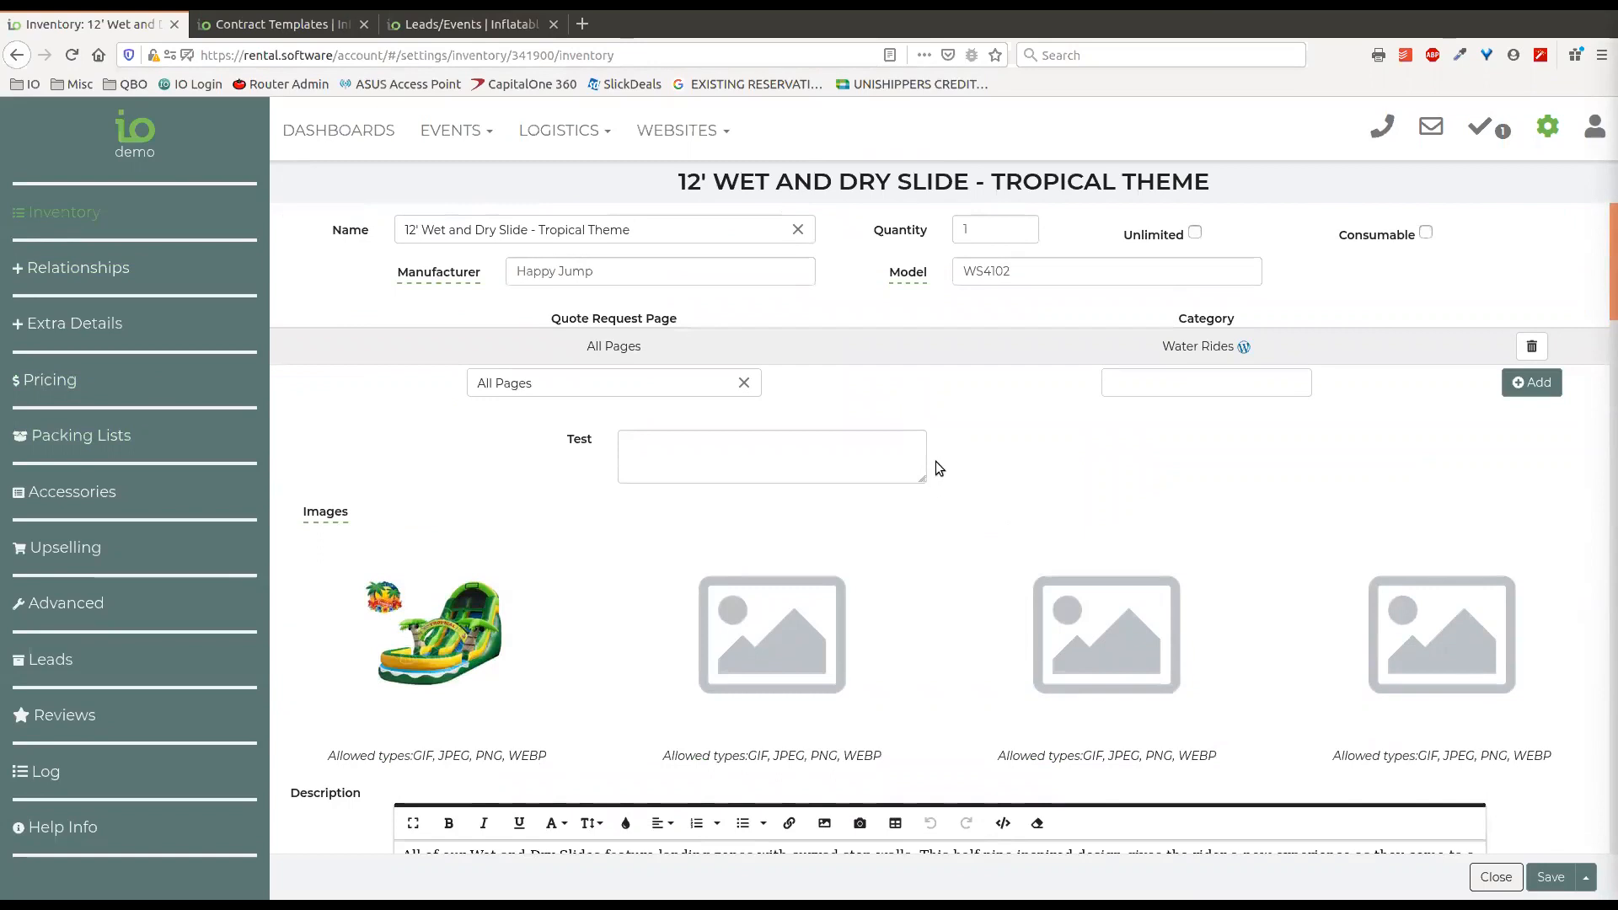
{"action": "scroll", "coordinate": [903, 451], "scroll_direction": "down", "scroll_amount": 3}
{"action": "scroll", "coordinate": [907, 447], "scroll_direction": "down", "scroll_amount": 4}
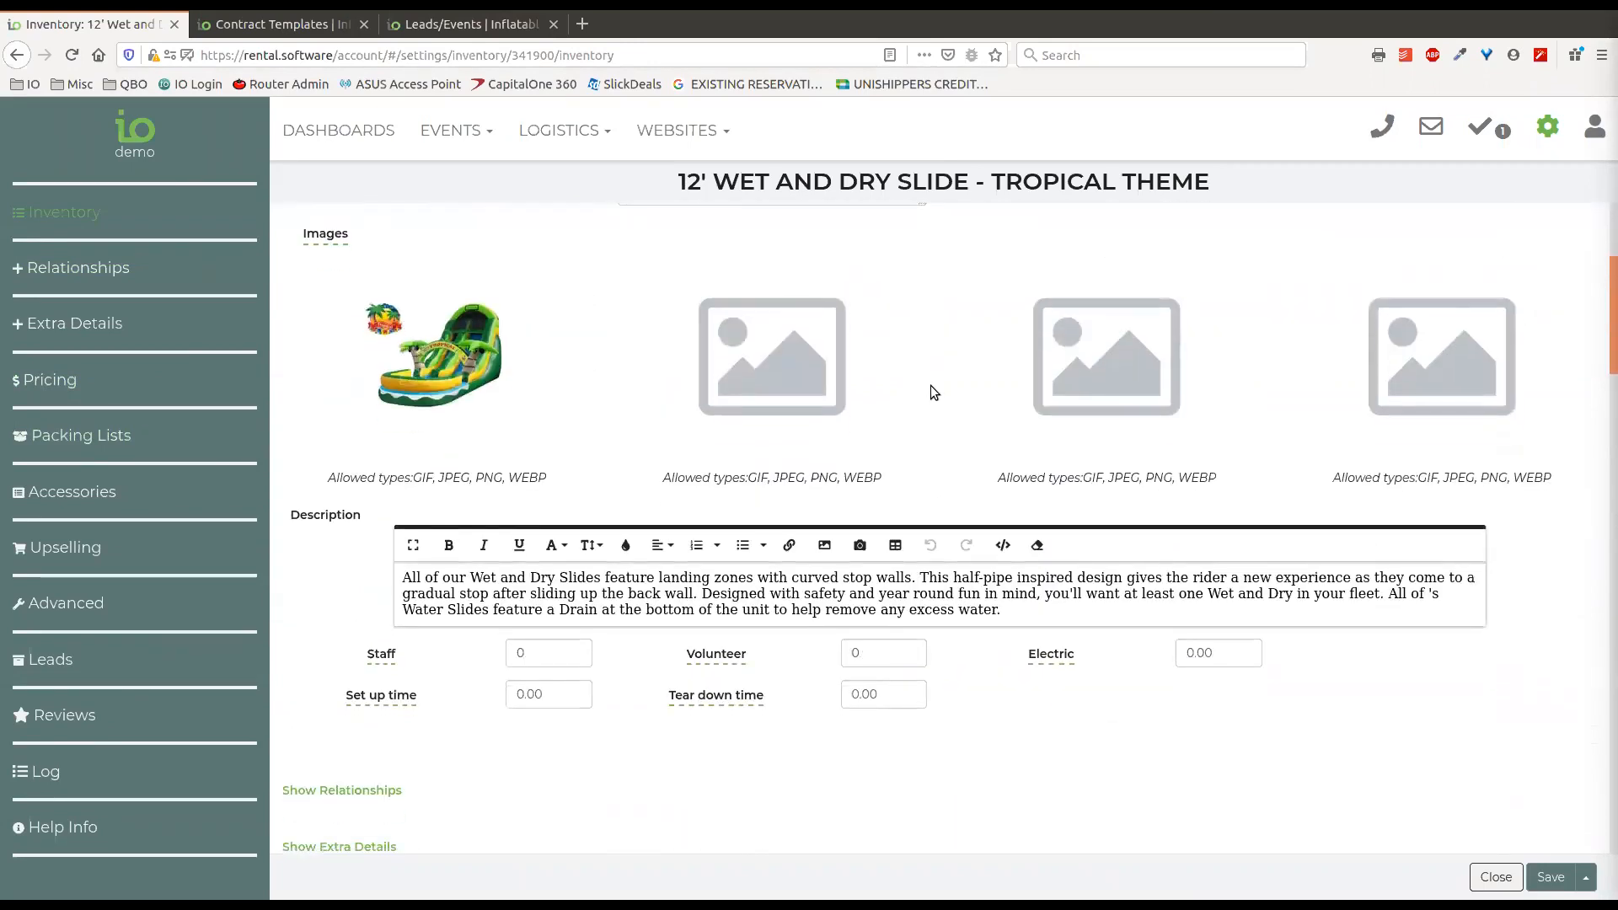
{"action": "scroll", "coordinate": [990, 568], "scroll_direction": "down", "scroll_amount": 1}
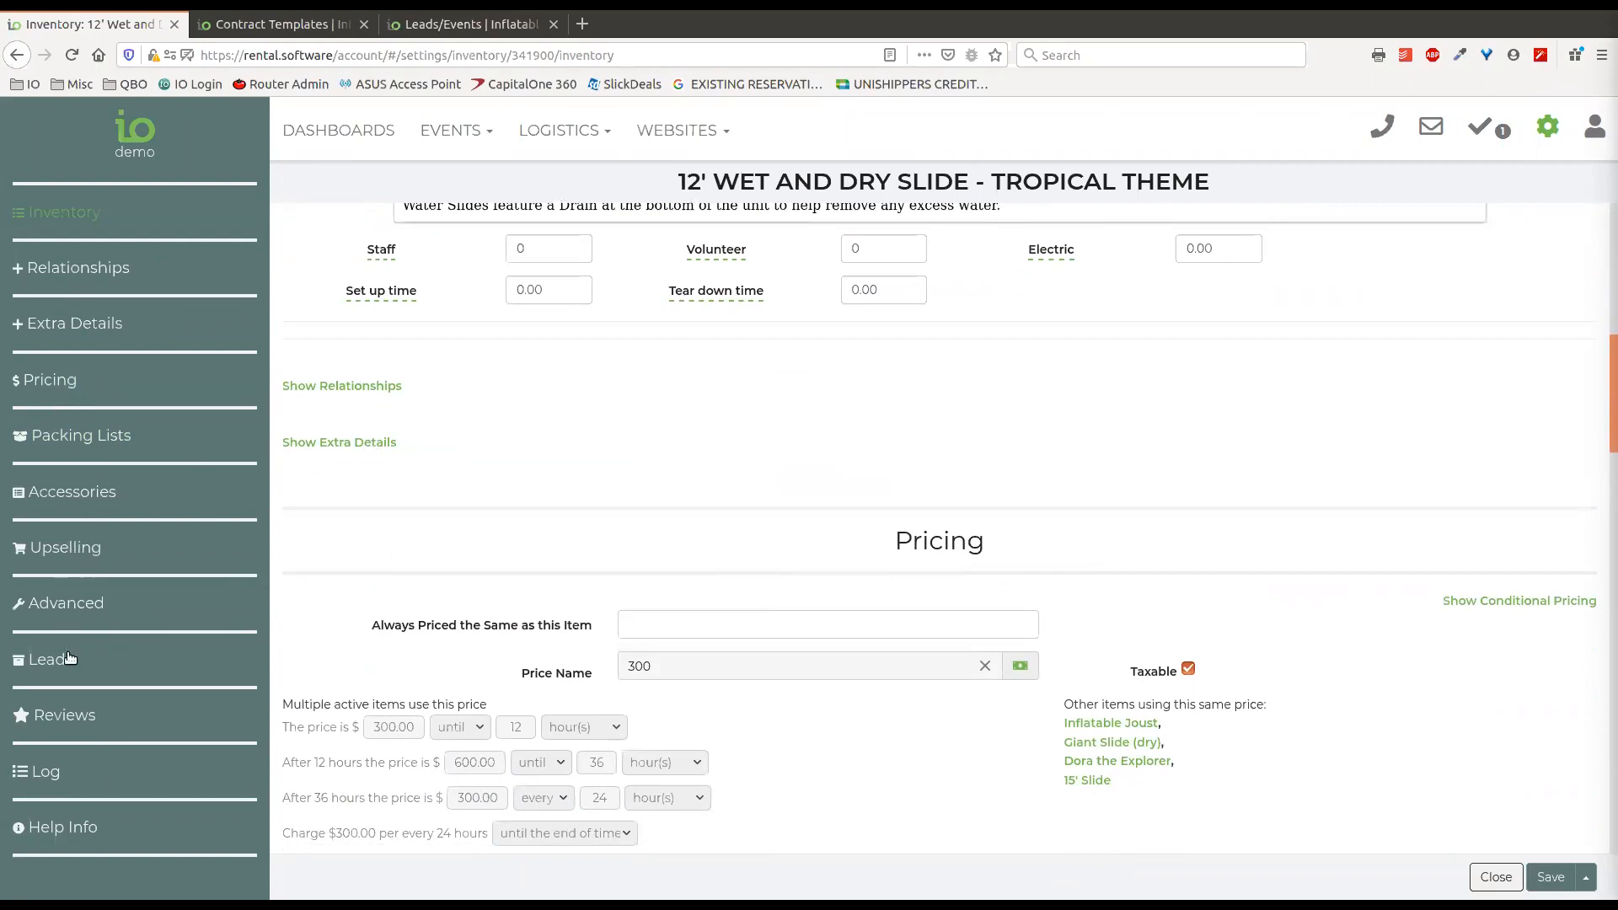
View the slide's leads and relationships, then close the item without saving.
{"action": "left_click", "coordinate": [51, 662]}
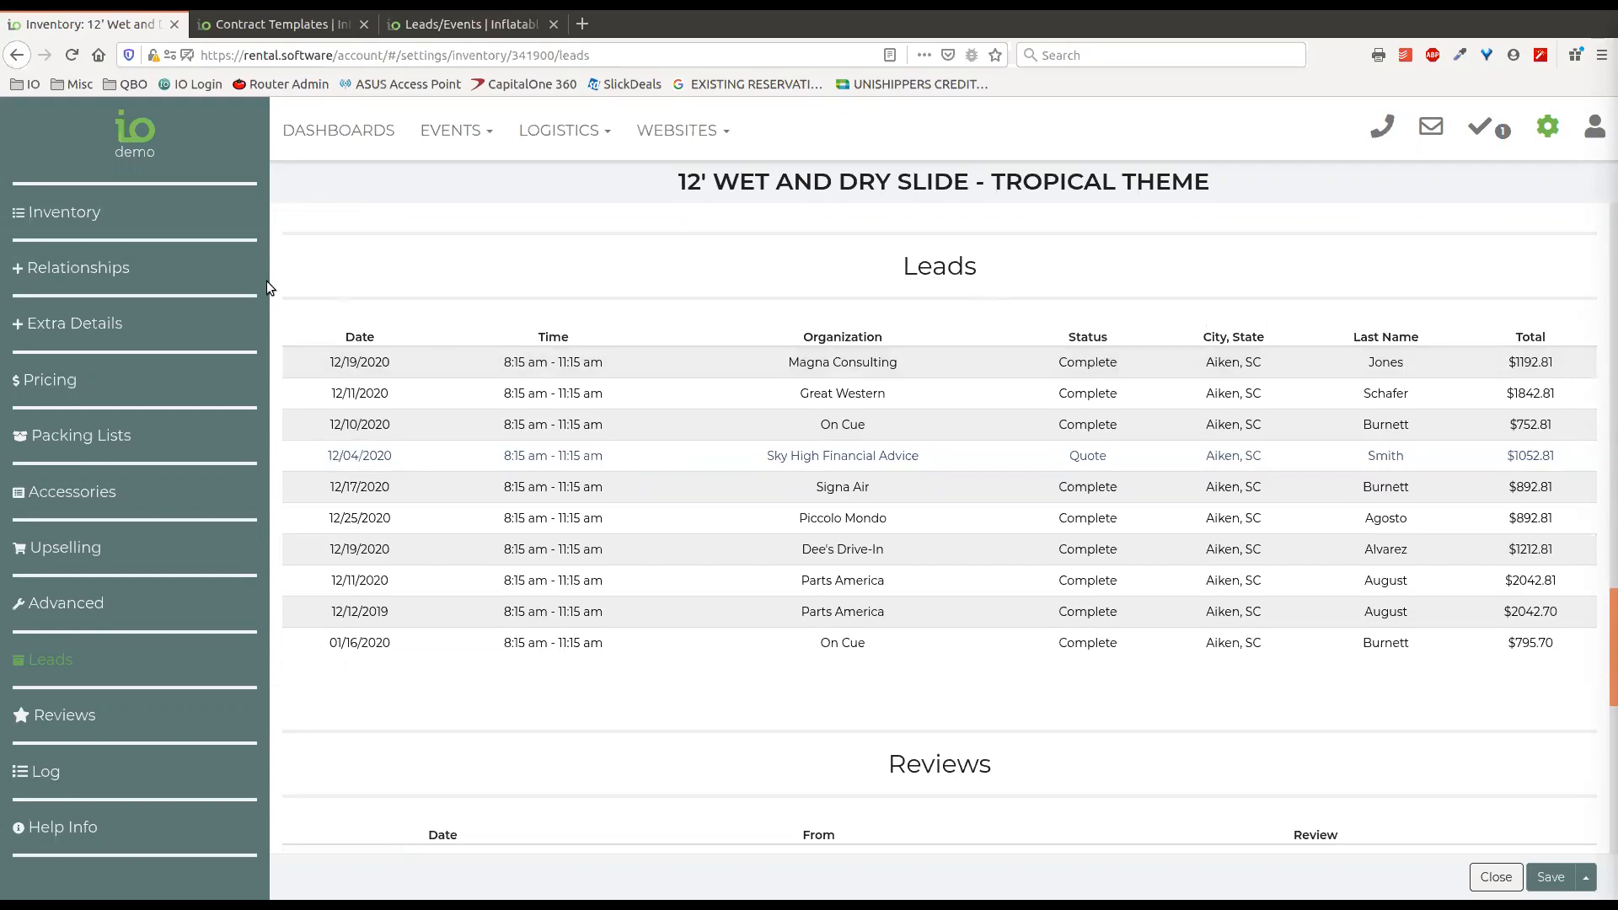
{"action": "left_click", "coordinate": [106, 271]}
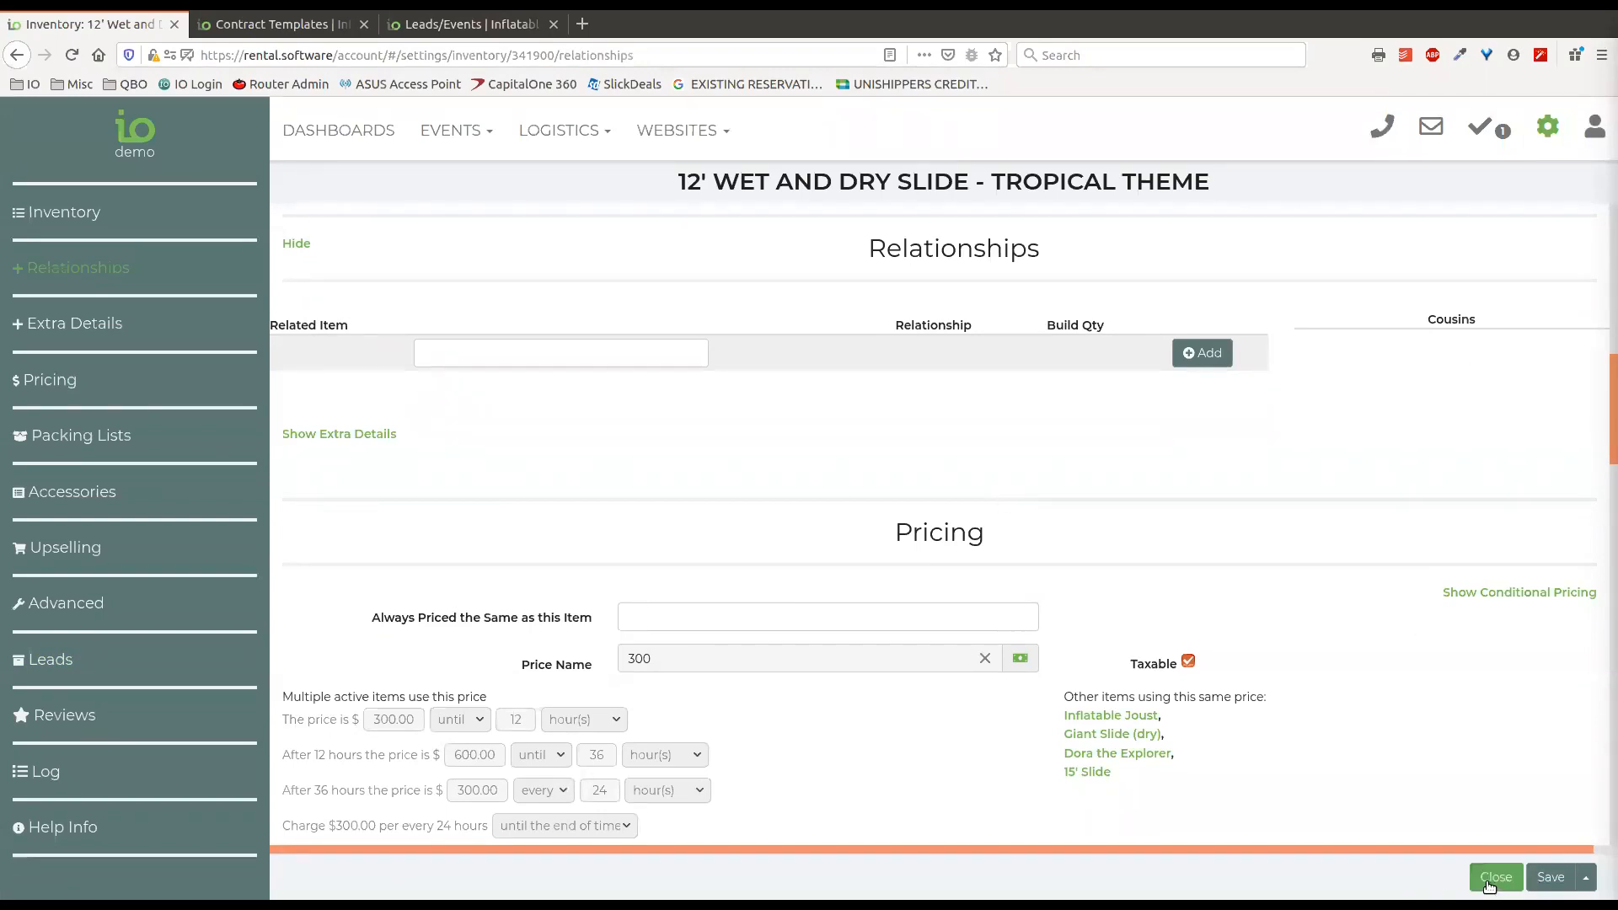
{"action": "left_click", "coordinate": [1548, 133]}
{"action": "left_click", "coordinate": [1548, 133]}
{"action": "left_click", "coordinate": [1496, 878]}
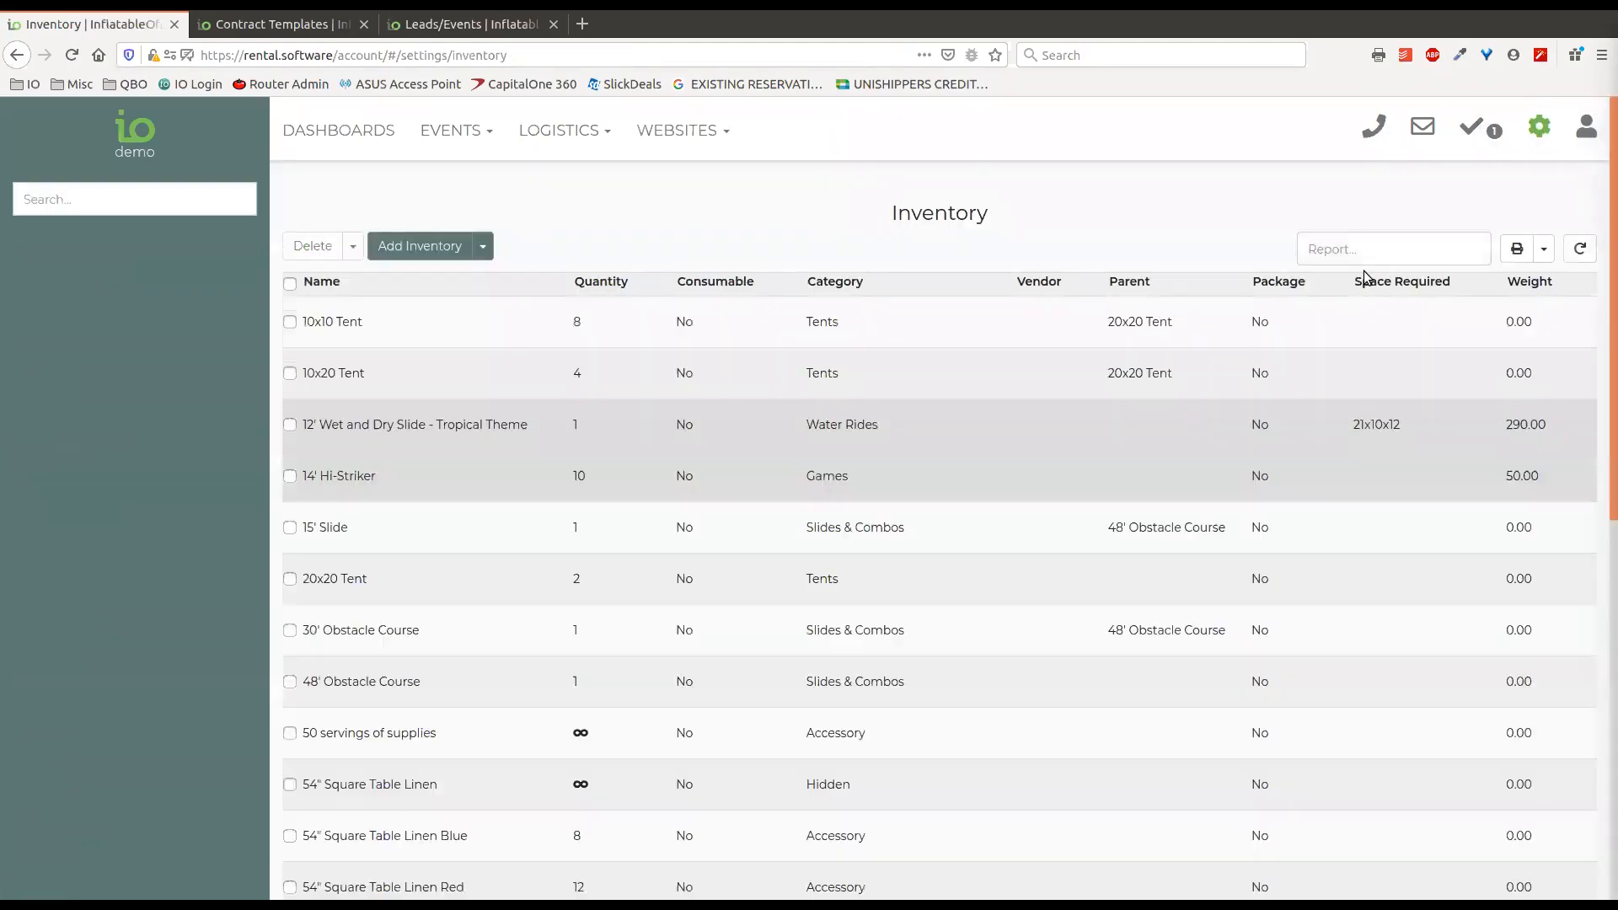
Export the inventory list as a .csv file again.
{"action": "left_click", "coordinate": [1372, 282]}
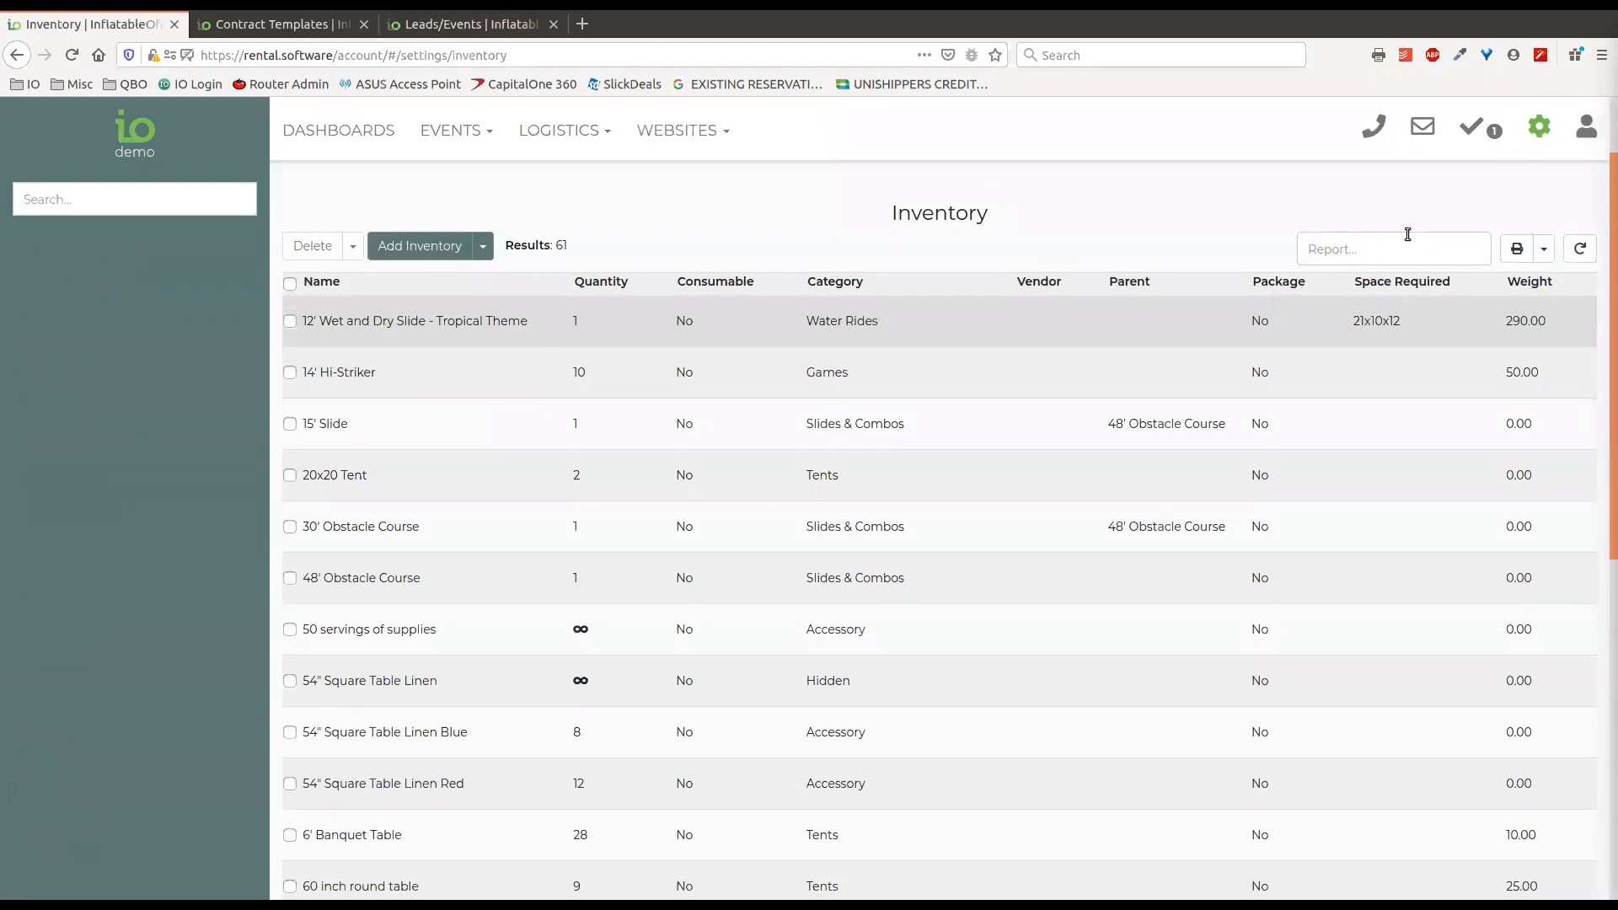
{"action": "left_click", "coordinate": [1545, 249]}
{"action": "left_click", "coordinate": [1428, 287]}
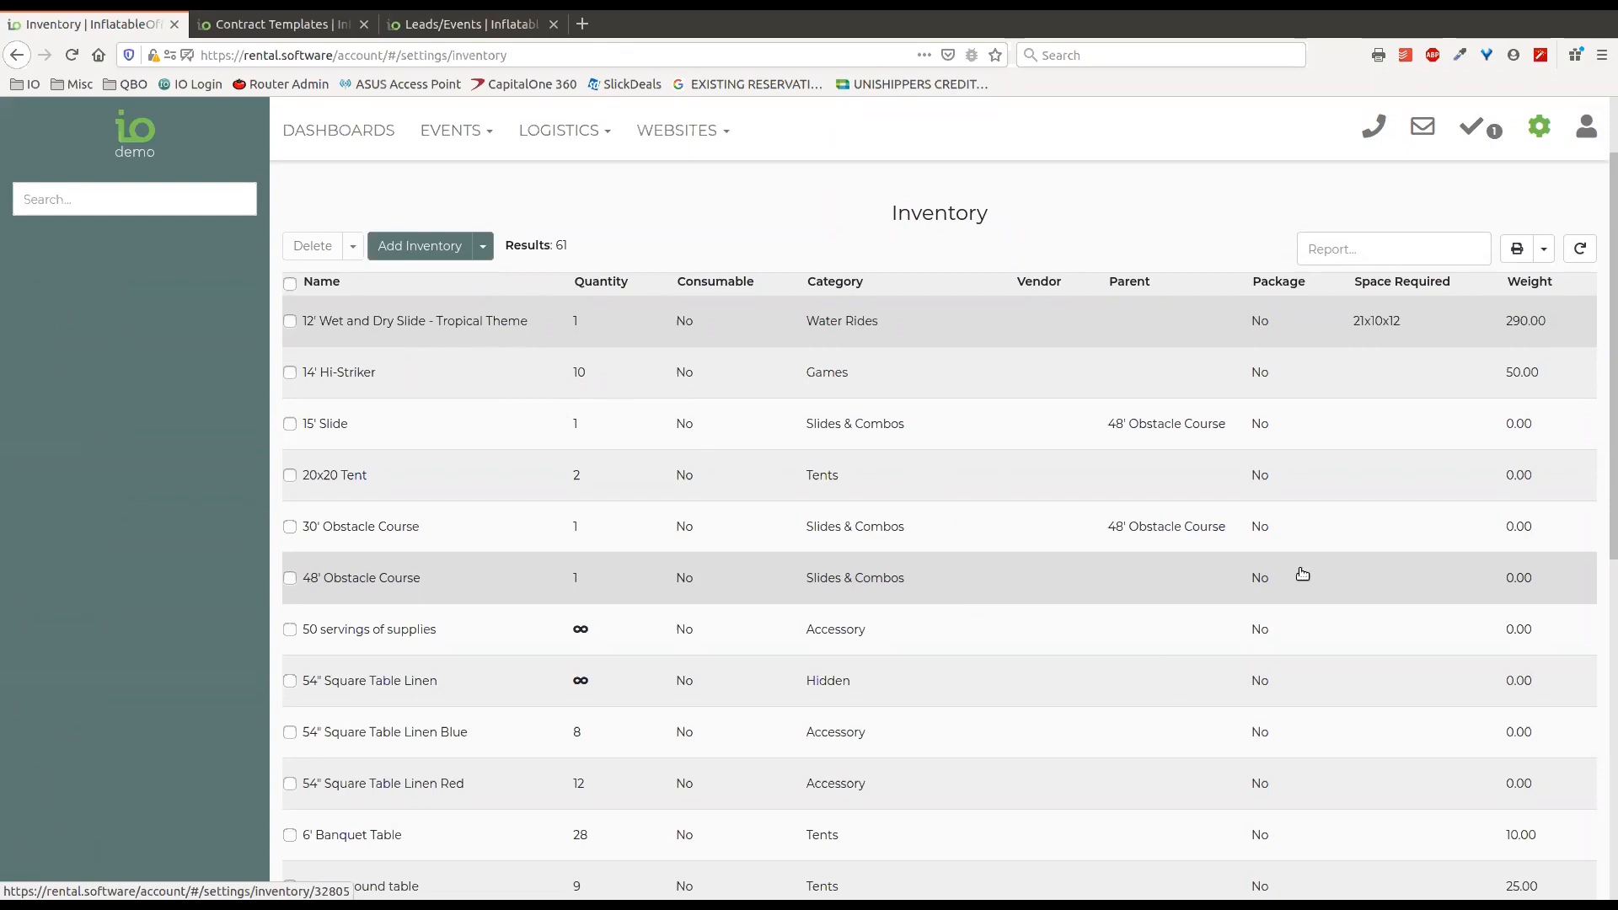
Start a new import file in the Import Files settings with the type Inventory and load inventory-export.csv.
{"action": "left_click", "coordinate": [1538, 126]}
{"action": "left_click", "coordinate": [1249, 295]}
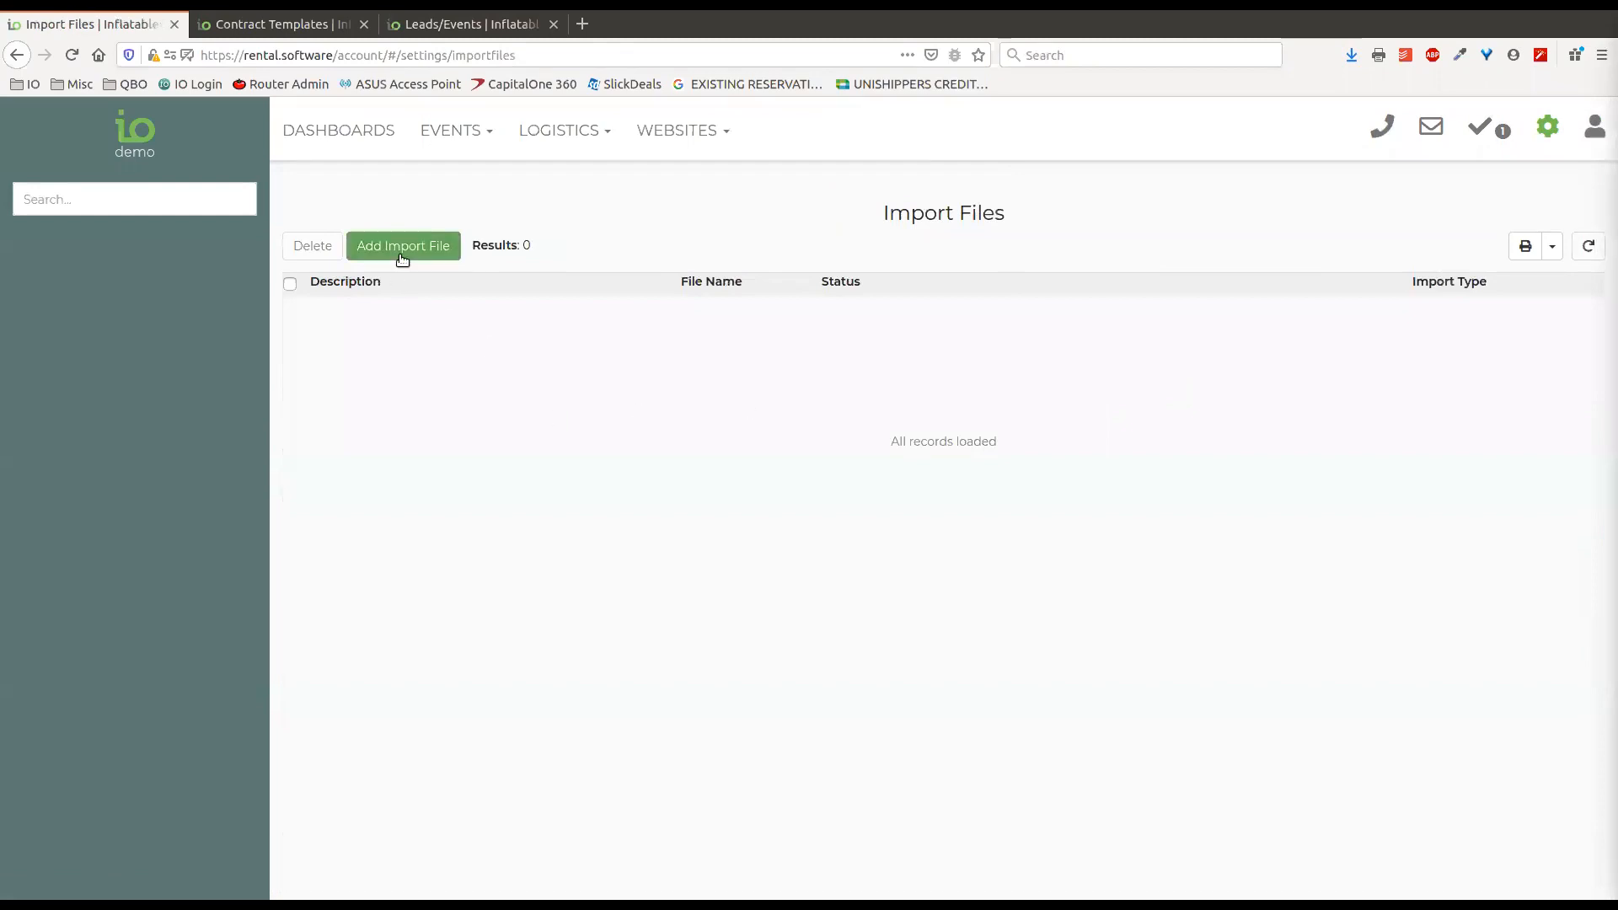
{"action": "left_click", "coordinate": [399, 250]}
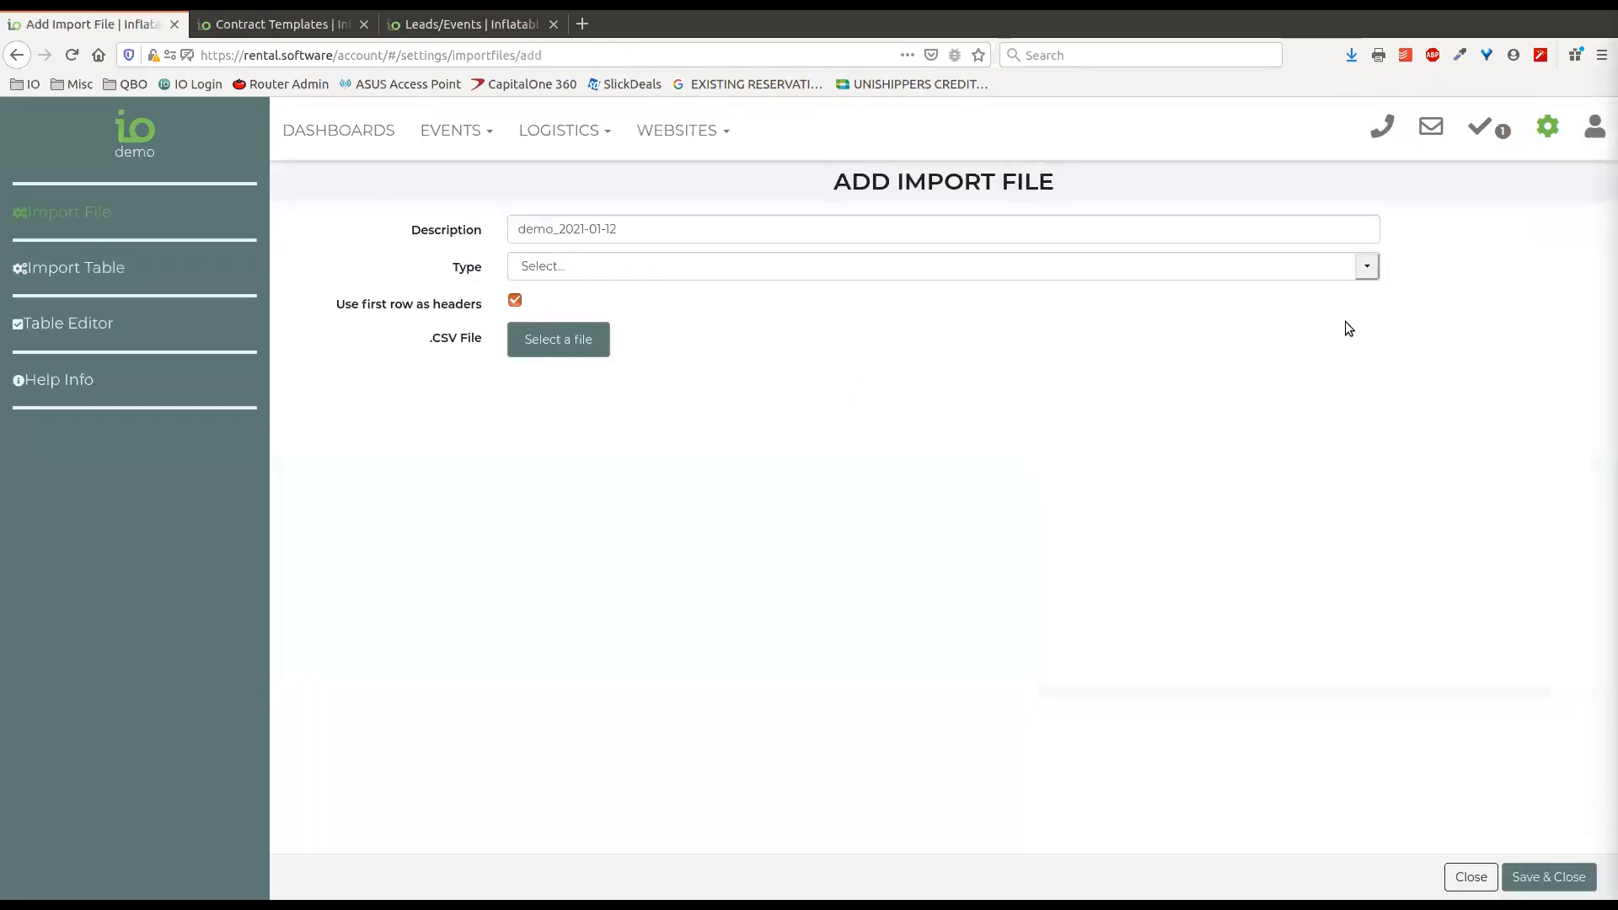
{"action": "left_click", "coordinate": [1367, 274]}
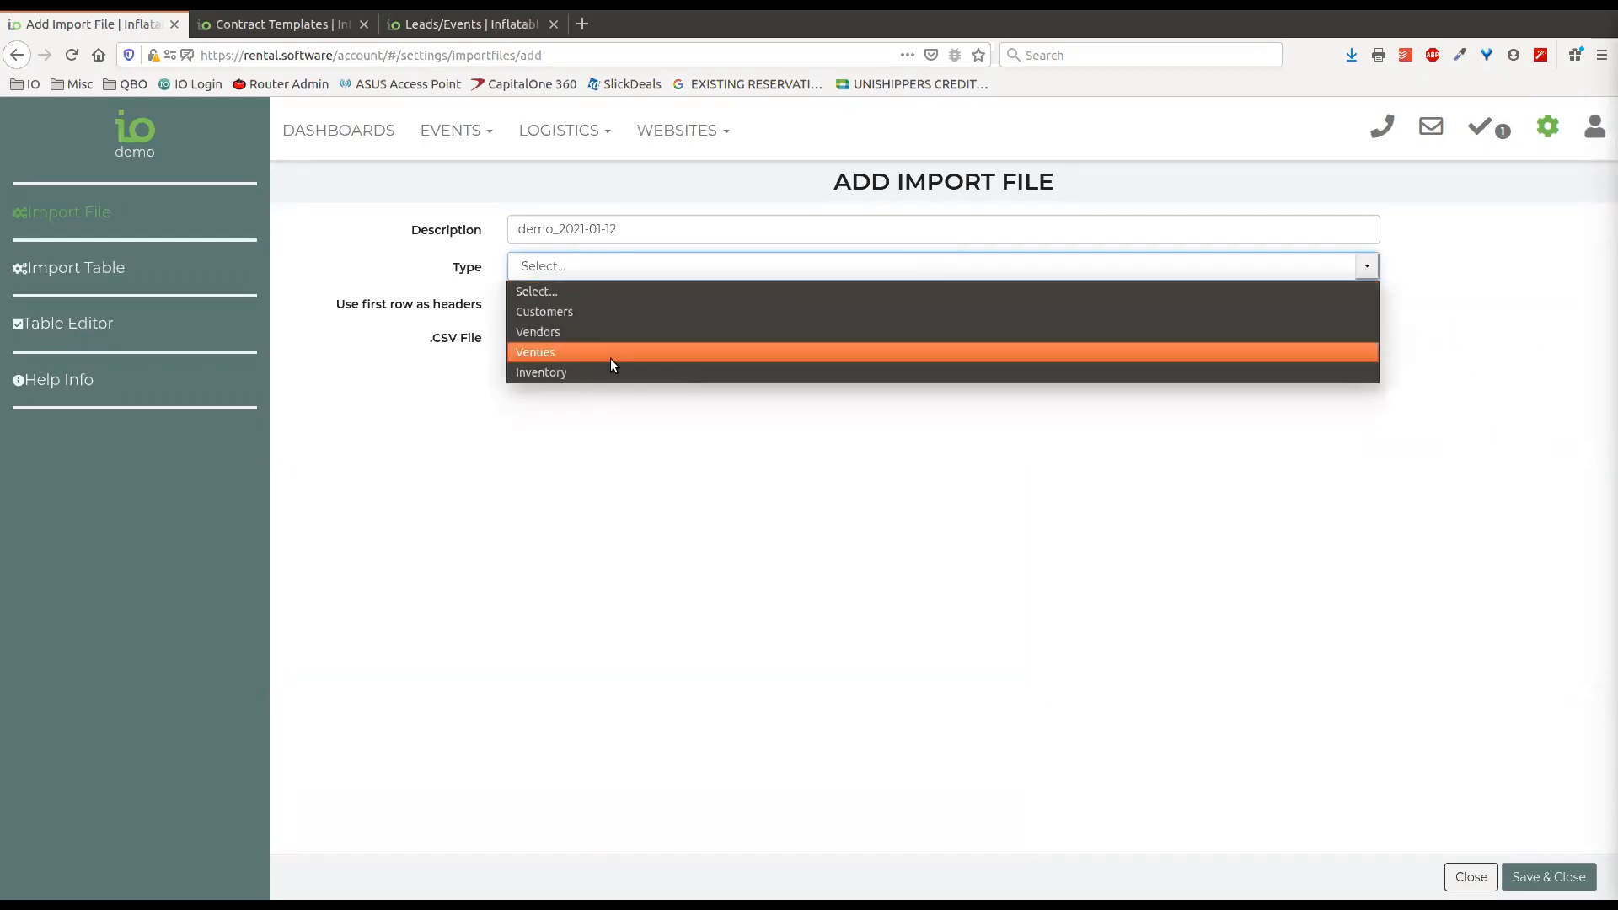
{"action": "left_click", "coordinate": [542, 375]}
{"action": "left_click", "coordinate": [574, 348]}
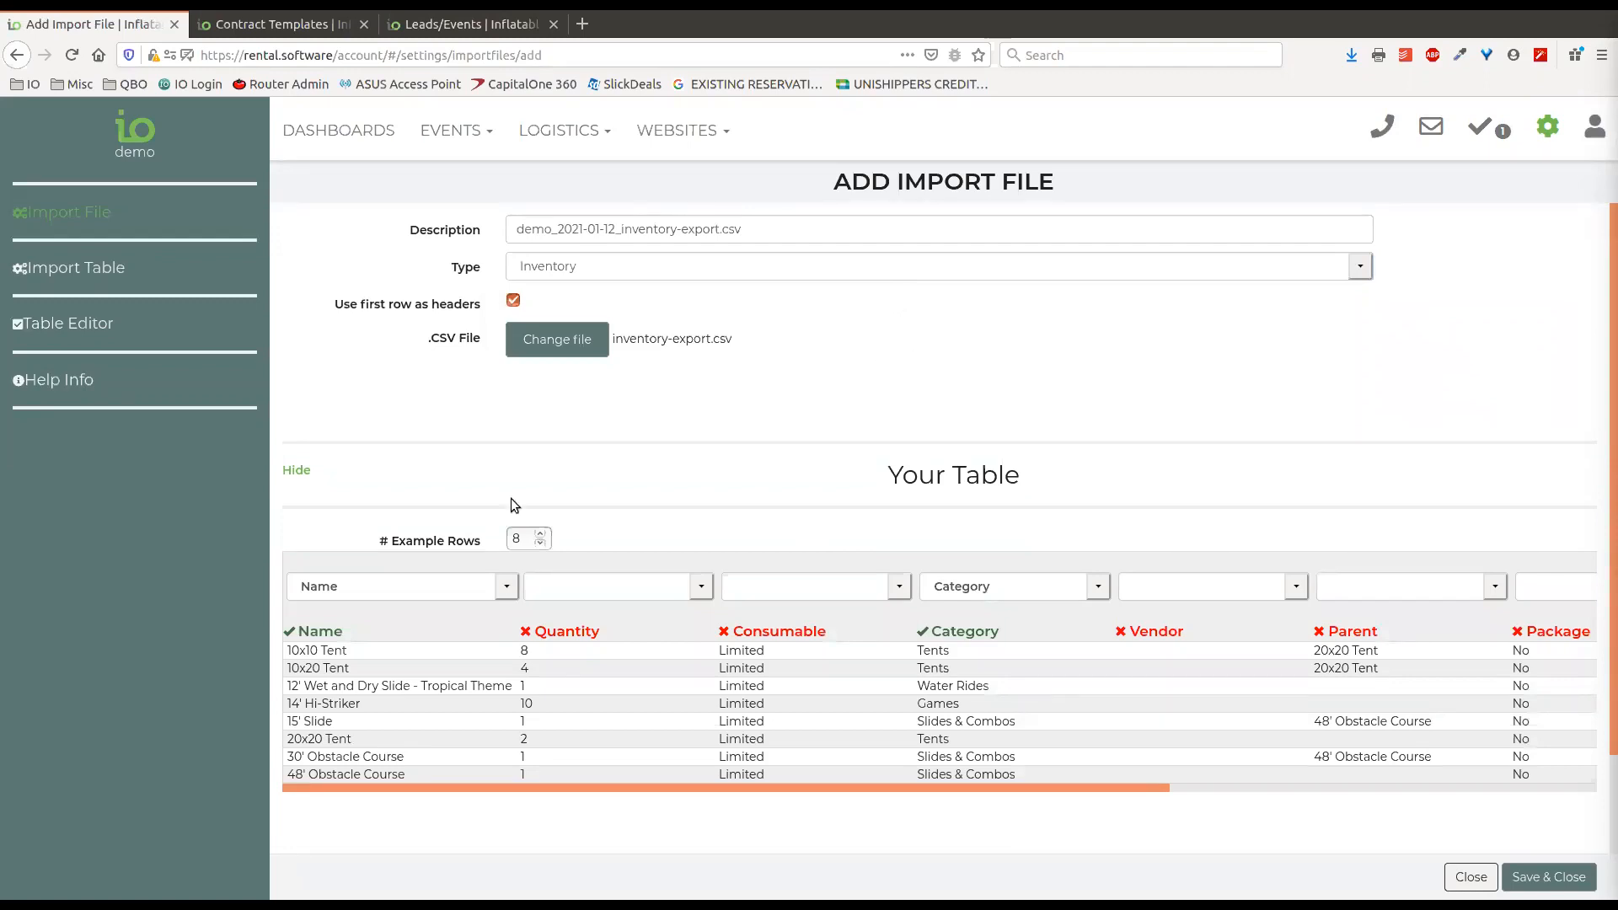
Set the number of example rows shown in the import table to 10.
{"action": "left_click_drag", "start_coordinate": [379, 541], "coordinate": [477, 544]}
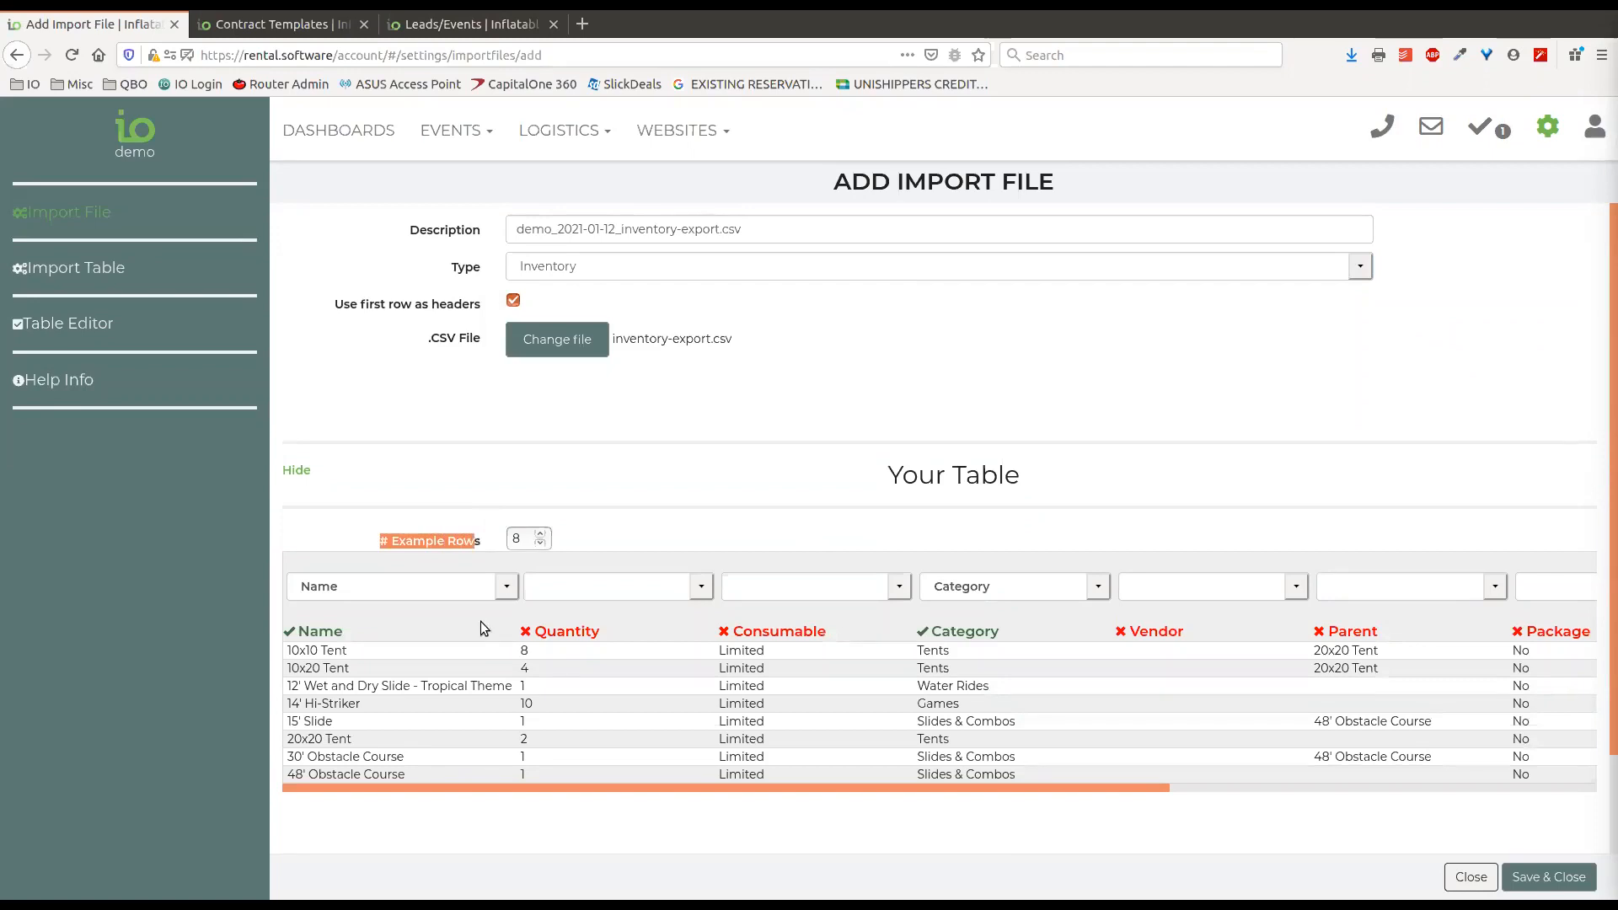
{"action": "left_click", "coordinate": [543, 536]}
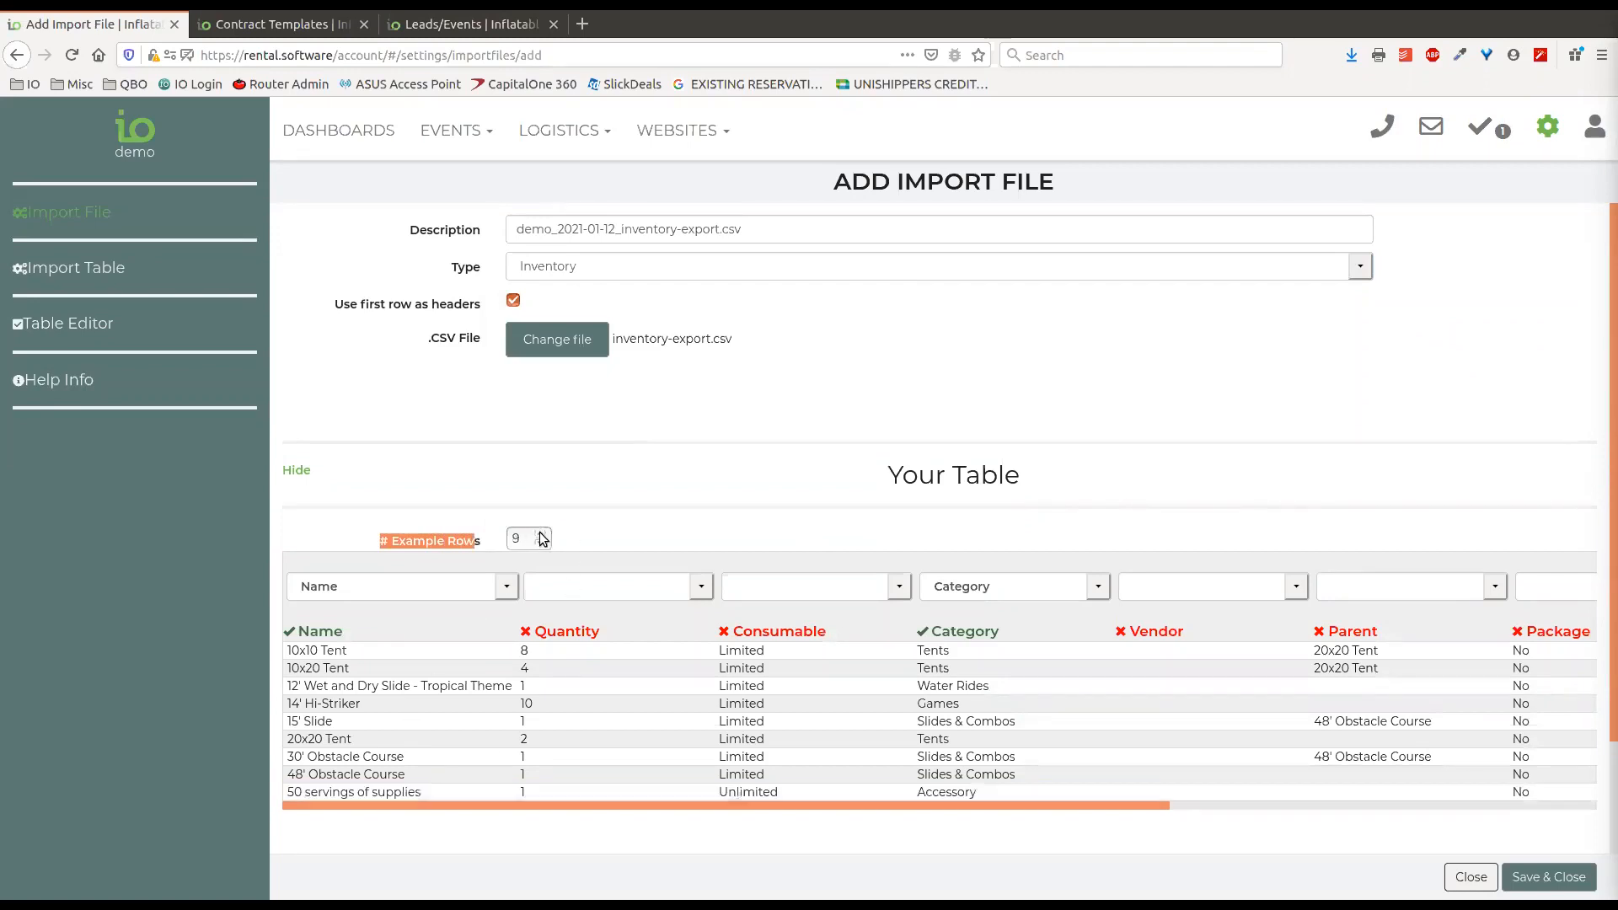
{"action": "left_click", "coordinate": [543, 535]}
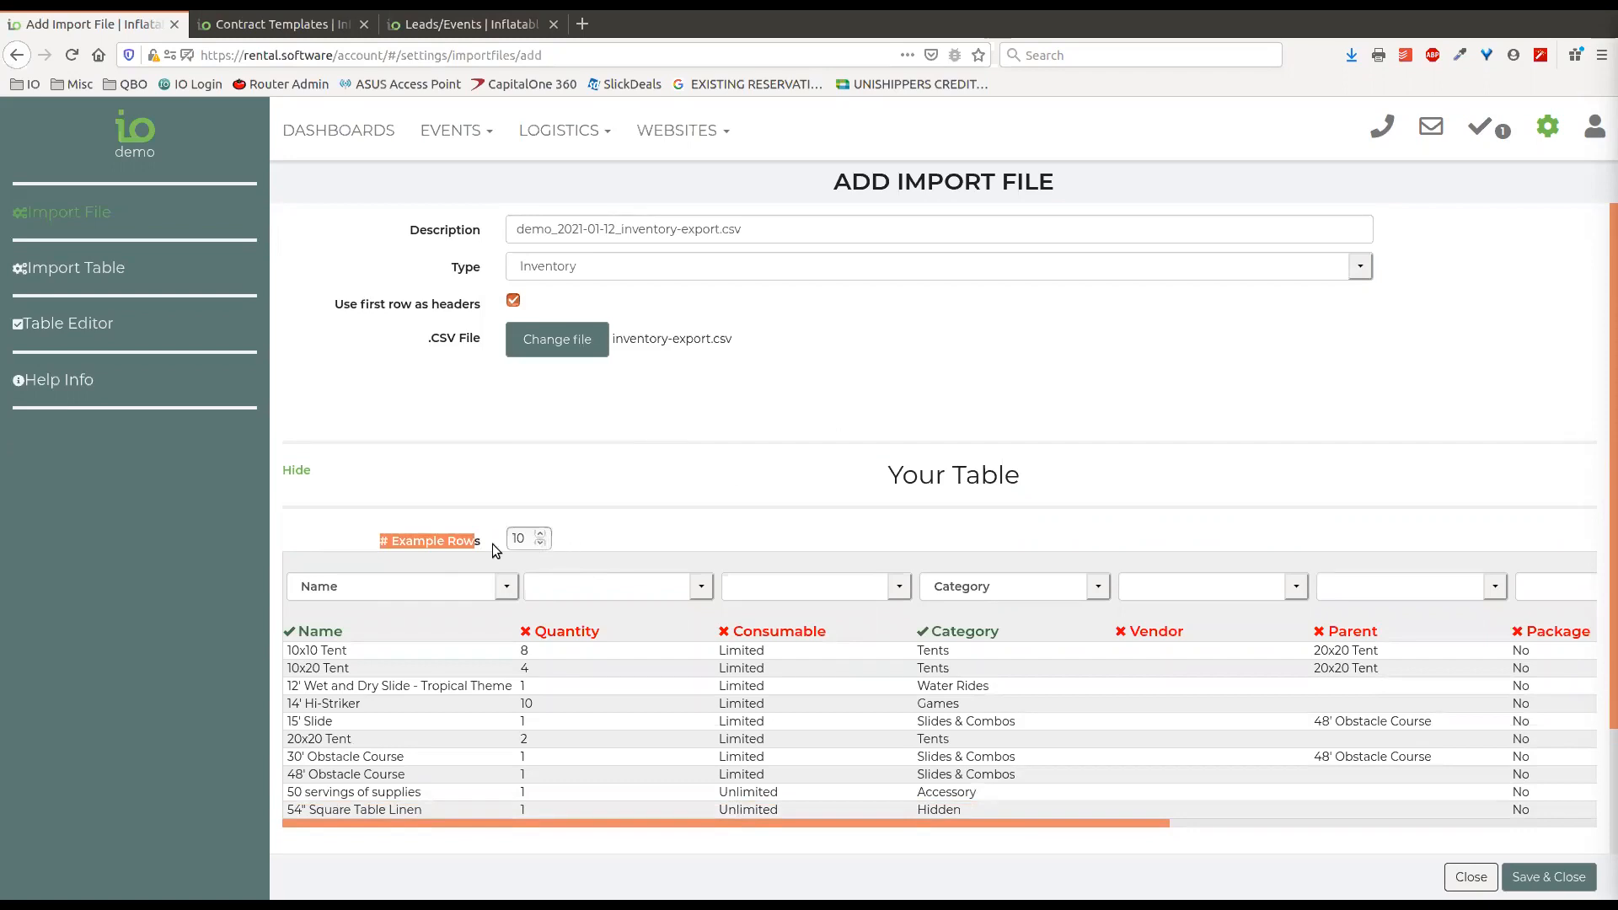
Map the Quantity column to Quantity (max) and check the field choices for the Consumable column, leaving it unmapped.
{"action": "scroll", "coordinate": [618, 467], "scroll_direction": "down", "scroll_amount": 3}
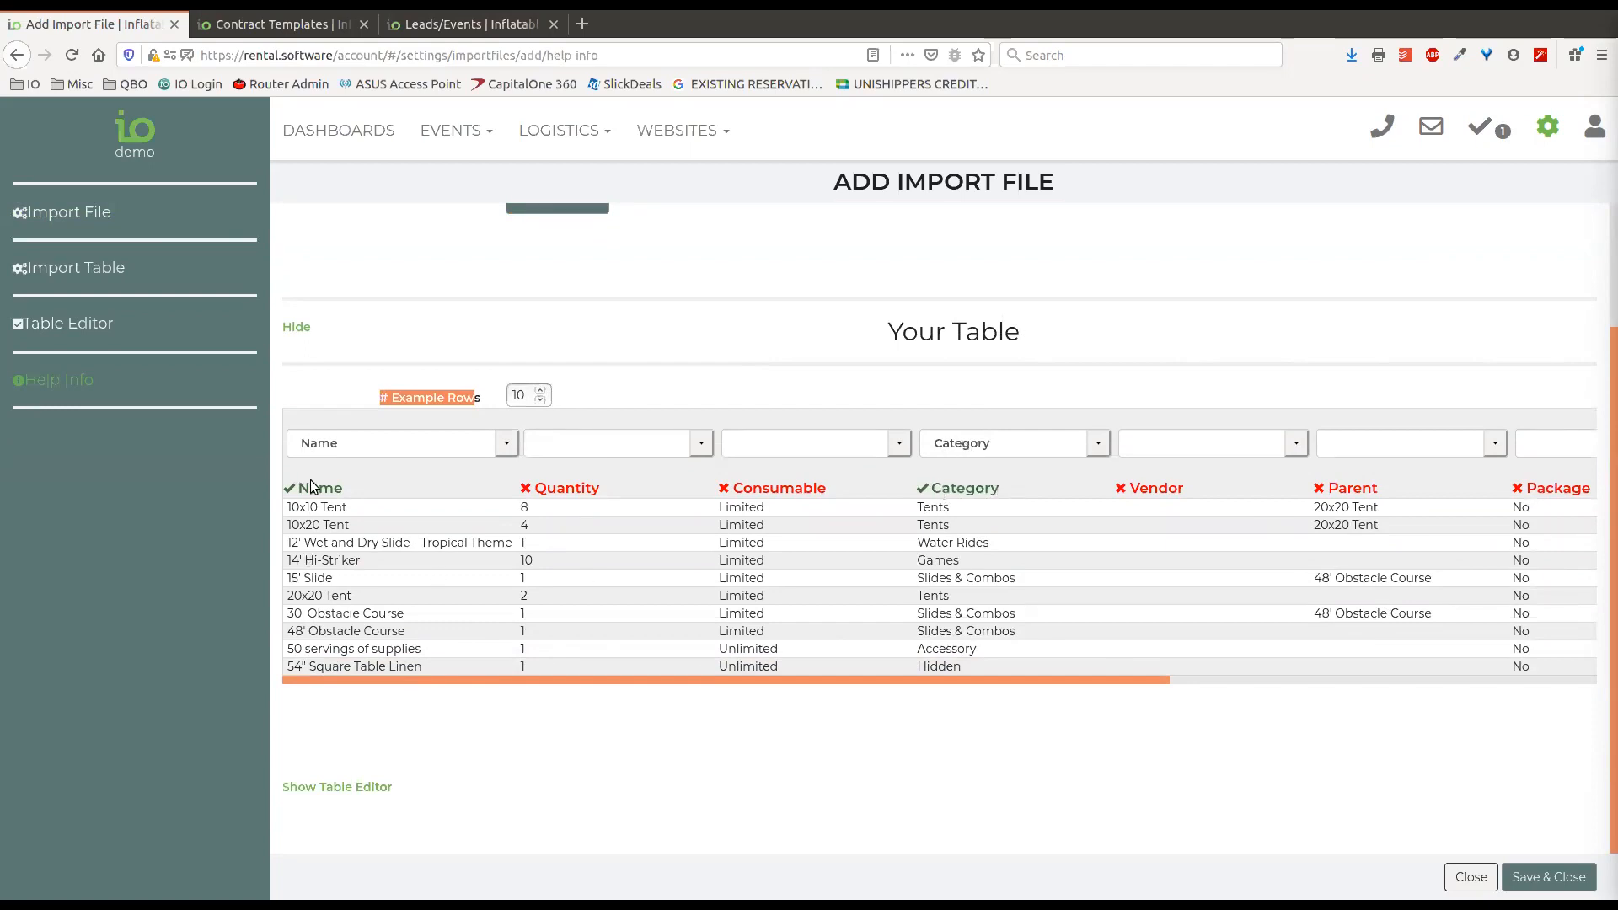
{"action": "left_click", "coordinate": [699, 445]}
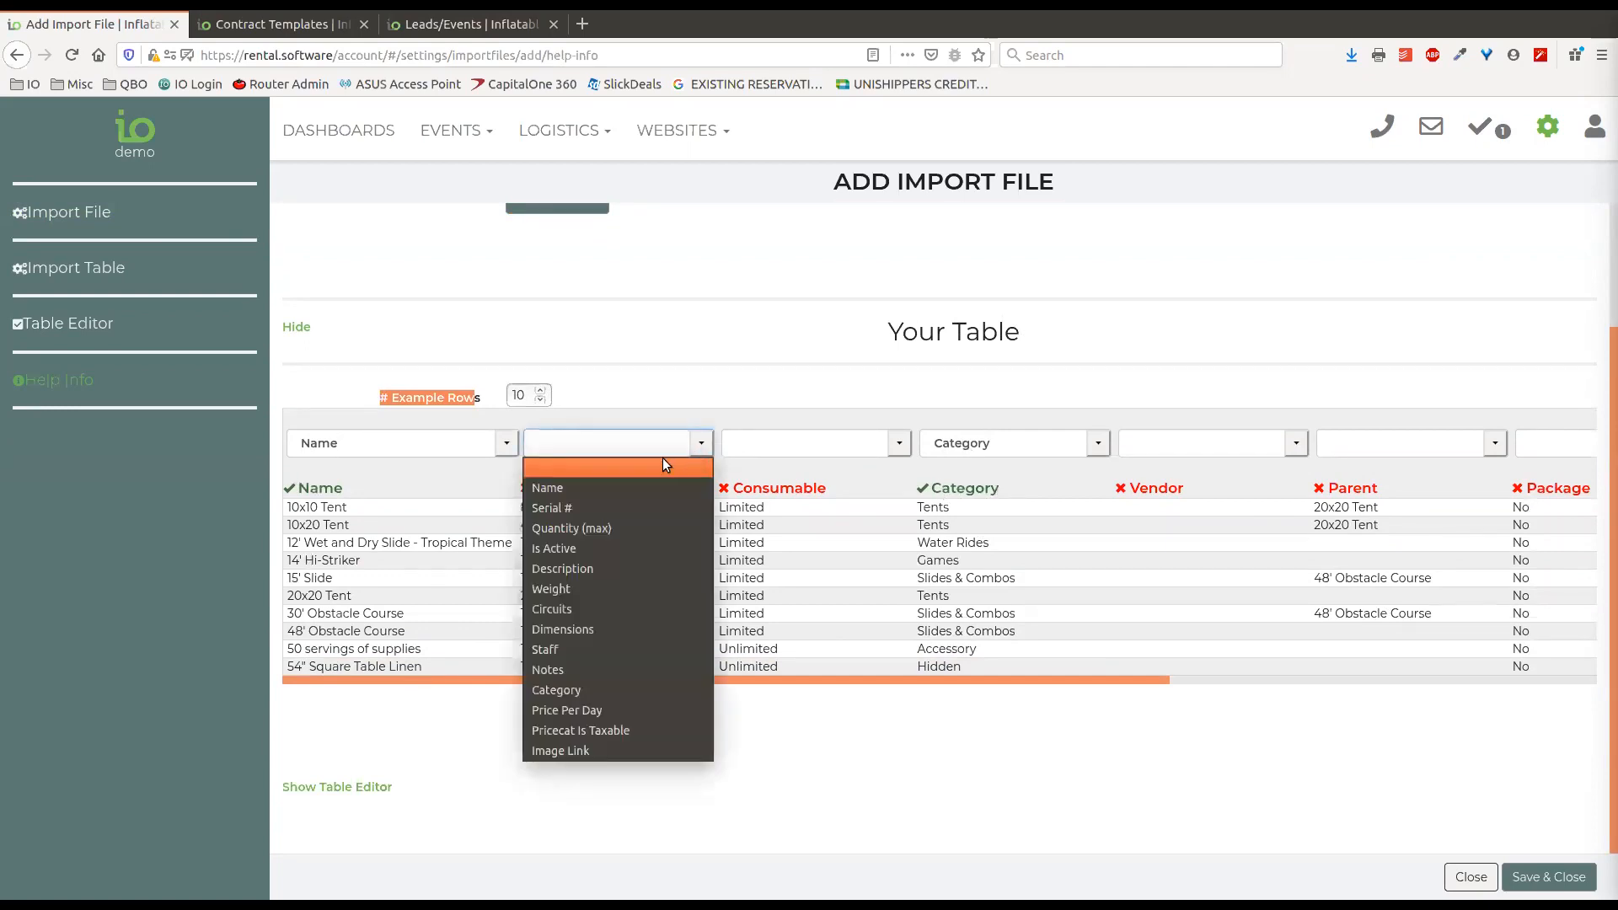
{"action": "left_click", "coordinate": [571, 530]}
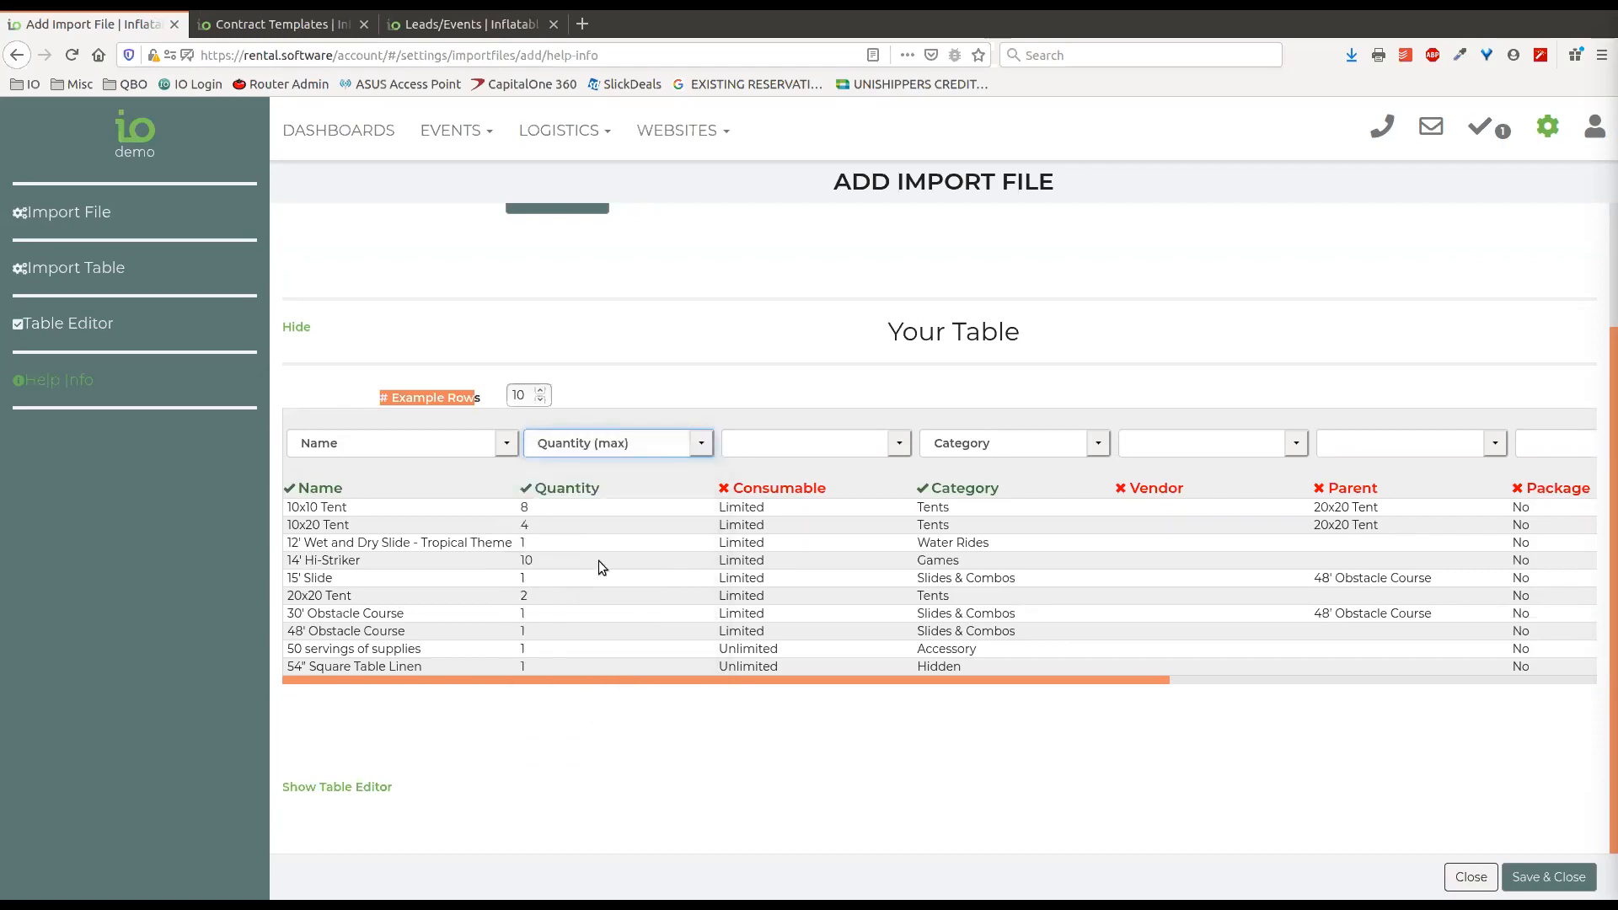
{"action": "left_click", "coordinate": [901, 443]}
{"action": "left_click", "coordinate": [902, 443]}
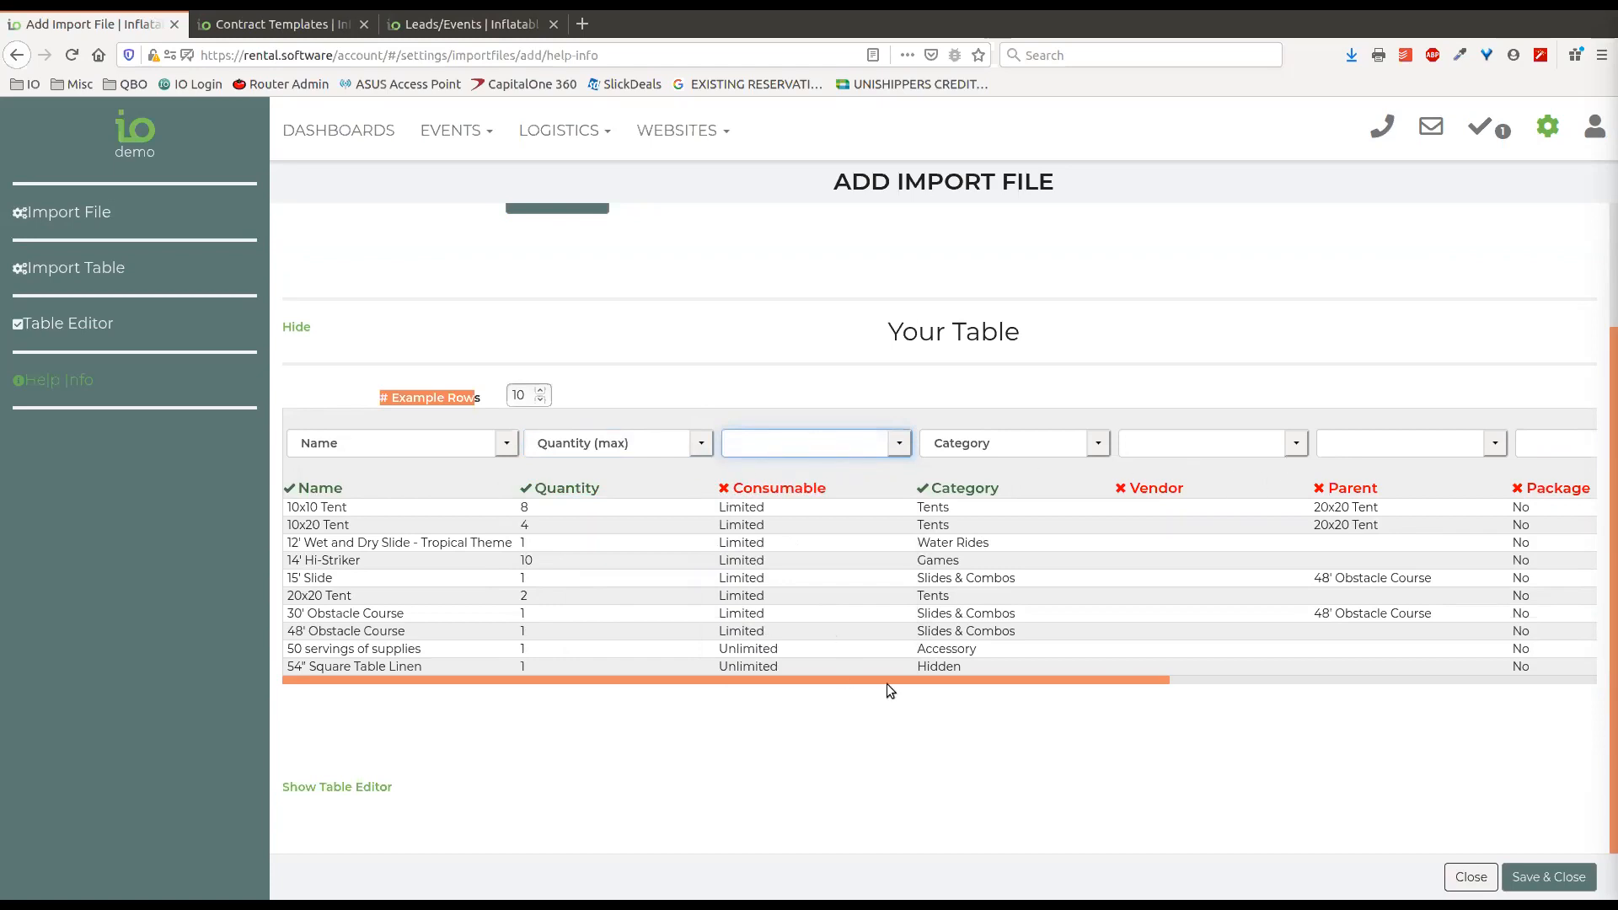
Map the Space Required column of the import table to Dimensions.
{"action": "left_click_drag", "start_coordinate": [929, 681], "coordinate": [1493, 694]}
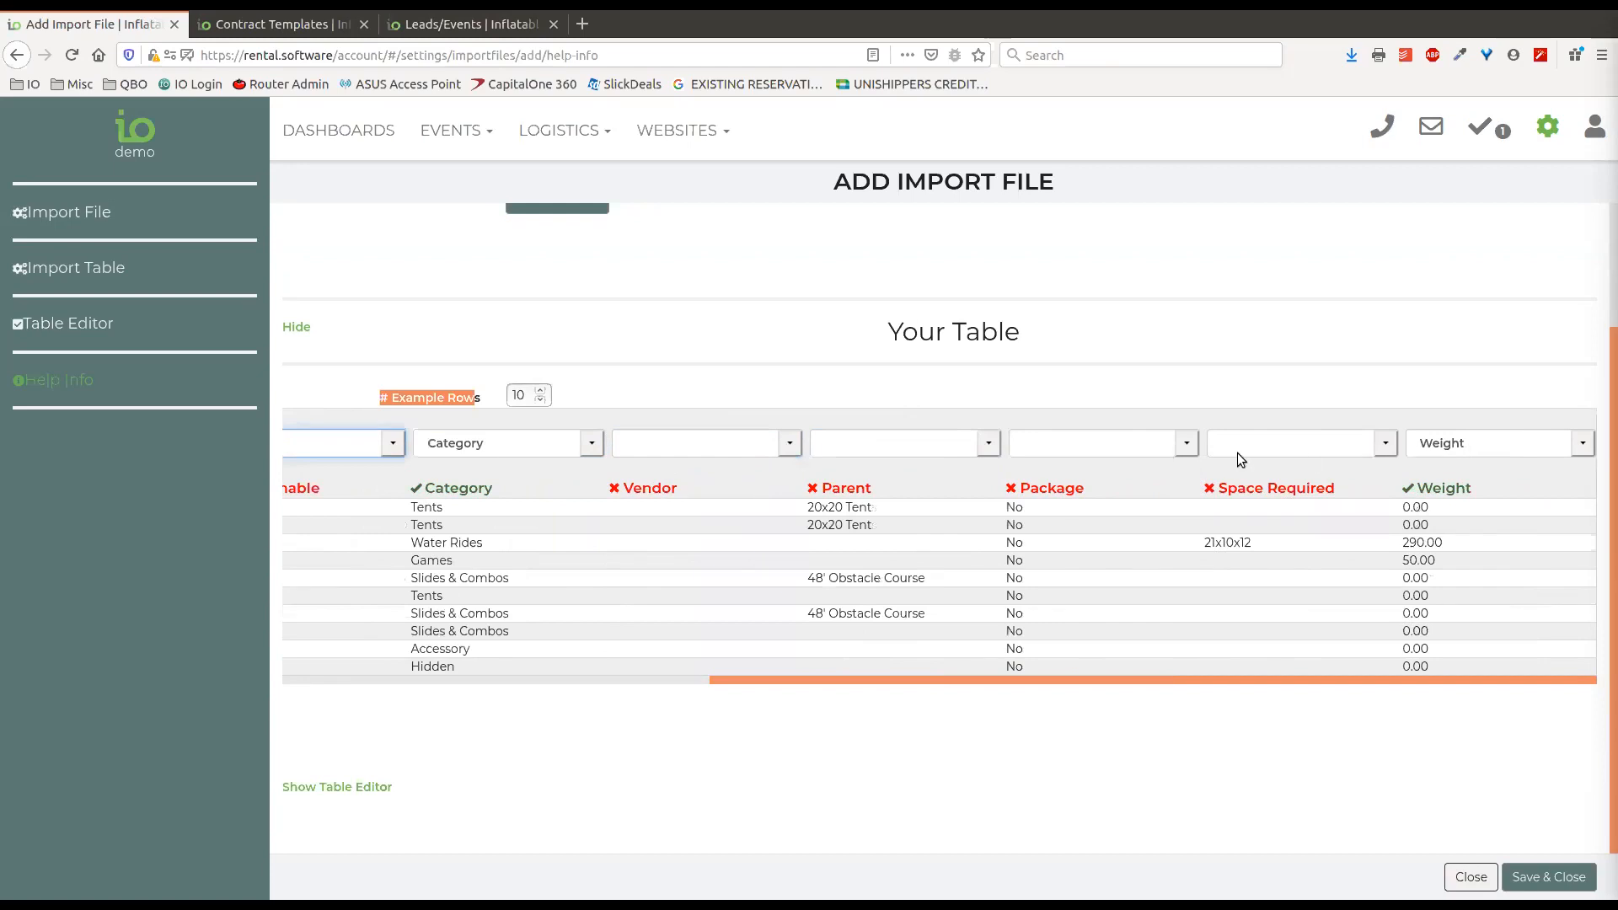
{"action": "left_click", "coordinate": [1385, 445]}
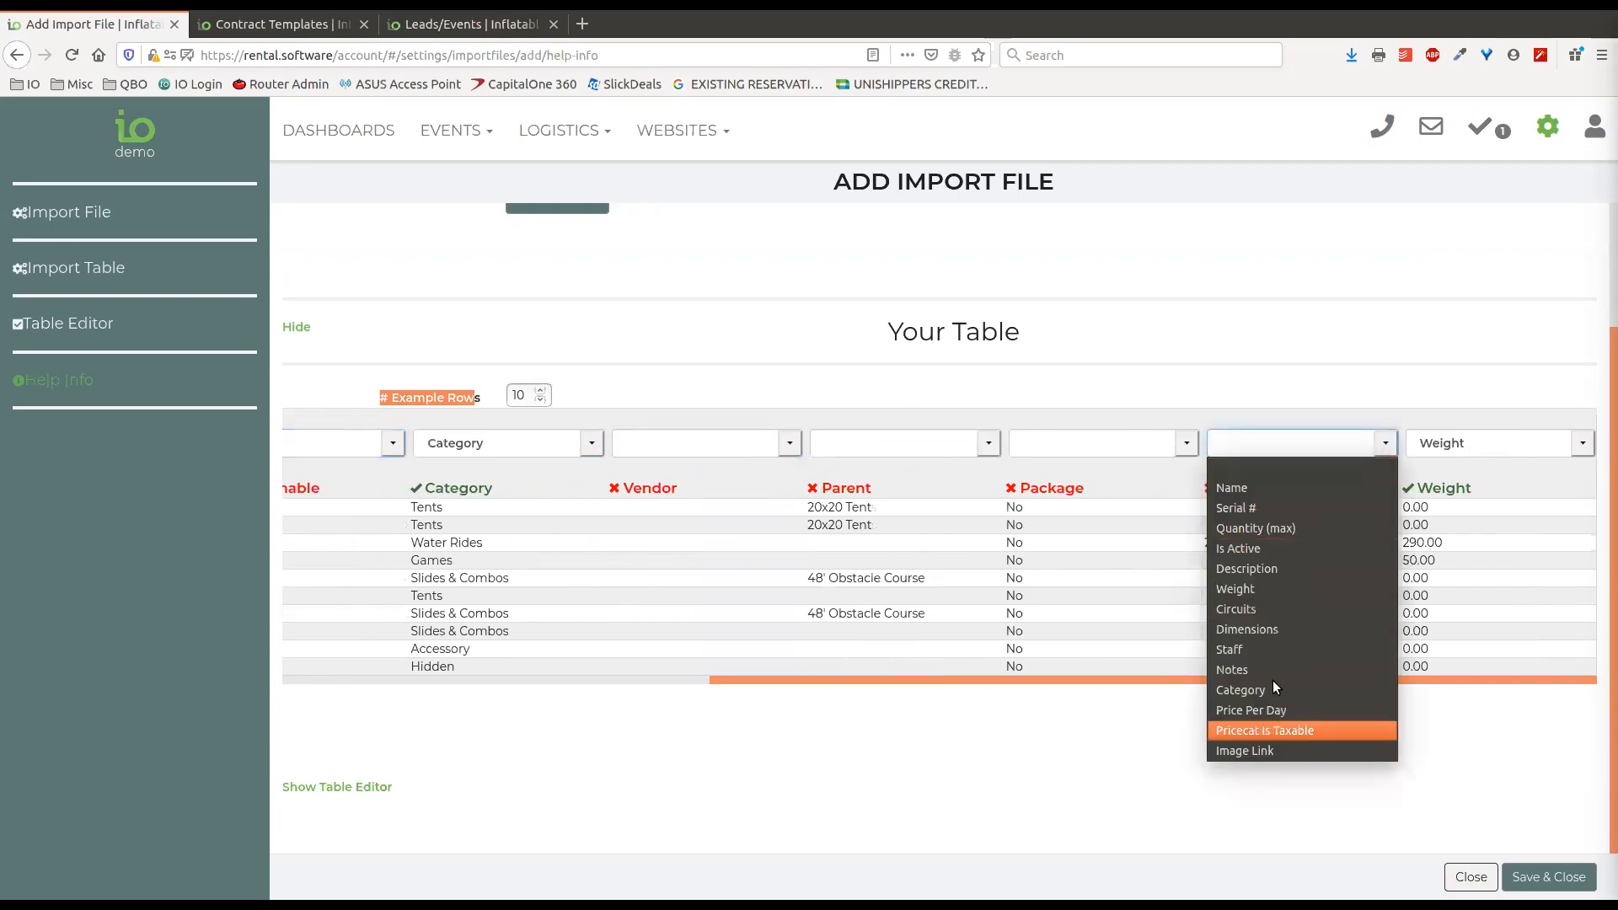
{"action": "left_click", "coordinate": [1278, 629]}
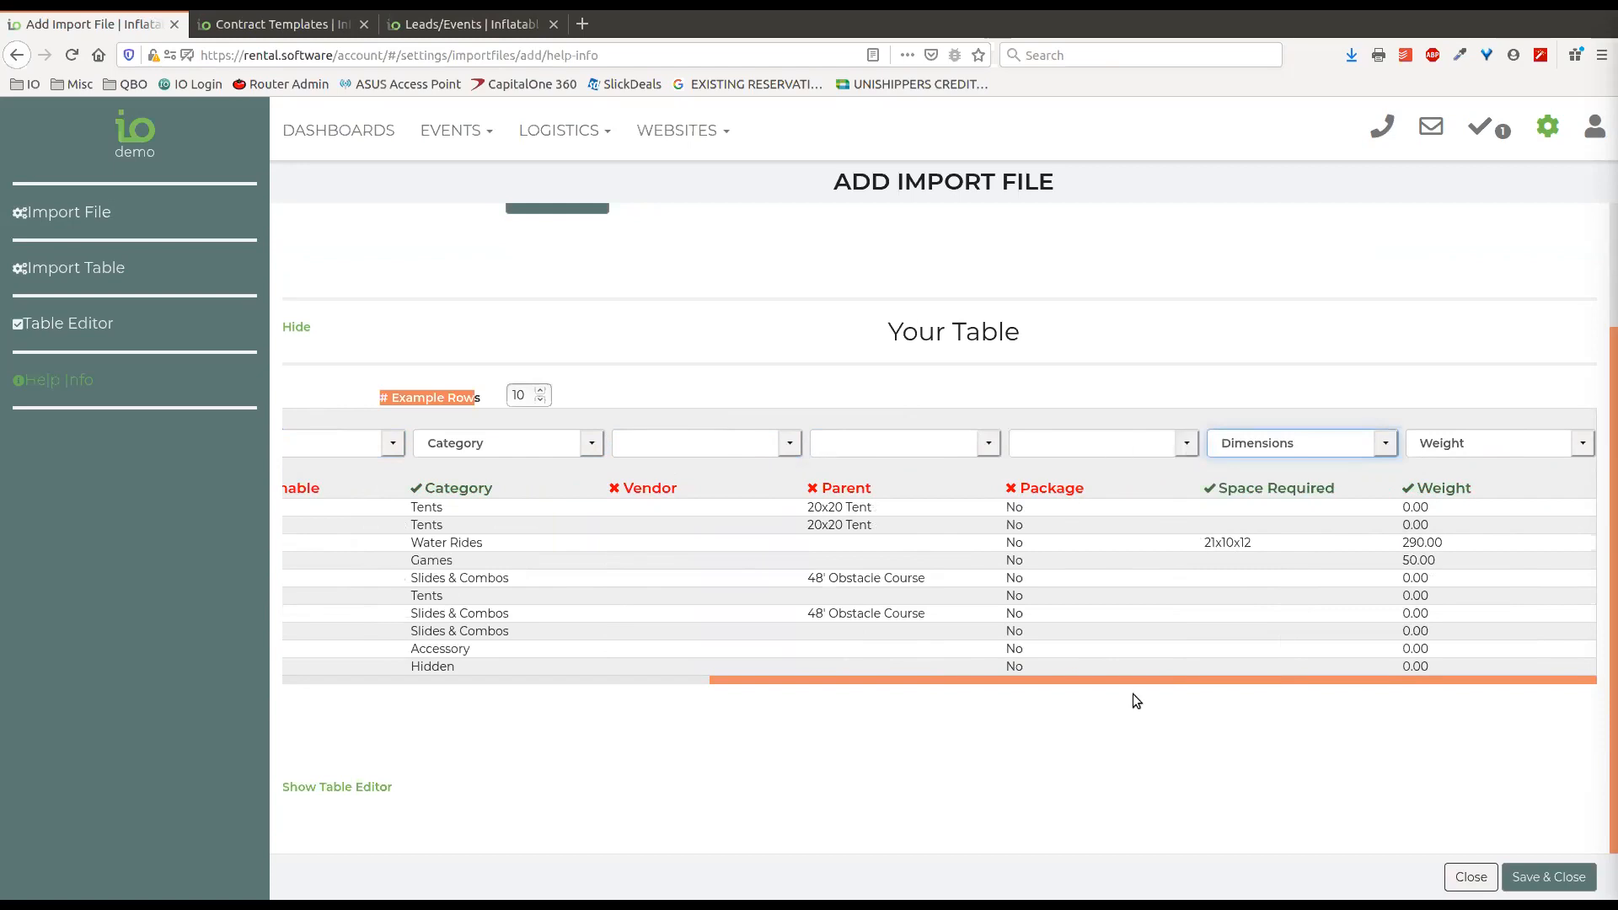
{"action": "left_click_drag", "start_coordinate": [1145, 679], "coordinate": [412, 731]}
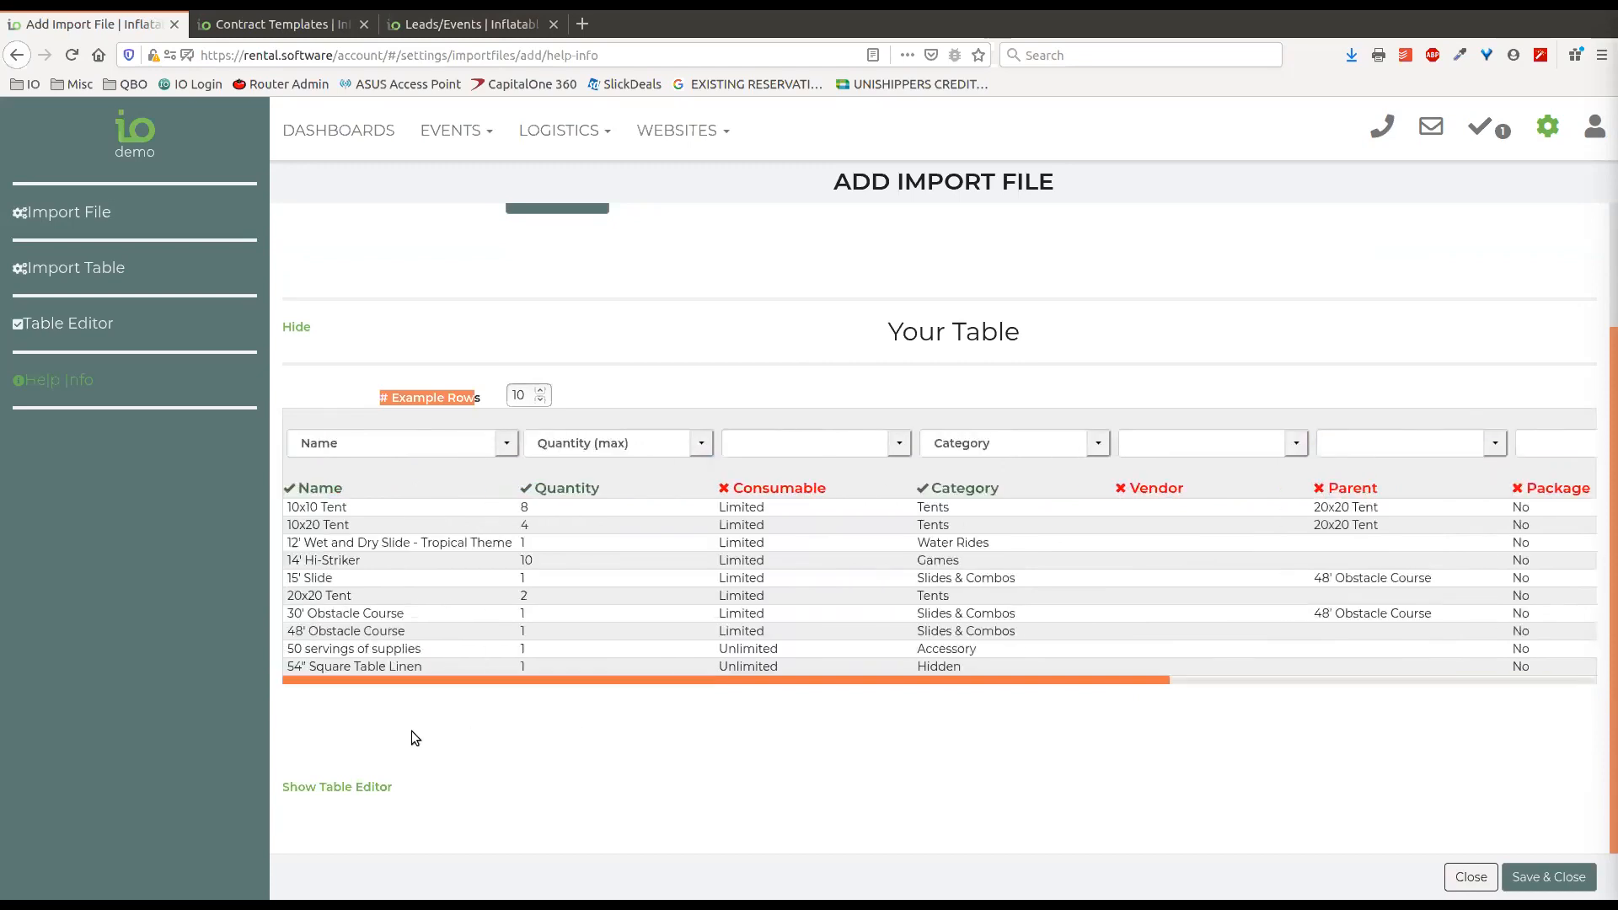
{"action": "left_click", "coordinate": [681, 392]}
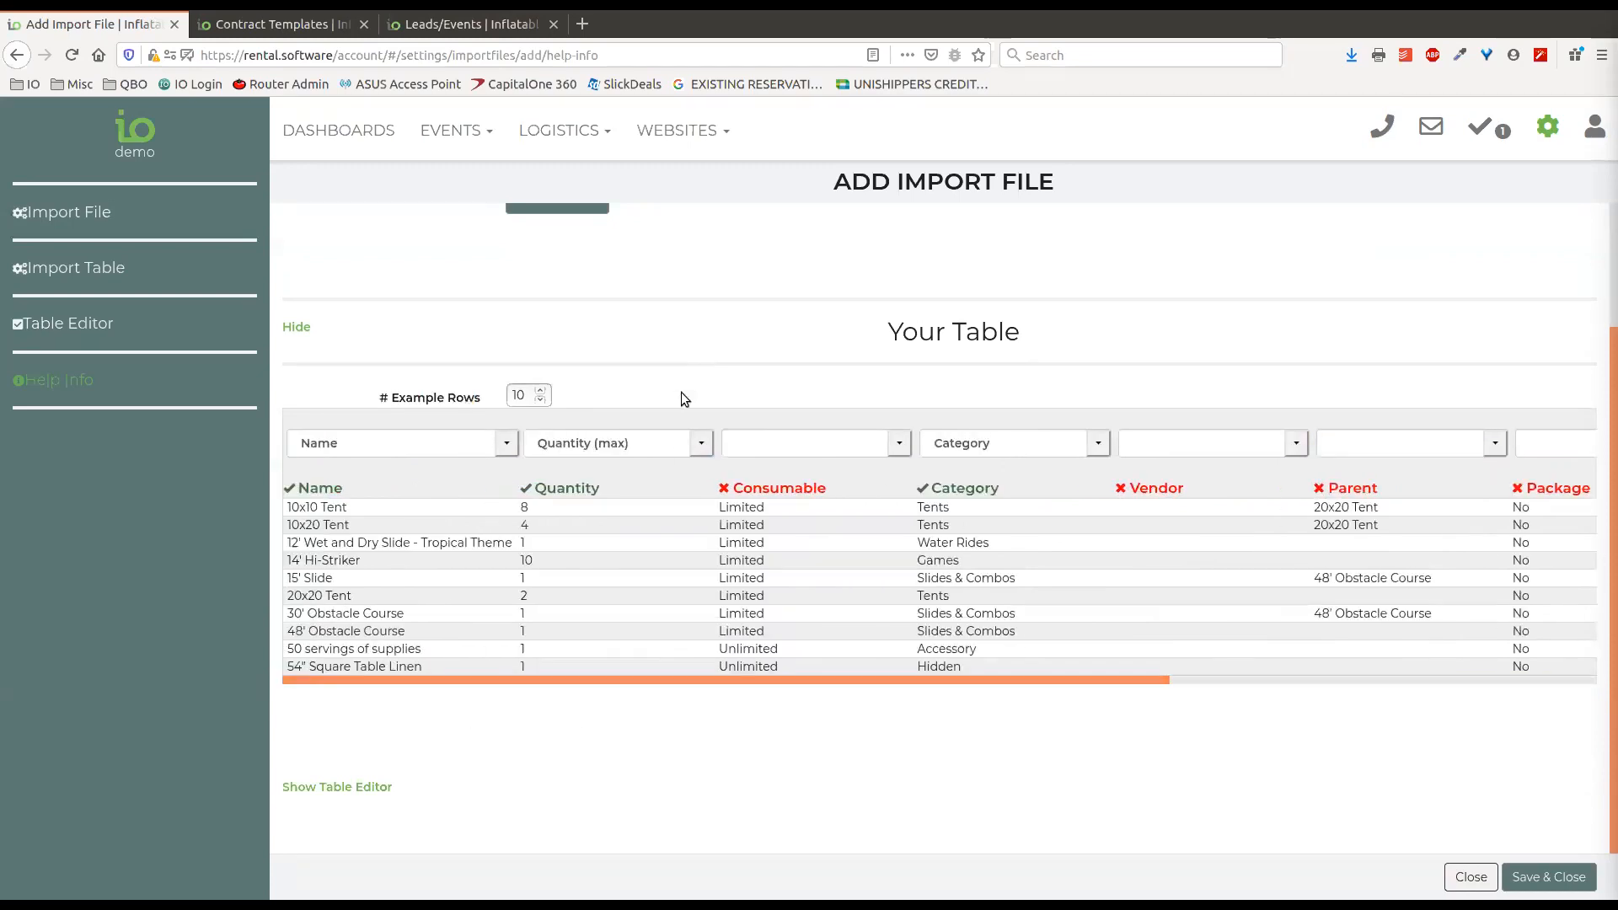
Show the Table Editor and review its options for splitting a column and merging two columns.
{"action": "left_click", "coordinate": [375, 788]}
{"action": "scroll", "coordinate": [1008, 615], "scroll_direction": "down", "scroll_amount": 2}
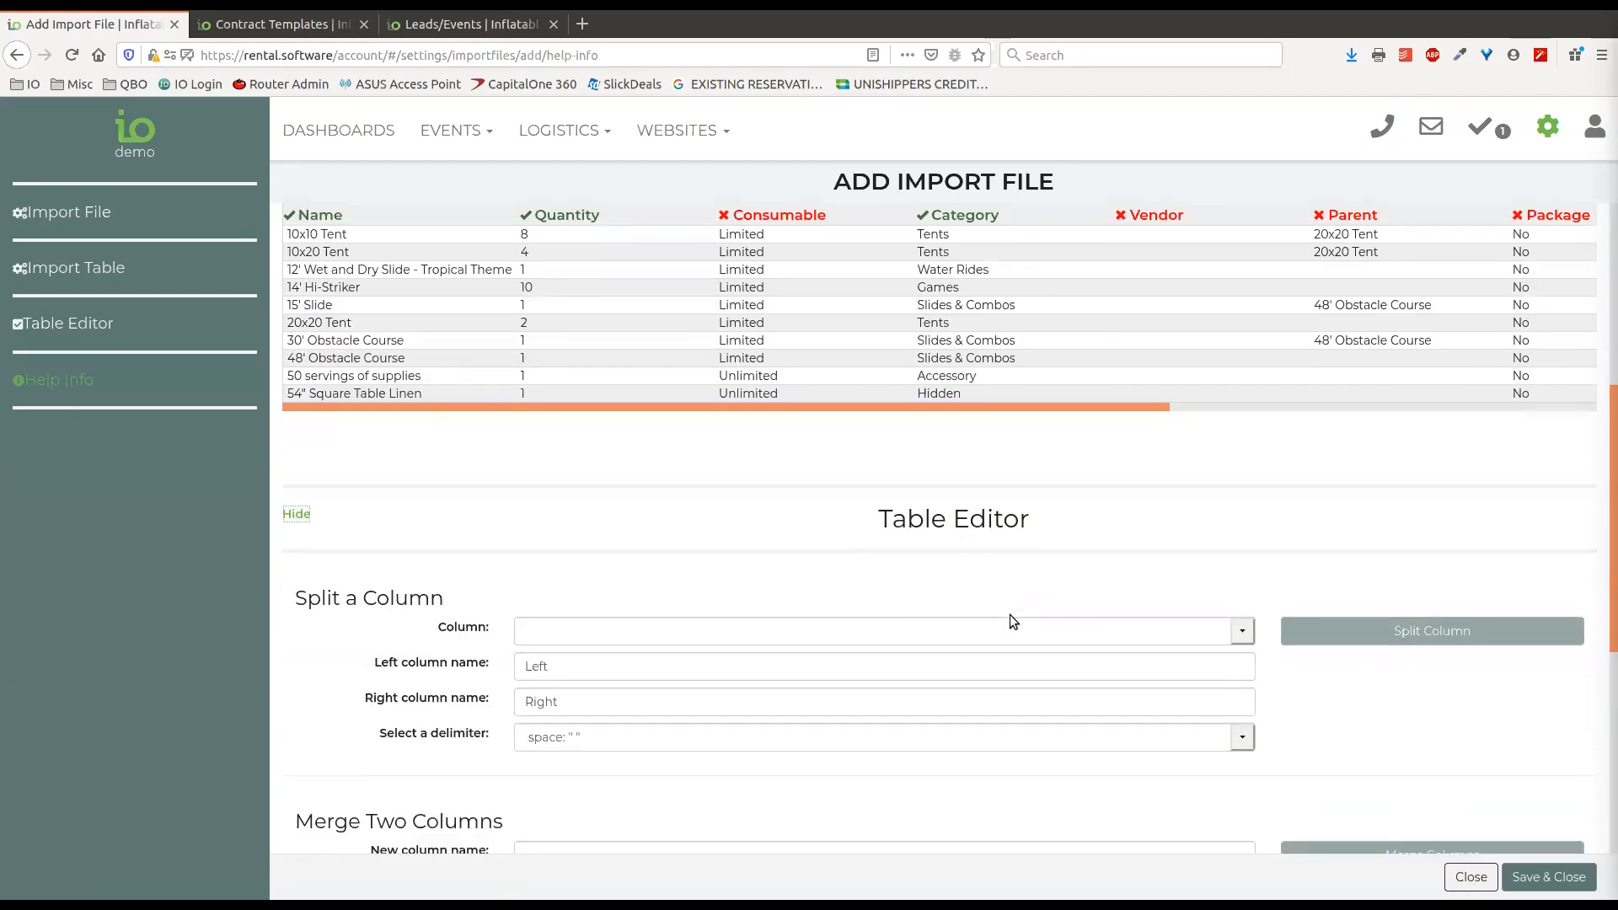
{"action": "scroll", "coordinate": [1123, 529], "scroll_direction": "down", "scroll_amount": 1}
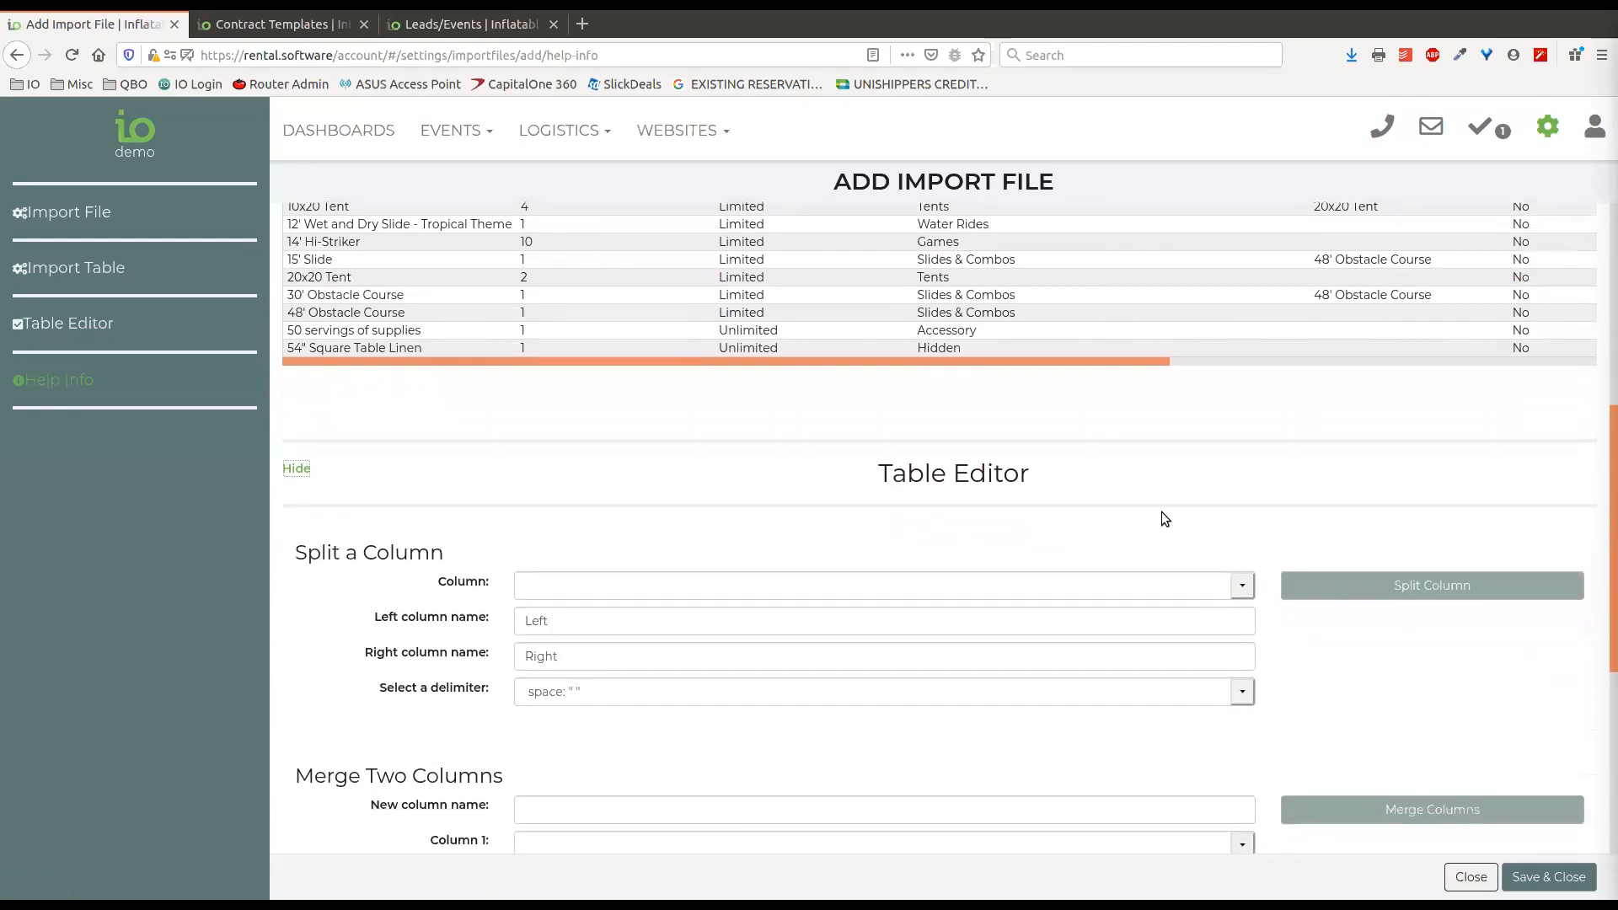
{"action": "scroll", "coordinate": [1212, 482], "scroll_direction": "down", "scroll_amount": 2}
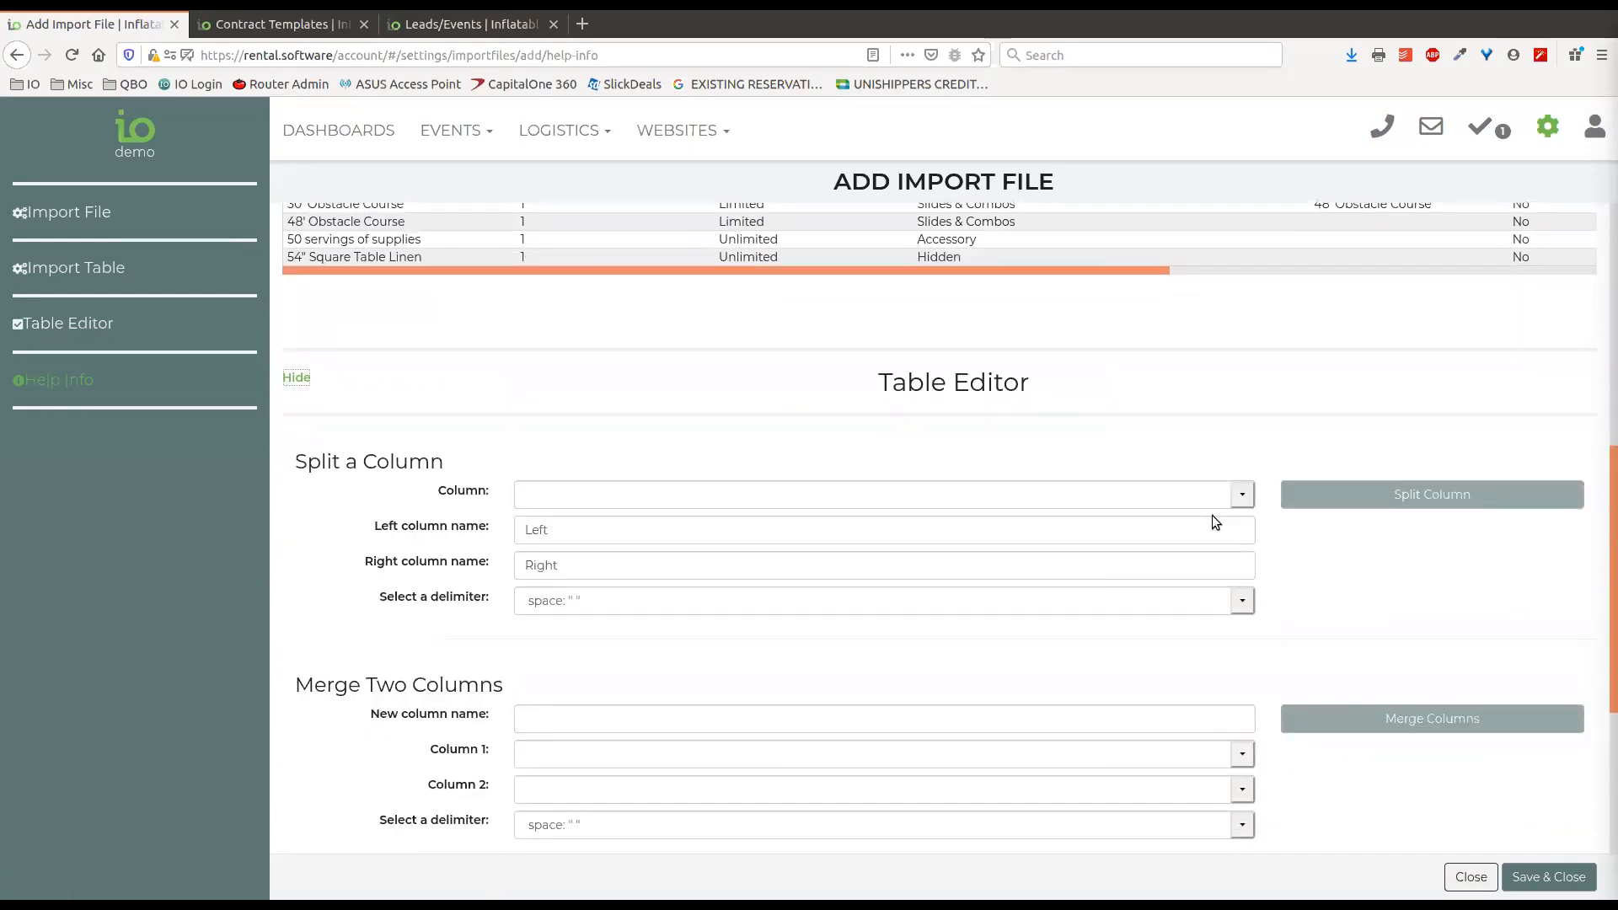
Set up a split of the Name column into First Name and Last Name in the Table Editor.
{"action": "left_click", "coordinate": [1237, 502]}
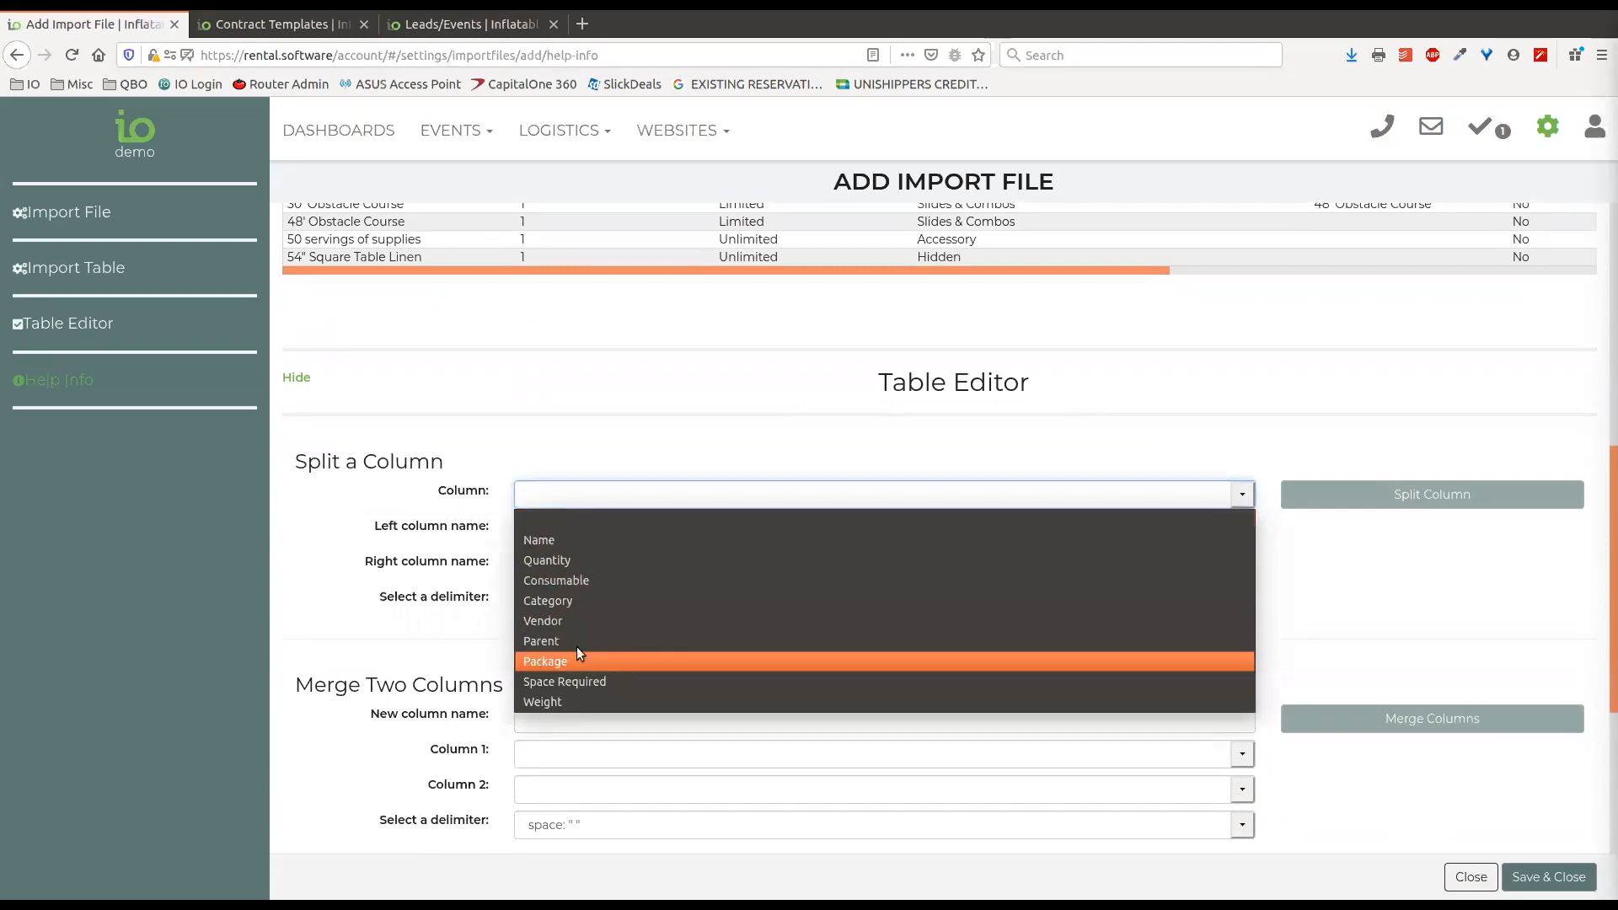
{"action": "left_click", "coordinate": [558, 540]}
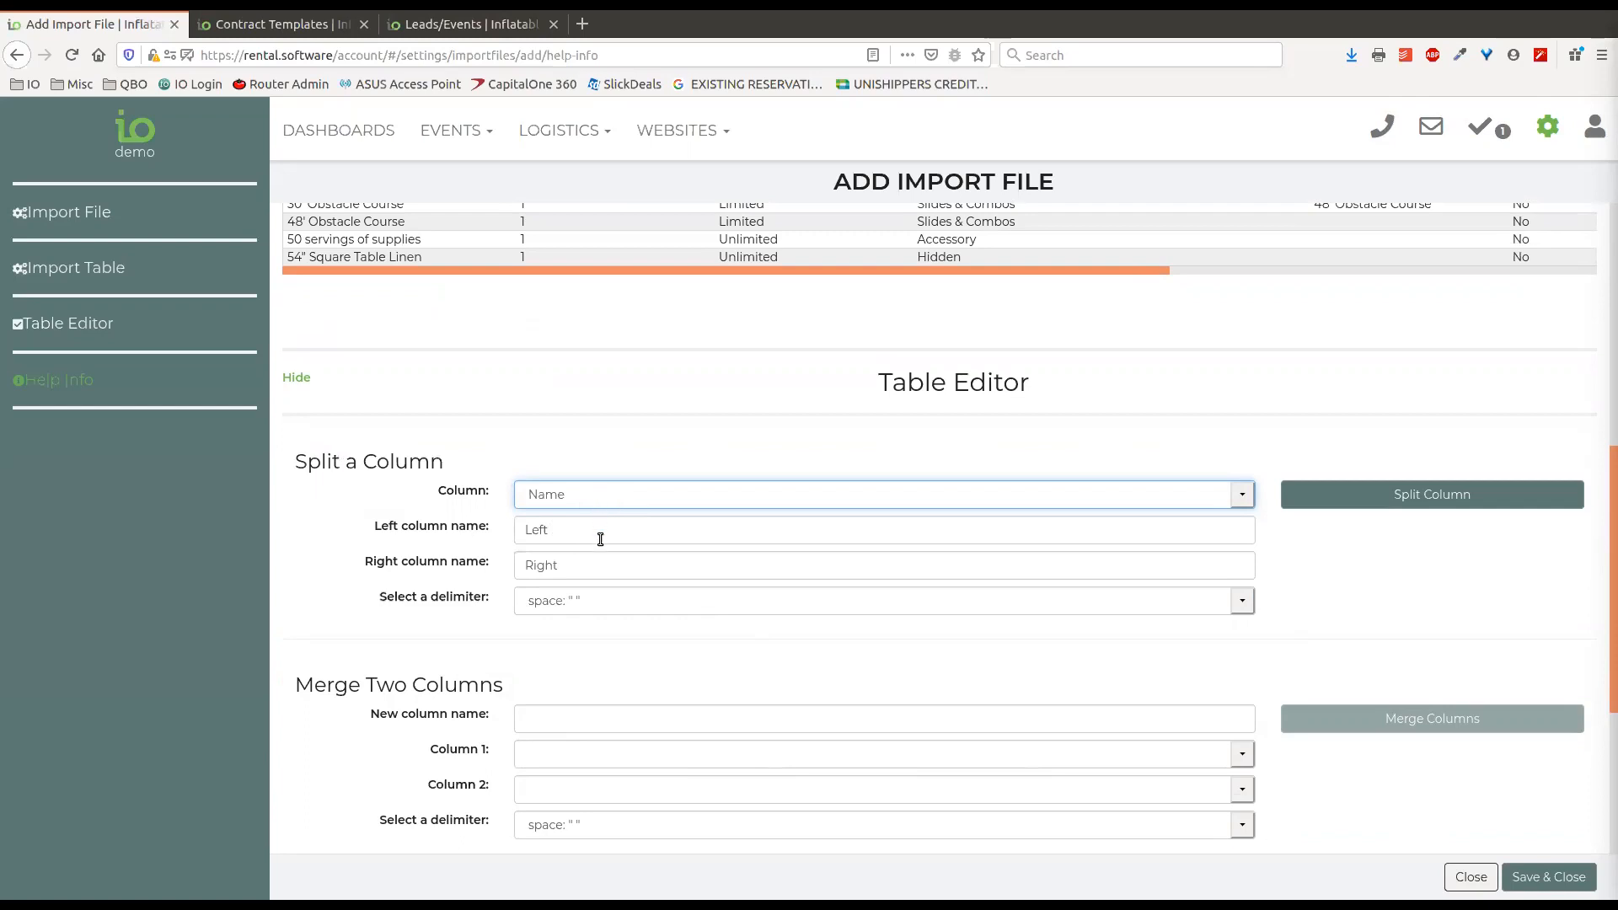
{"action": "key", "text": "Tab"}
{"action": "type", "text": "First Name"}
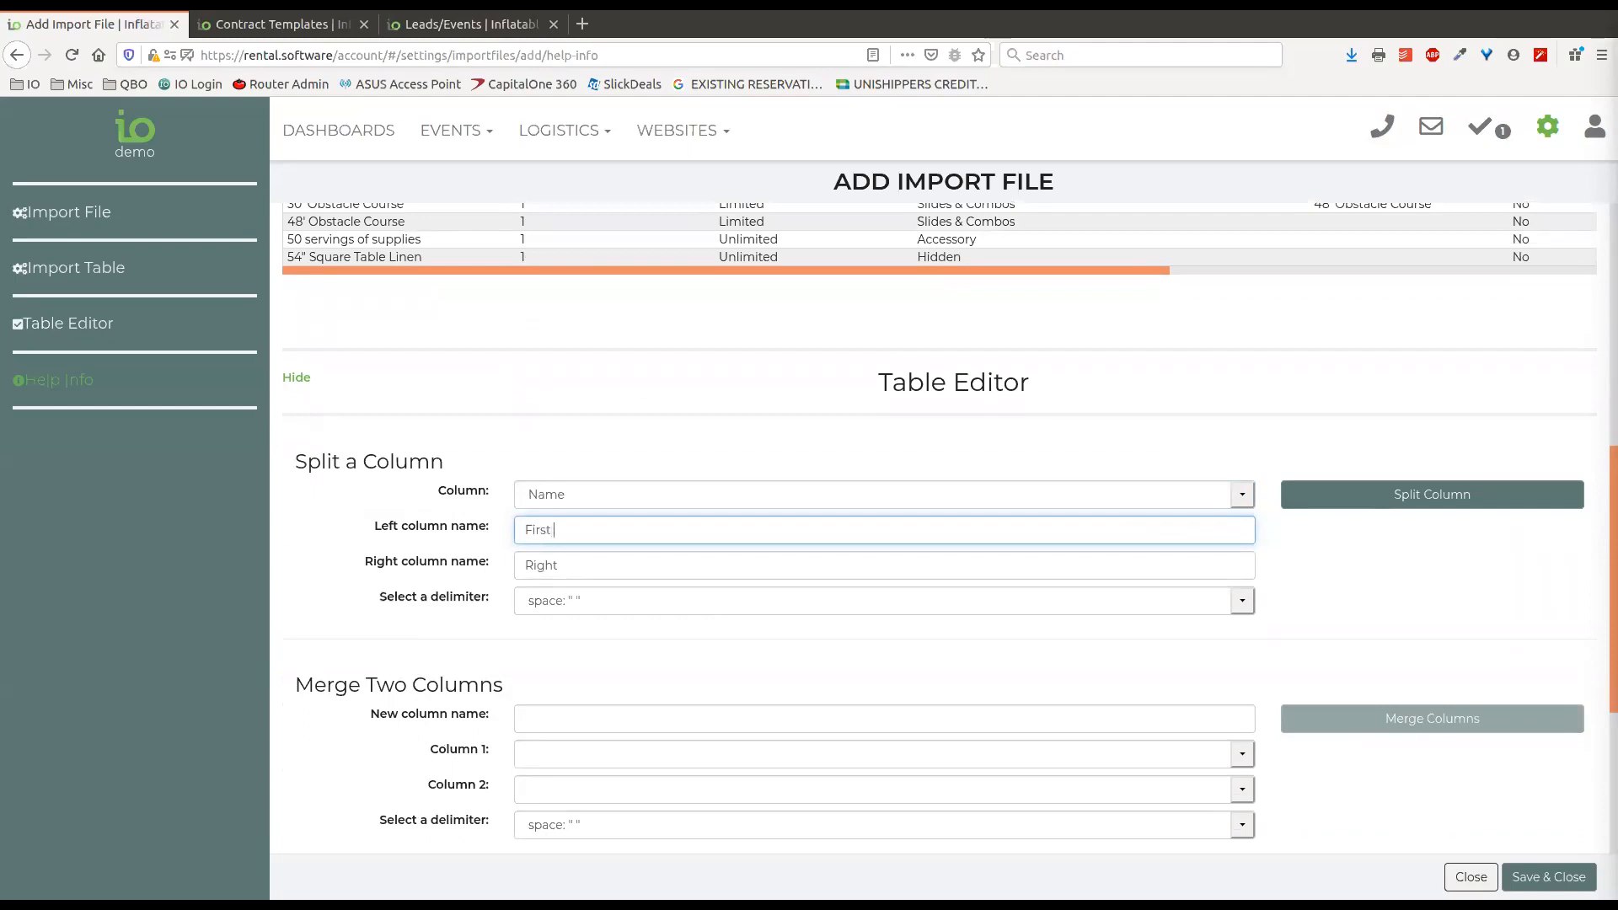
{"action": "key", "text": "Tab"}
{"action": "type", "text": "Last Name"}
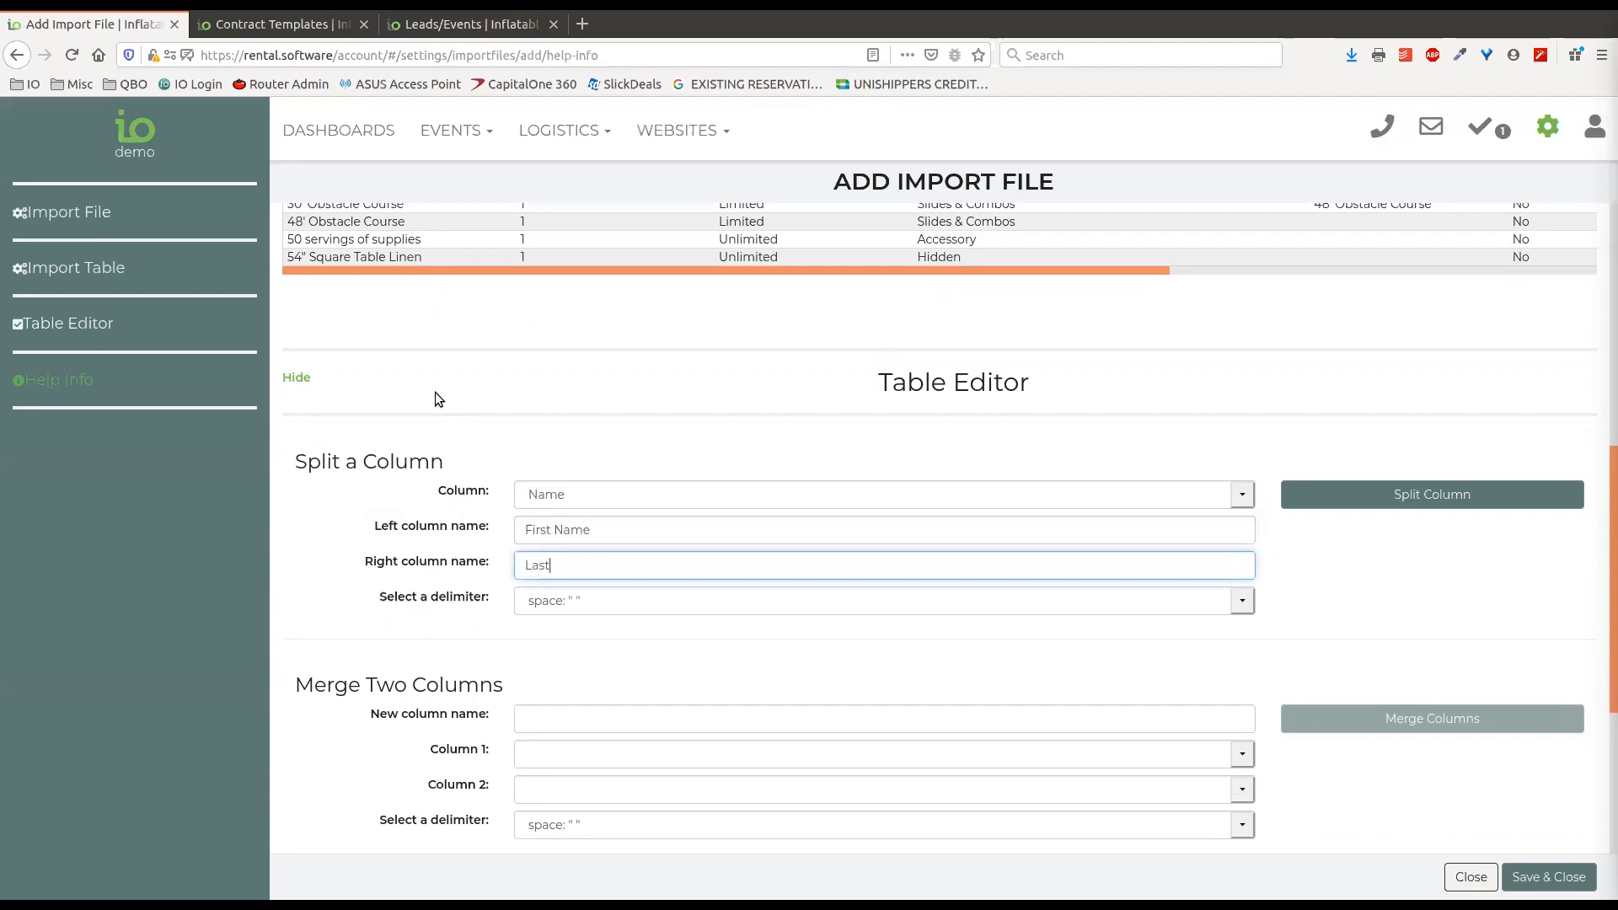
Review the delimiter choices for the column split, leaving it on space.
{"action": "left_click", "coordinate": [654, 604]}
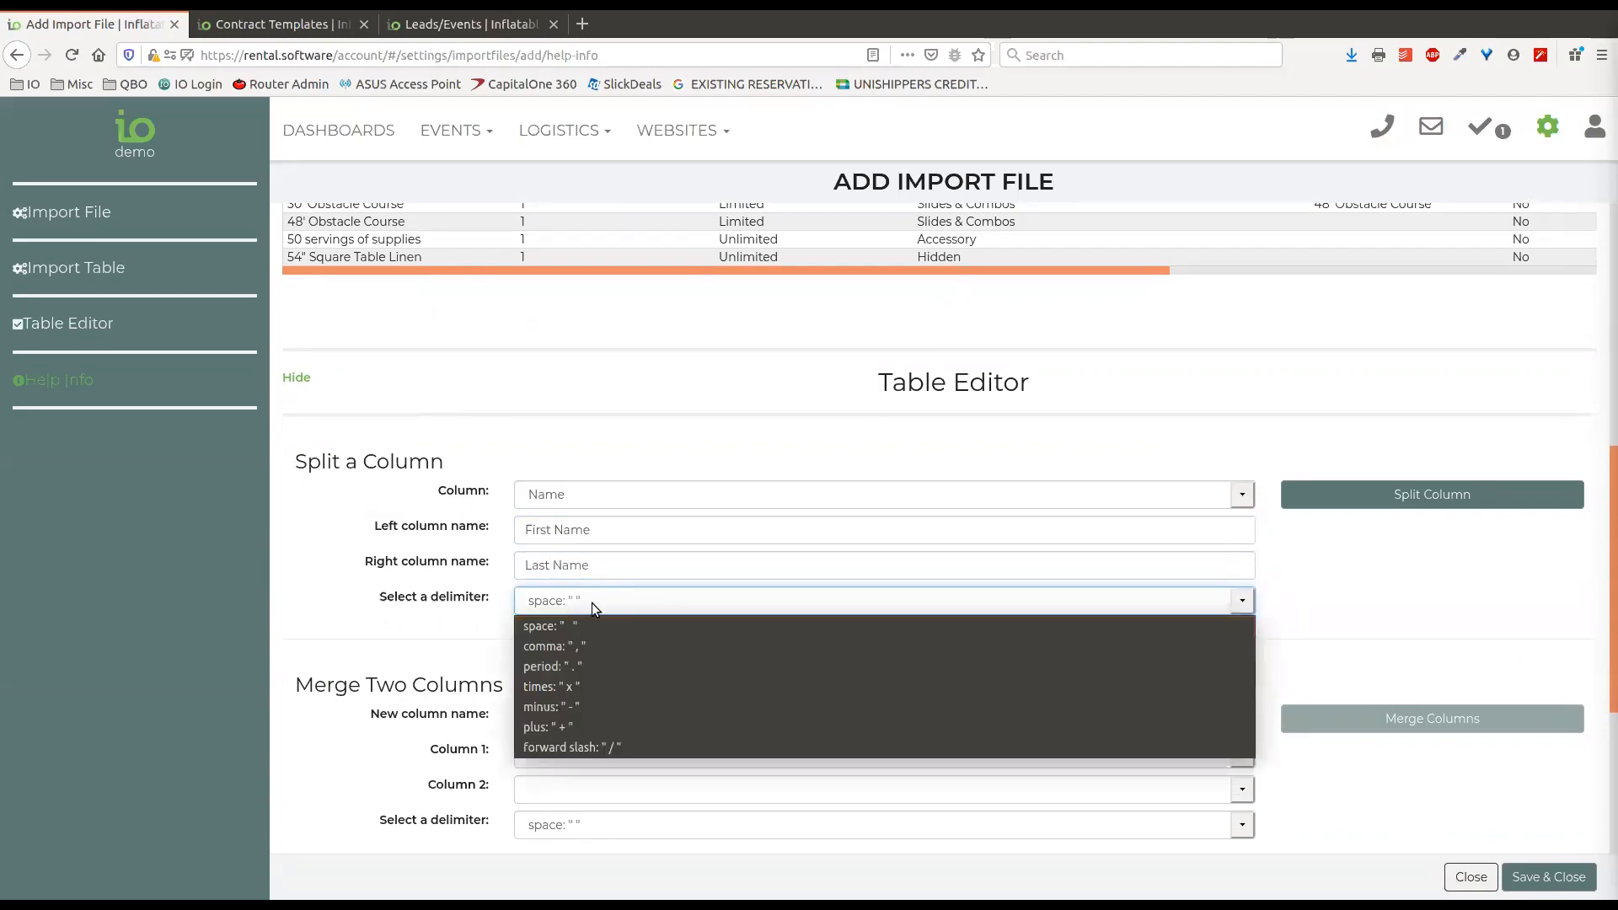
{"action": "left_click", "coordinate": [592, 603]}
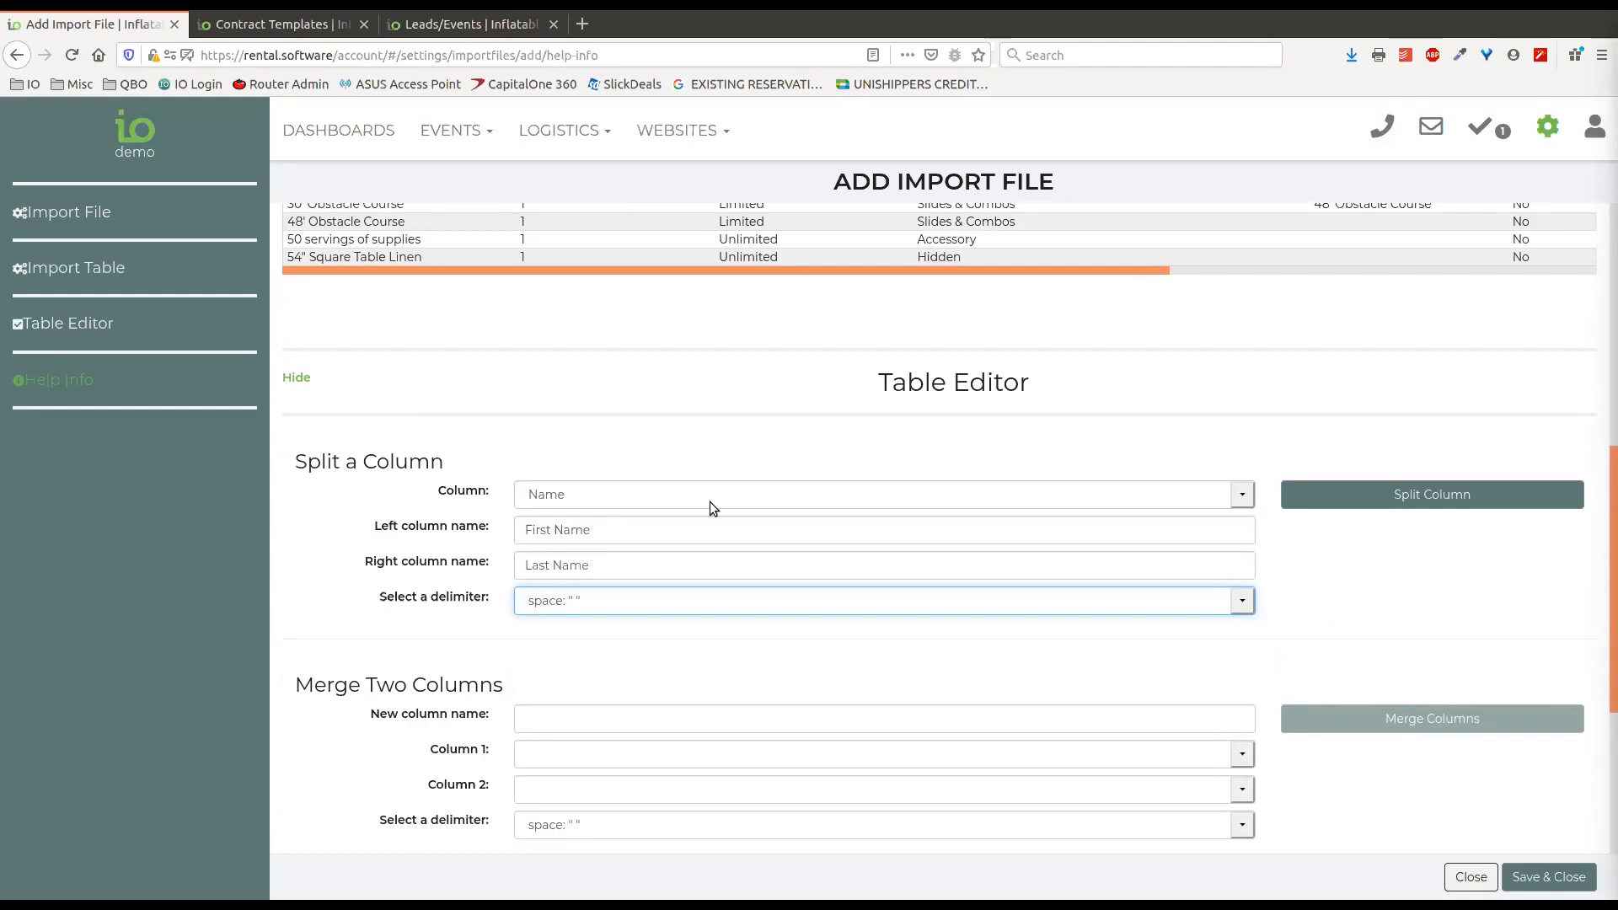
{"action": "left_click", "coordinate": [1238, 601]}
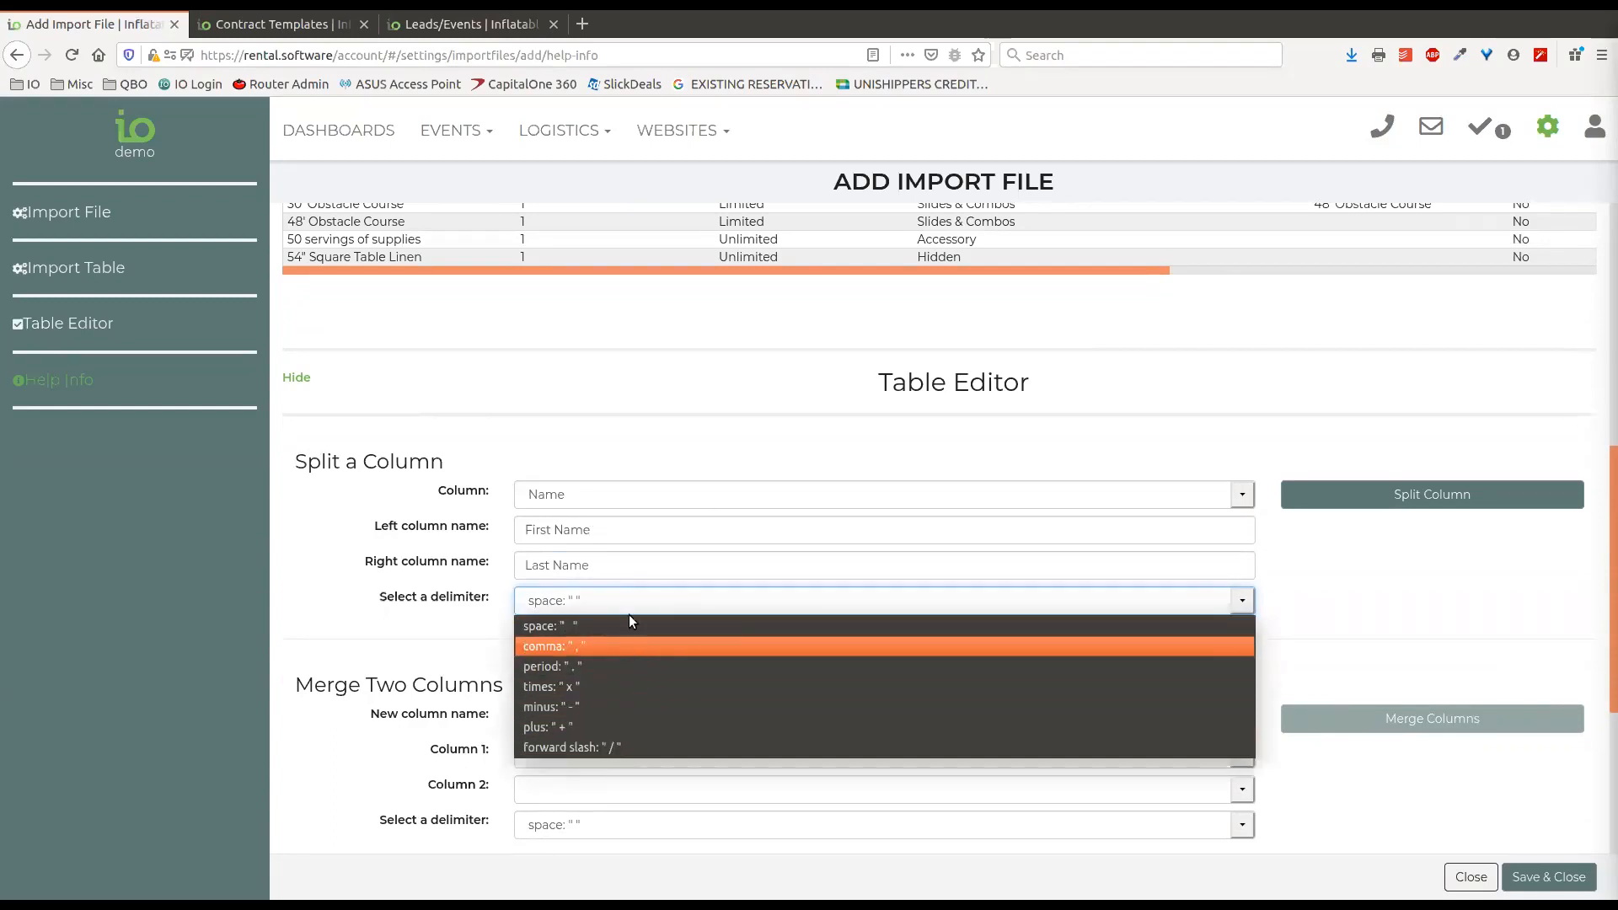
{"action": "left_click", "coordinate": [1311, 579]}
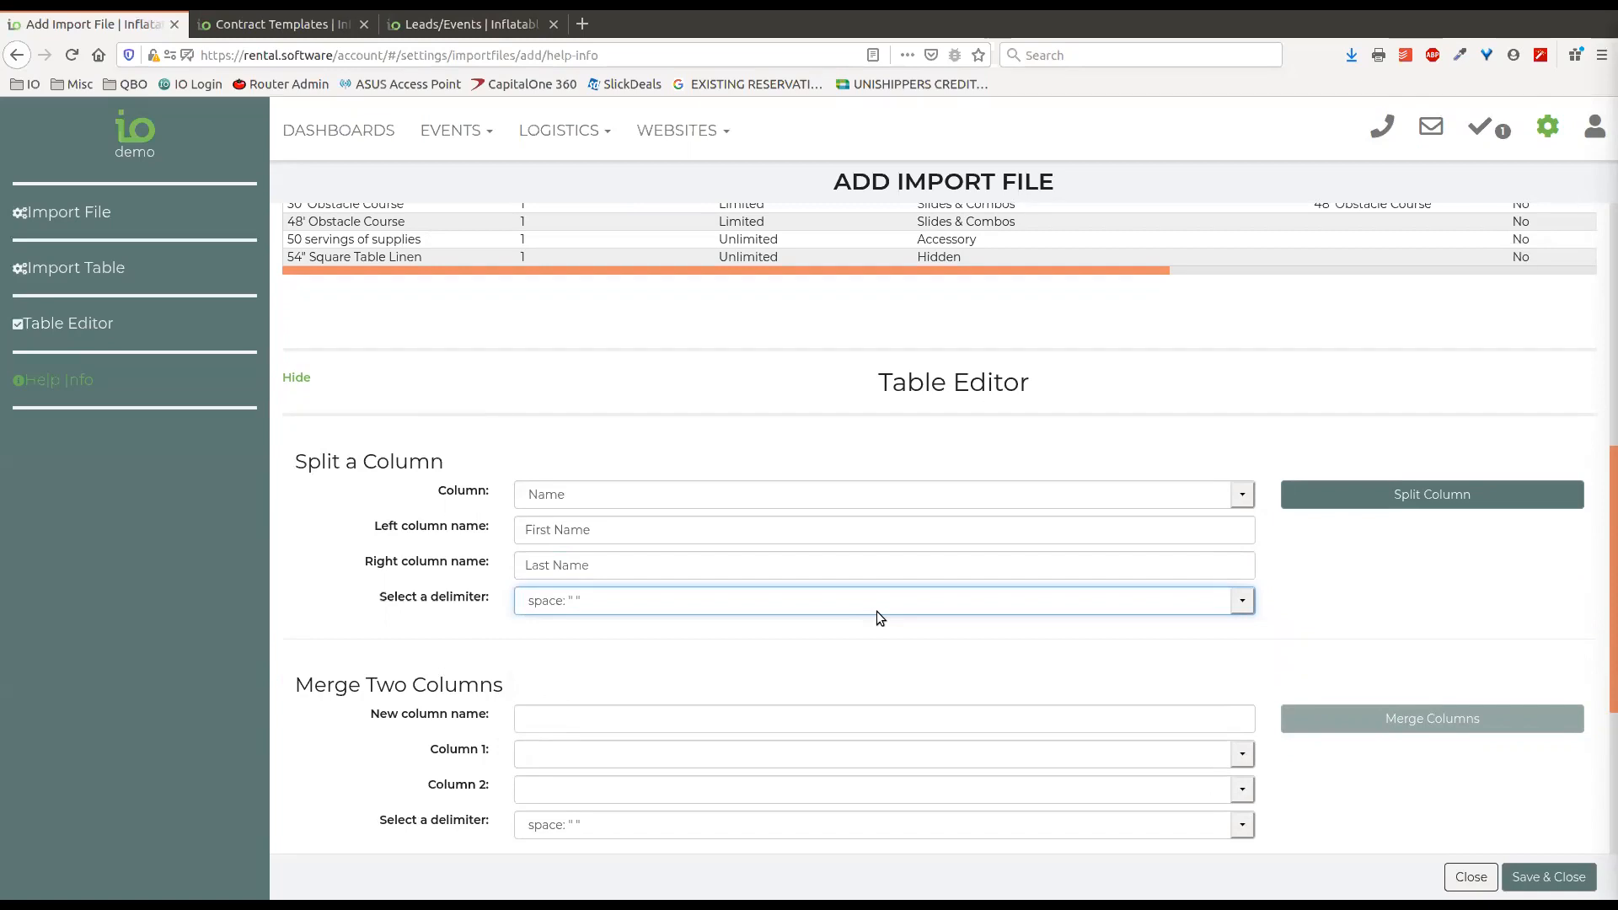
{"action": "left_click", "coordinate": [979, 674]}
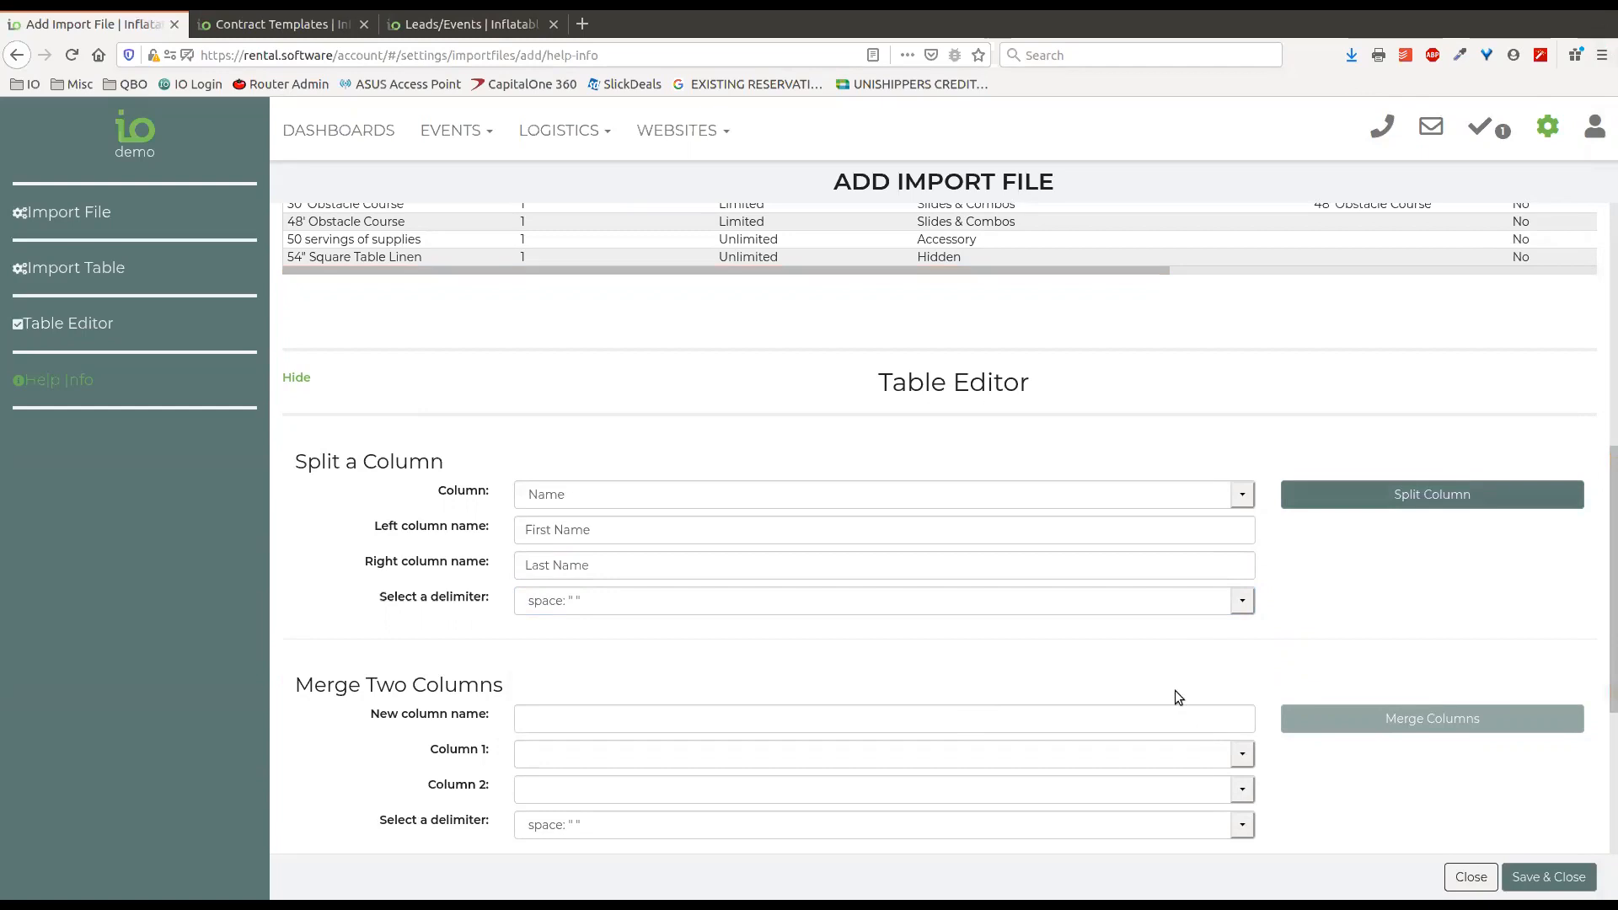
Set up a merge of the Name and Quantity columns into a new column called Name, using the space delimiter.
{"action": "scroll", "coordinate": [782, 708], "scroll_direction": "down", "scroll_amount": 2}
{"action": "scroll", "coordinate": [804, 641], "scroll_direction": "down", "scroll_amount": 1}
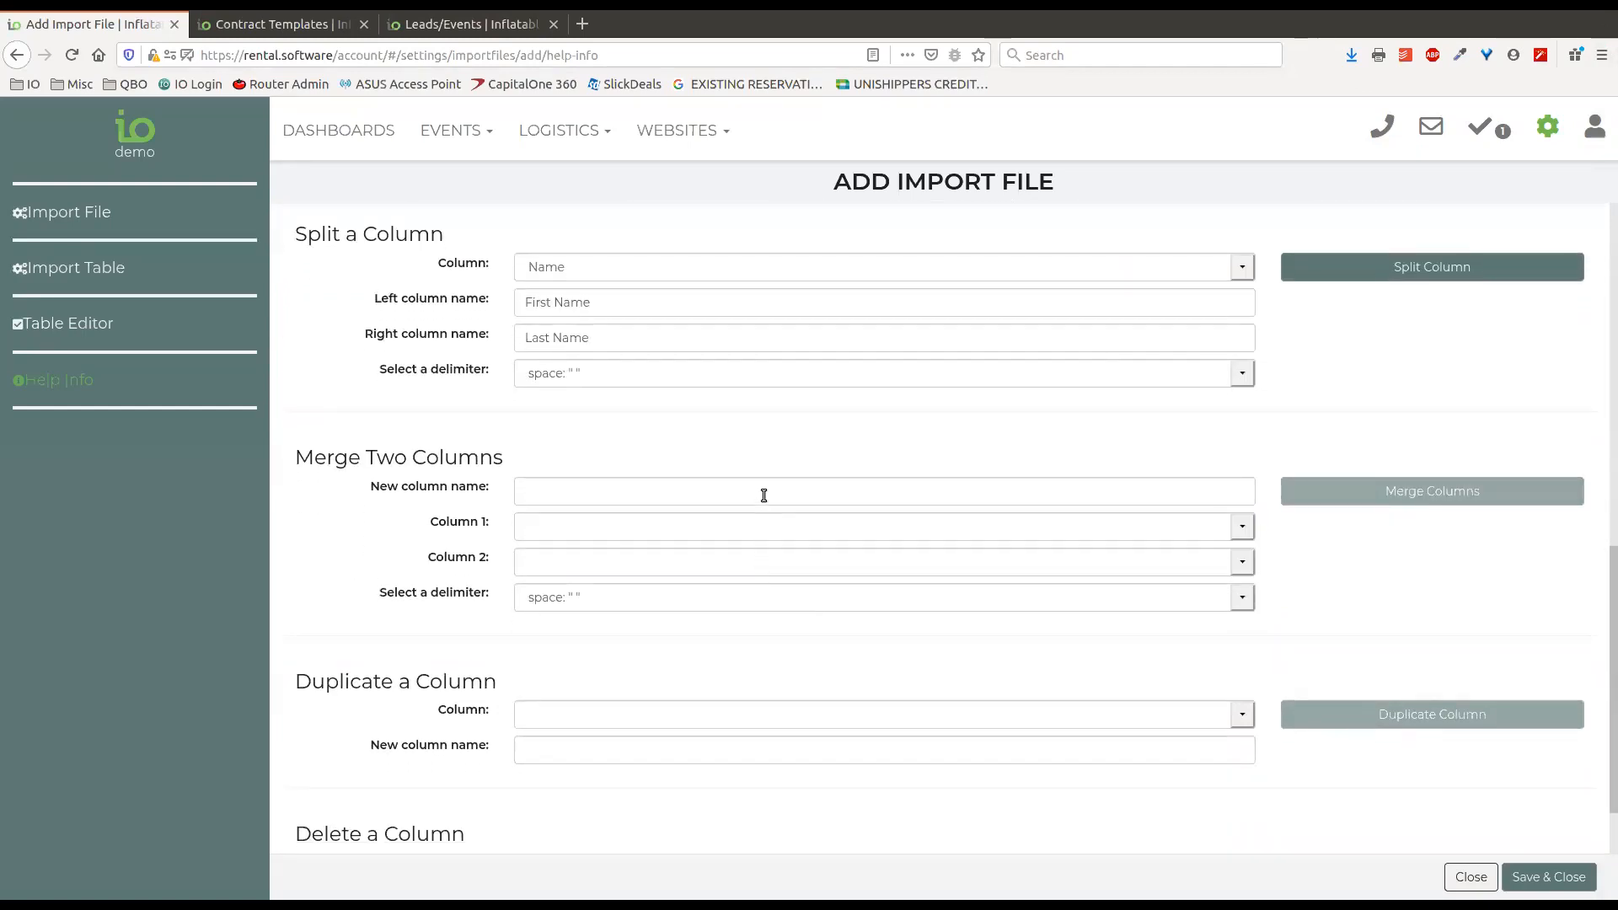
{"action": "left_click", "coordinate": [739, 491]}
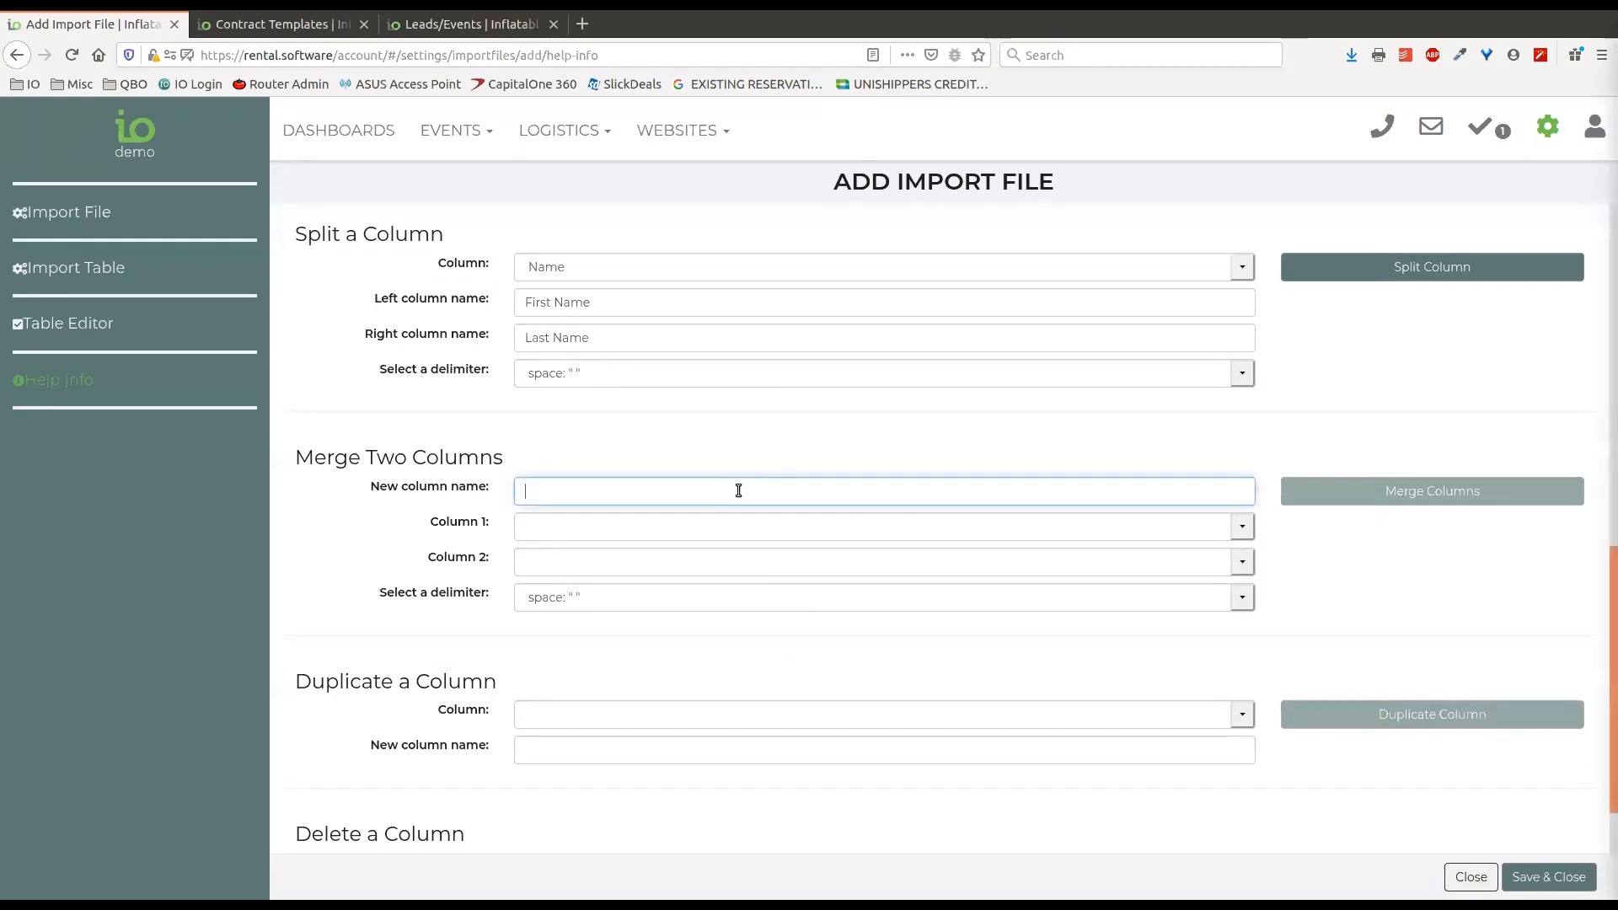
{"action": "type", "text": "Name"}
{"action": "left_click", "coordinate": [674, 528]}
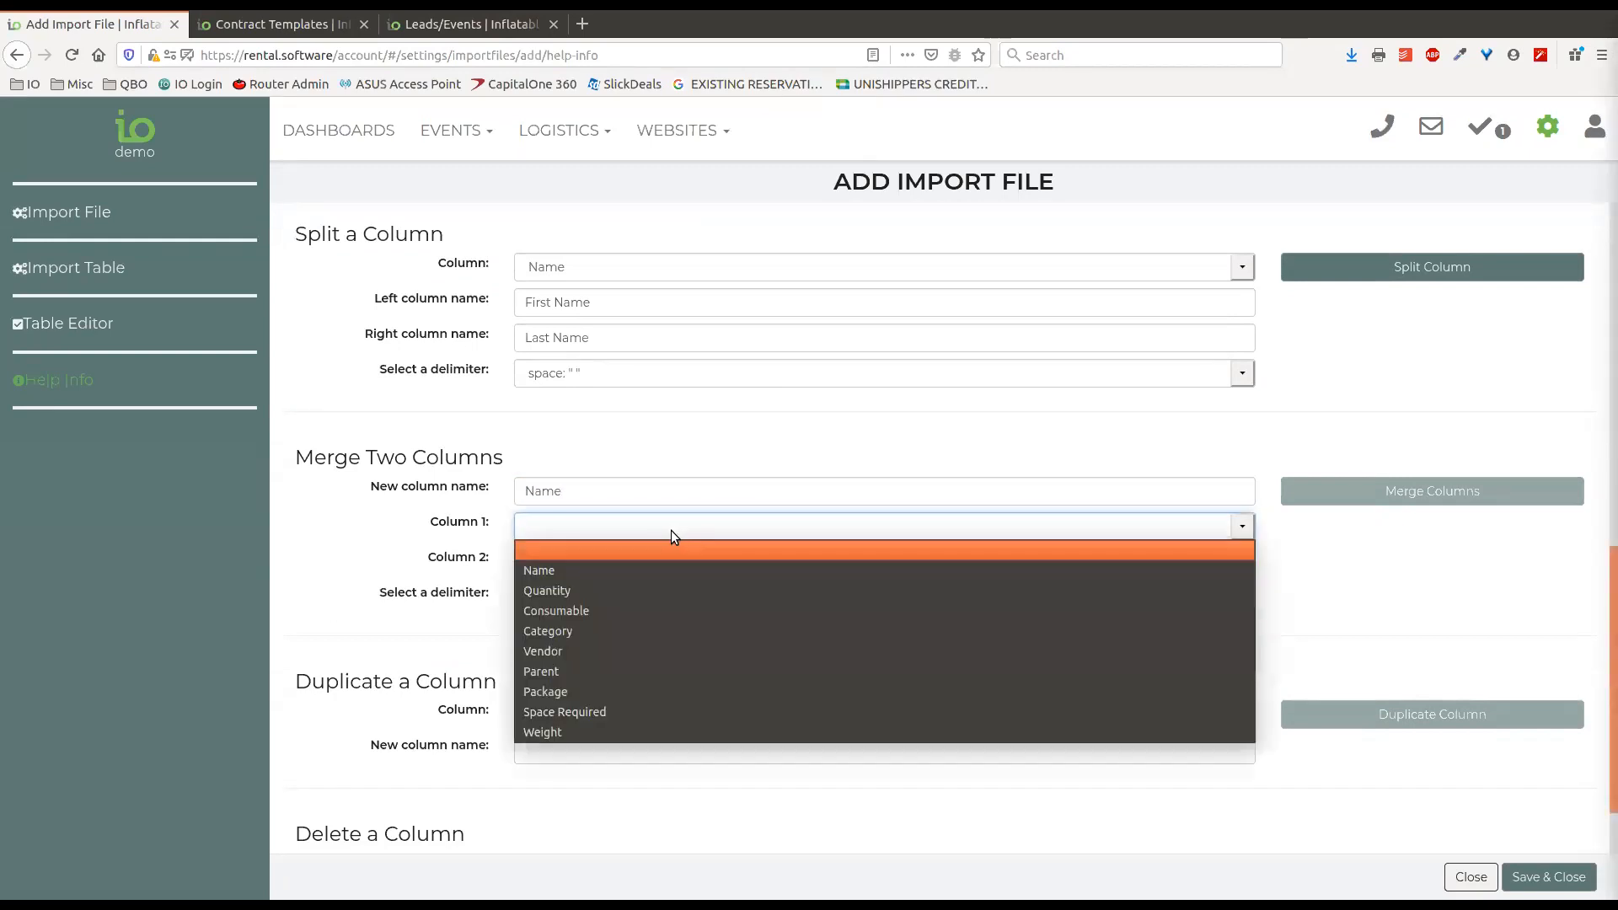
{"action": "left_click", "coordinate": [614, 575]}
{"action": "left_click", "coordinate": [597, 556]}
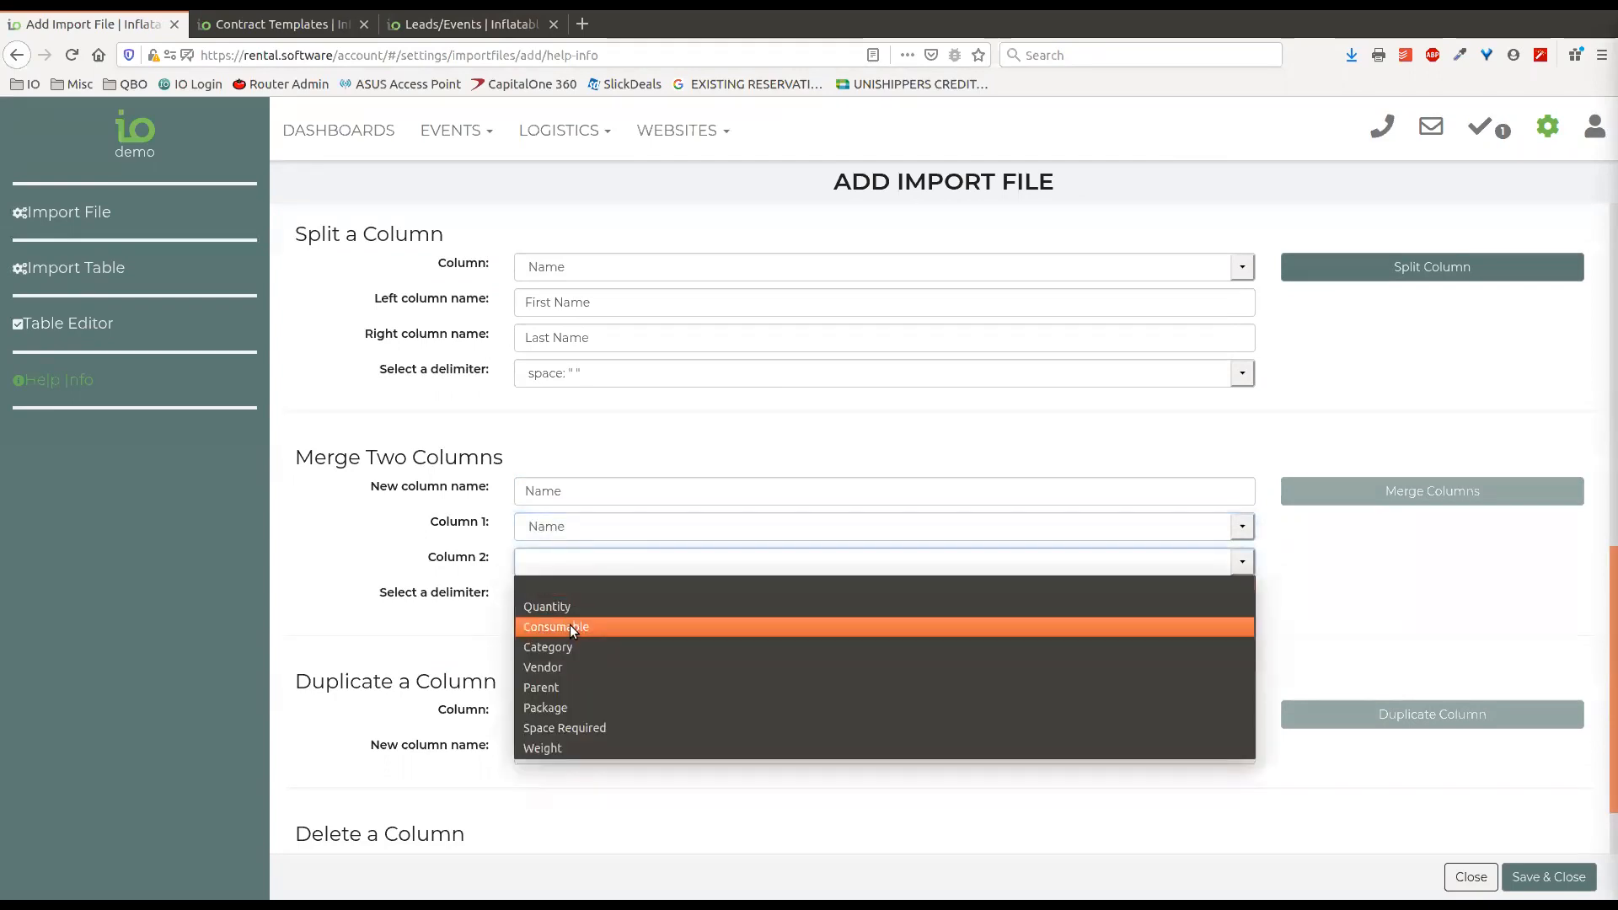
{"action": "left_click", "coordinate": [642, 603]}
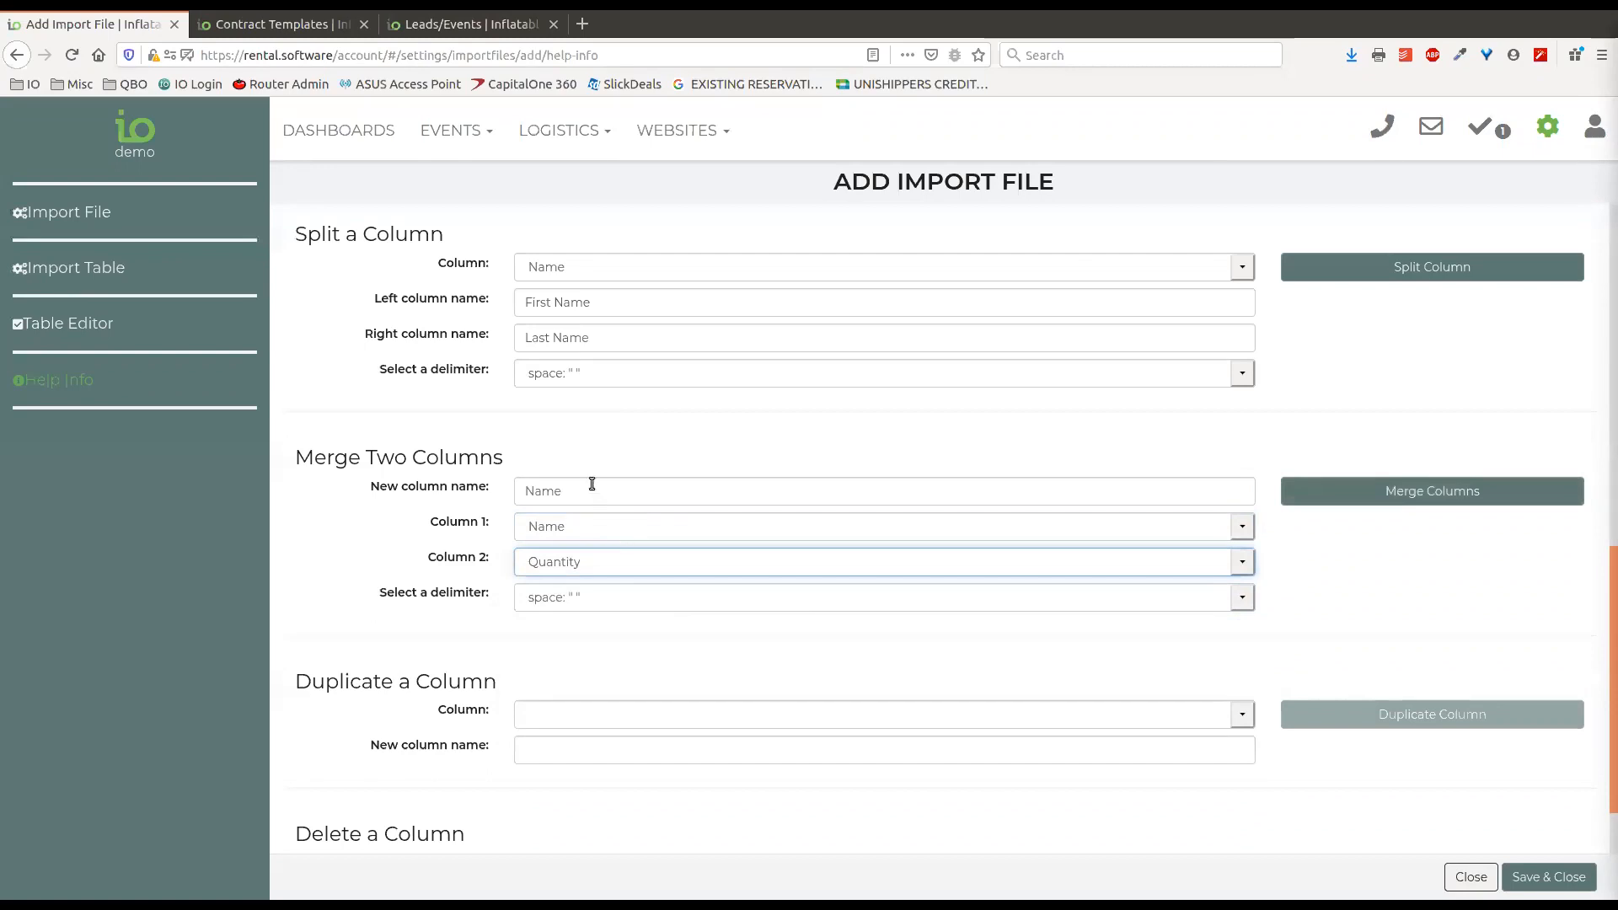
{"action": "left_click", "coordinate": [571, 600]}
{"action": "left_click", "coordinate": [578, 593]}
{"action": "left_click", "coordinate": [503, 611]}
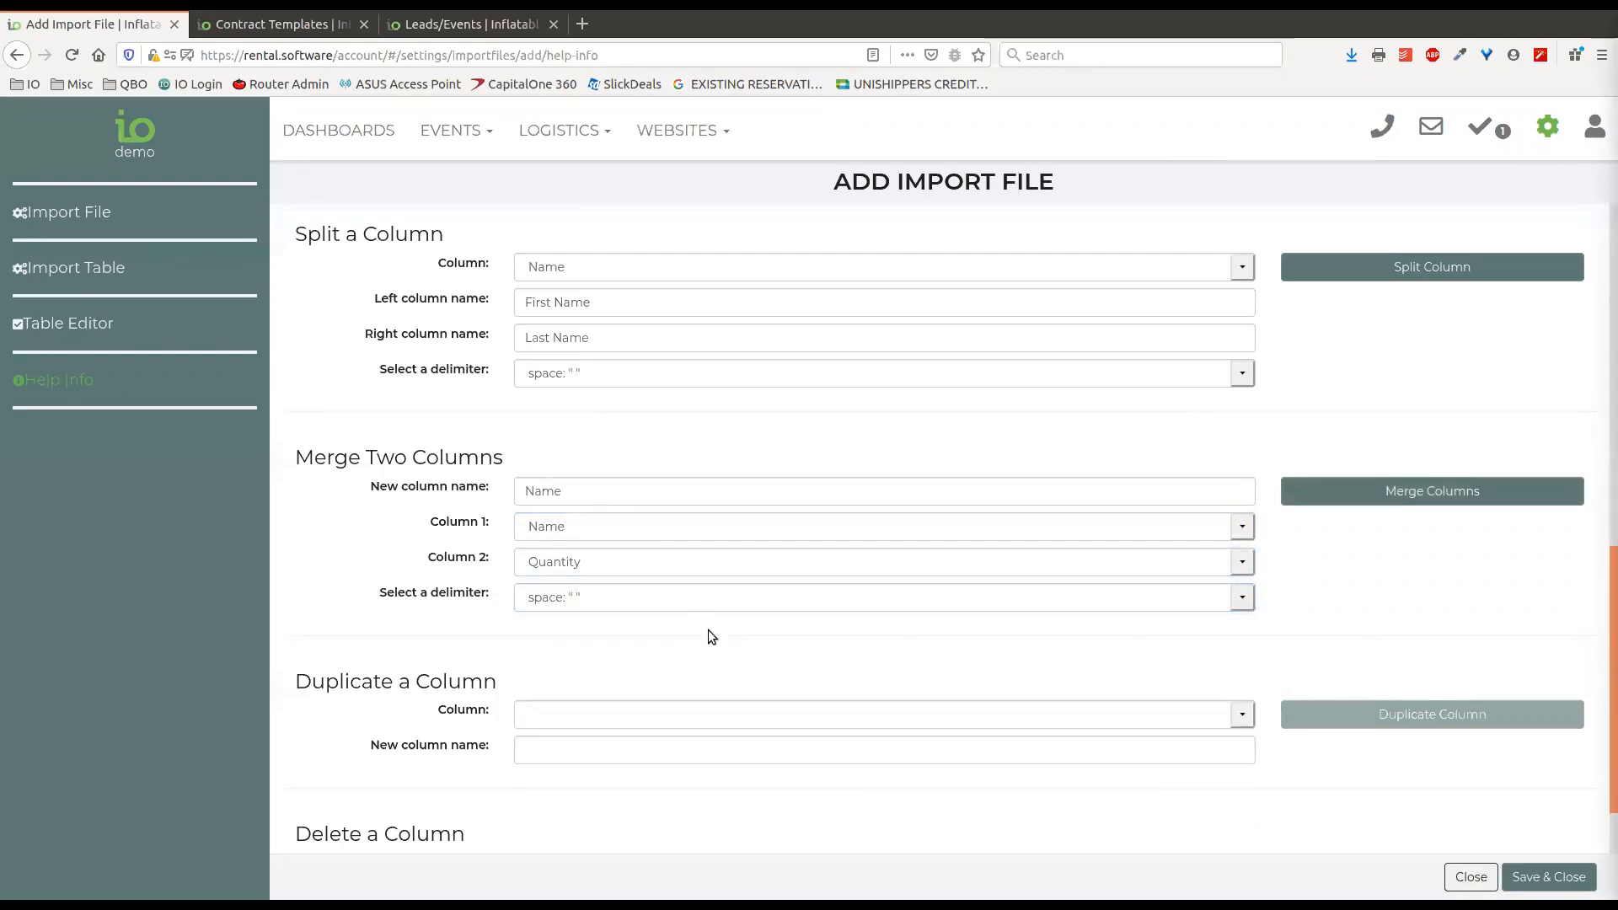
Set up a duplicate of the Parent column in the Table Editor, with Parent_copy as the new column name.
{"action": "scroll", "coordinate": [1537, 560], "scroll_direction": "down", "scroll_amount": 1}
{"action": "scroll", "coordinate": [1465, 452], "scroll_direction": "up", "scroll_amount": 3}
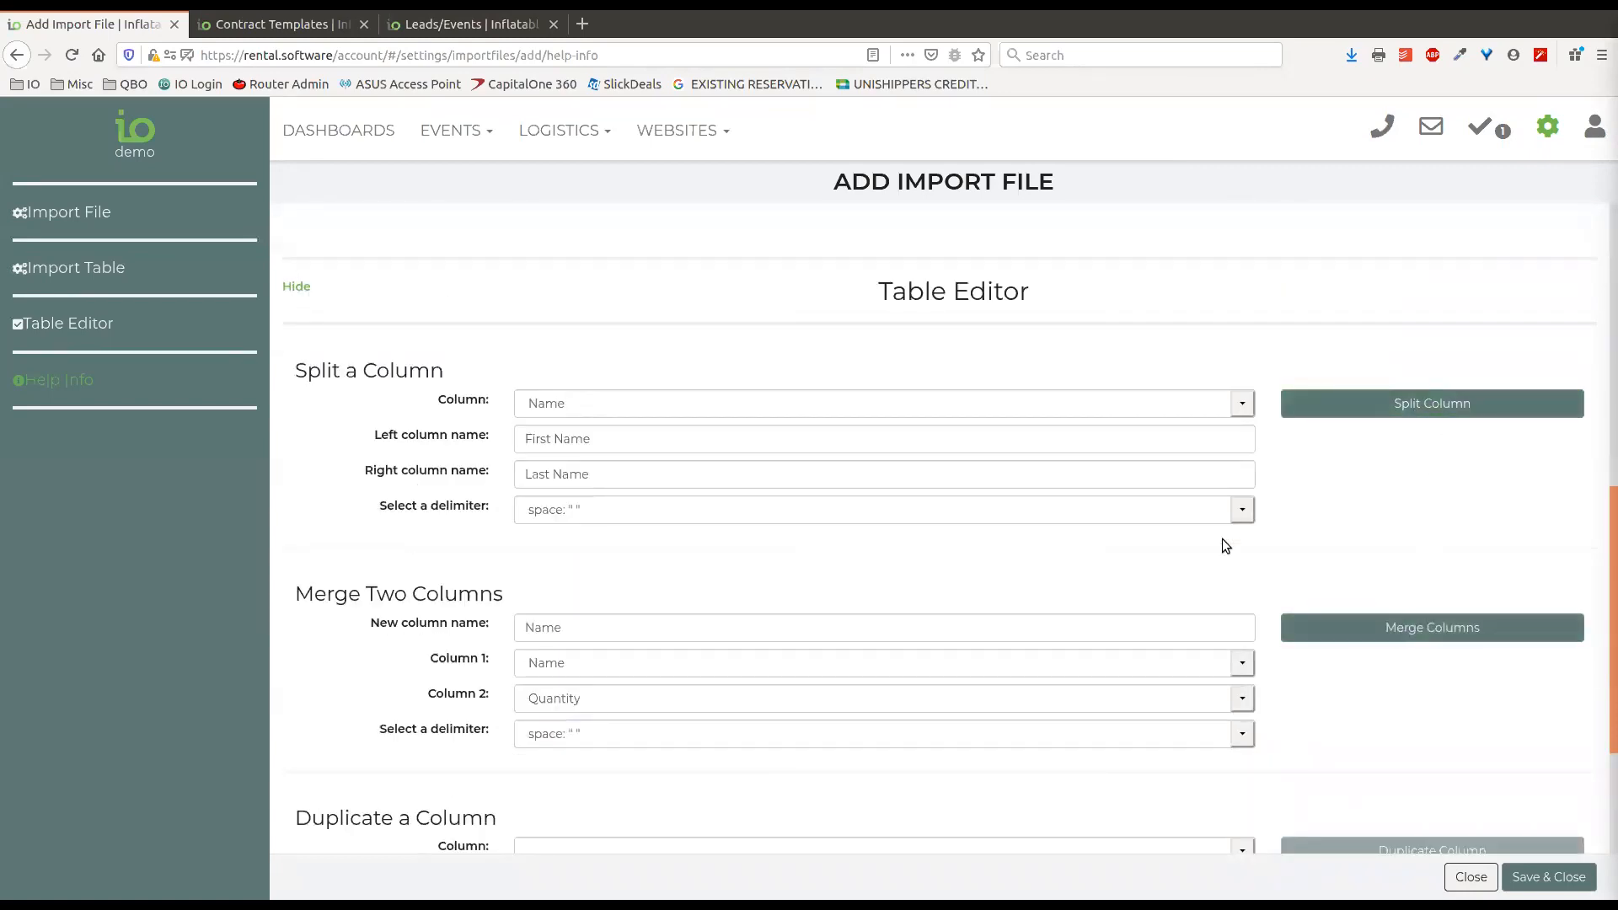
{"action": "scroll", "coordinate": [1222, 539], "scroll_direction": "up", "scroll_amount": 4}
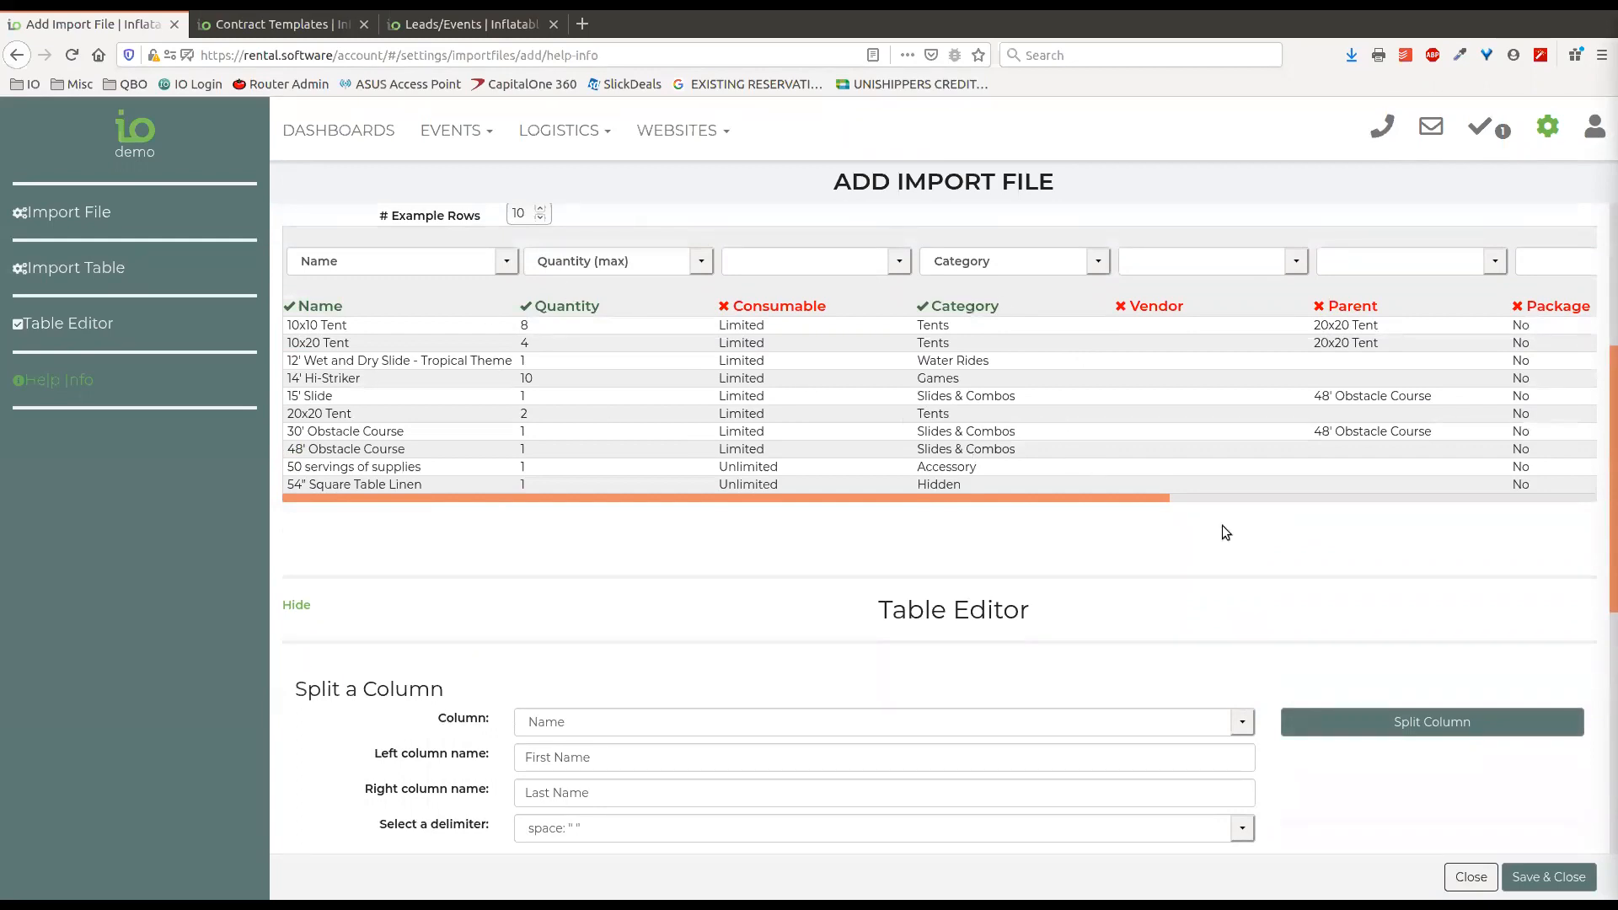
{"action": "scroll", "coordinate": [1229, 643], "scroll_direction": "down", "scroll_amount": 6}
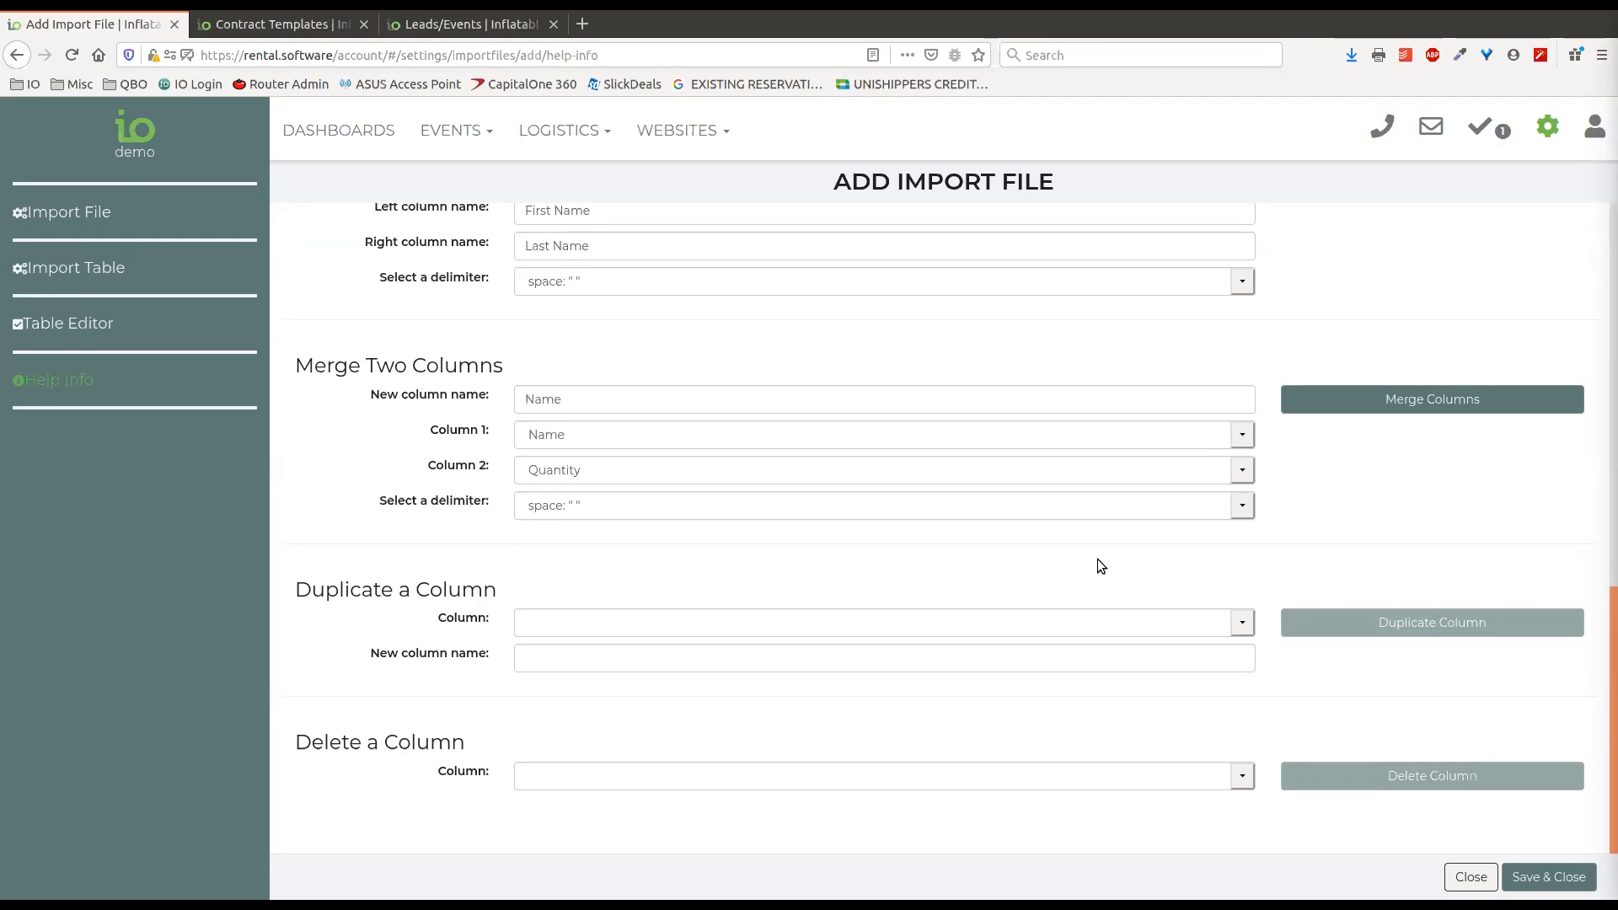
{"action": "left_click", "coordinate": [1242, 624]}
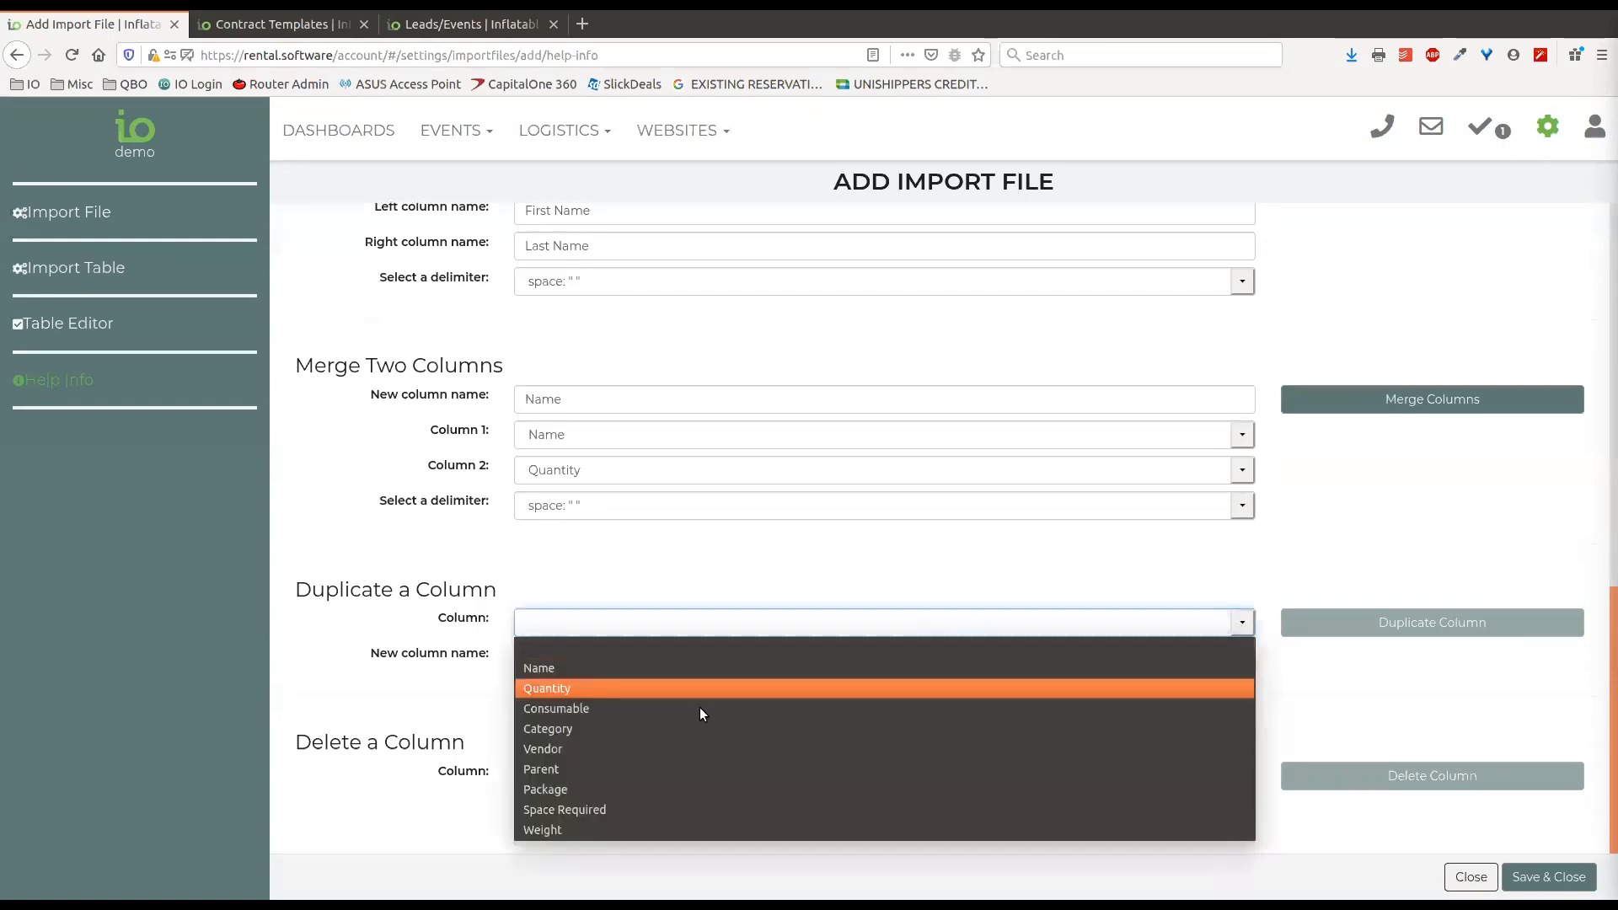
{"action": "left_click", "coordinate": [664, 768]}
{"action": "left_click_drag", "start_coordinate": [610, 661], "coordinate": [468, 659]}
{"action": "left_click", "coordinate": [654, 689]}
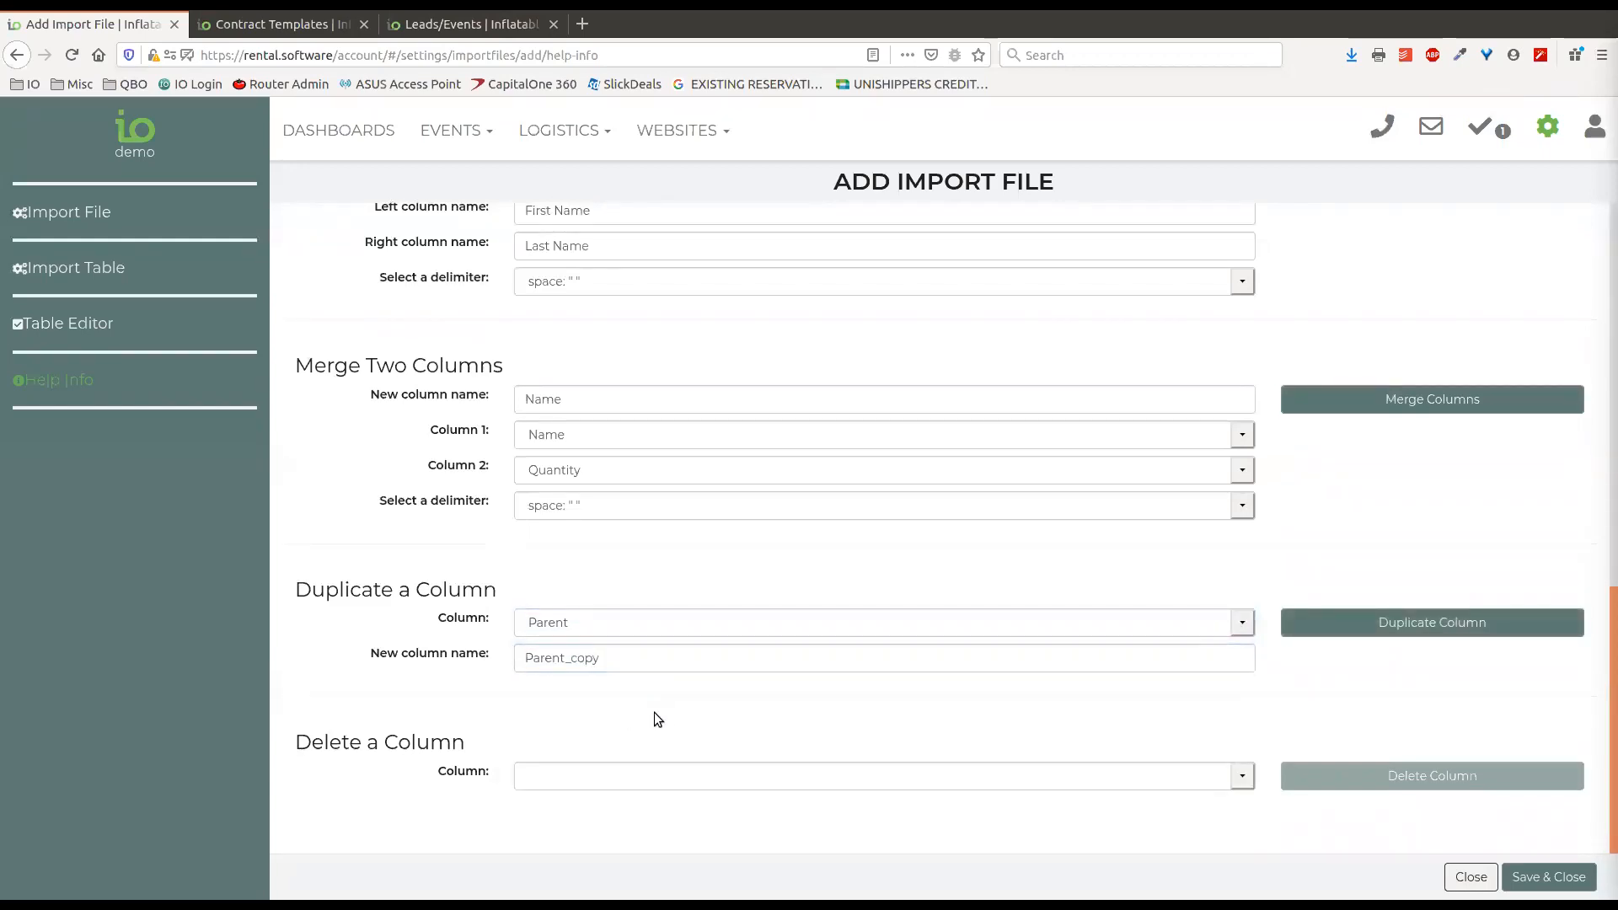
Delete the Consumable column from the import table.
{"action": "scroll", "coordinate": [697, 665], "scroll_direction": "up", "scroll_amount": 2}
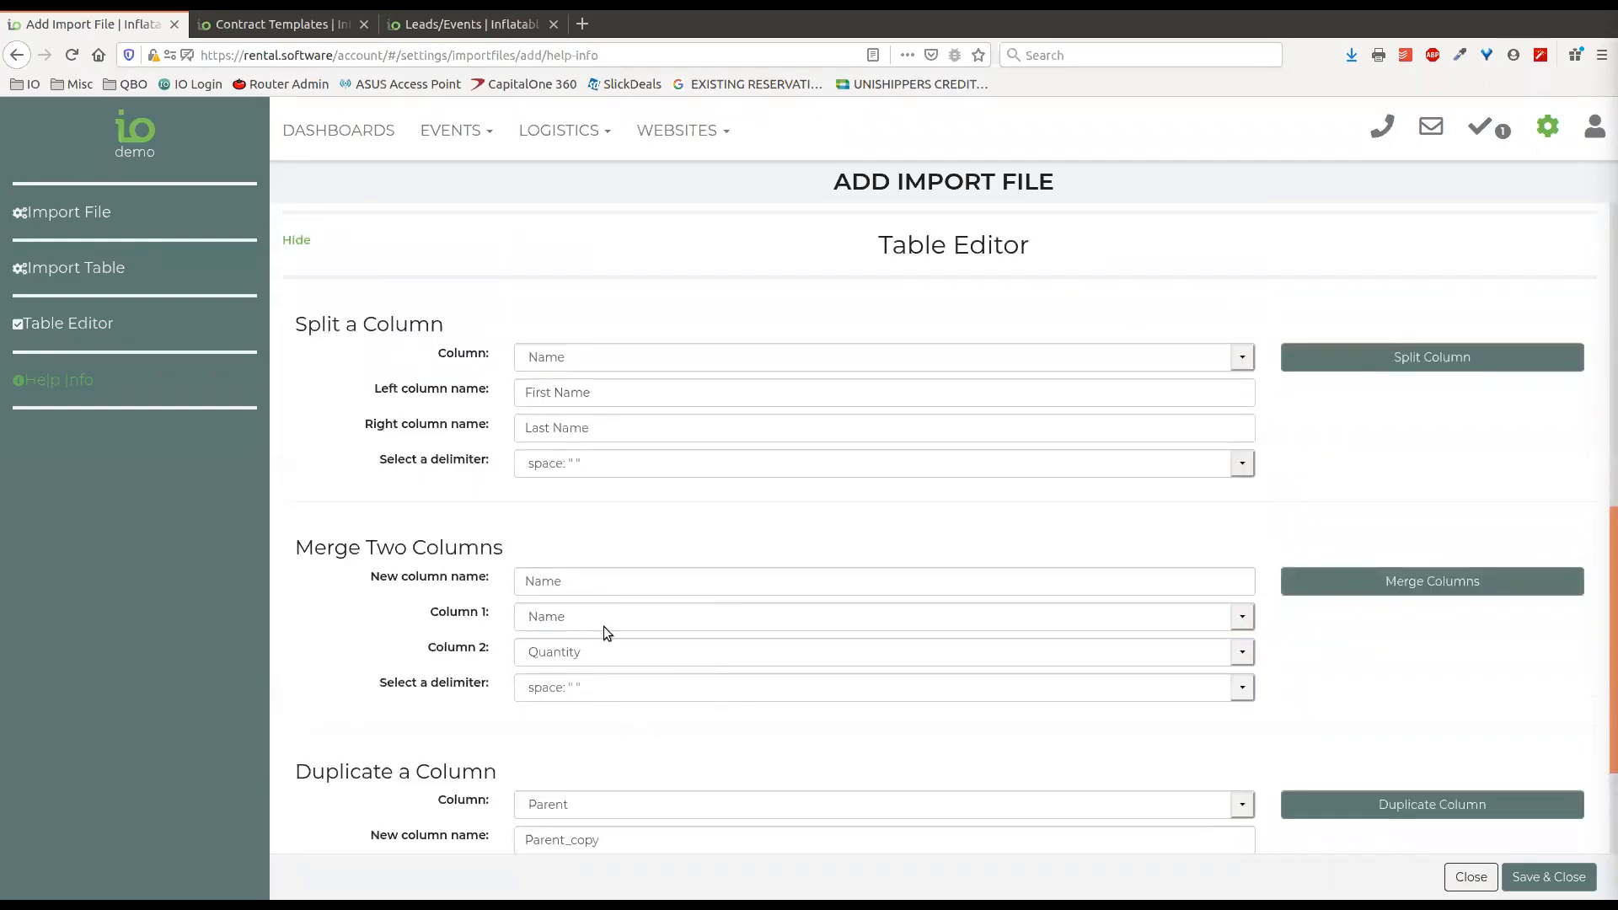
{"action": "scroll", "coordinate": [541, 524], "scroll_direction": "down", "scroll_amount": 2}
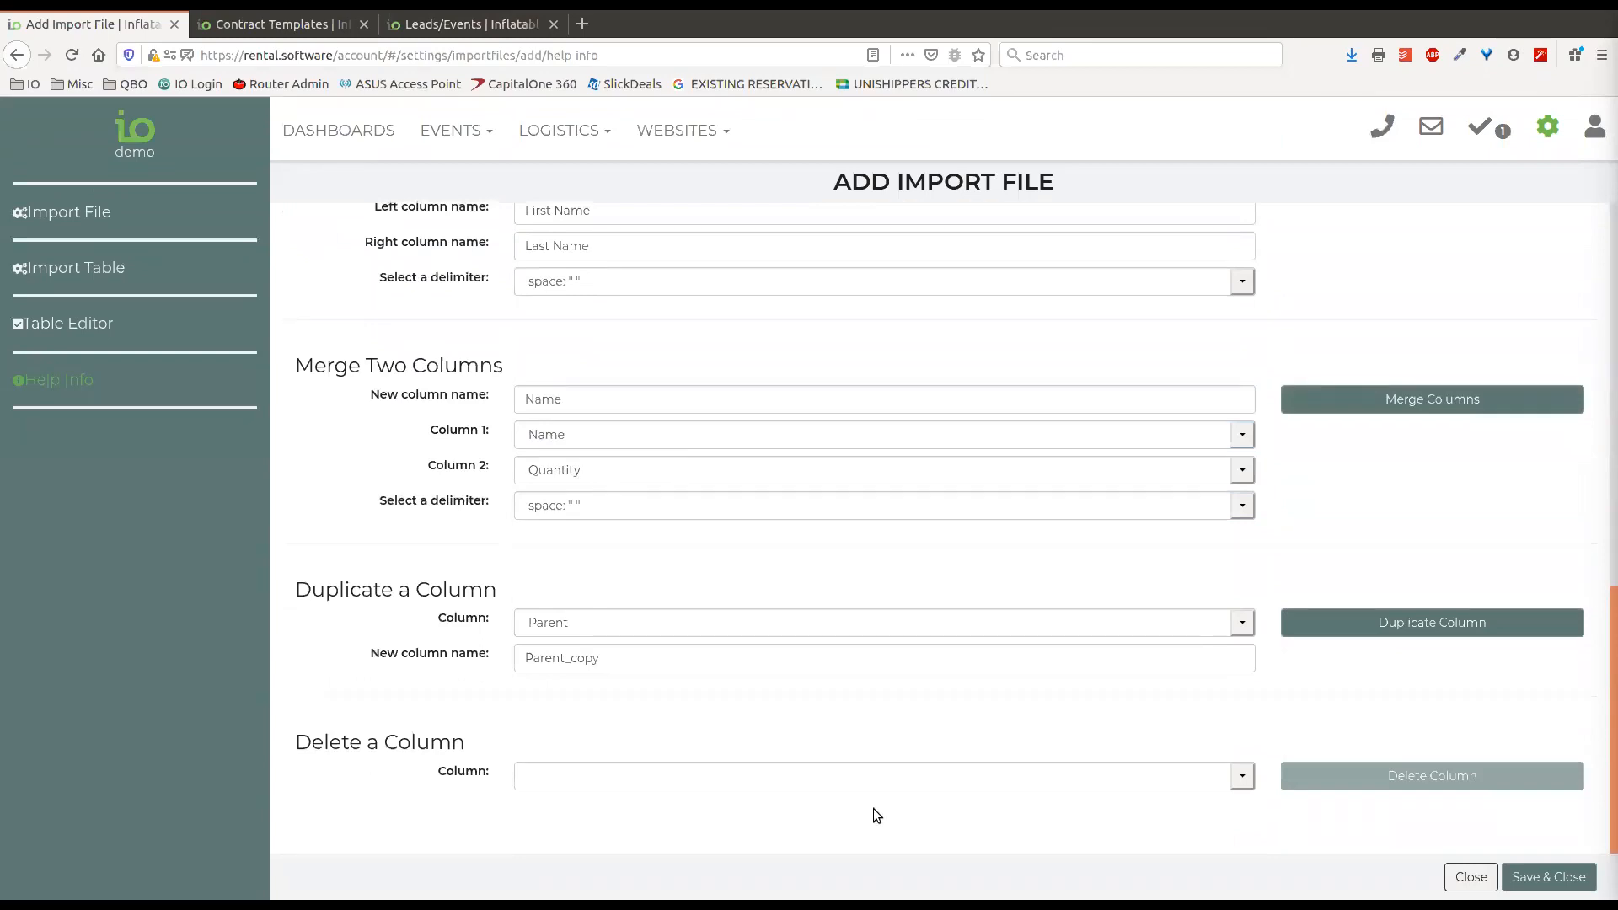
{"action": "left_click", "coordinate": [847, 773]}
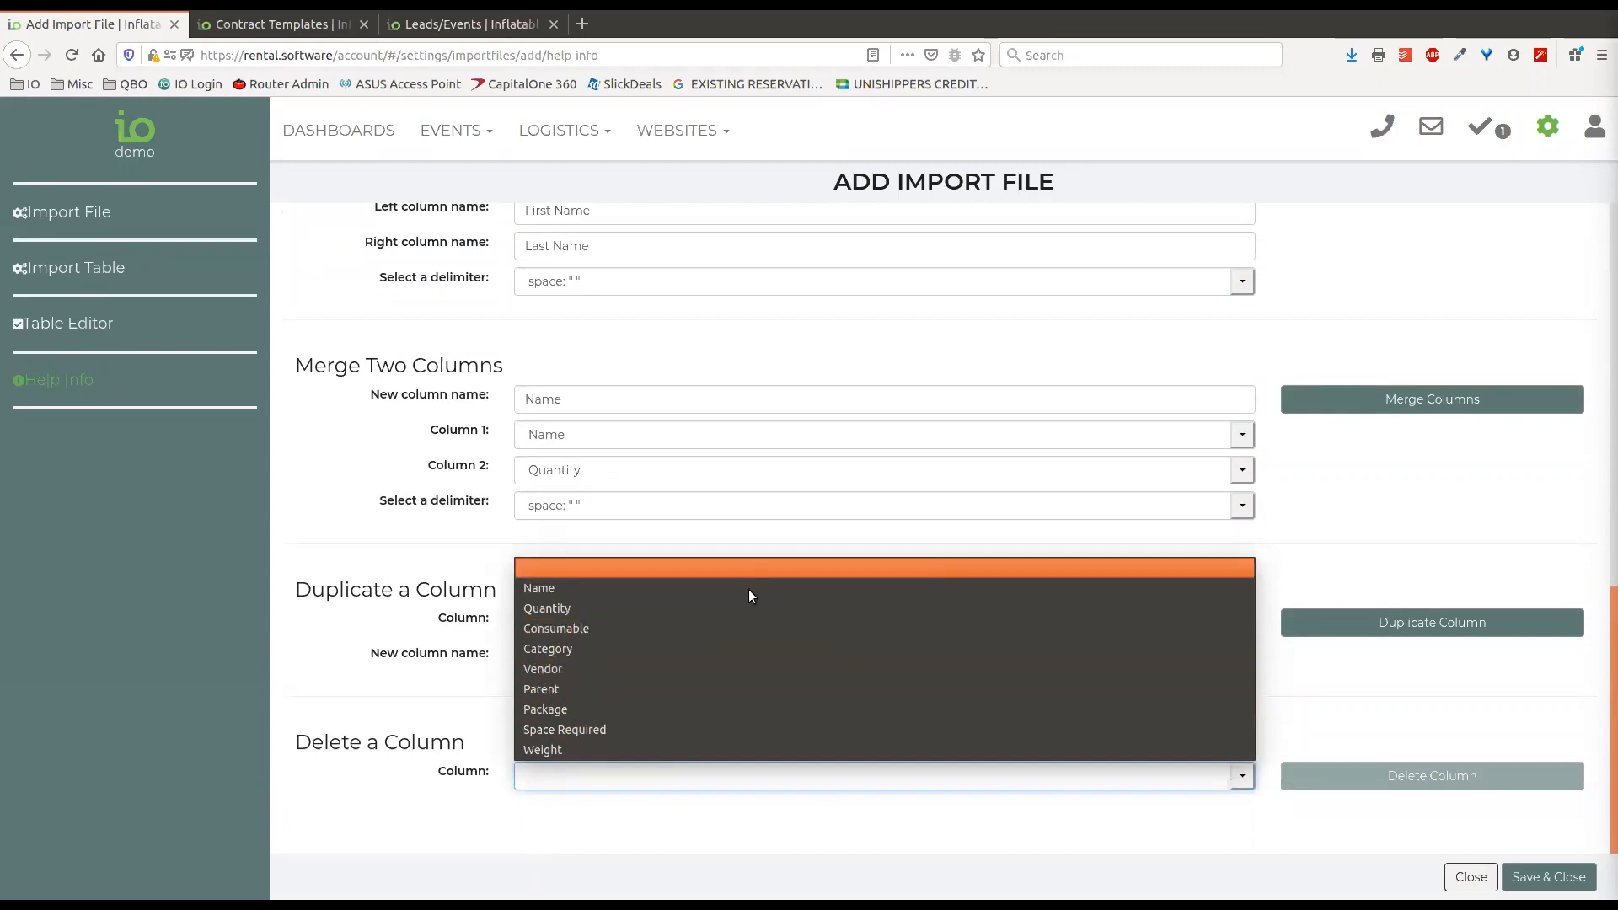
{"action": "left_click", "coordinate": [615, 628]}
{"action": "scroll", "coordinate": [1345, 520], "scroll_direction": "up", "scroll_amount": 4}
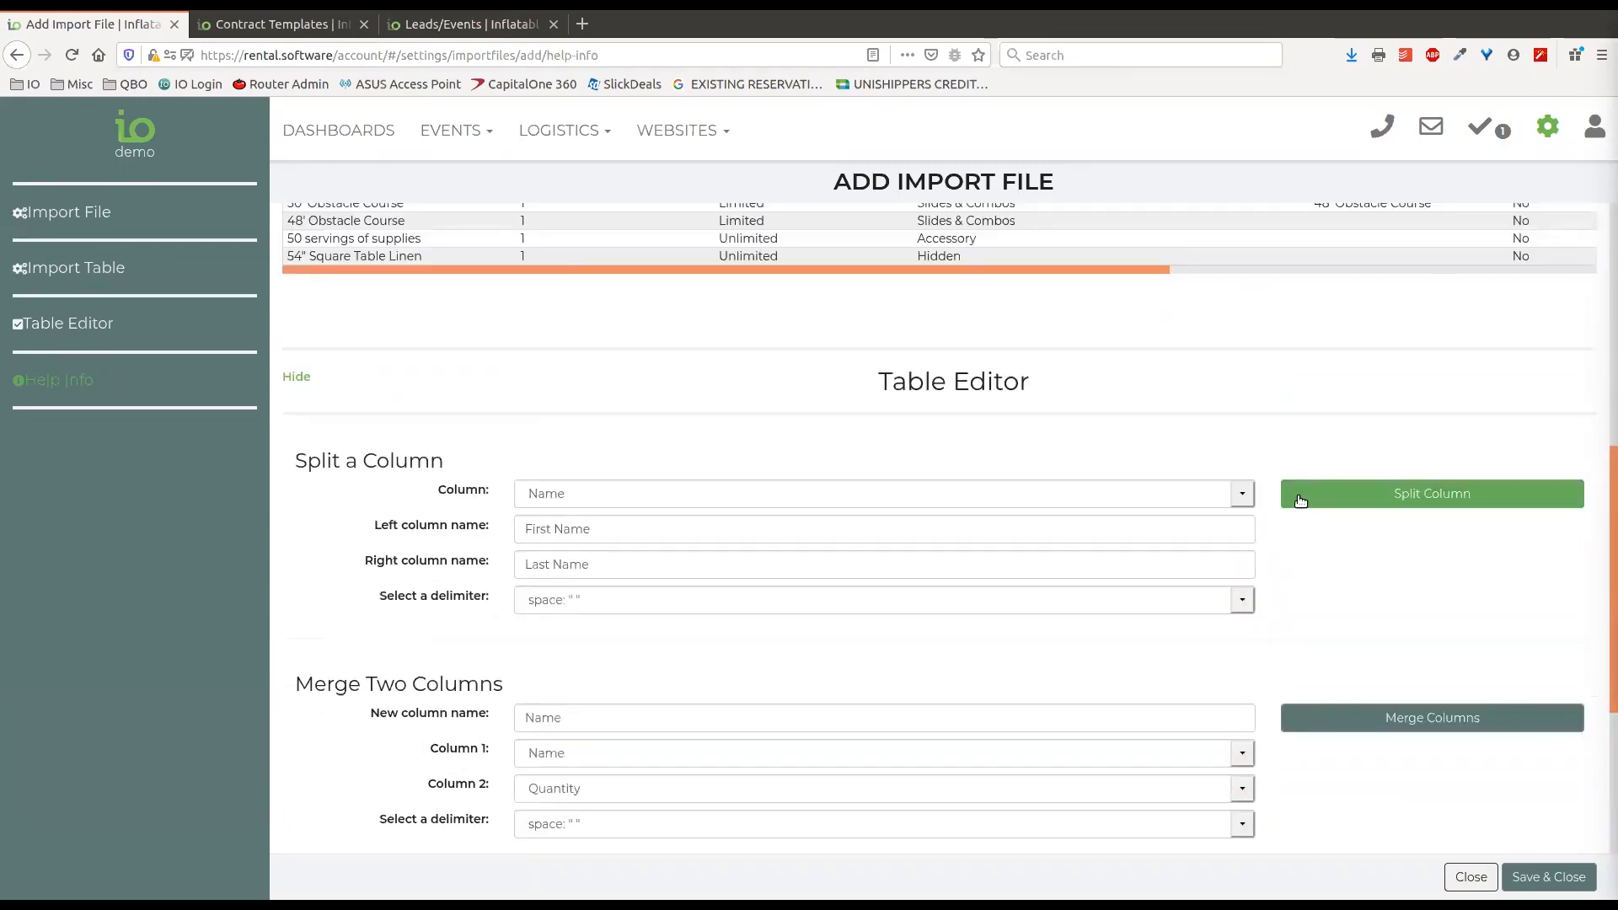
{"action": "scroll", "coordinate": [1300, 501], "scroll_direction": "up", "scroll_amount": 3}
{"action": "scroll", "coordinate": [1069, 708], "scroll_direction": "down", "scroll_amount": 3}
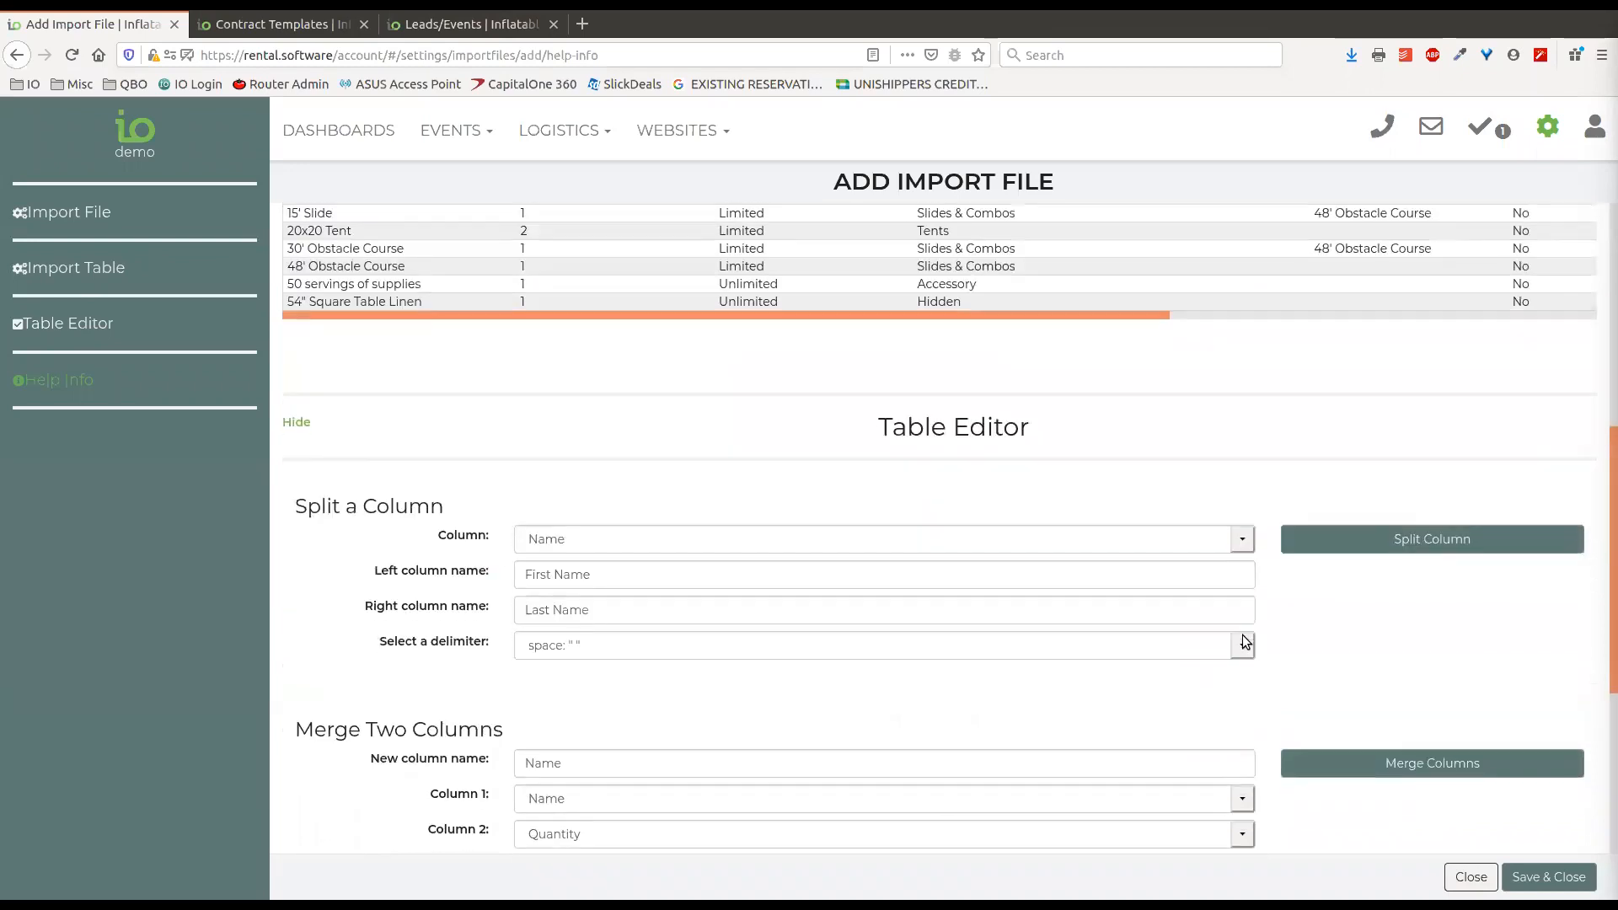
{"action": "scroll", "coordinate": [1247, 643], "scroll_direction": "down", "scroll_amount": 4}
{"action": "left_click", "coordinate": [1358, 782]}
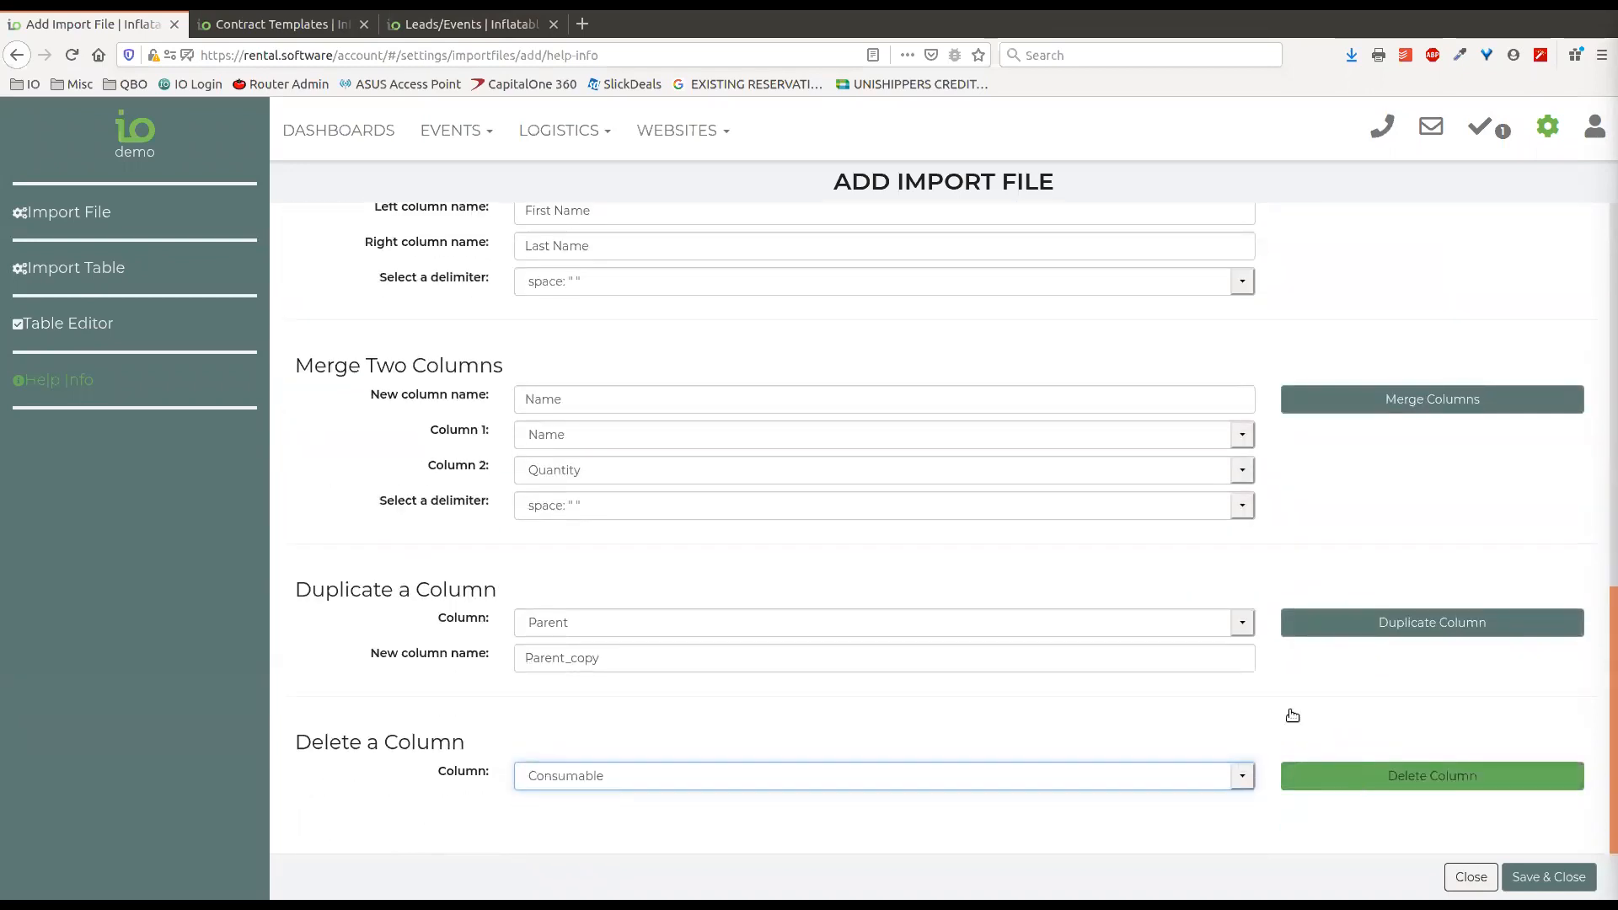
Review the updated import table and check the field choices for the Vendor column, leaving it unmapped.
{"action": "scroll", "coordinate": [1264, 594], "scroll_direction": "up", "scroll_amount": 7}
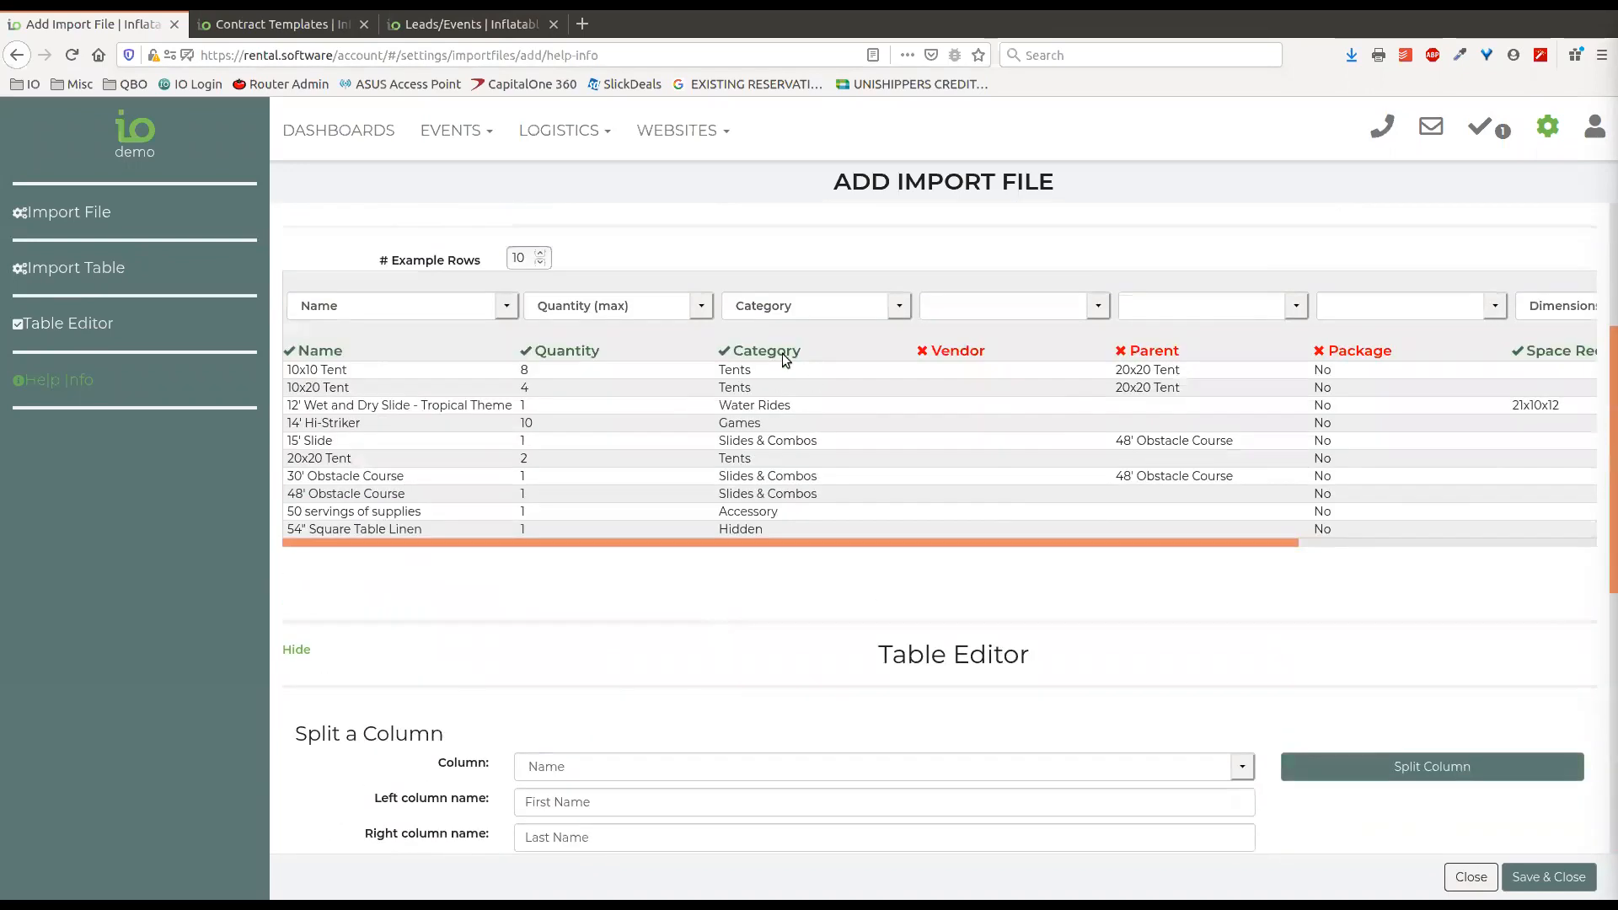
{"action": "scroll", "coordinate": [883, 670], "scroll_direction": "up", "scroll_amount": 2}
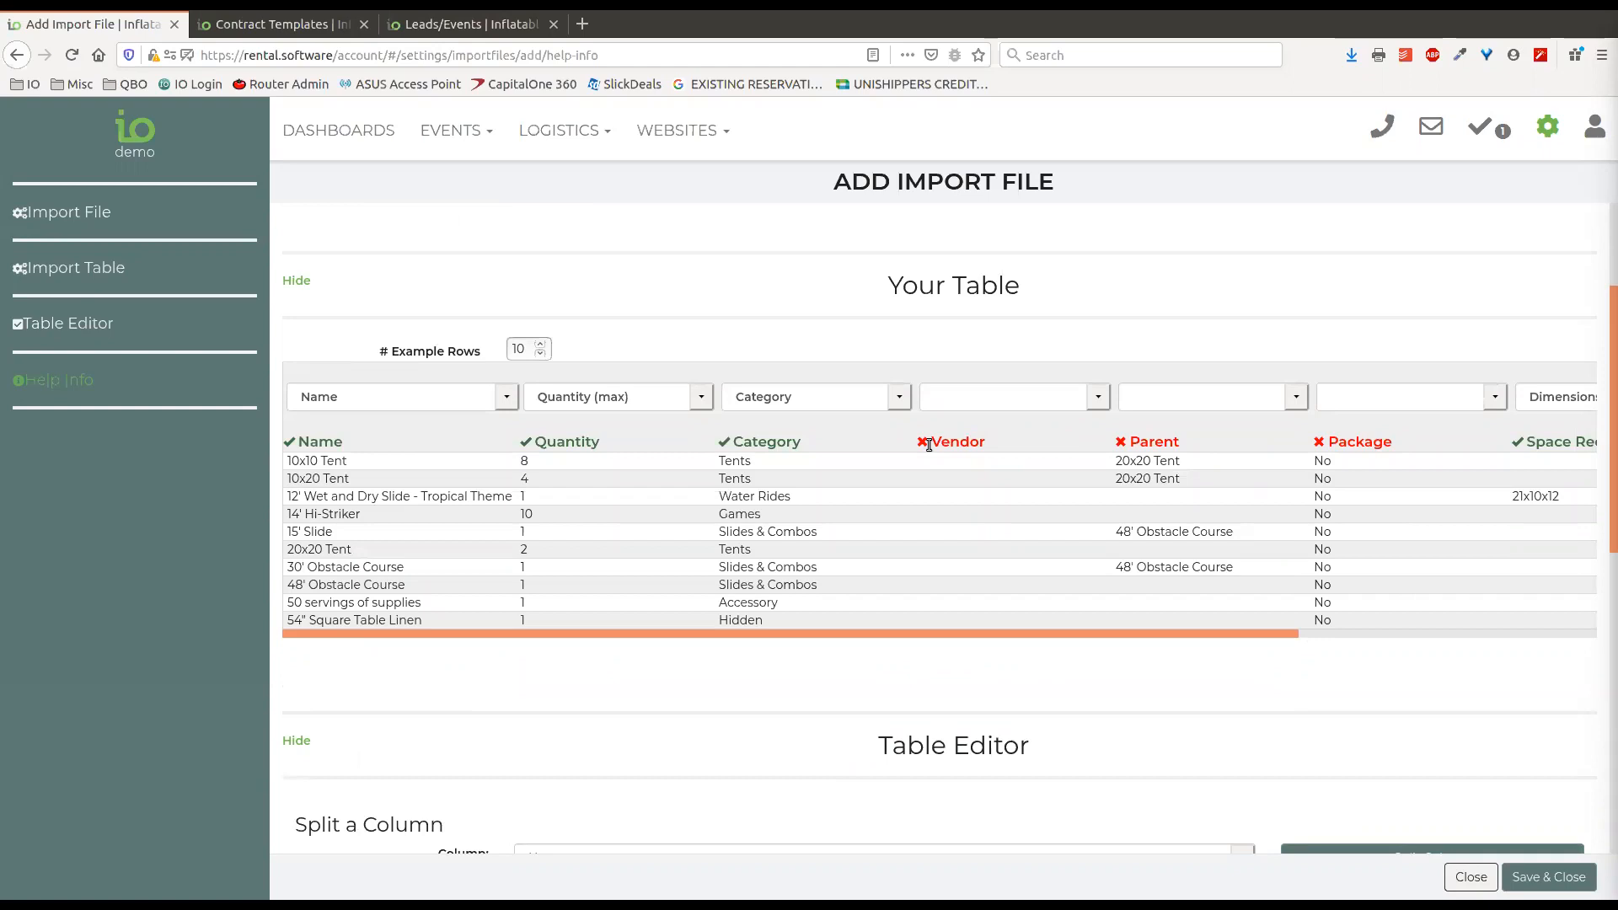
{"action": "left_click", "coordinate": [1095, 397]}
{"action": "left_click", "coordinate": [1028, 403]}
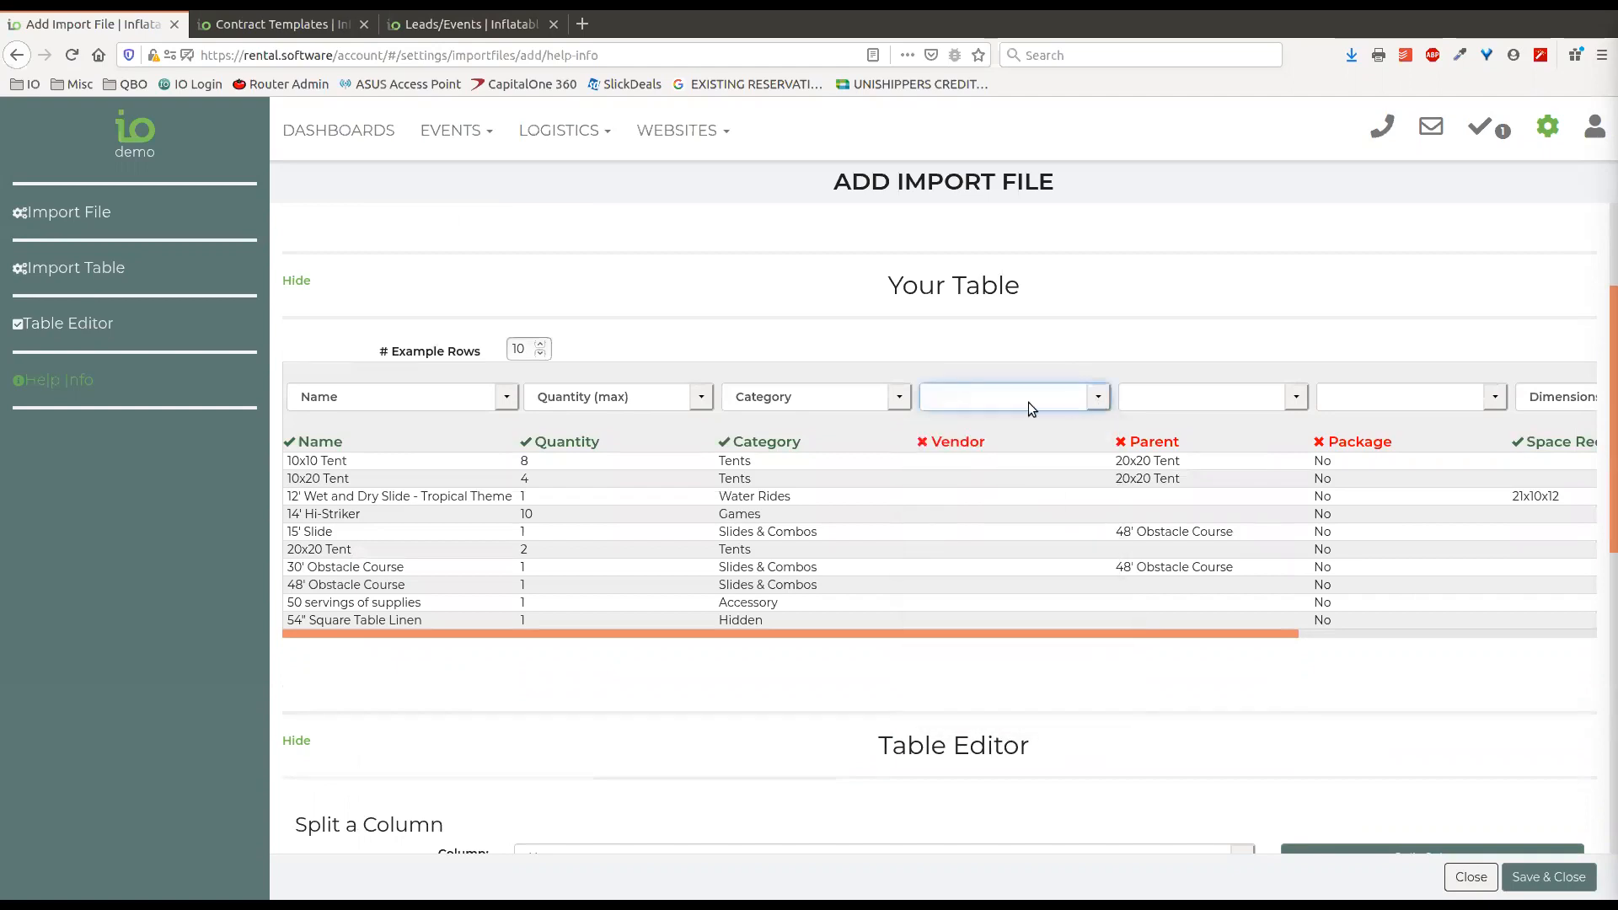
Look over the import file details and mapped columns once more, and close the import without saving it.
{"action": "left_click_drag", "start_coordinate": [1167, 631], "coordinate": [509, 650]}
{"action": "scroll", "coordinate": [1306, 302], "scroll_direction": "up", "scroll_amount": 3}
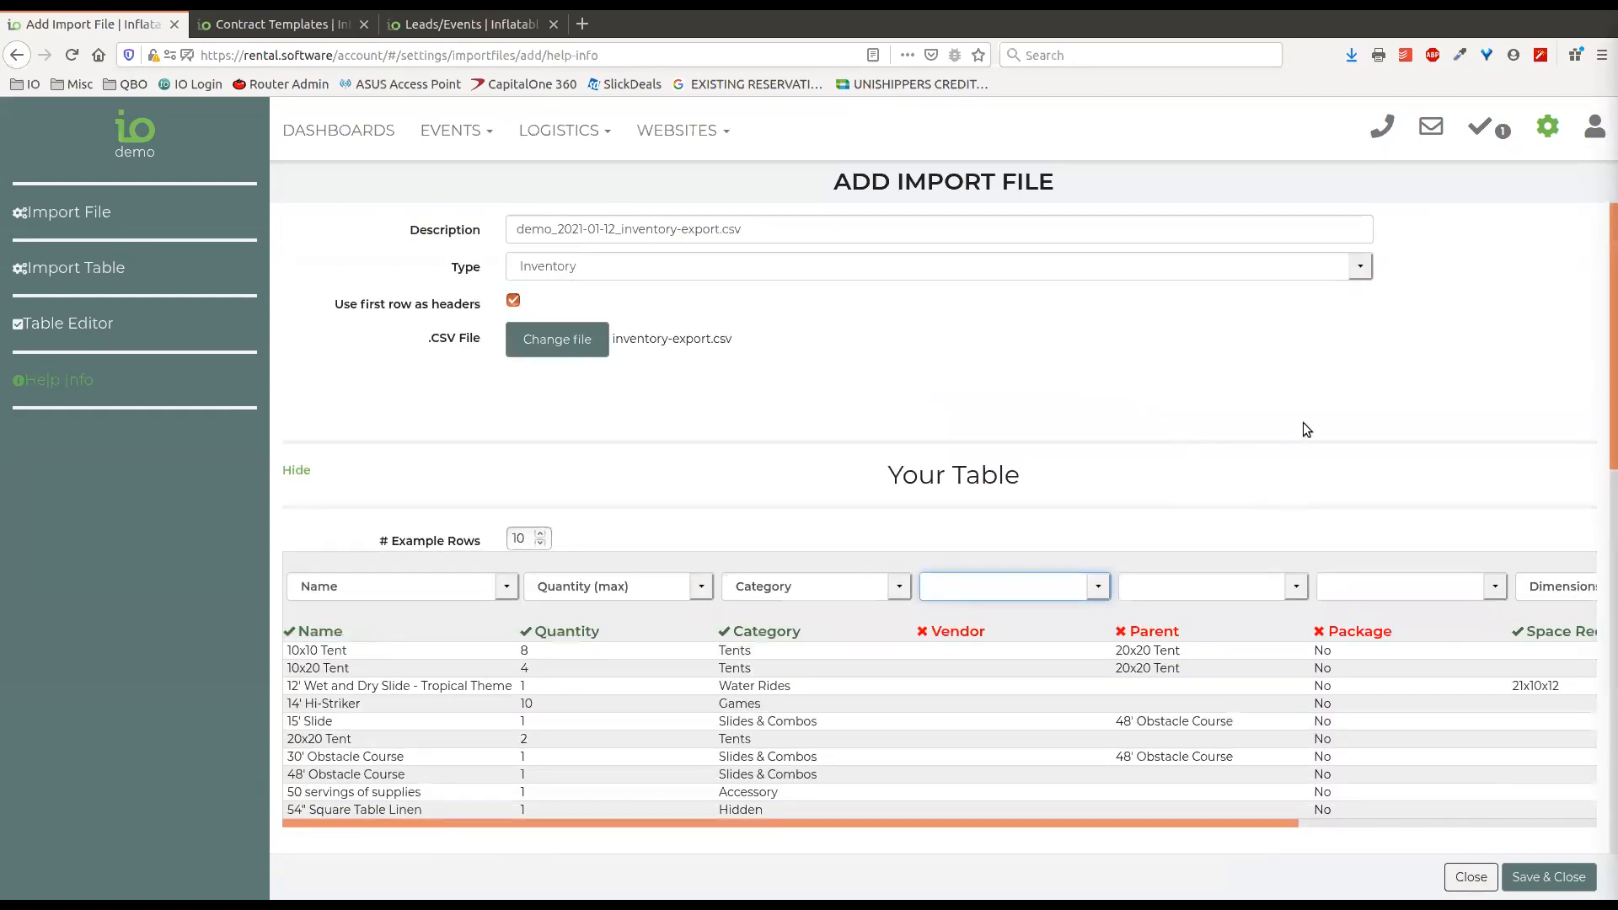
{"action": "scroll", "coordinate": [1348, 590], "scroll_direction": "down", "scroll_amount": 5}
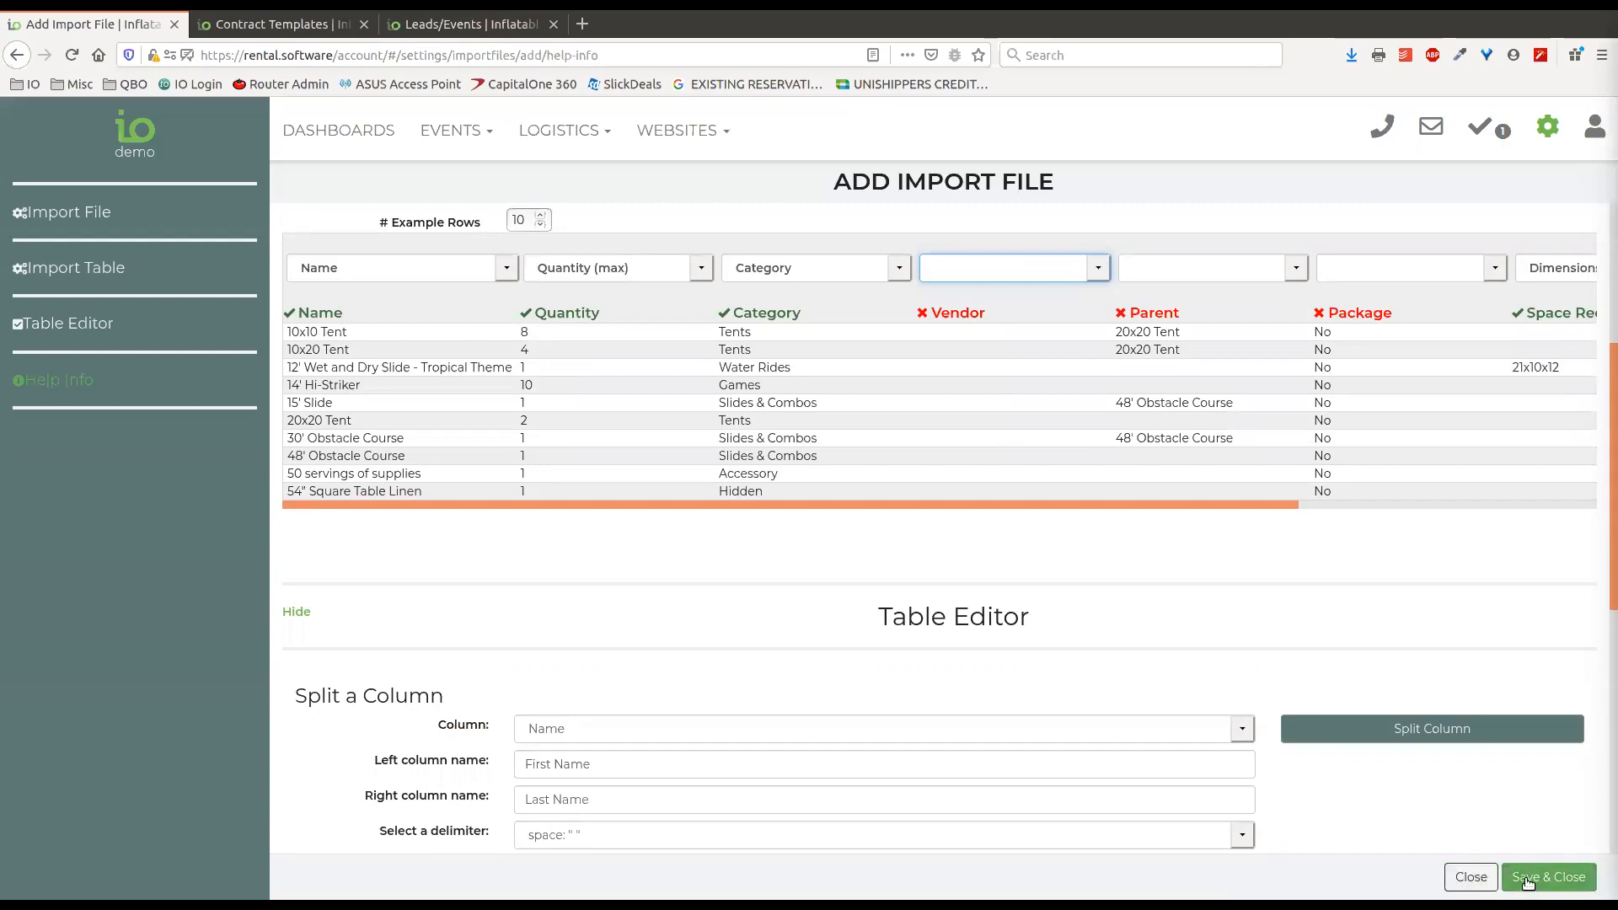
{"action": "left_click", "coordinate": [1475, 879]}
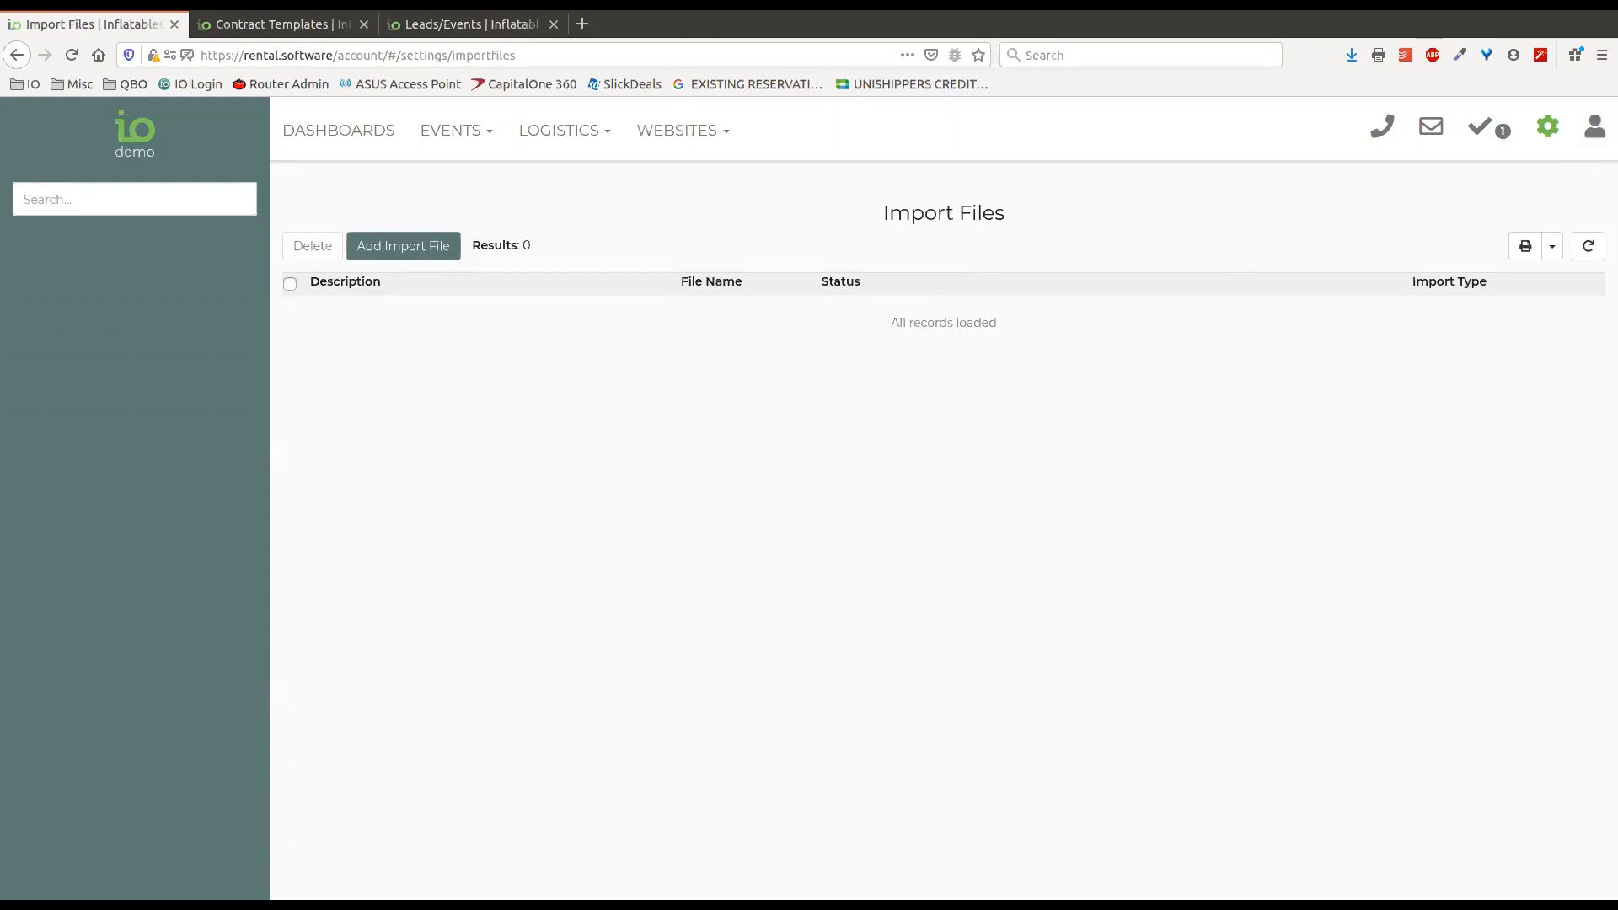
Open the Inventory settings, select the 10x10 Tent and 10x20 Tent items, and clear both selections.
{"action": "left_click", "coordinate": [1549, 134]}
{"action": "left_click", "coordinate": [1248, 361]}
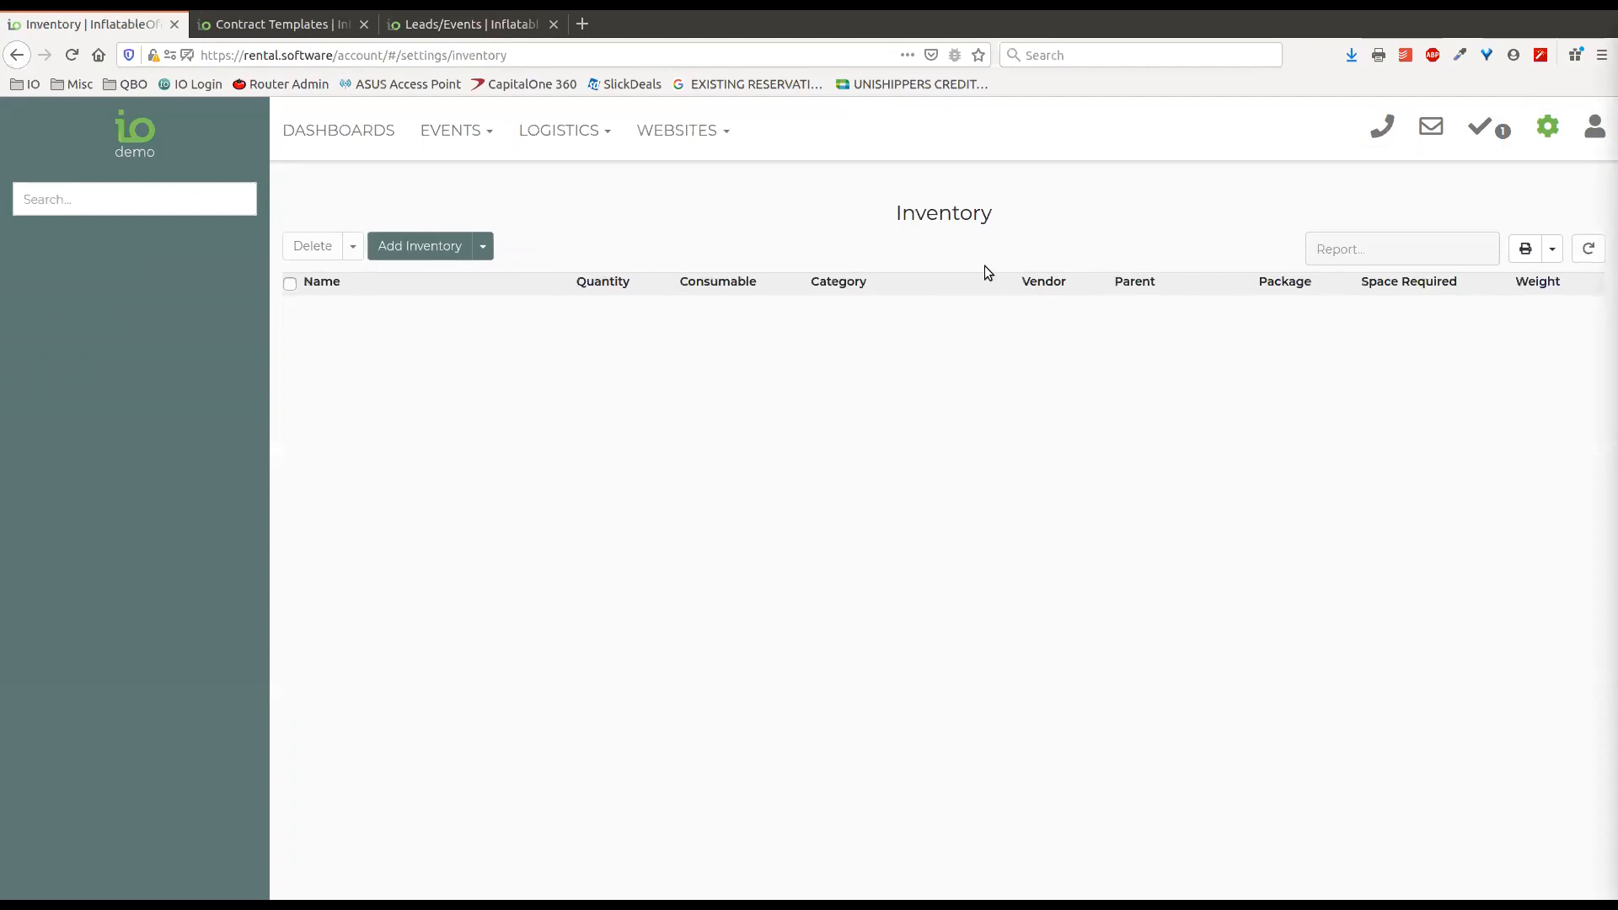
{"action": "left_click", "coordinate": [289, 324]}
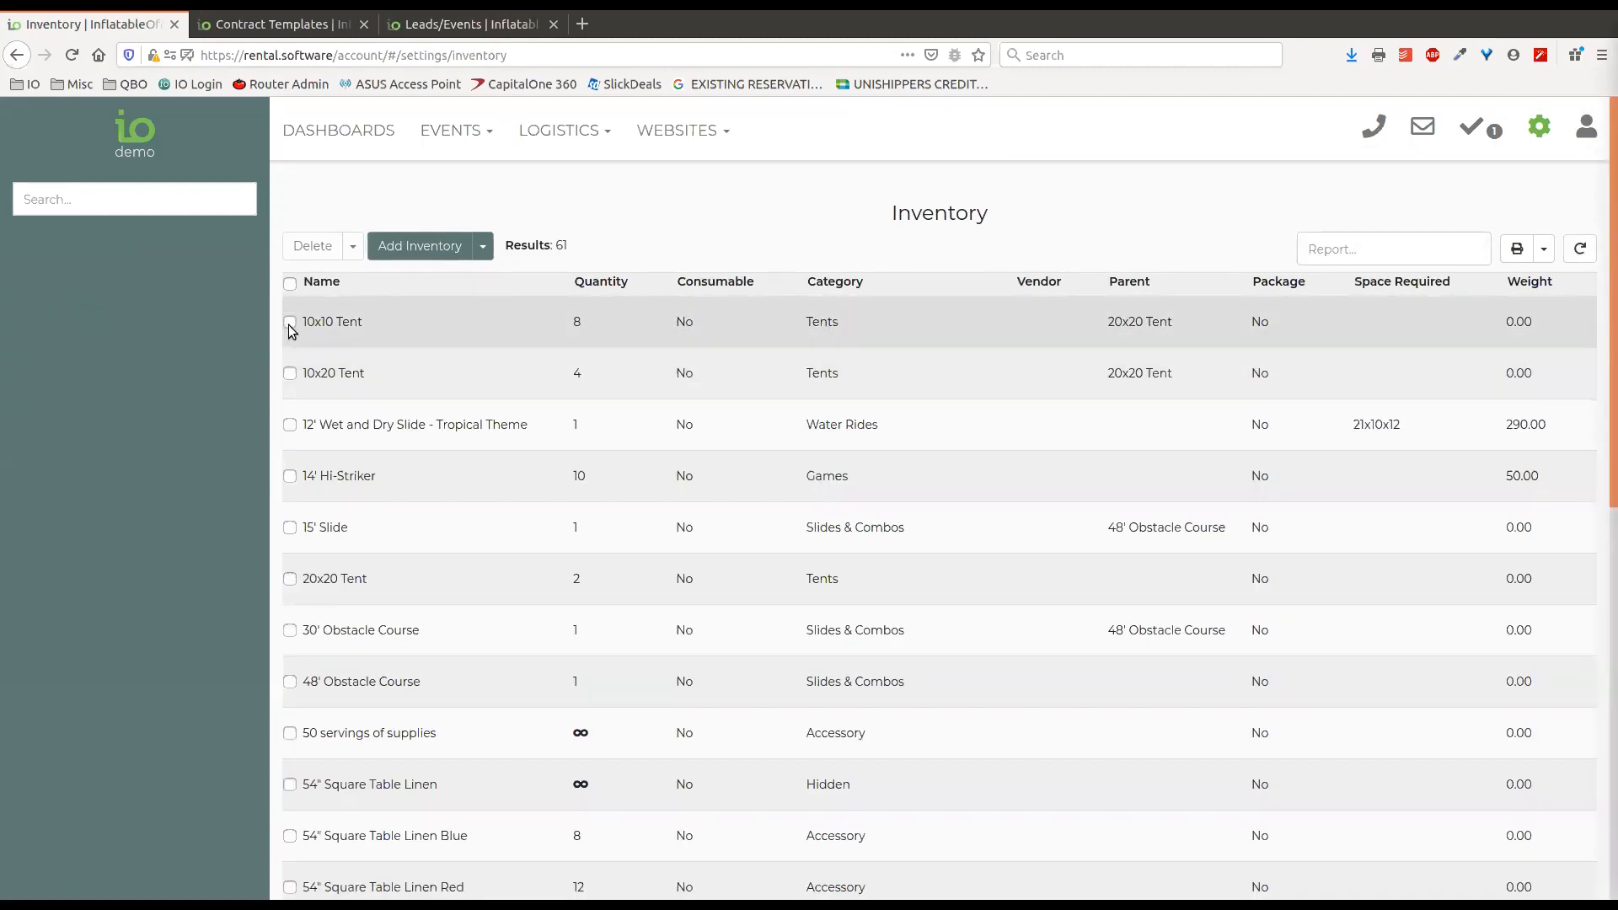
{"action": "left_click", "coordinate": [290, 373]}
{"action": "left_click", "coordinate": [289, 324]}
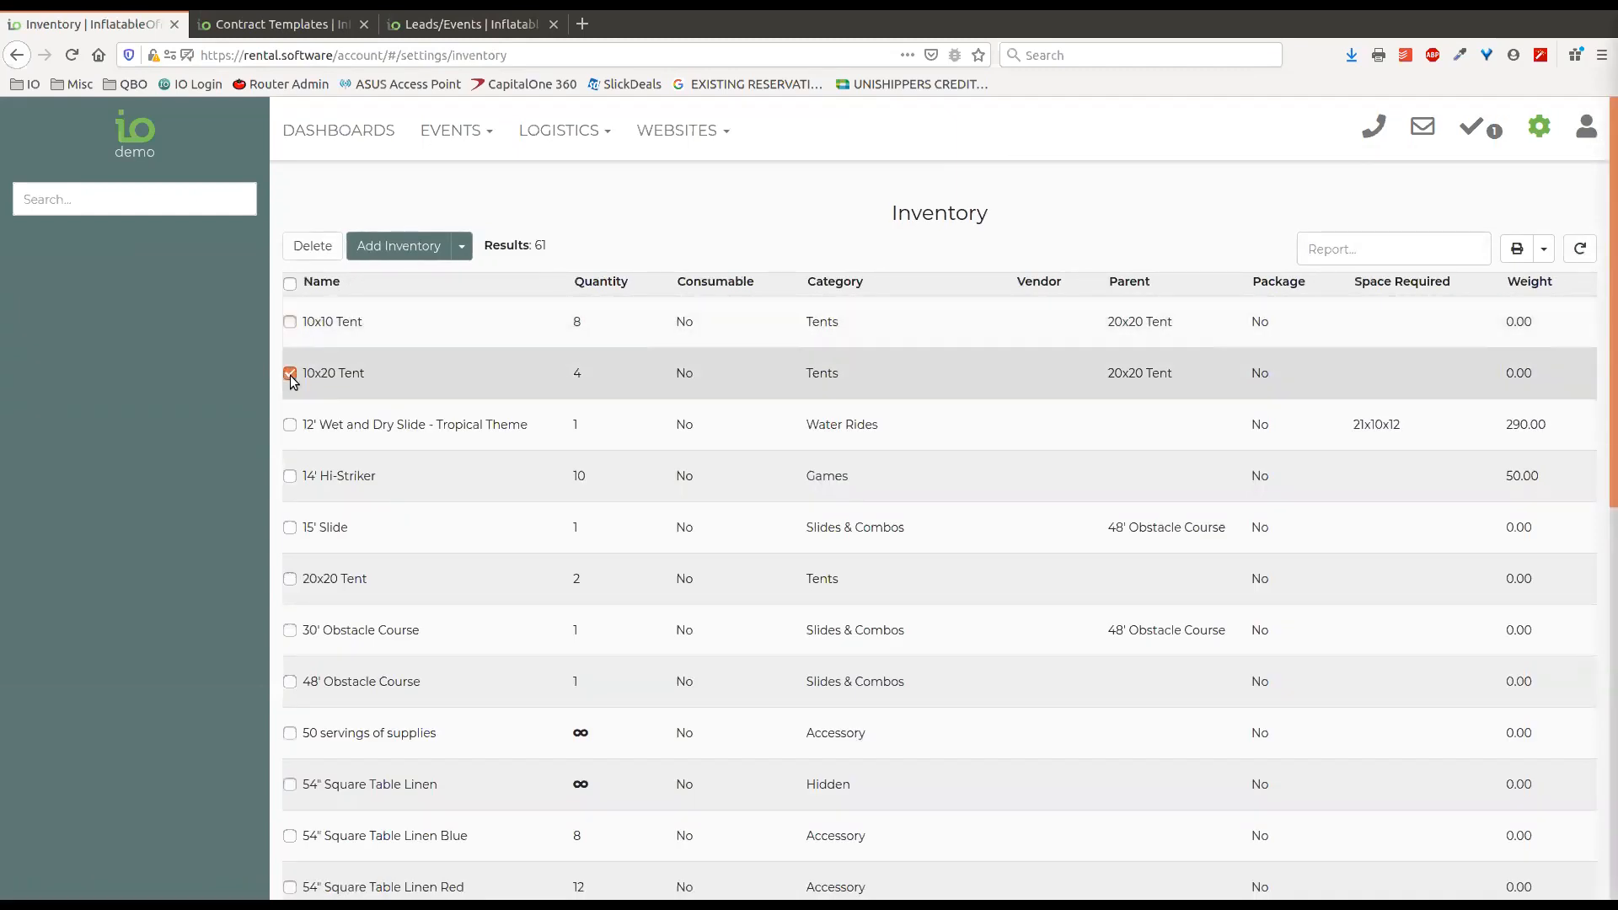
{"action": "left_click", "coordinate": [290, 373]}
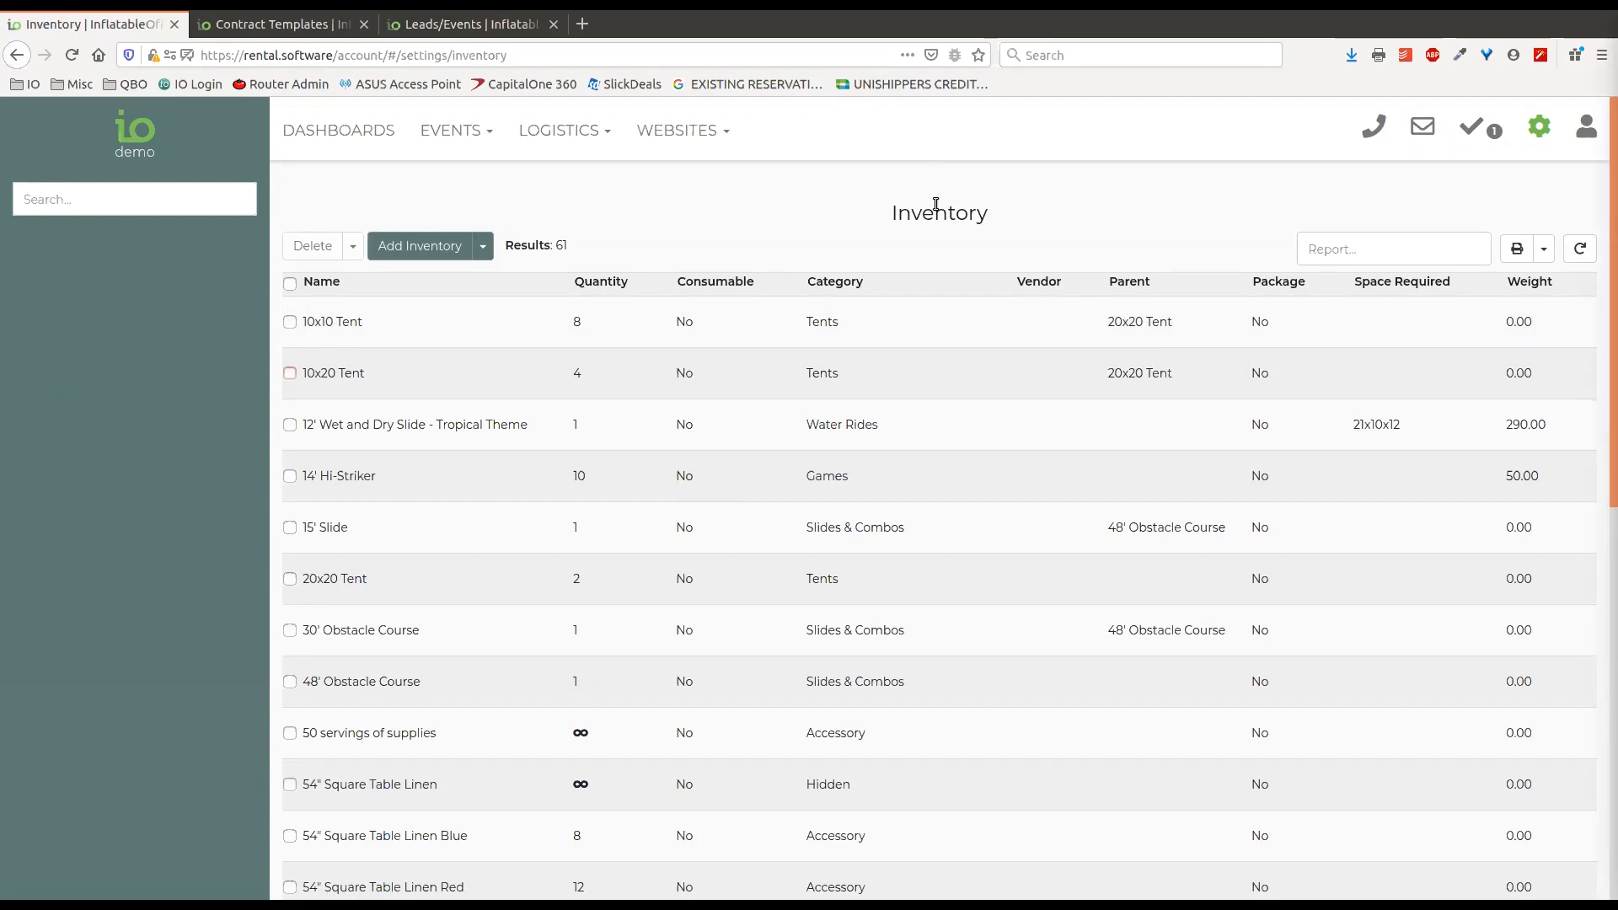
Open the Leads/Events list, show and hide its advanced search filters, and view the calendar for the Event Date range.
{"action": "left_click", "coordinate": [476, 133]}
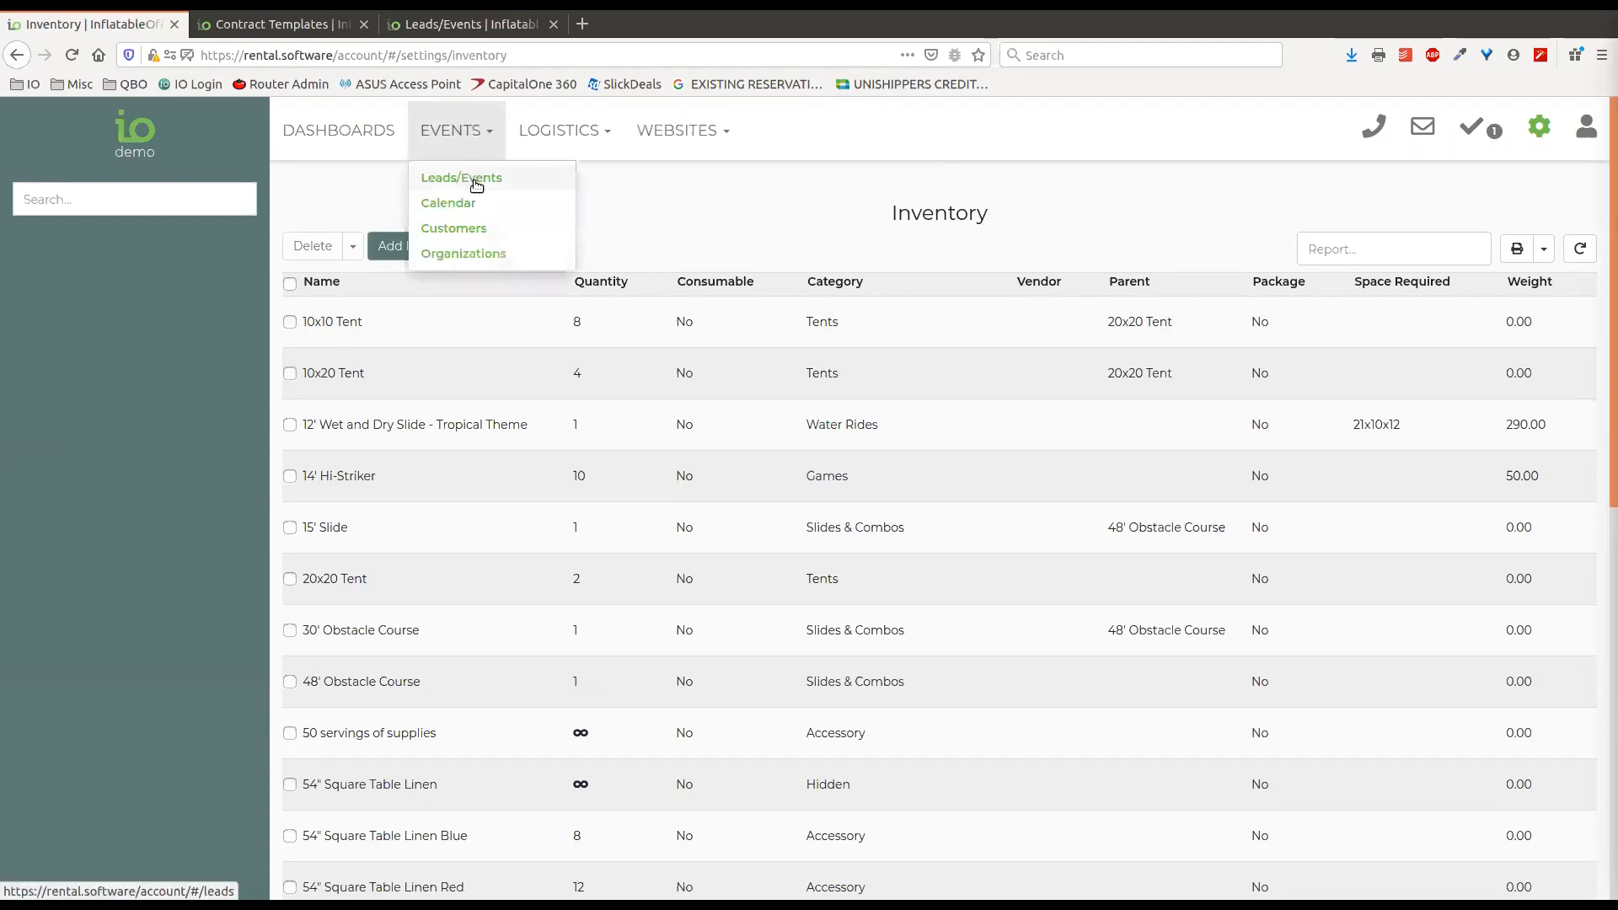
{"action": "left_click", "coordinate": [473, 178]}
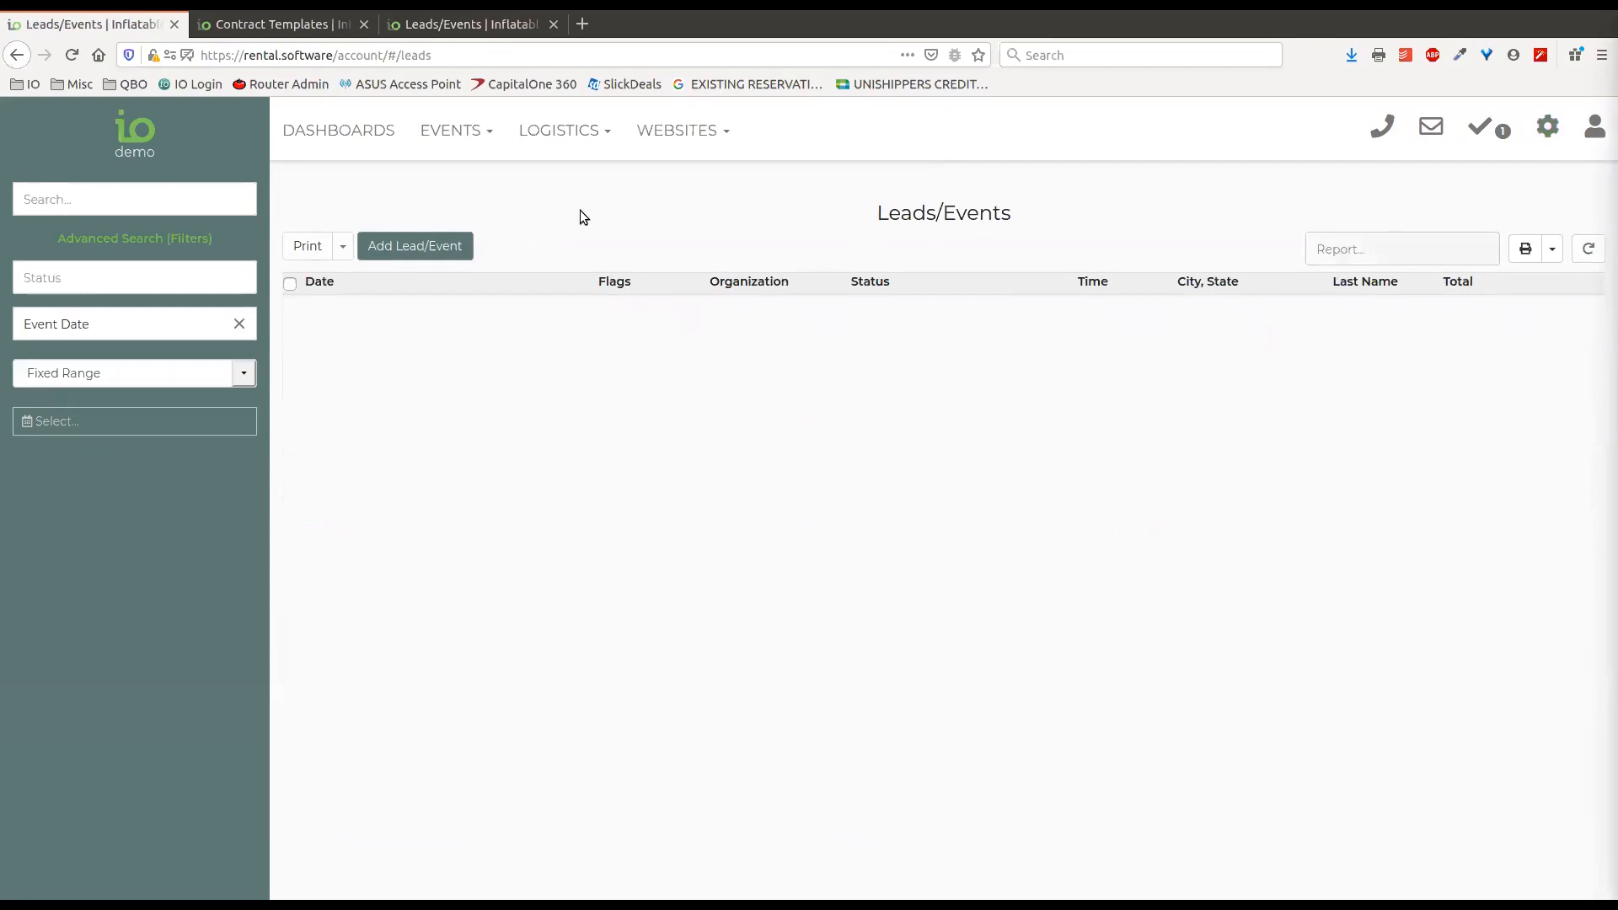
{"action": "left_click", "coordinate": [173, 238]}
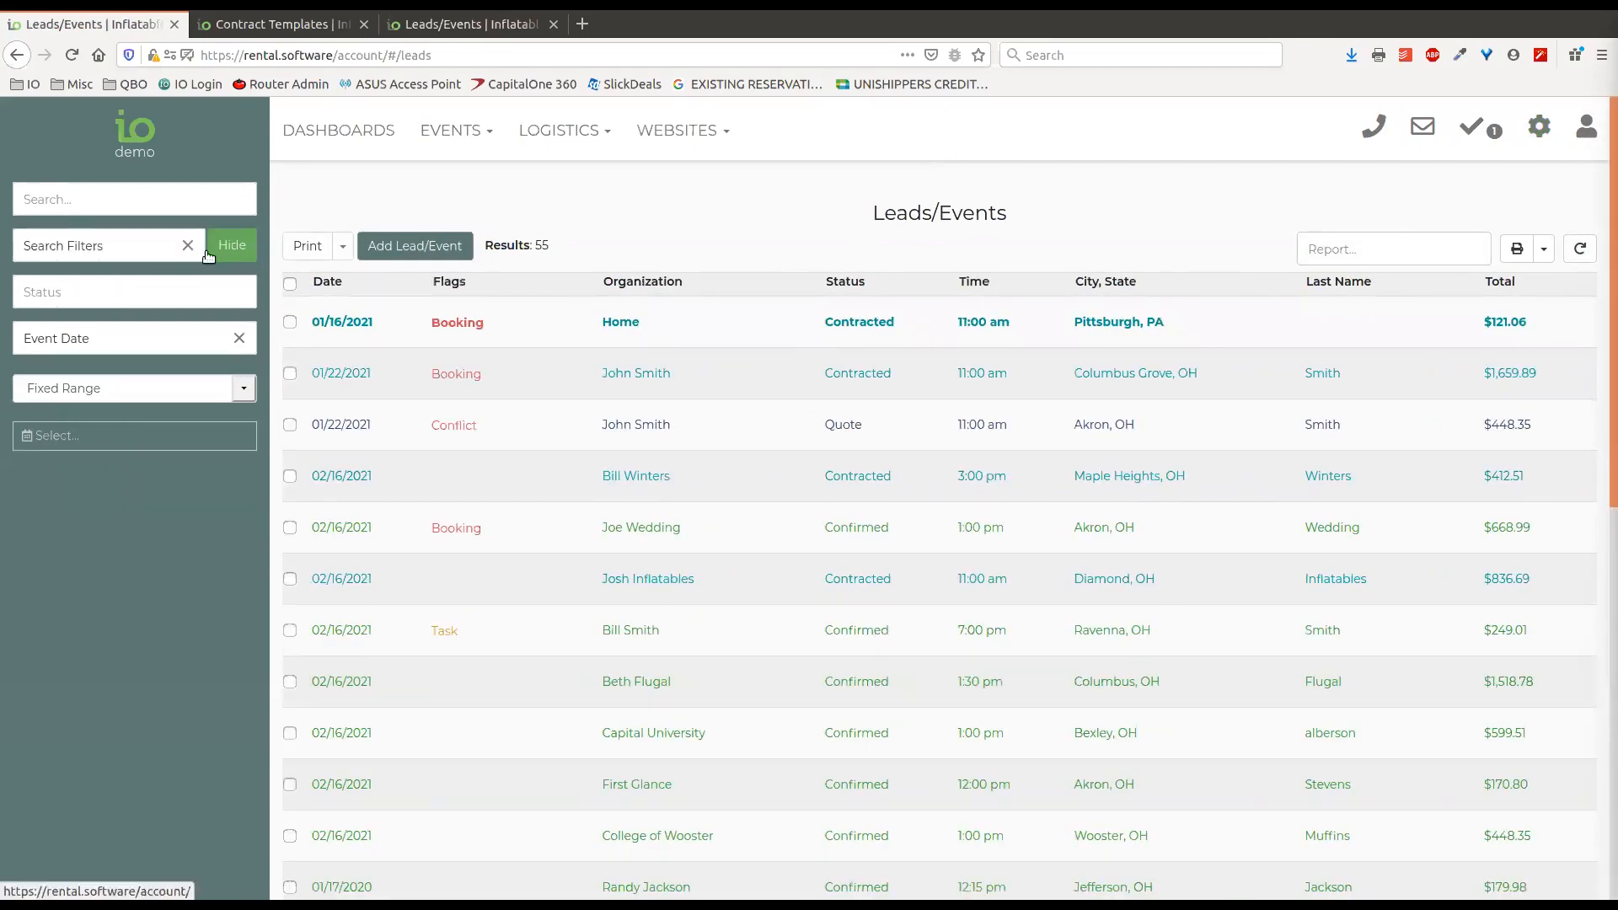
{"action": "left_click", "coordinate": [222, 250]}
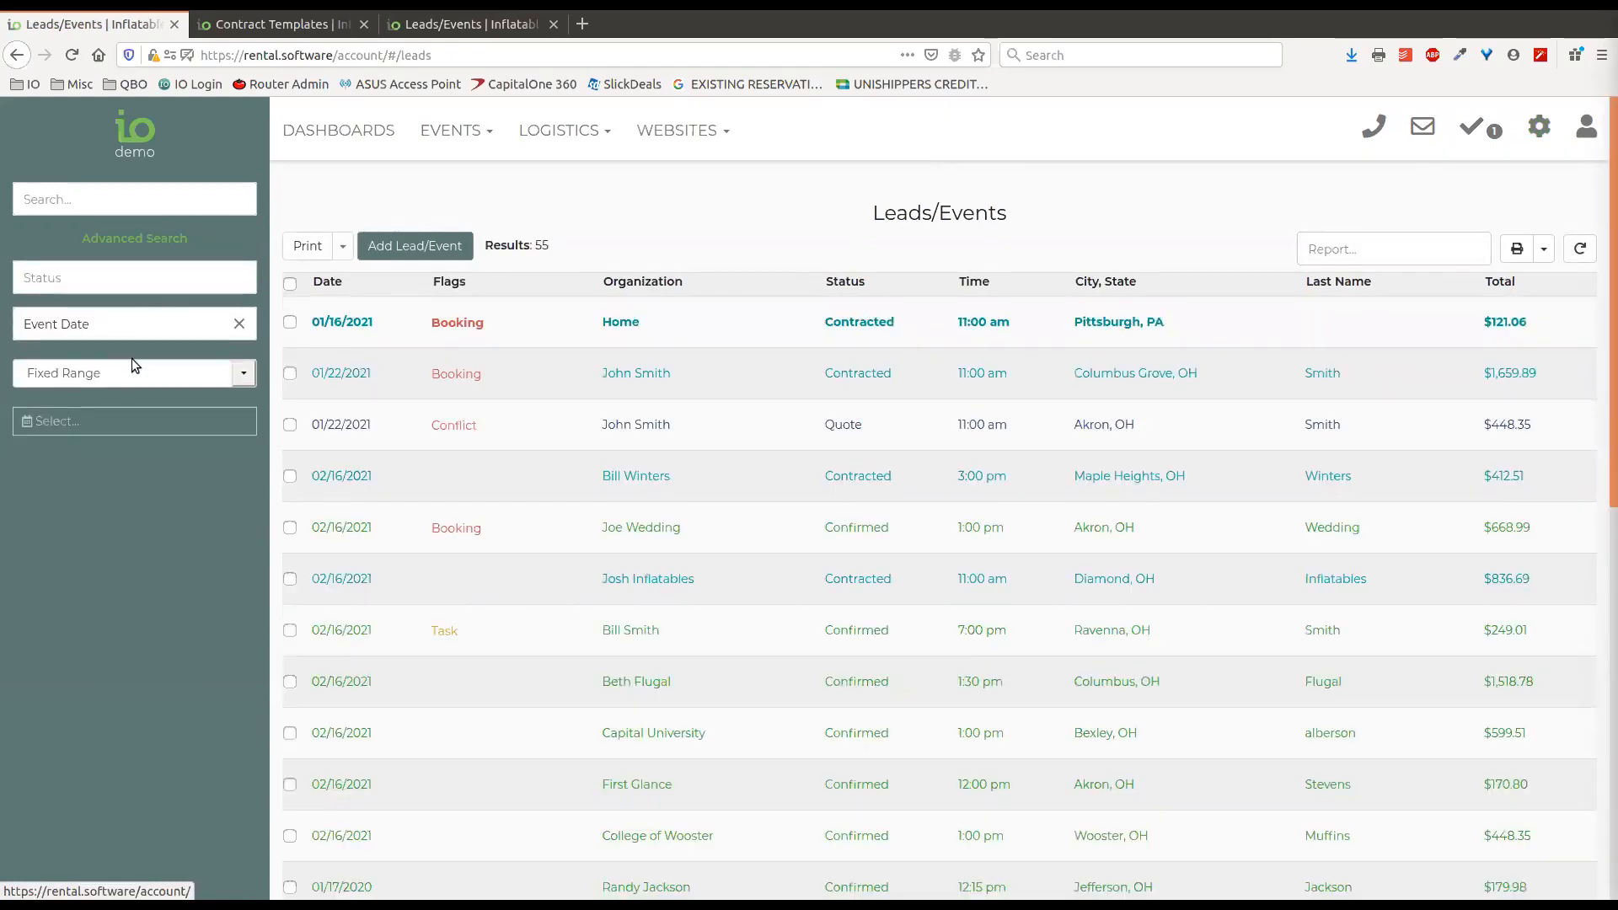
{"action": "left_click", "coordinate": [65, 427]}
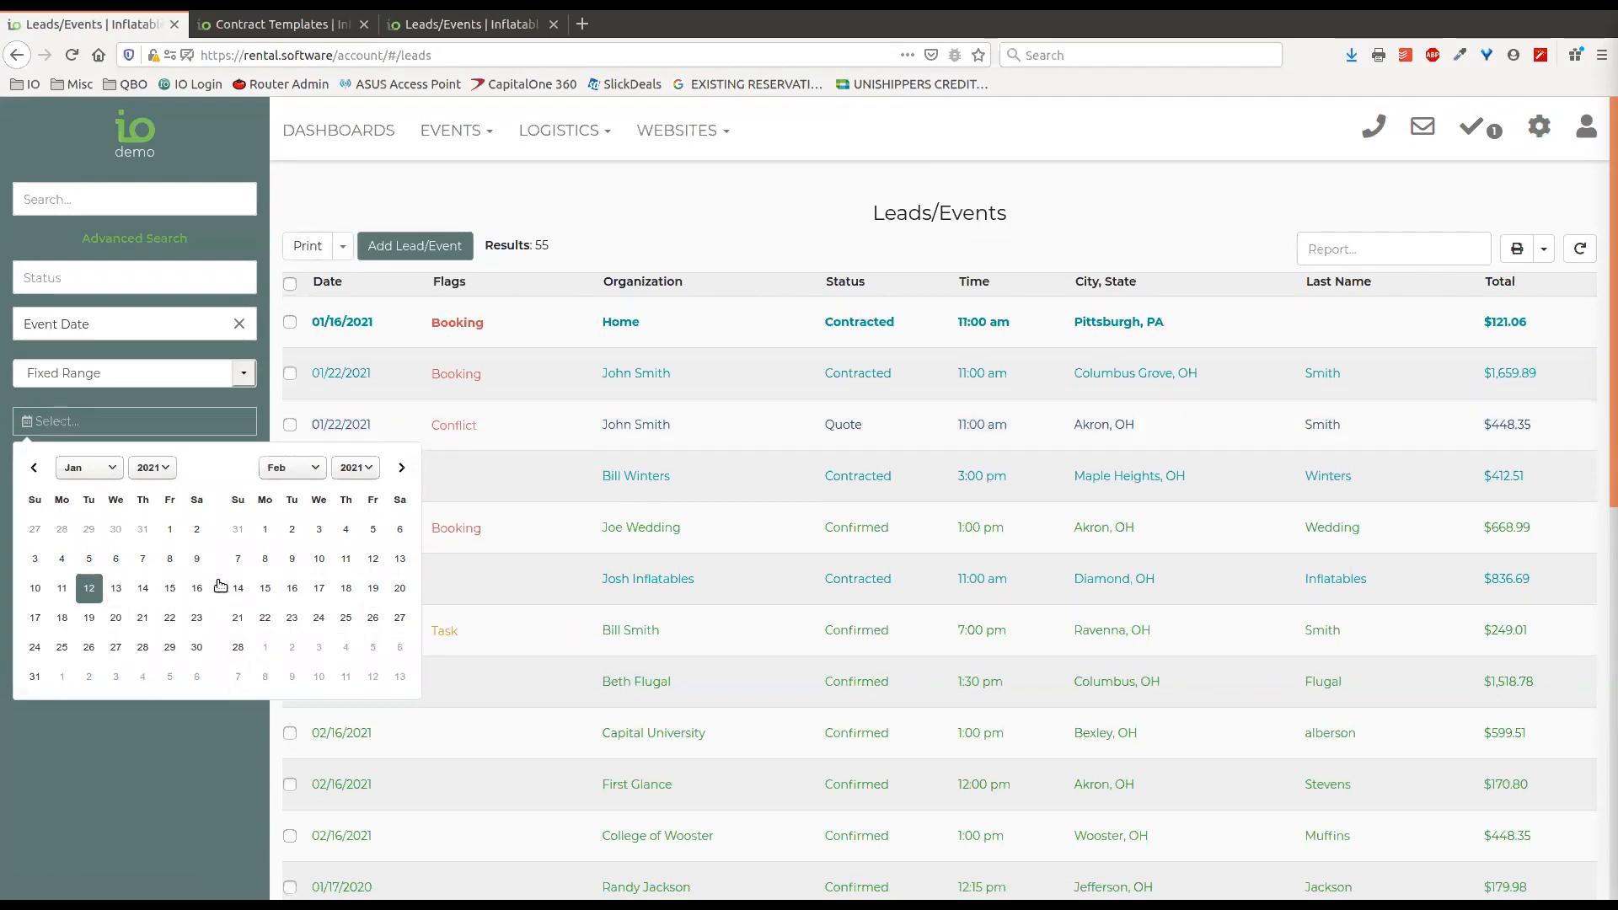
{"action": "left_click", "coordinate": [706, 205]}
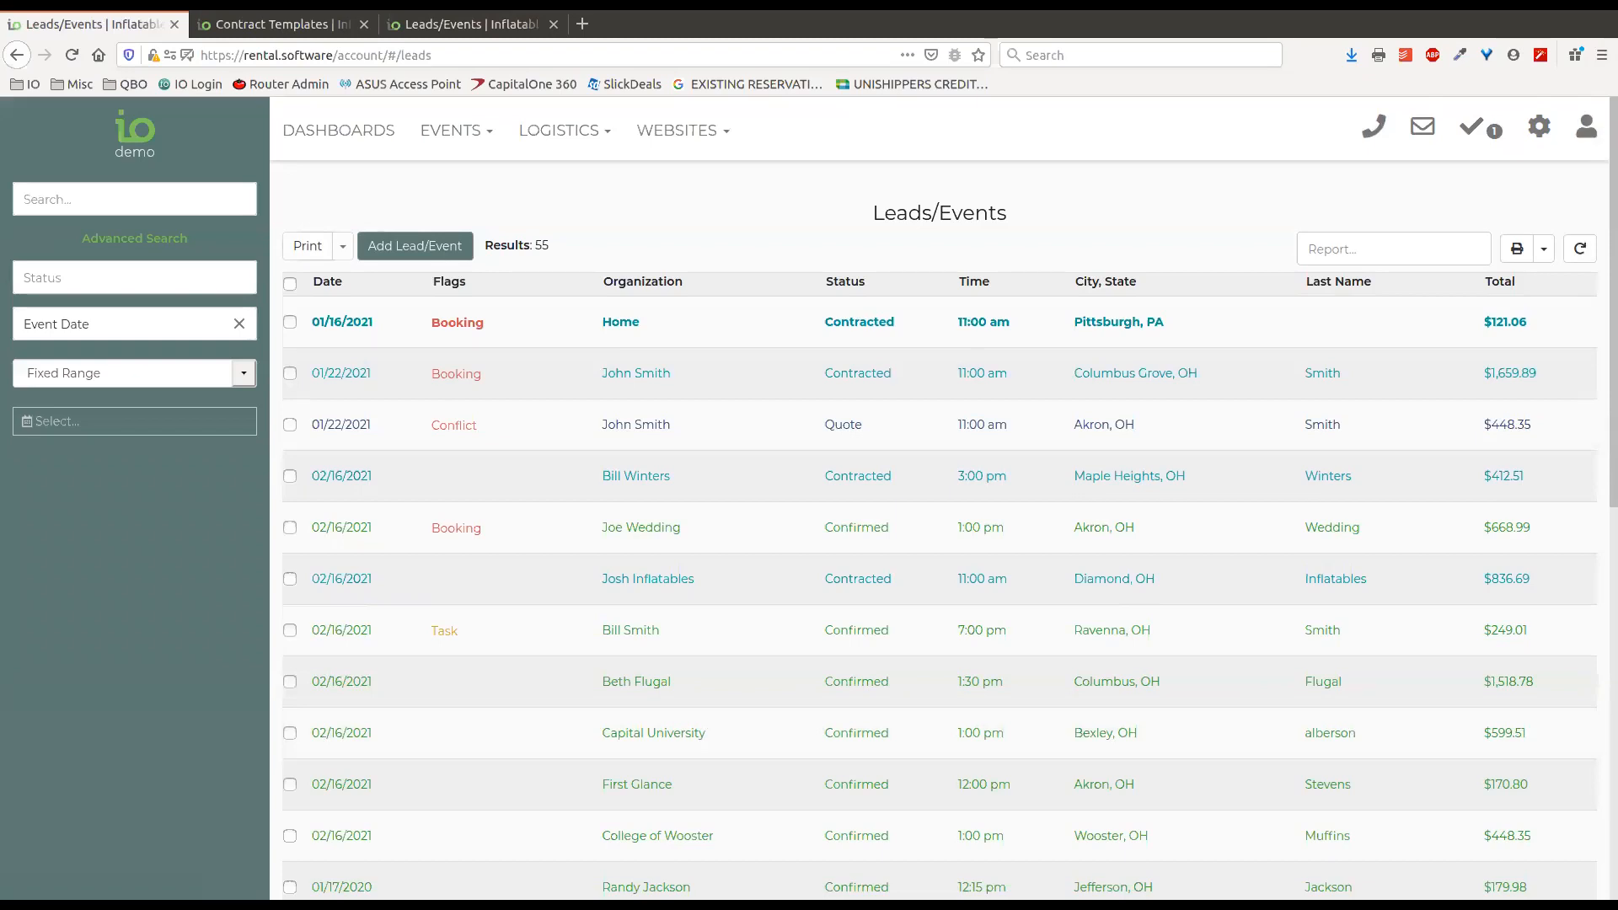
Open the contracted 01/22/2021 event and check the contract template choices in its Contract section.
{"action": "left_click", "coordinate": [913, 462]}
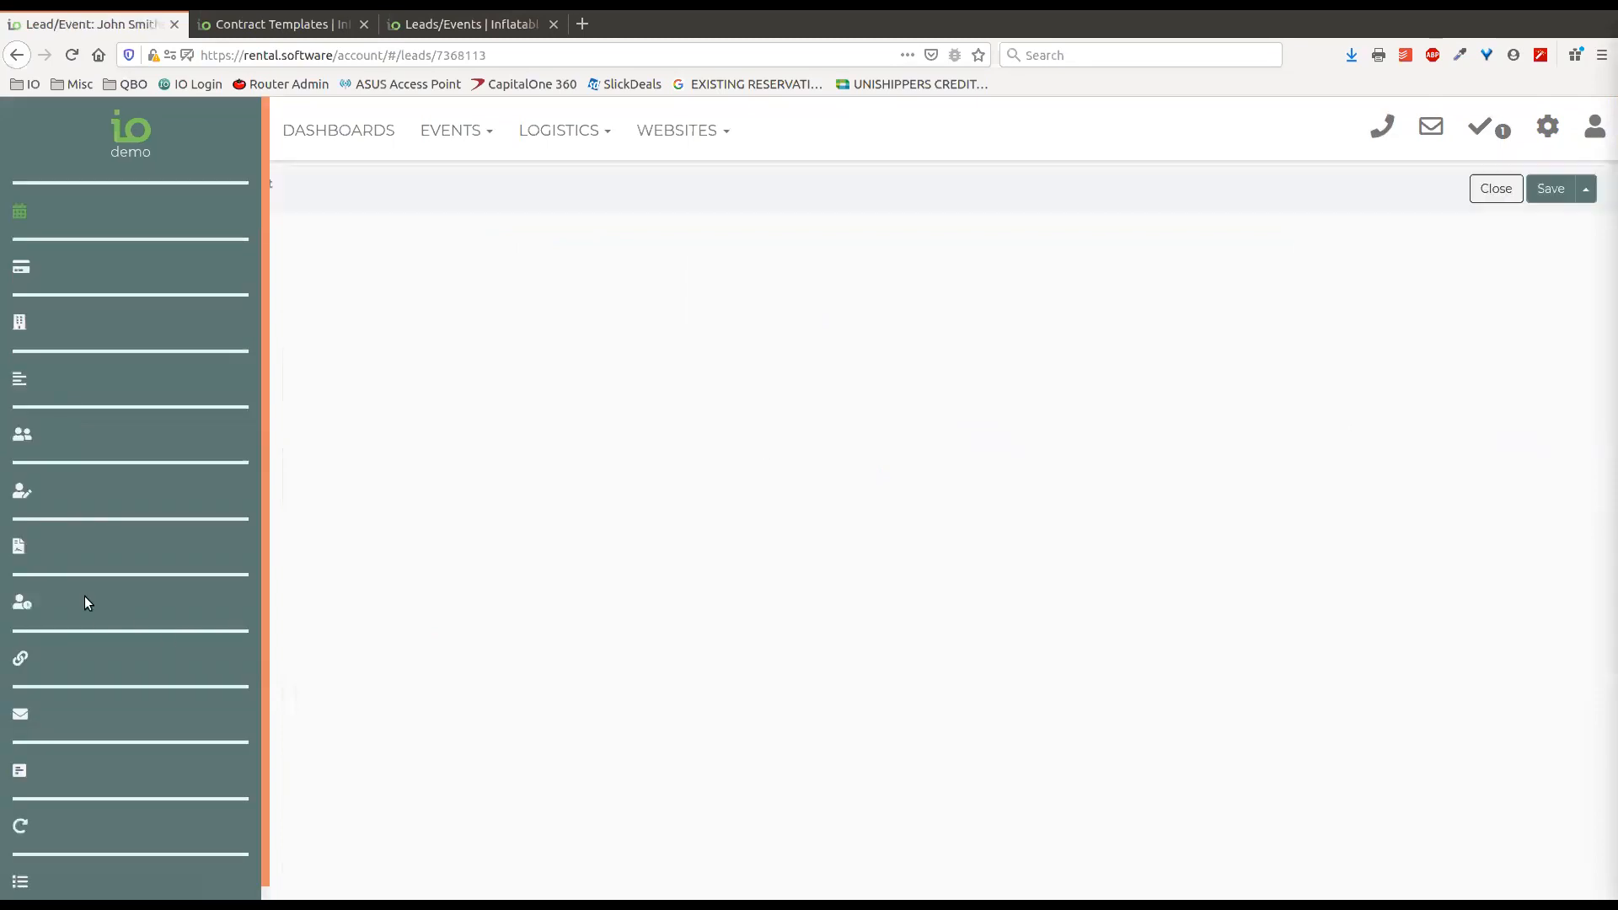
{"action": "left_click", "coordinate": [67, 548]}
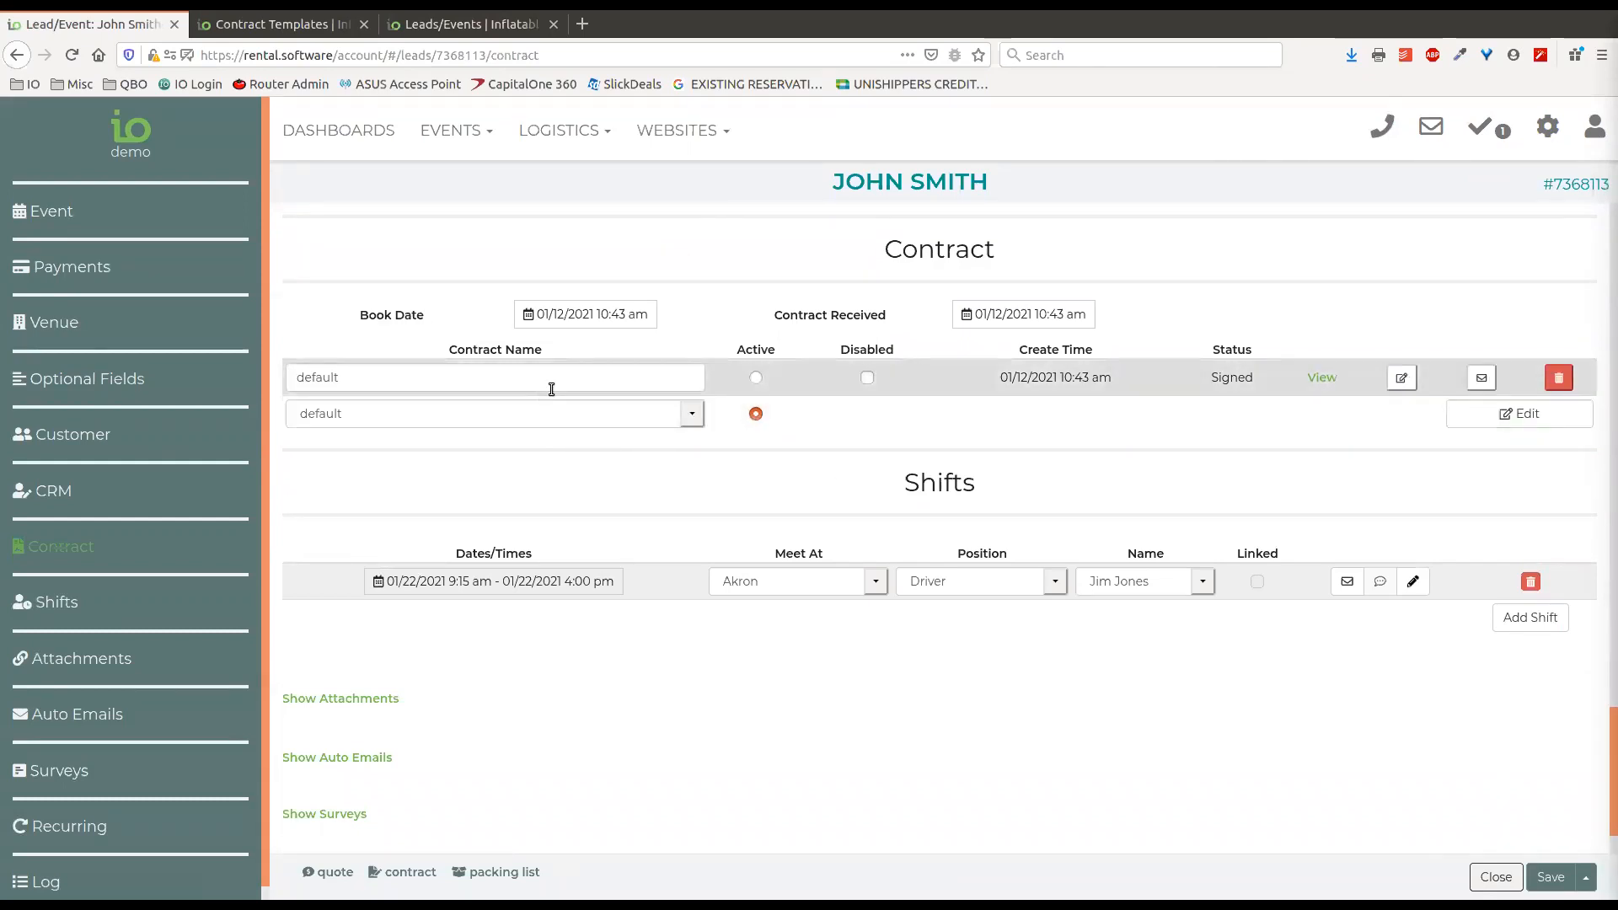
{"action": "left_click", "coordinate": [692, 414]}
{"action": "left_click", "coordinate": [695, 416]}
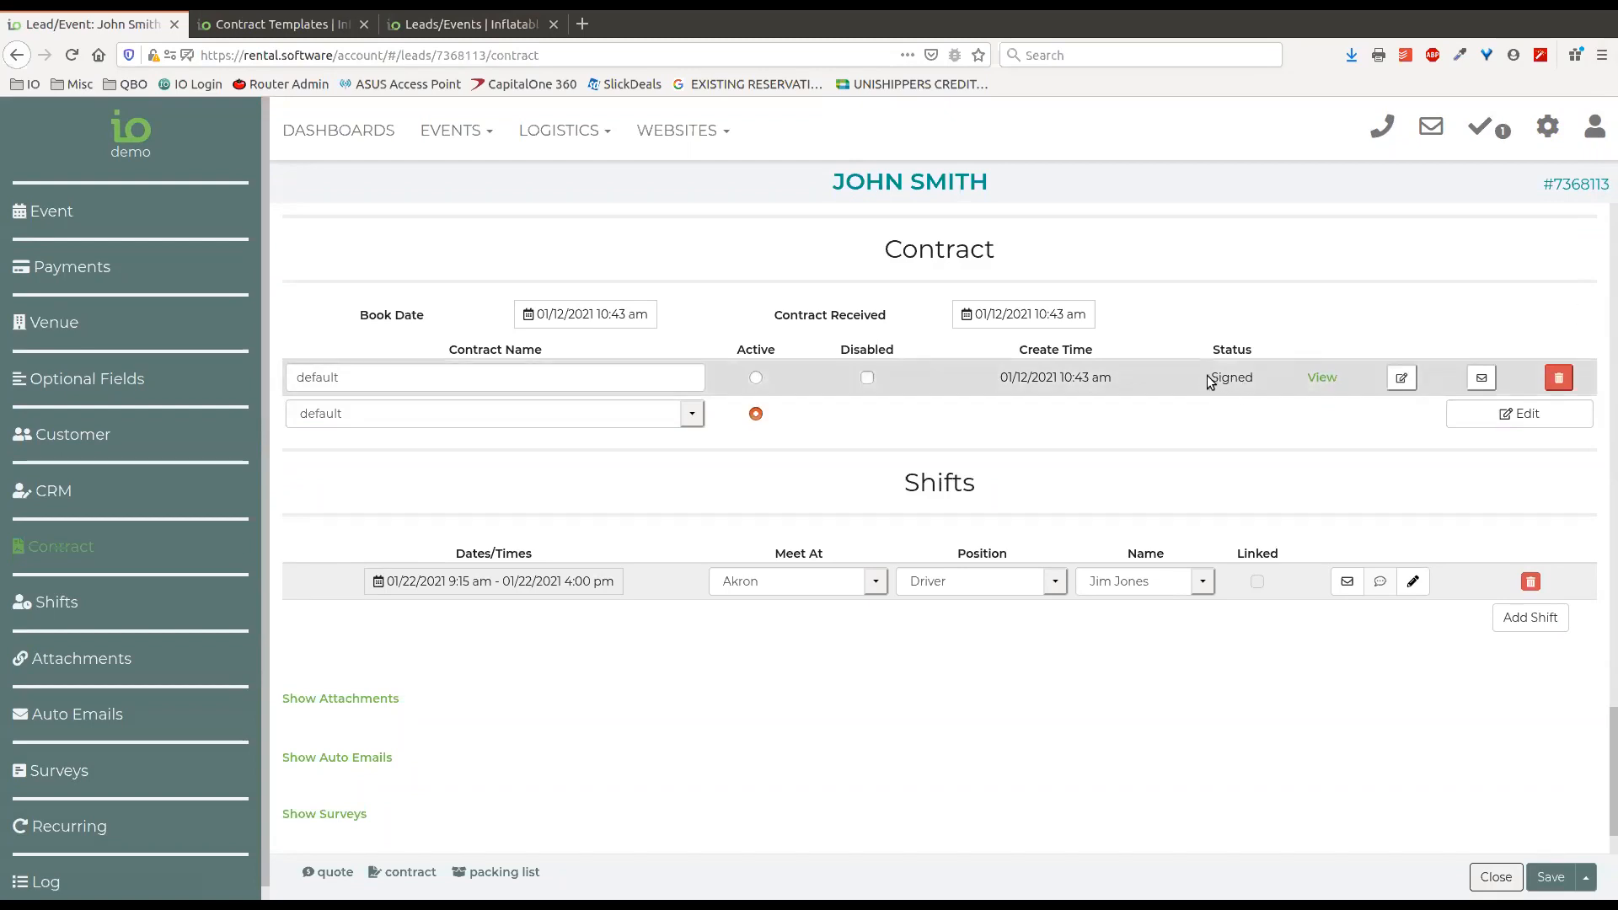
Start adding a sync in the Google Calendar settings and check the choices for the Google Calendar field.
{"action": "left_click", "coordinate": [1540, 141]}
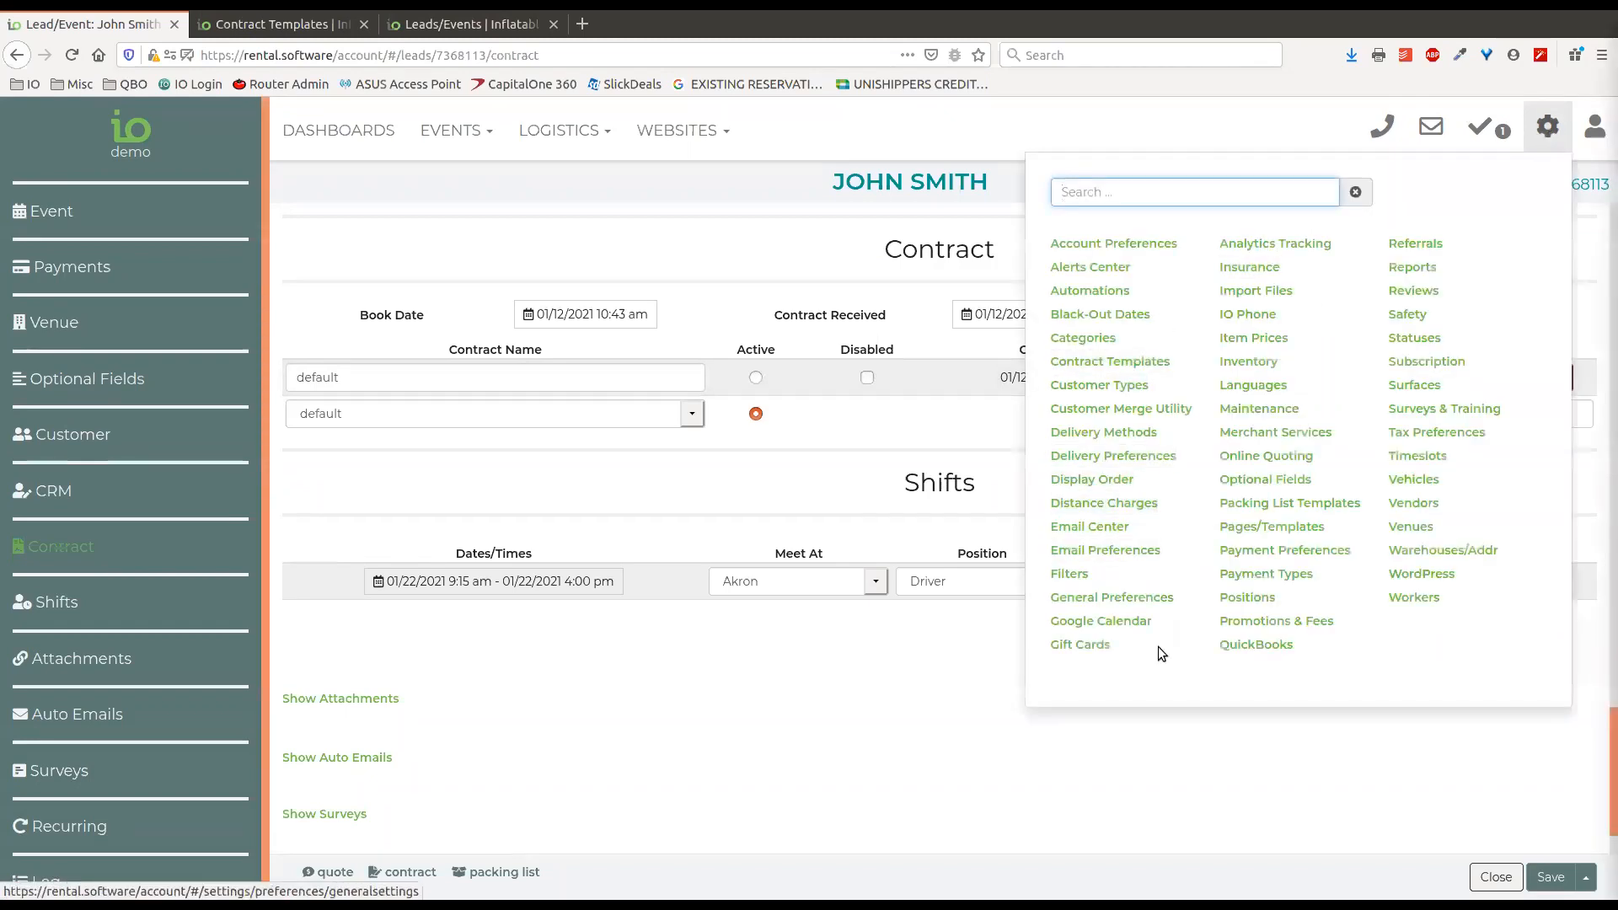
{"action": "left_click", "coordinate": [1111, 622]}
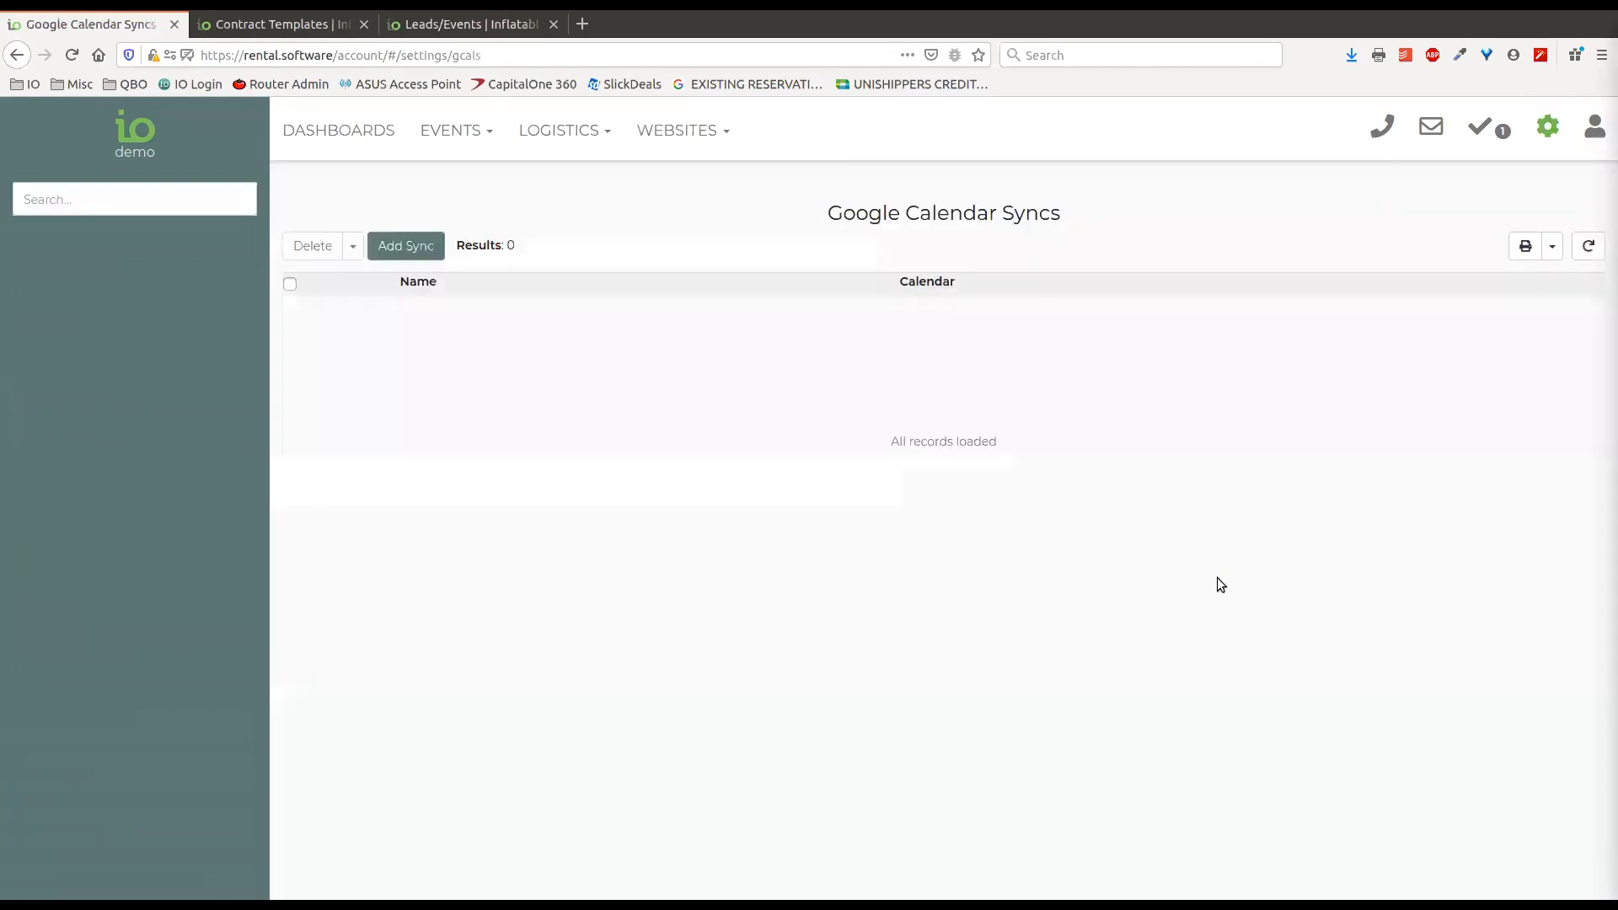
{"action": "left_click", "coordinate": [426, 247]}
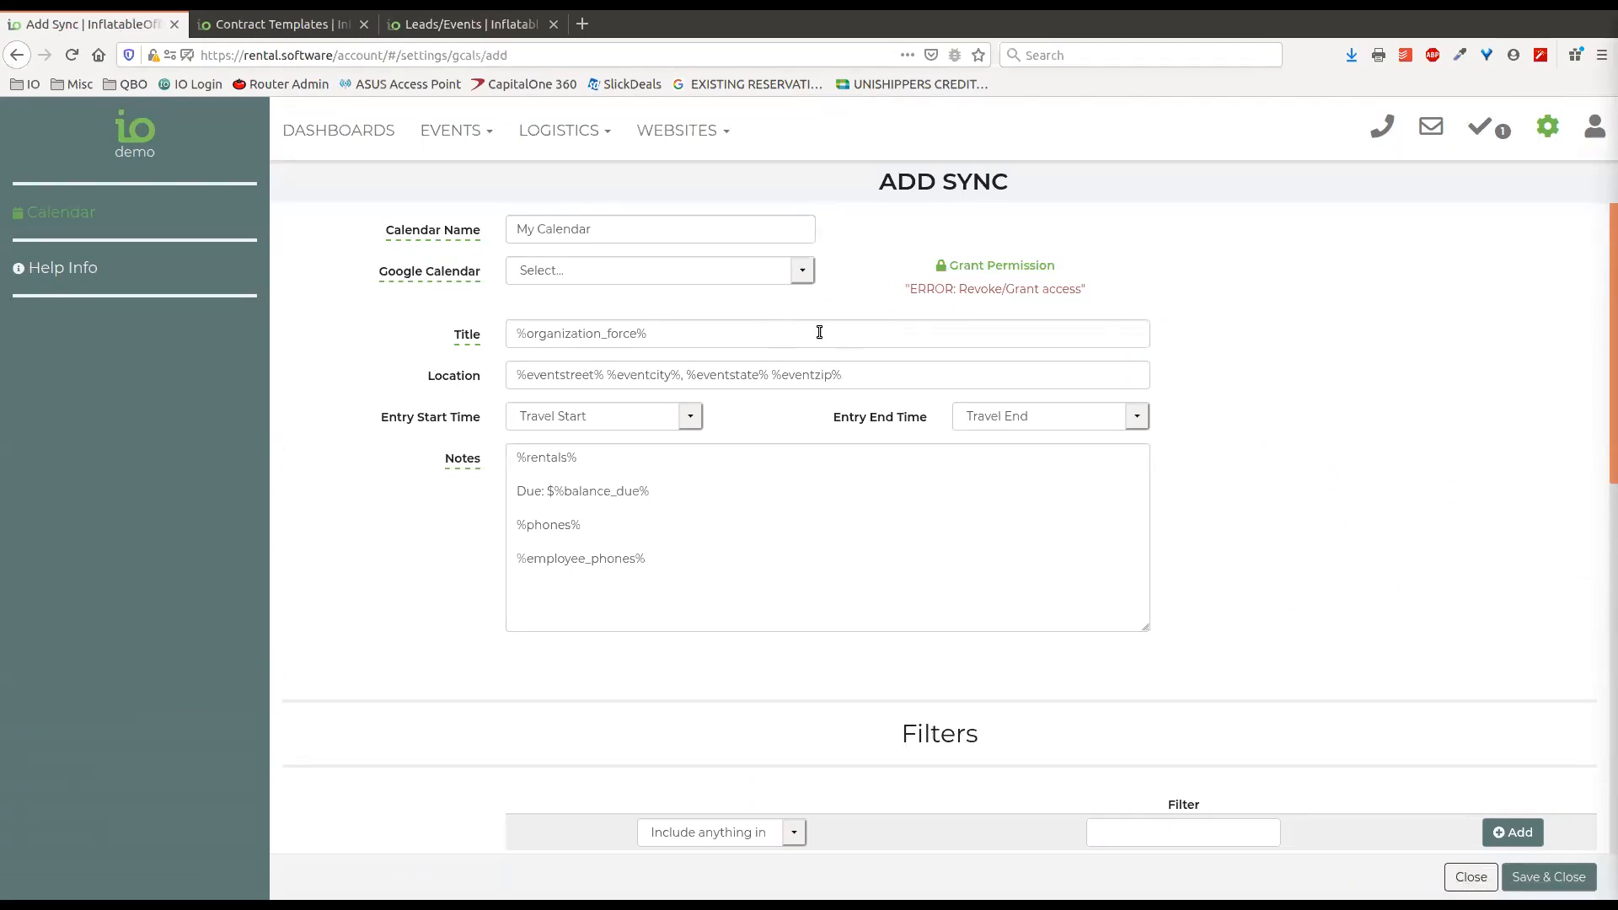
{"action": "left_click", "coordinate": [802, 271]}
{"action": "left_click", "coordinate": [860, 267]}
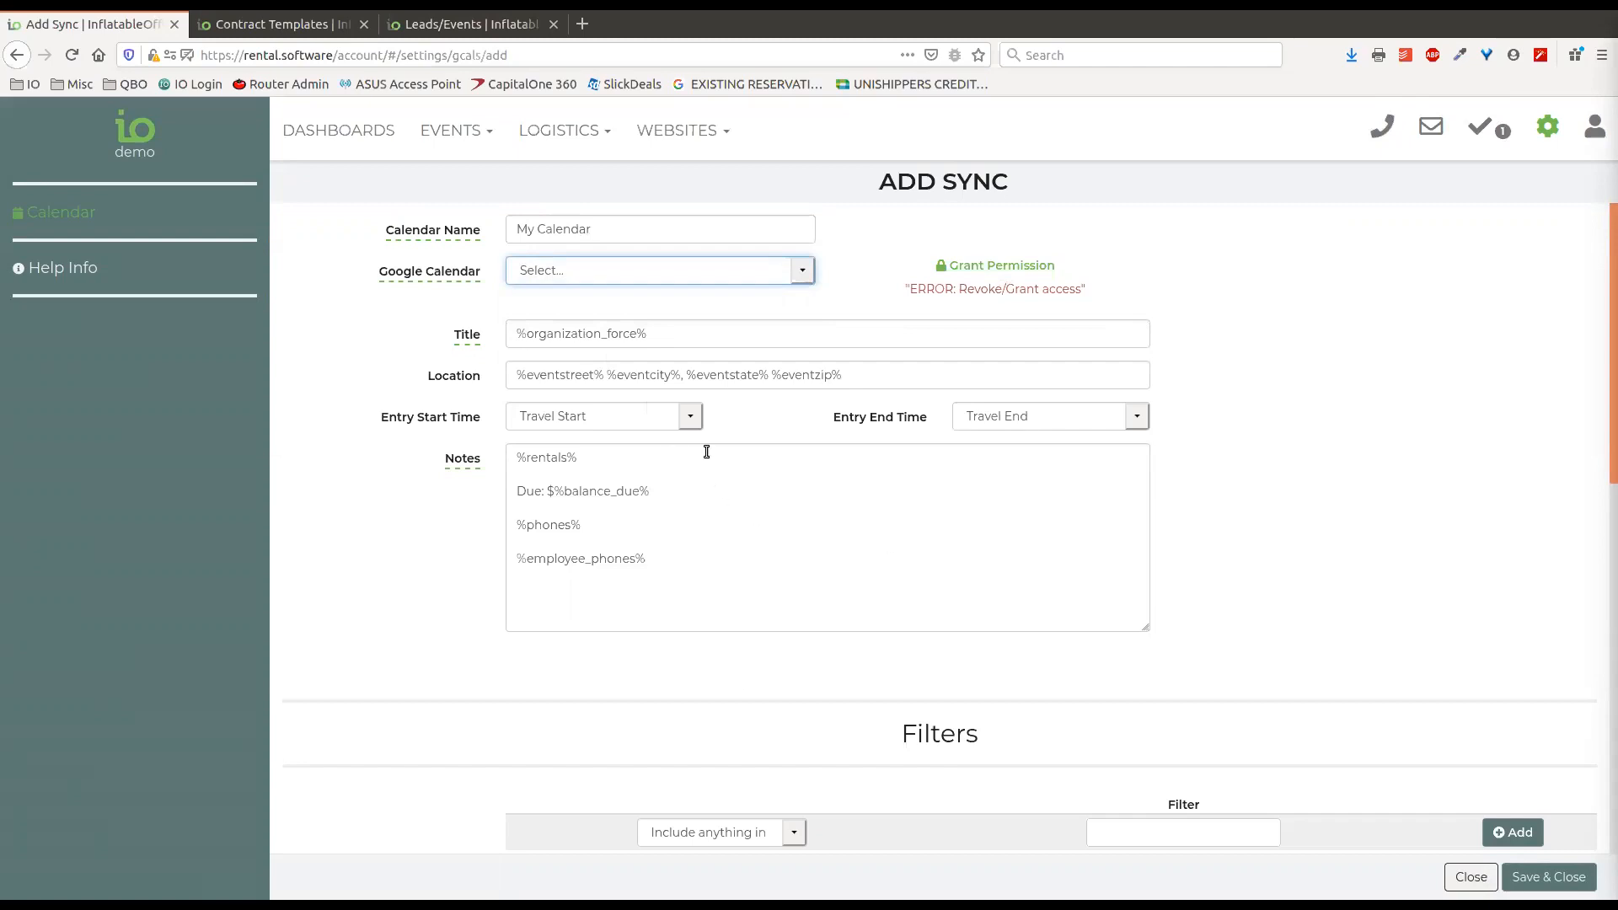
Examine the new sync's title, location, entry times, notes and filter section, including the filters available to include.
{"action": "scroll", "coordinate": [771, 544], "scroll_direction": "down", "scroll_amount": 1}
{"action": "scroll", "coordinate": [771, 536], "scroll_direction": "up", "scroll_amount": 1}
{"action": "scroll", "coordinate": [789, 594], "scroll_direction": "down", "scroll_amount": 1}
{"action": "scroll", "coordinate": [839, 539], "scroll_direction": "down", "scroll_amount": 1}
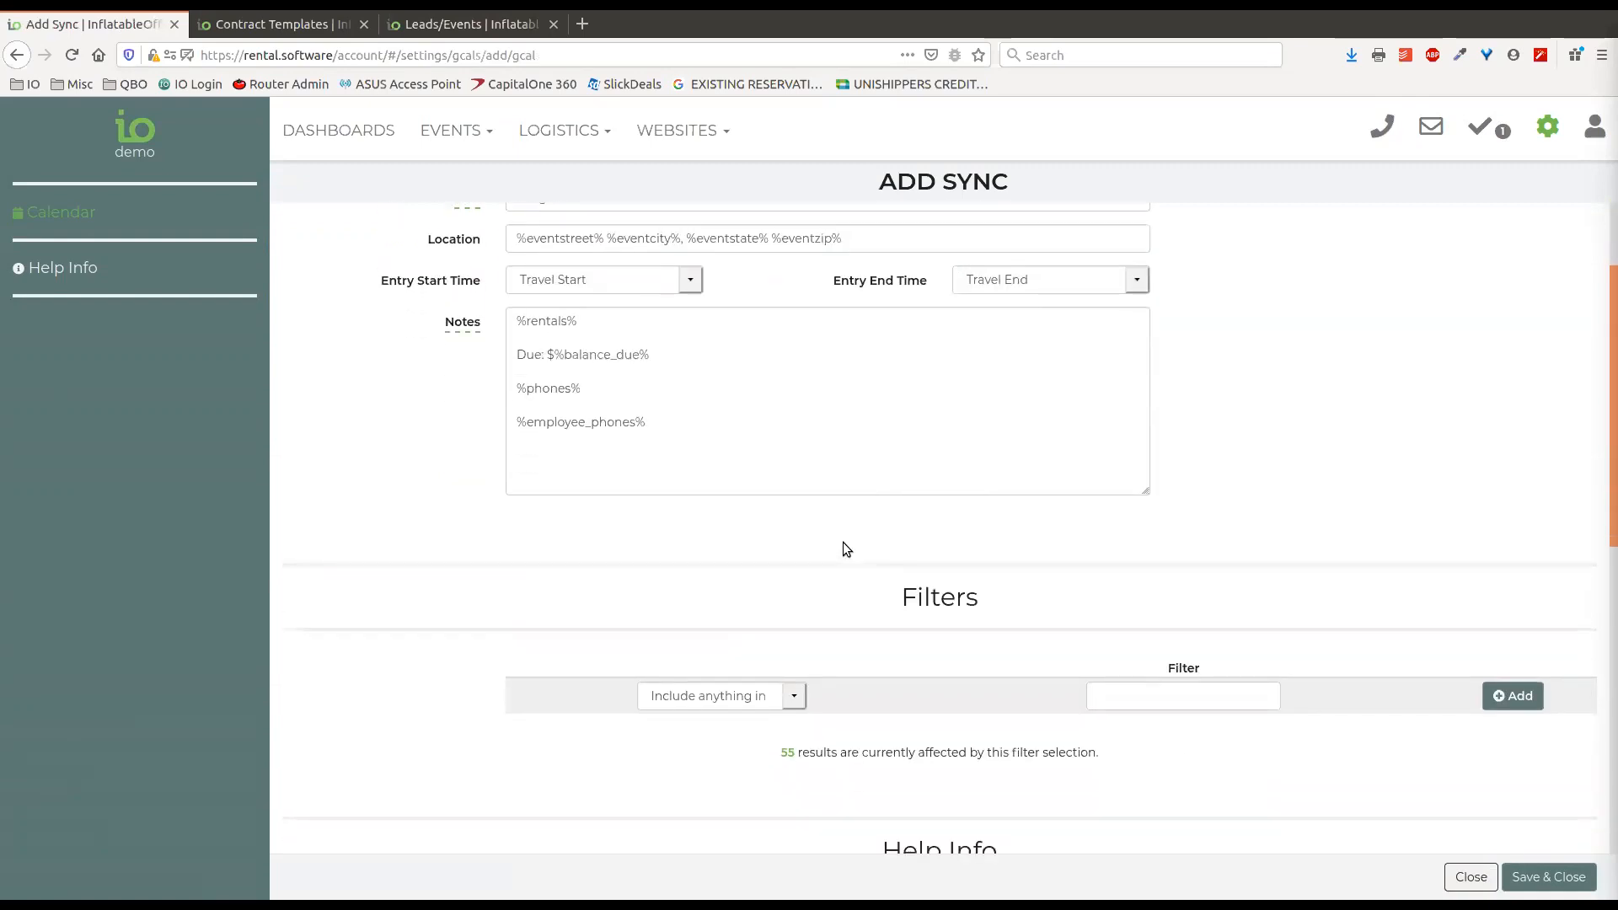
{"action": "scroll", "coordinate": [843, 543], "scroll_direction": "down", "scroll_amount": 1}
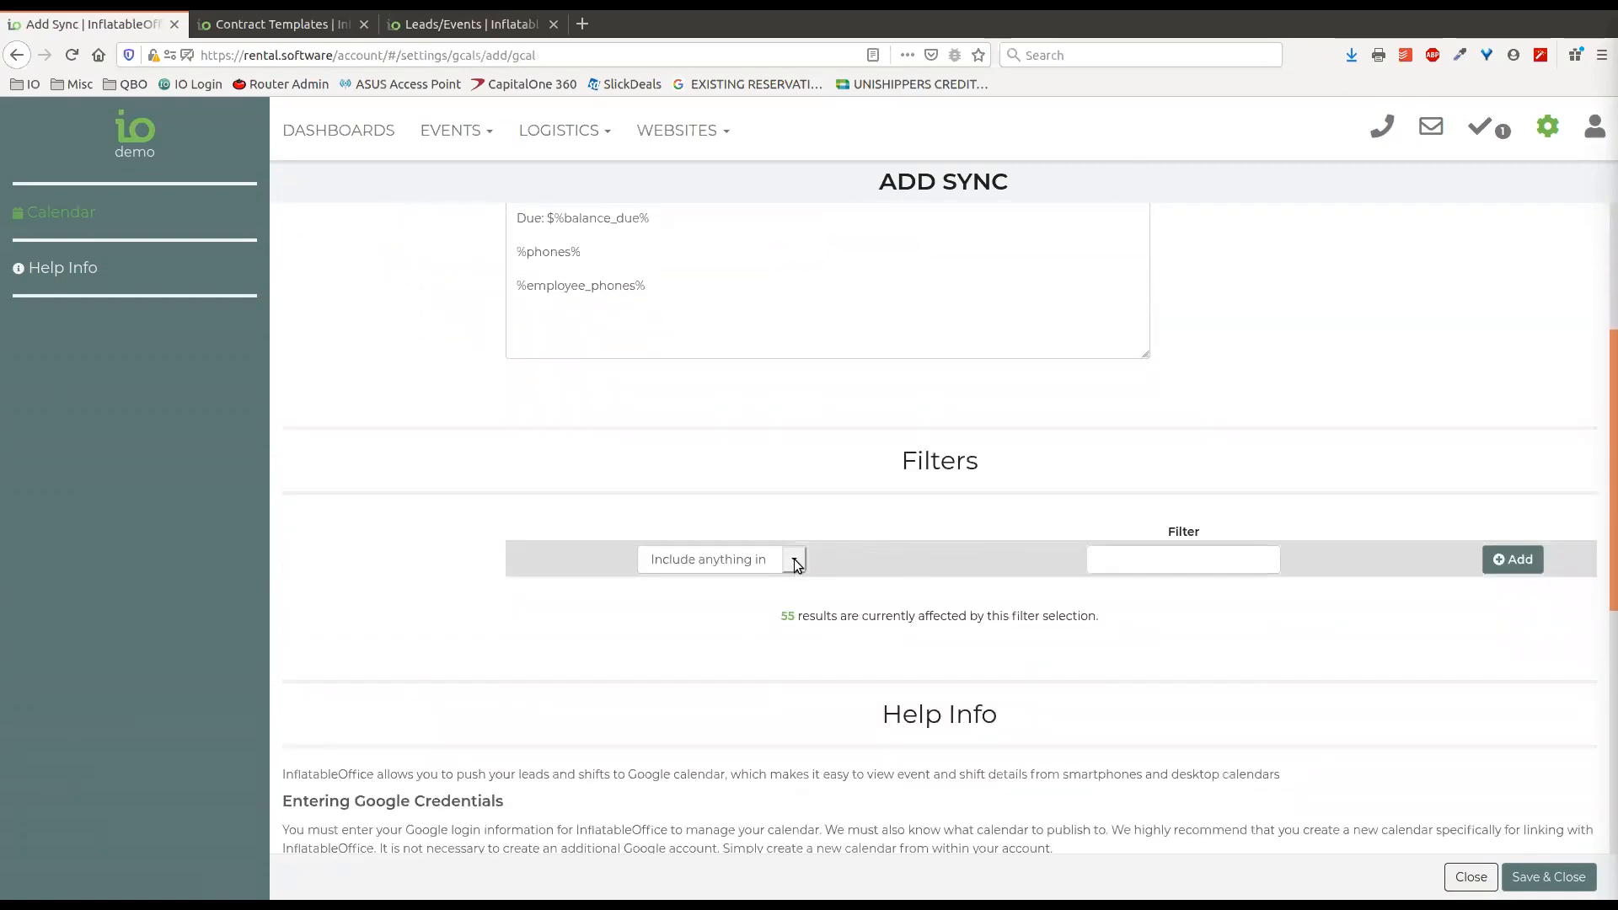
{"action": "scroll", "coordinate": [867, 453], "scroll_direction": "up", "scroll_amount": 3}
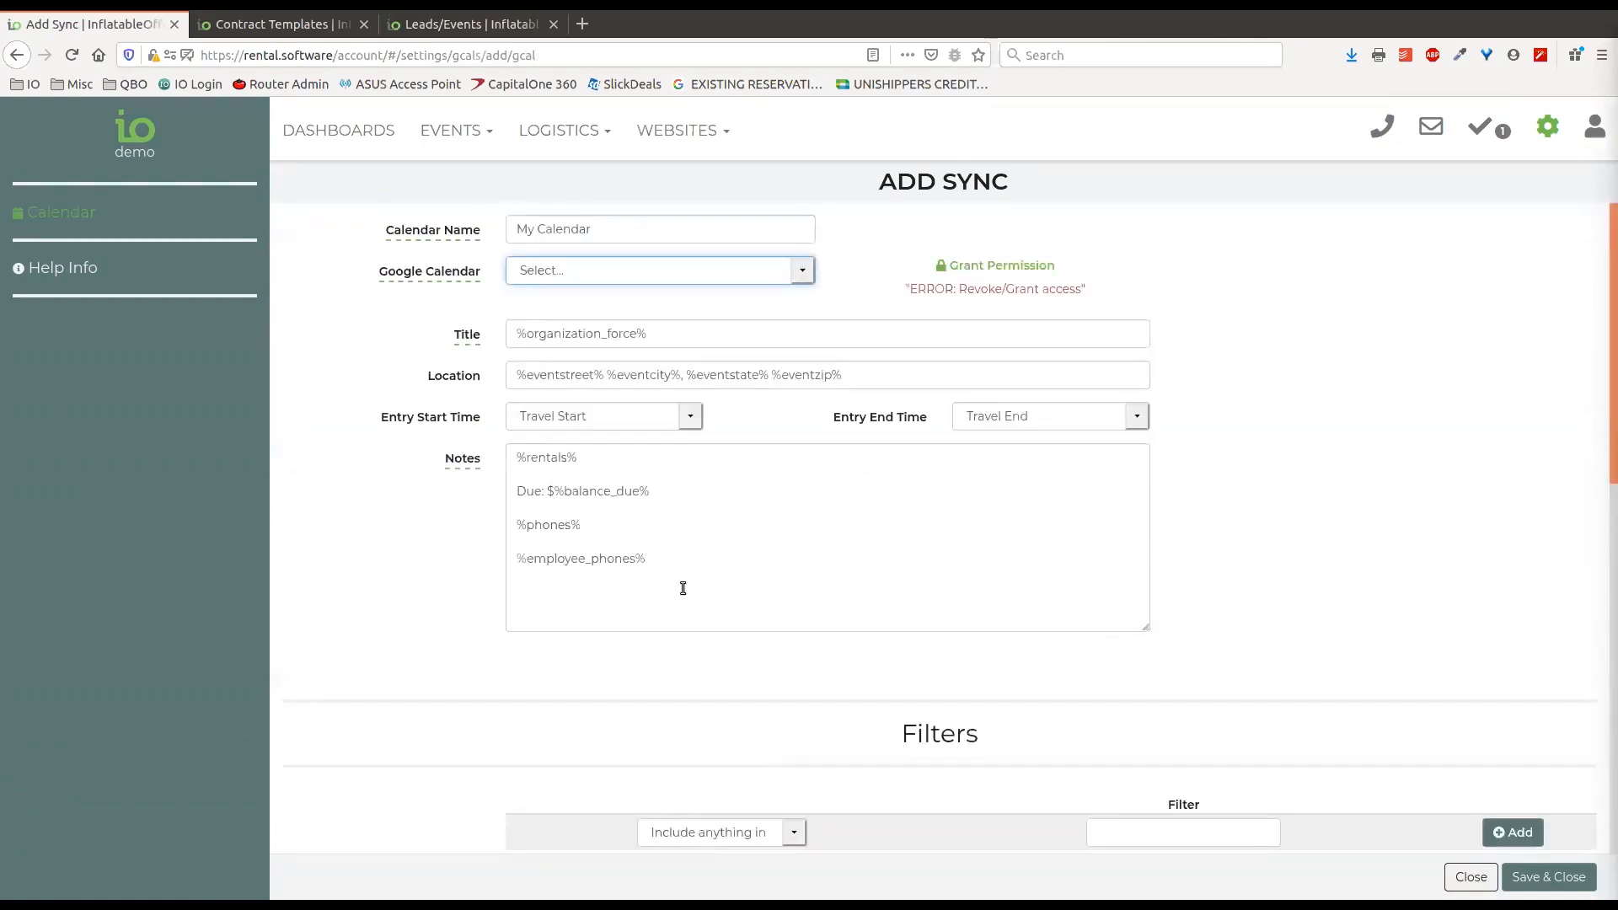
{"action": "scroll", "coordinate": [770, 546], "scroll_direction": "down", "scroll_amount": 2}
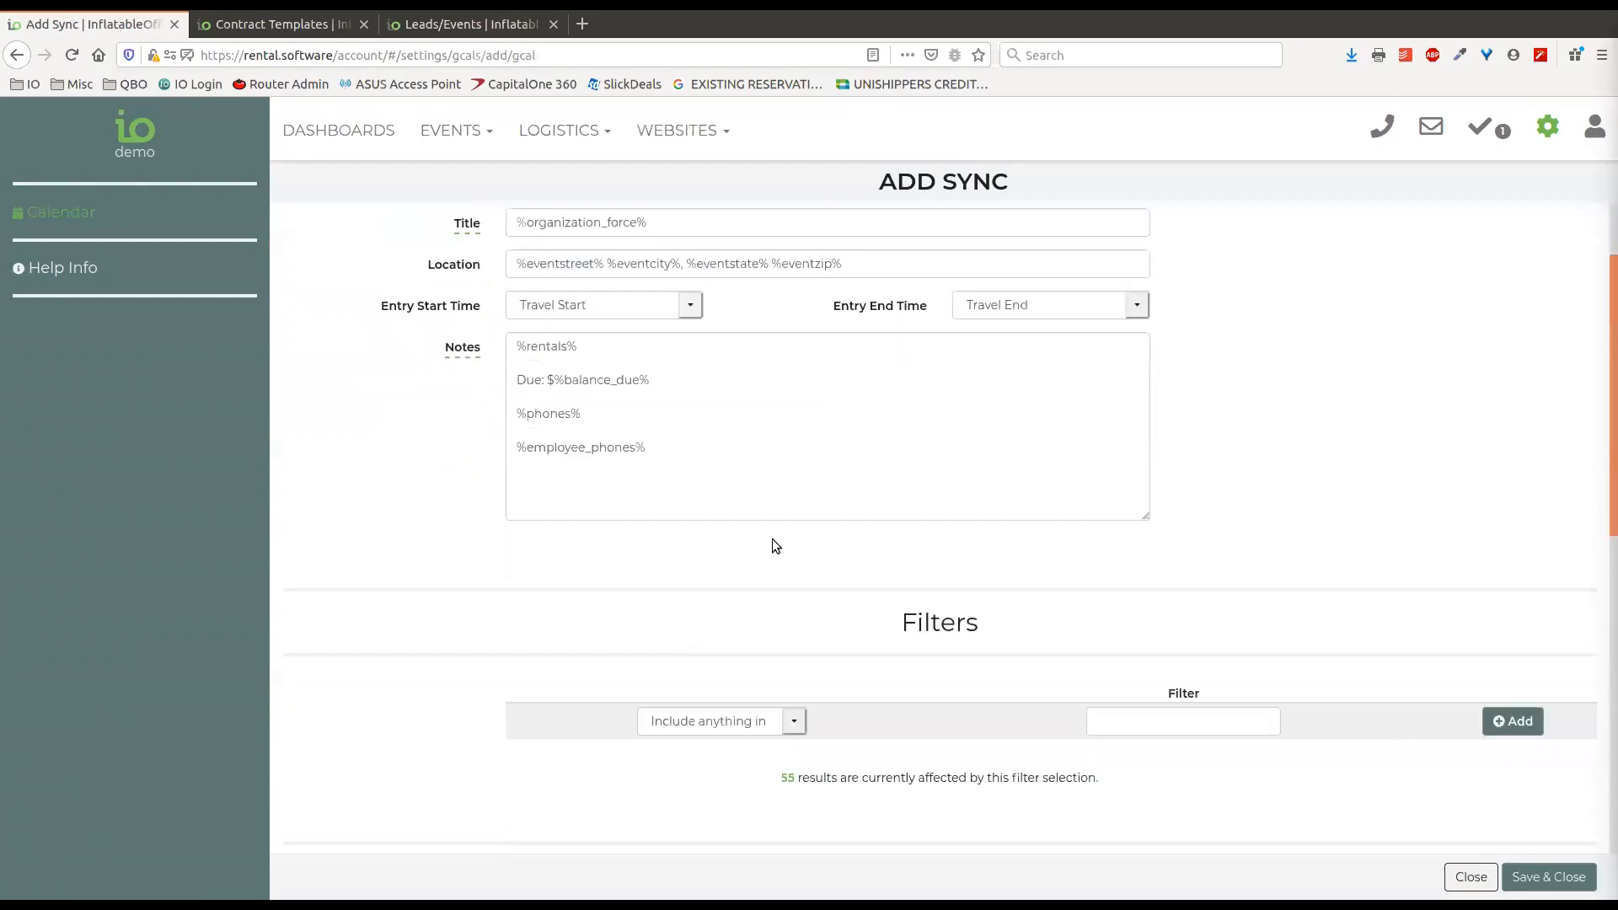
{"action": "left_click", "coordinate": [1141, 658]}
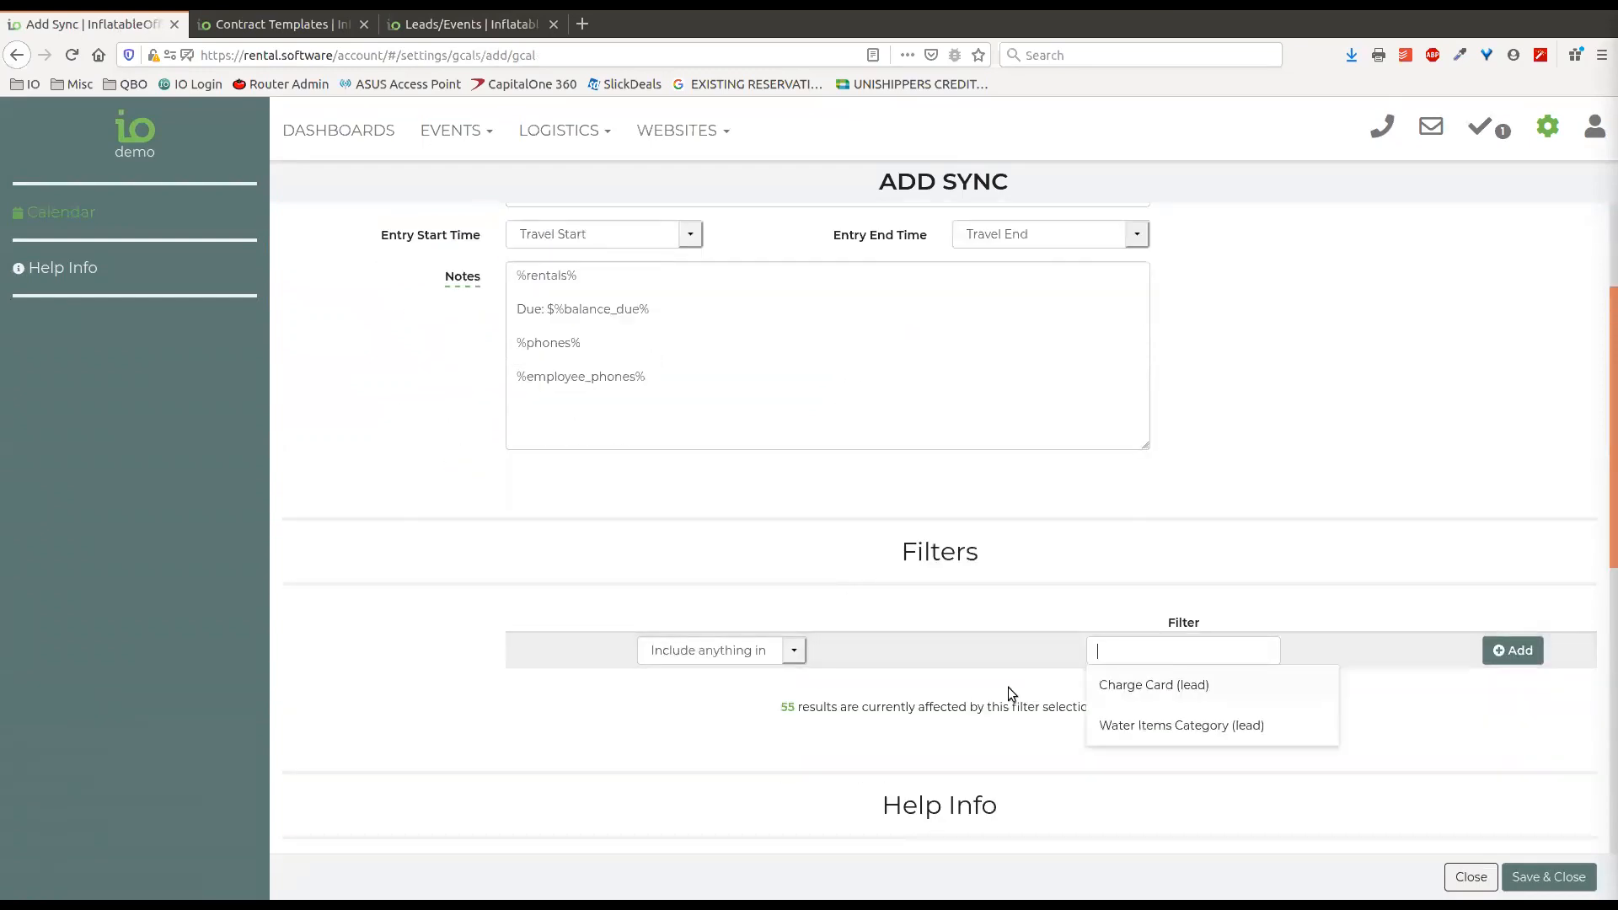
{"action": "left_click", "coordinate": [1069, 701]}
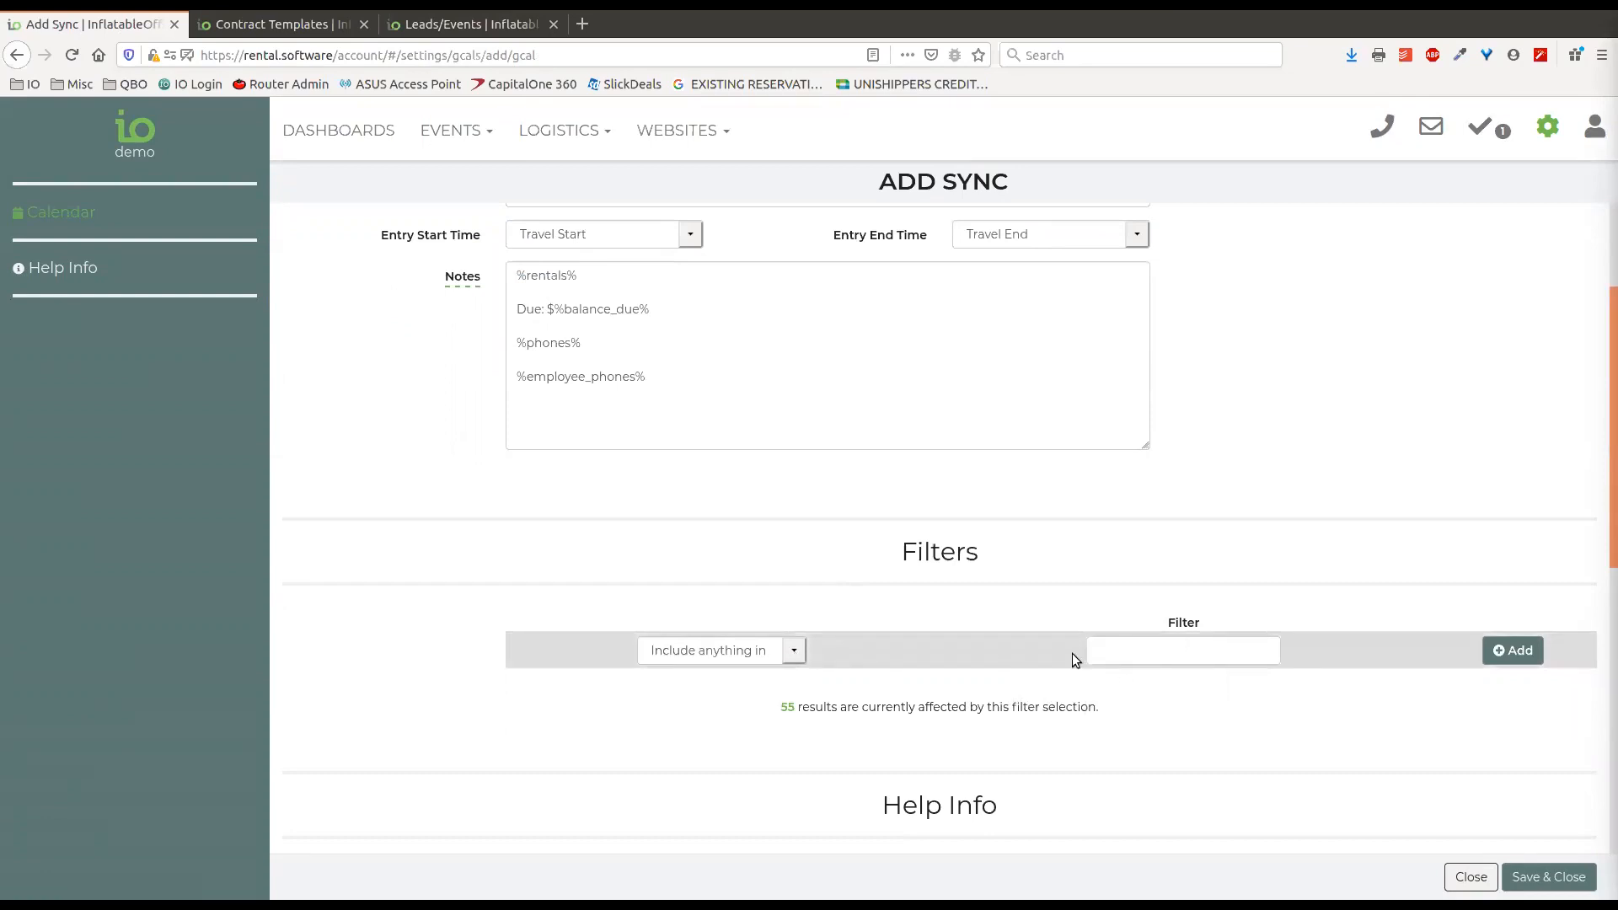
{"action": "left_click", "coordinate": [1110, 658]}
{"action": "left_click_drag", "start_coordinate": [1146, 563], "coordinate": [1035, 558]}
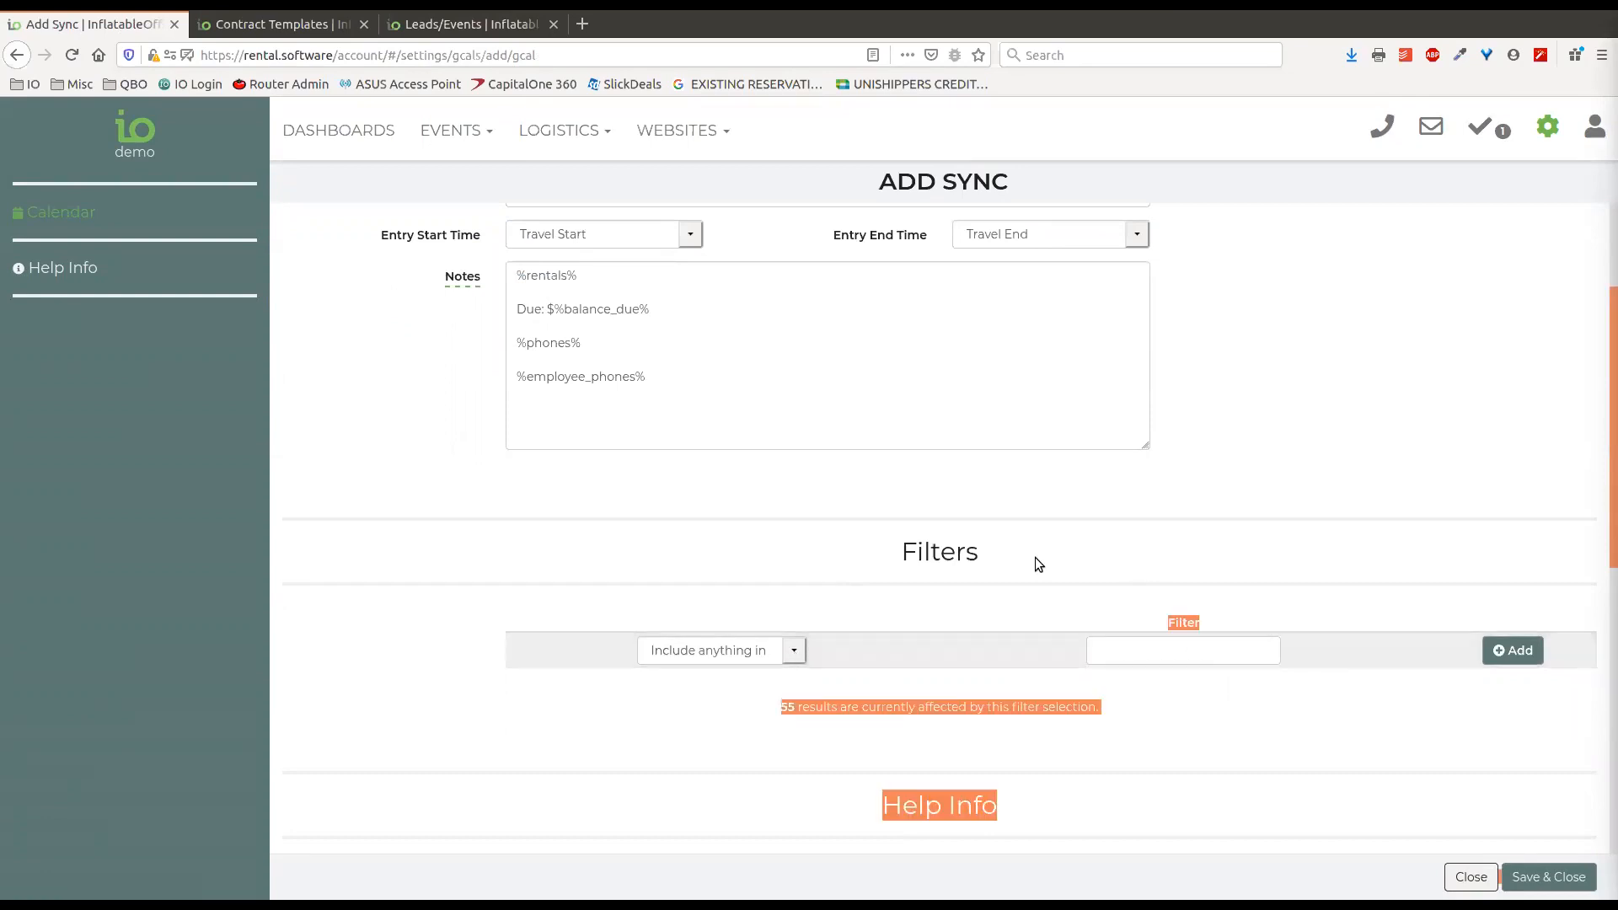
{"action": "left_click", "coordinate": [1088, 568]}
Check the Google Calendar field's choices once more, leaving no calendar selected.
{"action": "scroll", "coordinate": [969, 607], "scroll_direction": "up", "scroll_amount": 2}
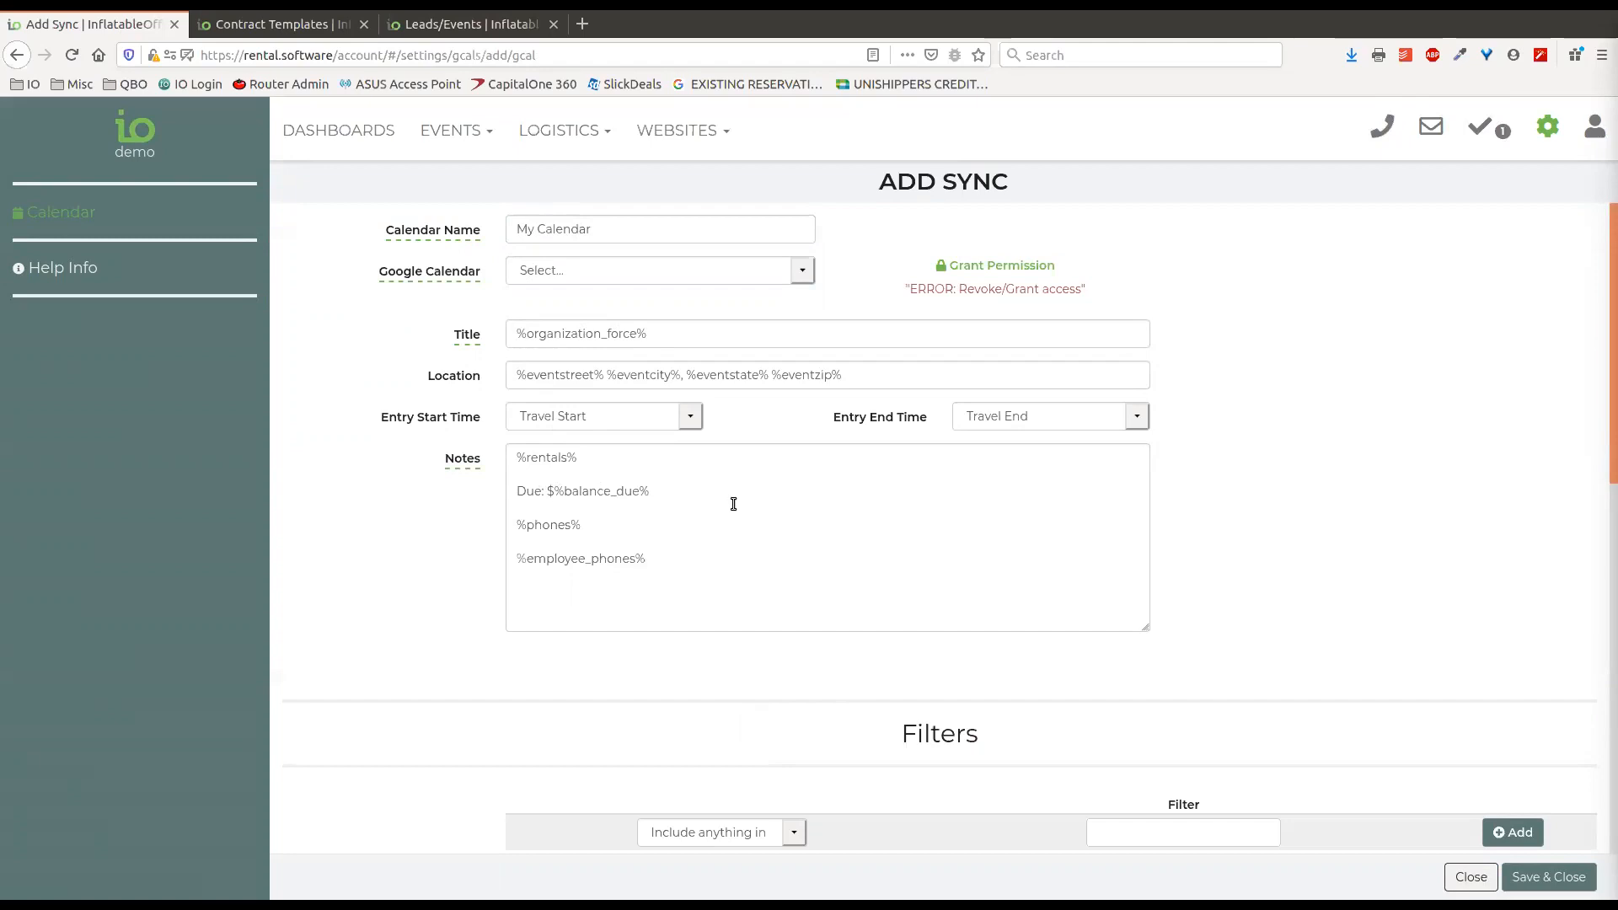
{"action": "left_click", "coordinate": [811, 270]}
{"action": "left_click", "coordinate": [1222, 262]}
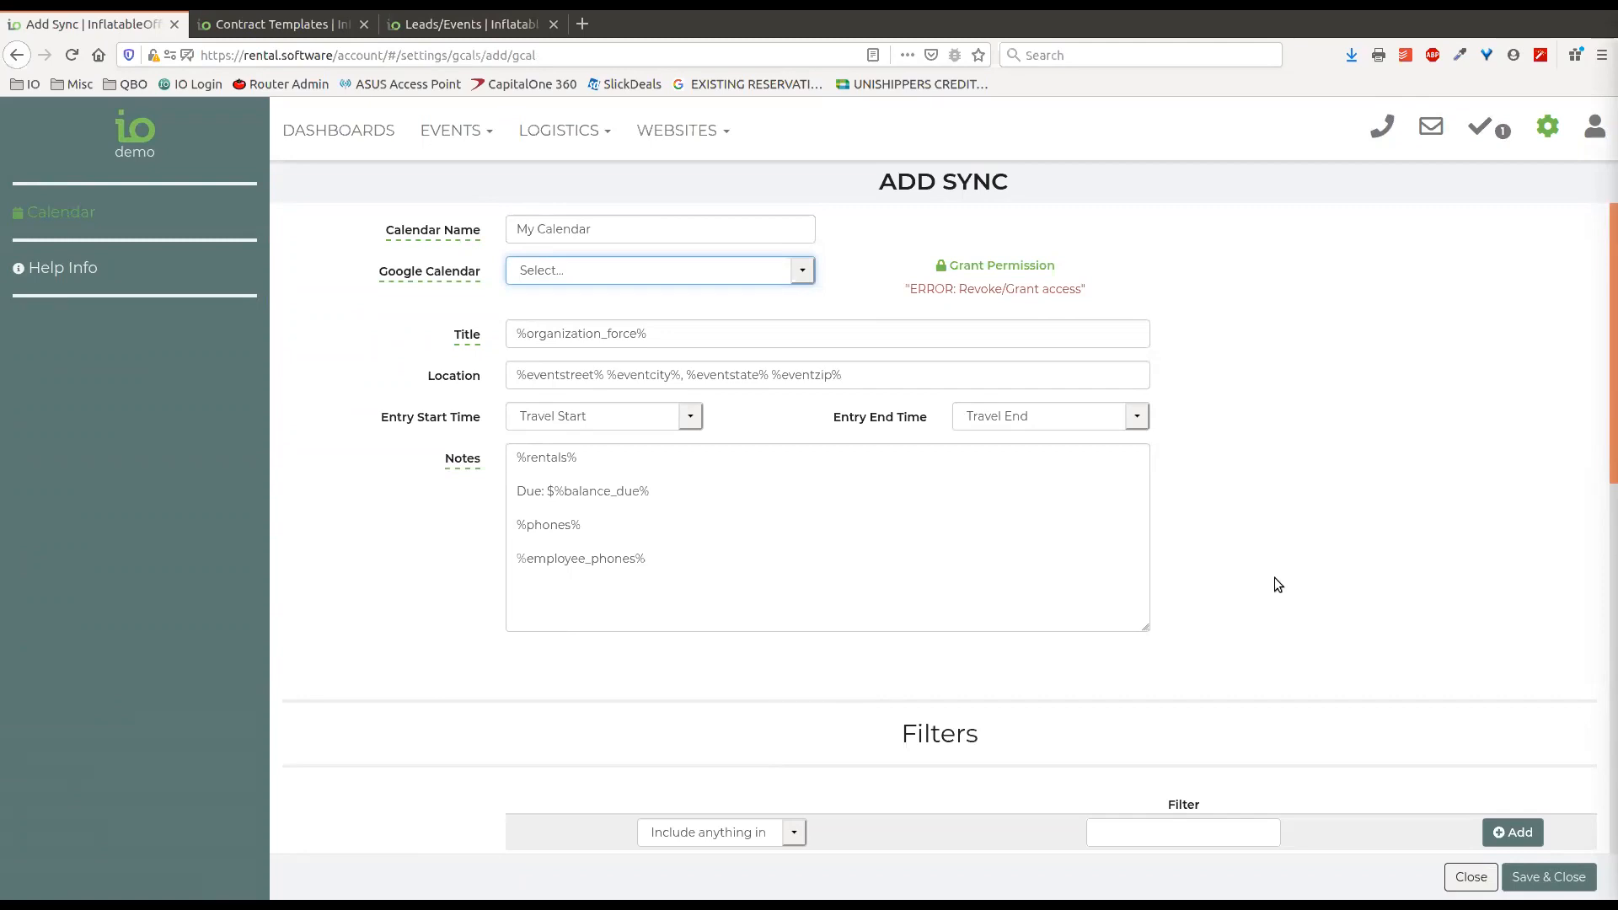
Read the sync's Help Info on Google credentials, linking events, linking shifts and task reminders, and return to the calendar settings.
{"action": "scroll", "coordinate": [1303, 620], "scroll_direction": "down", "scroll_amount": 5}
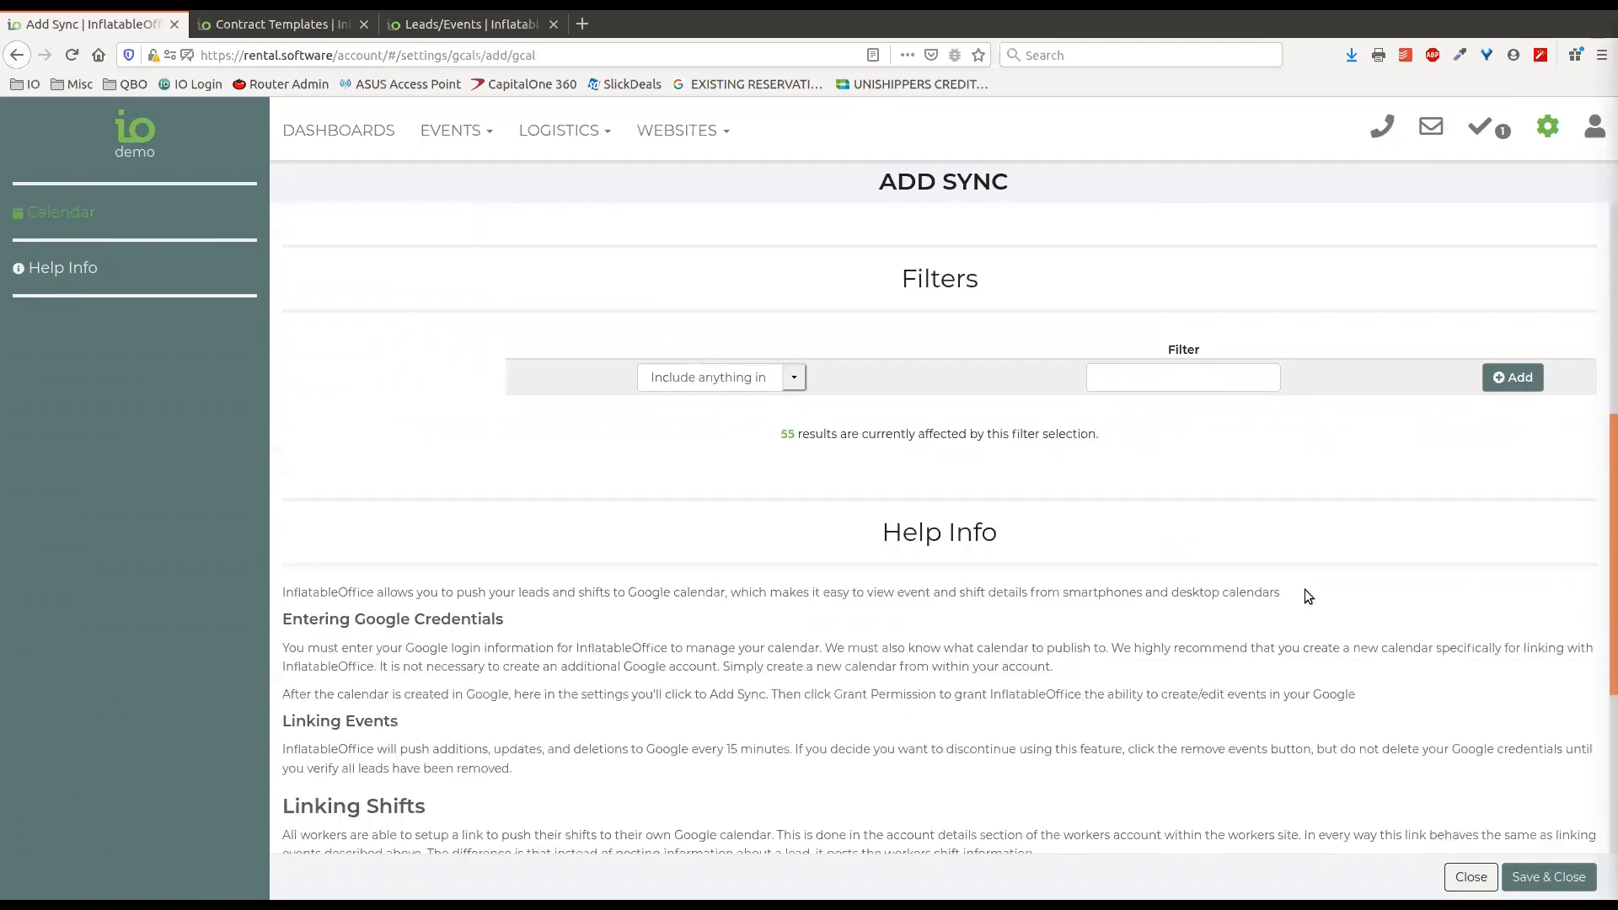
{"action": "scroll", "coordinate": [1307, 595], "scroll_direction": "down", "scroll_amount": 2}
{"action": "scroll", "coordinate": [1311, 586], "scroll_direction": "down", "scroll_amount": 2}
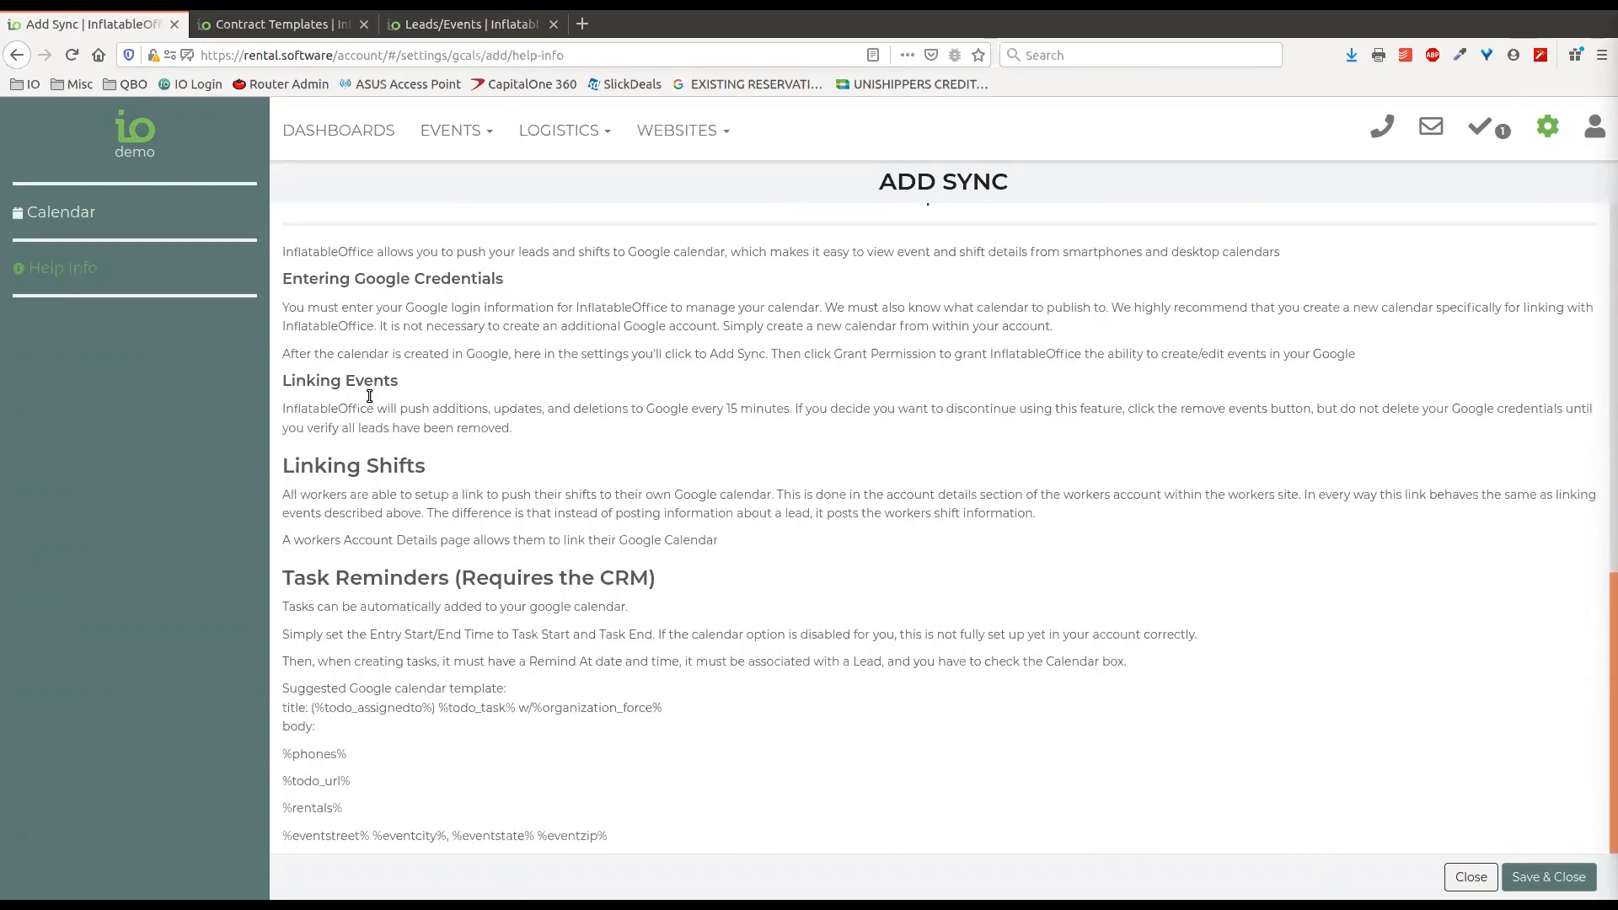
{"action": "scroll", "coordinate": [549, 571], "scroll_direction": "up", "scroll_amount": 3}
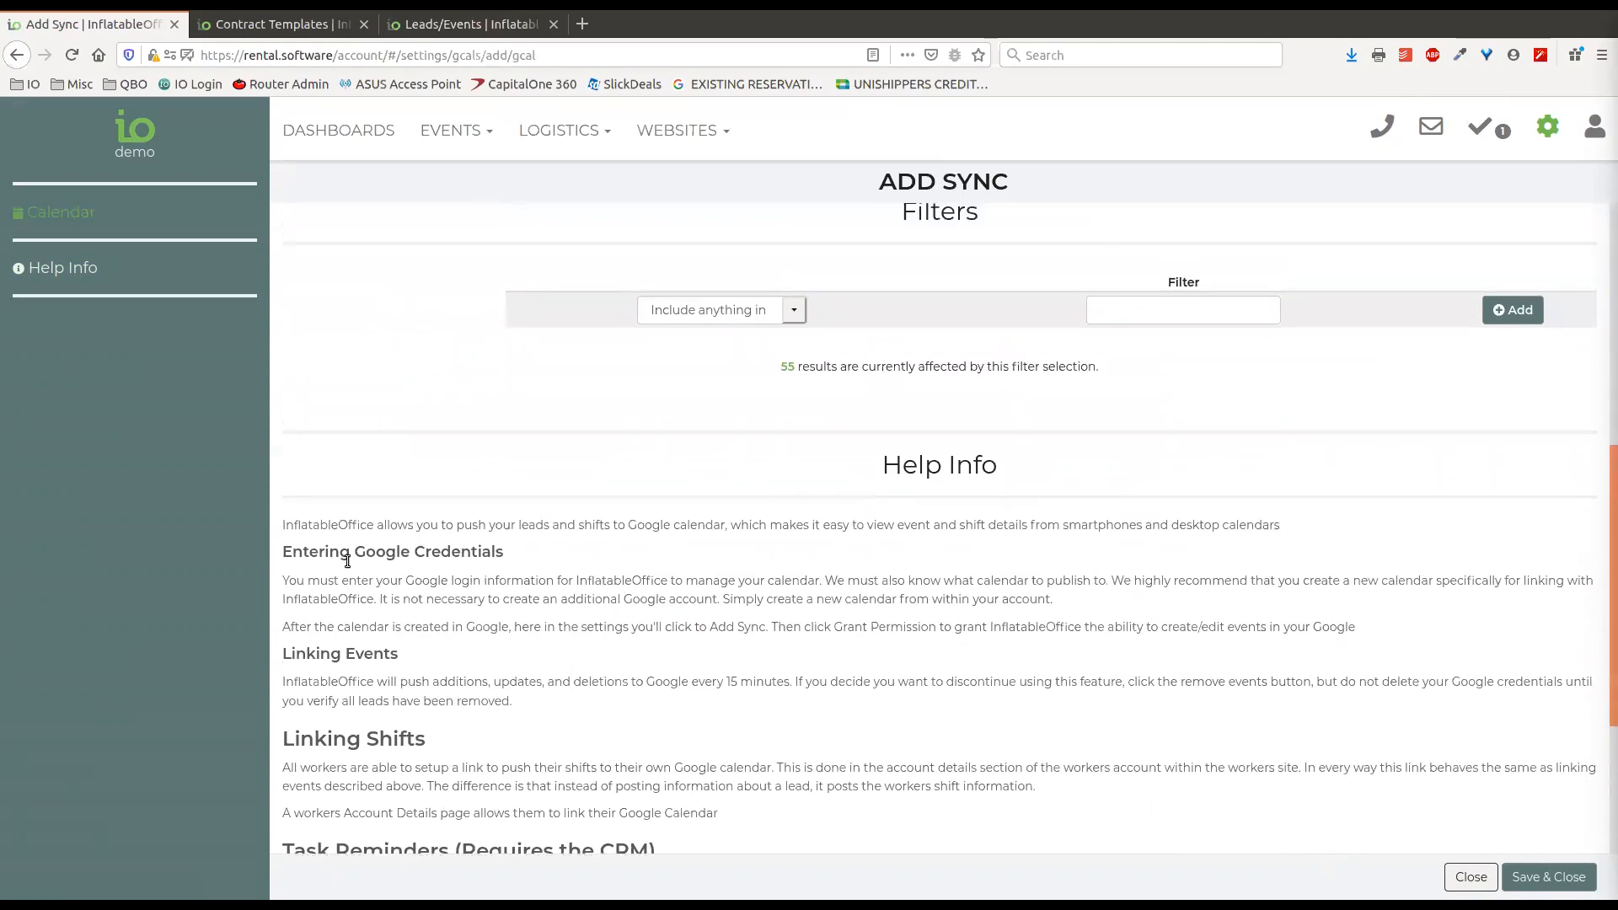
{"action": "scroll", "coordinate": [488, 547], "scroll_direction": "down", "scroll_amount": 3}
{"action": "scroll", "coordinate": [652, 731], "scroll_direction": "up", "scroll_amount": 8}
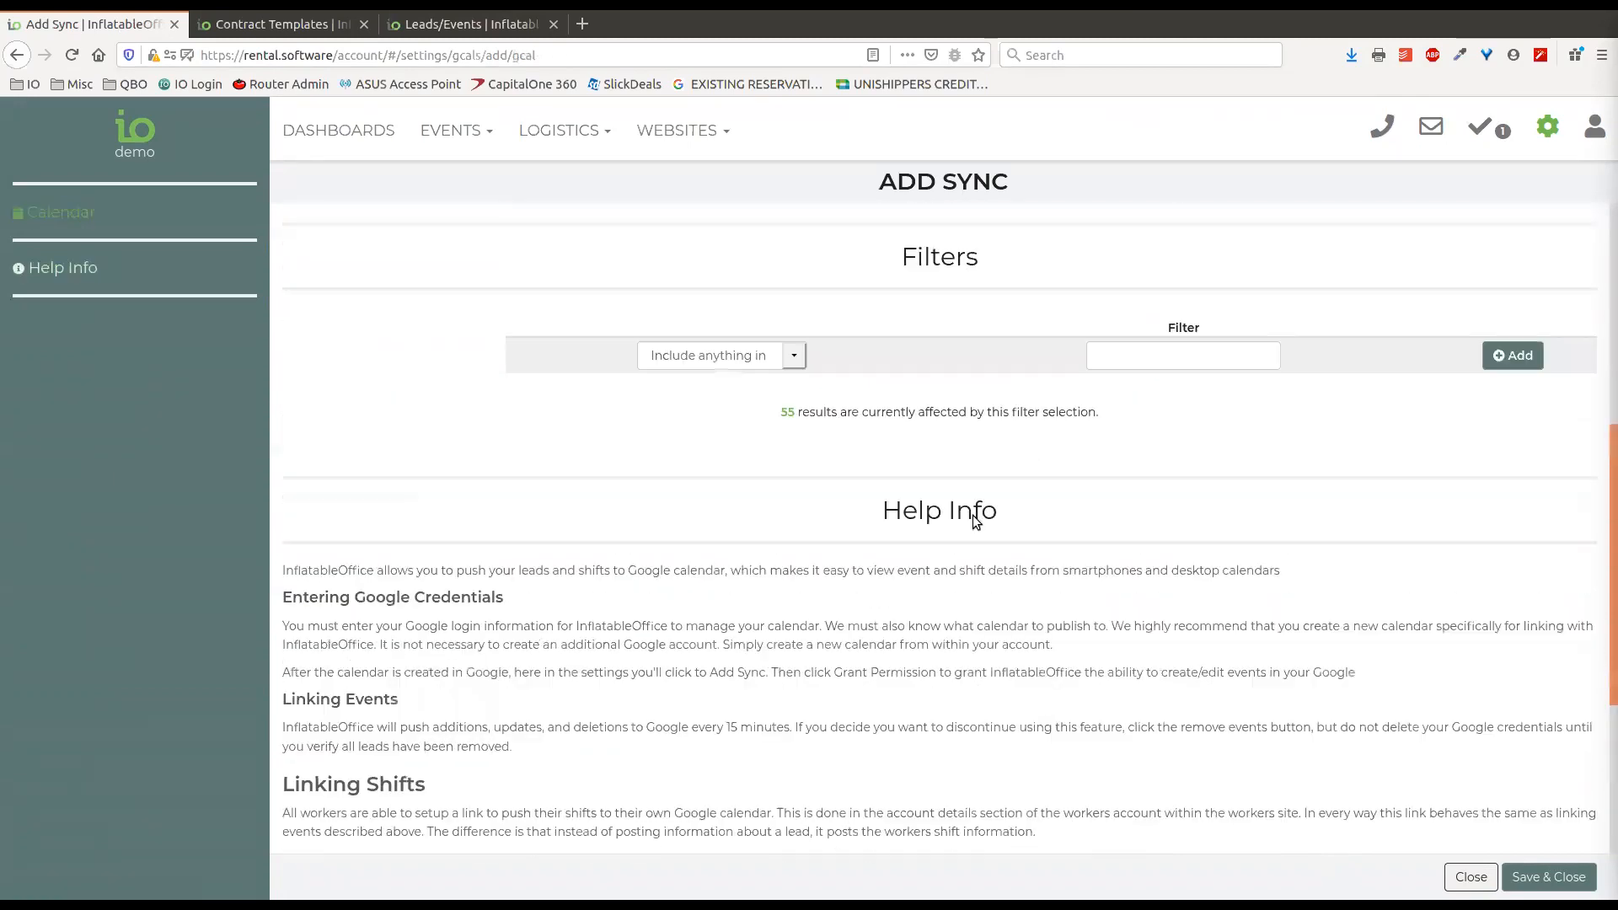
{"action": "scroll", "coordinate": [980, 675], "scroll_direction": "up", "scroll_amount": 3}
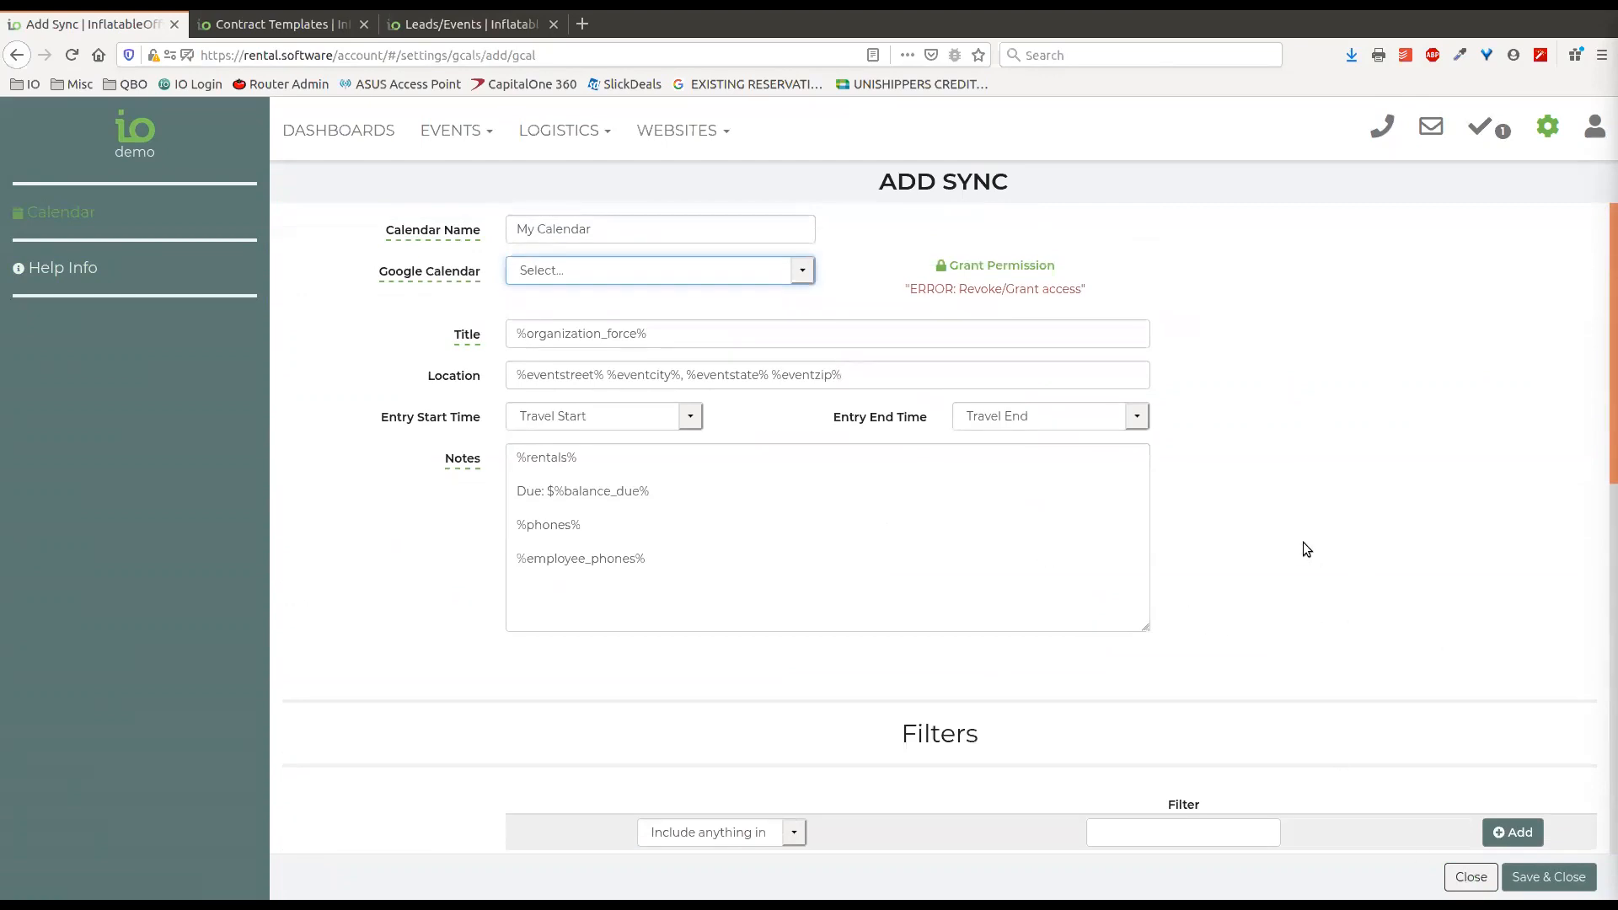
{"action": "scroll", "coordinate": [1298, 540], "scroll_direction": "down", "scroll_amount": 8}
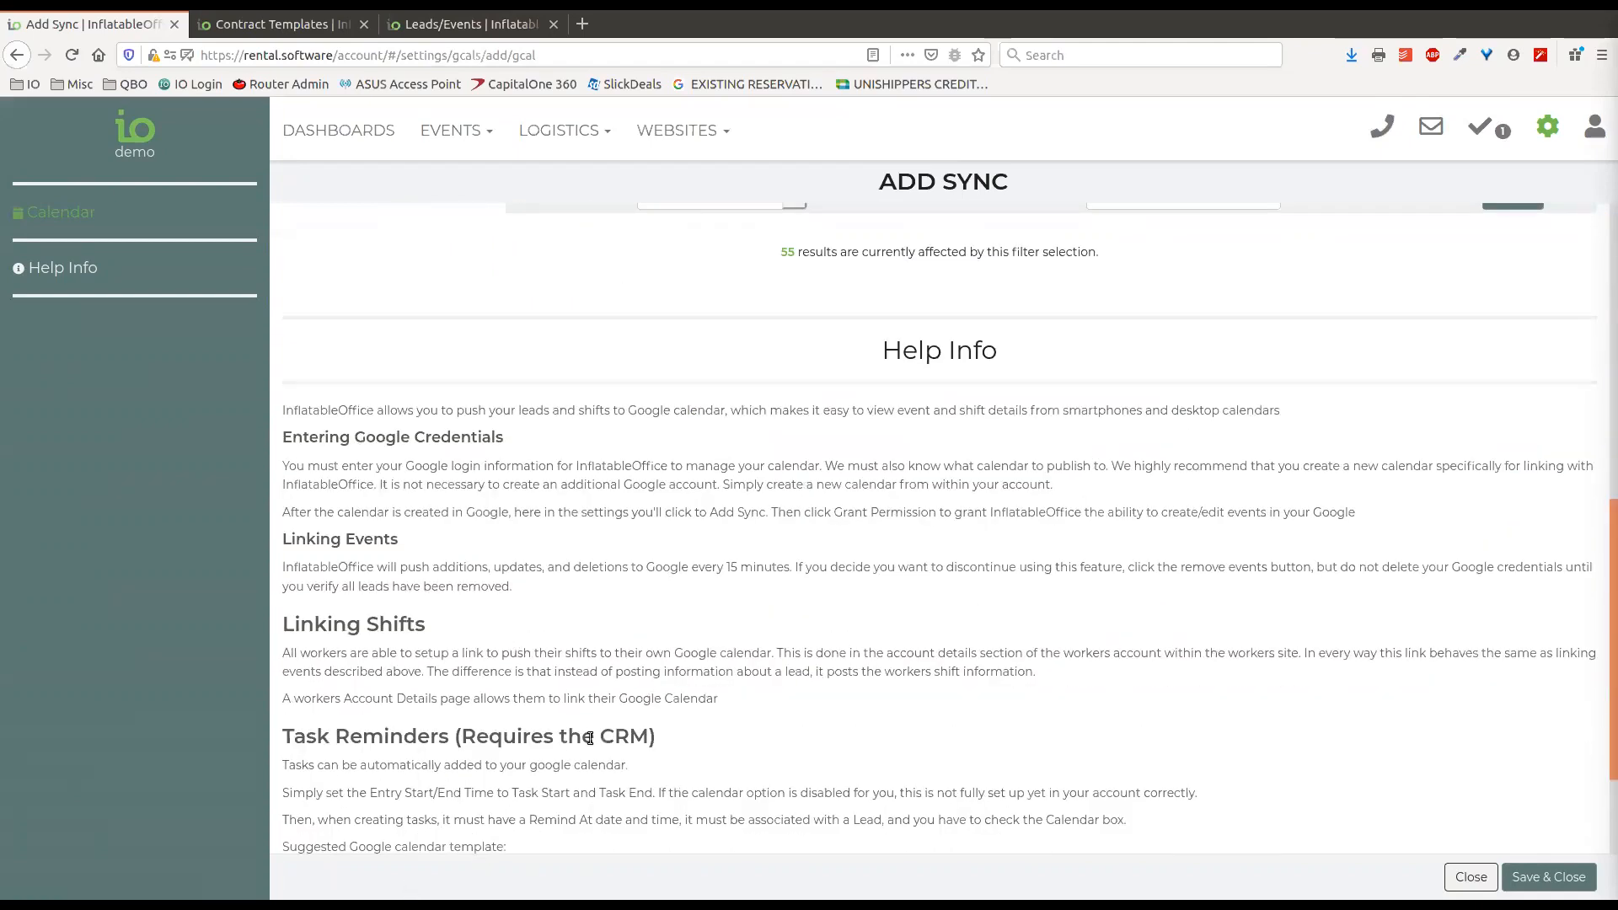
{"action": "scroll", "coordinate": [590, 738], "scroll_direction": "down", "scroll_amount": 2}
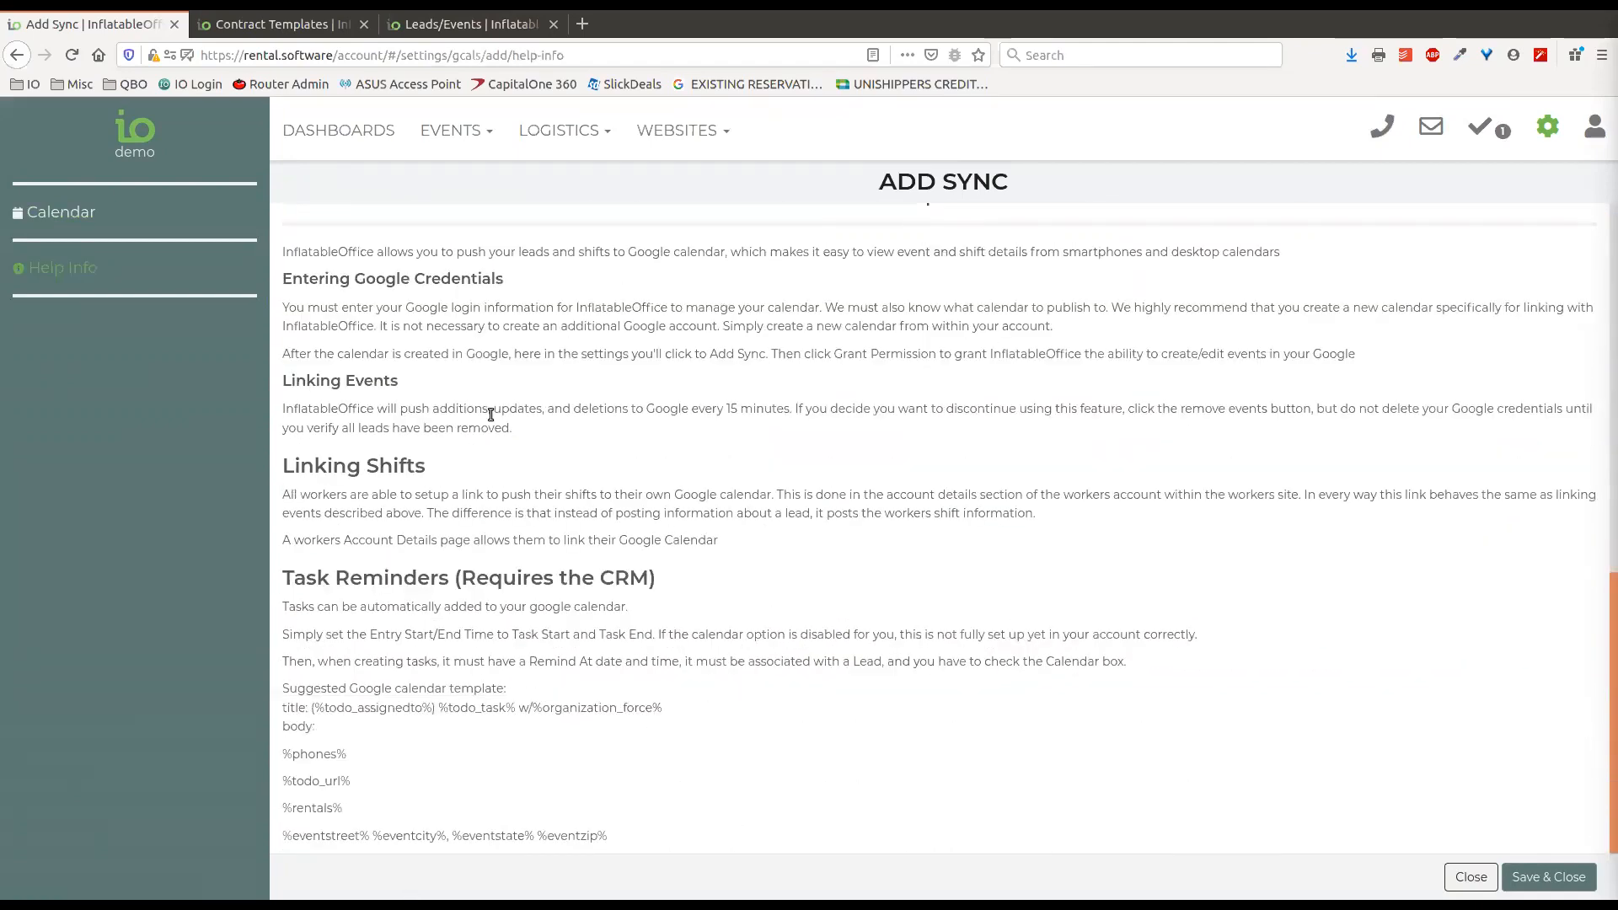
{"action": "scroll", "coordinate": [1410, 272], "scroll_direction": "up", "scroll_amount": 8}
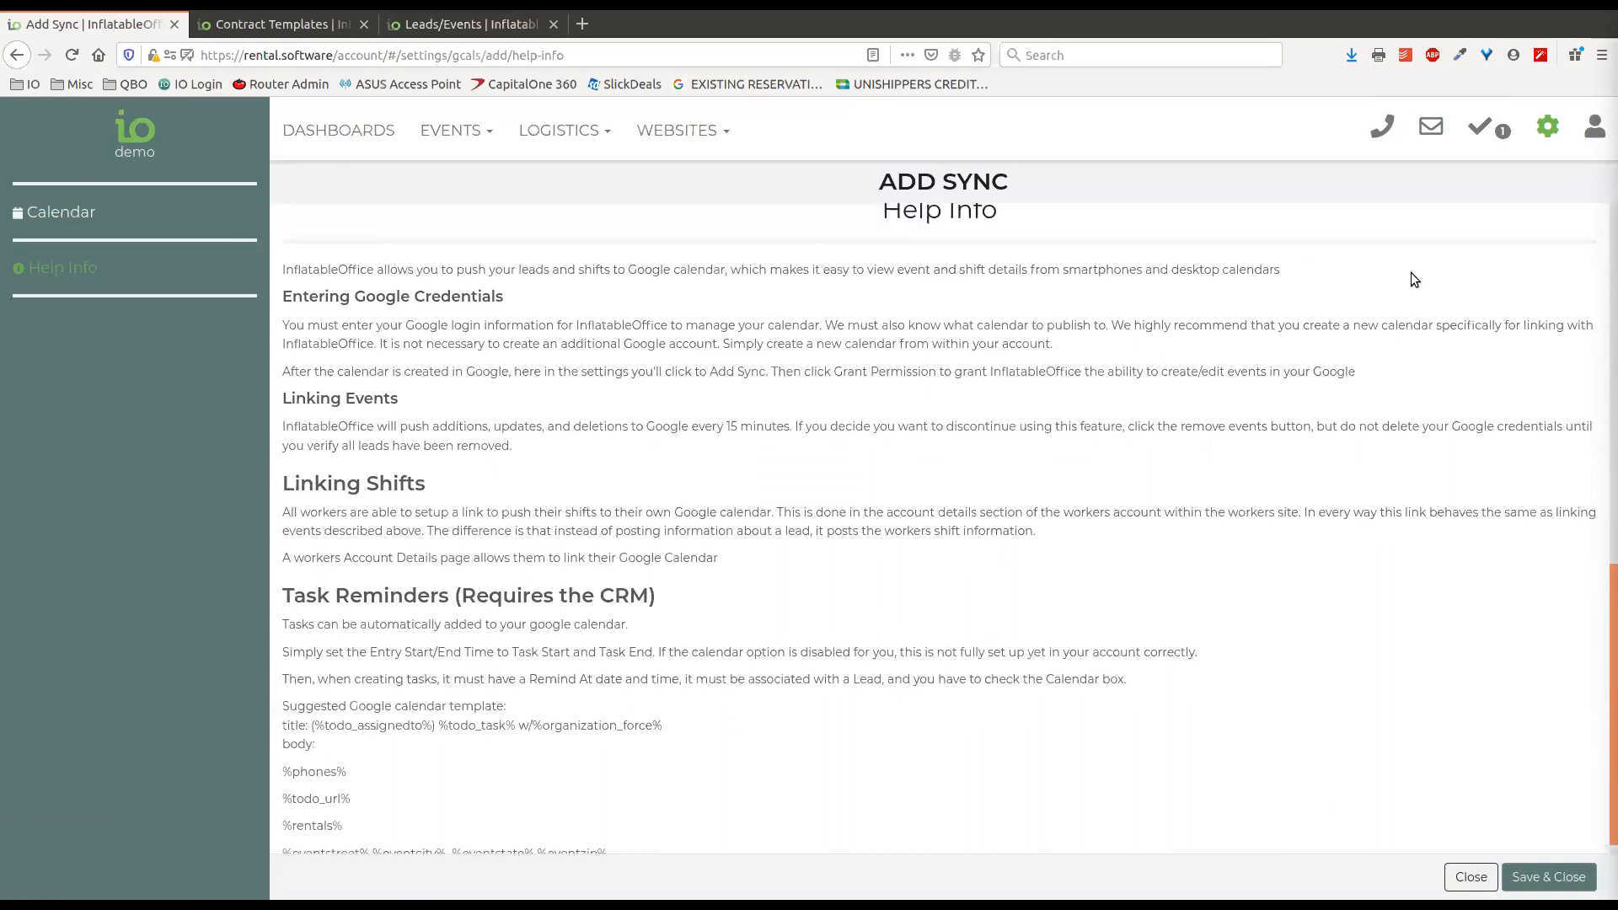
{"action": "scroll", "coordinate": [1328, 498], "scroll_direction": "up", "scroll_amount": 2}
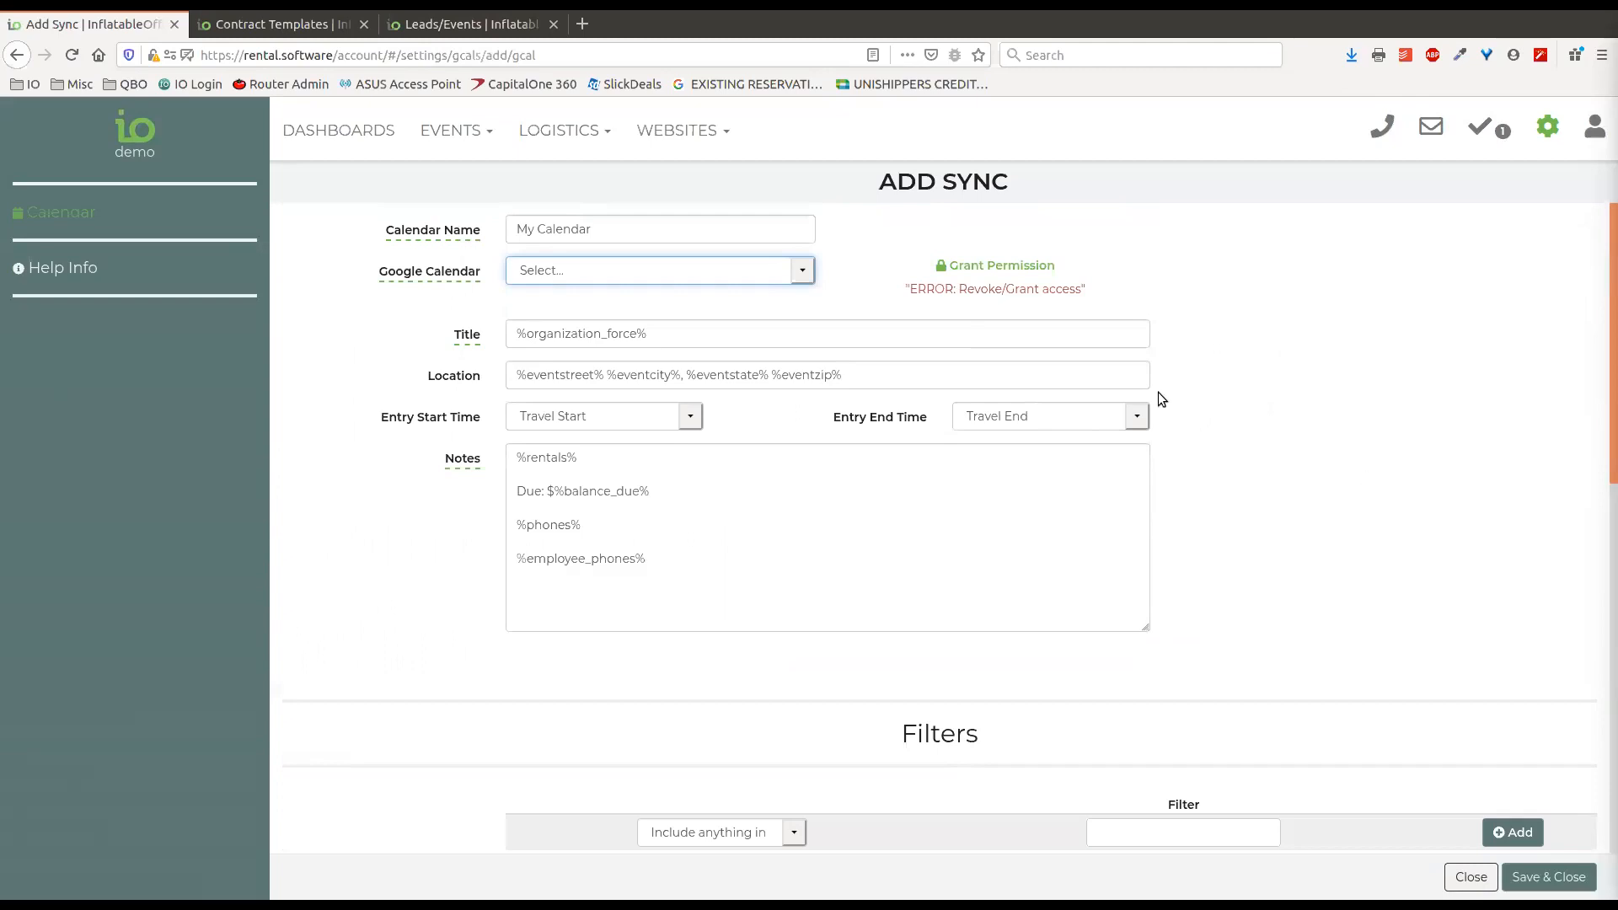
Close the new calendar sync without saving and open the Upselling section of the 14' Hi-Striker inventory item.
{"action": "left_click", "coordinate": [1471, 877]}
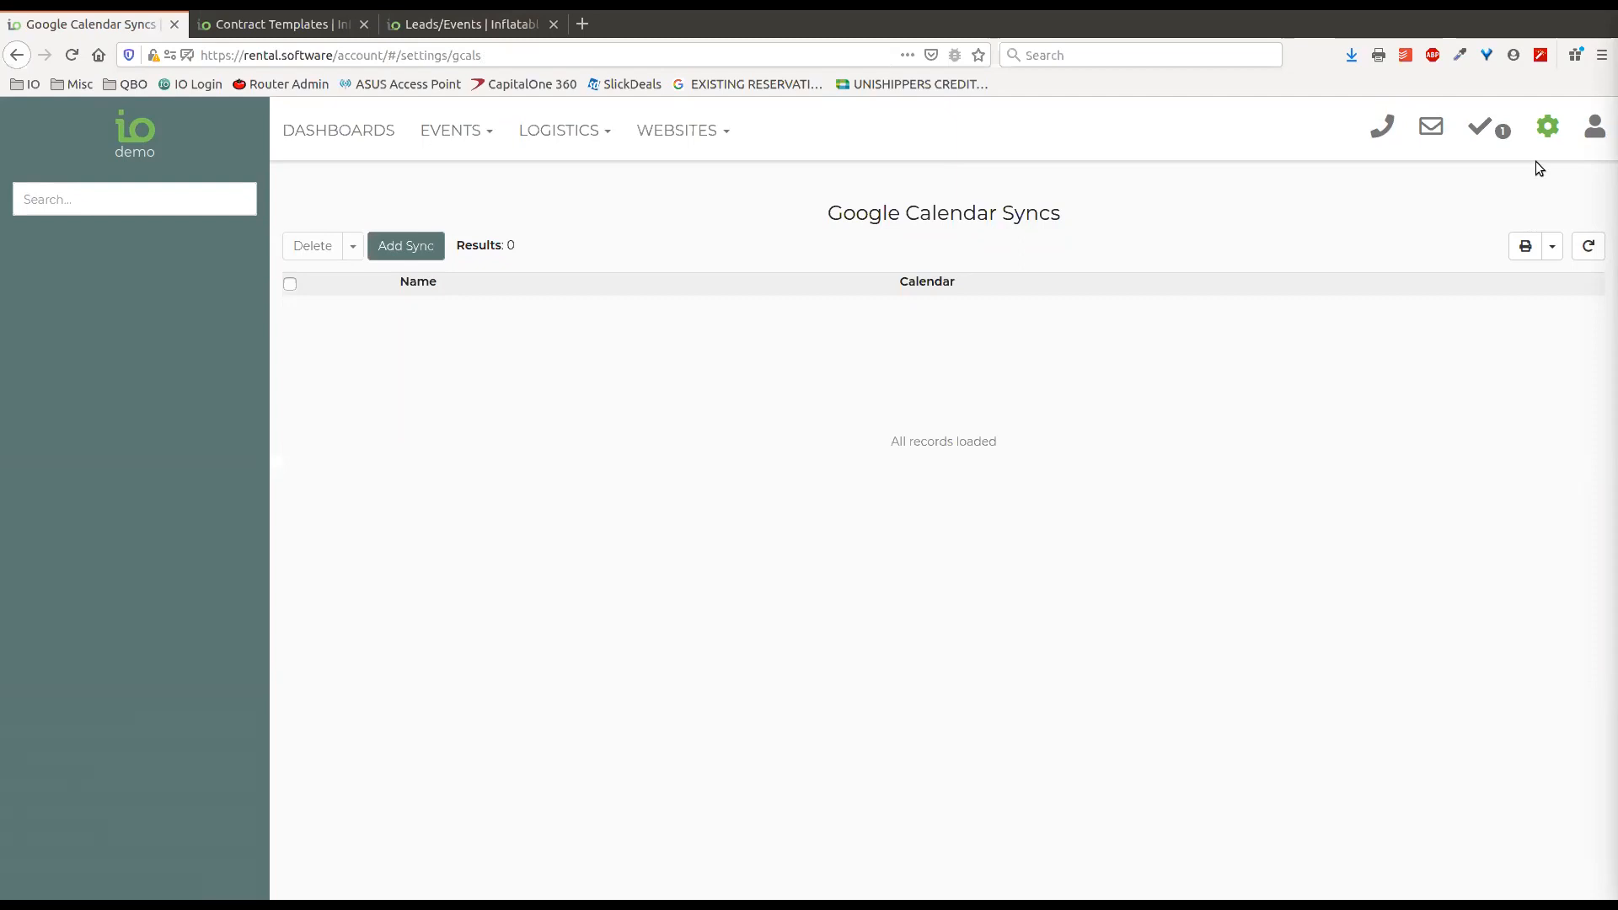
{"action": "left_click", "coordinate": [1547, 126]}
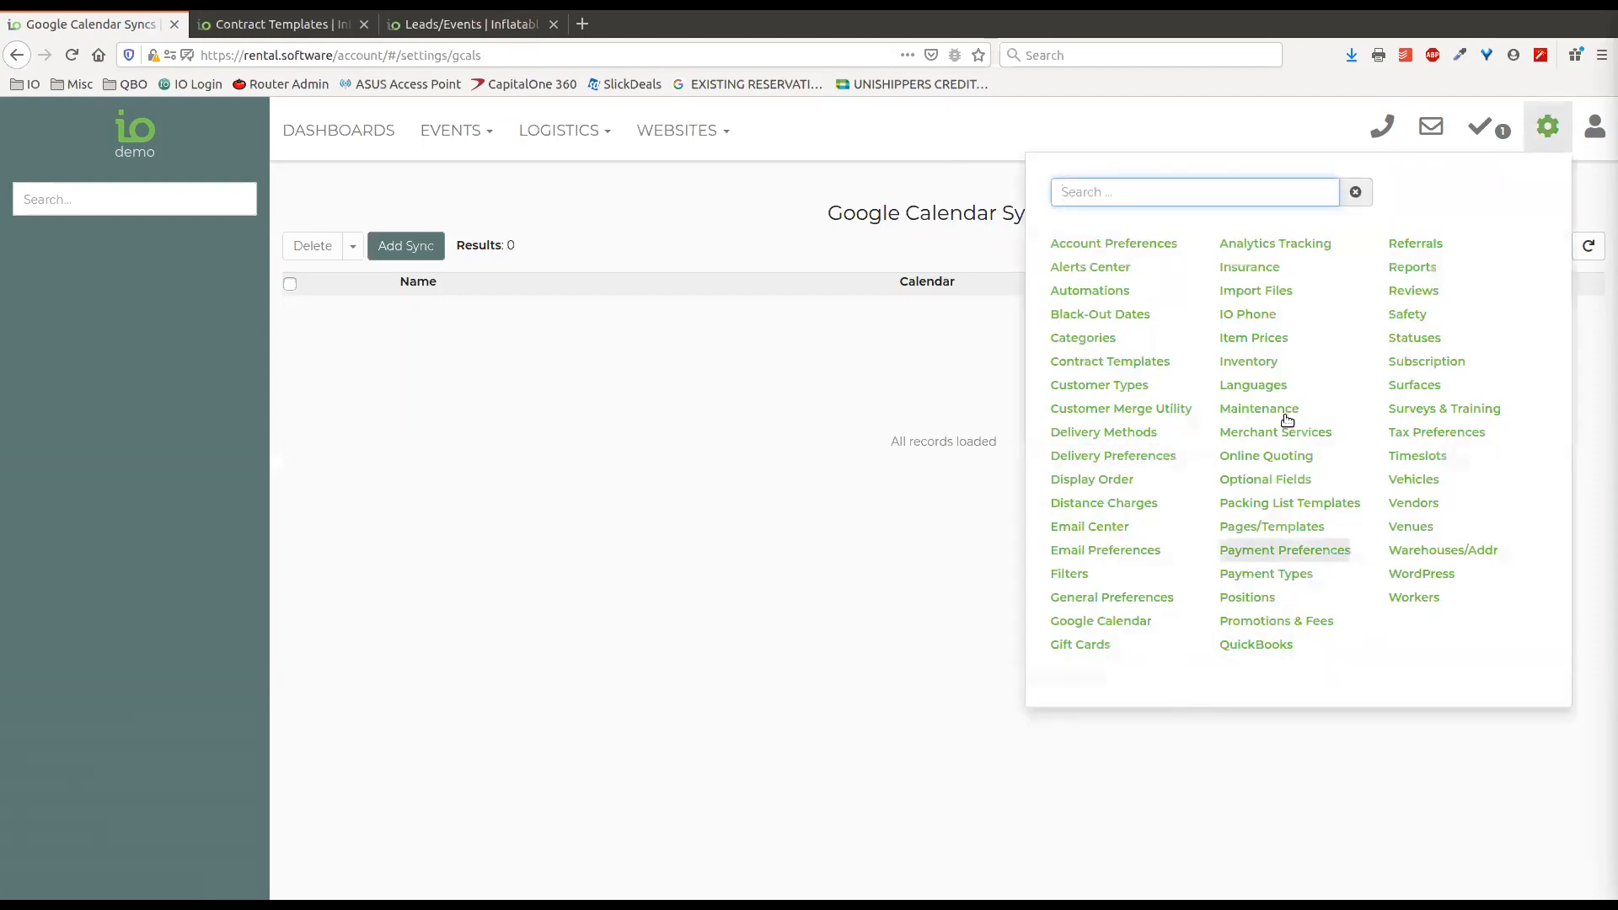
{"action": "left_click", "coordinate": [1248, 360]}
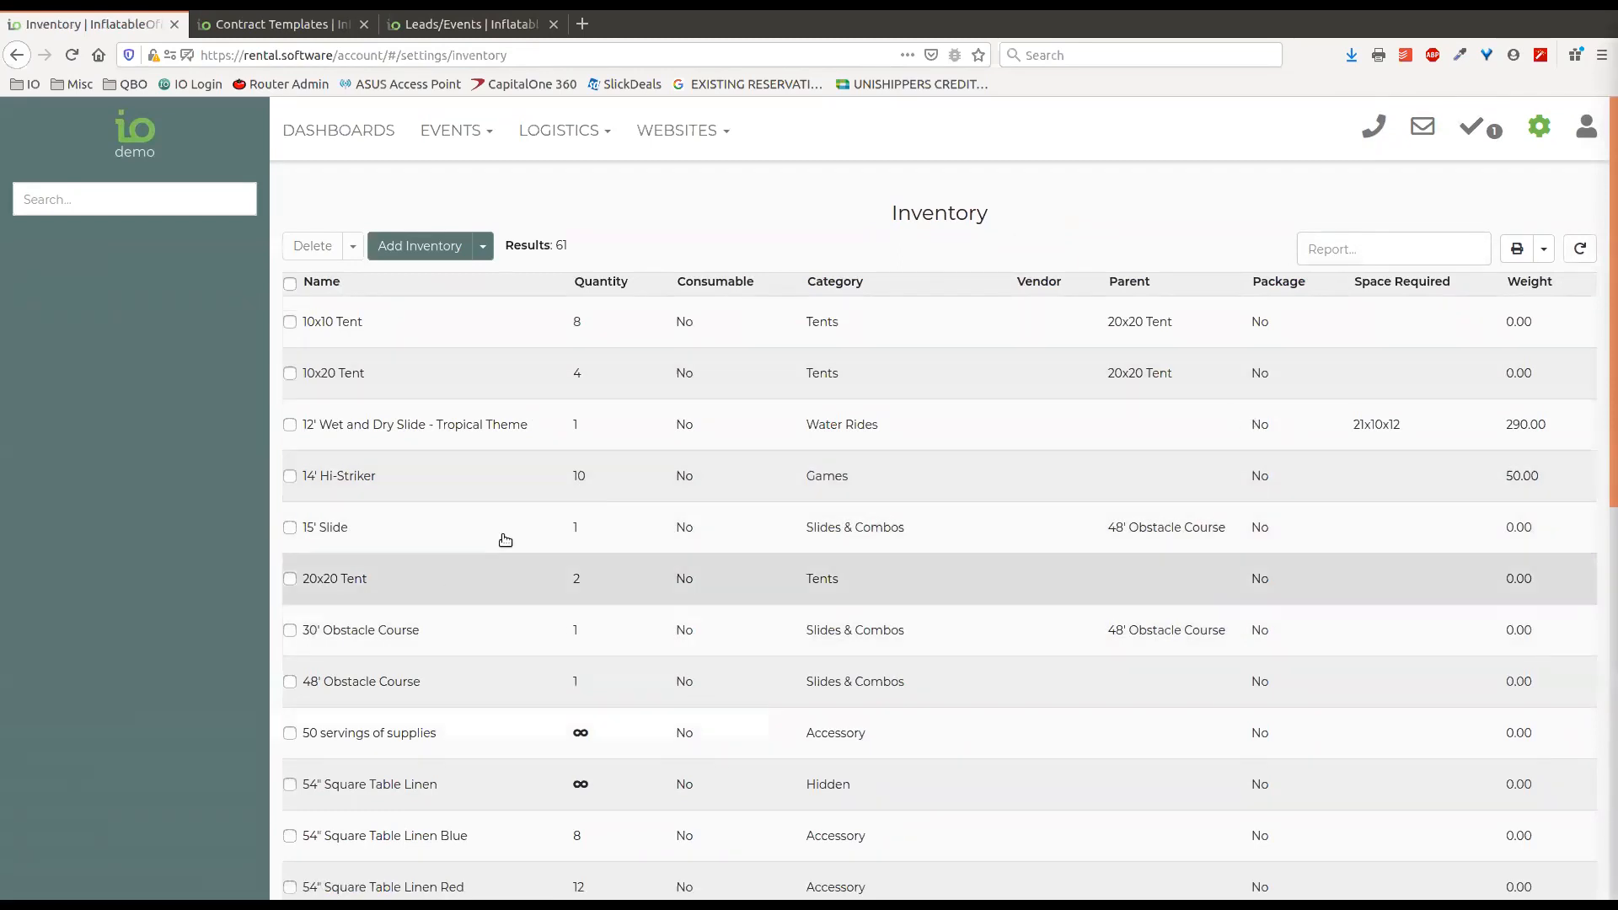
{"action": "left_click", "coordinate": [713, 477]}
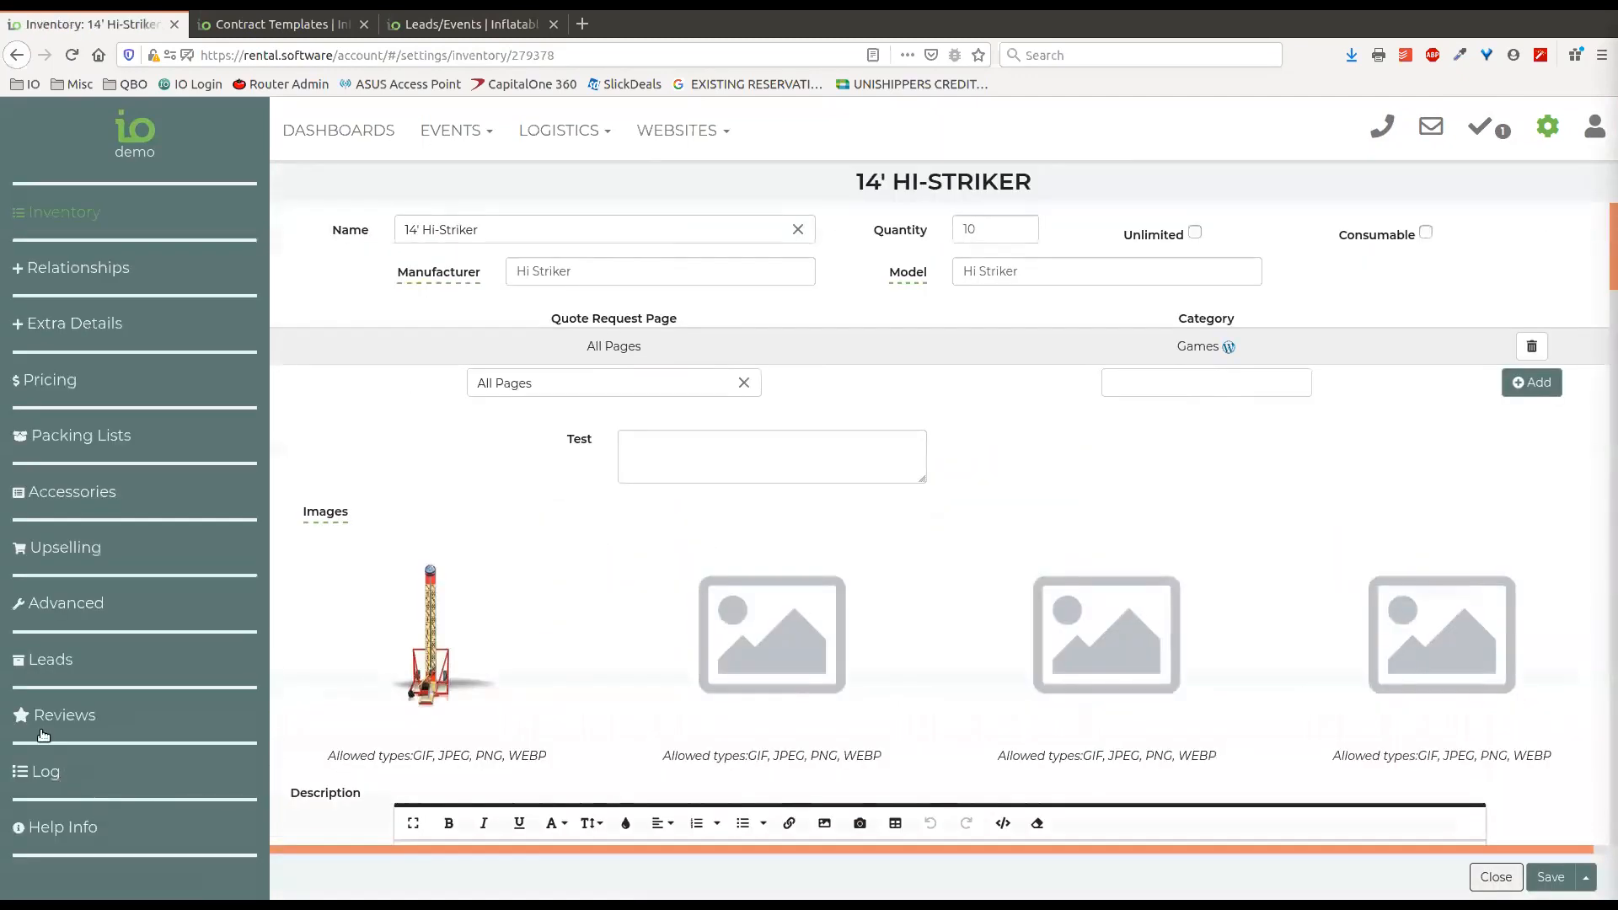
{"action": "left_click", "coordinate": [62, 550]}
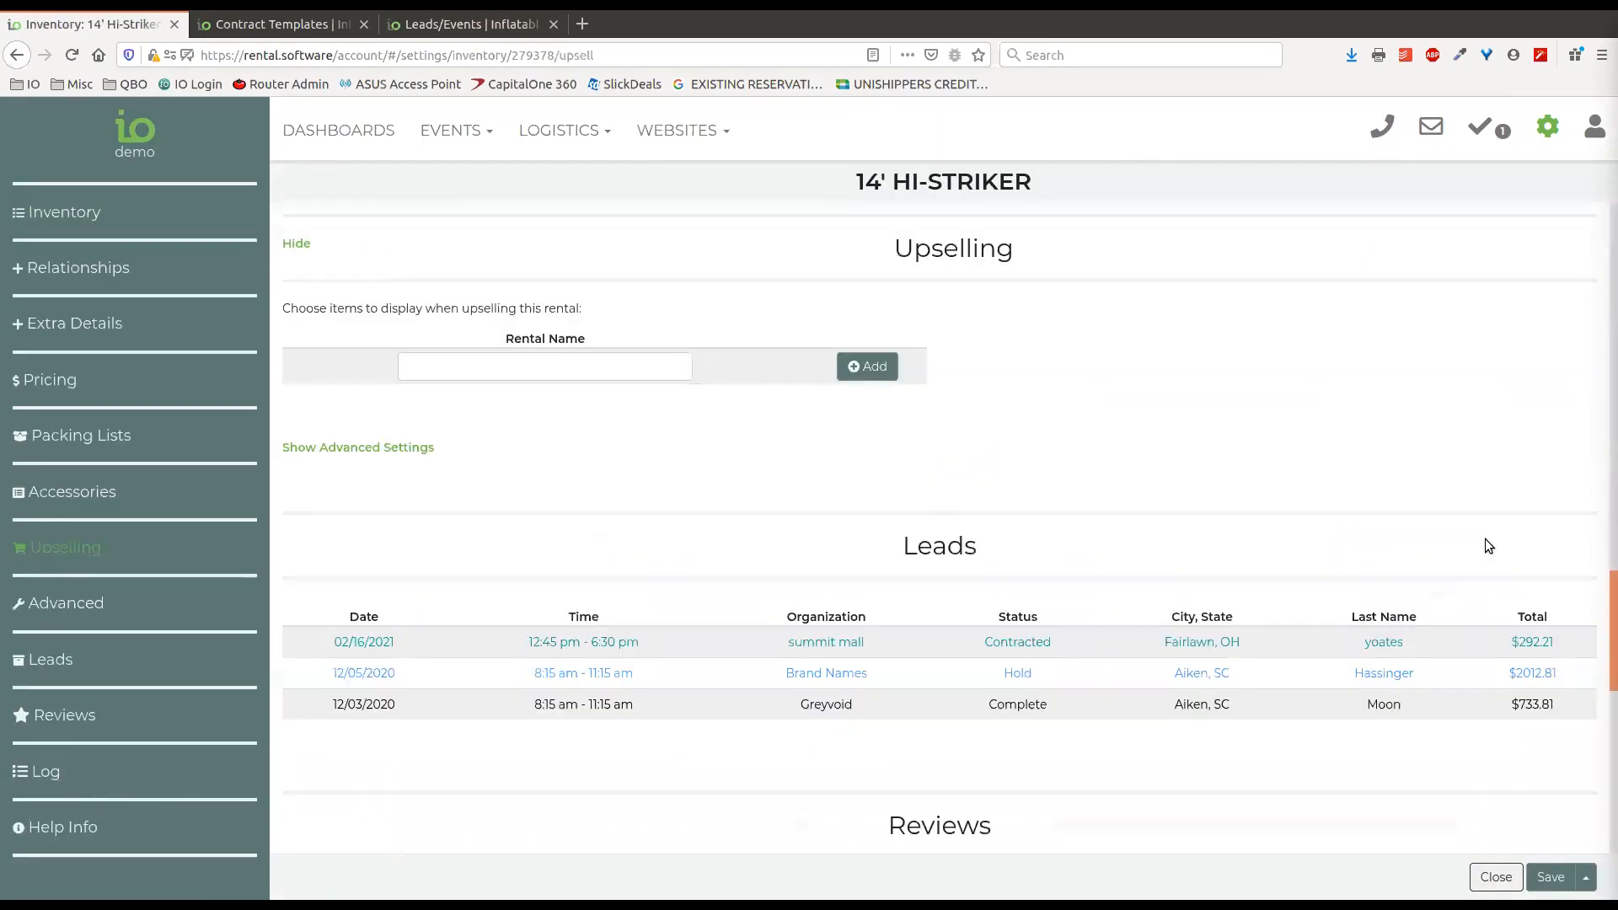
Add the 30' Obstacle Course as an upsell rental for the 14' Hi-Striker and close the item without saving.
{"action": "left_click", "coordinate": [620, 365]}
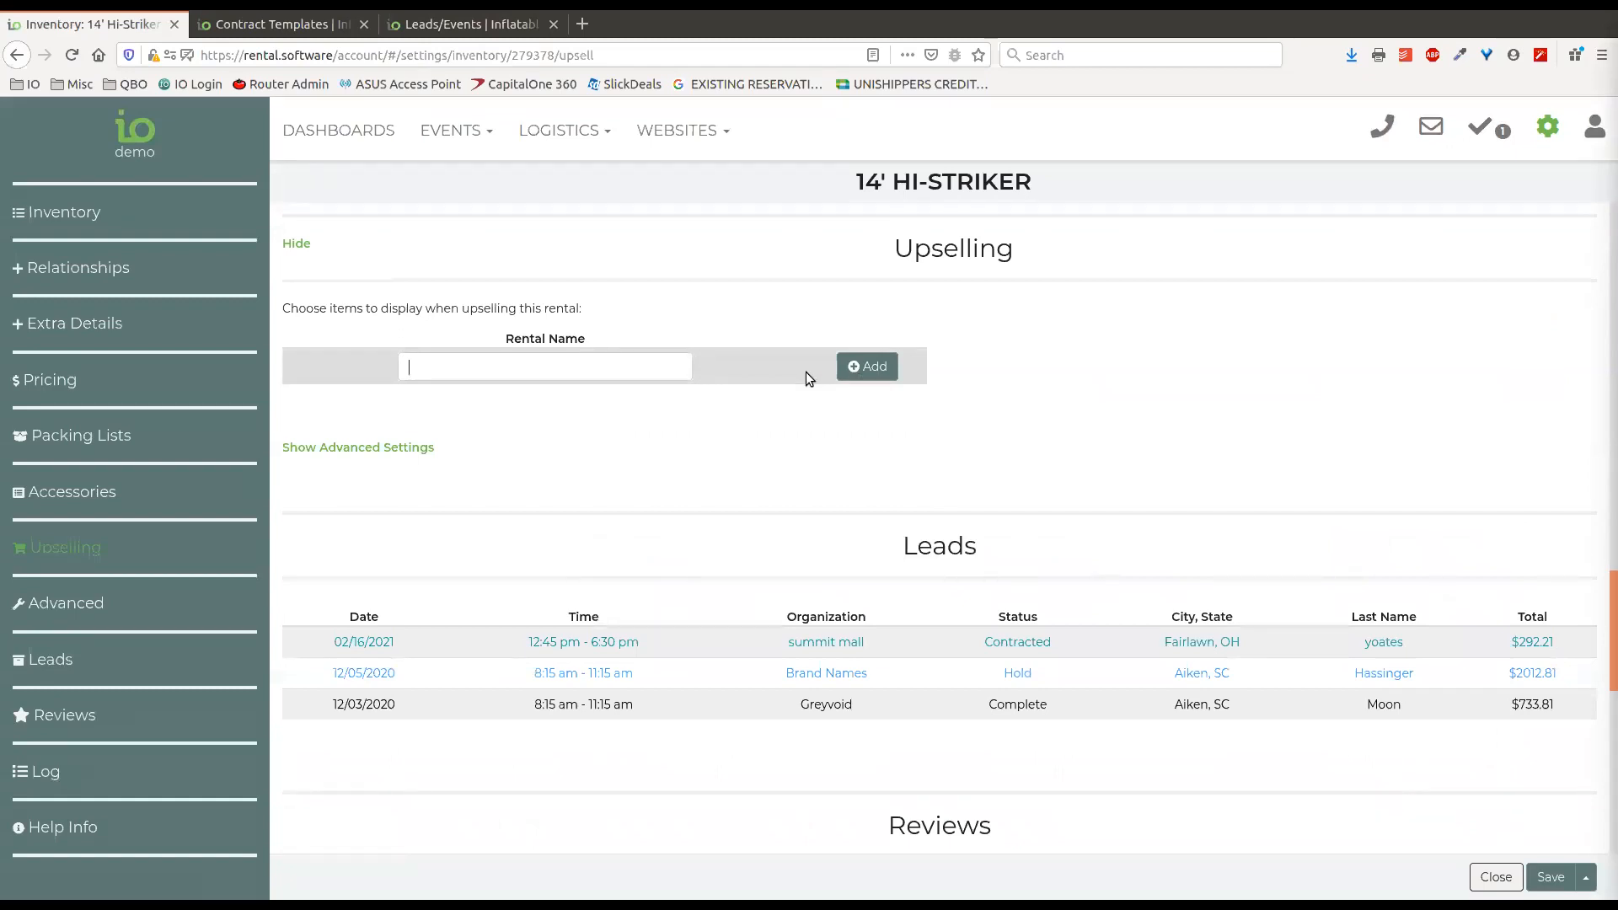
{"action": "type", "text": "slide"}
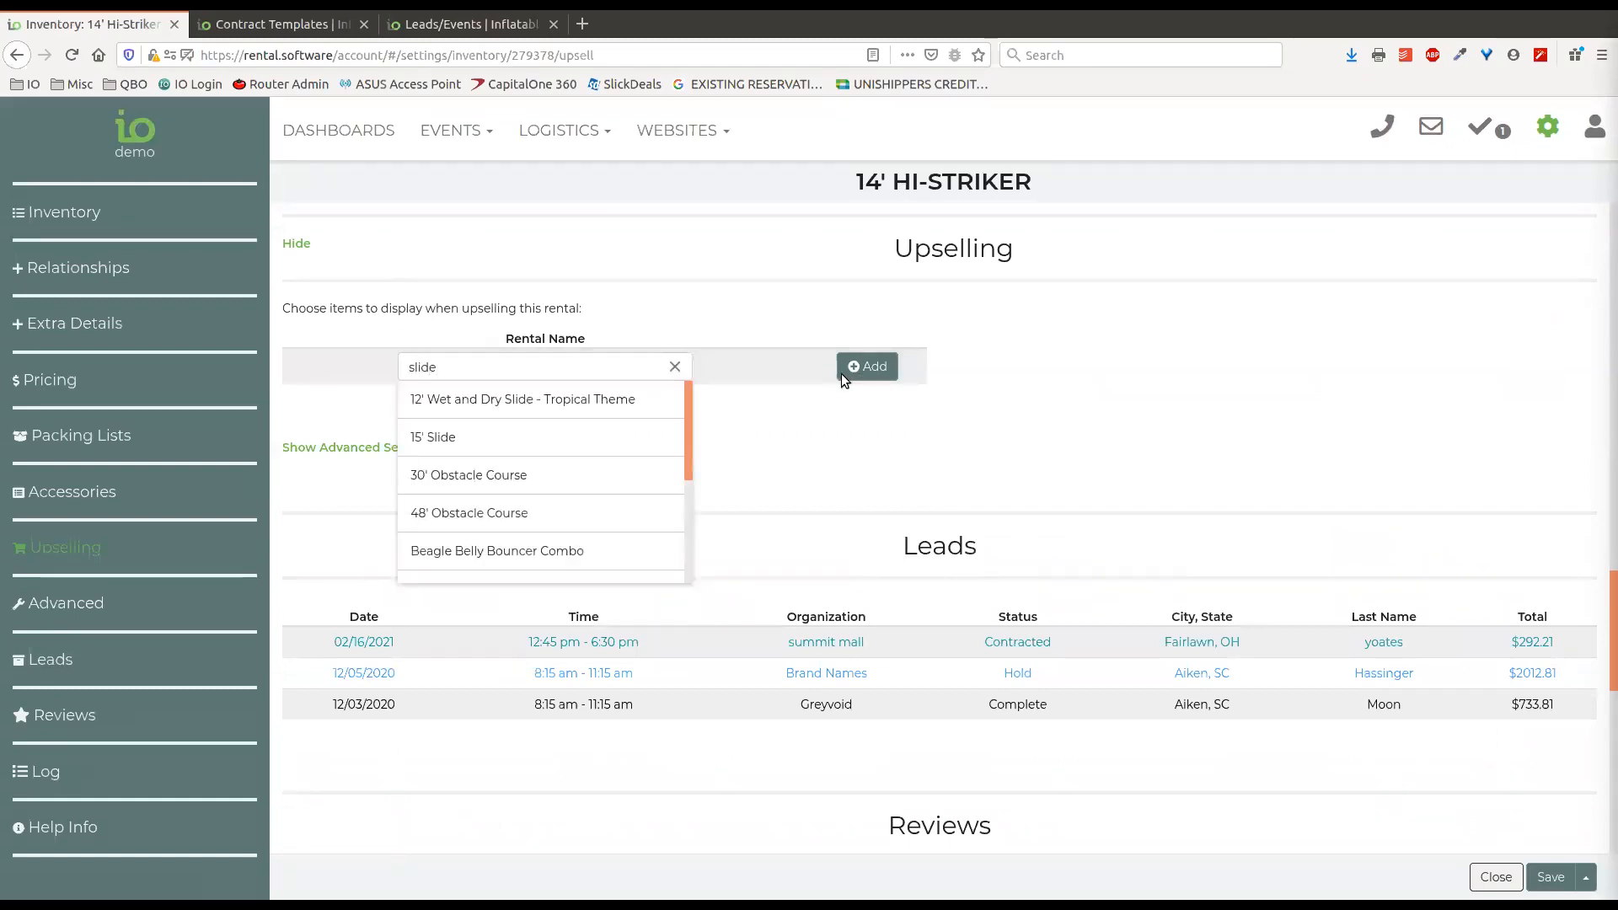
{"action": "key", "text": "Return"}
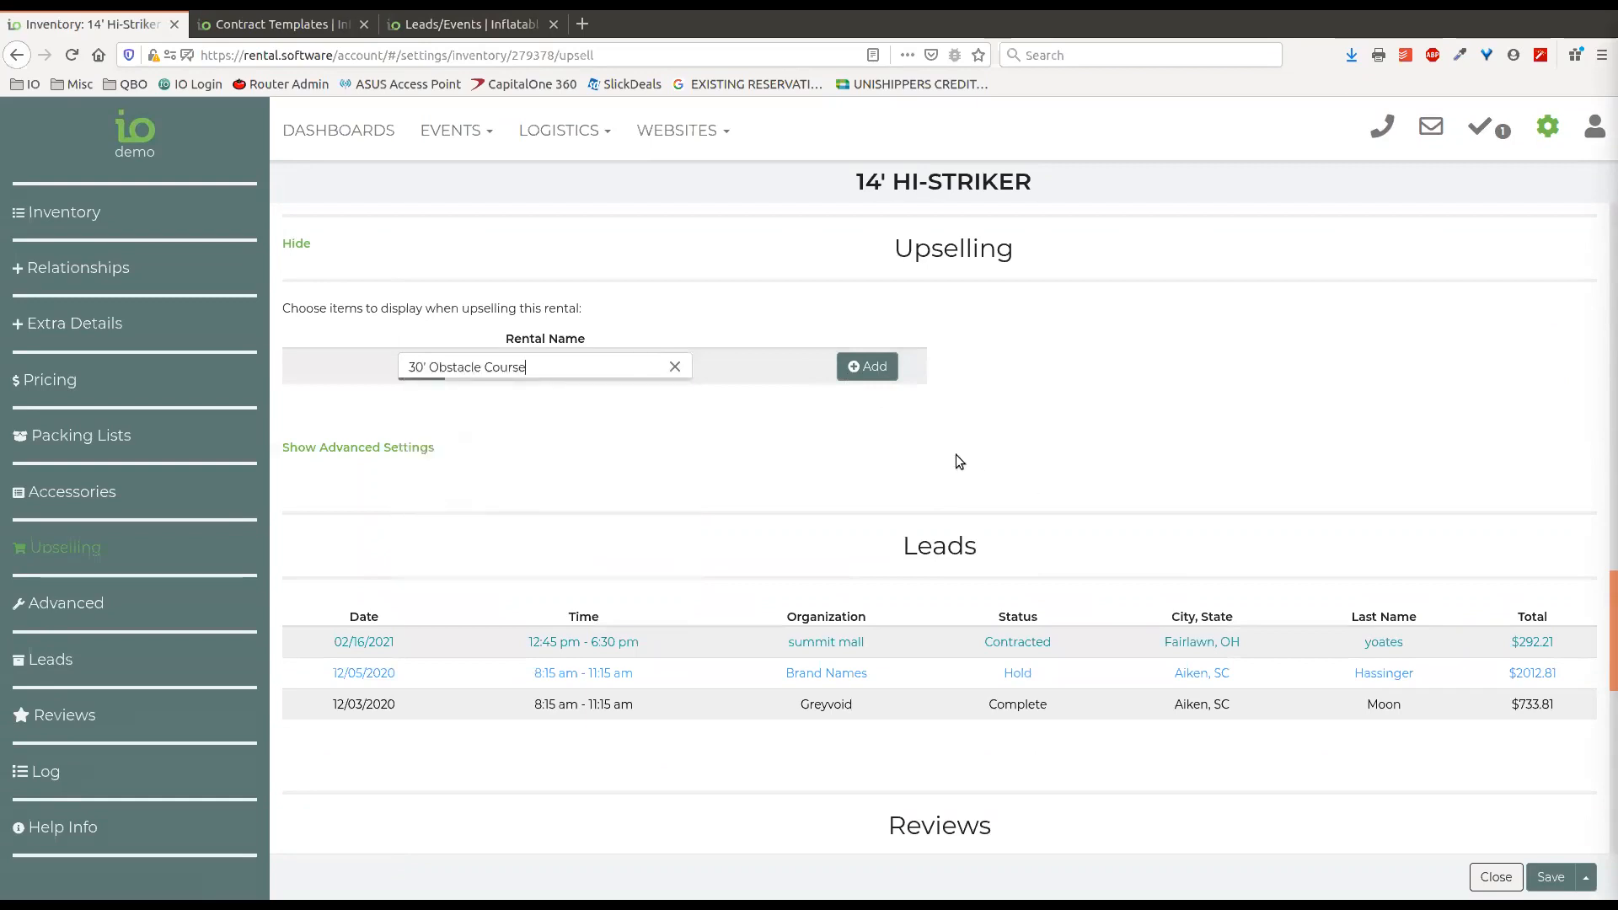
{"action": "left_click", "coordinate": [870, 370]}
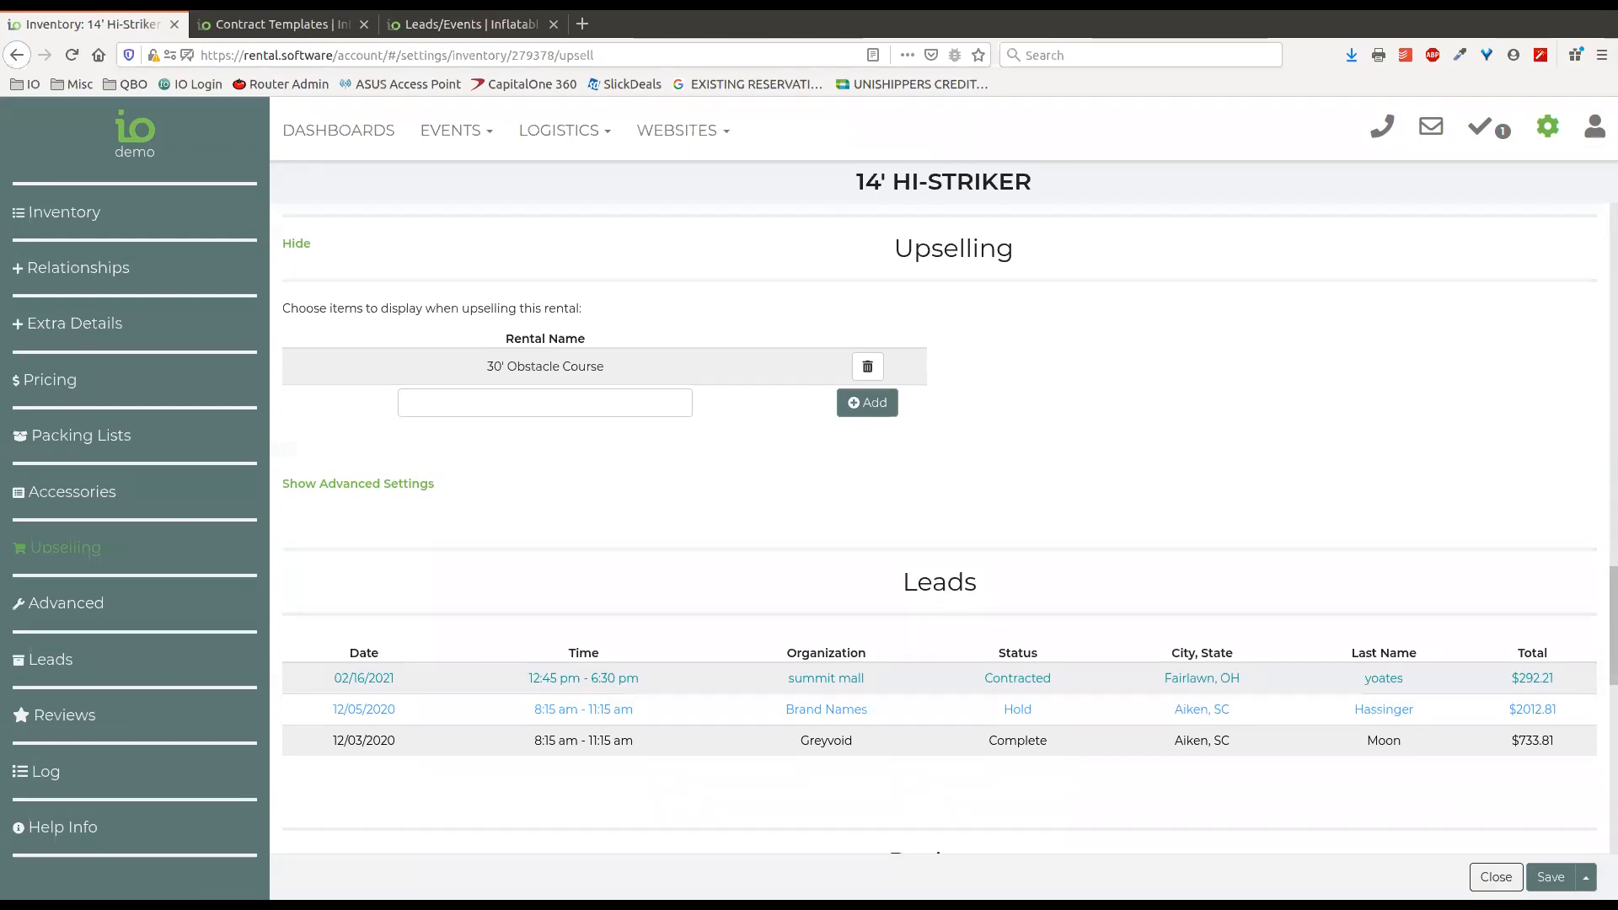
{"action": "left_click", "coordinate": [1491, 876]}
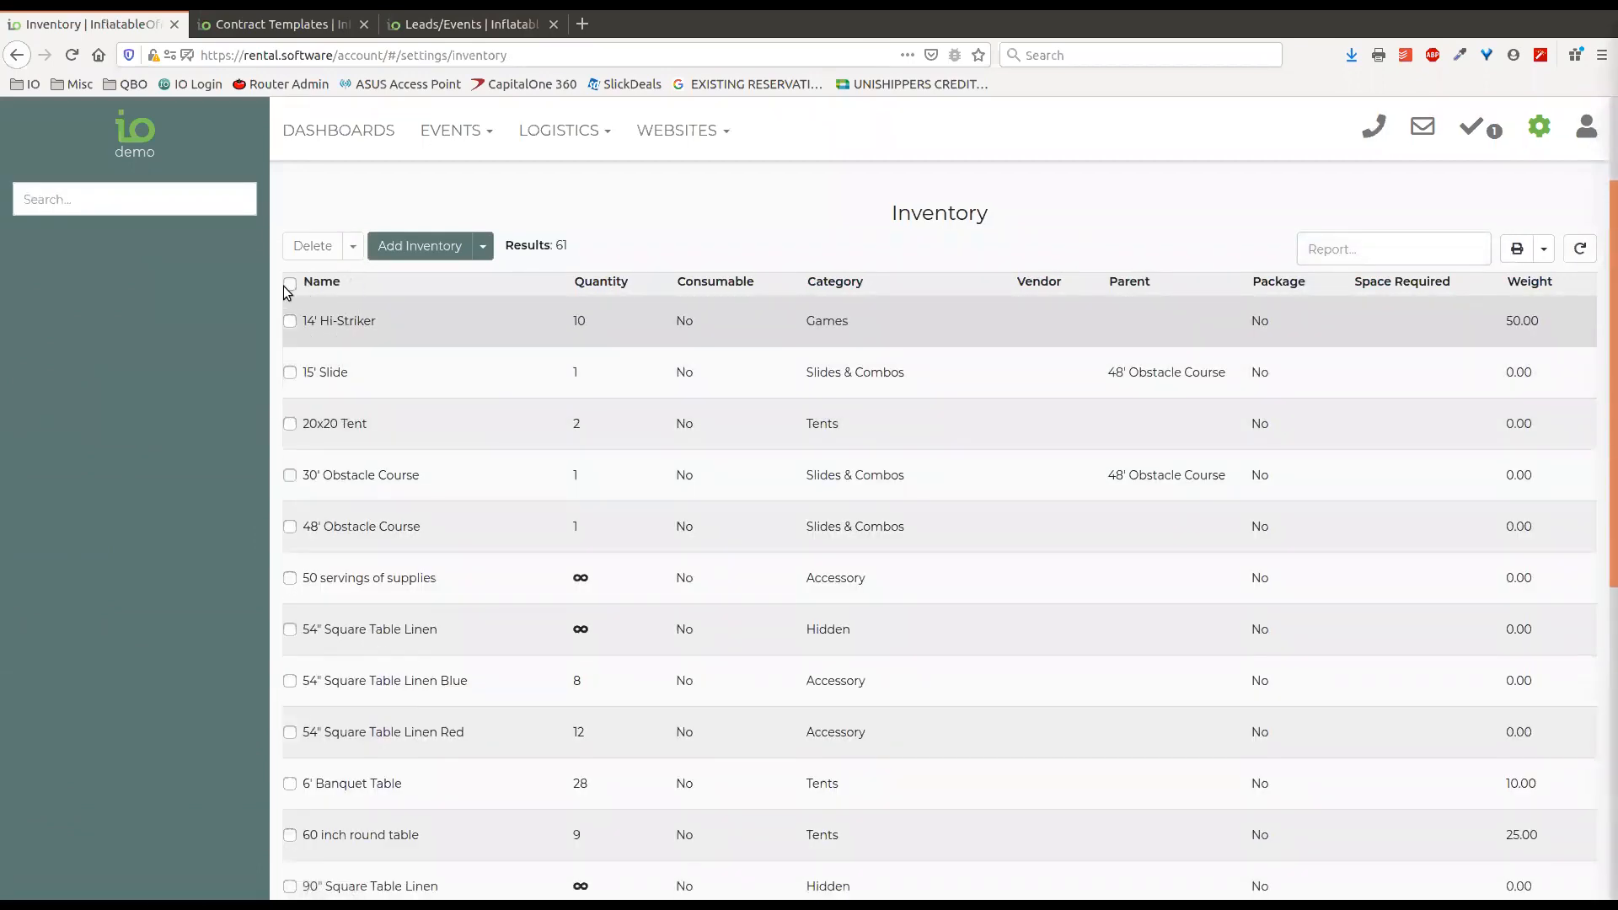
Filter the inventory to Accessories, check the extra actions available for 50 servings of supplies, and remove the filter.
{"action": "left_click", "coordinate": [114, 198]}
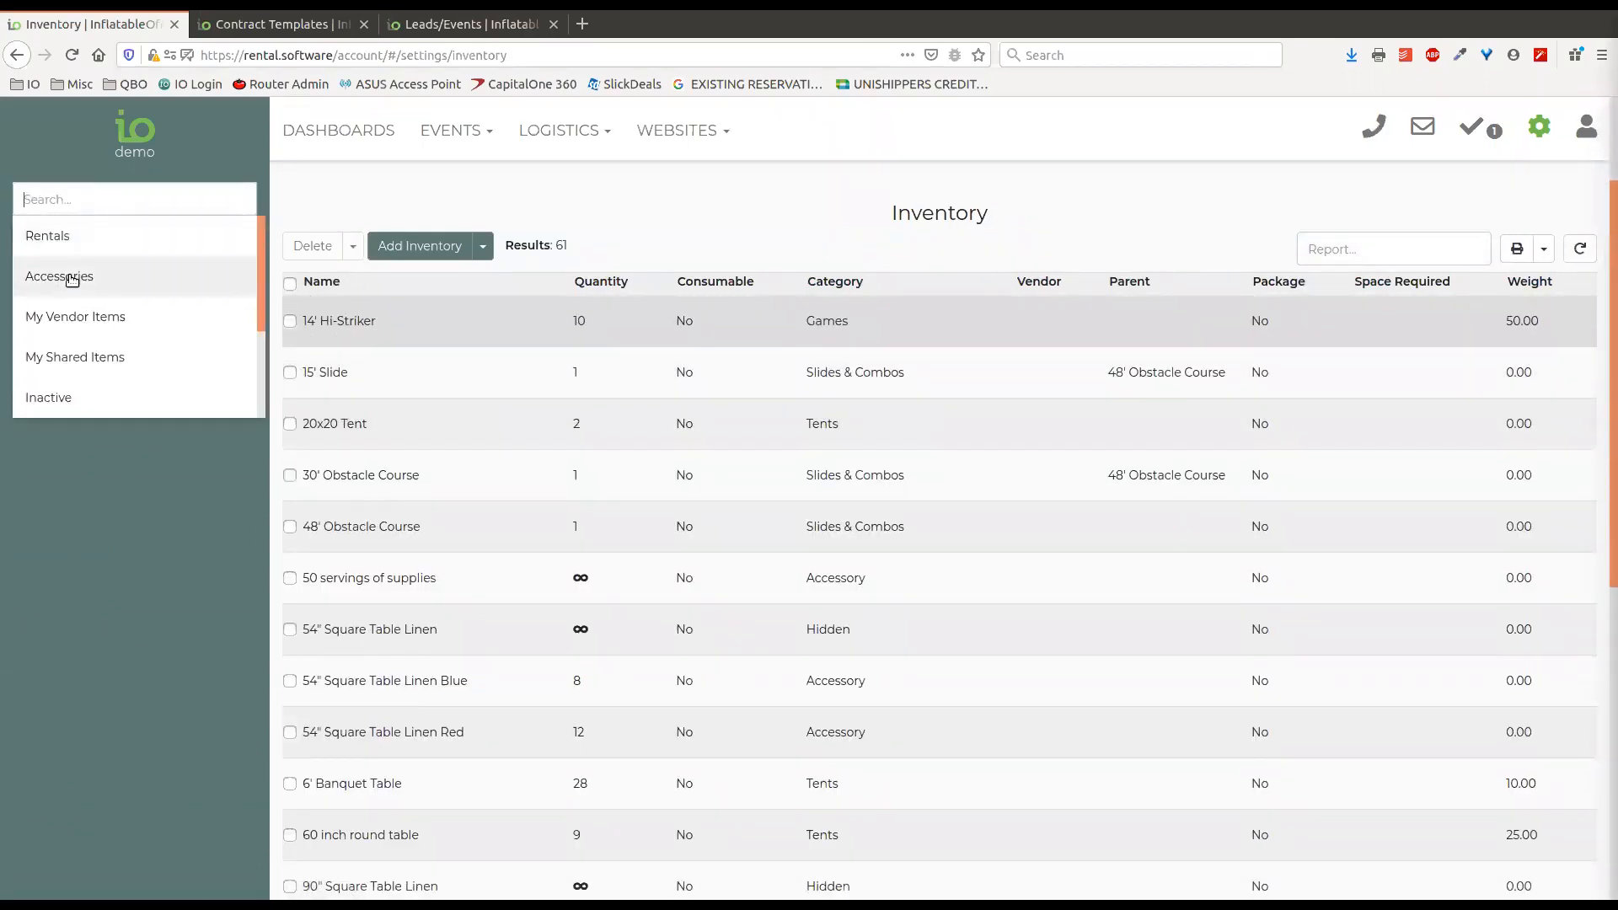
{"action": "left_click", "coordinate": [71, 278]}
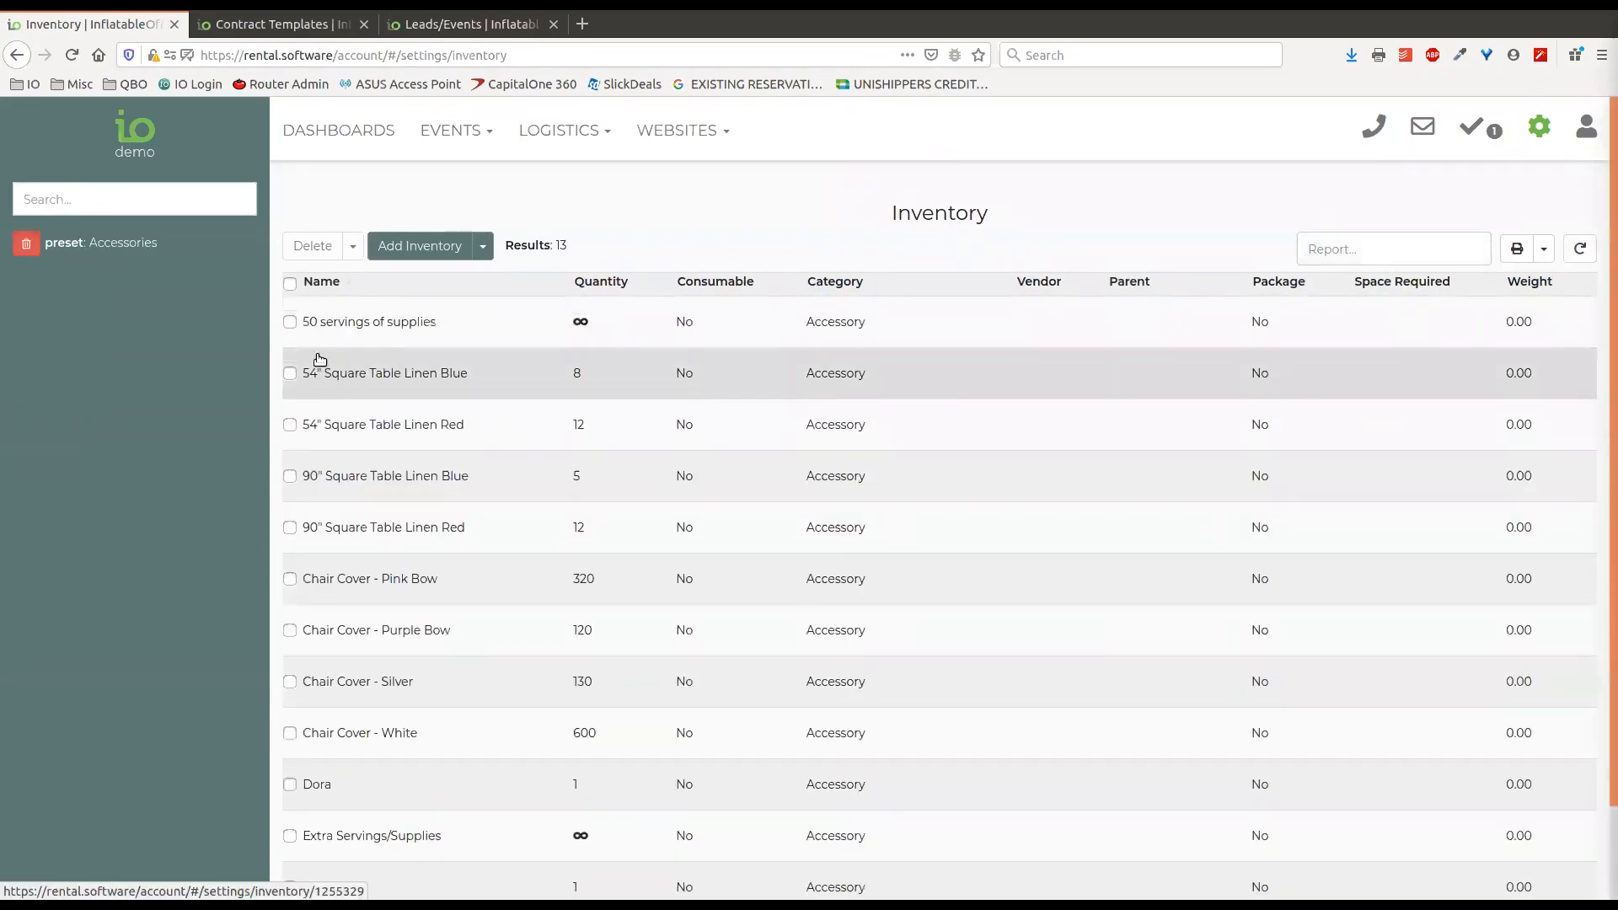
{"action": "left_click", "coordinate": [290, 322]}
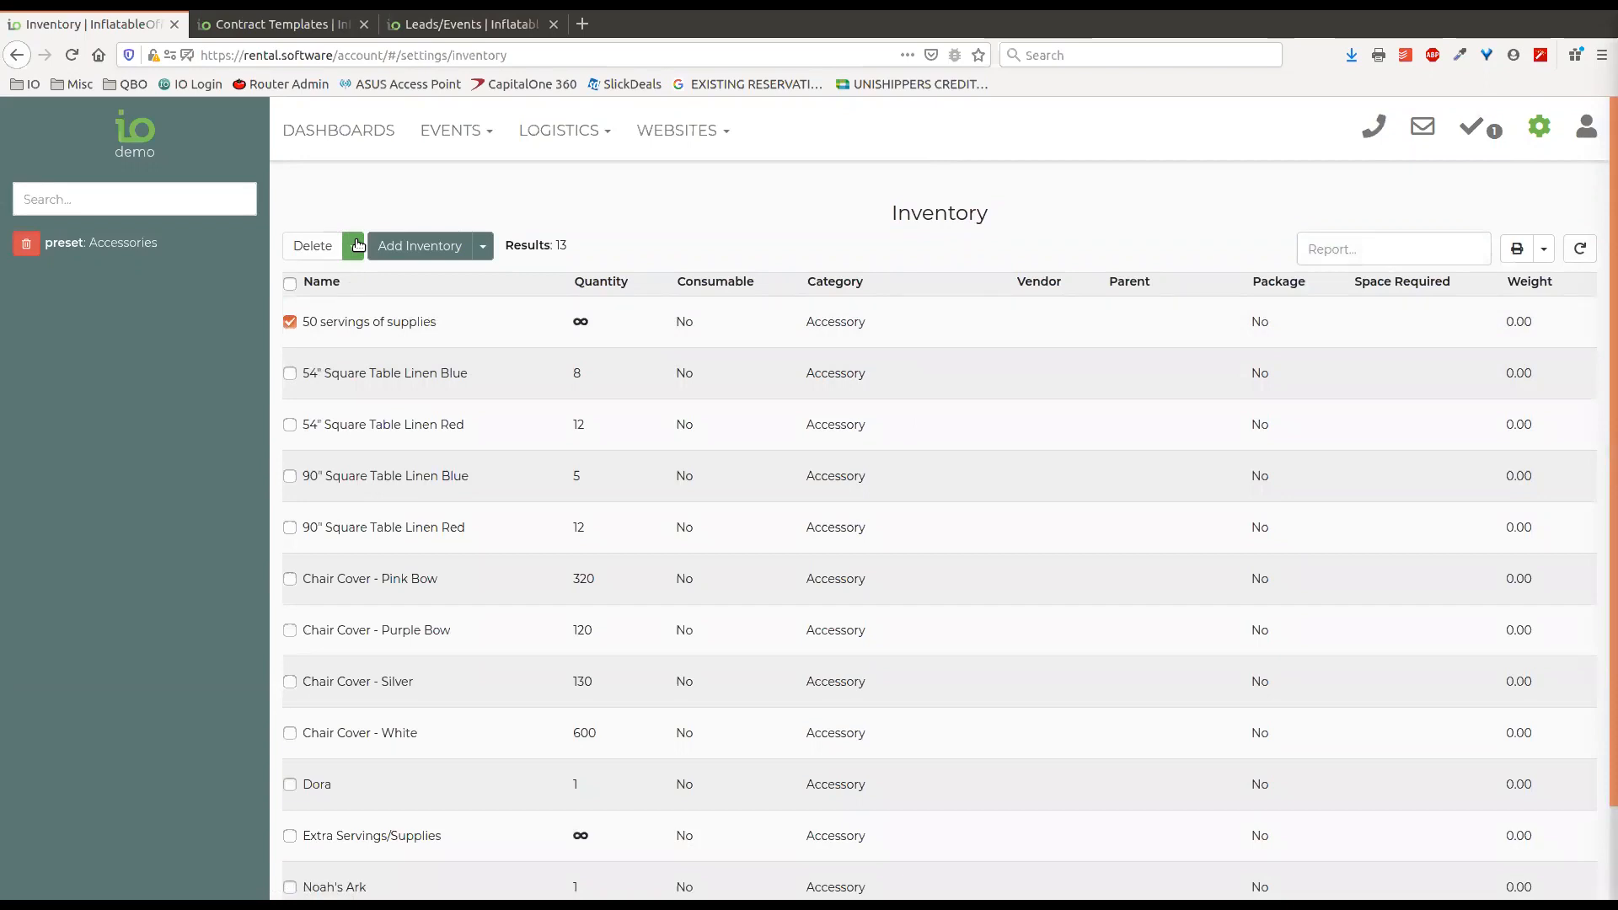
{"action": "left_click", "coordinate": [357, 244]}
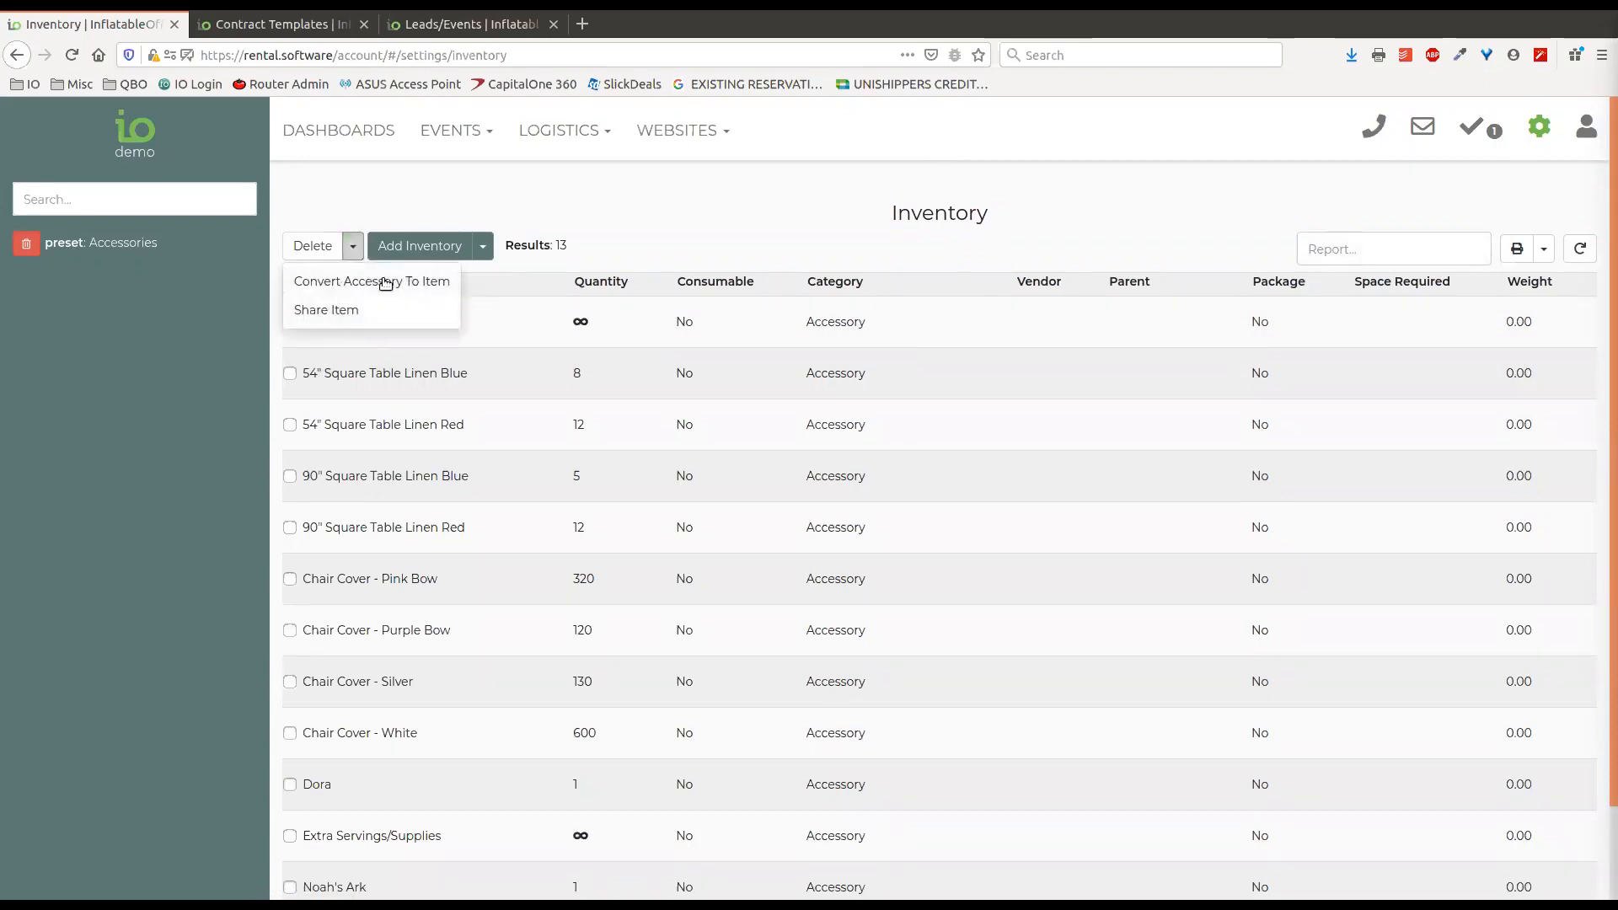
{"action": "left_click", "coordinate": [366, 194]}
{"action": "left_click", "coordinate": [26, 244]}
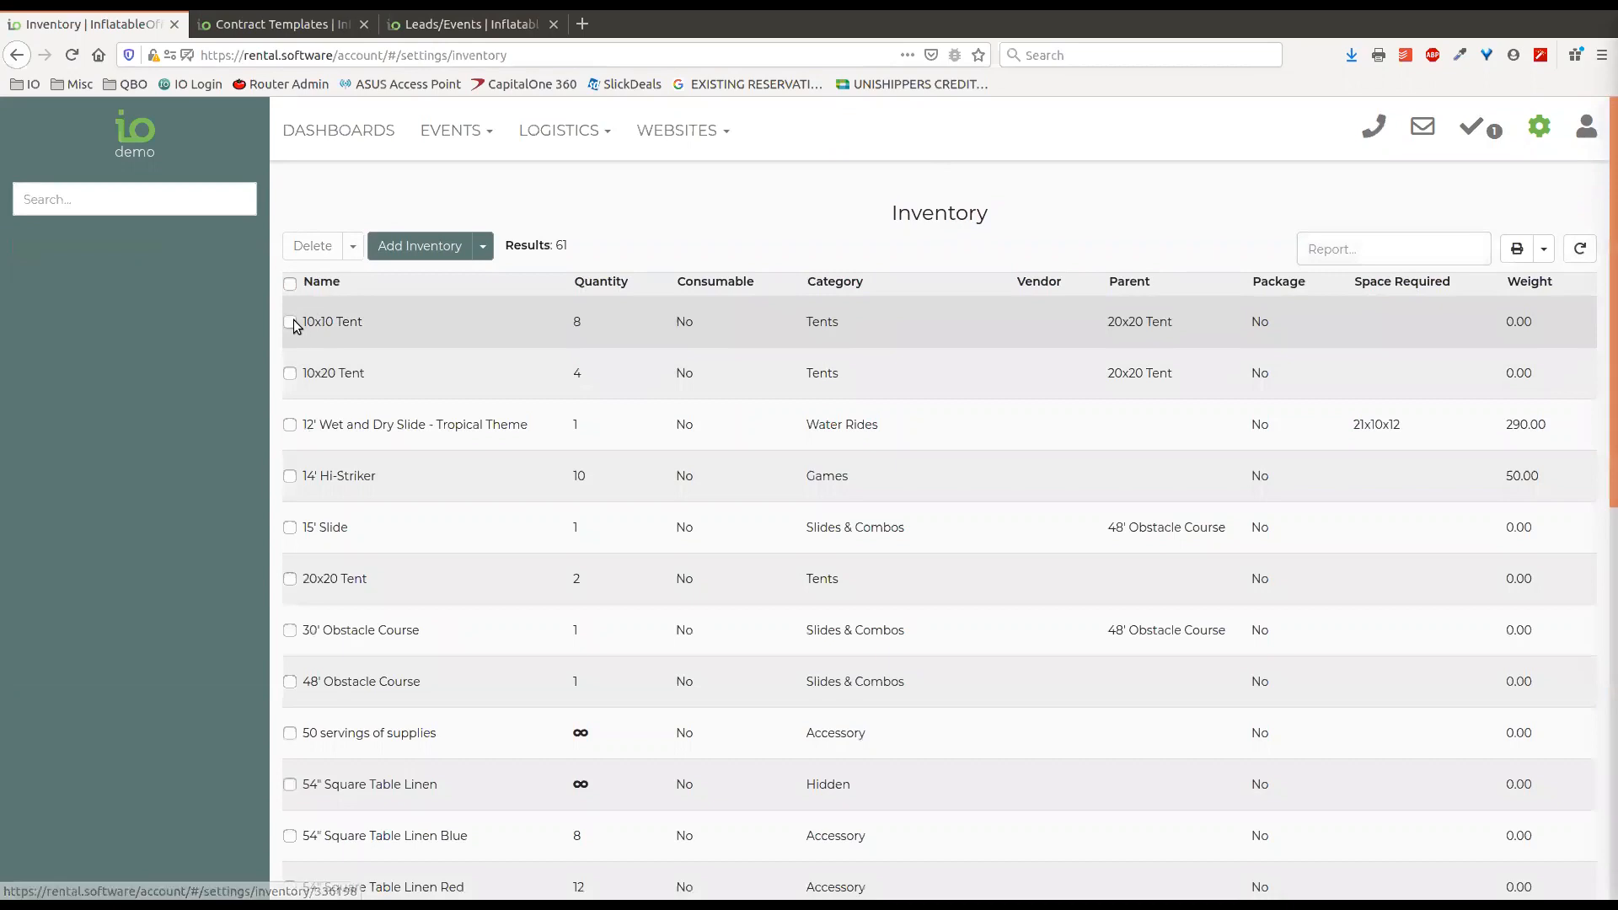
Select the 6' Banquet Table in the inventory list and check the conversion and sharing actions offered for it.
{"action": "left_click", "coordinate": [290, 321]}
{"action": "left_click", "coordinate": [290, 321]}
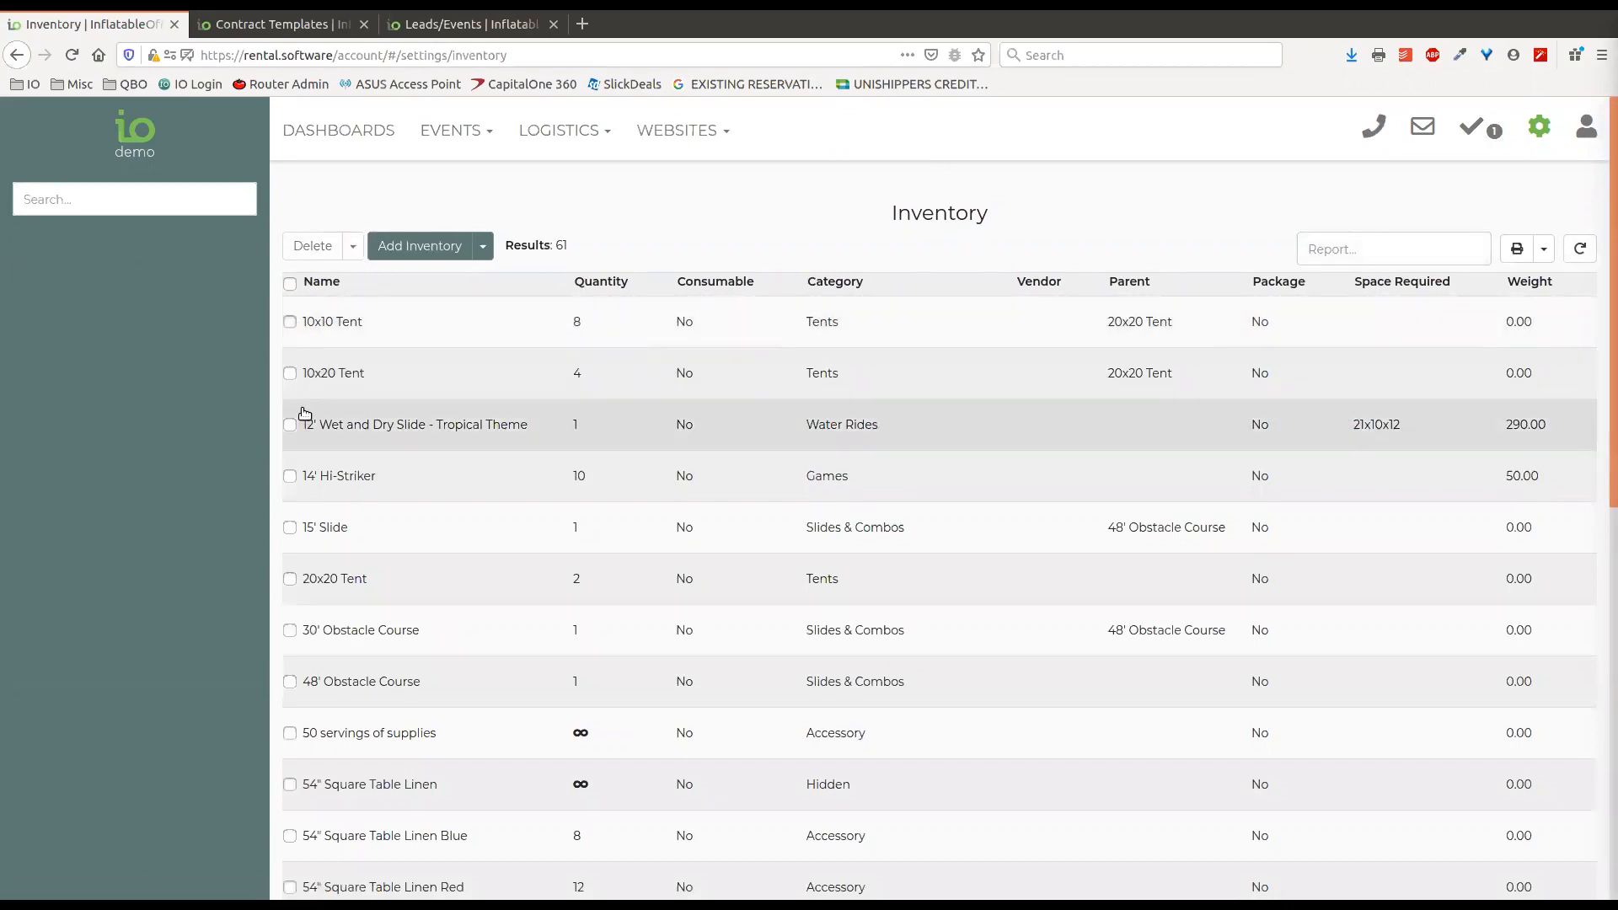
{"action": "left_click", "coordinate": [290, 682]}
{"action": "left_click", "coordinate": [290, 682]}
{"action": "scroll", "coordinate": [329, 641], "scroll_direction": "down", "scroll_amount": 2}
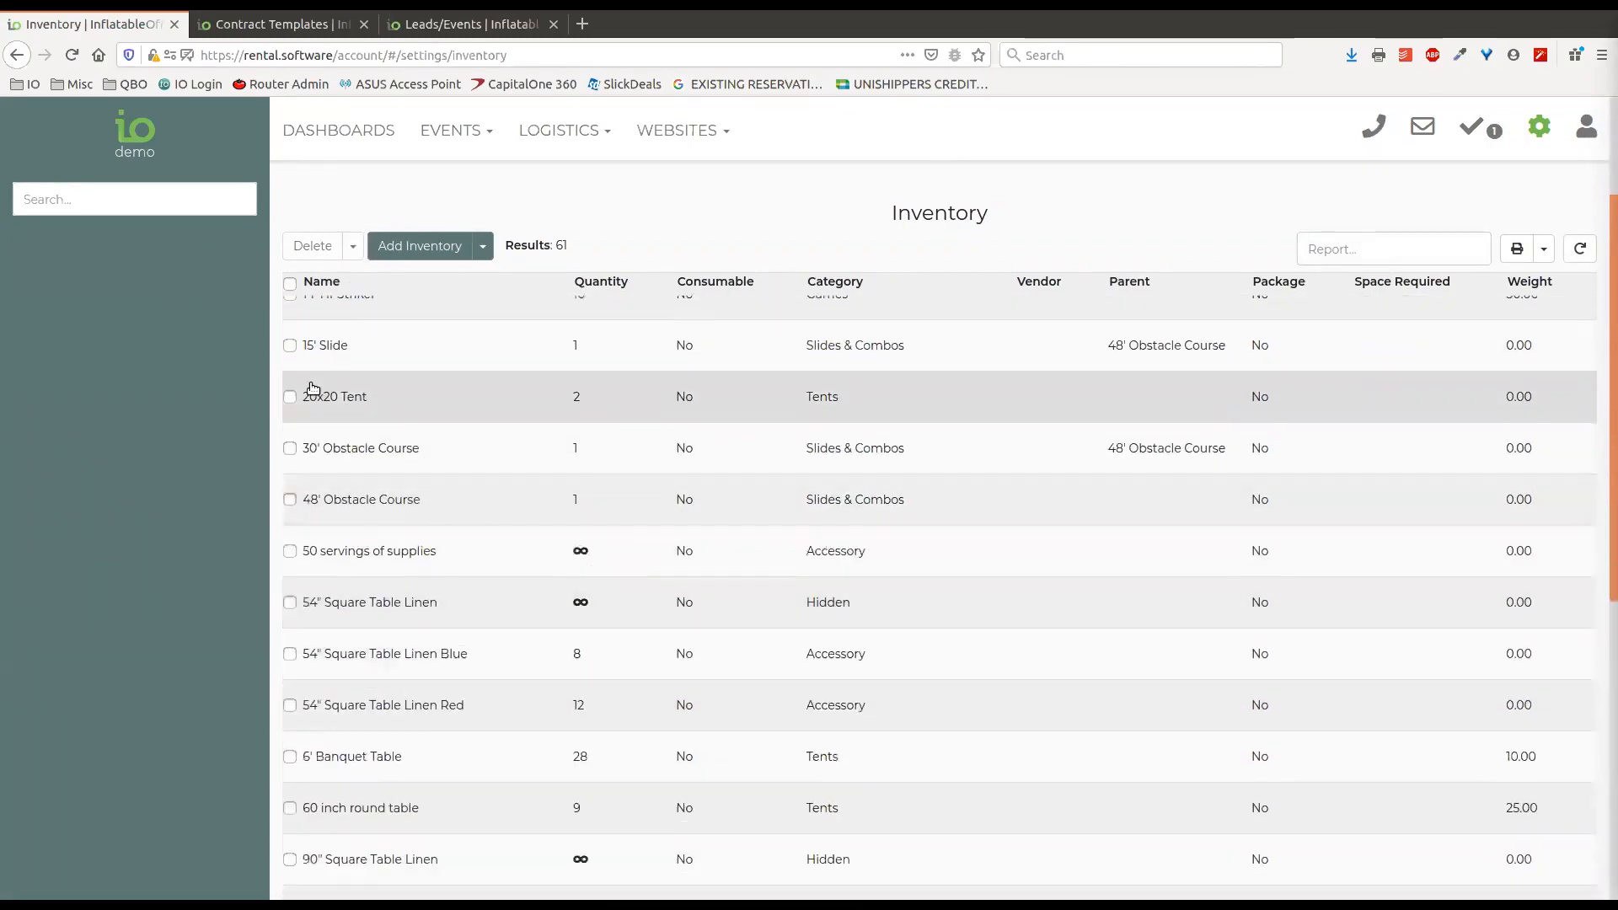
{"action": "left_click", "coordinate": [290, 756]}
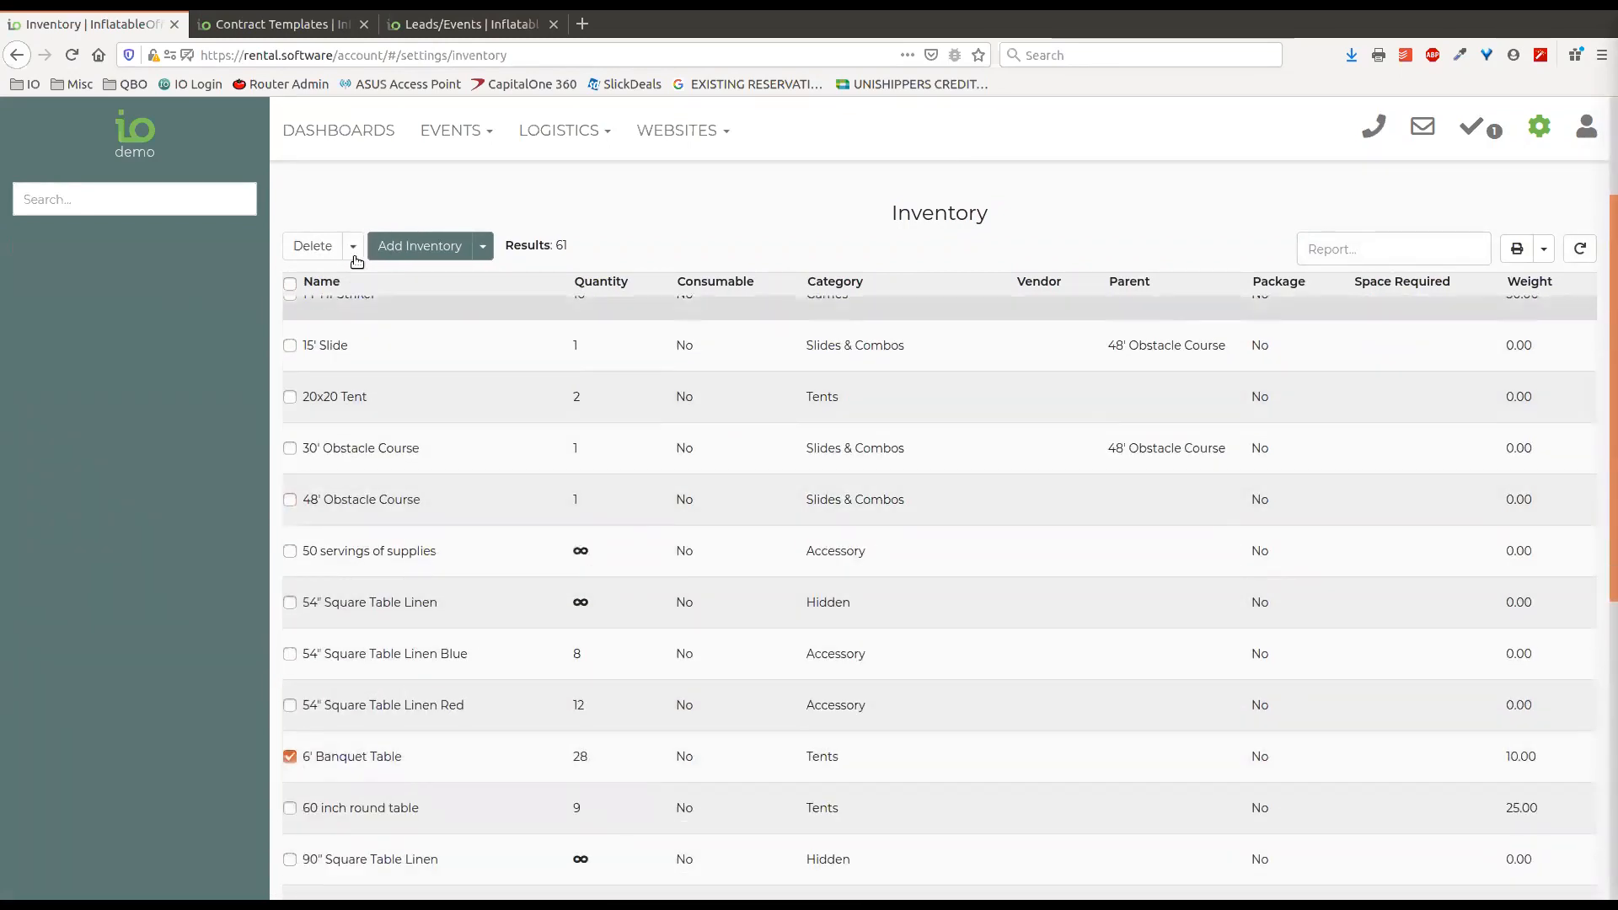
{"action": "scroll", "coordinate": [346, 581], "scroll_direction": "up", "scroll_amount": 2}
{"action": "scroll", "coordinate": [347, 578], "scroll_direction": "down", "scroll_amount": 3}
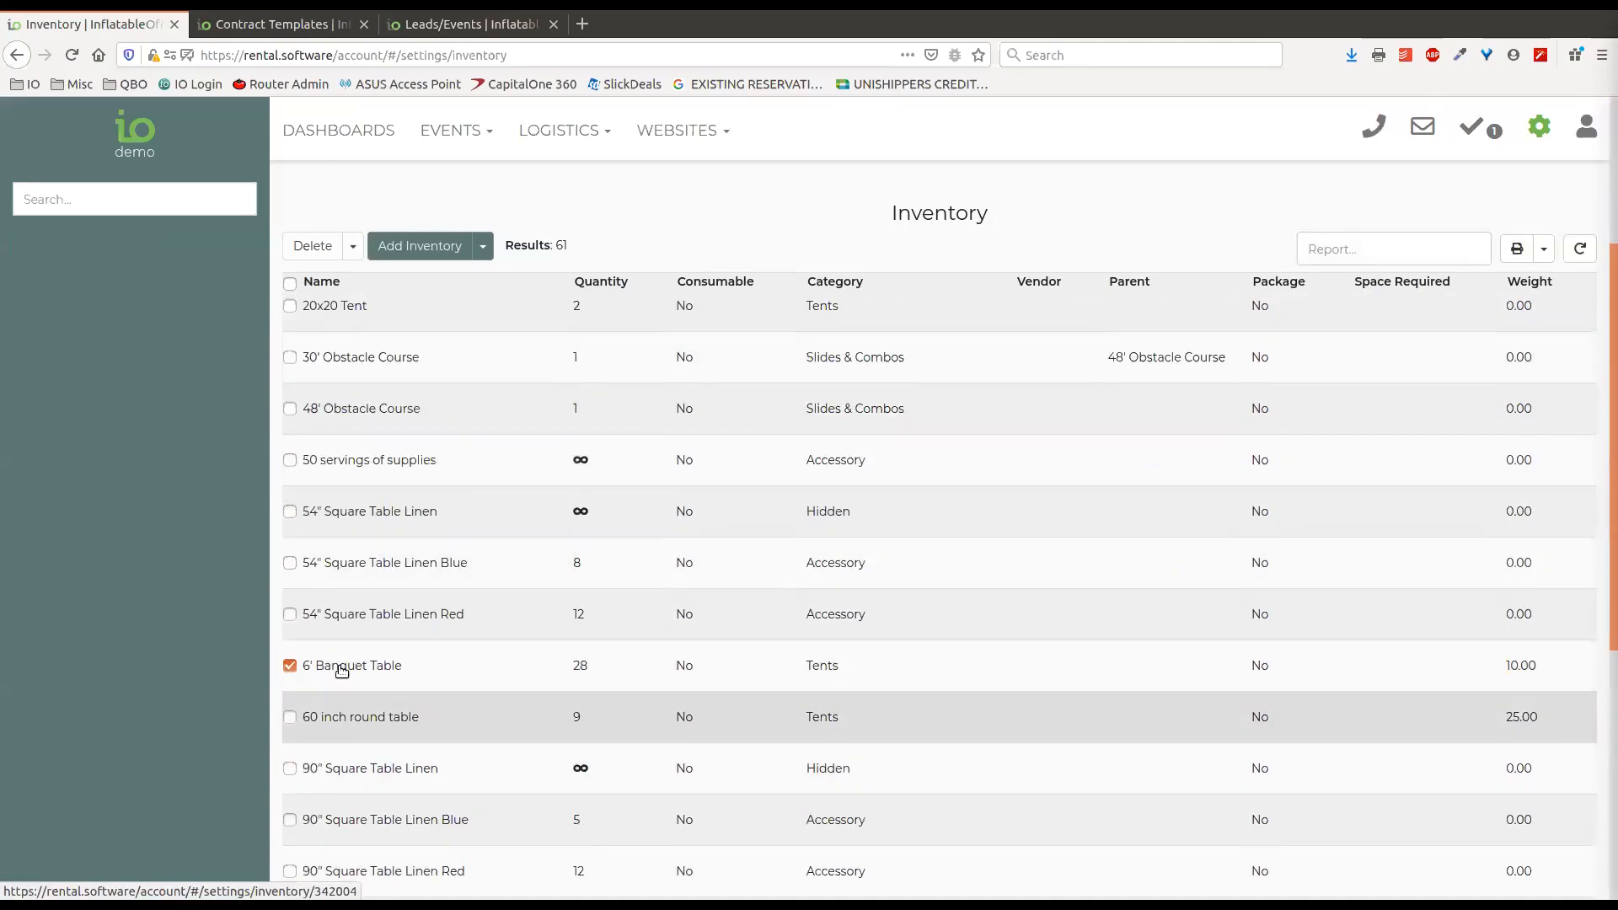
{"action": "left_click", "coordinate": [353, 246]}
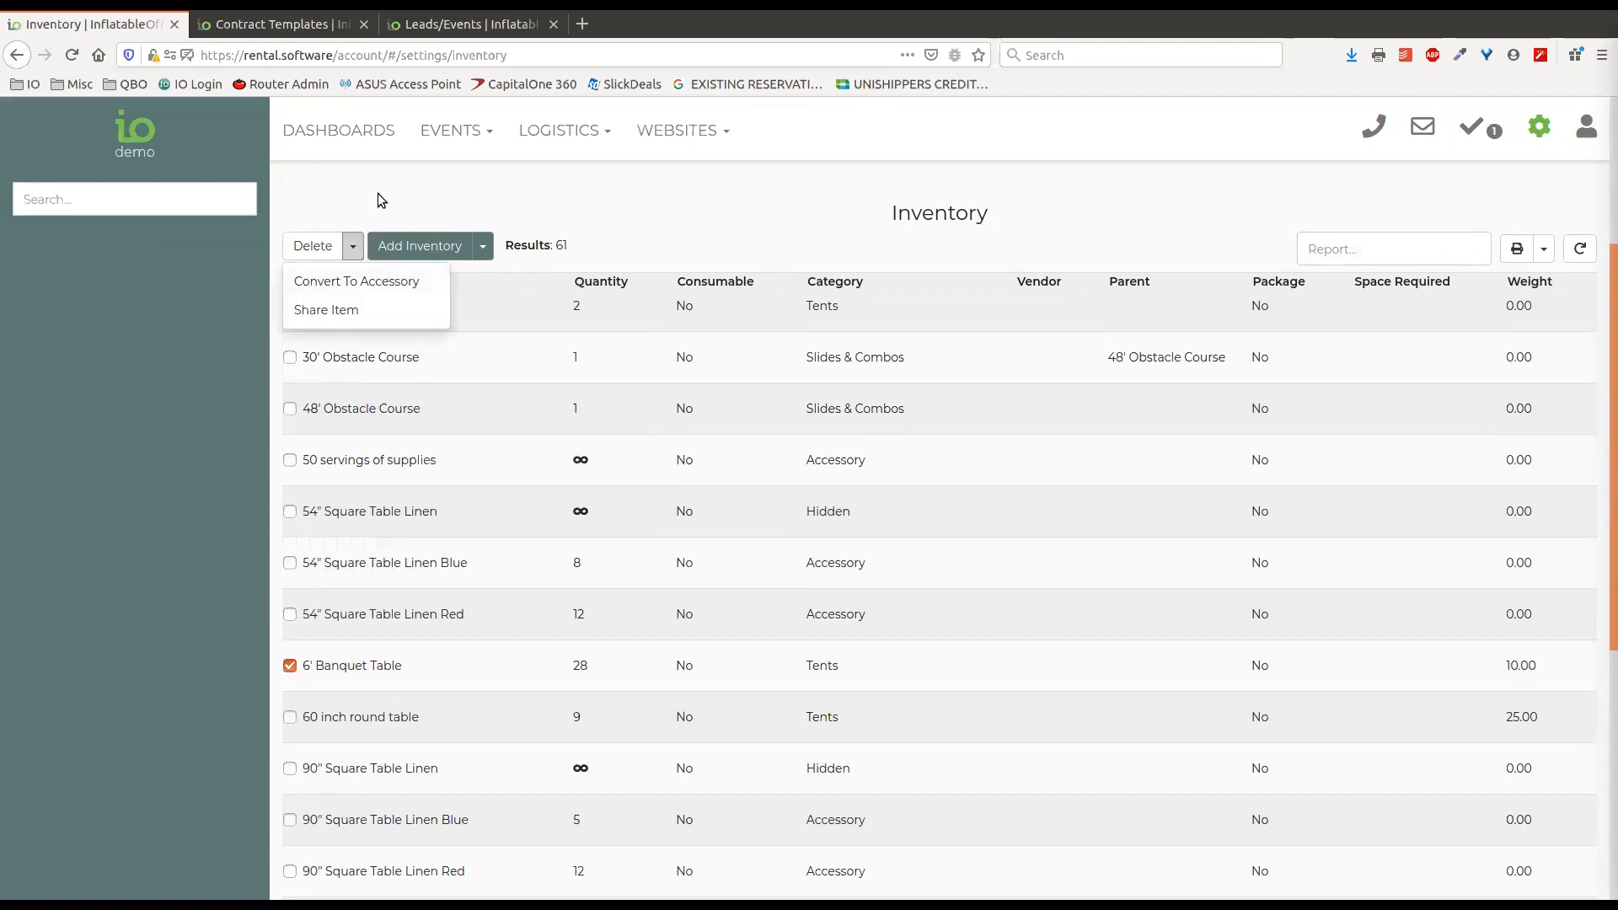
{"action": "left_click", "coordinate": [353, 247]}
{"action": "left_click", "coordinate": [353, 246]}
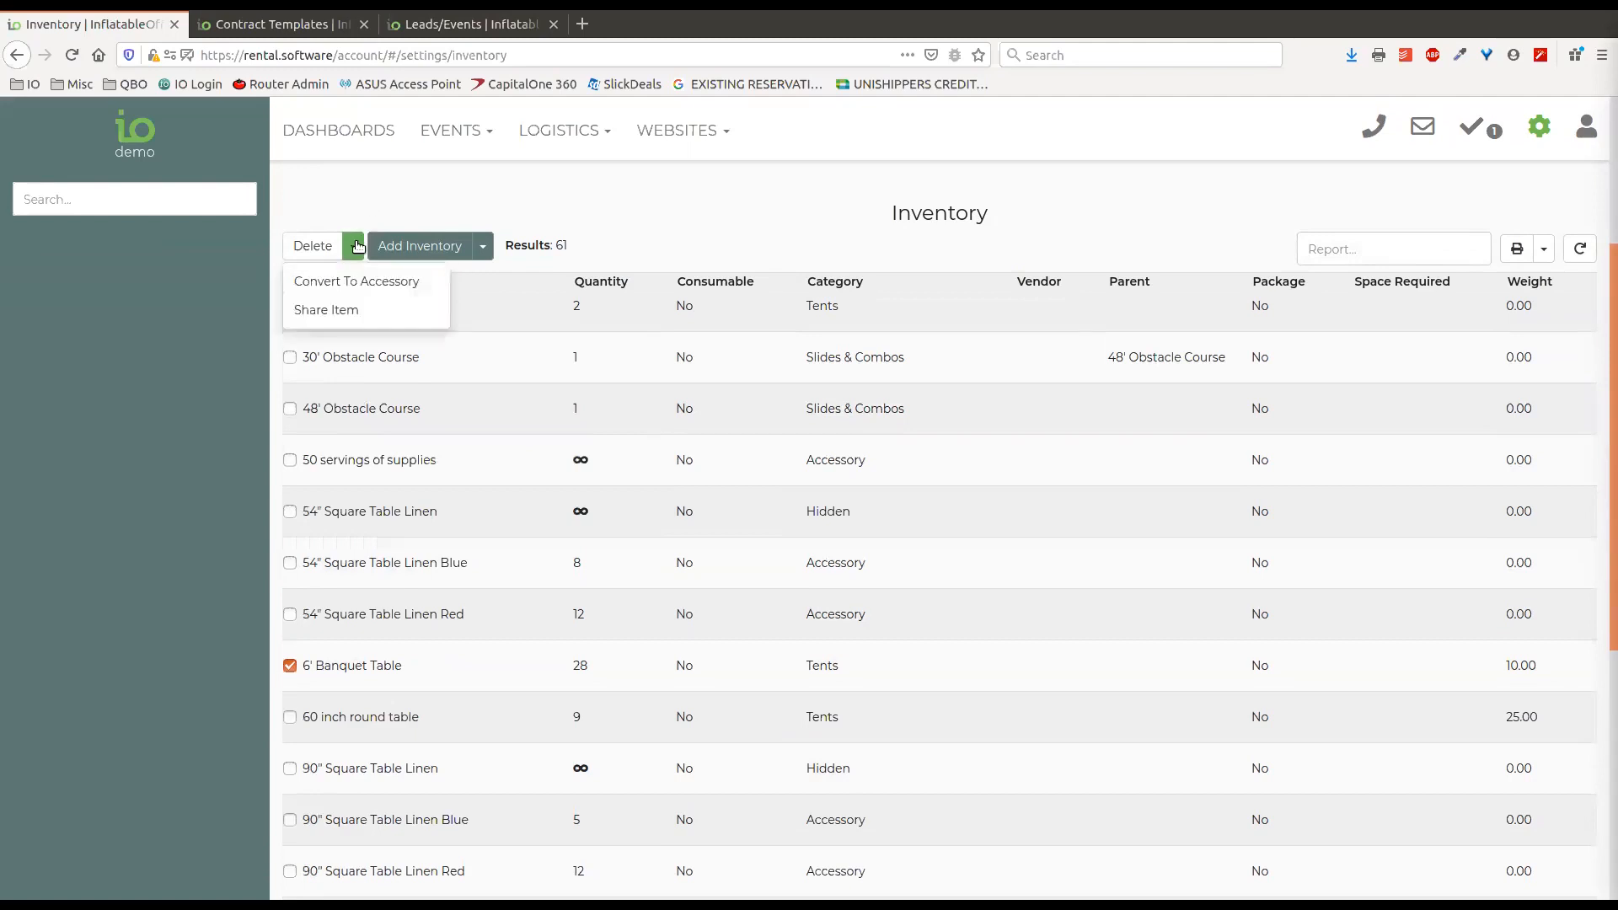
{"action": "left_click", "coordinate": [380, 199]}
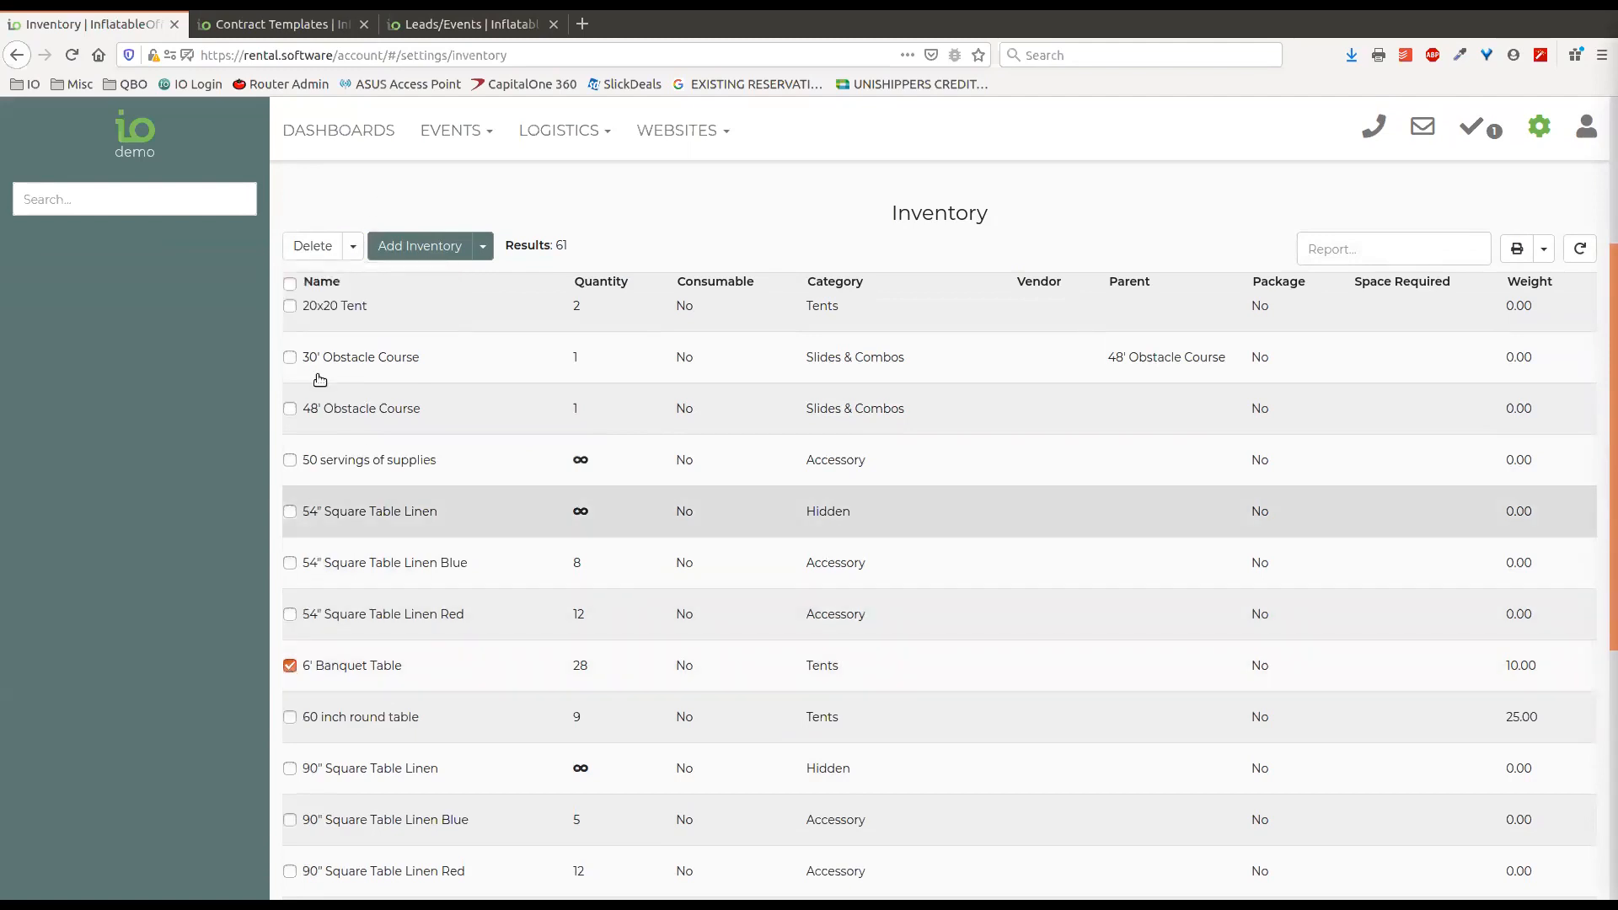
{"action": "left_click", "coordinate": [353, 246]}
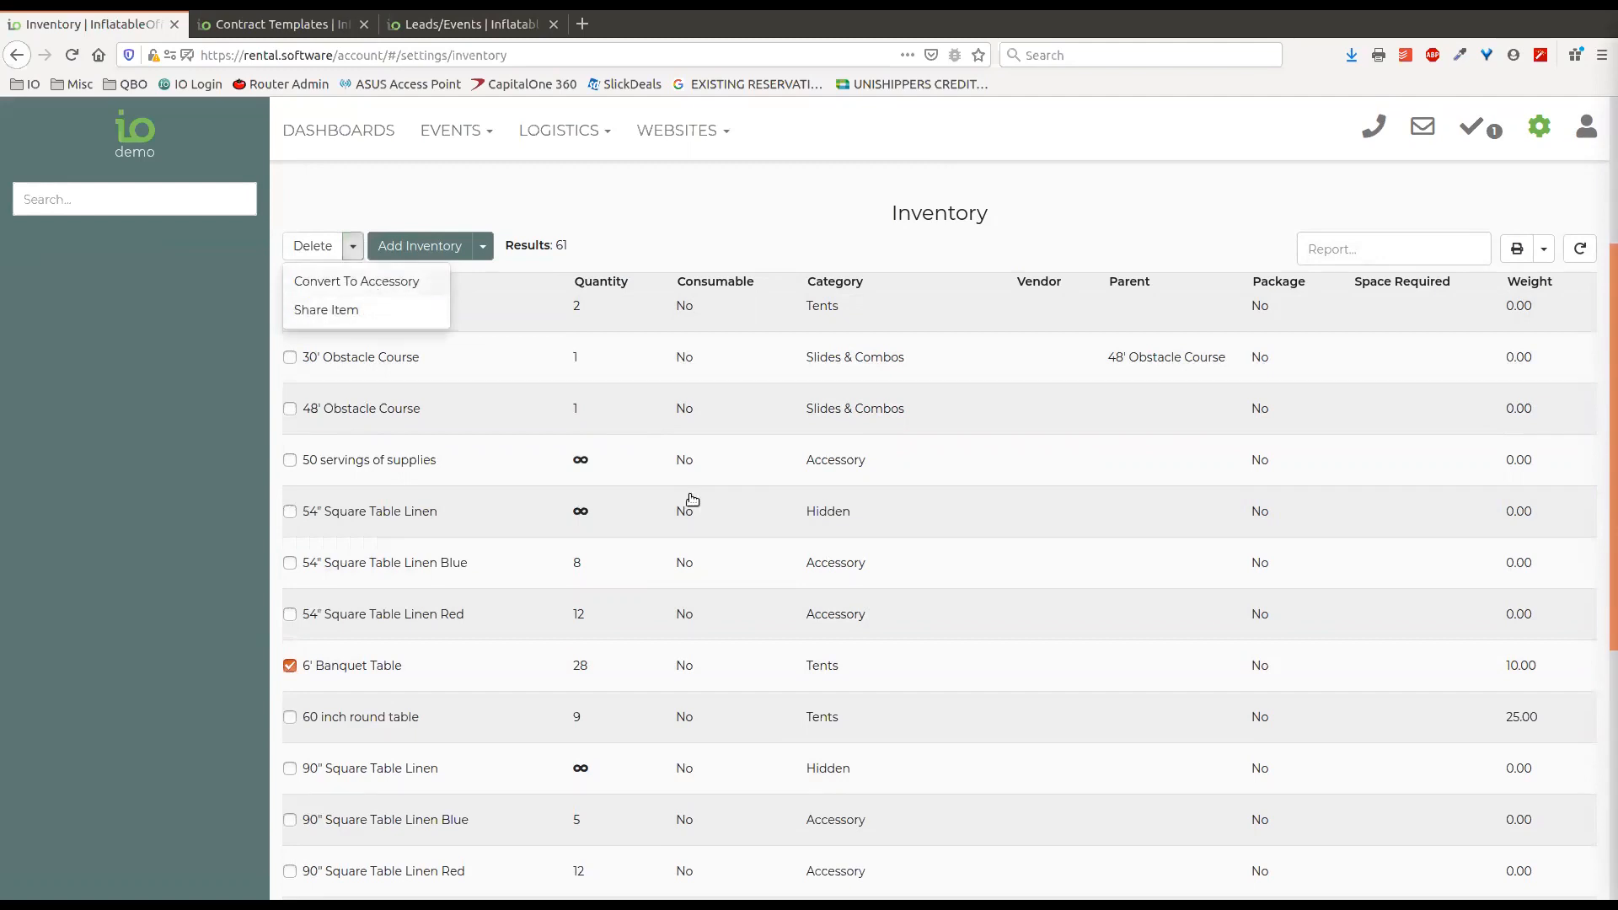
{"action": "left_click", "coordinate": [1210, 770]}
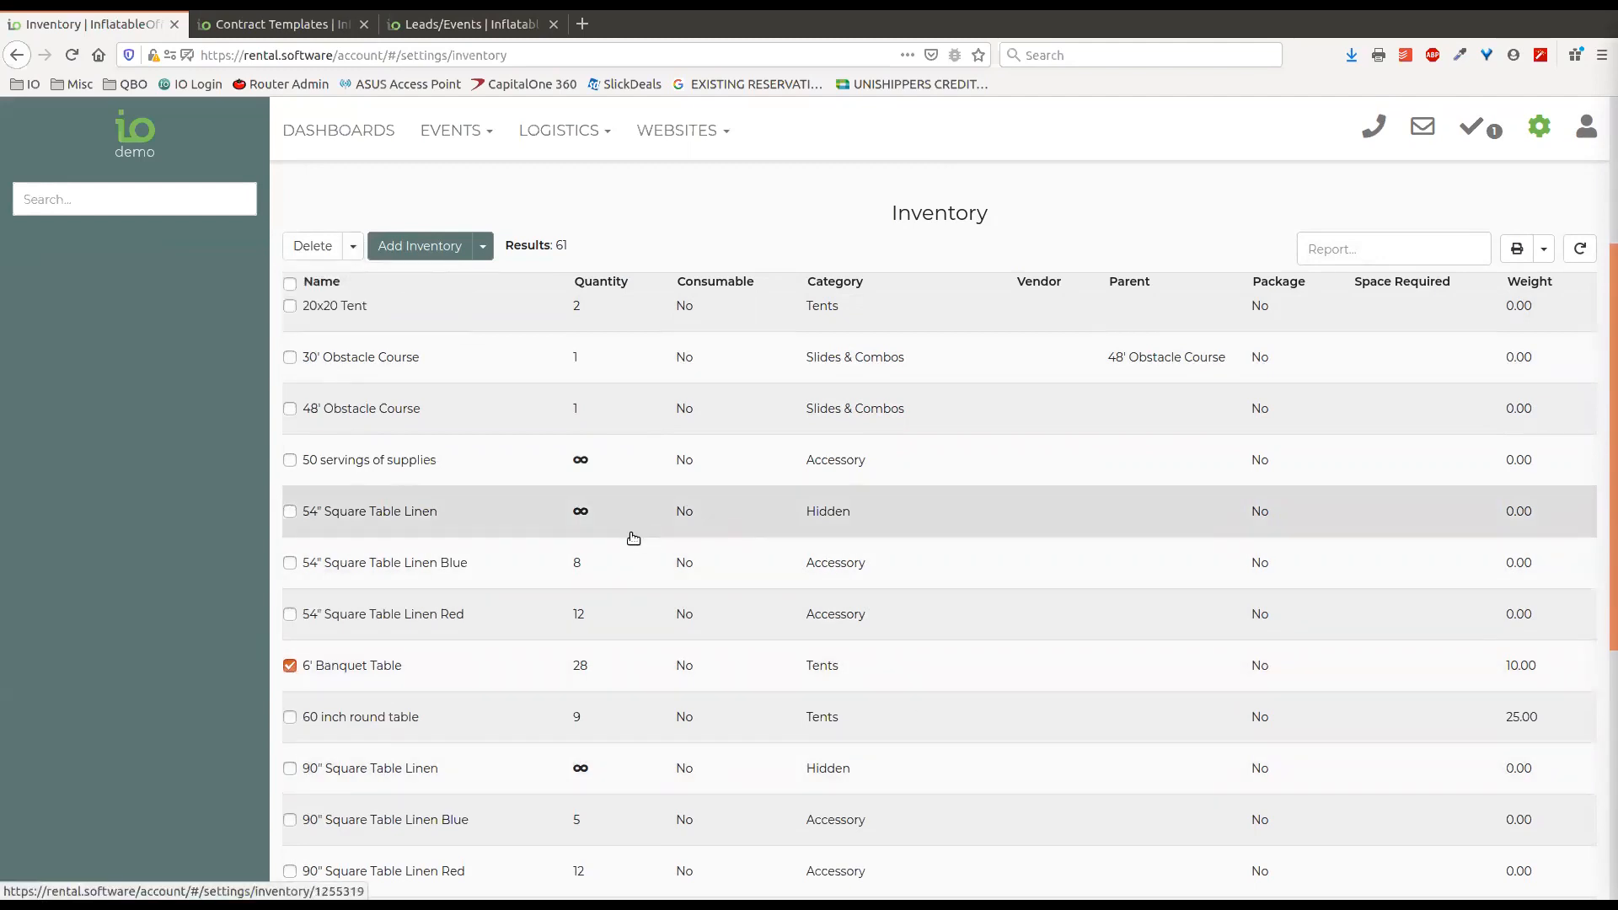
{"action": "left_click", "coordinate": [353, 247]}
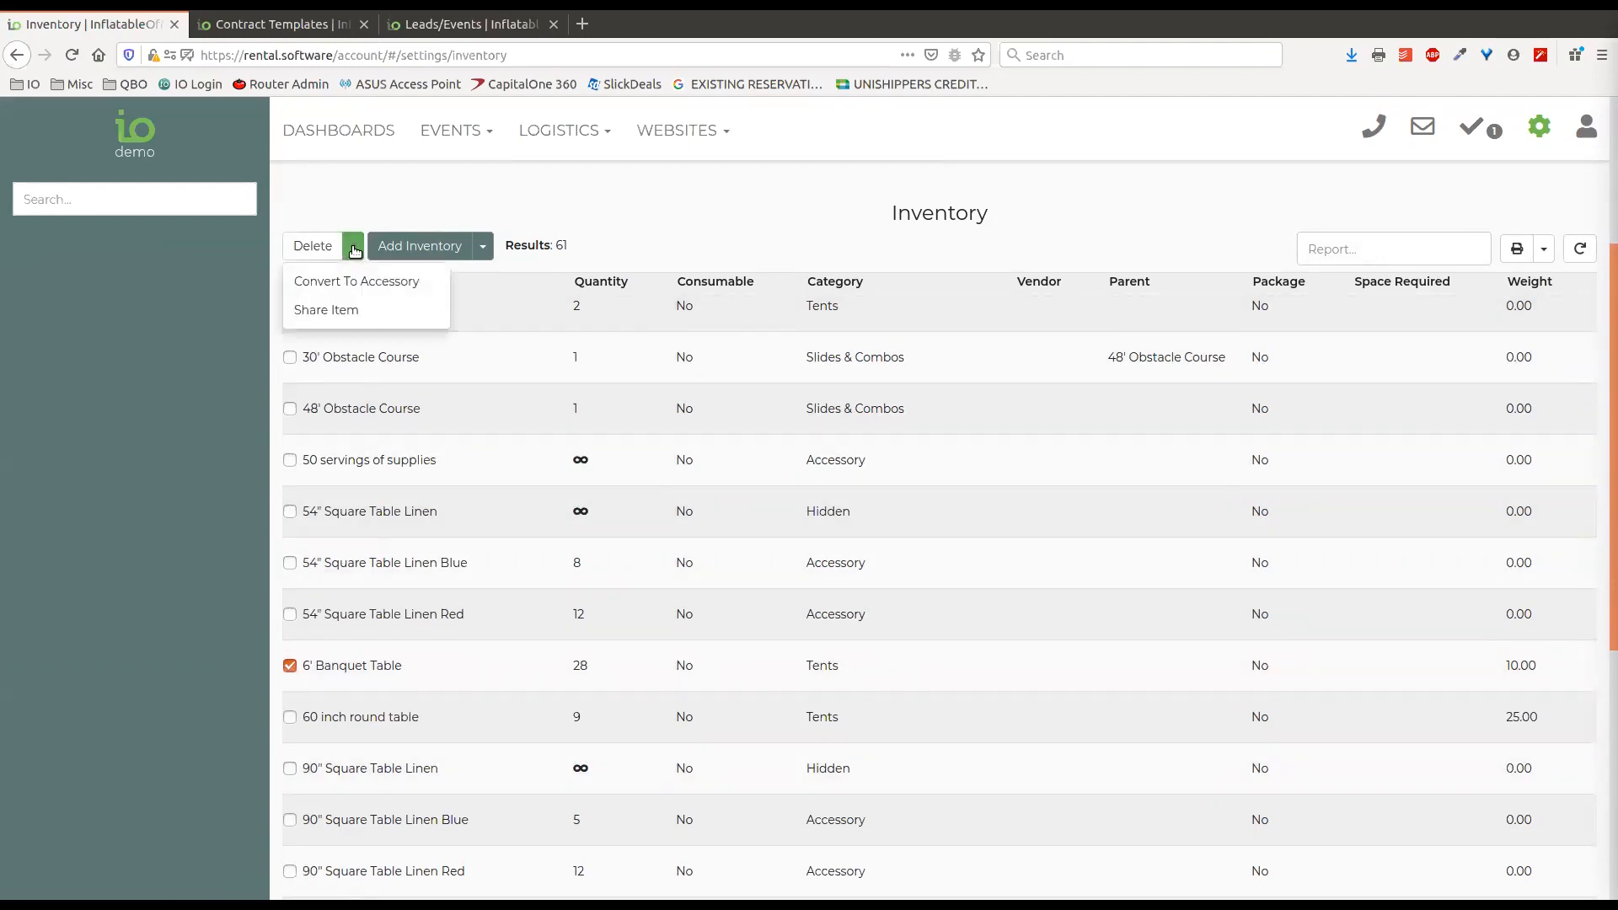
{"action": "left_click", "coordinate": [362, 198]}
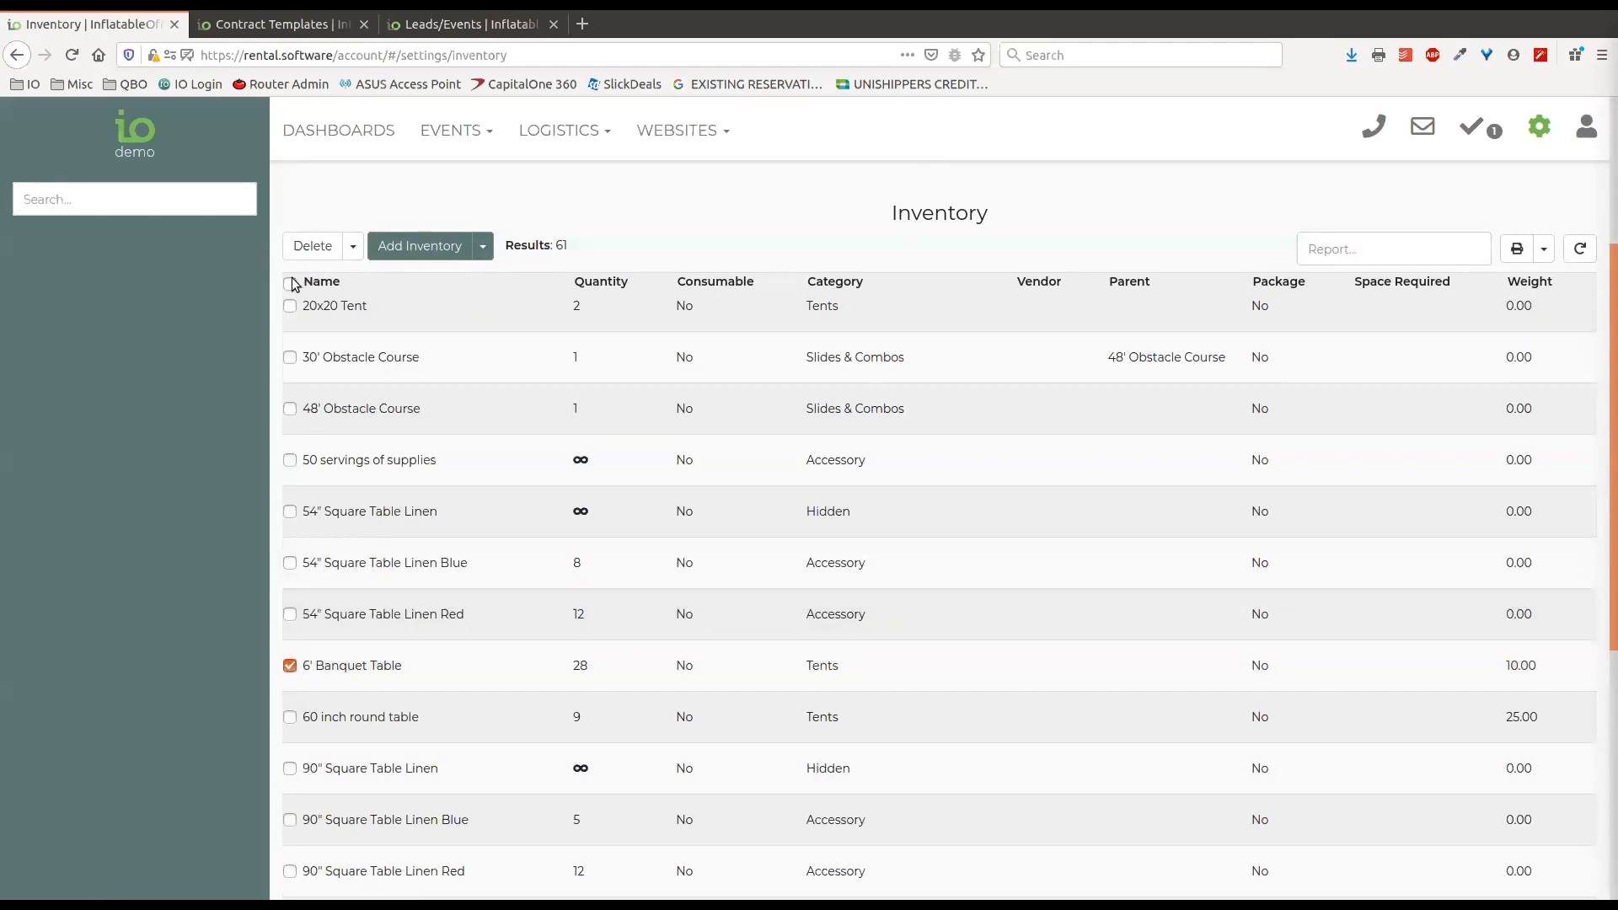
Start adding a child item with the 15' Slide as its family item, cancel it, and deselect the 6' Banquet Table.
{"action": "left_click", "coordinate": [484, 246]}
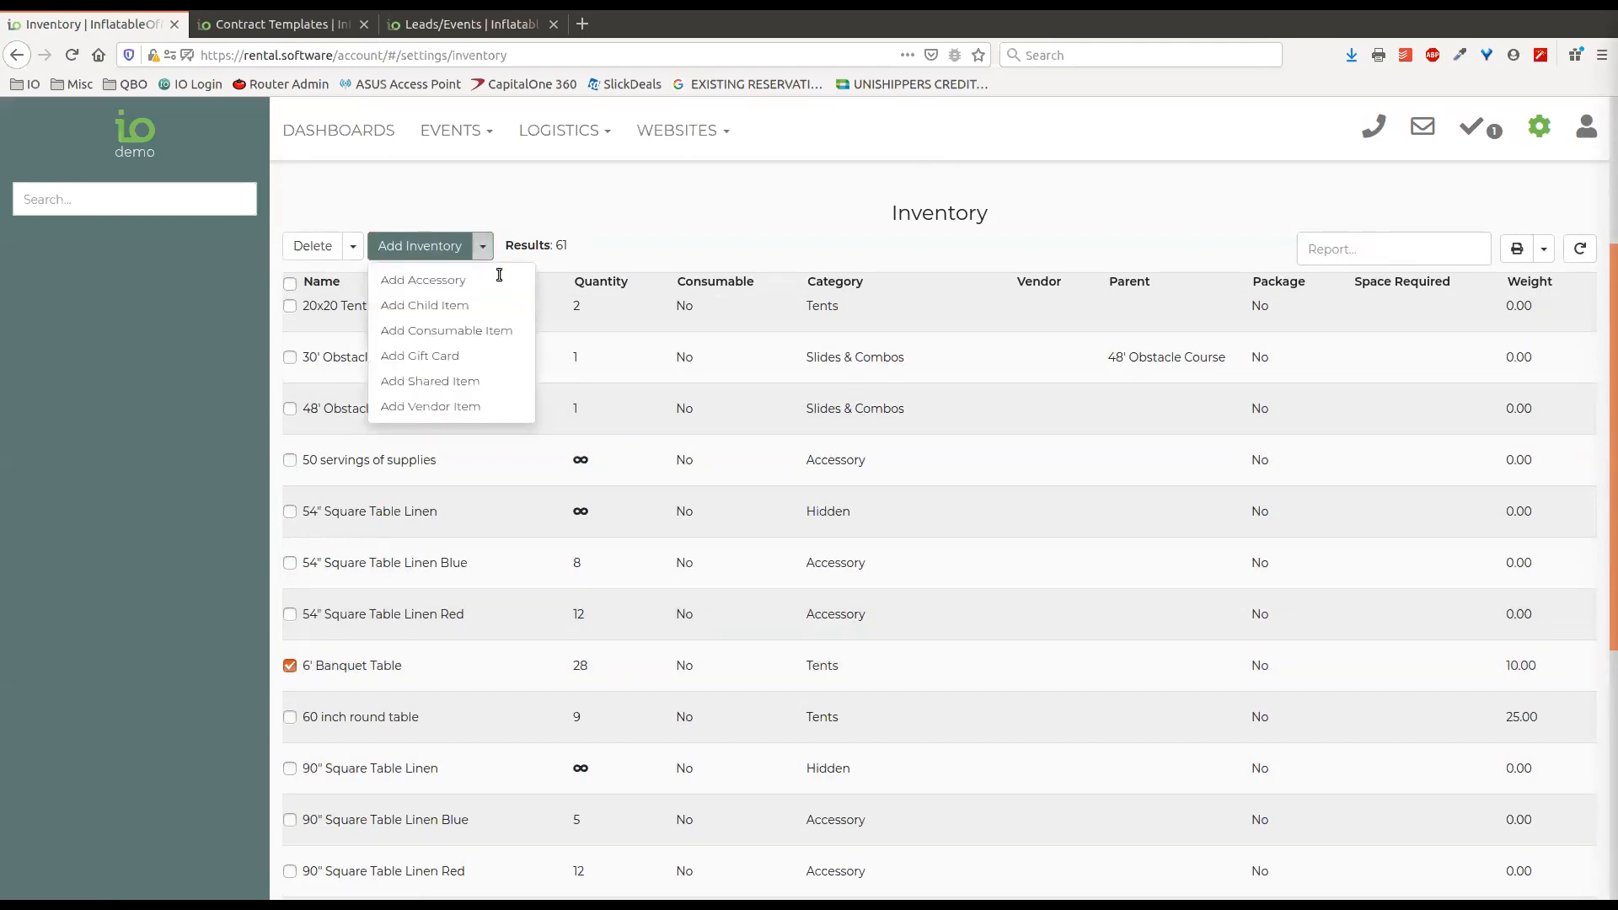
{"action": "left_click", "coordinate": [436, 309]}
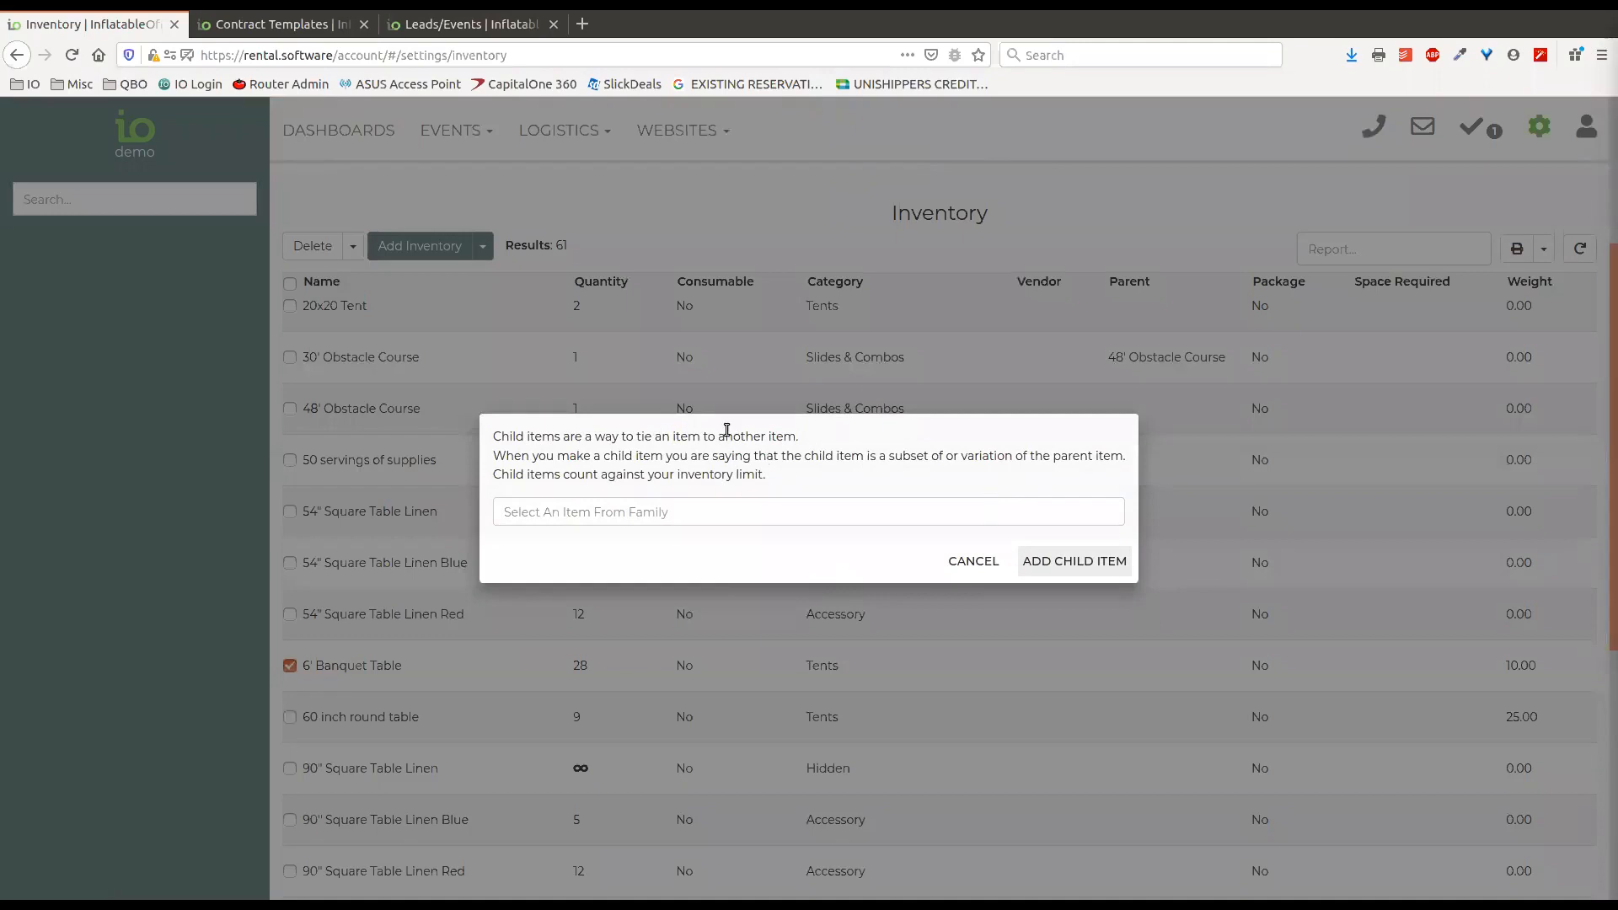
{"action": "left_click", "coordinate": [632, 513]}
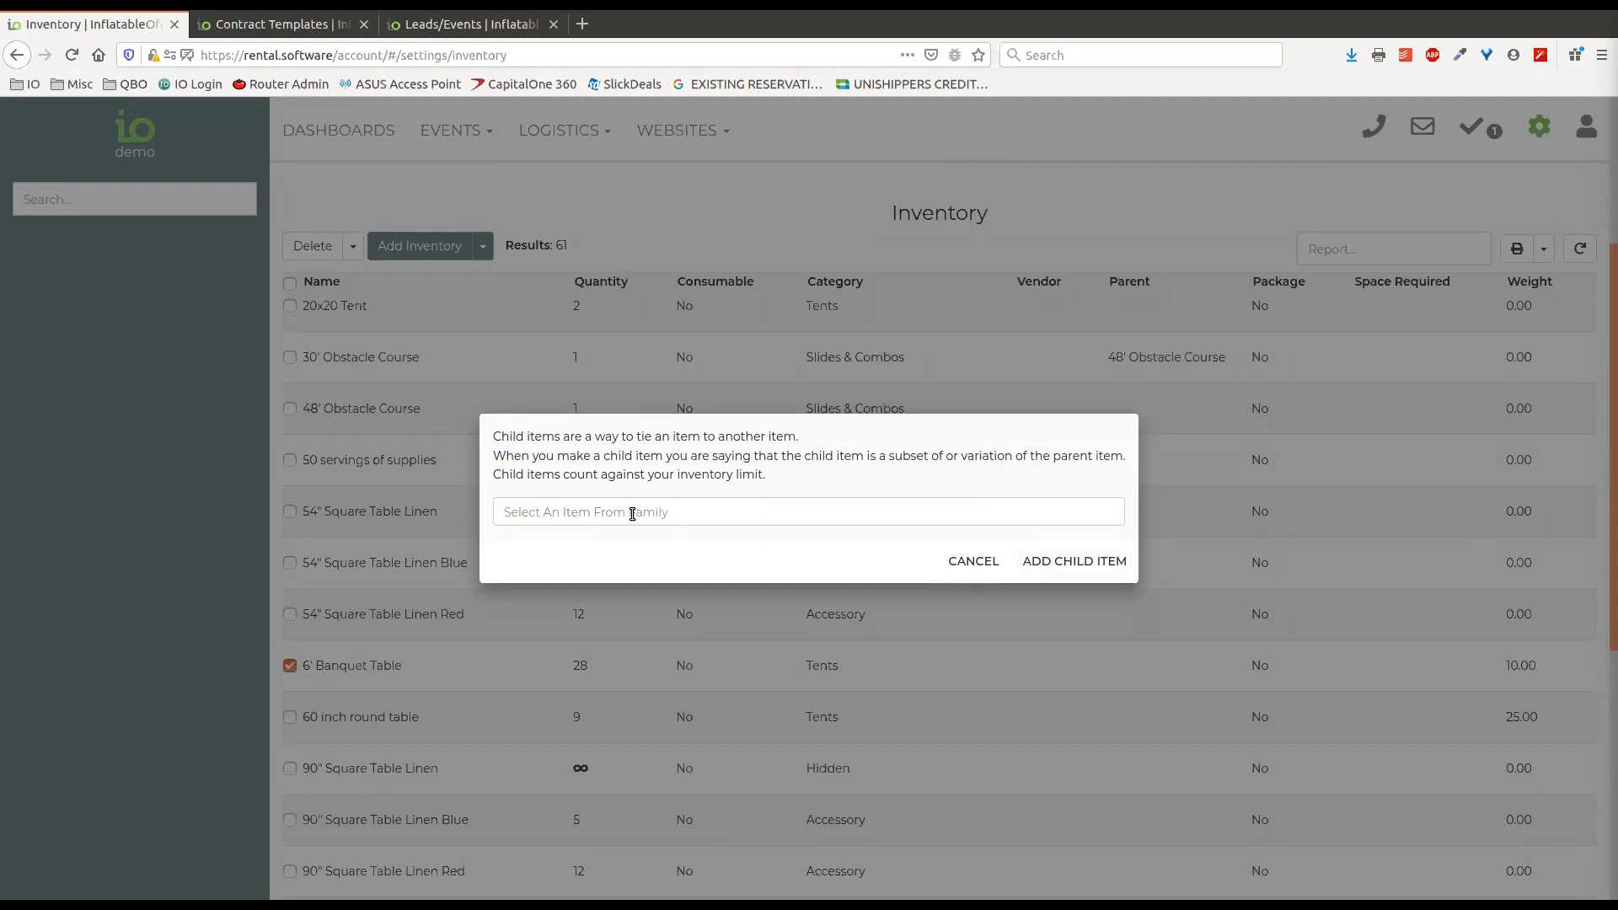
{"action": "type", "text": "slide"}
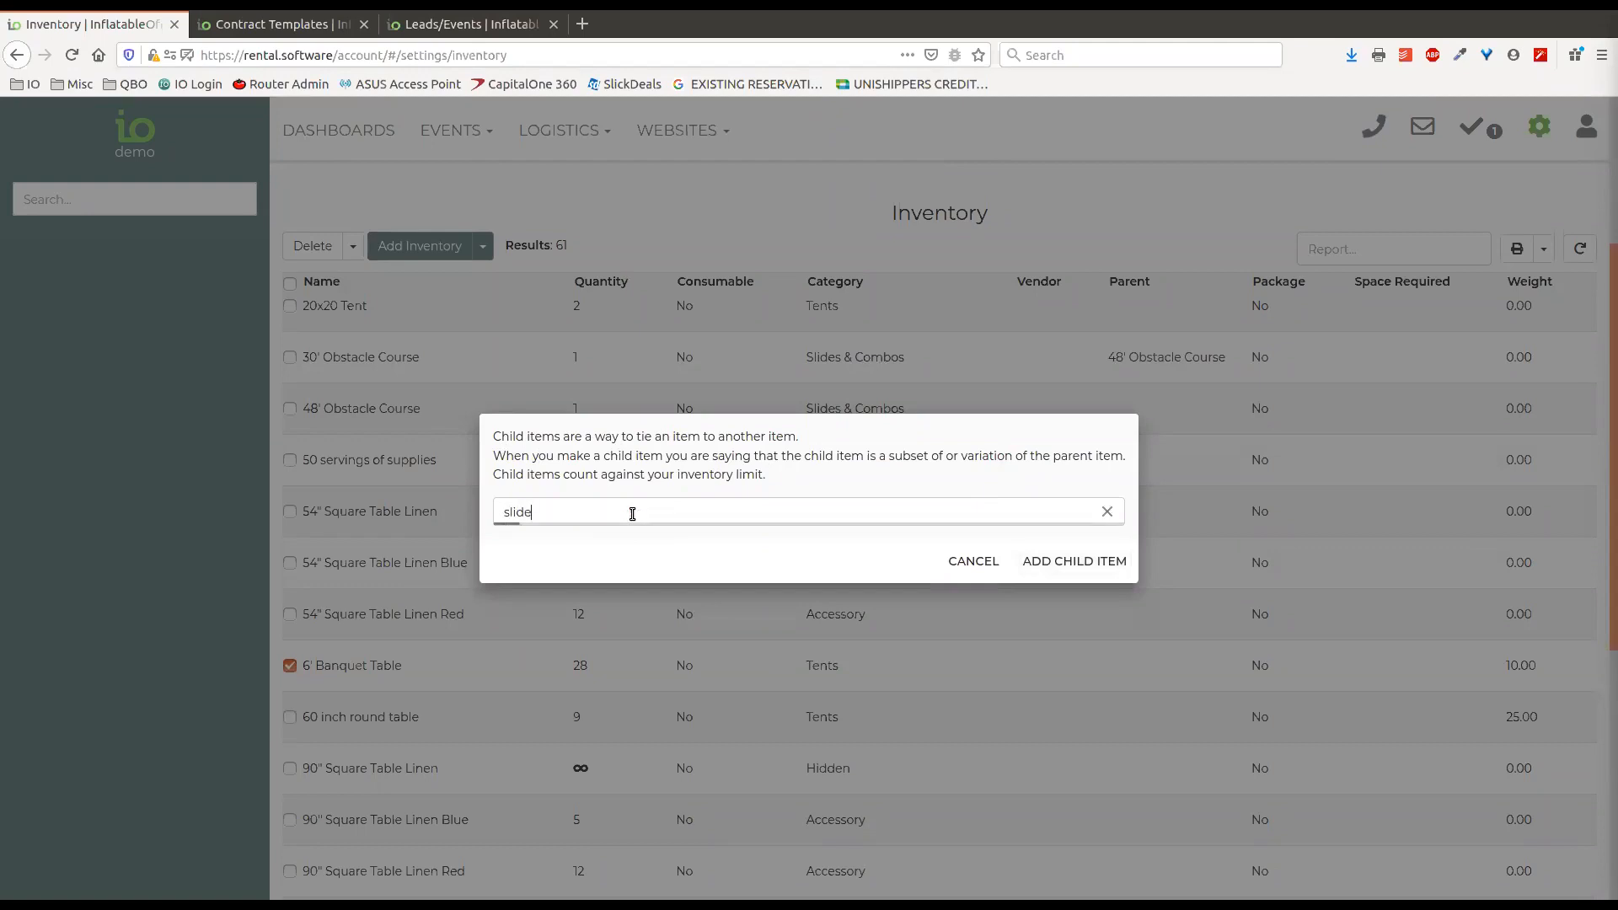
{"action": "left_click", "coordinate": [674, 574]}
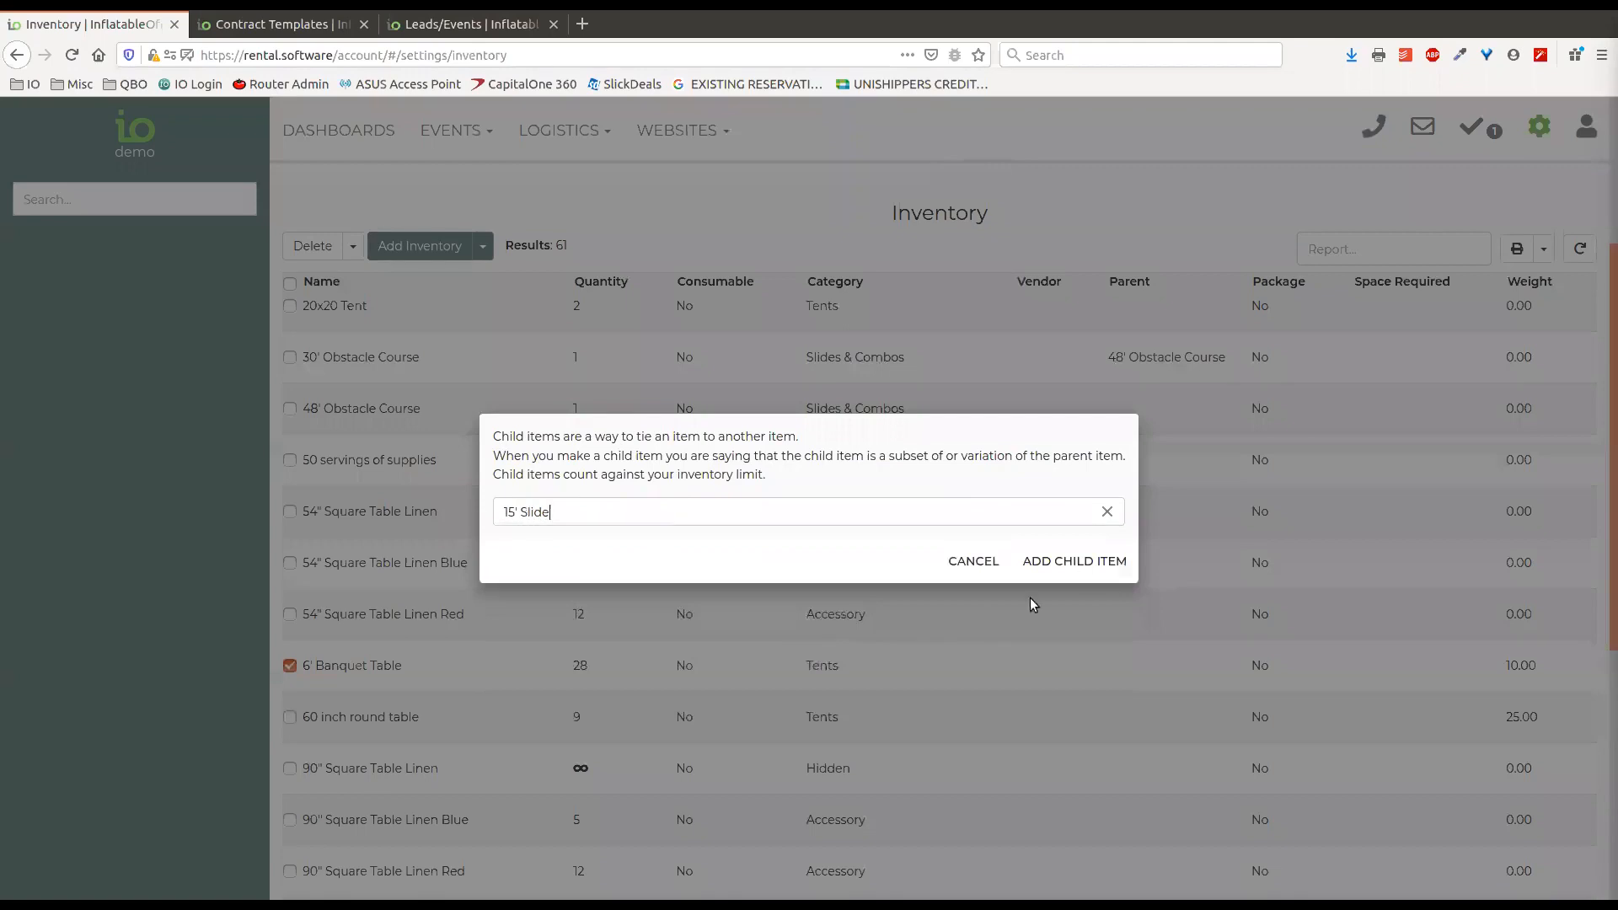
{"action": "left_click", "coordinate": [972, 561]}
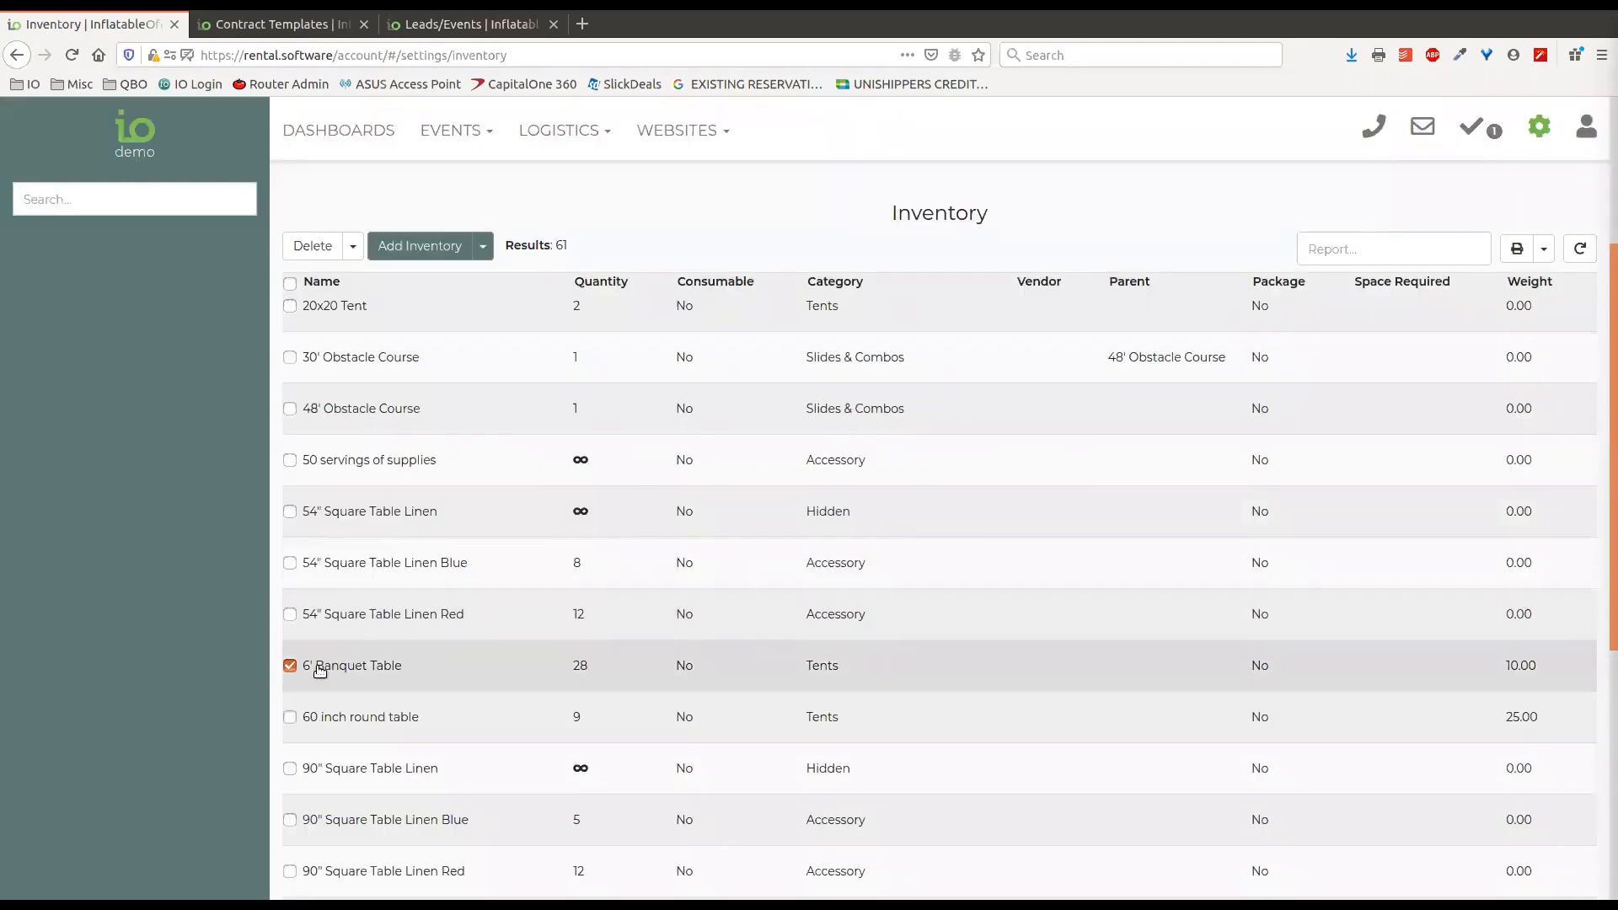
{"action": "left_click", "coordinate": [290, 666]}
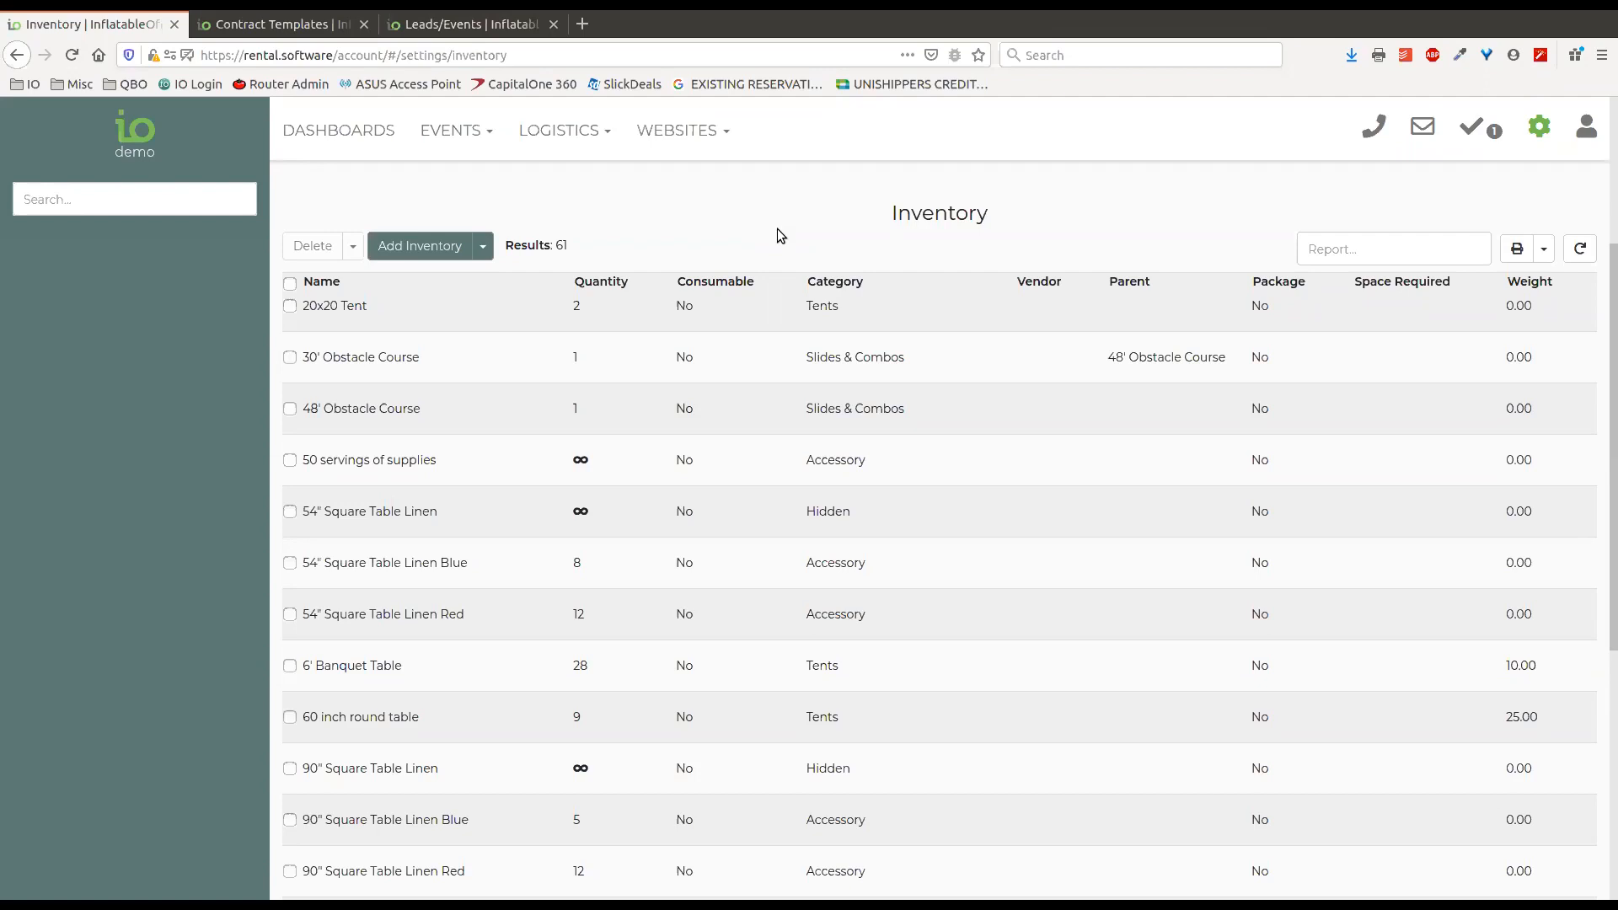
Open the review dated 01/30/2012 in the Reviews settings and turn off its Active option.
{"action": "left_click", "coordinate": [1544, 140]}
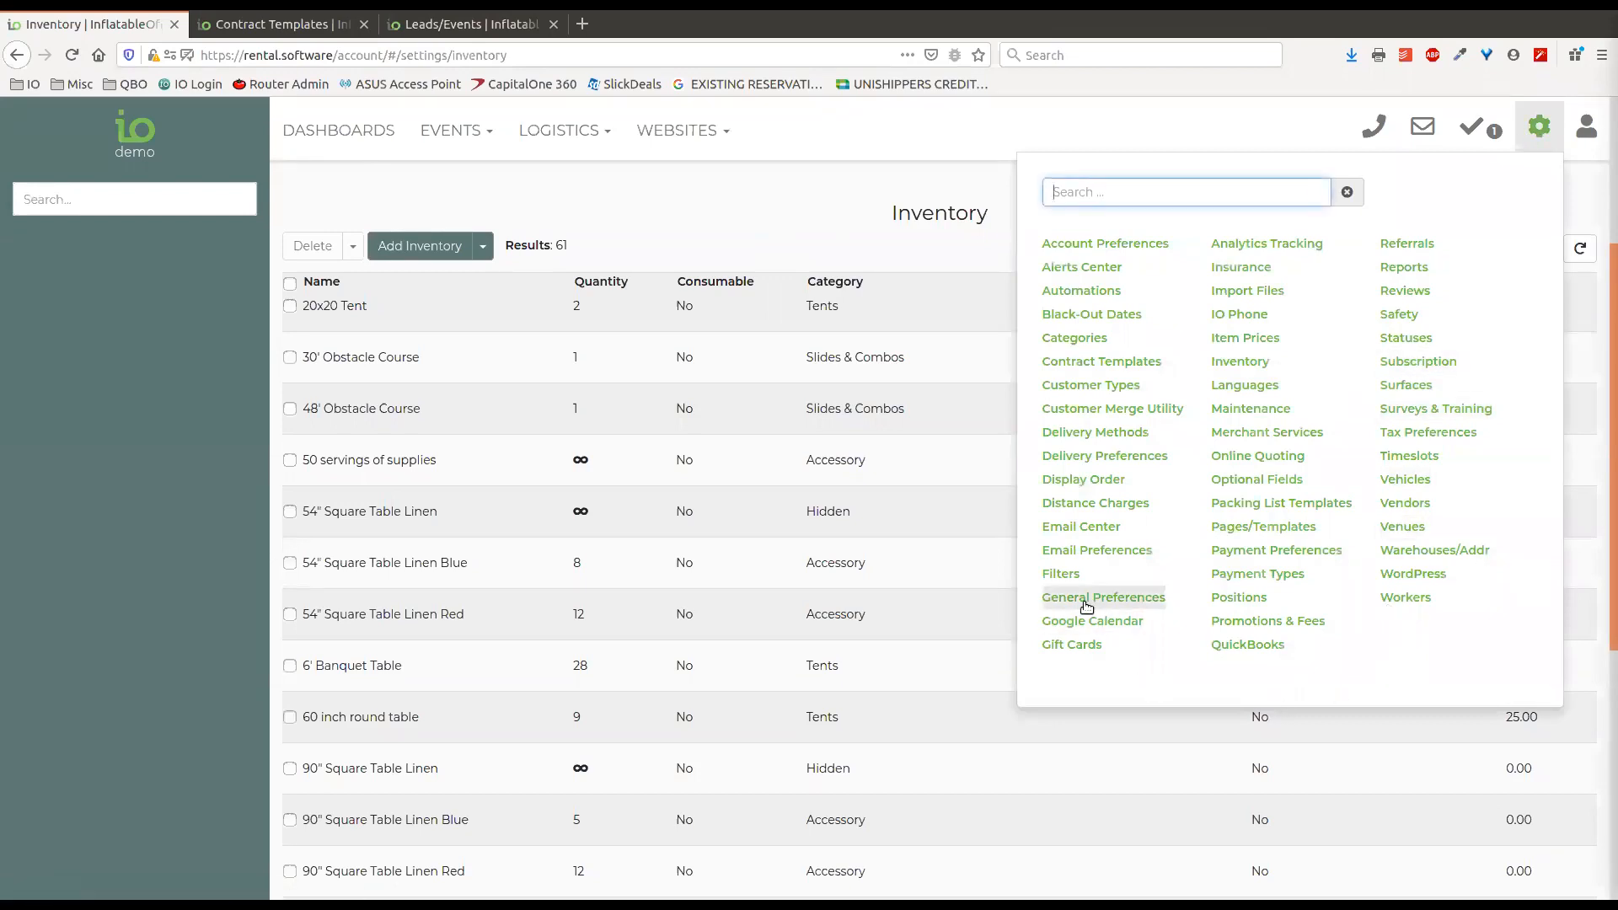
{"action": "left_click", "coordinate": [1404, 292]}
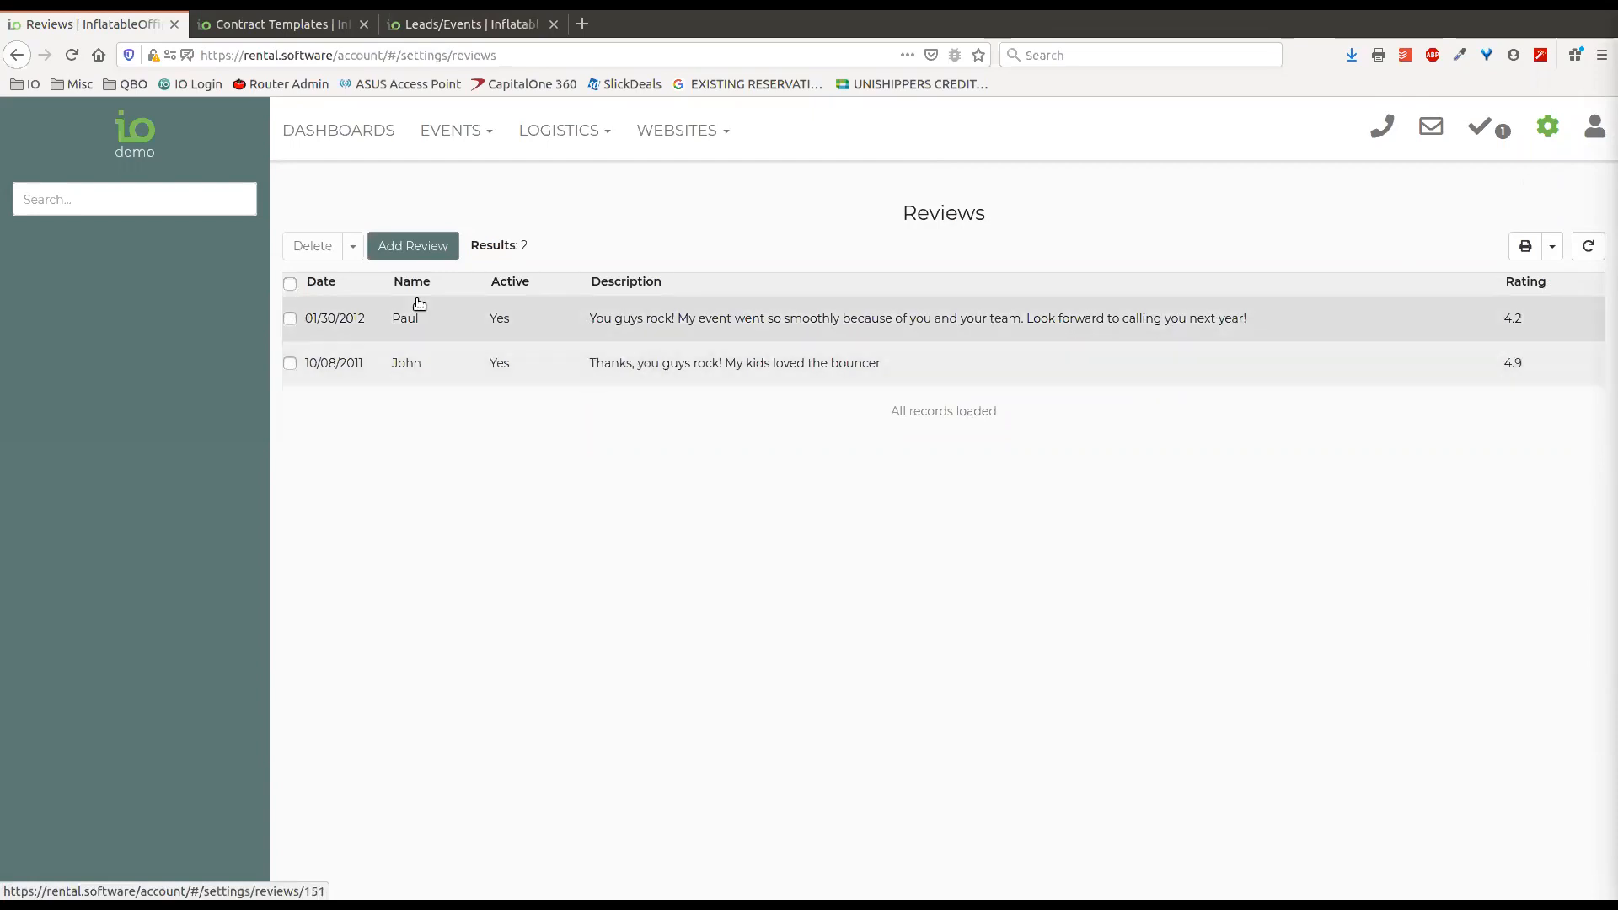
{"action": "left_click", "coordinate": [581, 332]}
{"action": "left_click", "coordinate": [963, 233]}
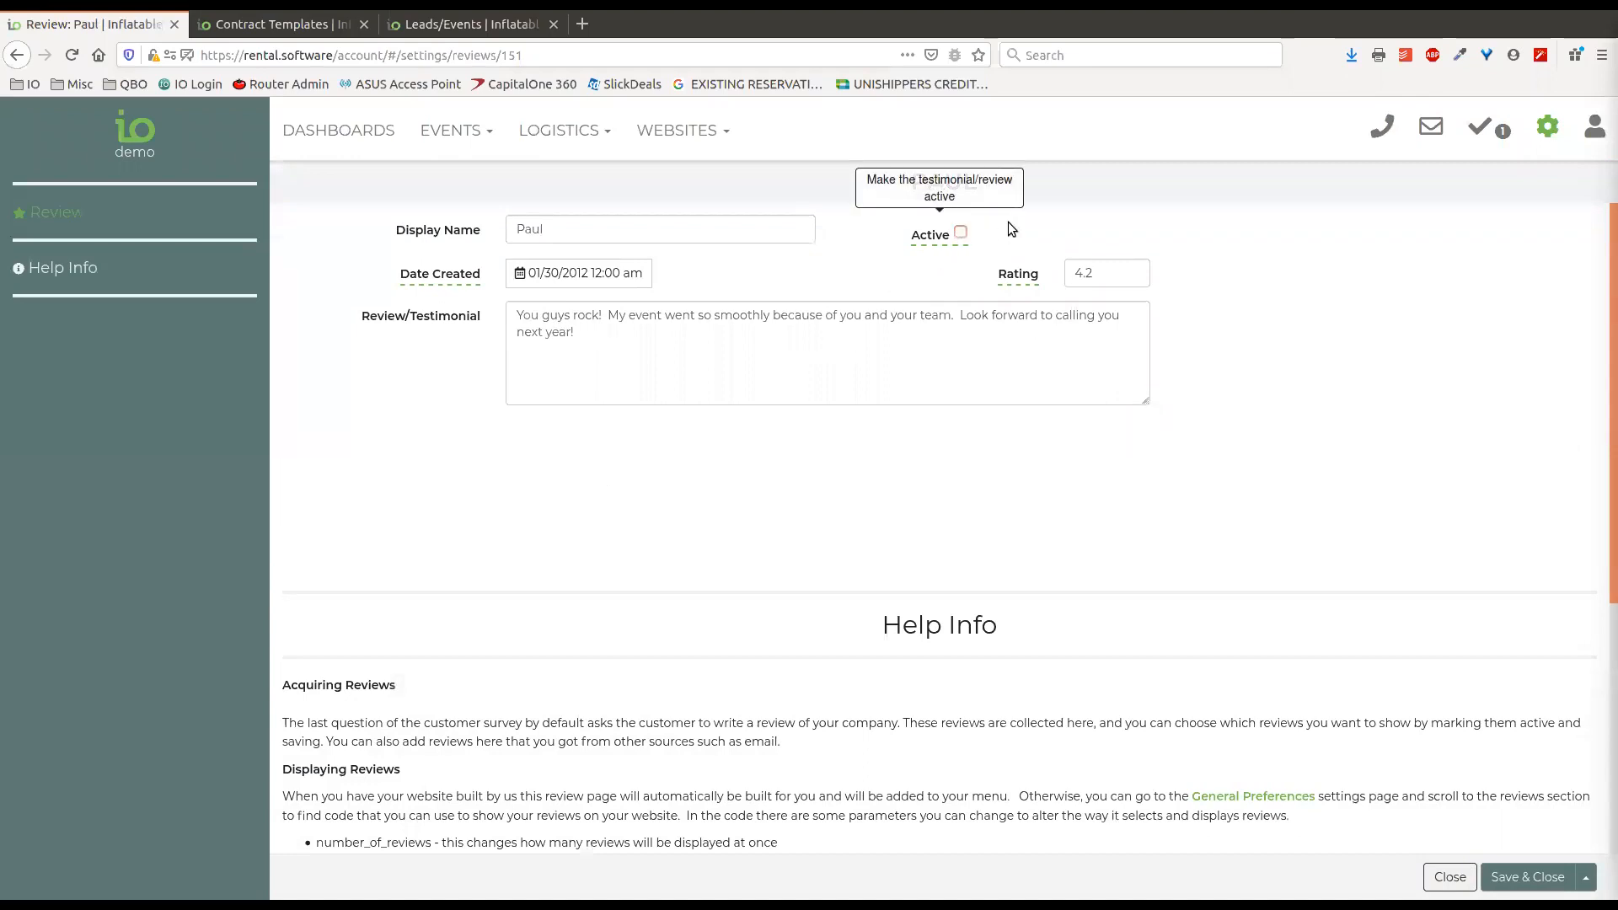
Turn the Active option back on and read the help info in the review dated 01/30/2012 before closing it.
{"action": "left_click", "coordinate": [962, 233]}
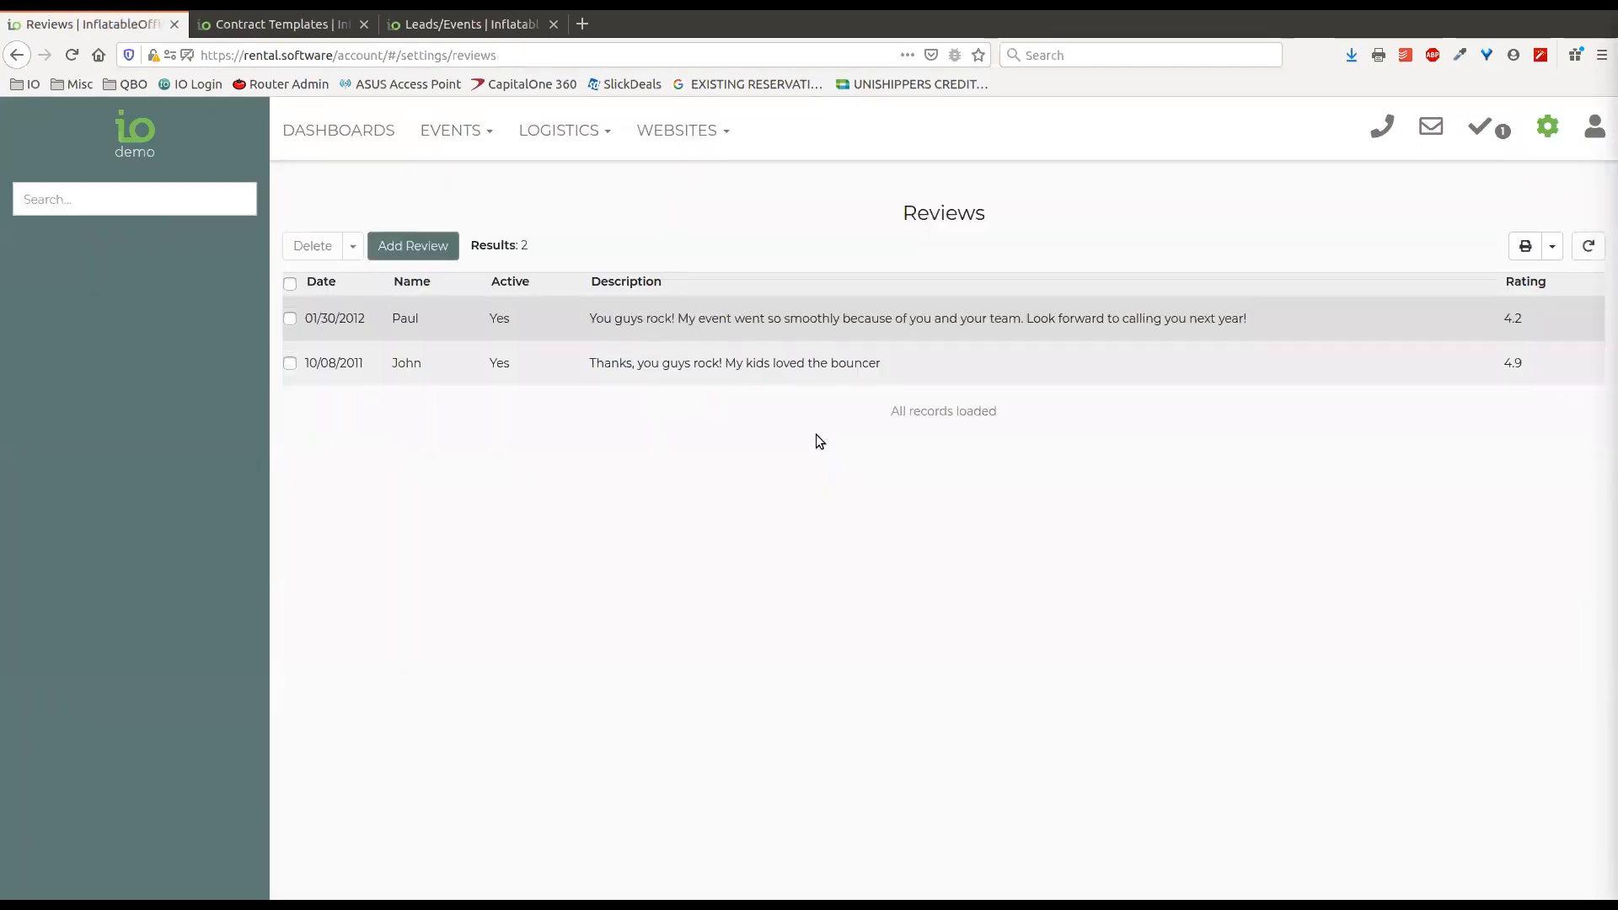
{"action": "left_click", "coordinate": [833, 327]}
{"action": "scroll", "coordinate": [687, 568], "scroll_direction": "down", "scroll_amount": 4}
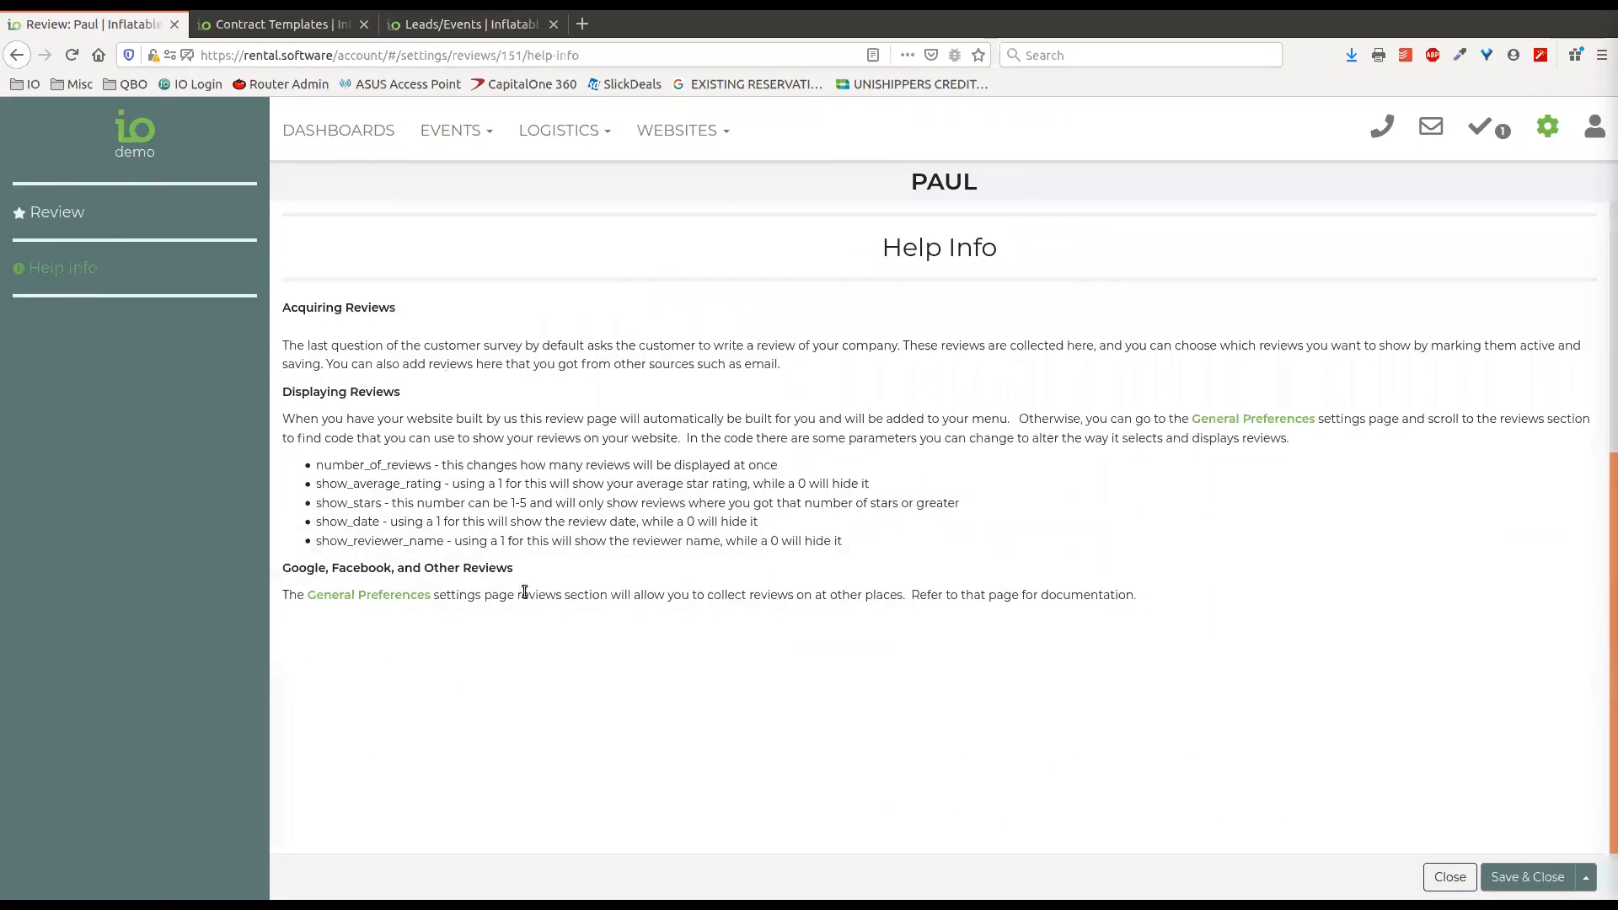
{"action": "scroll", "coordinate": [720, 594], "scroll_direction": "up", "scroll_amount": 3}
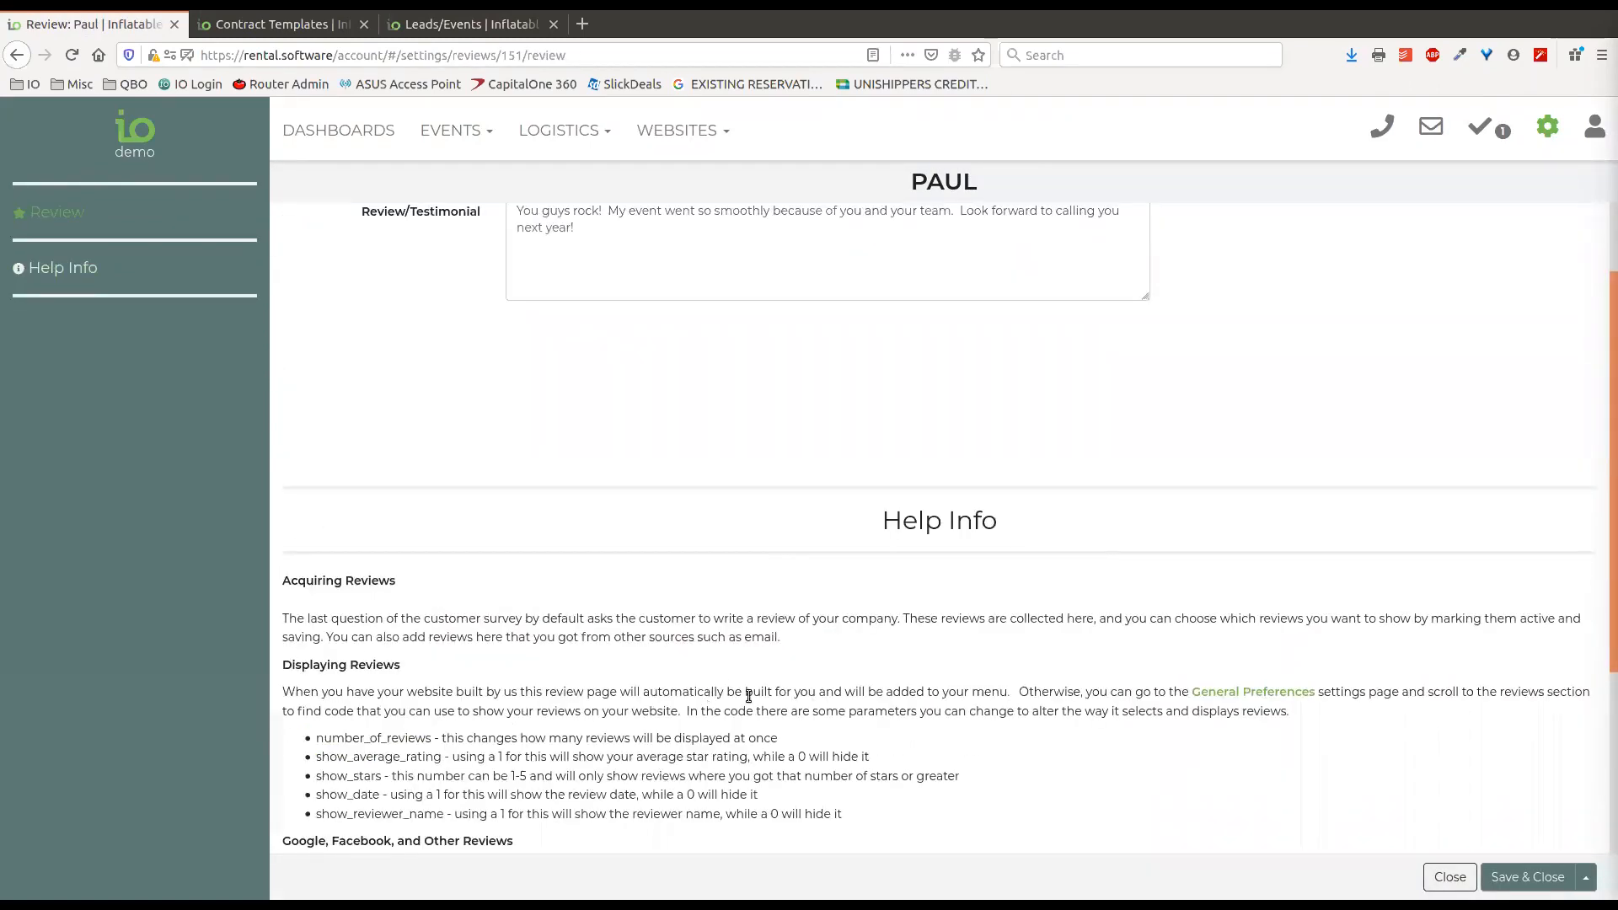
{"action": "scroll", "coordinate": [758, 615], "scroll_direction": "down", "scroll_amount": 2}
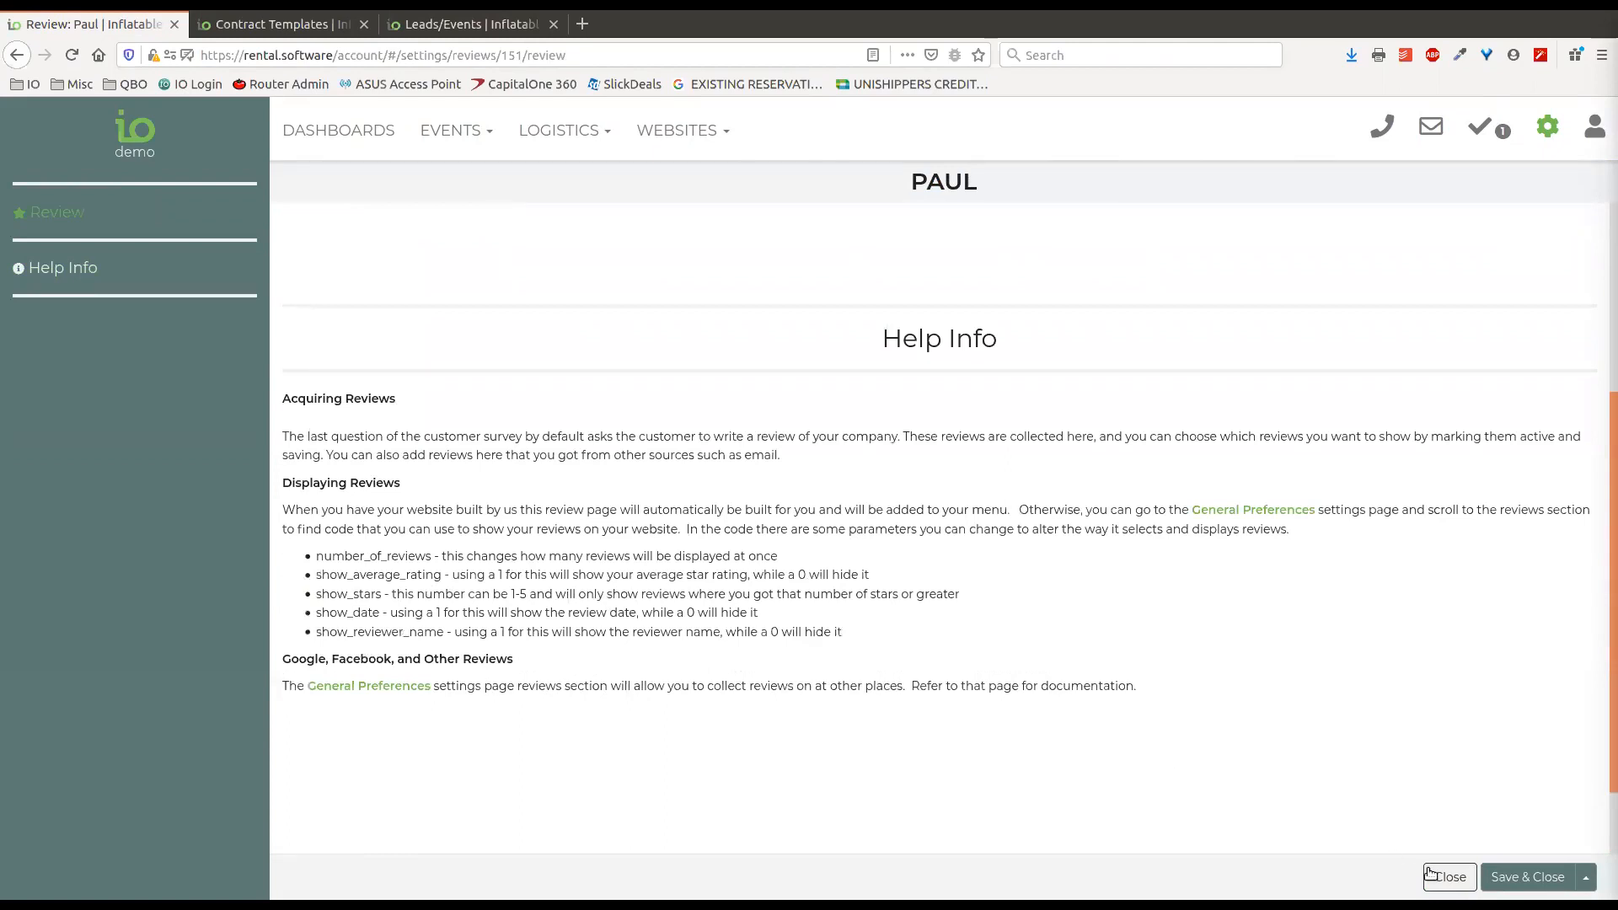
{"action": "scroll", "coordinate": [829, 575], "scroll_direction": "up", "scroll_amount": 3}
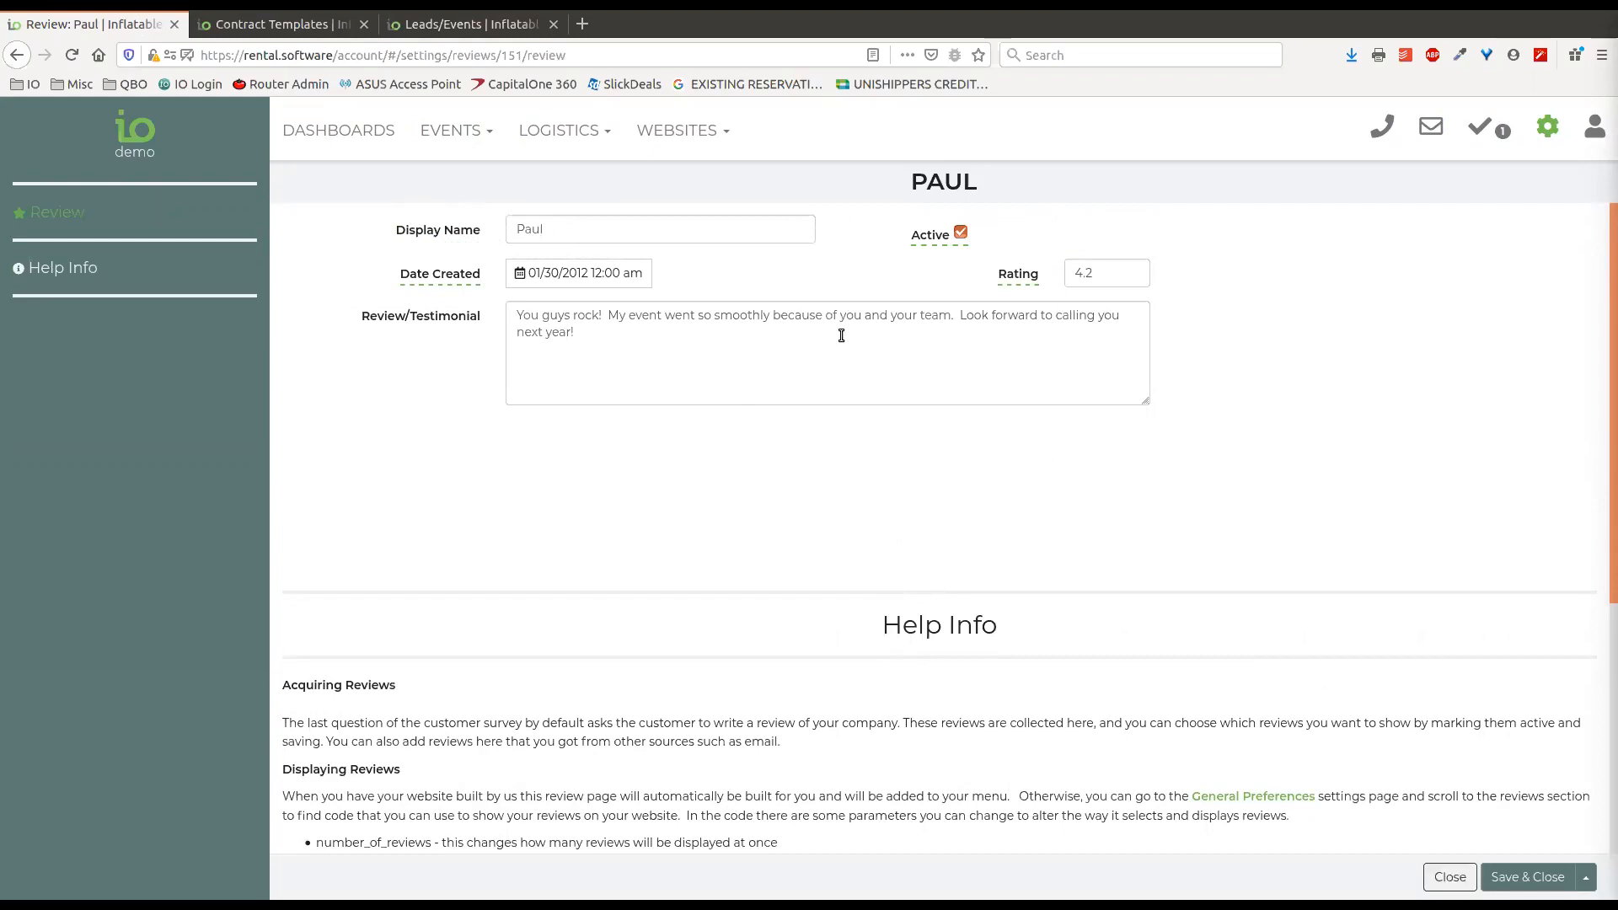
{"action": "left_click", "coordinate": [1450, 877]}
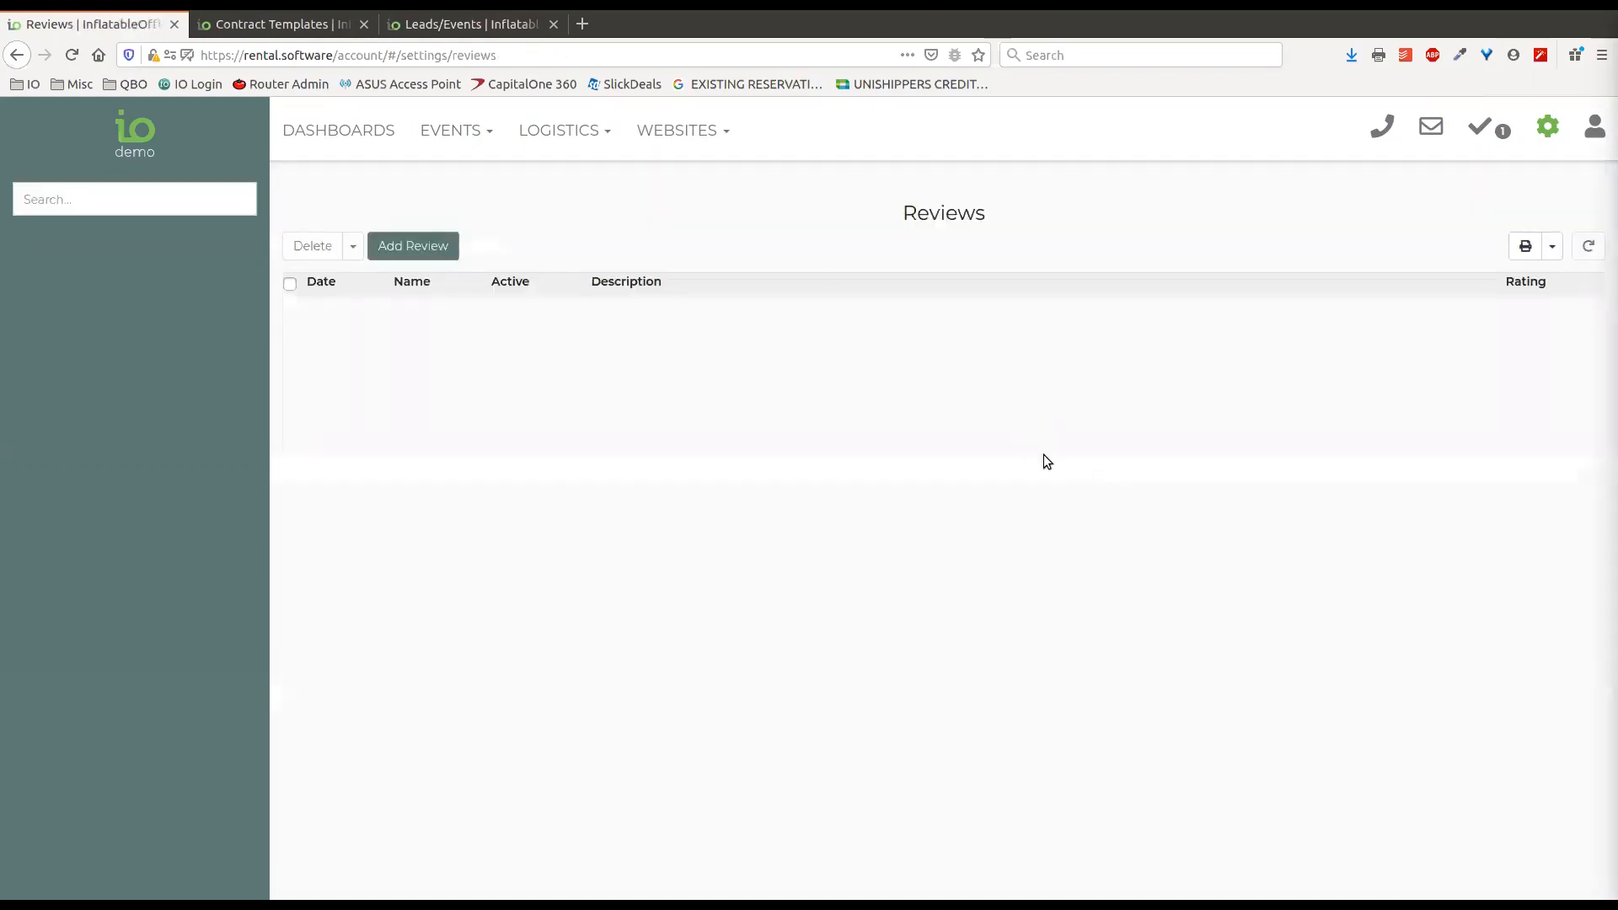
Search the settings for "review" and go to the Reviews section of General Preferences through the Review Page Links result.
{"action": "left_click", "coordinate": [1549, 128]}
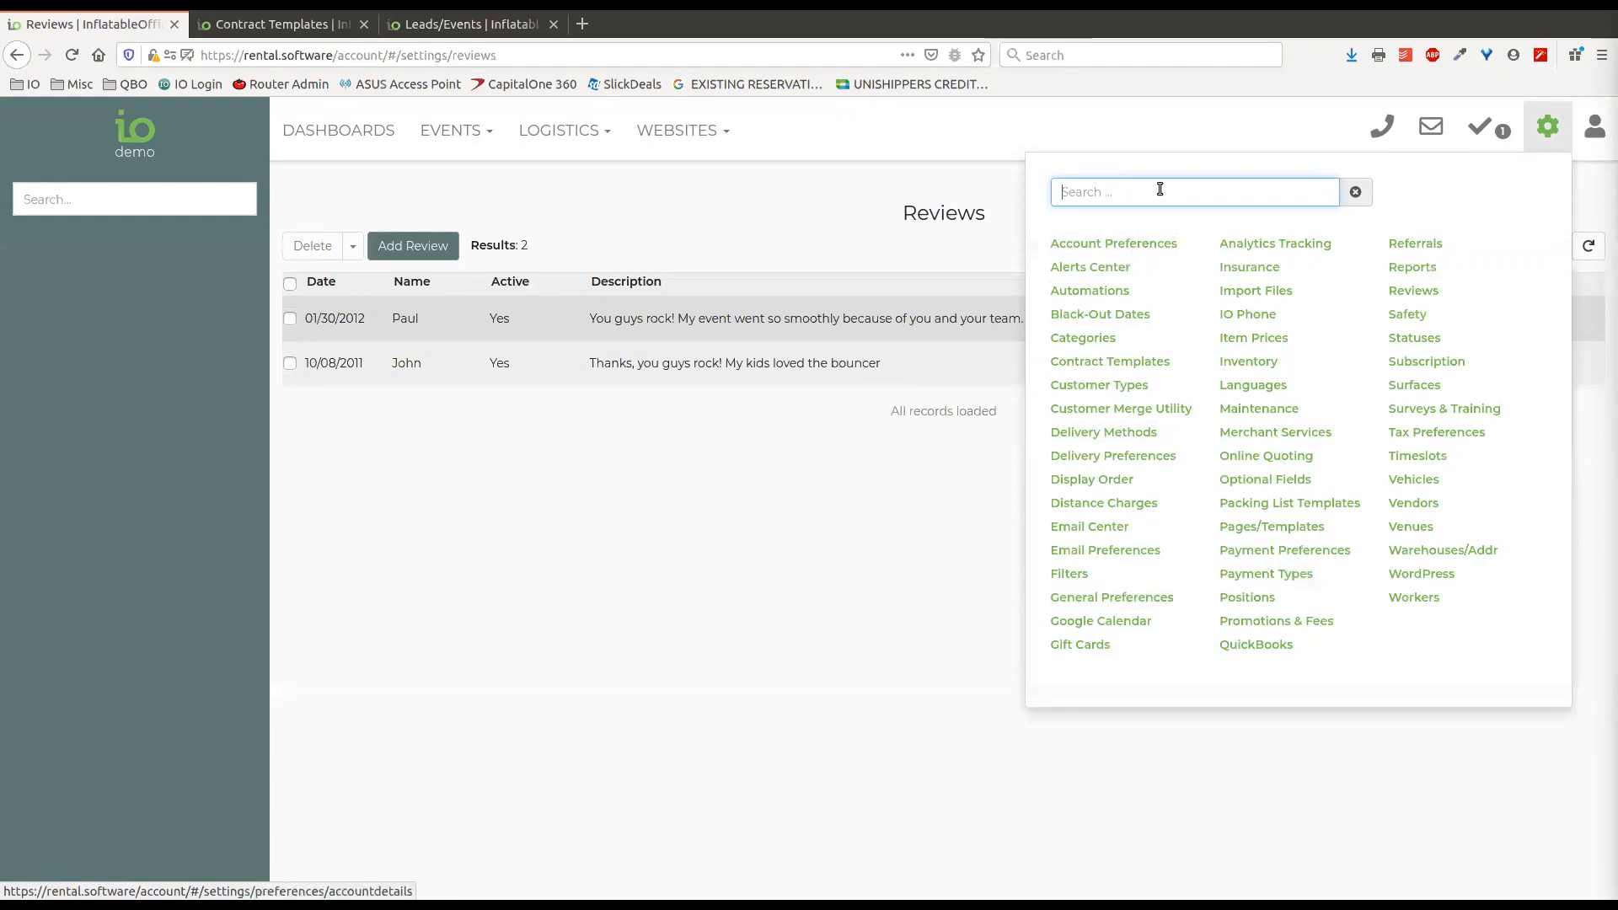
{"action": "type", "text": "review"}
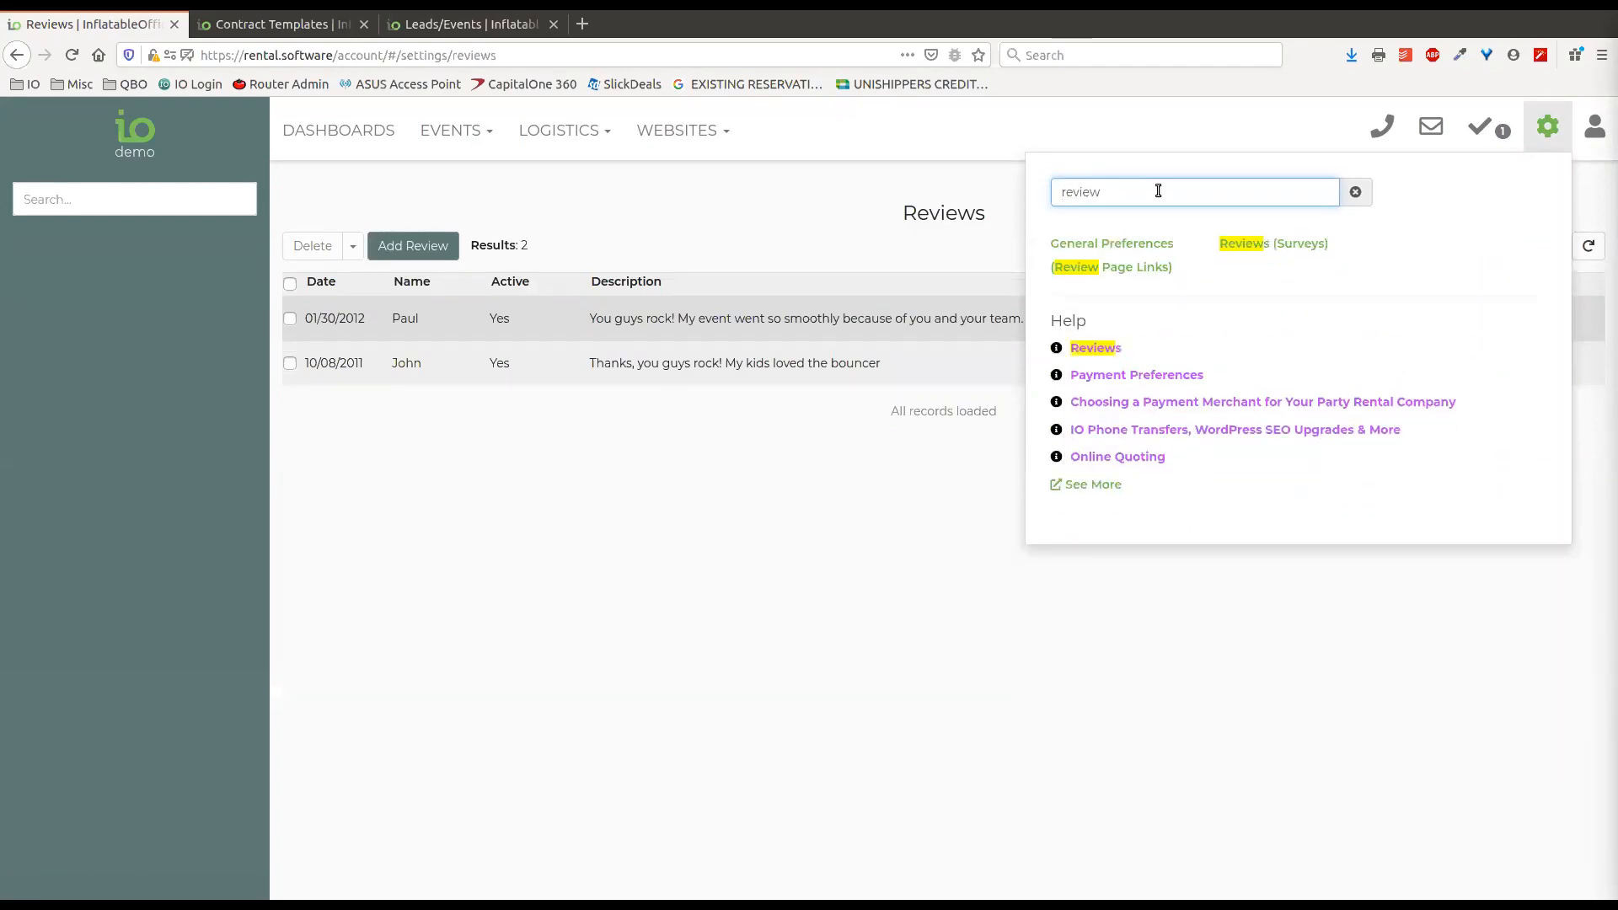
{"action": "left_click", "coordinate": [1114, 265]}
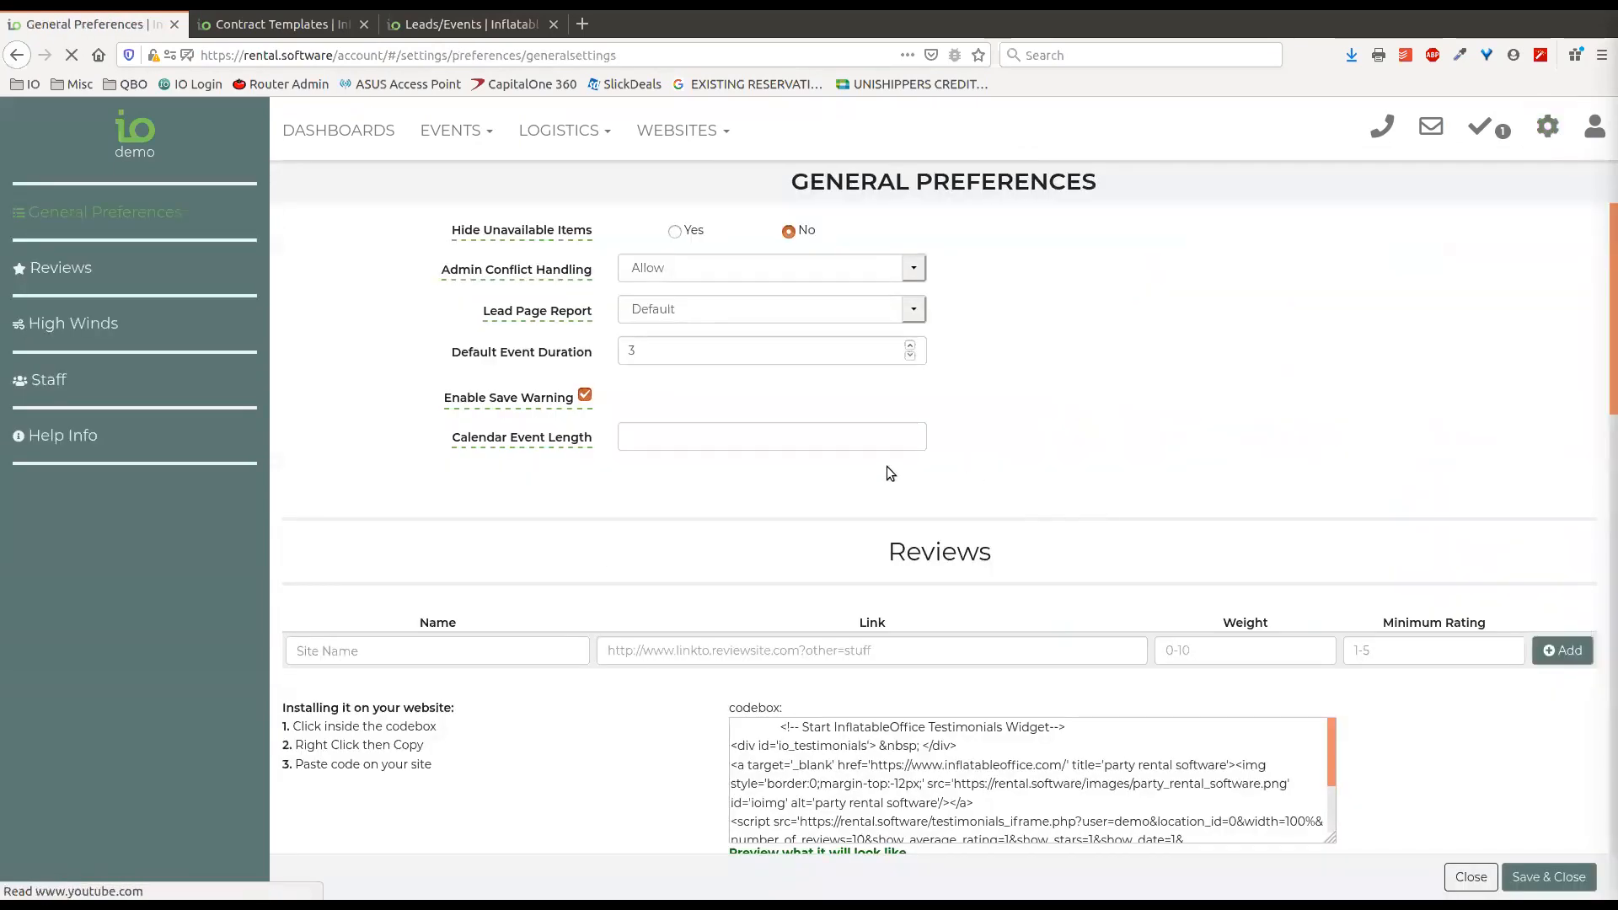
{"action": "scroll", "coordinate": [456, 477], "scroll_direction": "down", "scroll_amount": 2}
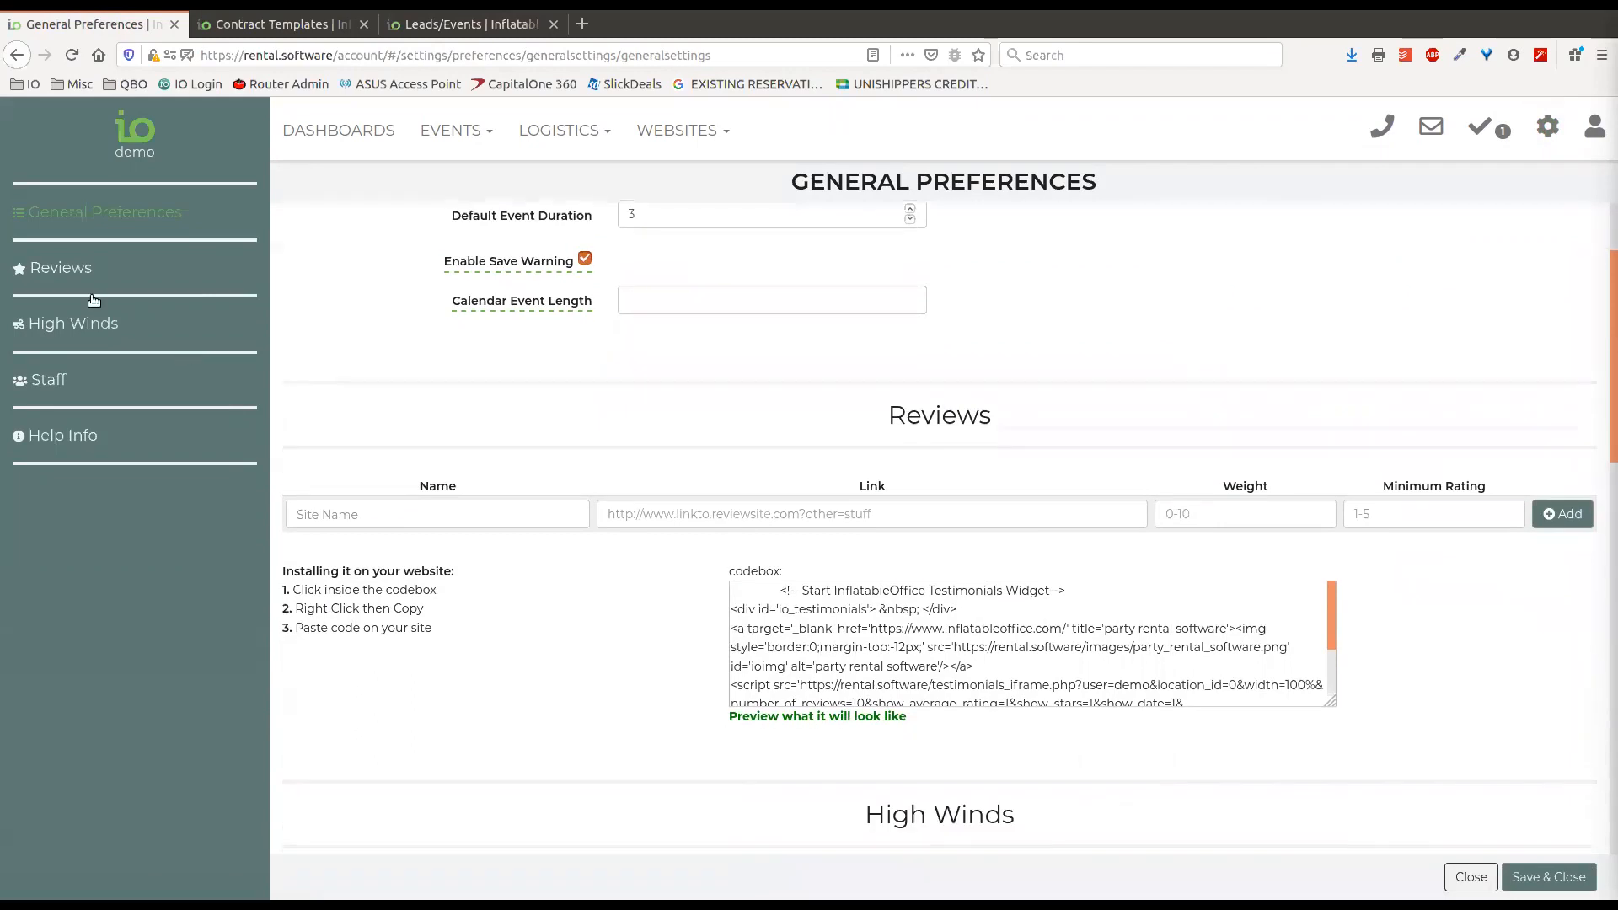
{"action": "left_click", "coordinate": [69, 270]}
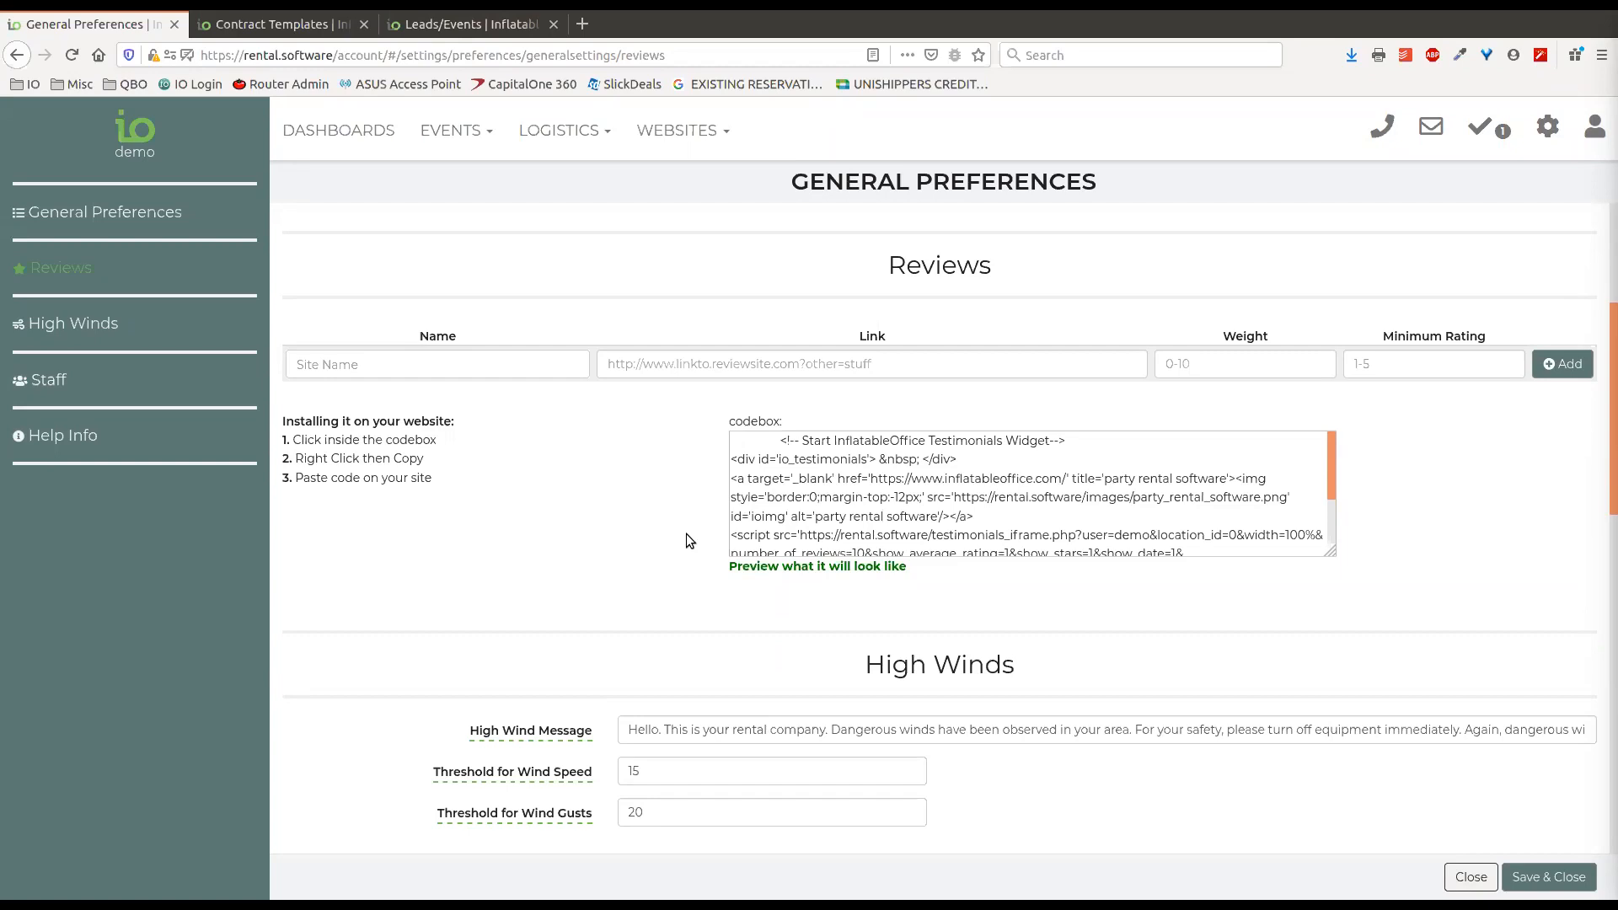
Add a Customer Satisfaction Survey review link with weight 1 and minimum rating 4.
{"action": "left_click", "coordinate": [462, 369]}
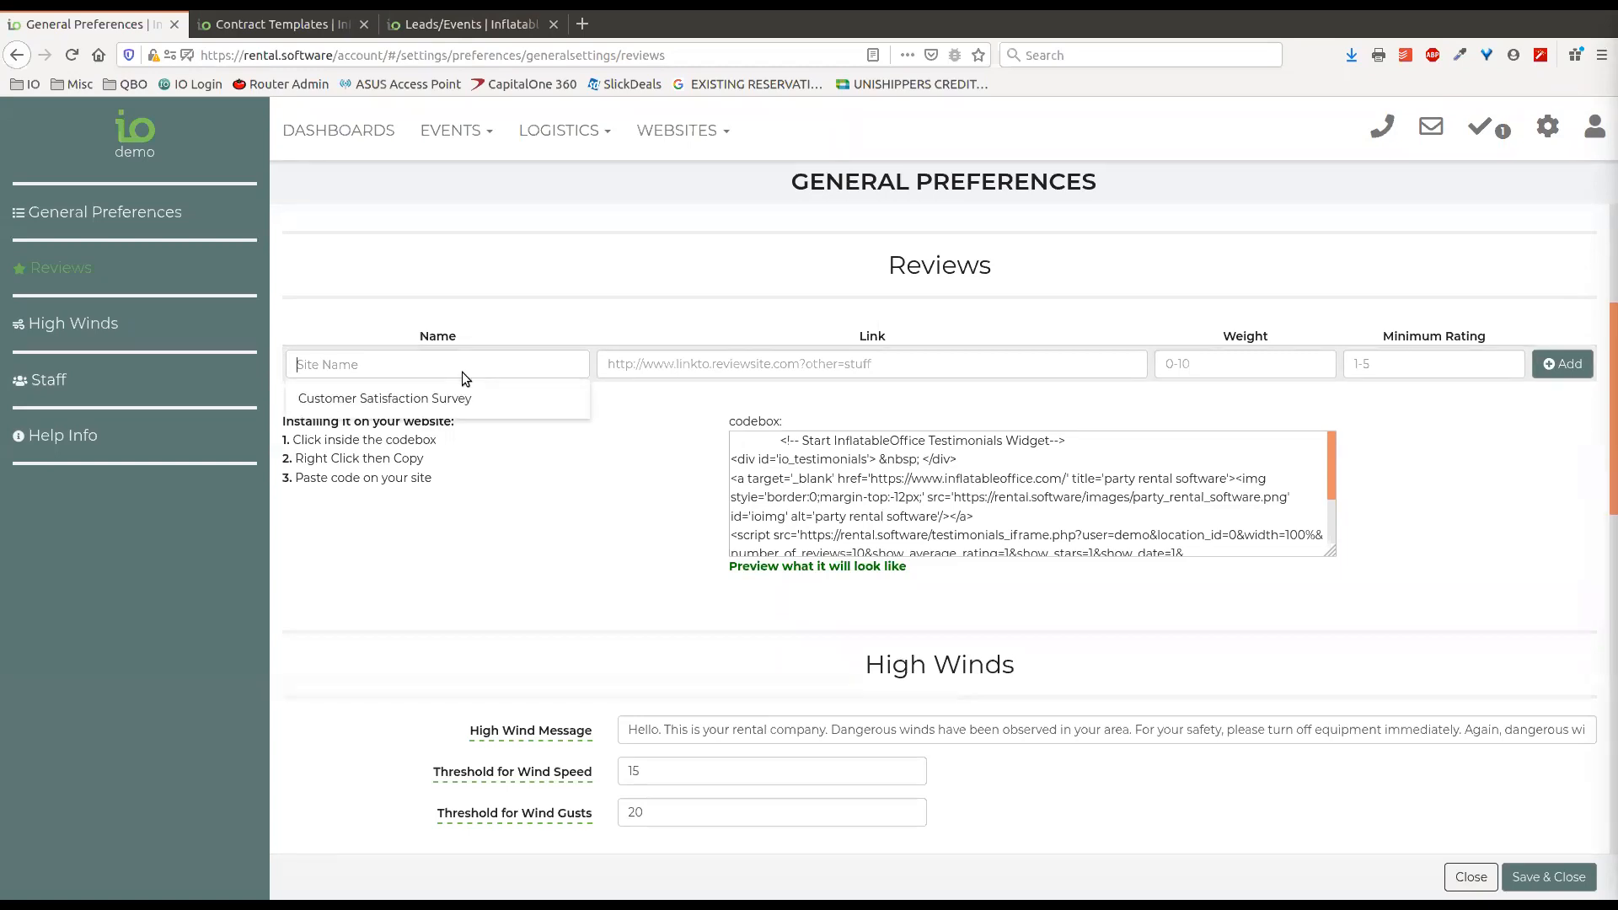
{"action": "left_click", "coordinate": [360, 398]}
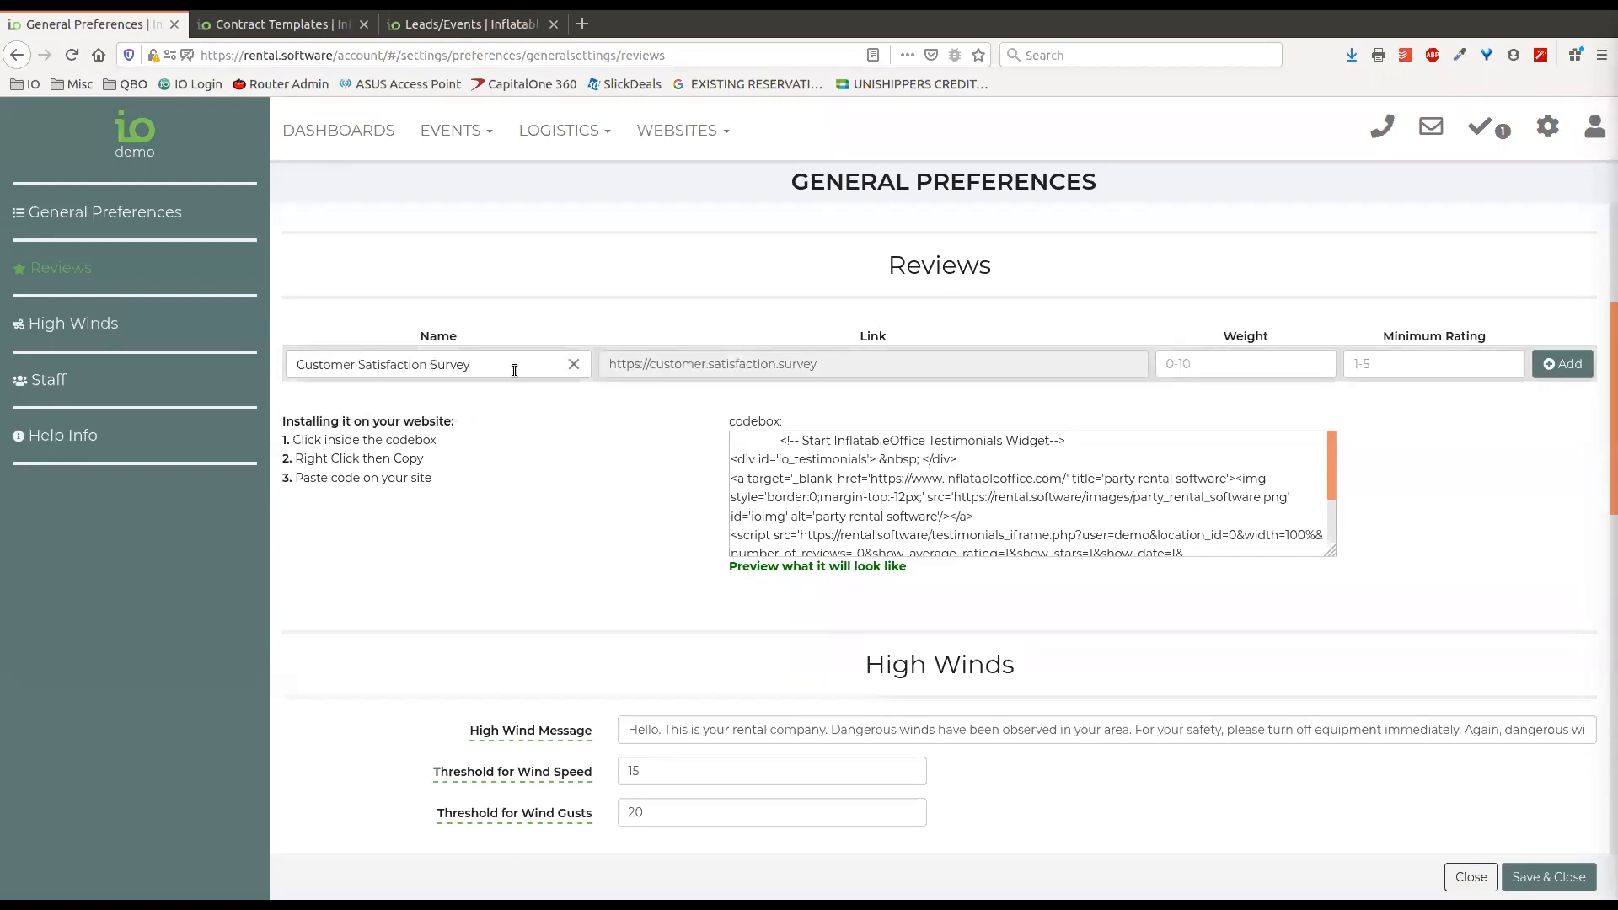
{"action": "left_click", "coordinate": [1220, 362]}
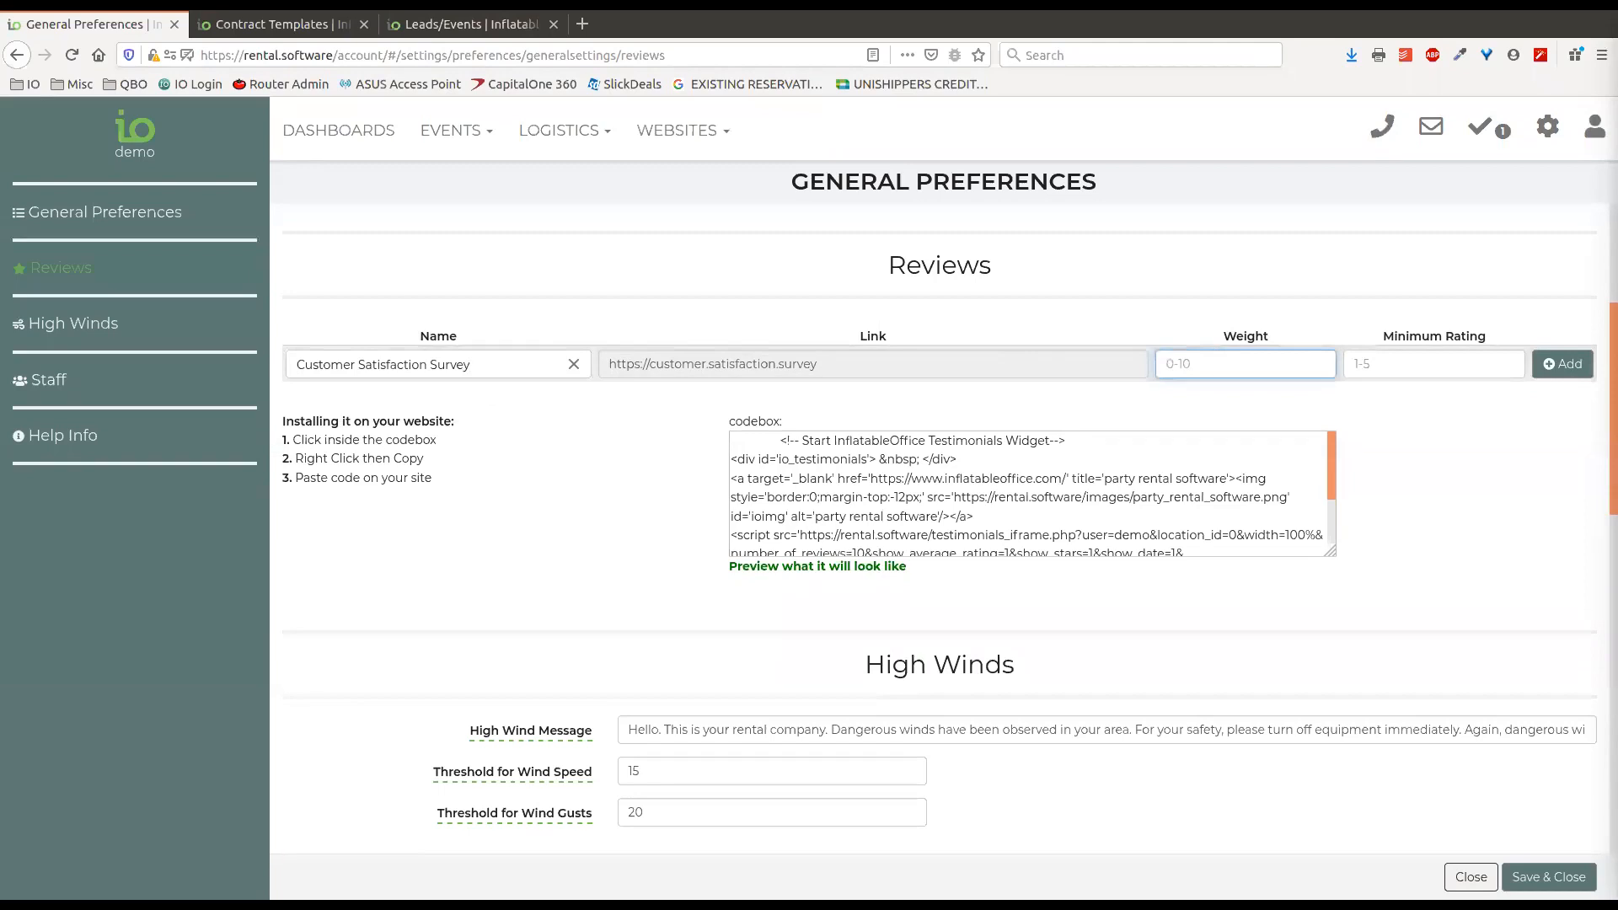
{"action": "type", "text": "1"}
{"action": "left_click", "coordinate": [1391, 361]}
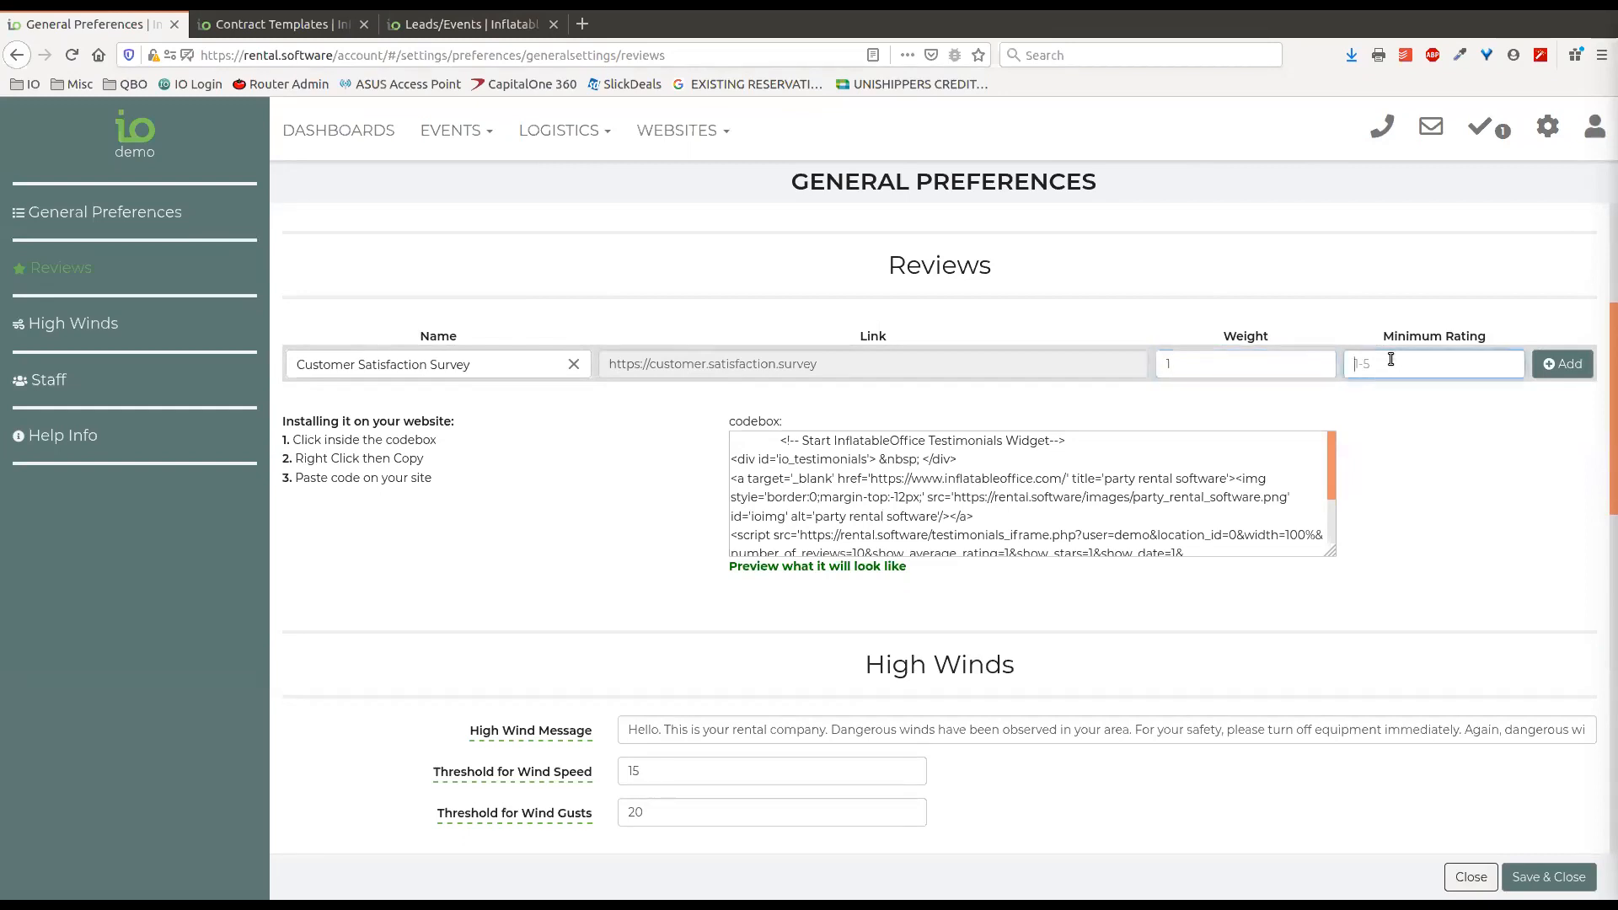
{"action": "type", "text": "4"}
{"action": "left_click", "coordinate": [1556, 368]}
{"action": "left_click", "coordinate": [480, 399]}
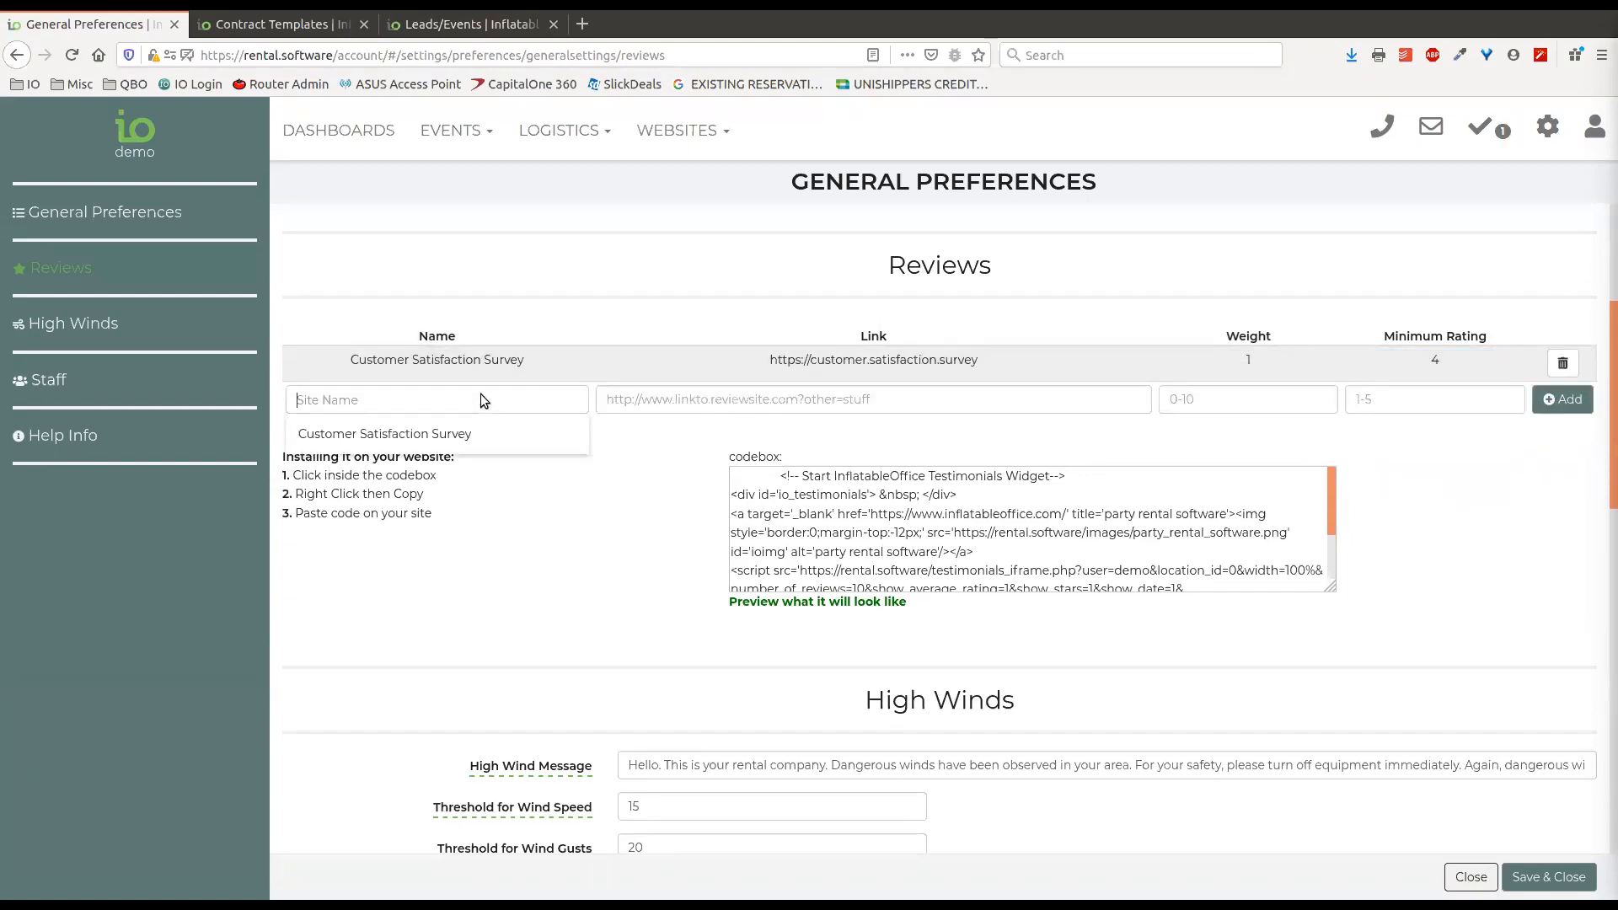
{"action": "type", "text": "Google"}
{"action": "key", "text": "Tab"}
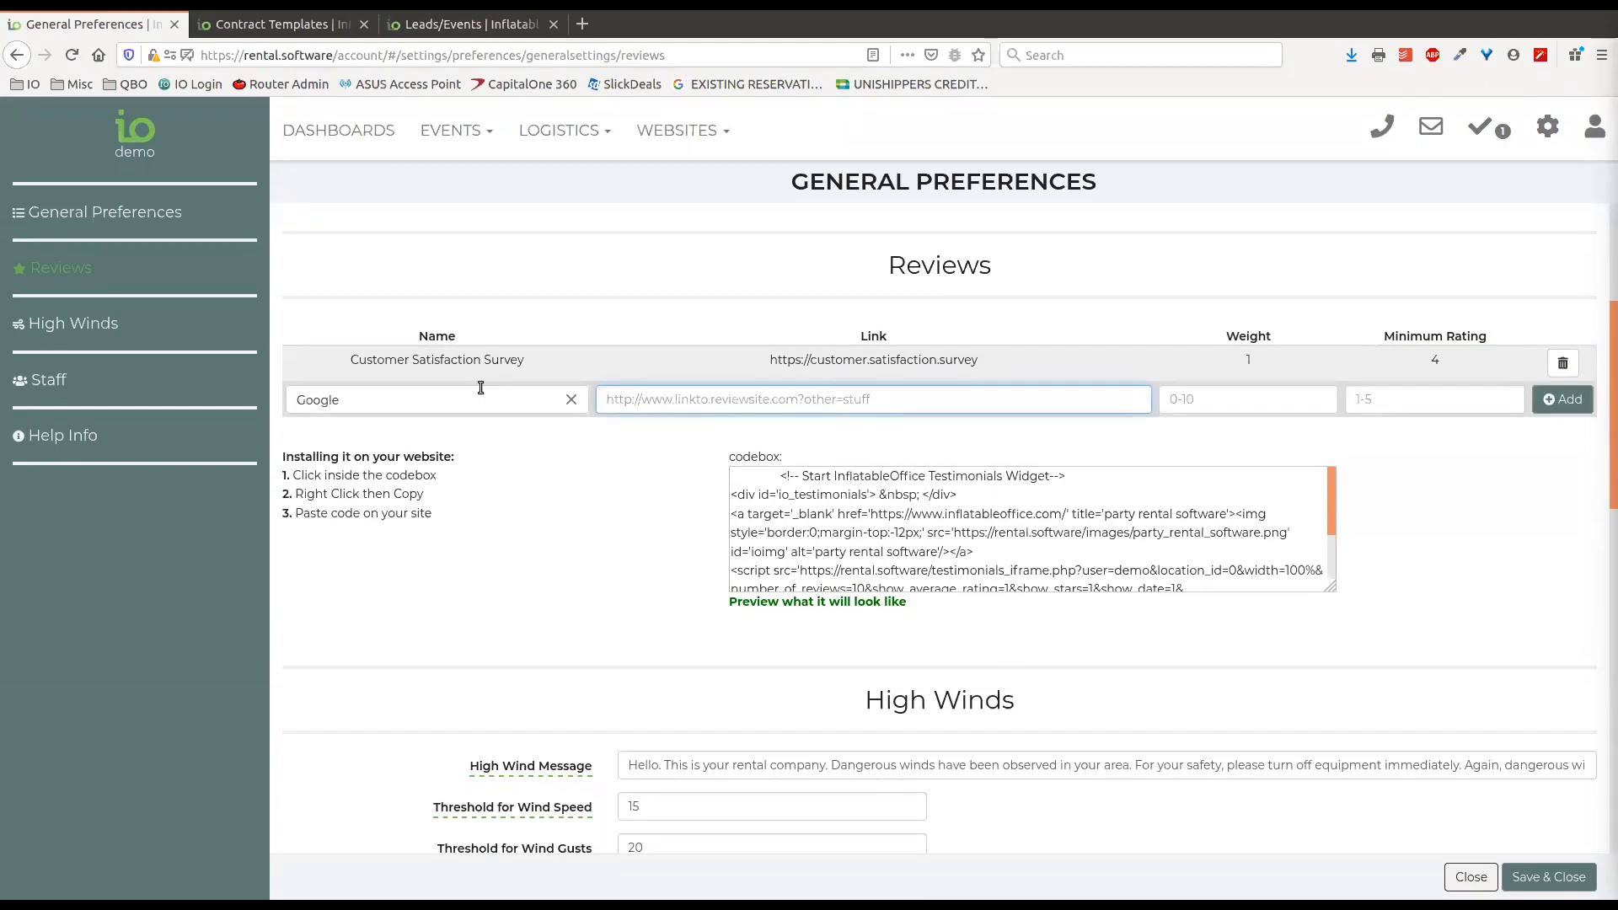
{"action": "left_click_drag", "start_coordinate": [978, 360], "coordinate": [767, 399]}
{"action": "key", "text": "Tab"}
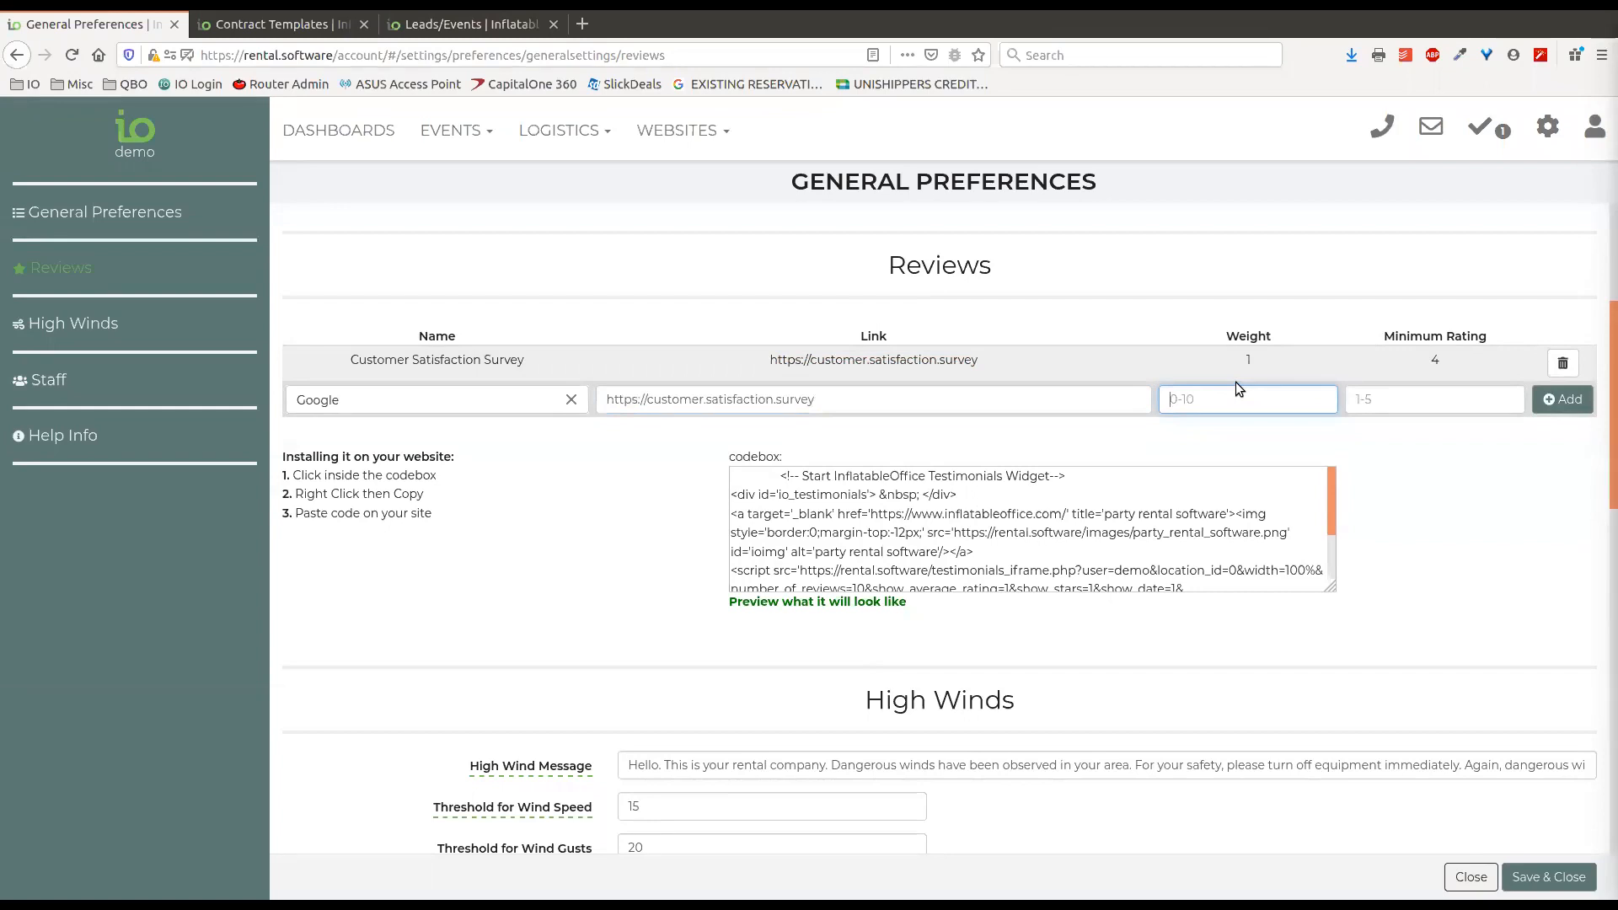
{"action": "type", "text": "2"}
{"action": "left_click", "coordinate": [1409, 403]}
{"action": "type", "text": "4"}
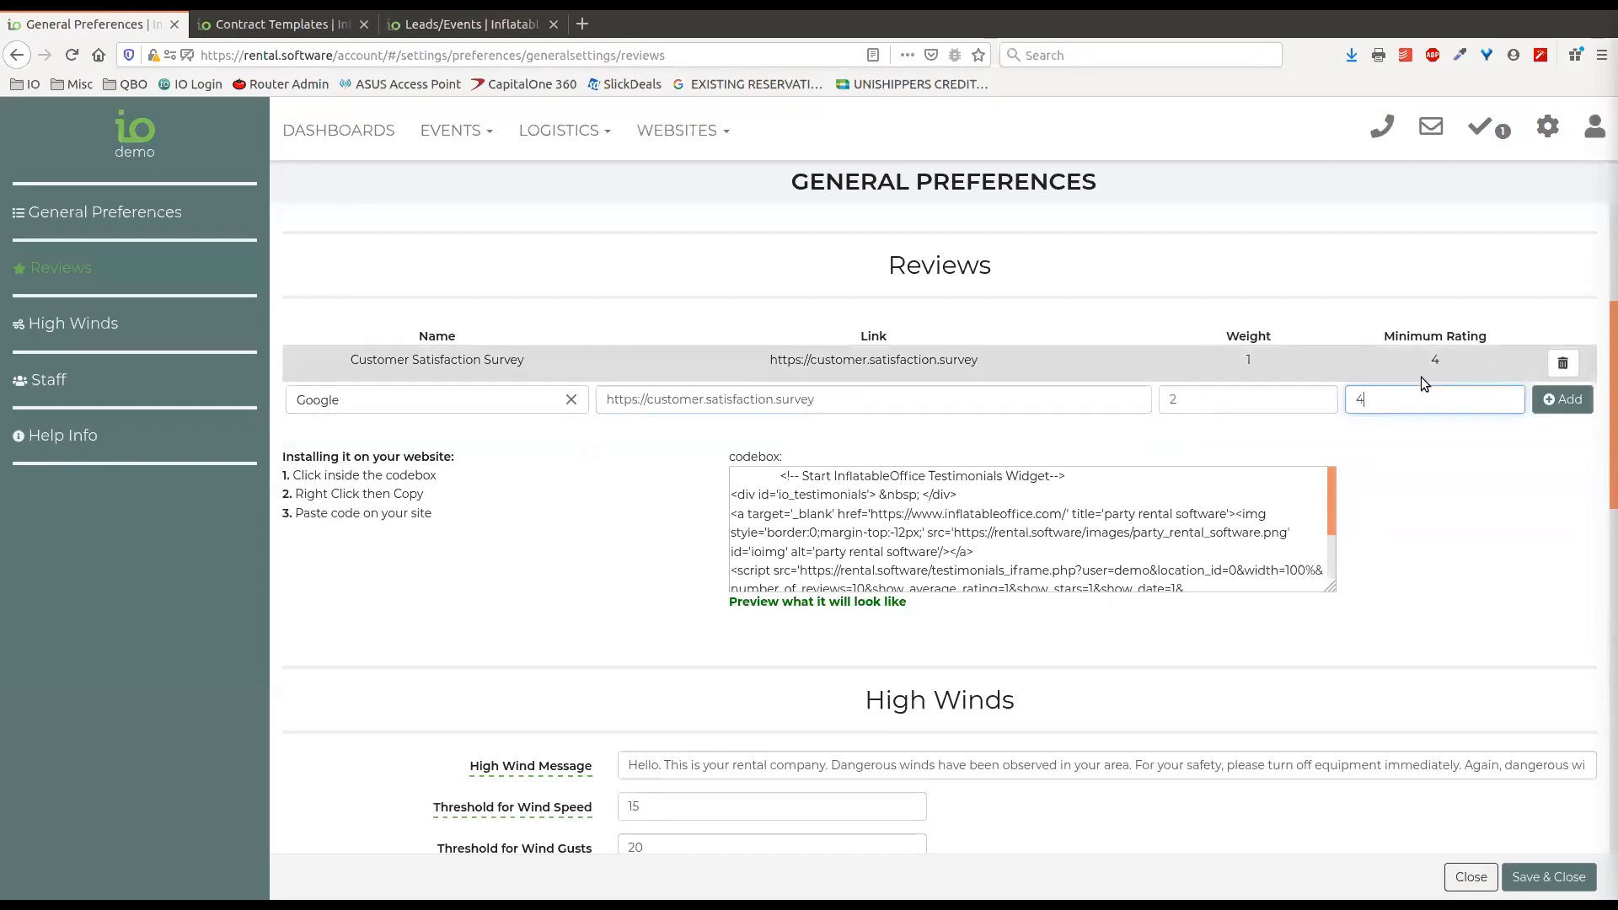
{"action": "left_click", "coordinate": [1563, 400]}
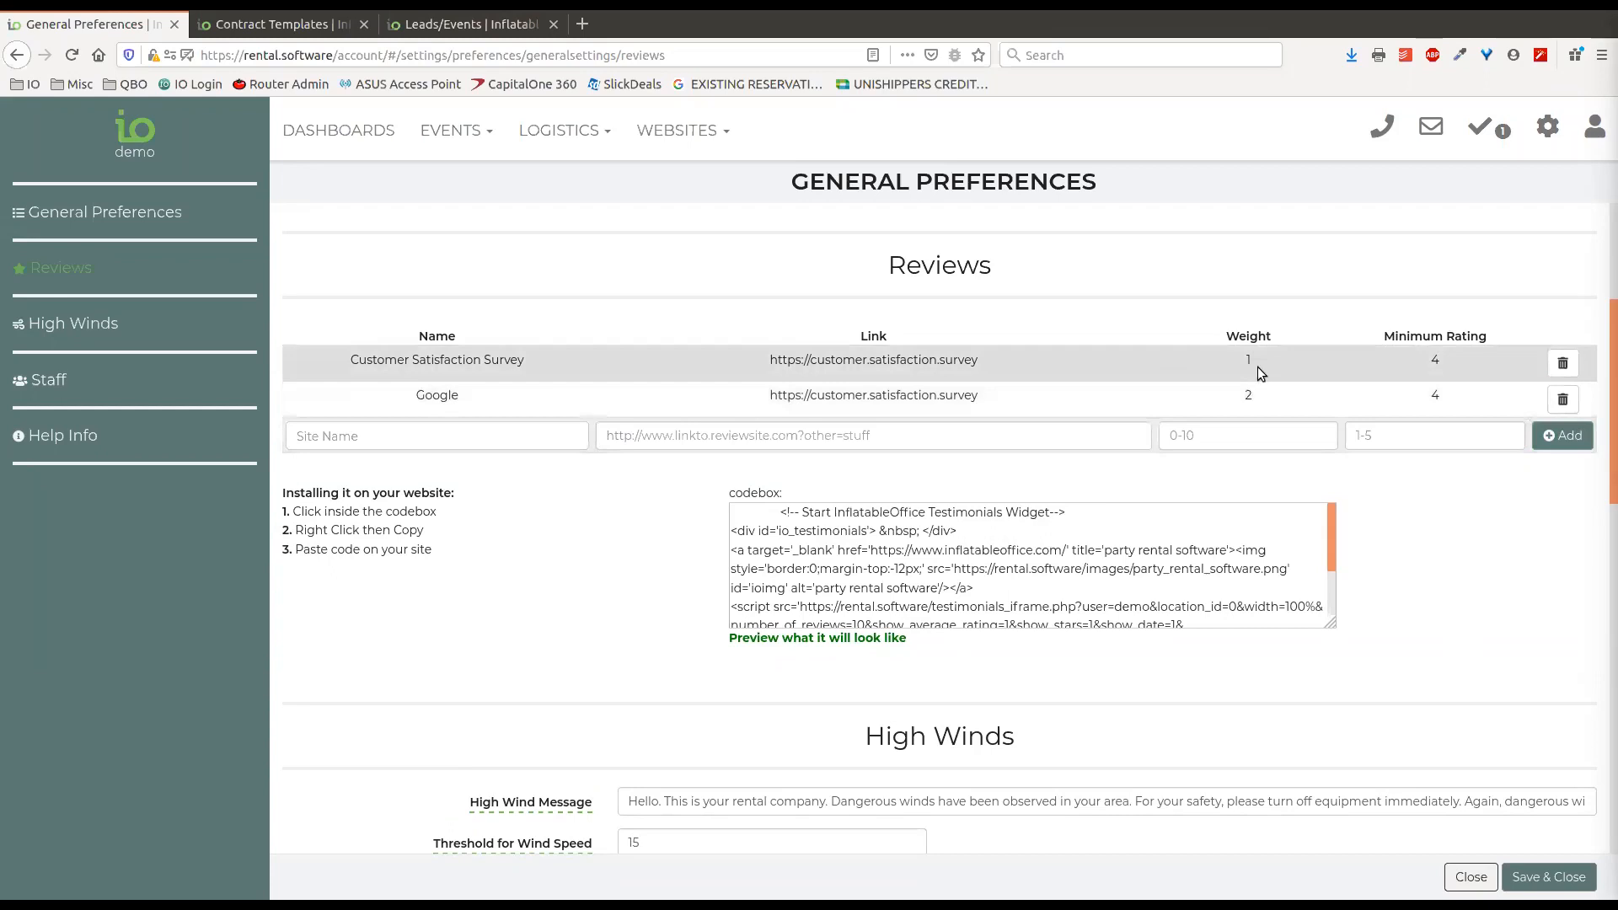
Examine the names, links and weights of the Customer Satisfaction Survey and Google review entries.
{"action": "left_click_drag", "start_coordinate": [350, 360], "coordinate": [523, 364]}
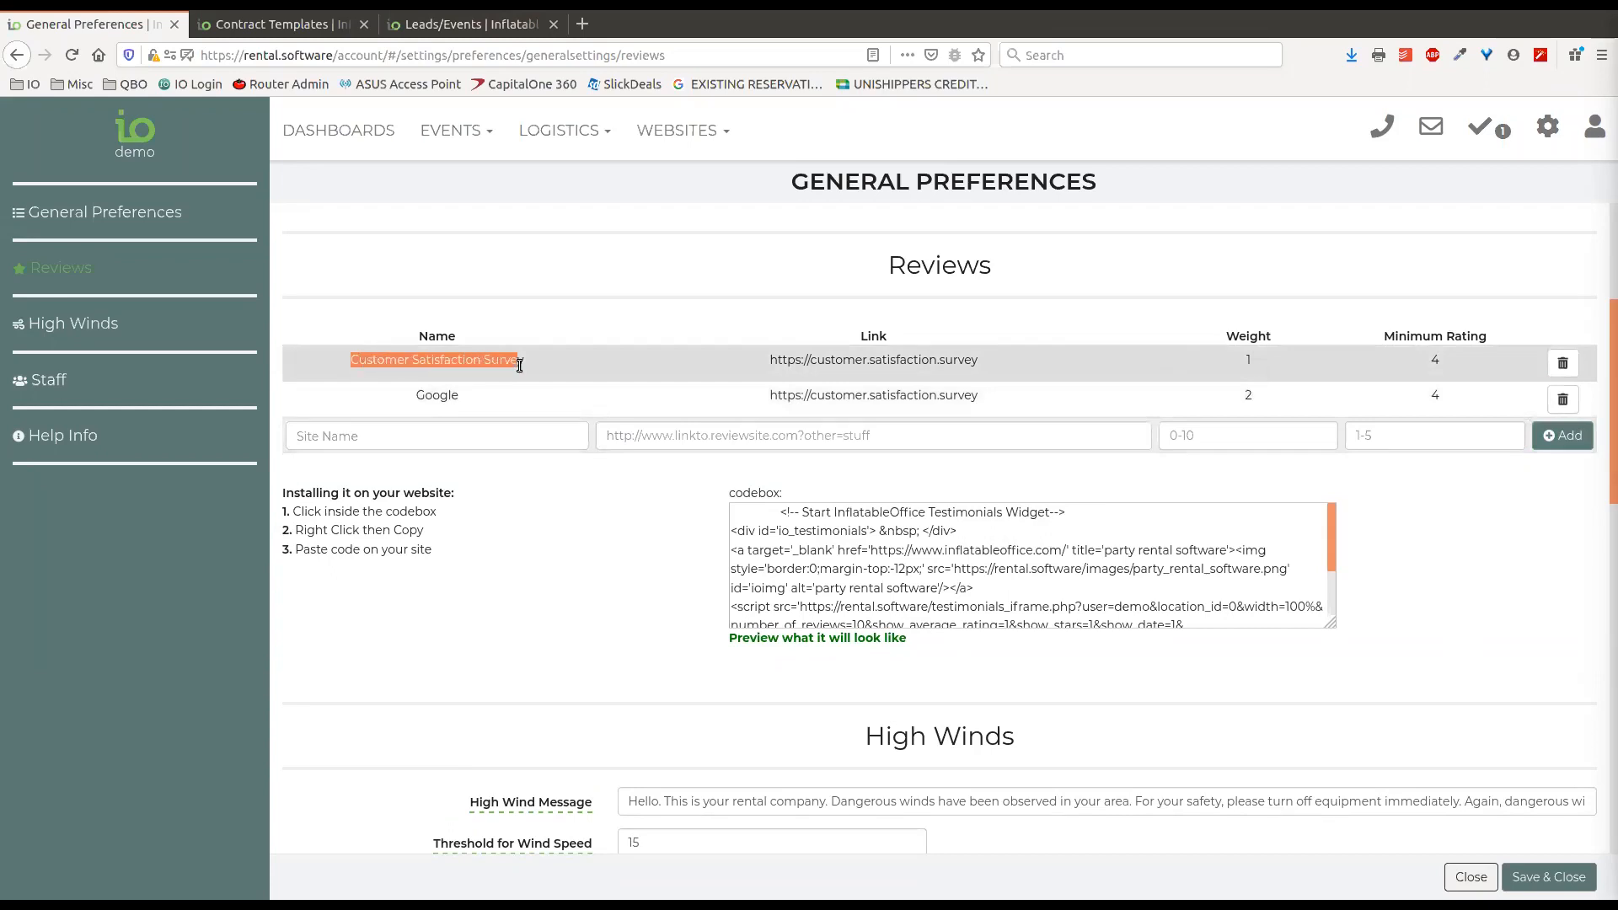
{"action": "left_click", "coordinate": [1255, 402]}
{"action": "double_click", "coordinate": [1249, 396]}
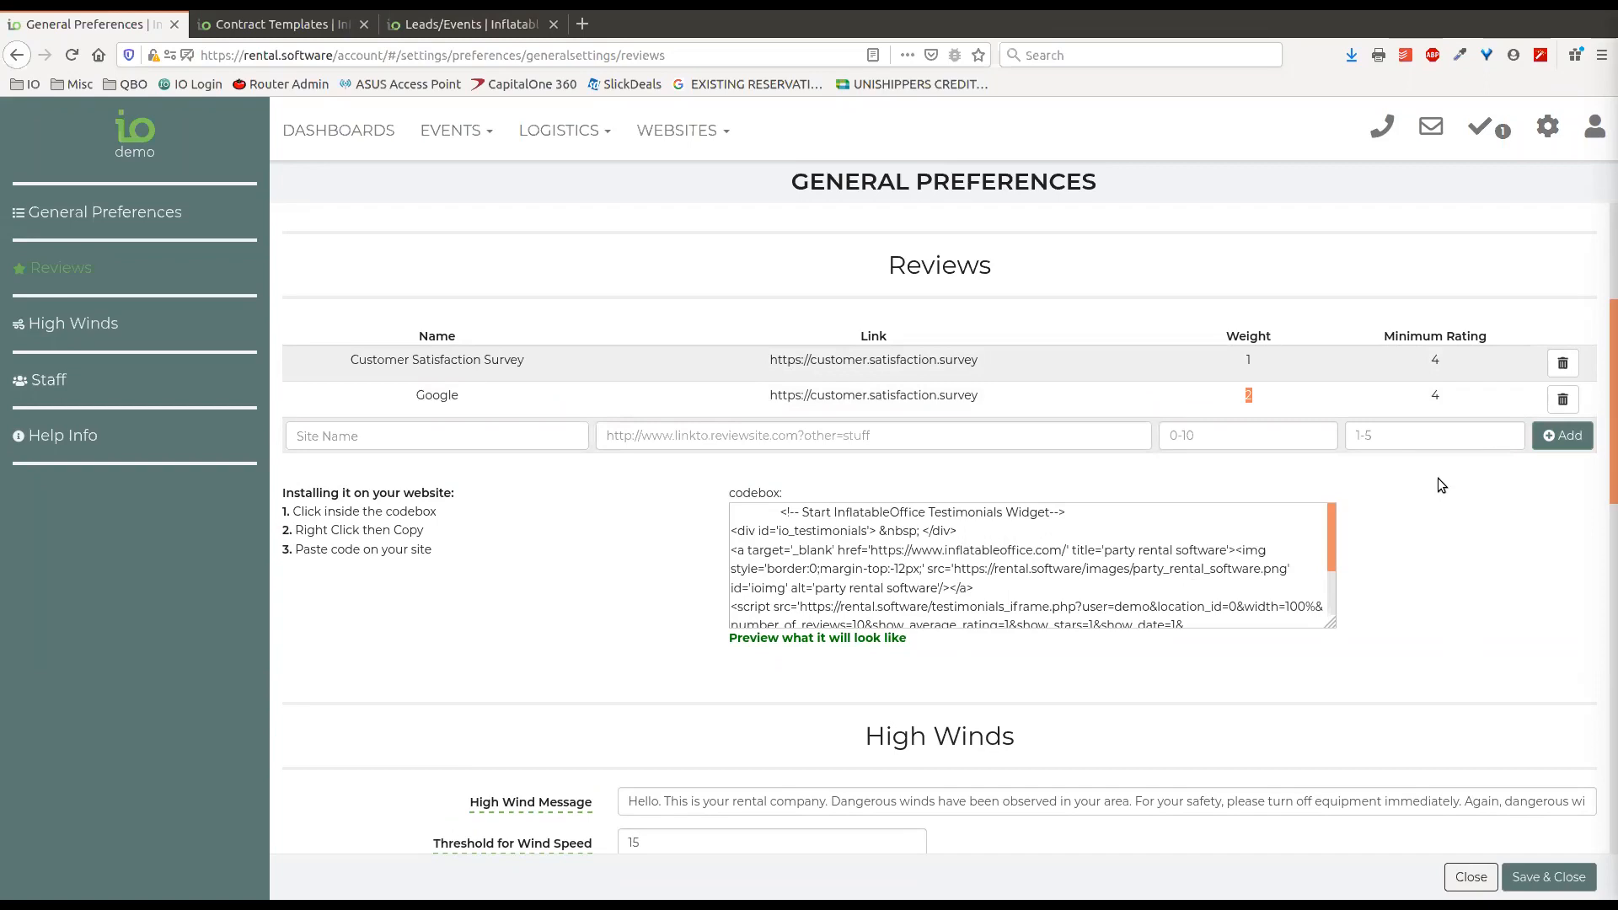
{"action": "left_click", "coordinate": [1200, 307]}
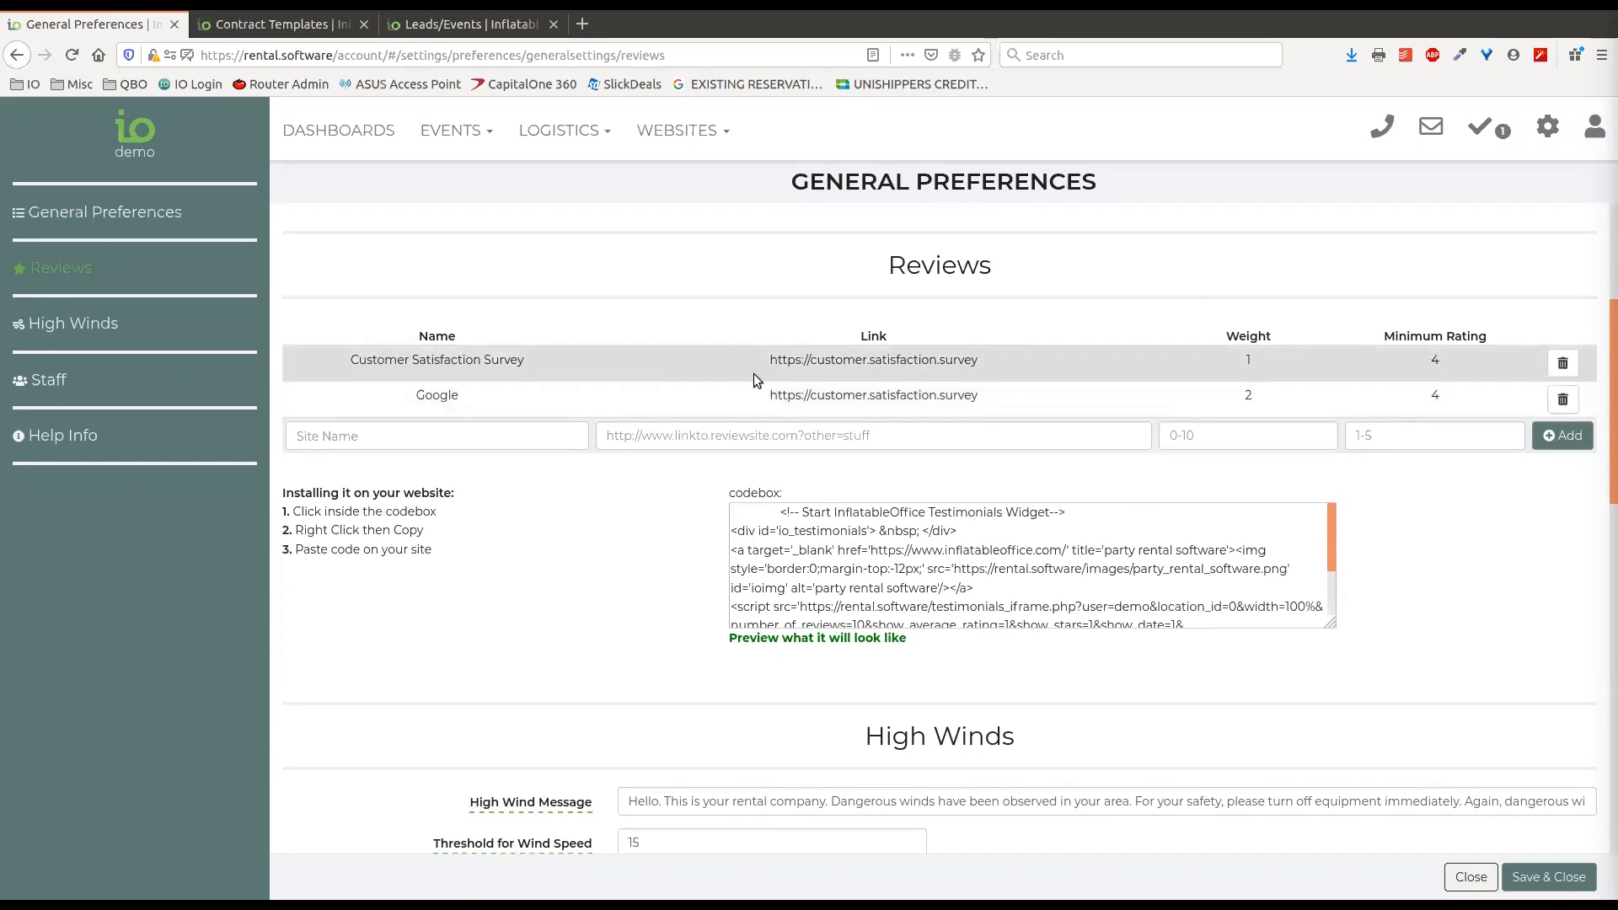
{"action": "left_click_drag", "start_coordinate": [983, 368], "coordinate": [766, 363]}
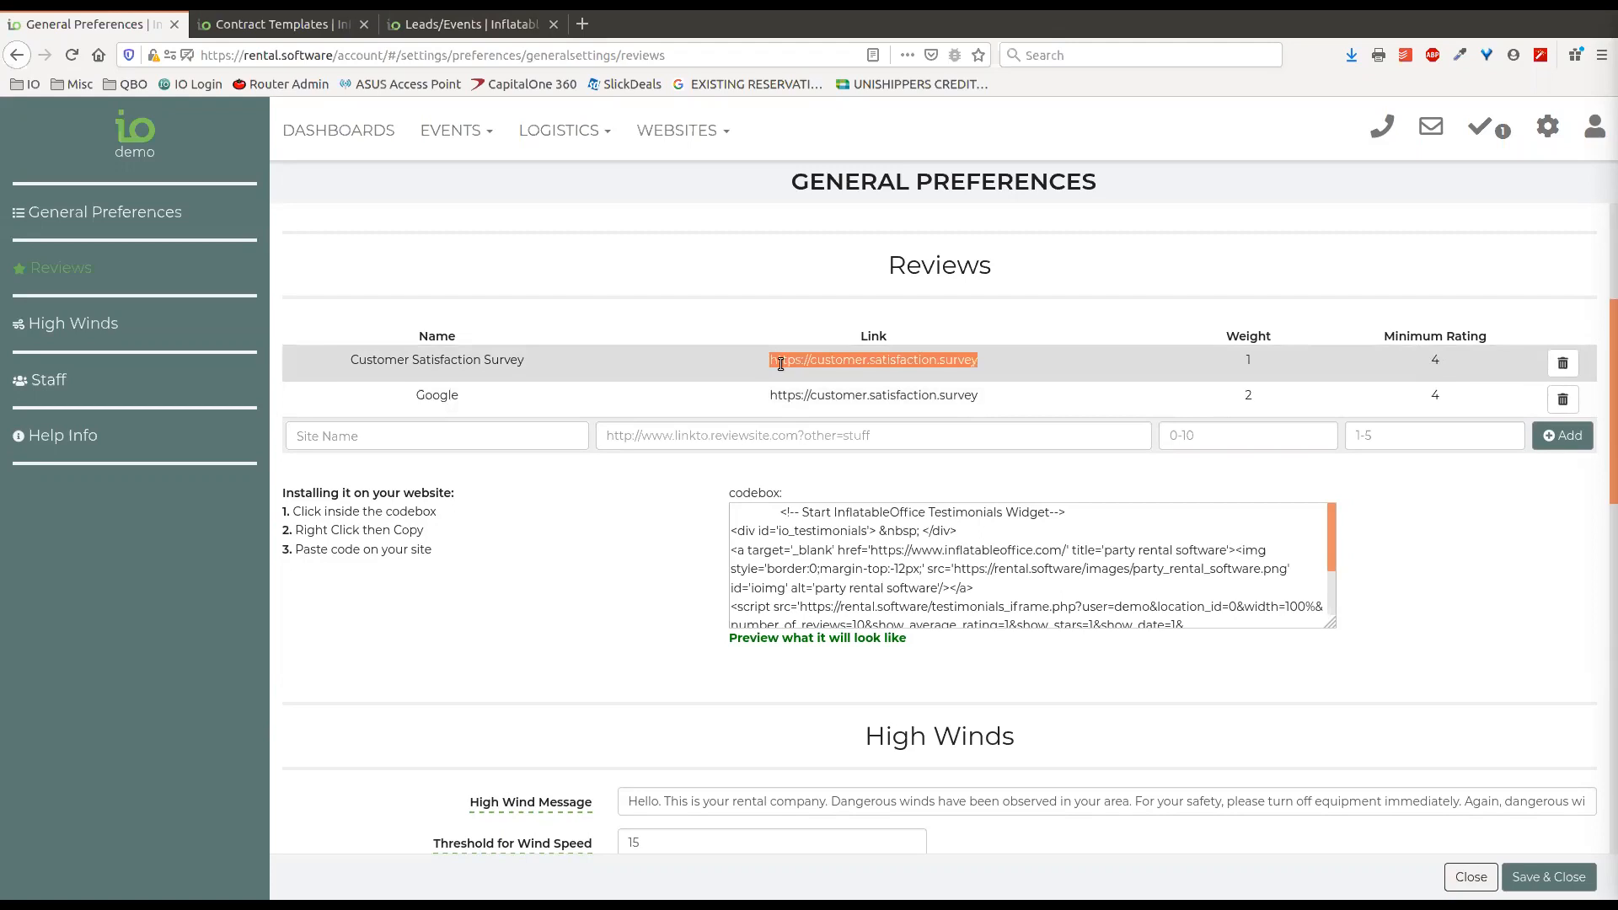
{"action": "left_click", "coordinate": [1005, 362]}
{"action": "left_click_drag", "start_coordinate": [980, 362], "coordinate": [759, 363]}
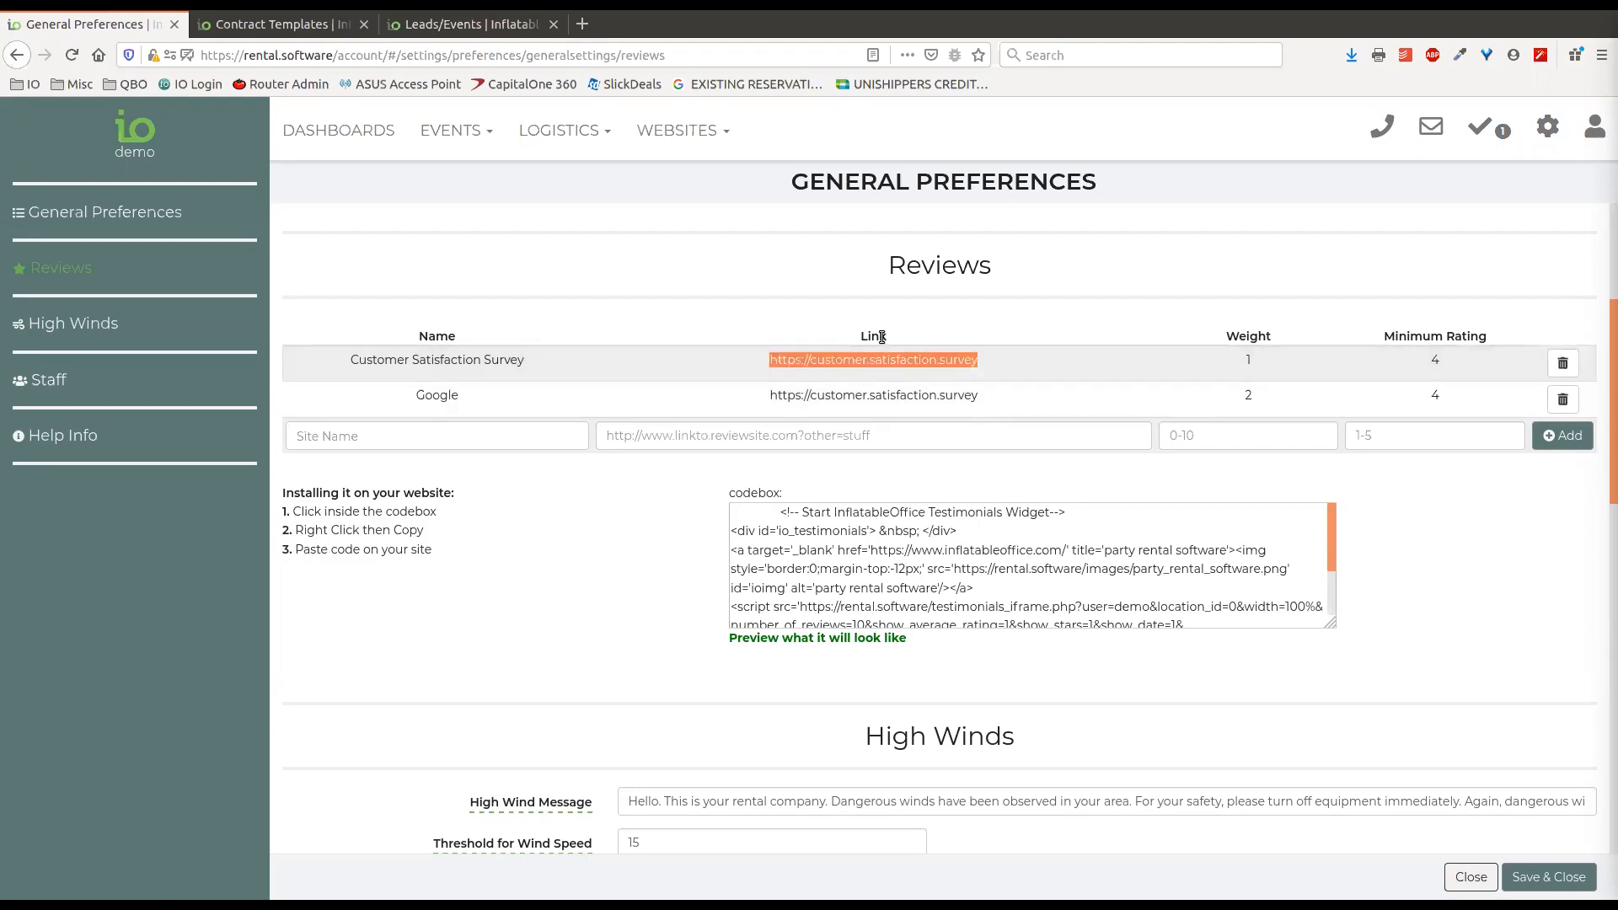
{"action": "left_click_drag", "start_coordinate": [984, 361], "coordinate": [769, 368]}
{"action": "left_click", "coordinate": [883, 311]}
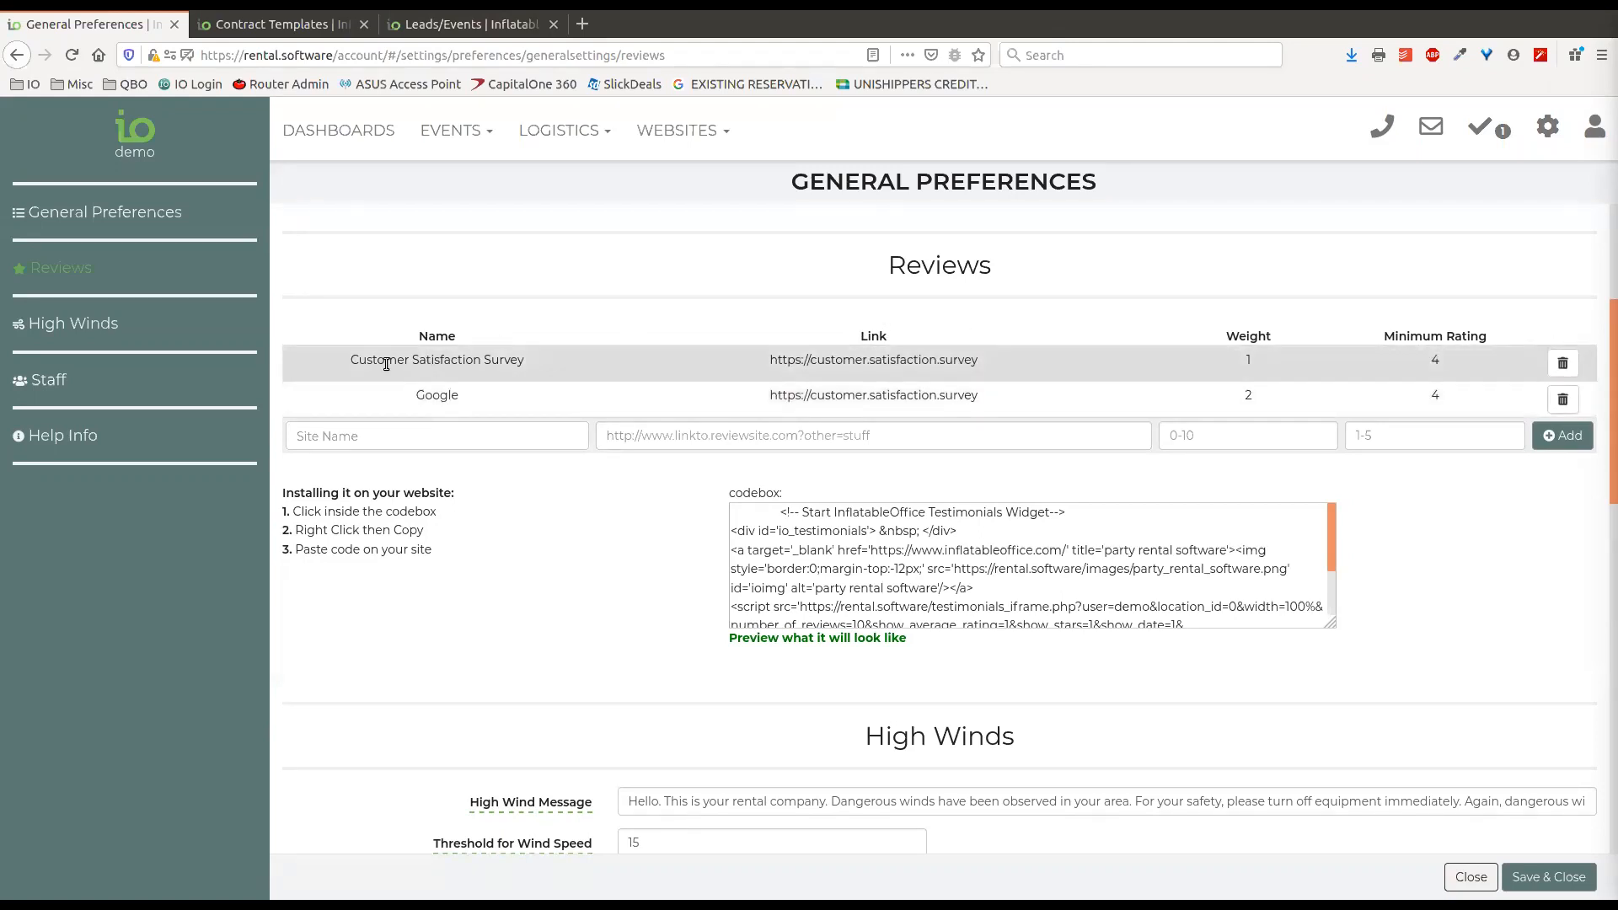
{"action": "left_click_drag", "start_coordinate": [351, 359], "coordinate": [521, 359]}
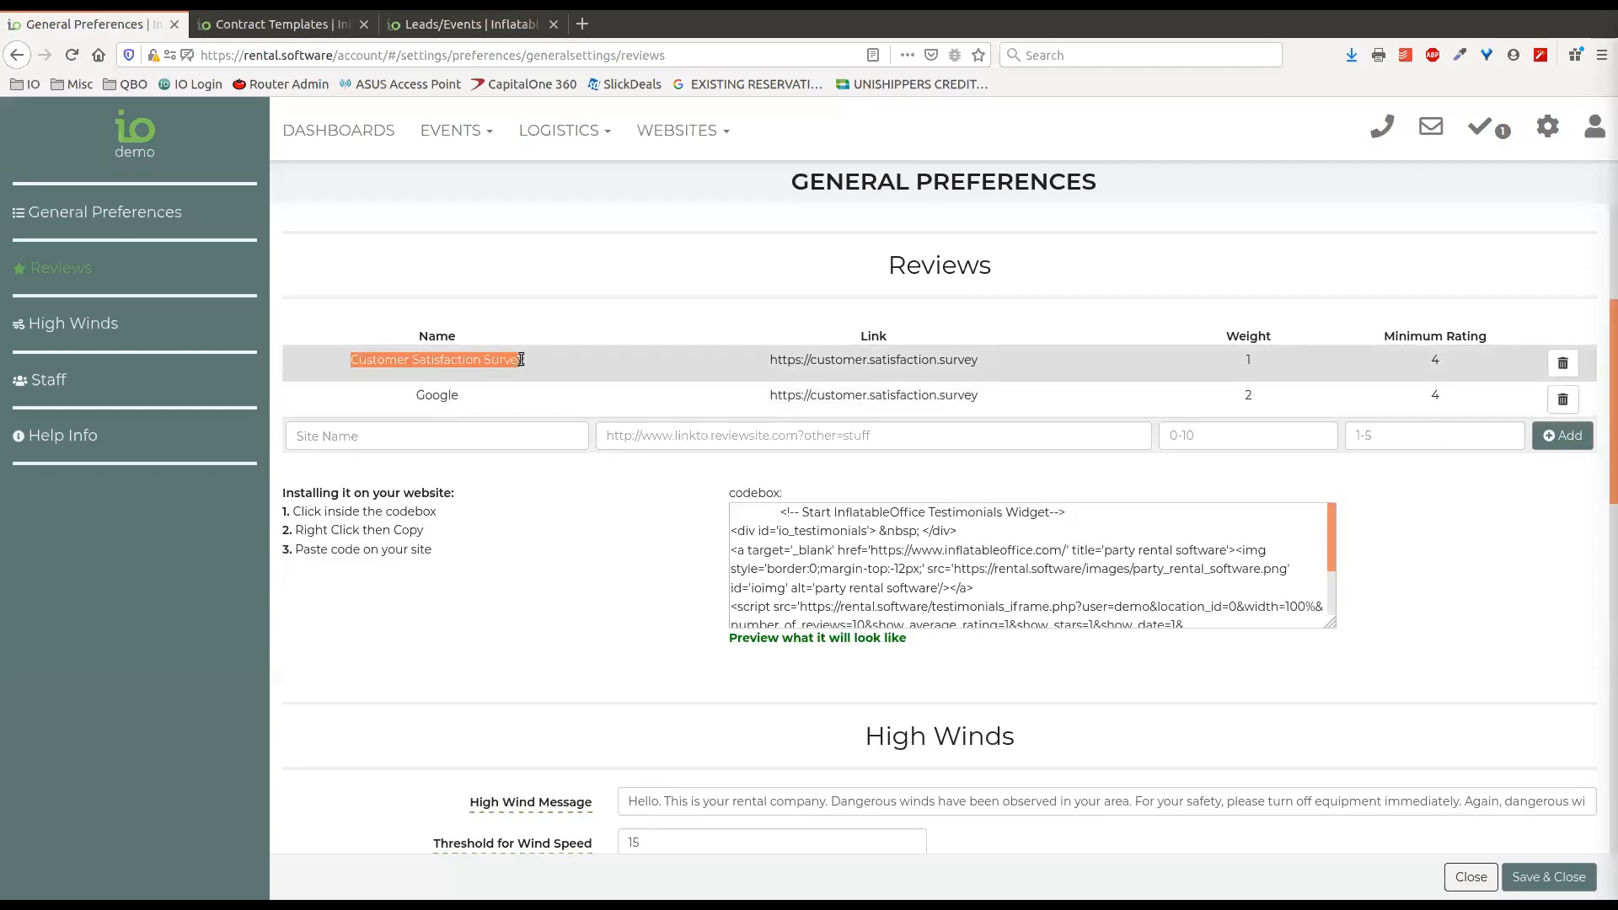
{"action": "left_click", "coordinate": [1075, 290]}
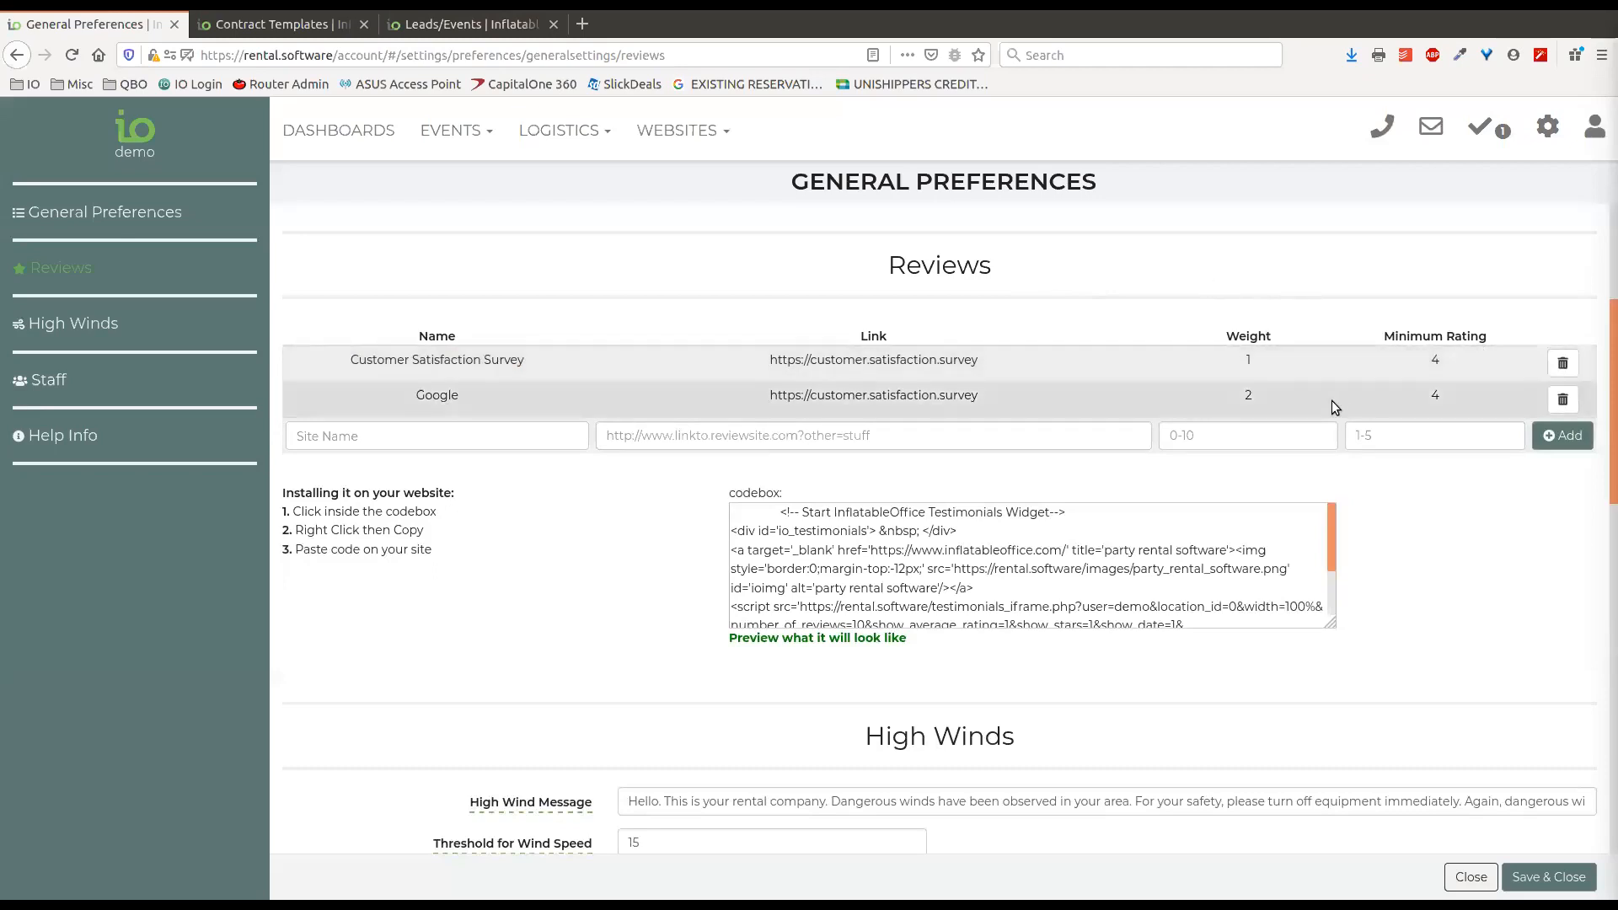
Delete the Customer Satisfaction Survey entry, and switch to the Email Center without saving the General Preferences changes.
{"action": "left_click", "coordinate": [1562, 363]}
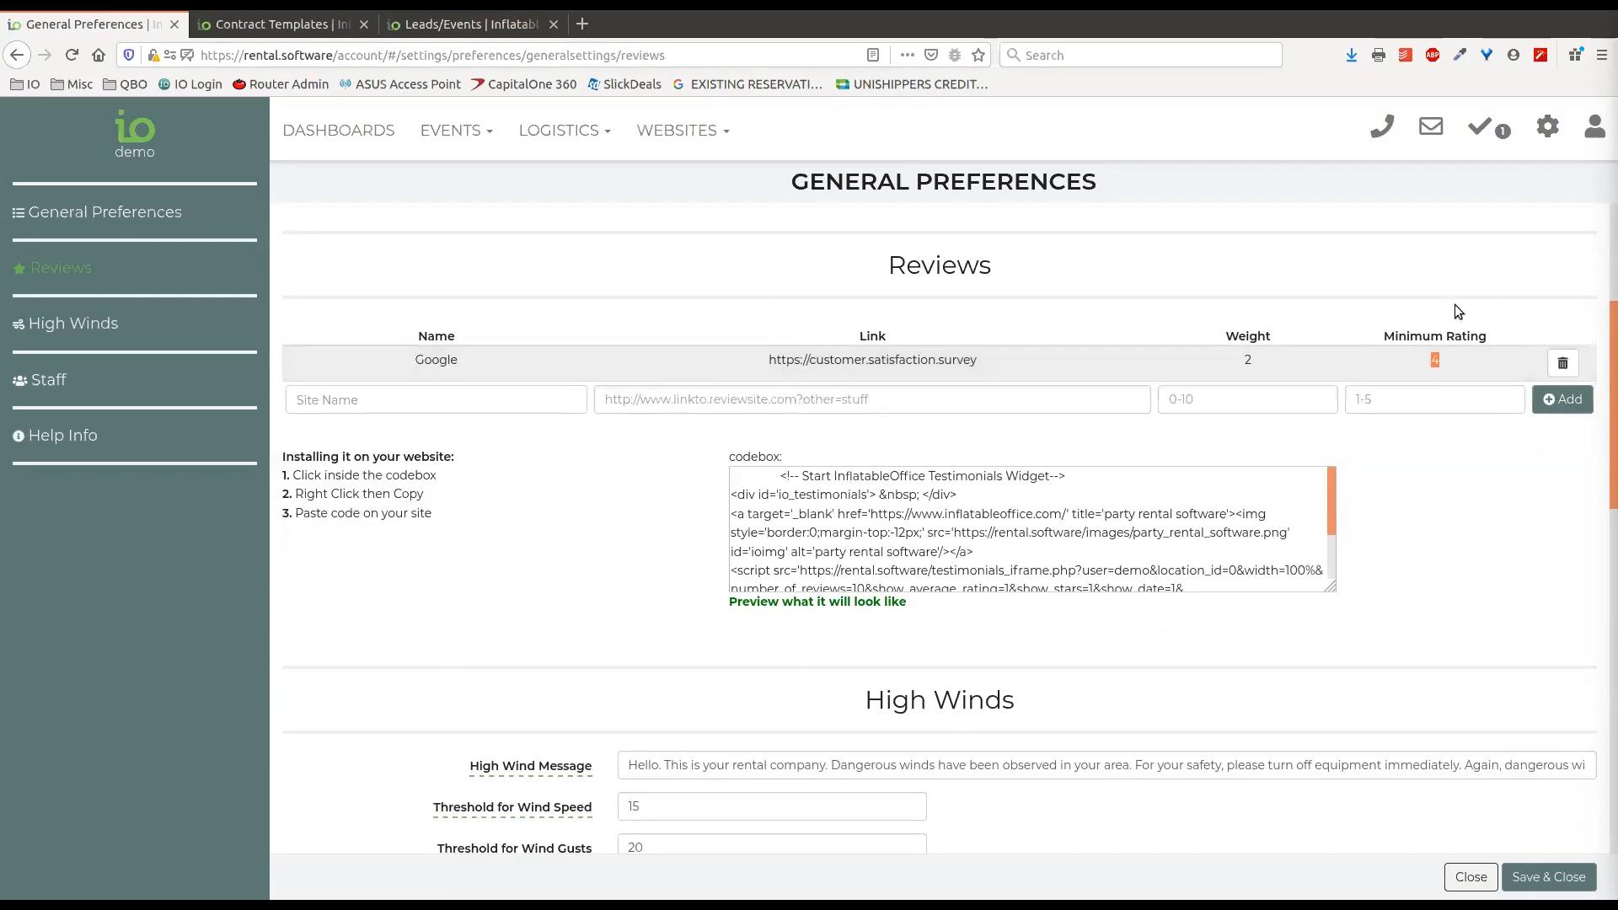
{"action": "left_click", "coordinate": [1547, 135]}
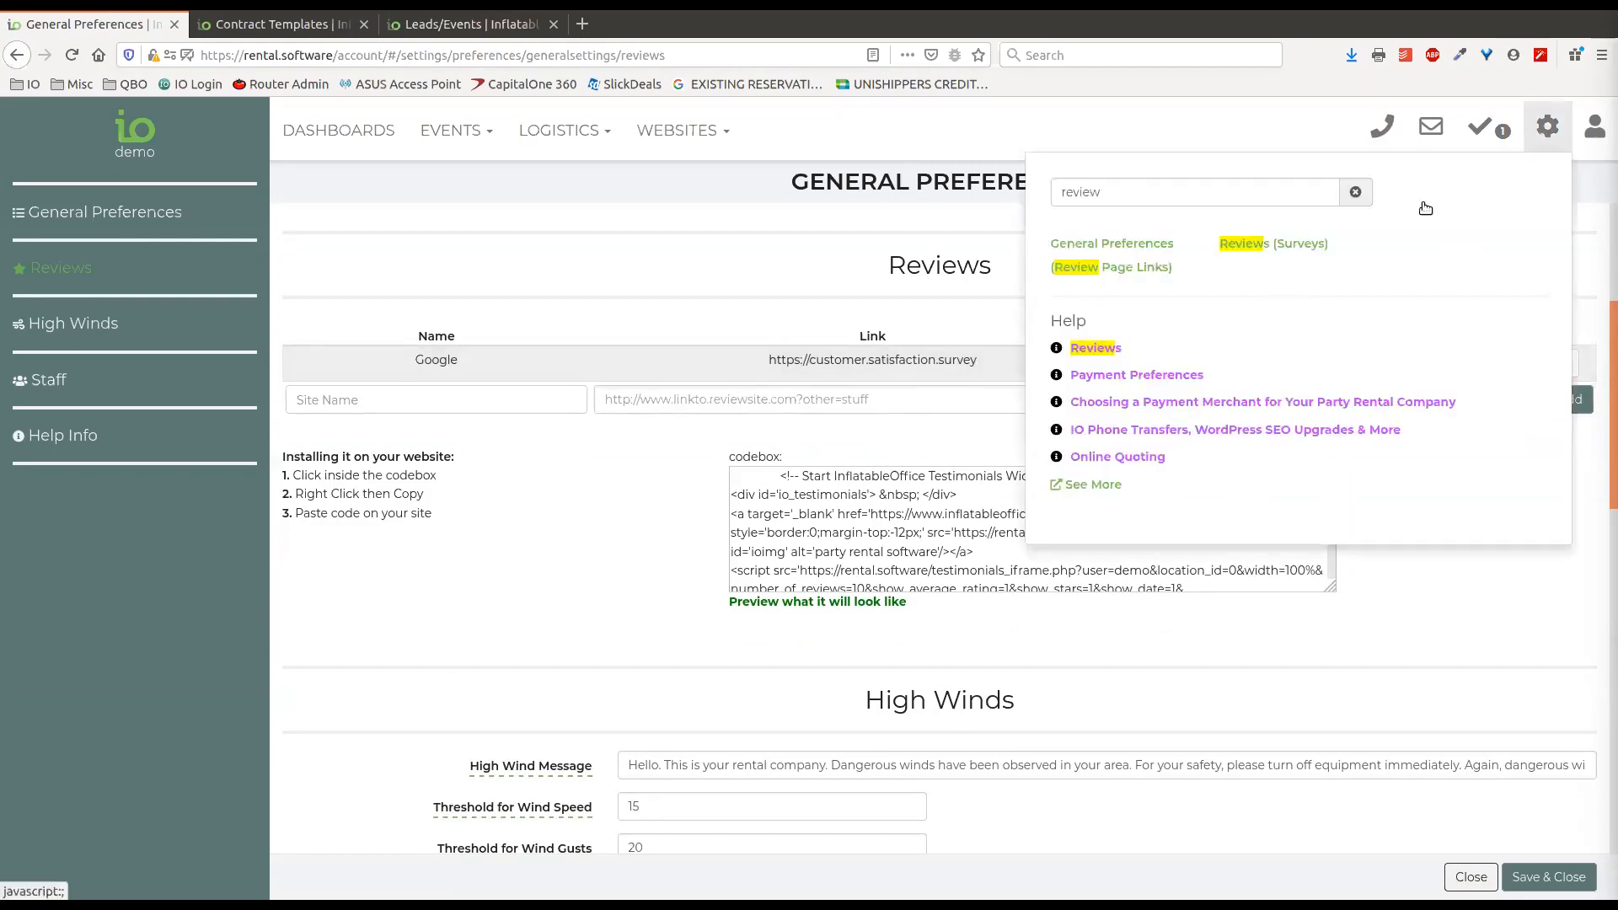
{"action": "left_click", "coordinate": [1355, 192]}
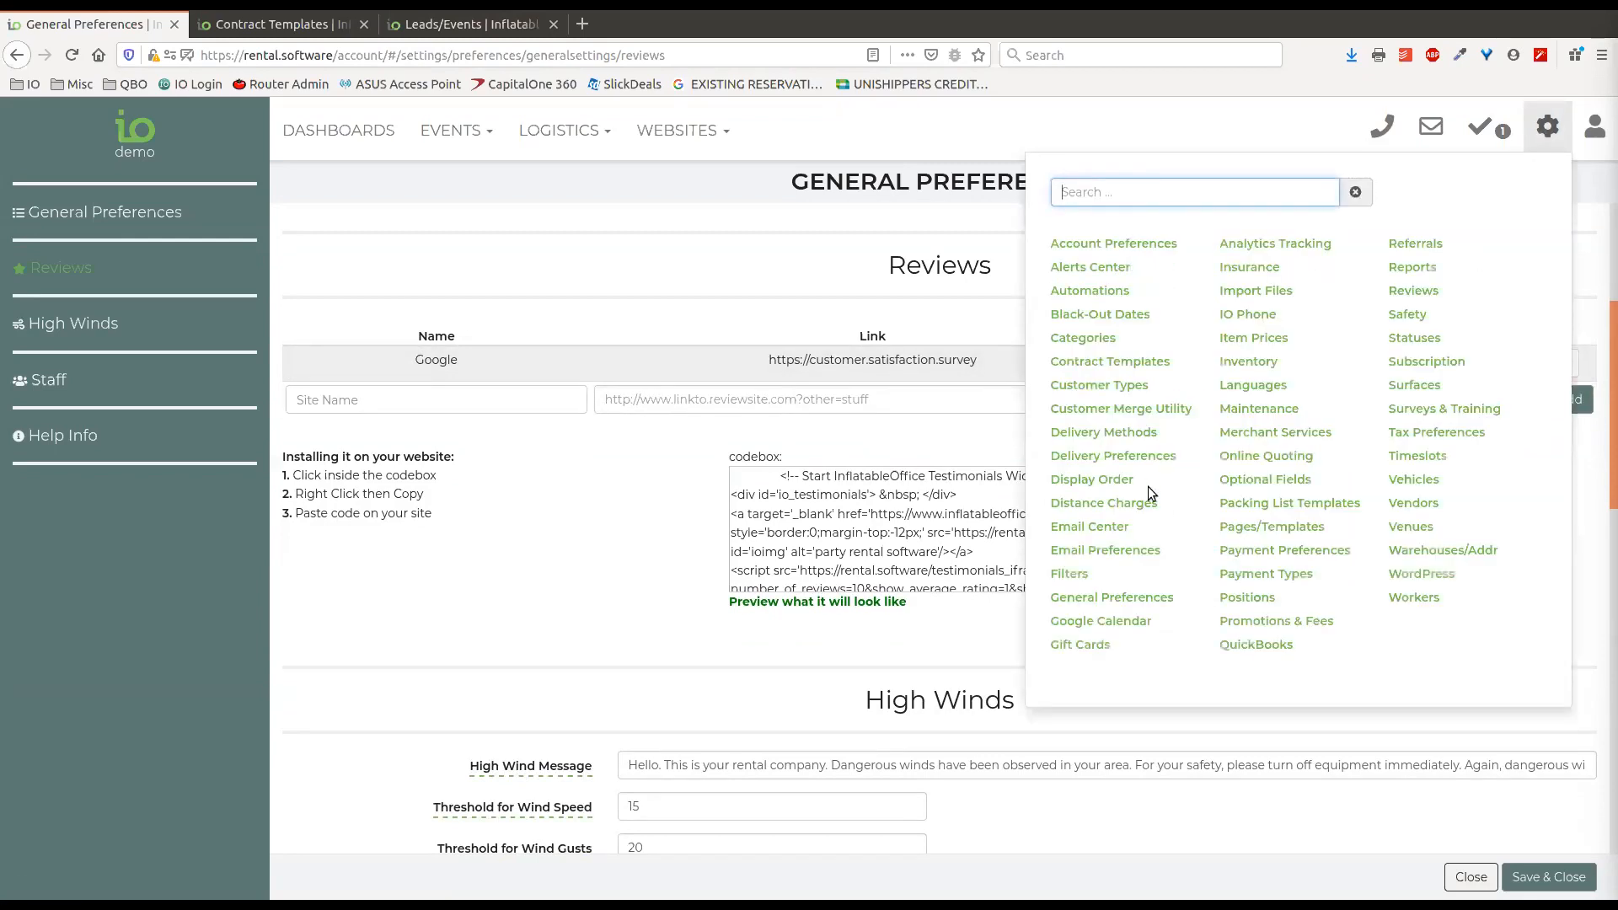
{"action": "left_click", "coordinate": [1116, 552]}
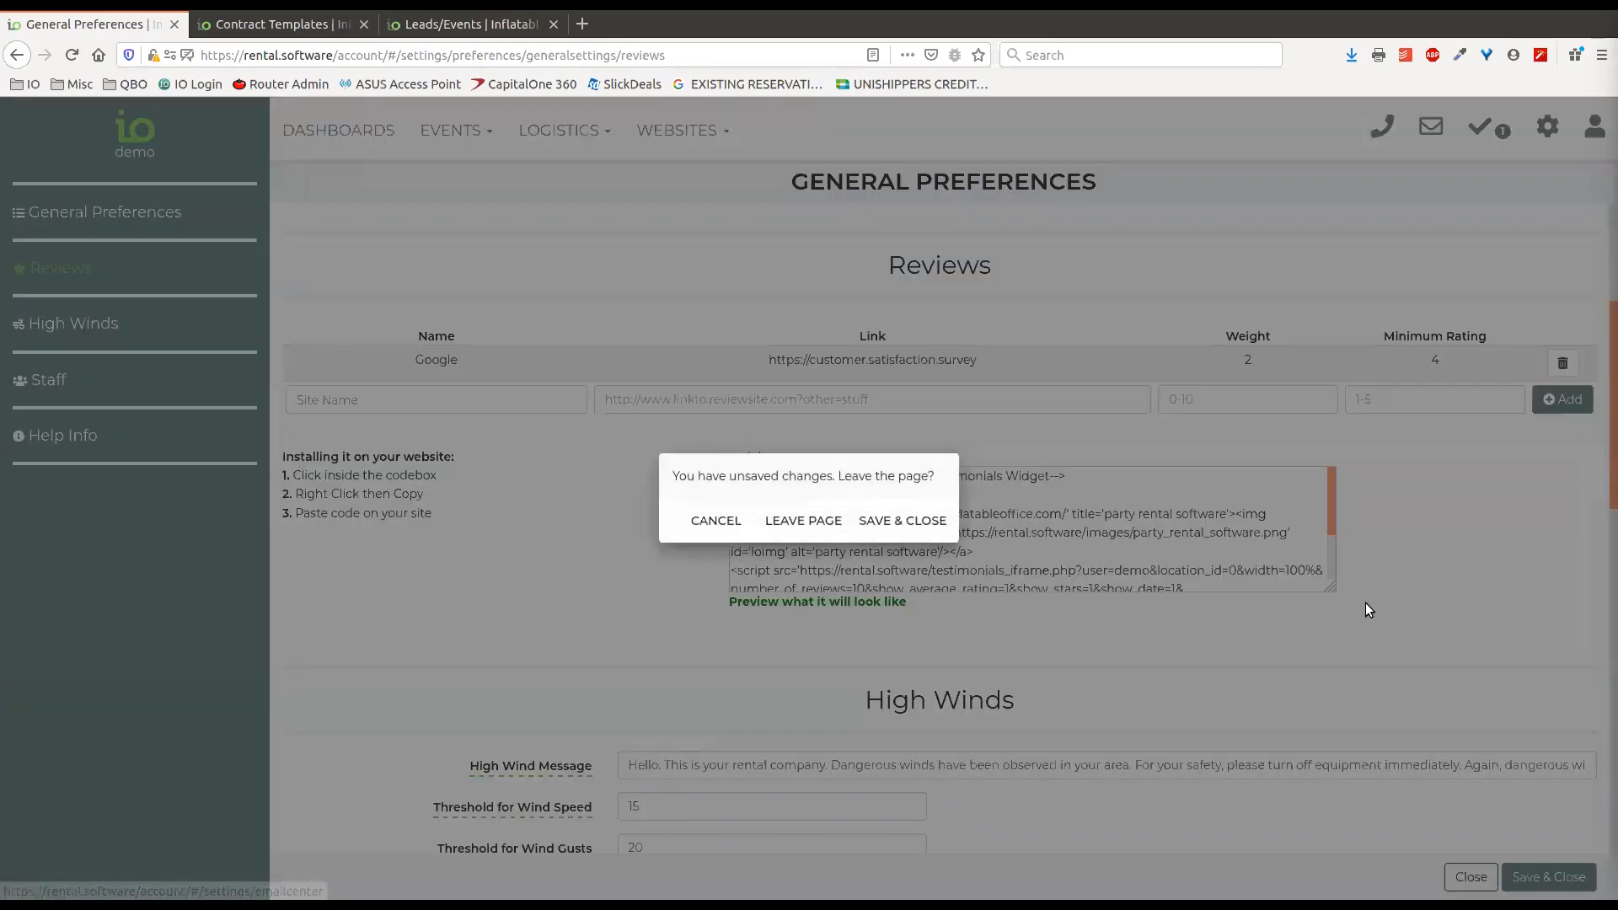
{"action": "left_click", "coordinate": [788, 523]}
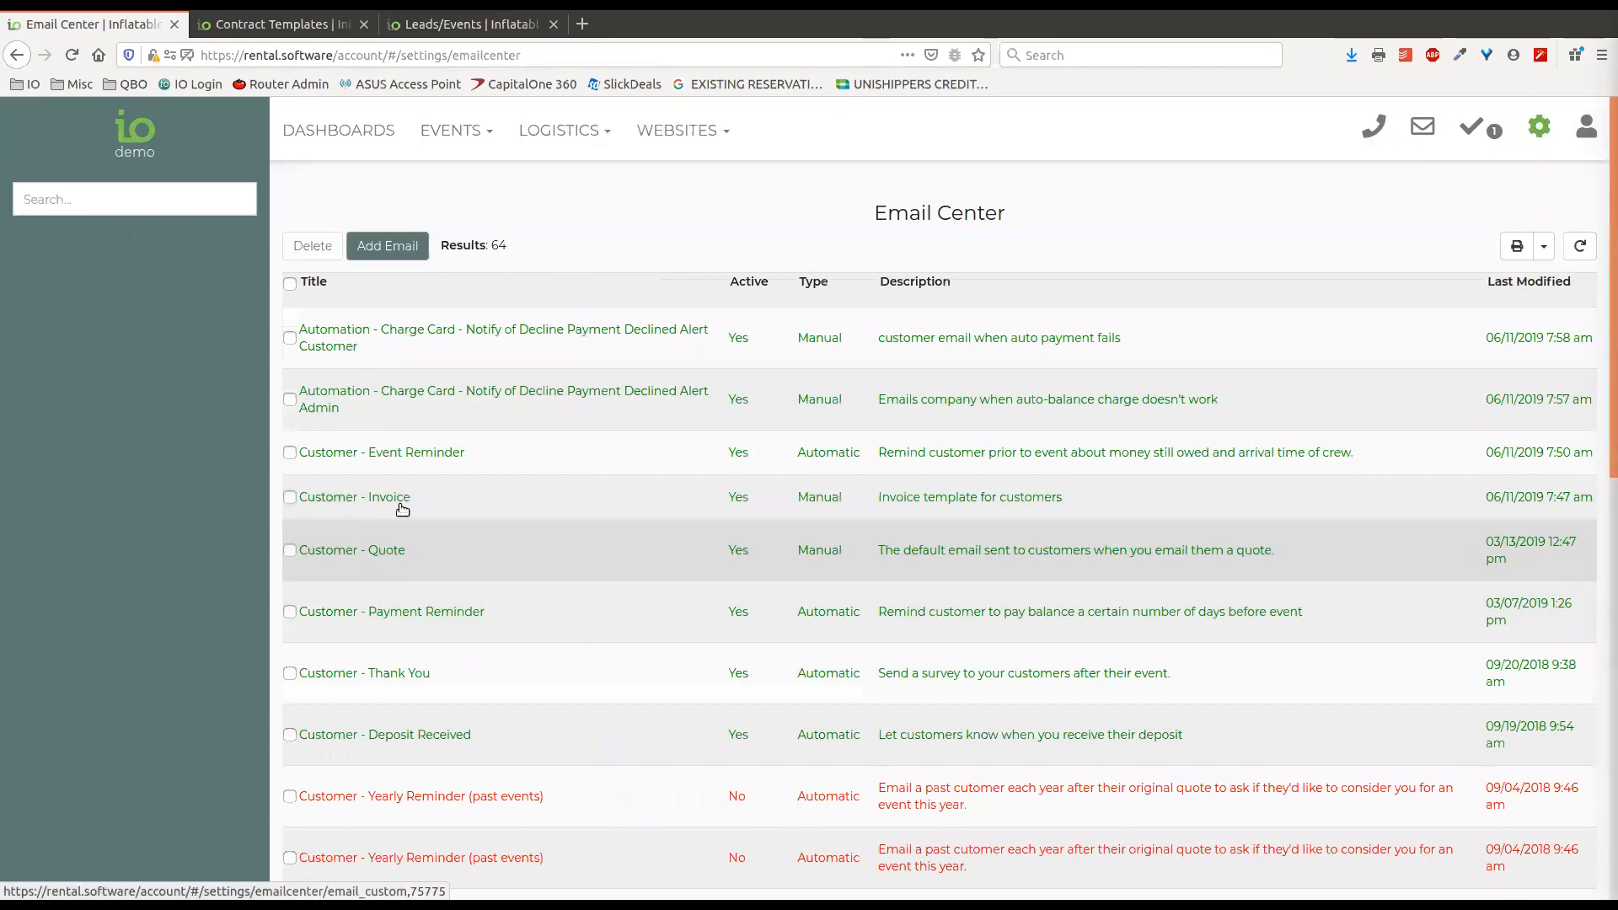
Open the Customer - Thank You email and load in its default template.
{"action": "left_click", "coordinate": [463, 687]}
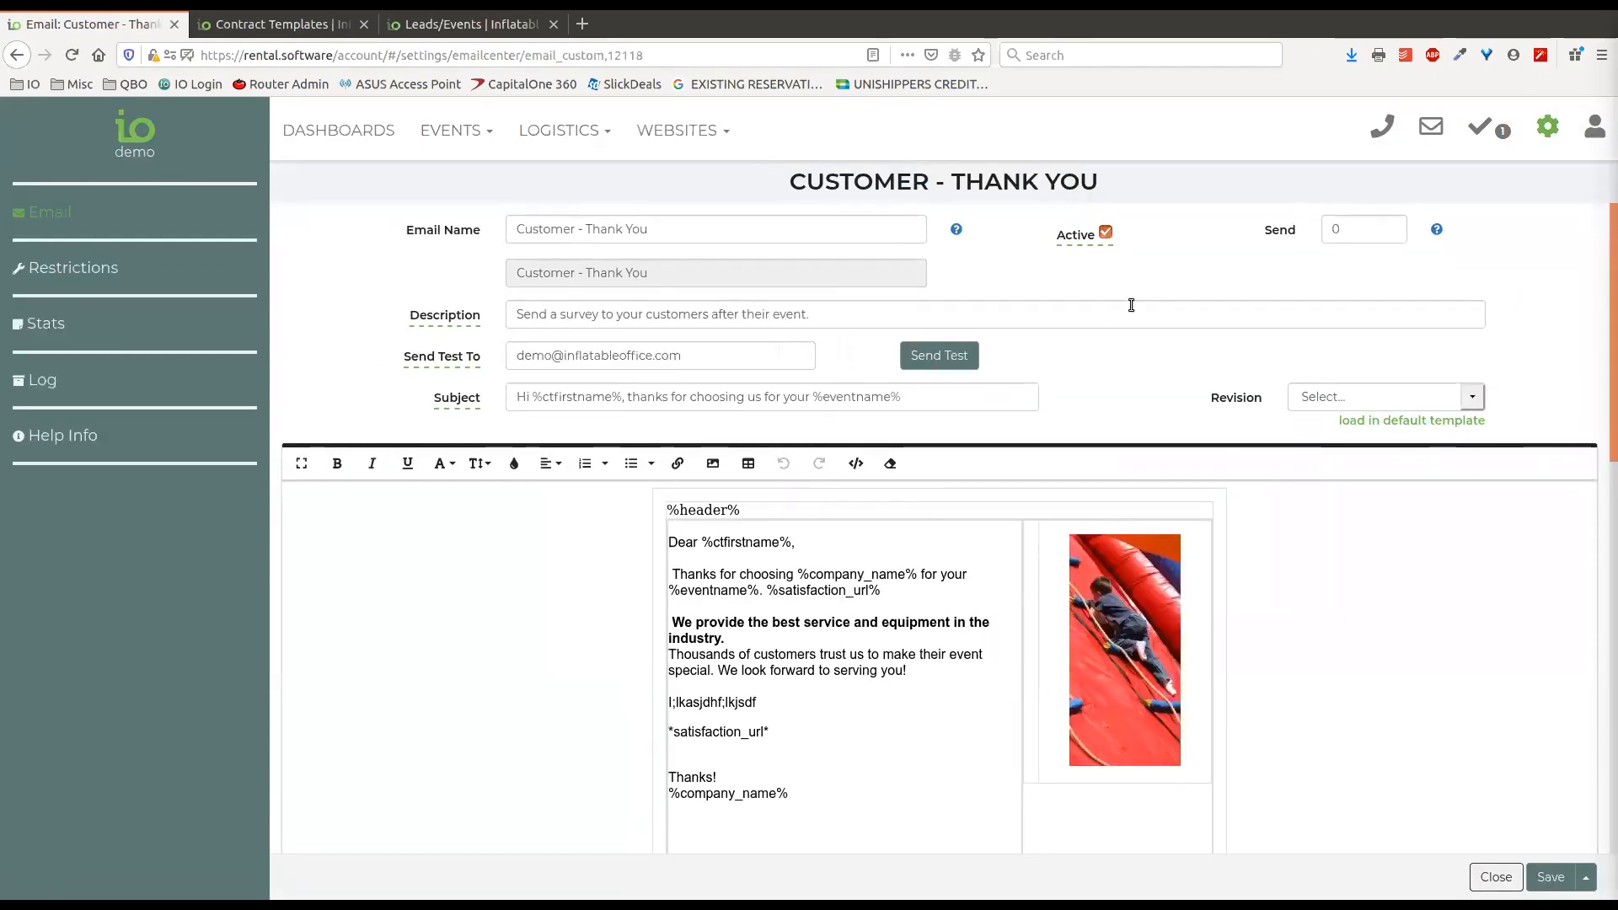
{"action": "scroll", "coordinate": [1456, 342], "scroll_direction": "down", "scroll_amount": 1}
{"action": "scroll", "coordinate": [1551, 301], "scroll_direction": "up", "scroll_amount": 1}
{"action": "scroll", "coordinate": [1547, 301], "scroll_direction": "down", "scroll_amount": 1}
{"action": "scroll", "coordinate": [1547, 303], "scroll_direction": "up", "scroll_amount": 1}
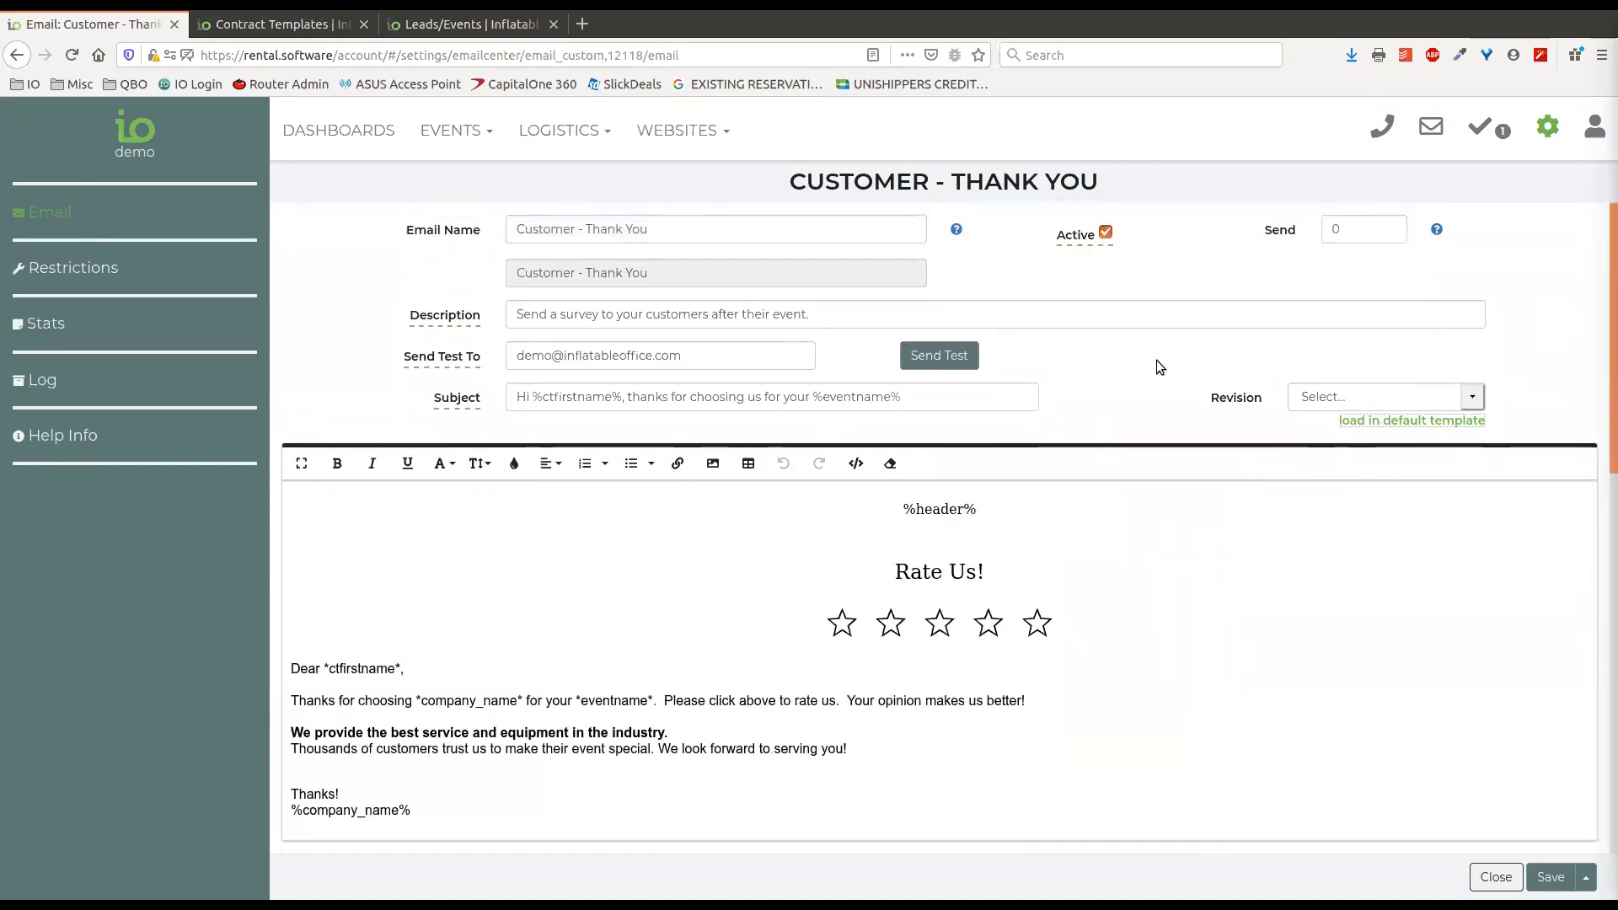
Leave the Customer - Thank You email, and open the Surveys & Training settings.
{"action": "scroll", "coordinate": [1157, 361], "scroll_direction": "down", "scroll_amount": 3}
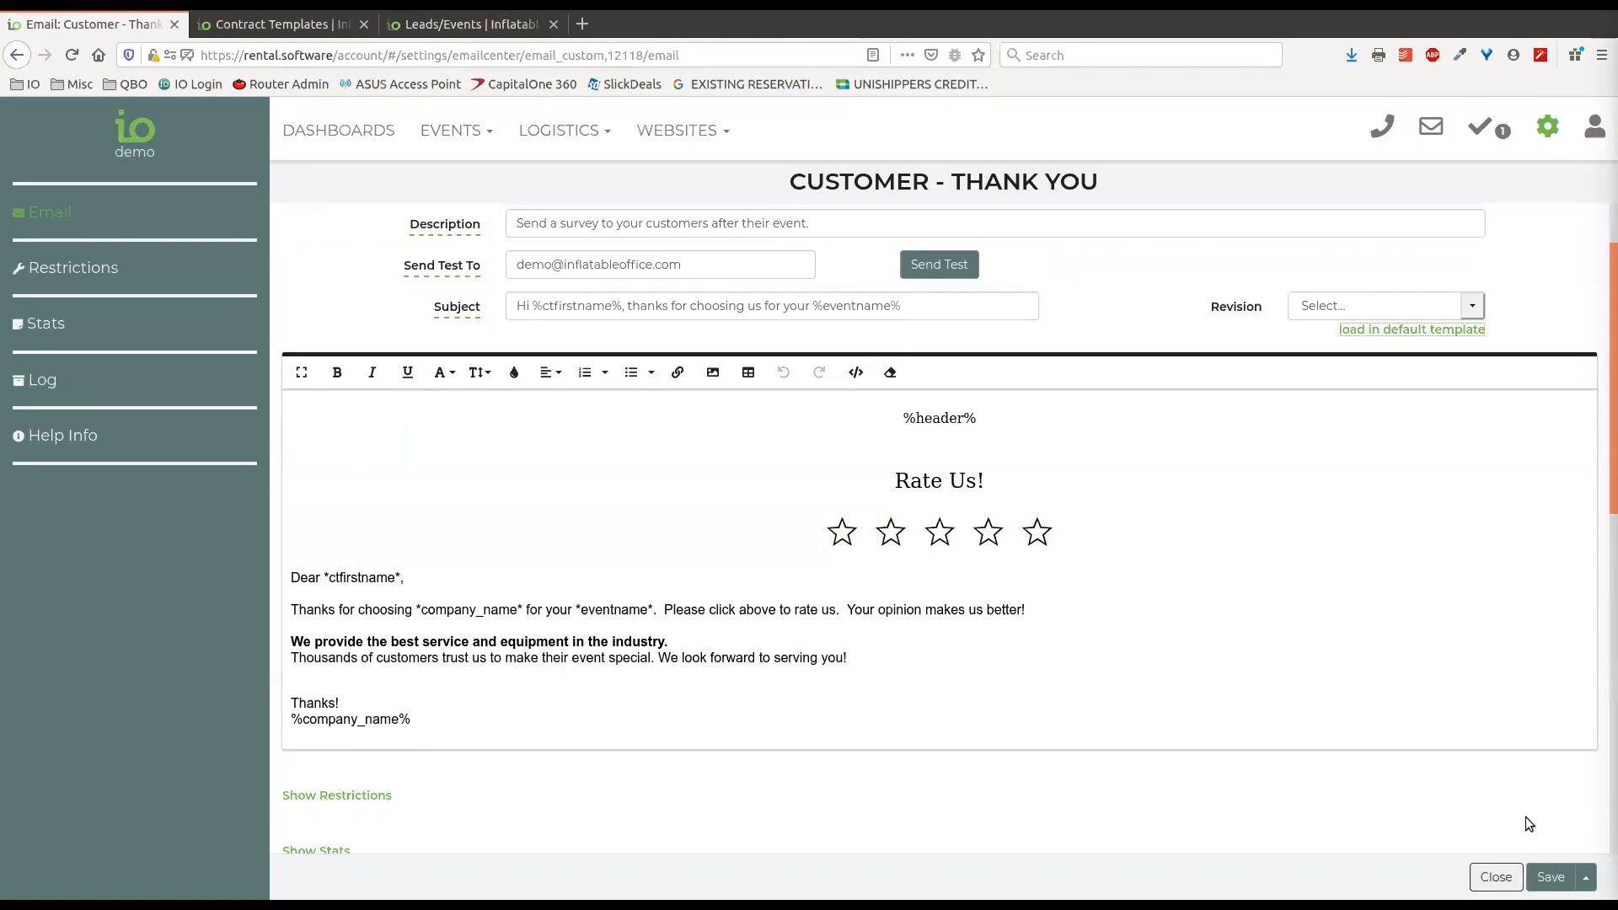
{"action": "left_click", "coordinate": [1530, 876]}
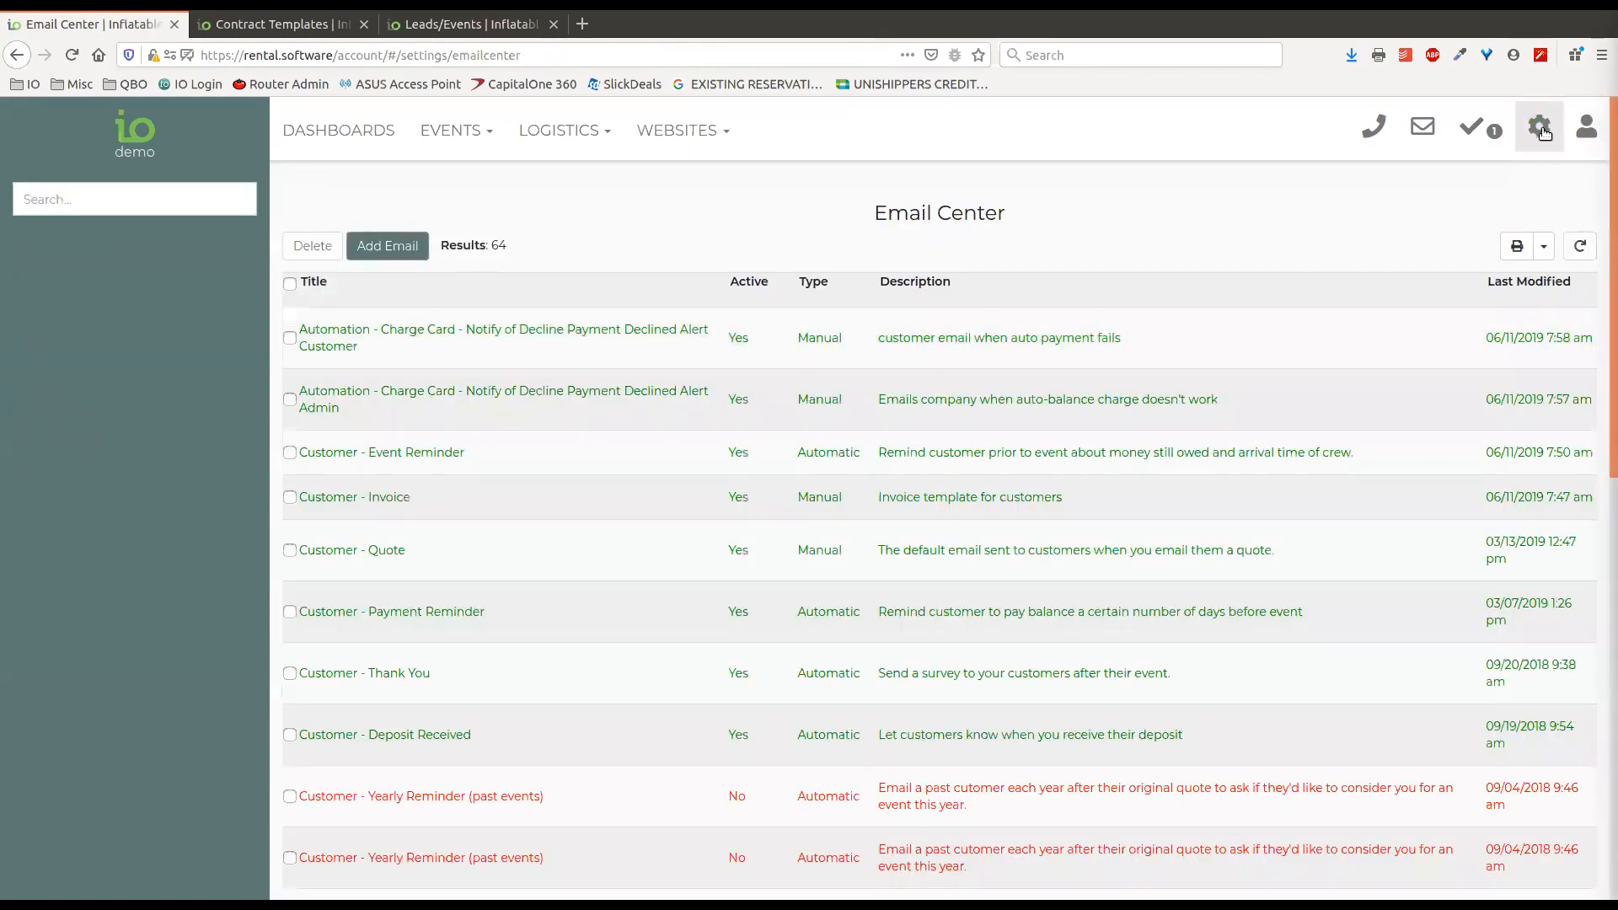
{"action": "left_click", "coordinate": [1547, 126]}
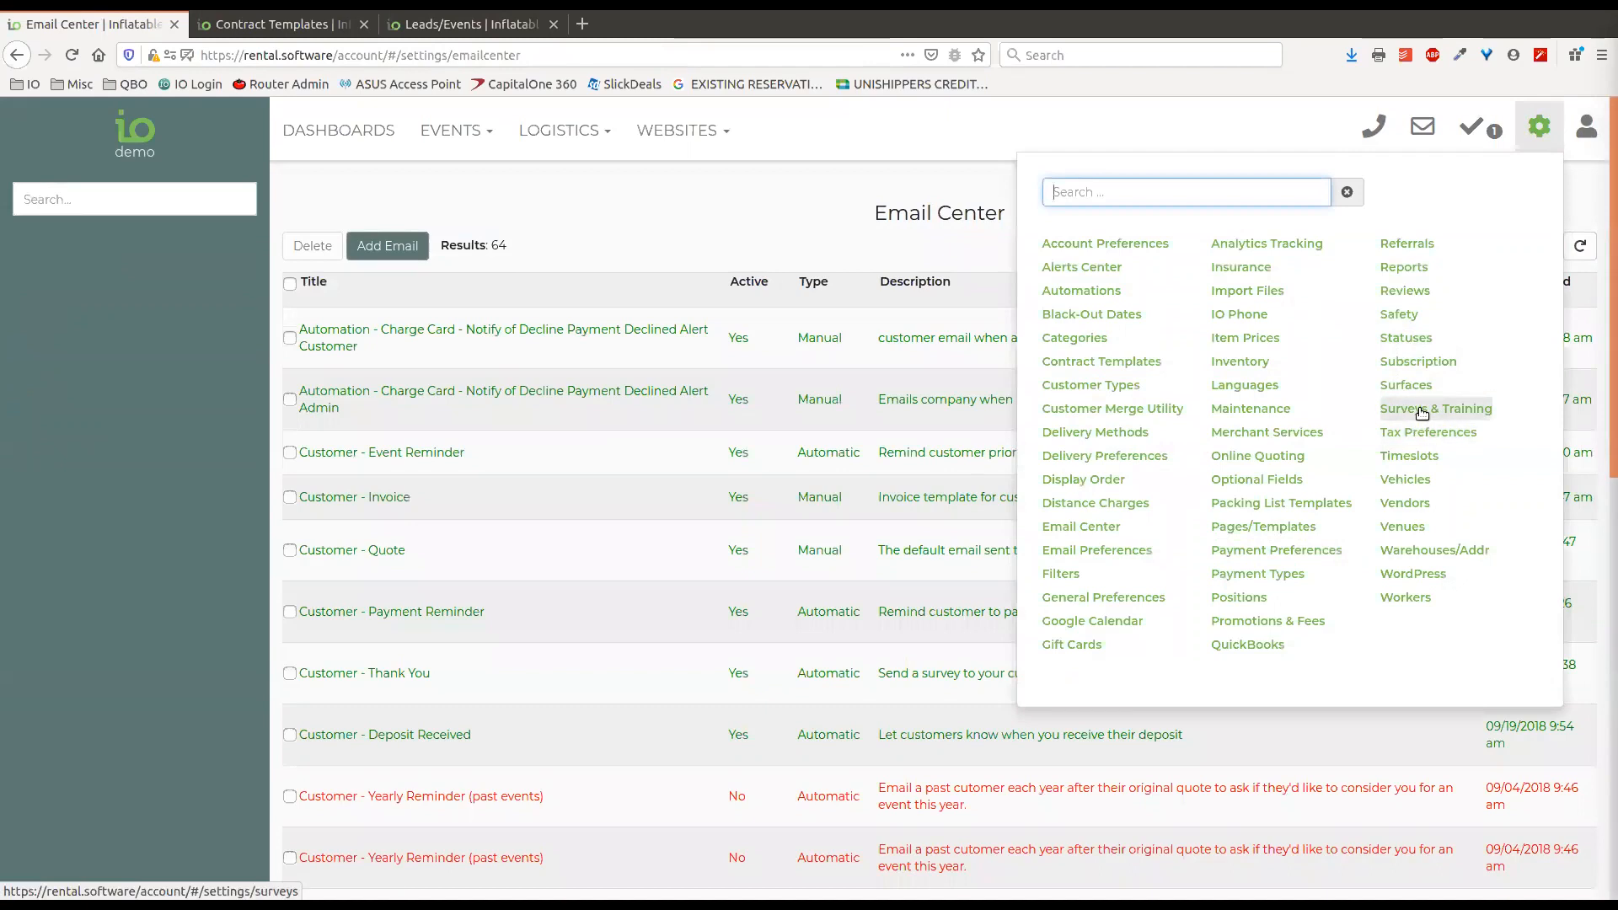
{"action": "left_click", "coordinate": [1421, 410]}
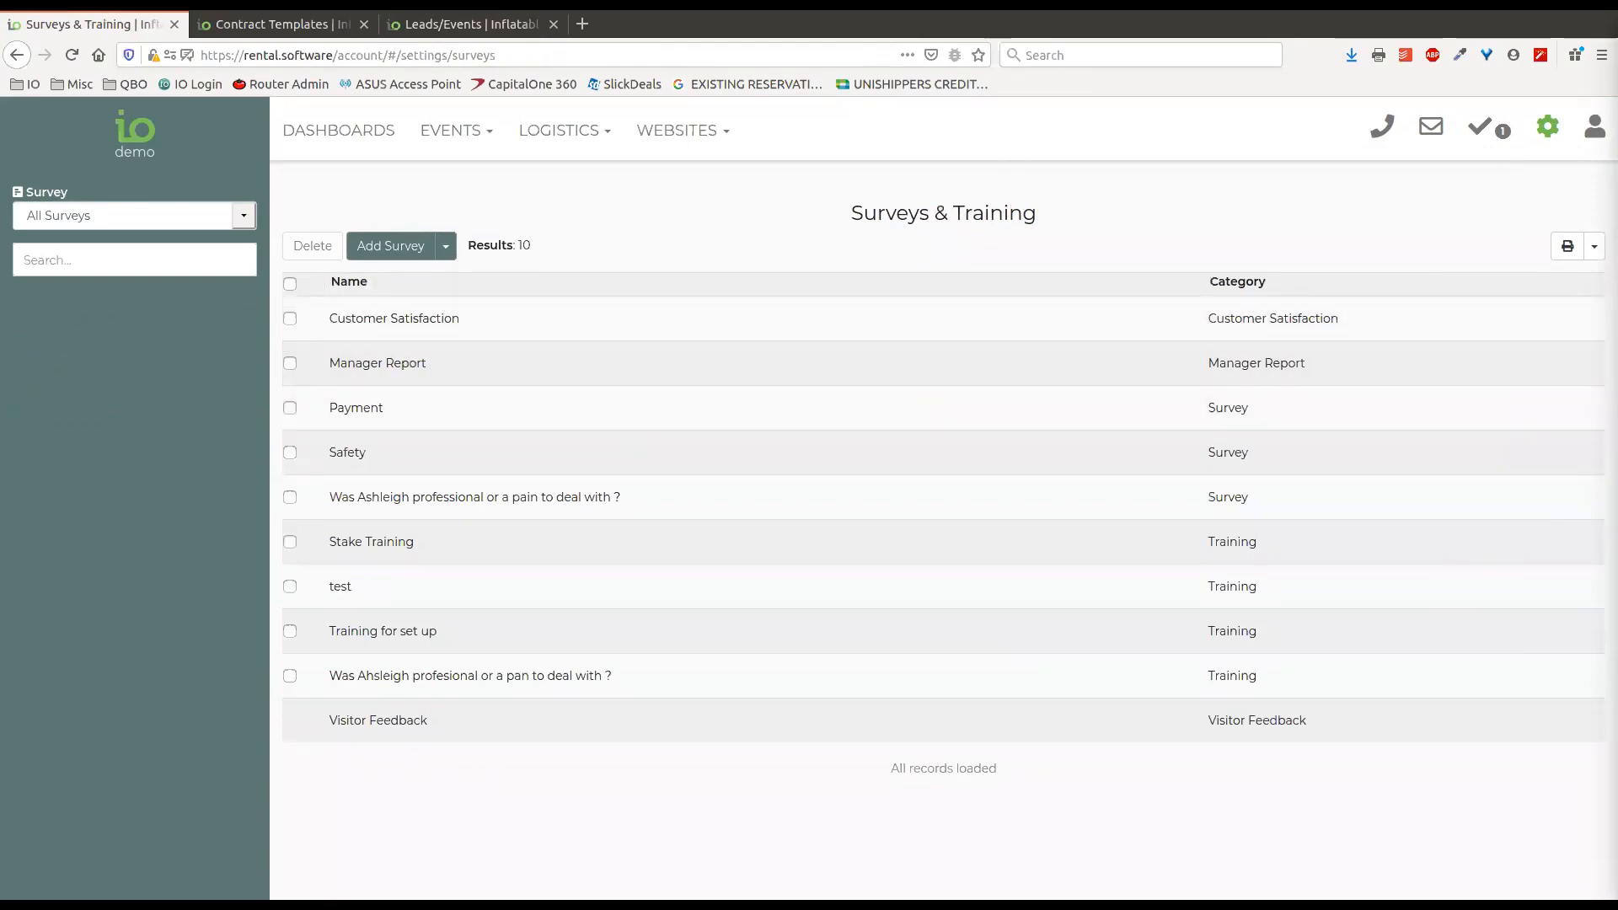
{"action": "left_click", "coordinate": [1555, 150]}
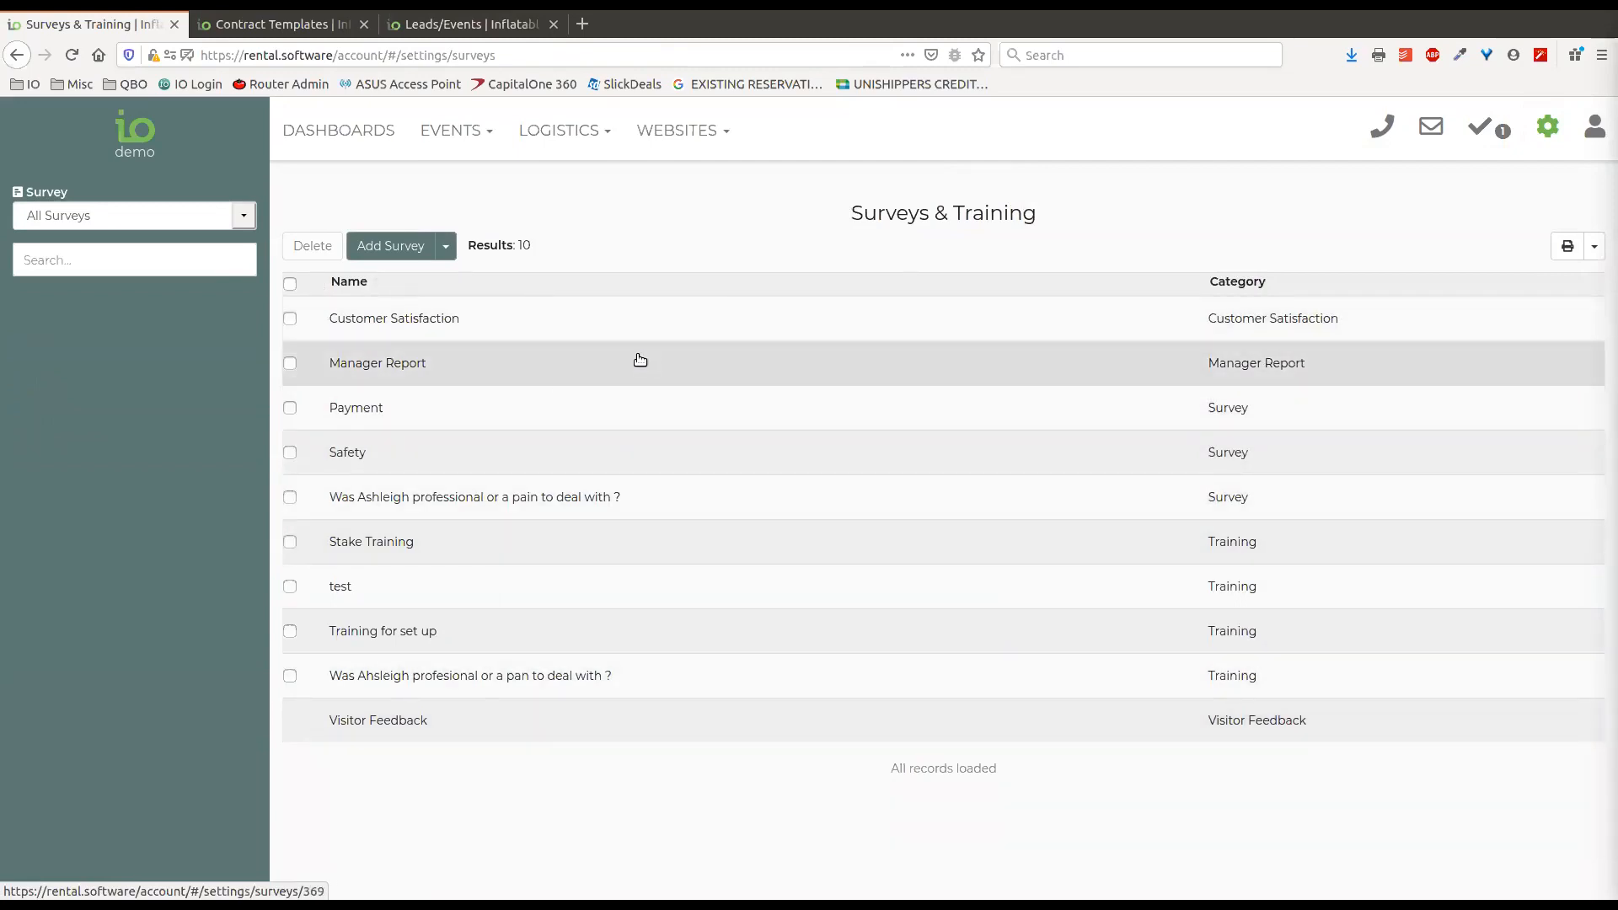
Open and close the Customer Satisfaction survey, and check the category setting of the test survey.
{"action": "left_click", "coordinate": [646, 322]}
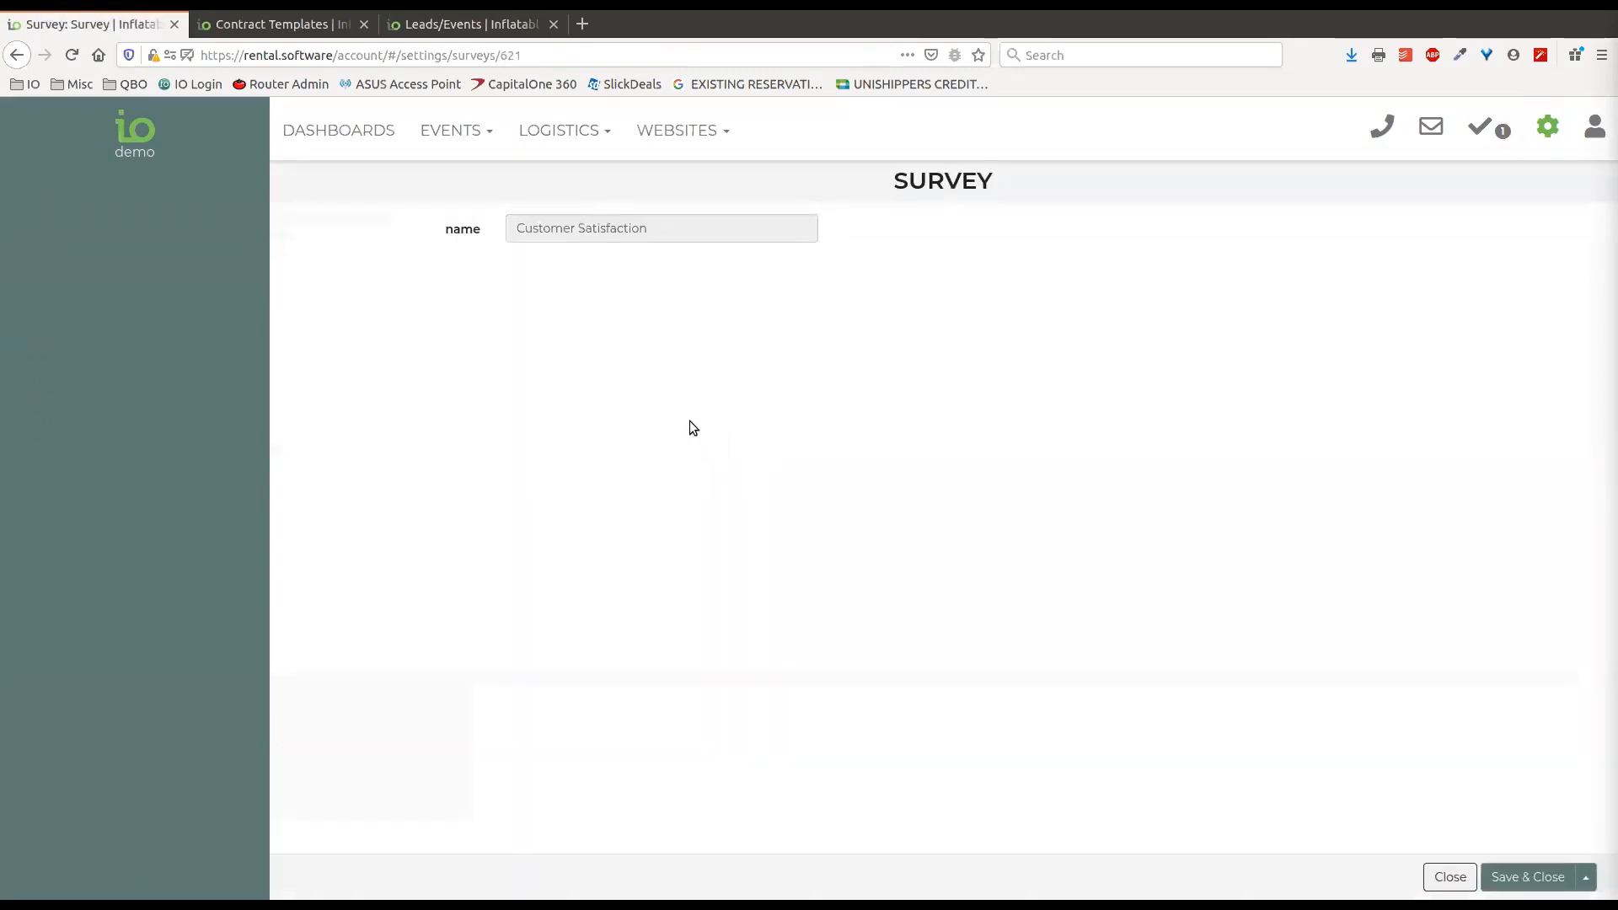
{"action": "left_click", "coordinate": [1449, 877]}
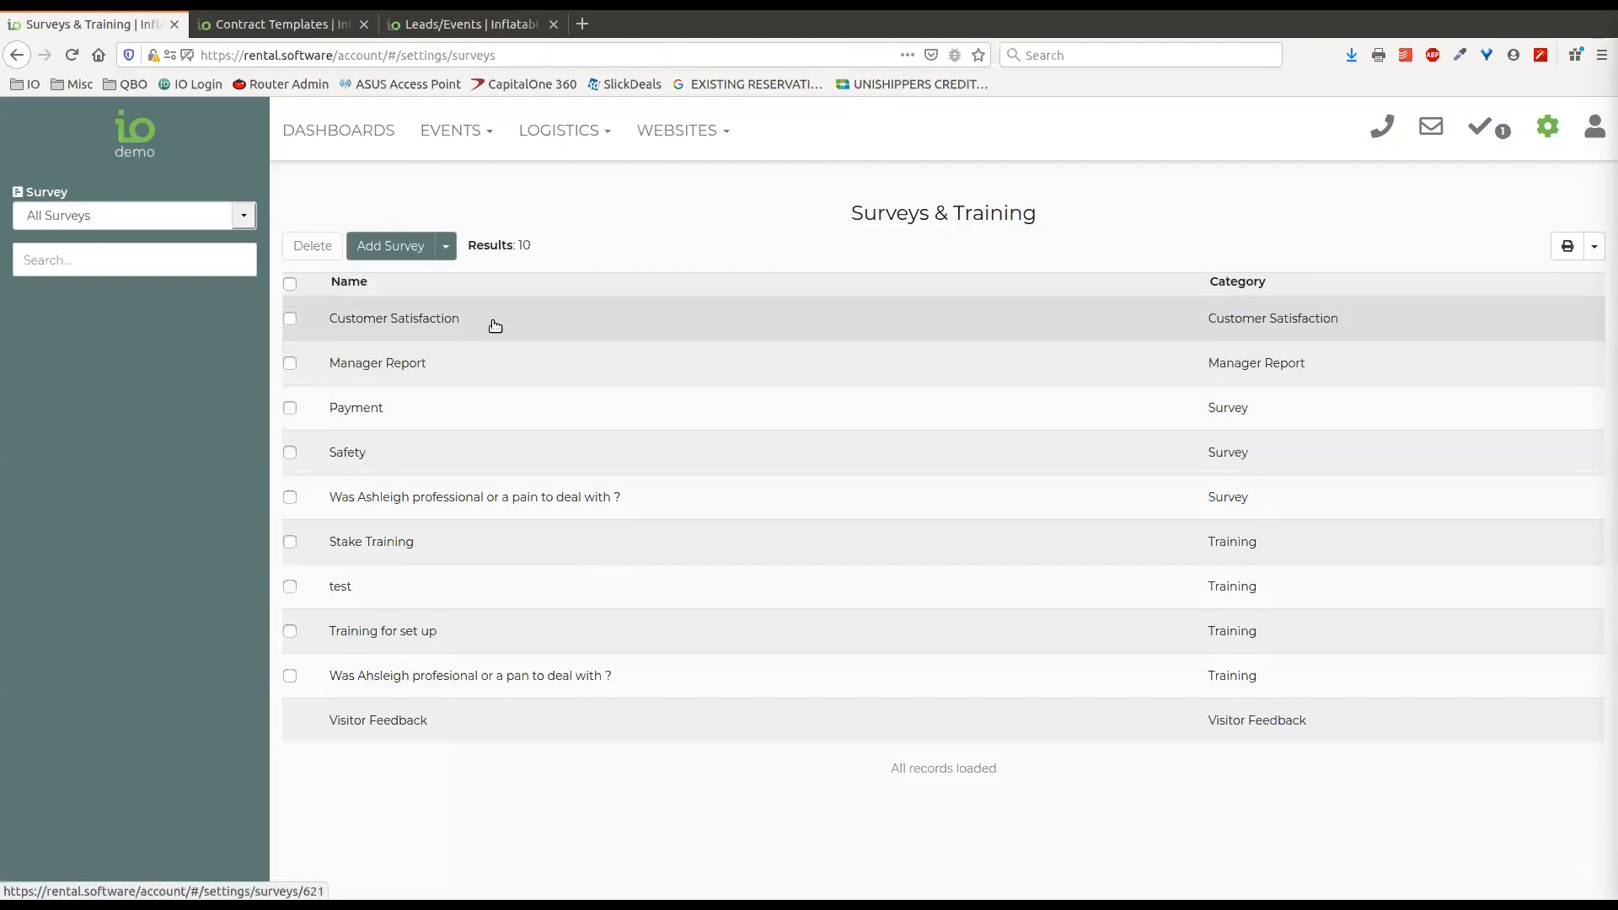
{"action": "left_click", "coordinate": [560, 594]}
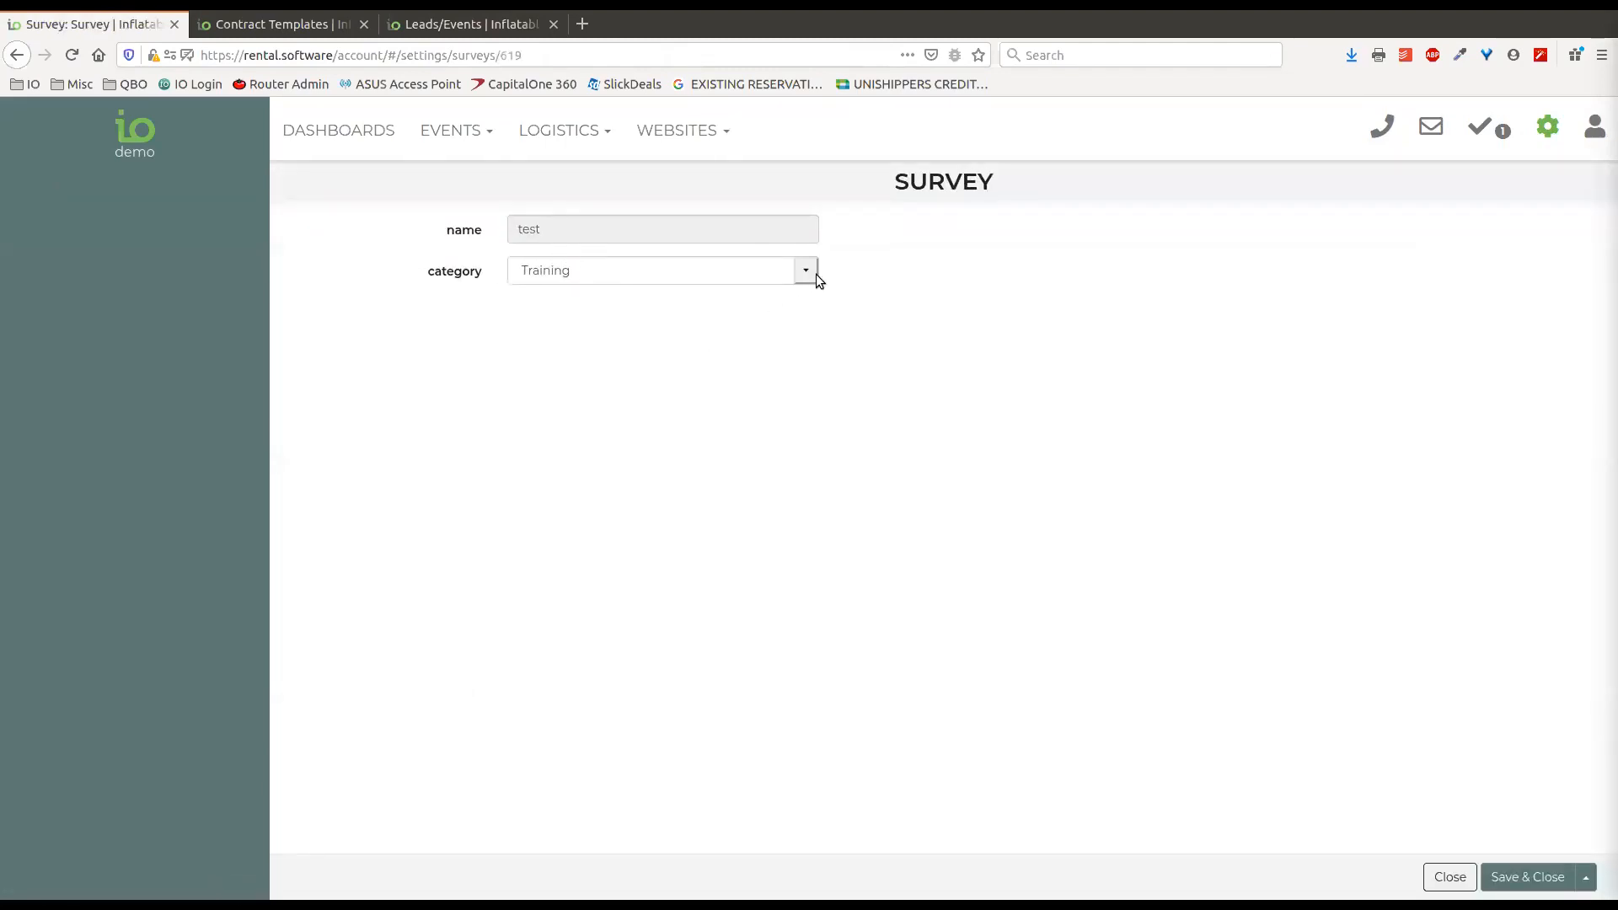
{"action": "left_click", "coordinate": [815, 279]}
{"action": "left_click", "coordinate": [863, 289]}
{"action": "left_click", "coordinate": [1525, 880]}
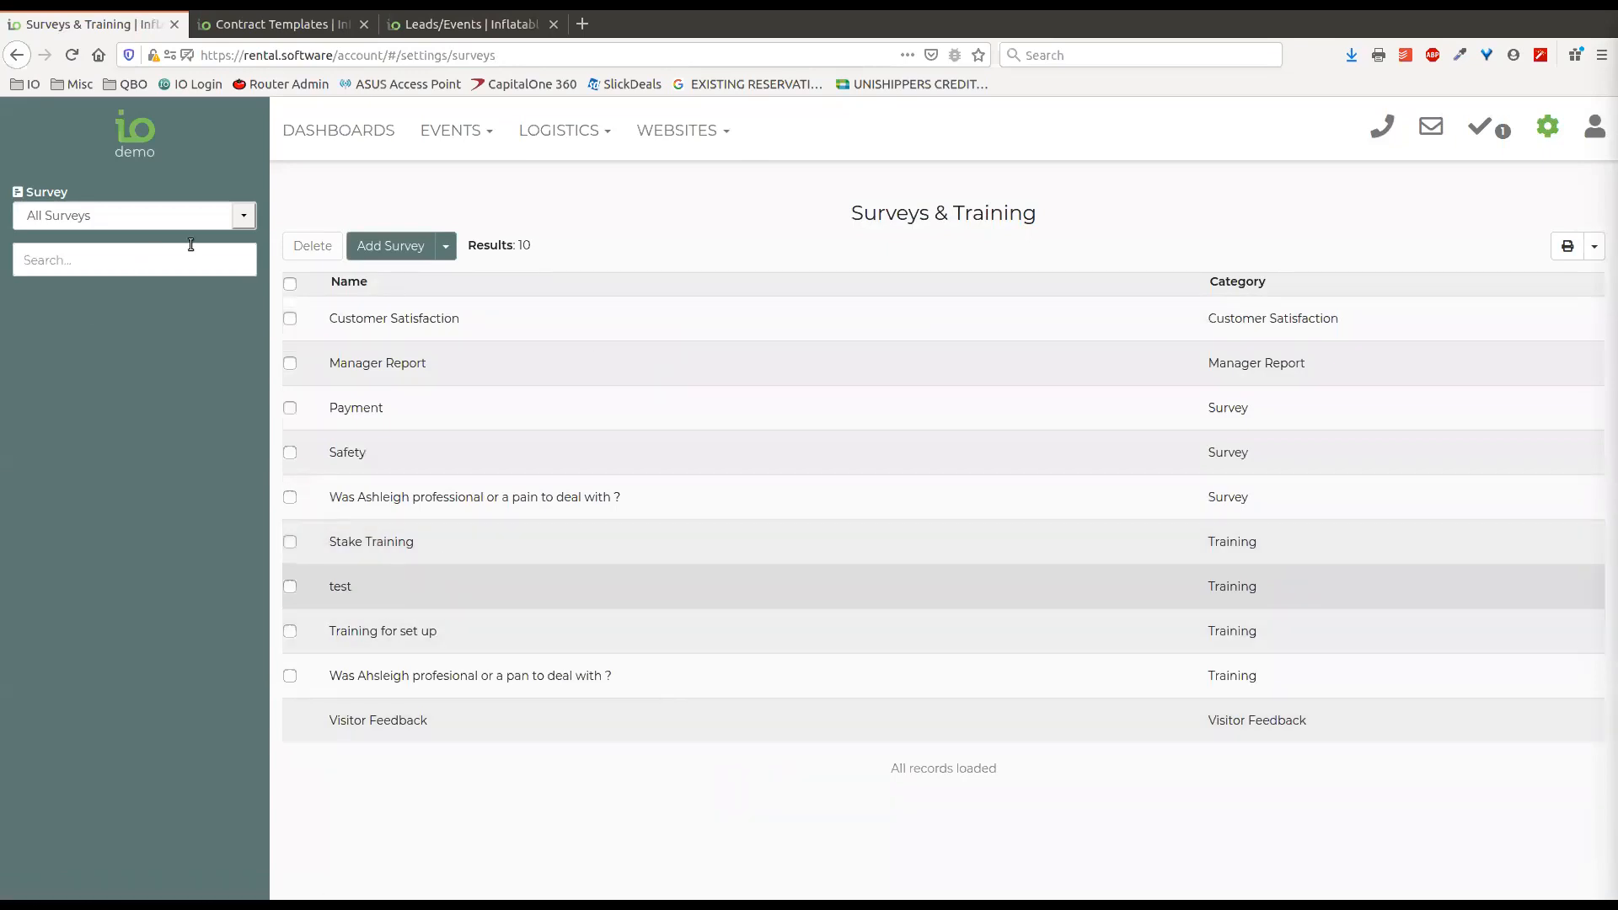
List the Manager Report survey's questions, and examine the row labels of its "Rate the following" question.
{"action": "left_click", "coordinate": [245, 216]}
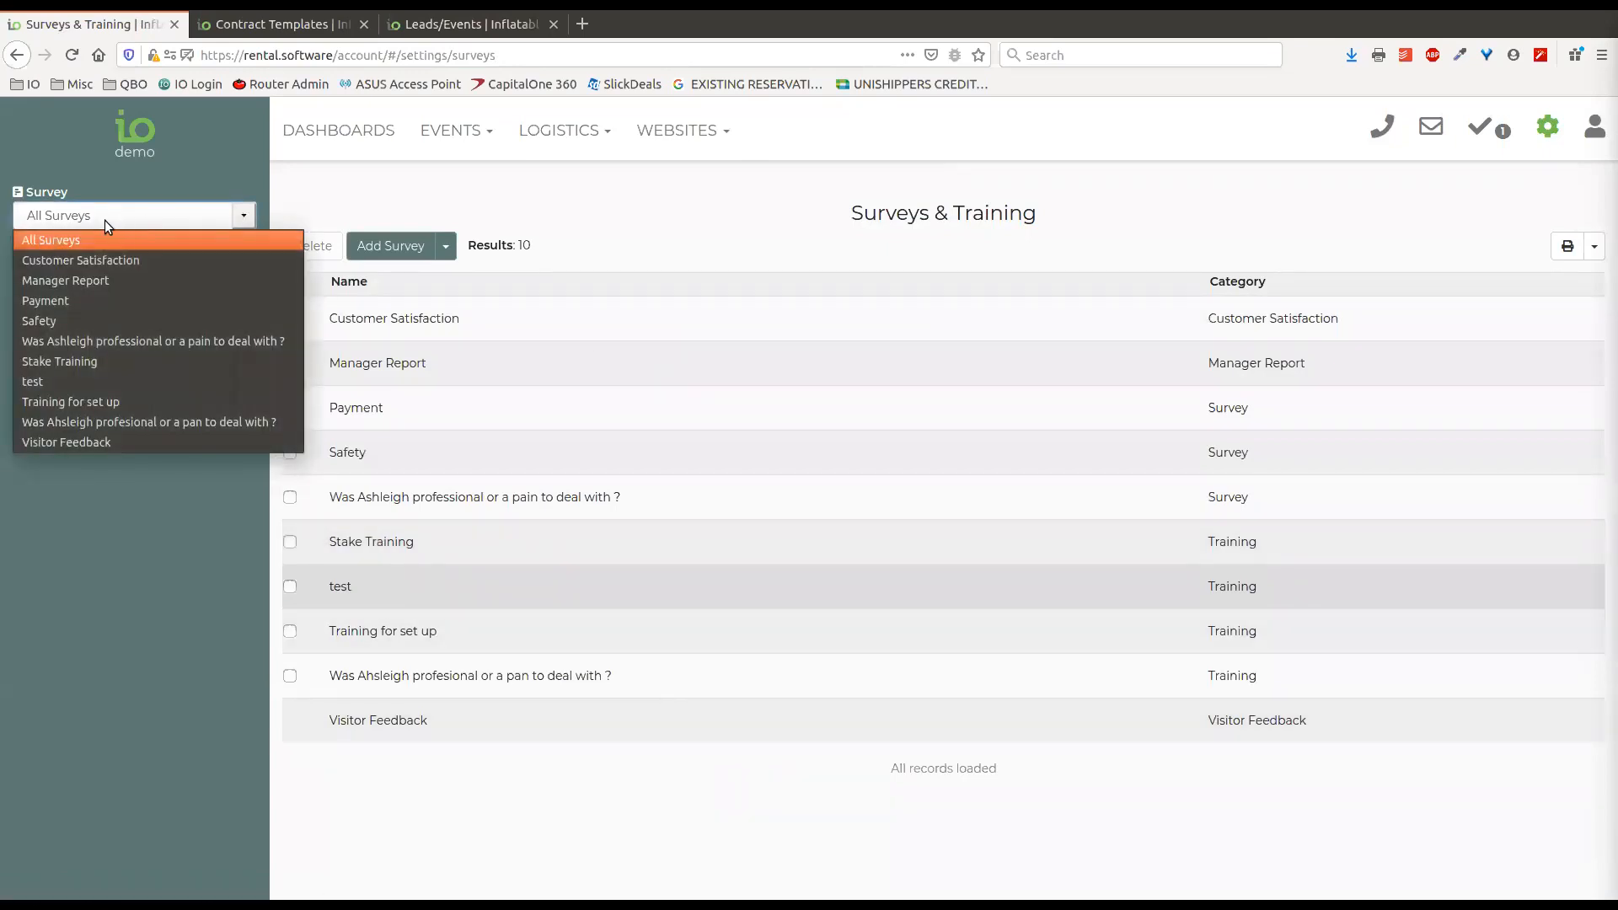
{"action": "left_click", "coordinate": [110, 281]}
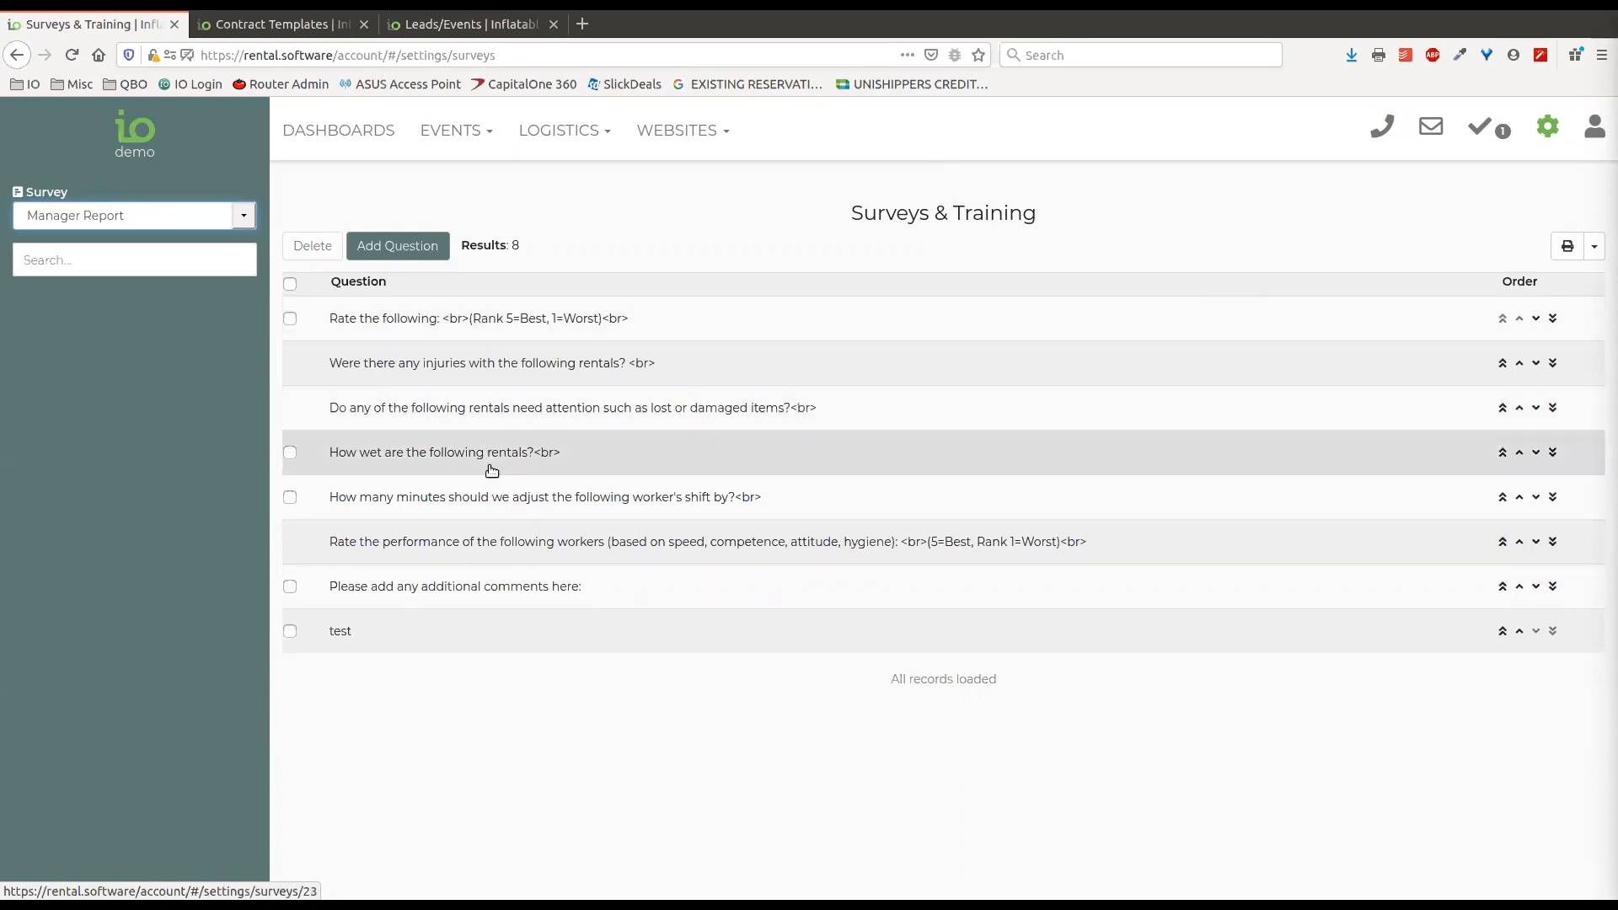
{"action": "left_click", "coordinate": [567, 324]}
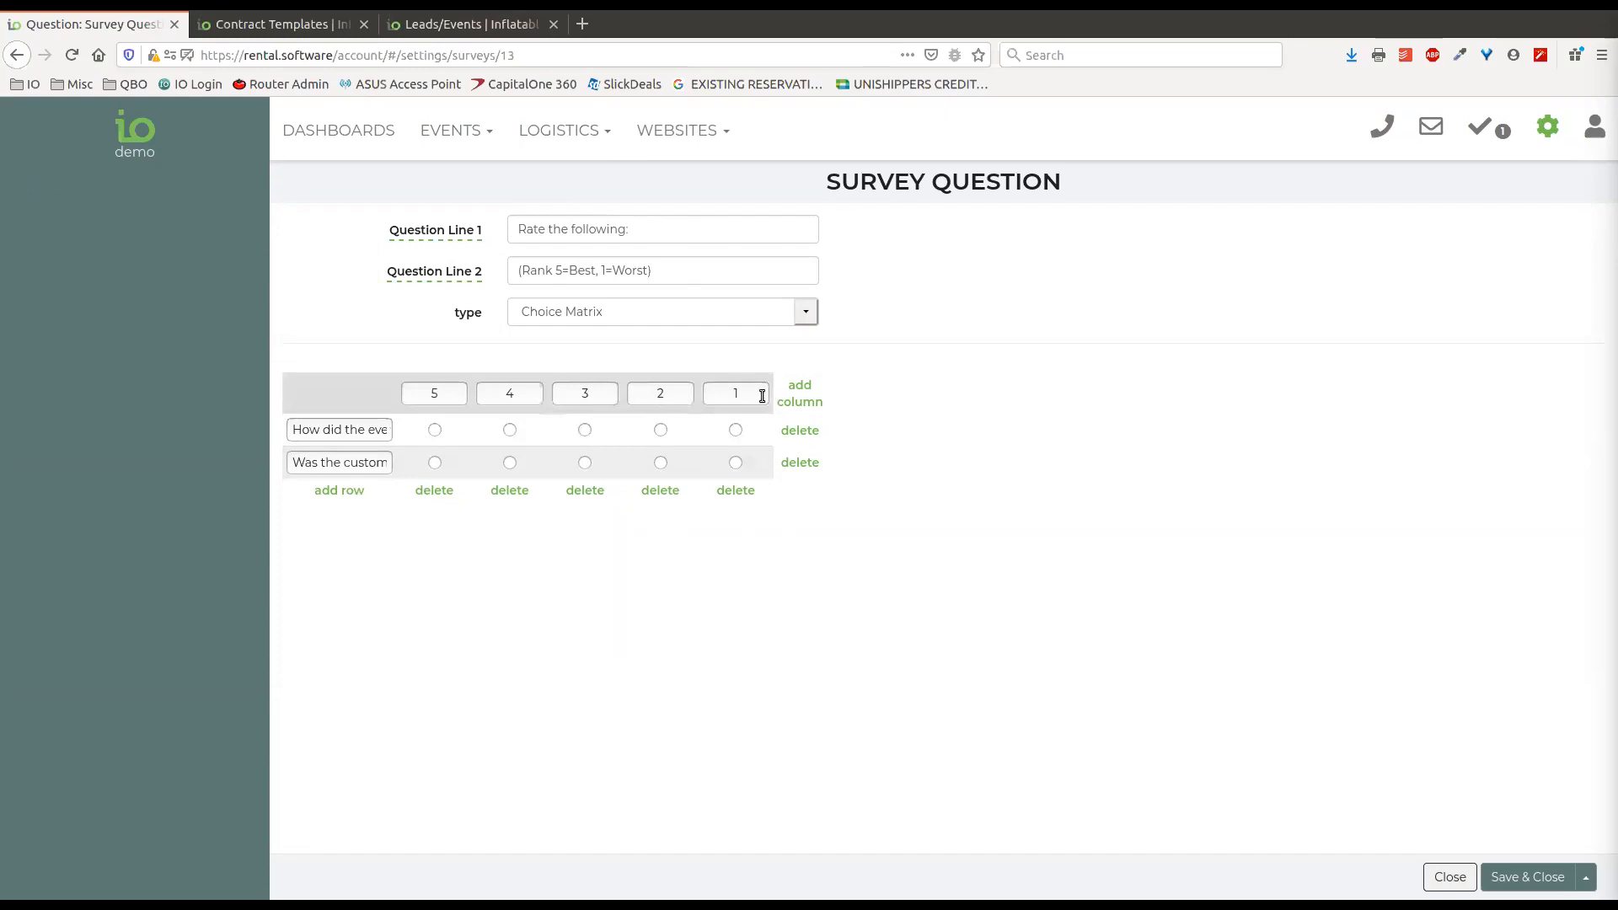
{"action": "left_click", "coordinate": [364, 464]}
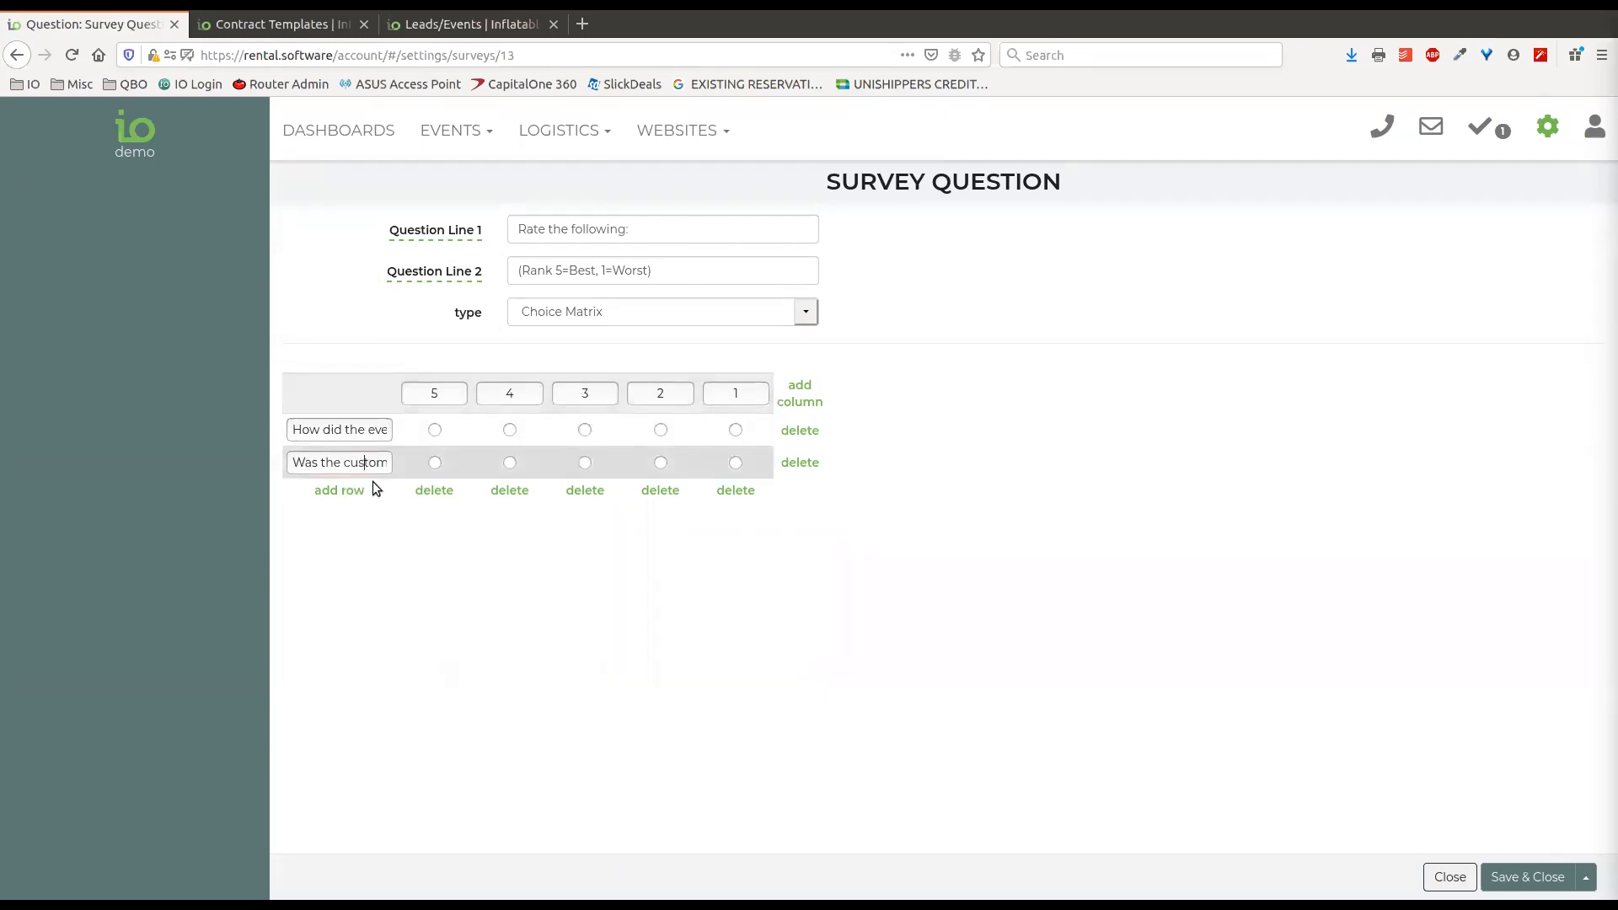
{"action": "left_click_drag", "start_coordinate": [378, 467], "coordinate": [416, 466]}
{"action": "left_click", "coordinate": [340, 463]}
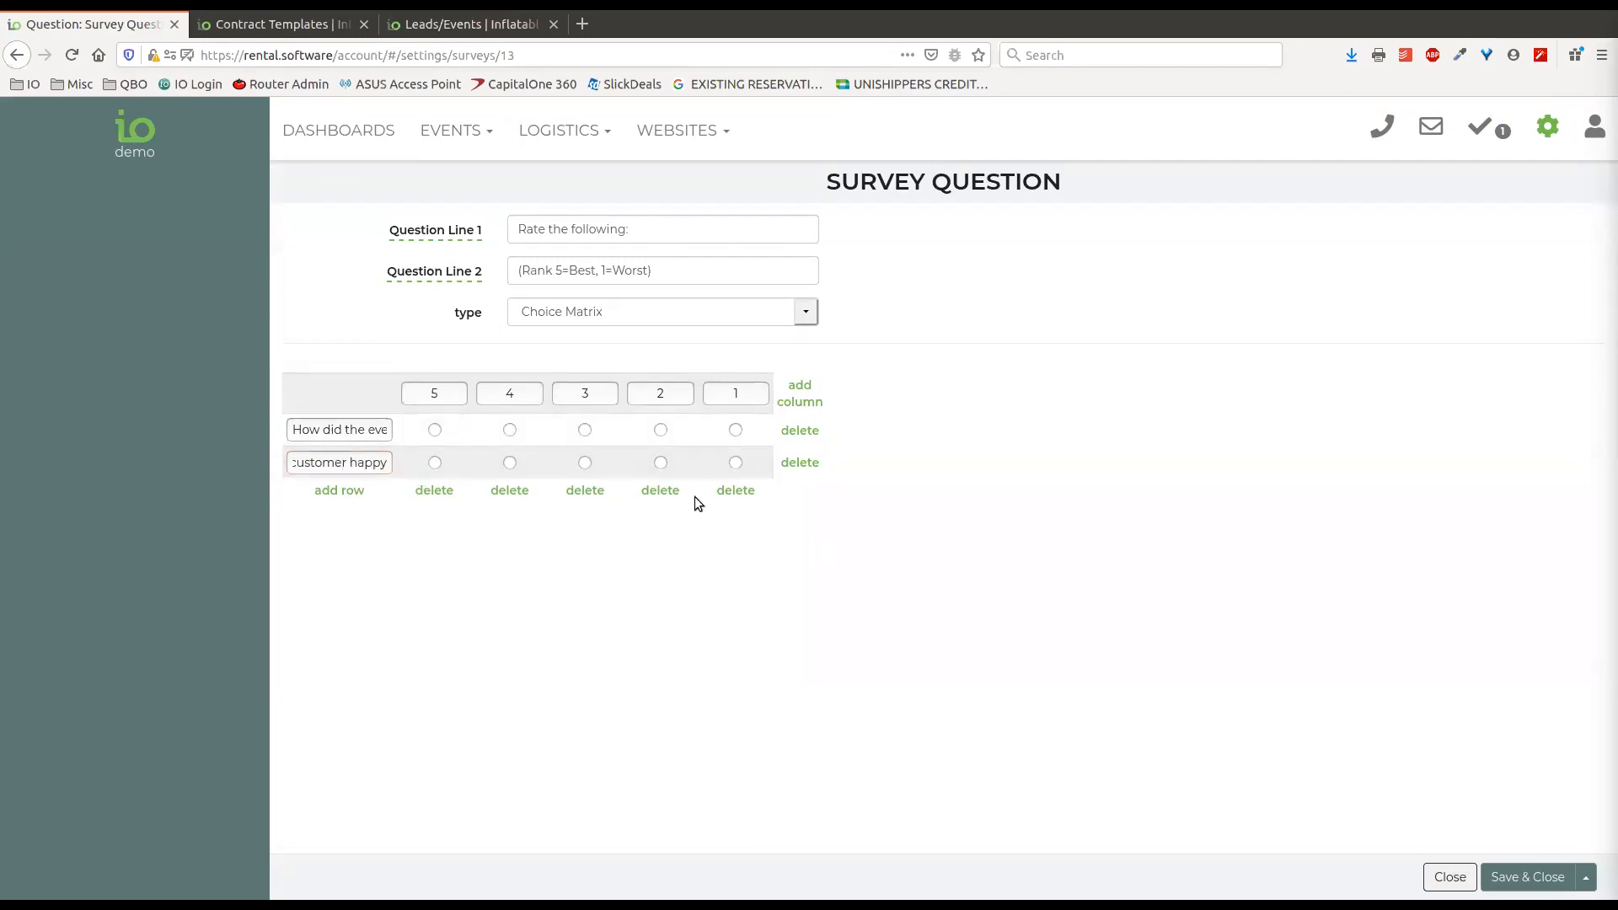
Add a third row labelled "Will you book again" to the question's choice matrix.
{"action": "left_click", "coordinate": [371, 492]}
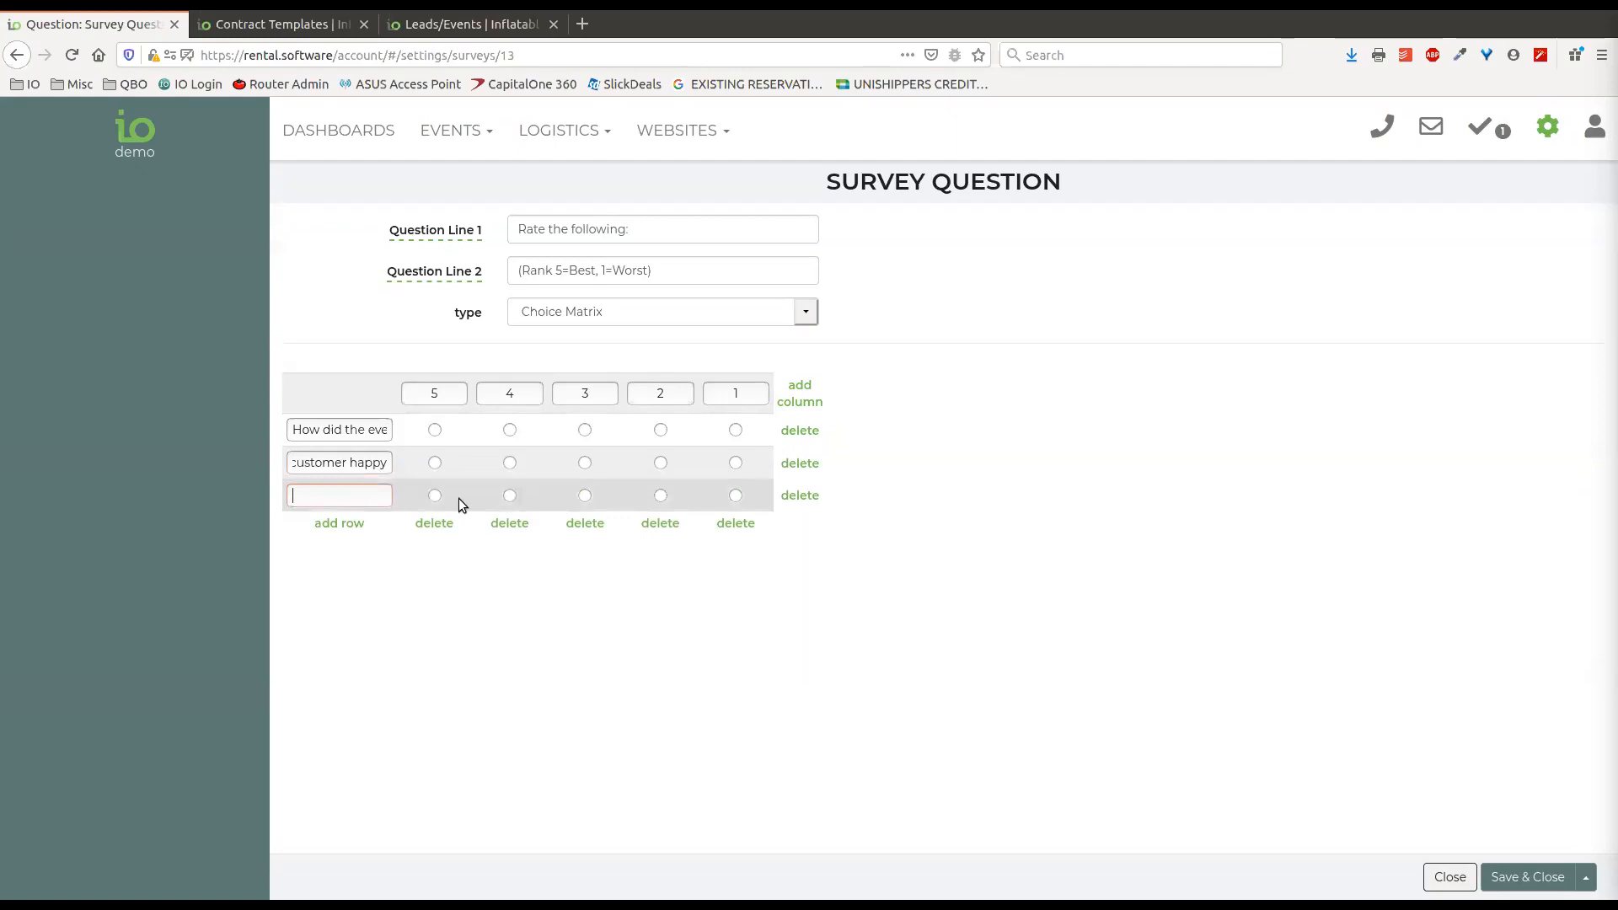
{"action": "type", "text": "Will y"}
{"action": "type", "text": "ou book aga"}
{"action": "type", "text": "in"}
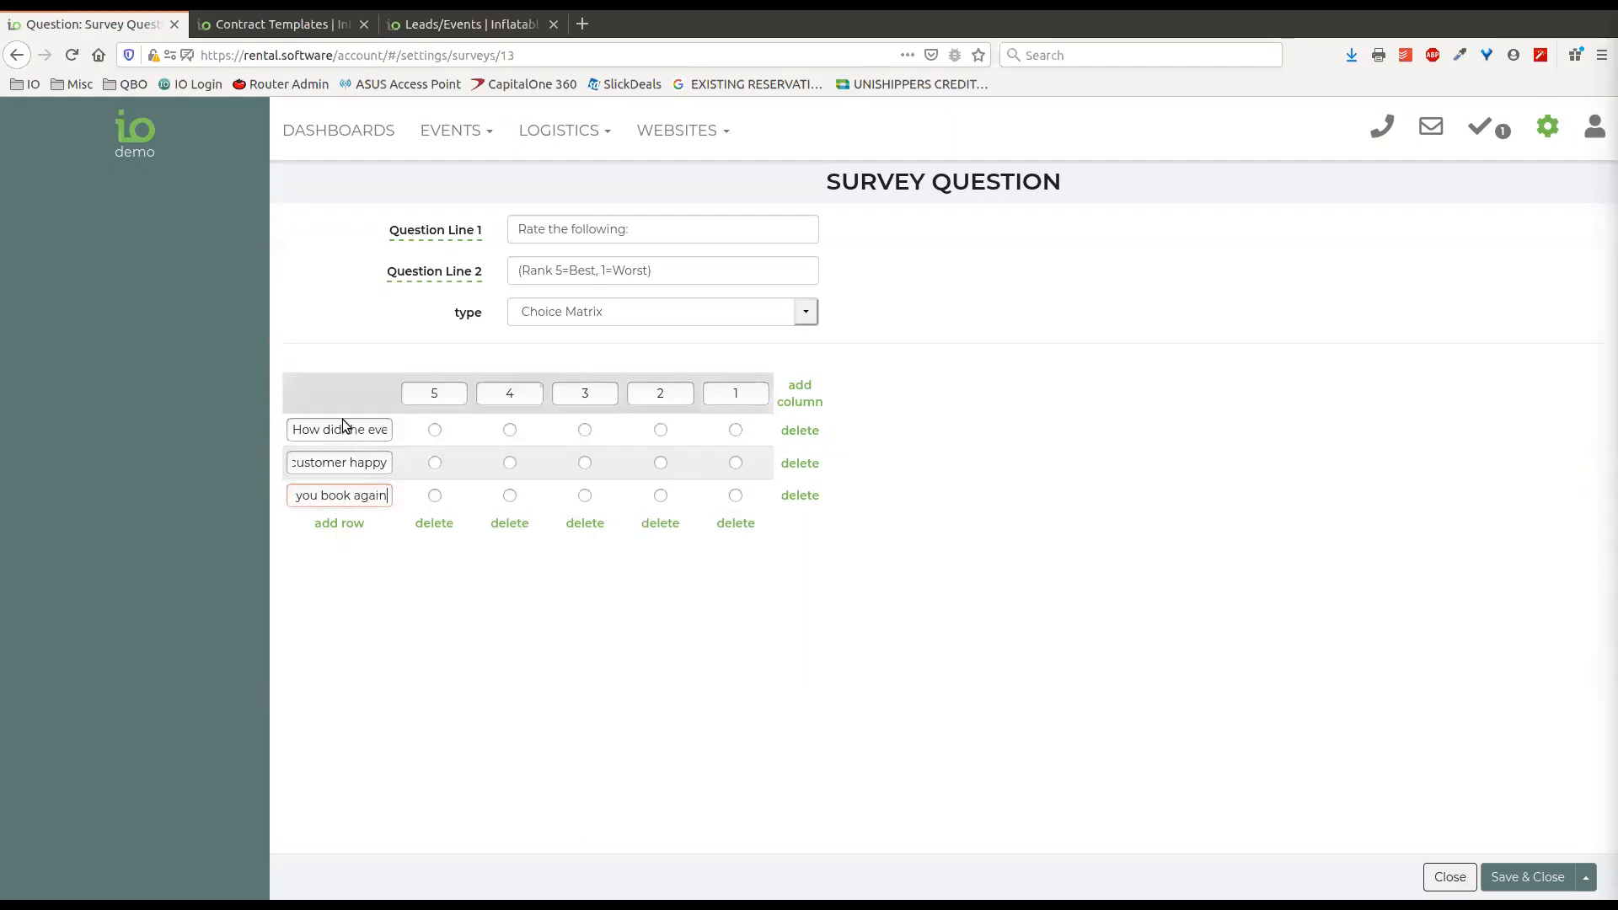
Mark ratings 5, 4 and 3 for all three matrix rows, and close the question without saving.
{"action": "left_click", "coordinate": [435, 430]}
{"action": "left_click", "coordinate": [510, 463]}
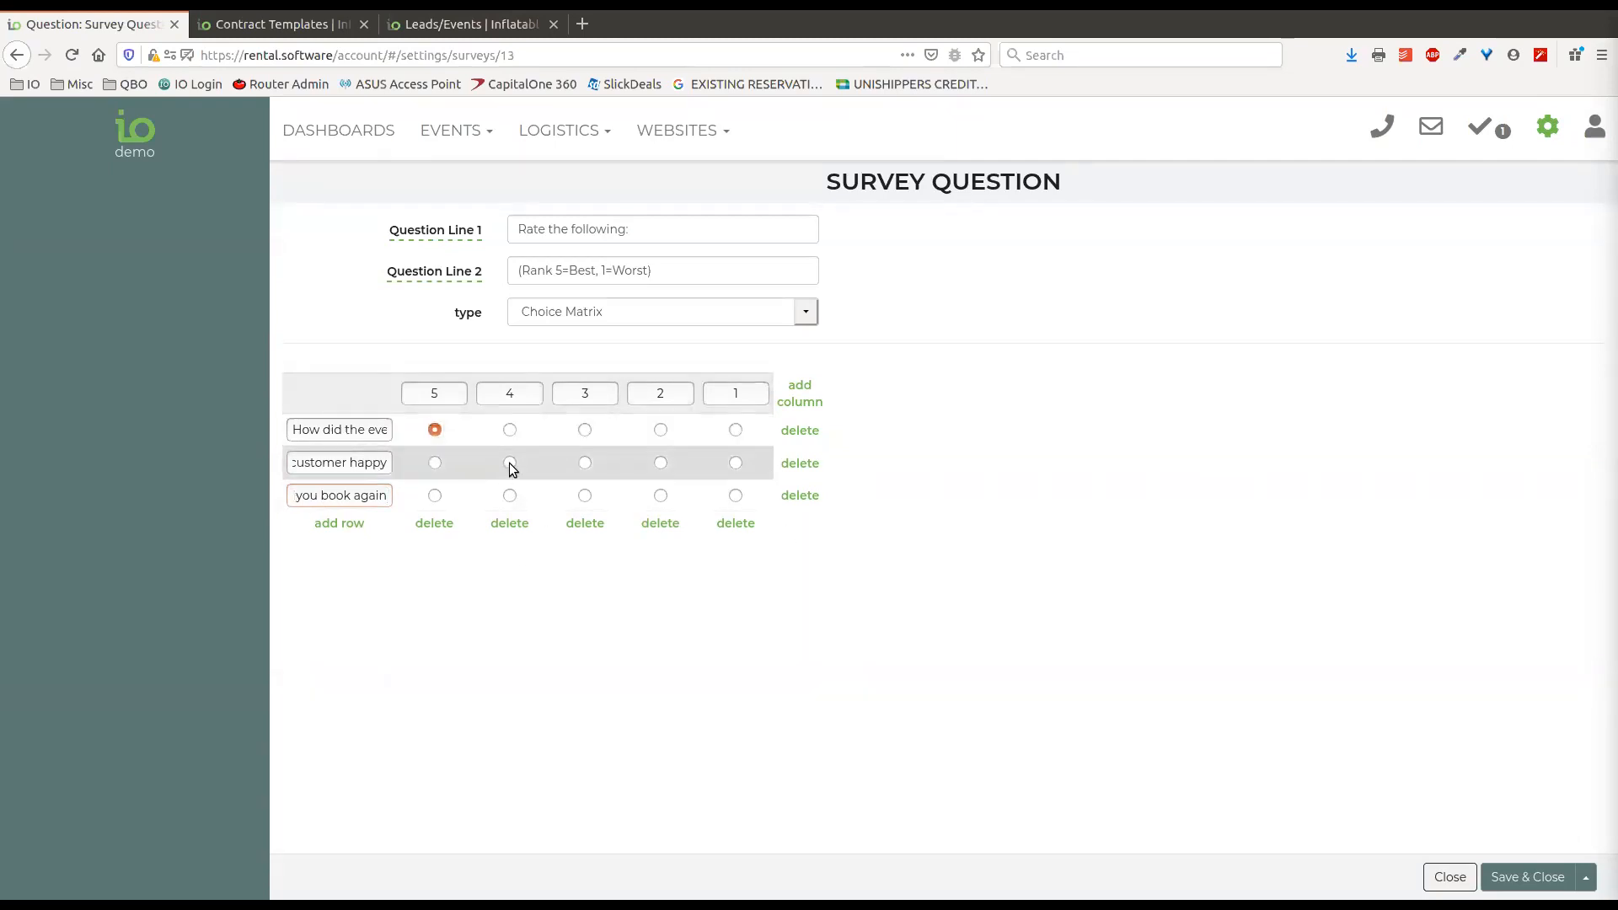
{"action": "left_click", "coordinate": [587, 496]}
{"action": "left_click", "coordinate": [585, 465]}
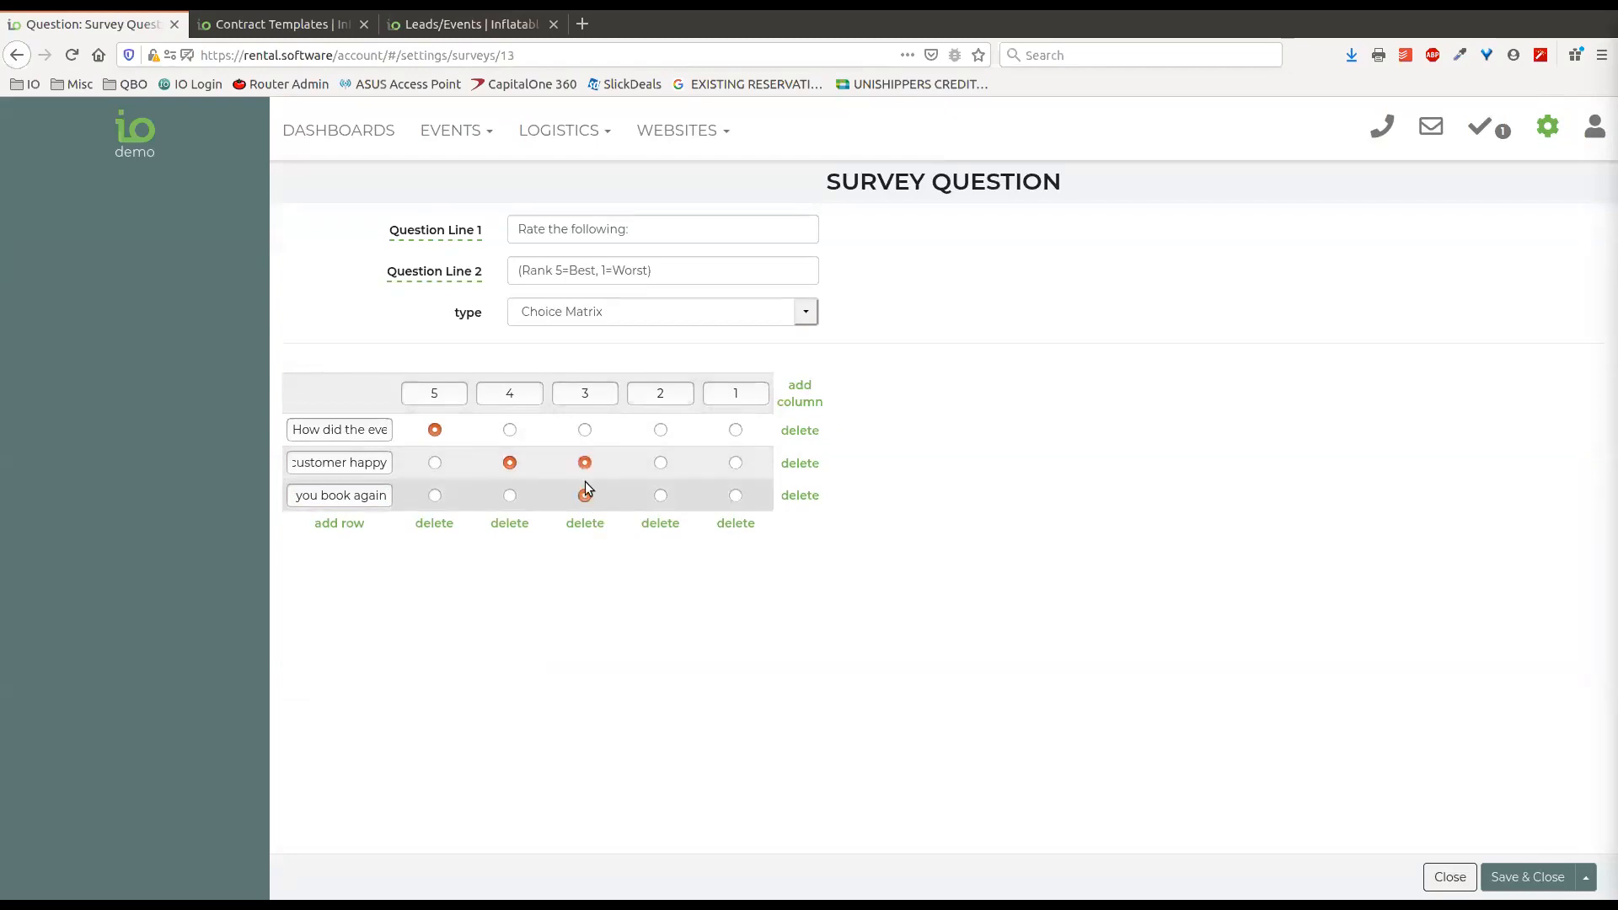
{"action": "left_click", "coordinate": [585, 431]}
{"action": "left_click", "coordinate": [511, 429]}
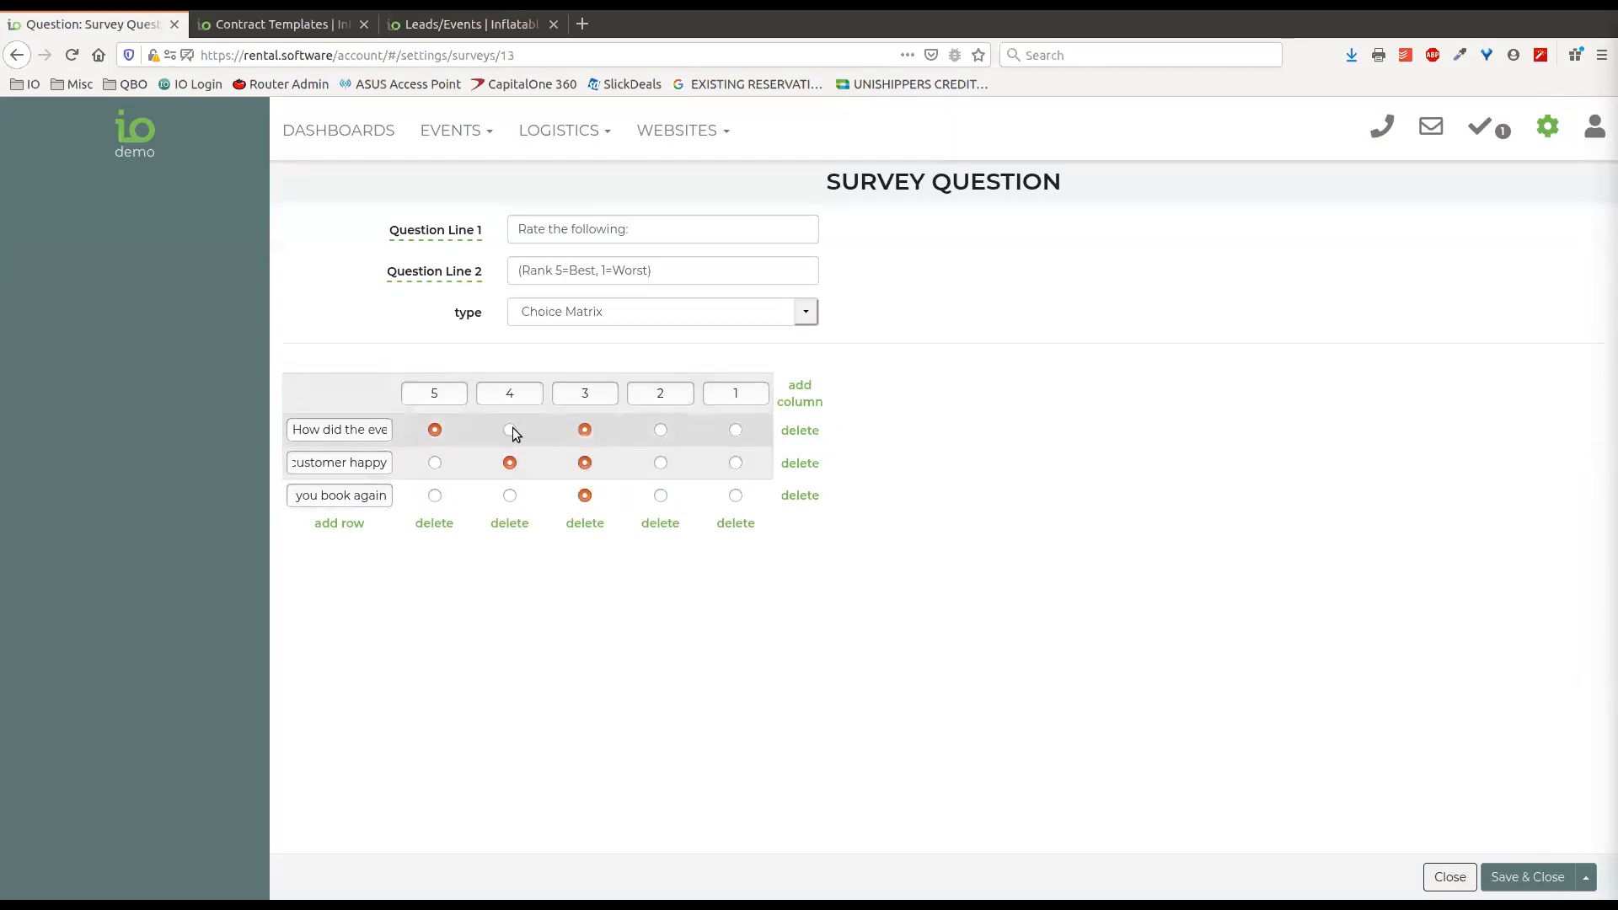
{"action": "left_click", "coordinate": [509, 496]}
{"action": "left_click", "coordinate": [435, 496]}
{"action": "left_click", "coordinate": [435, 464]}
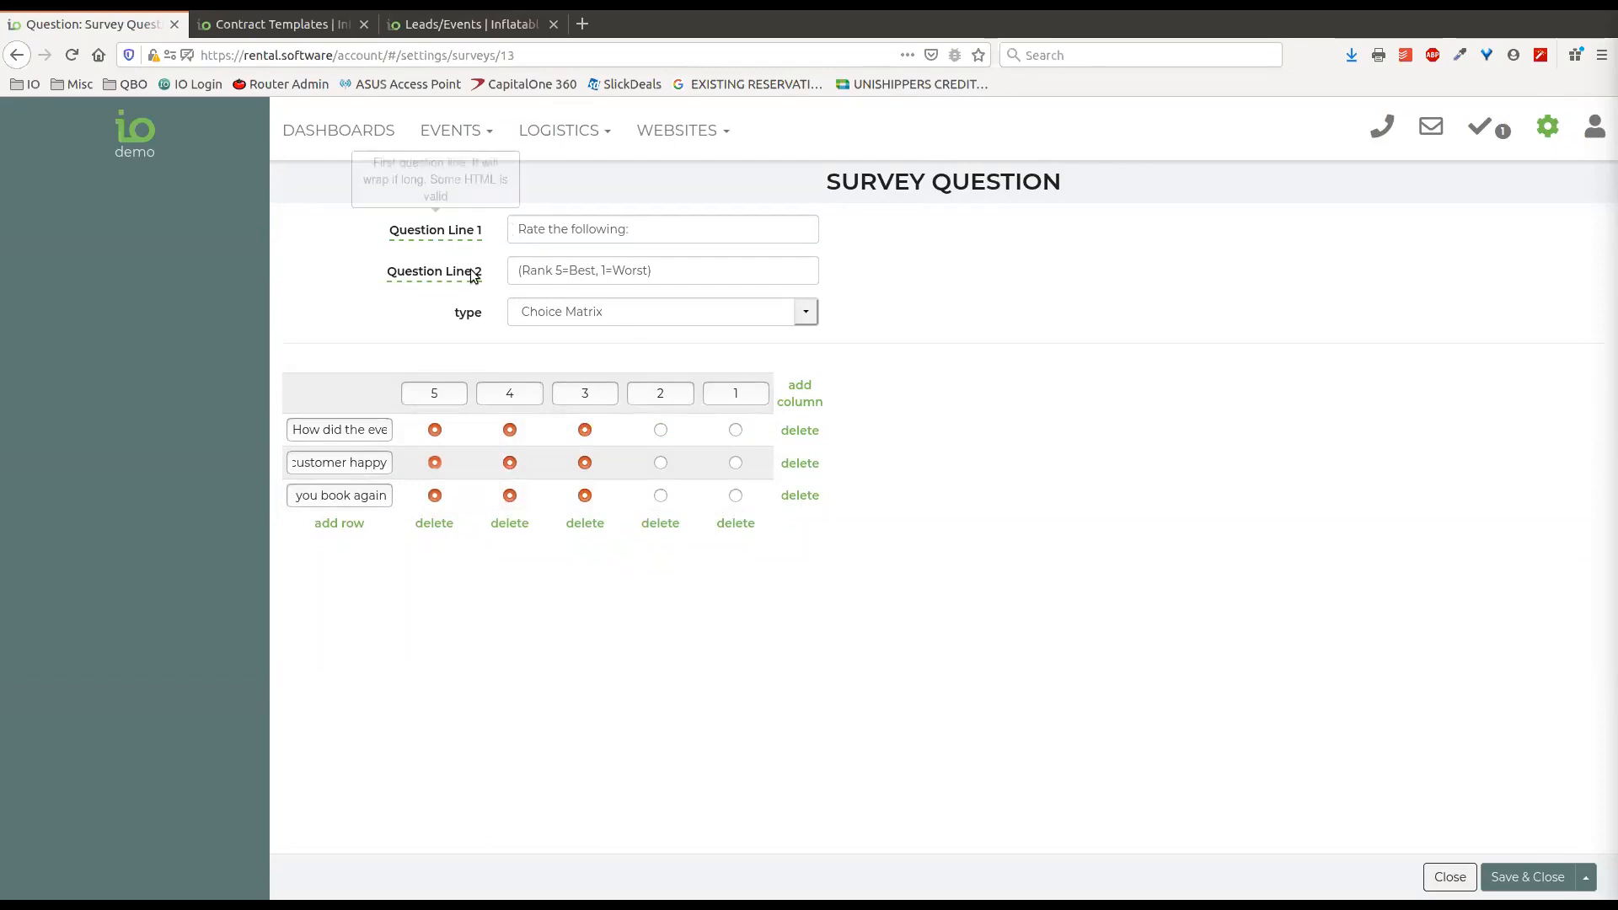
{"action": "left_click", "coordinate": [1451, 880]}
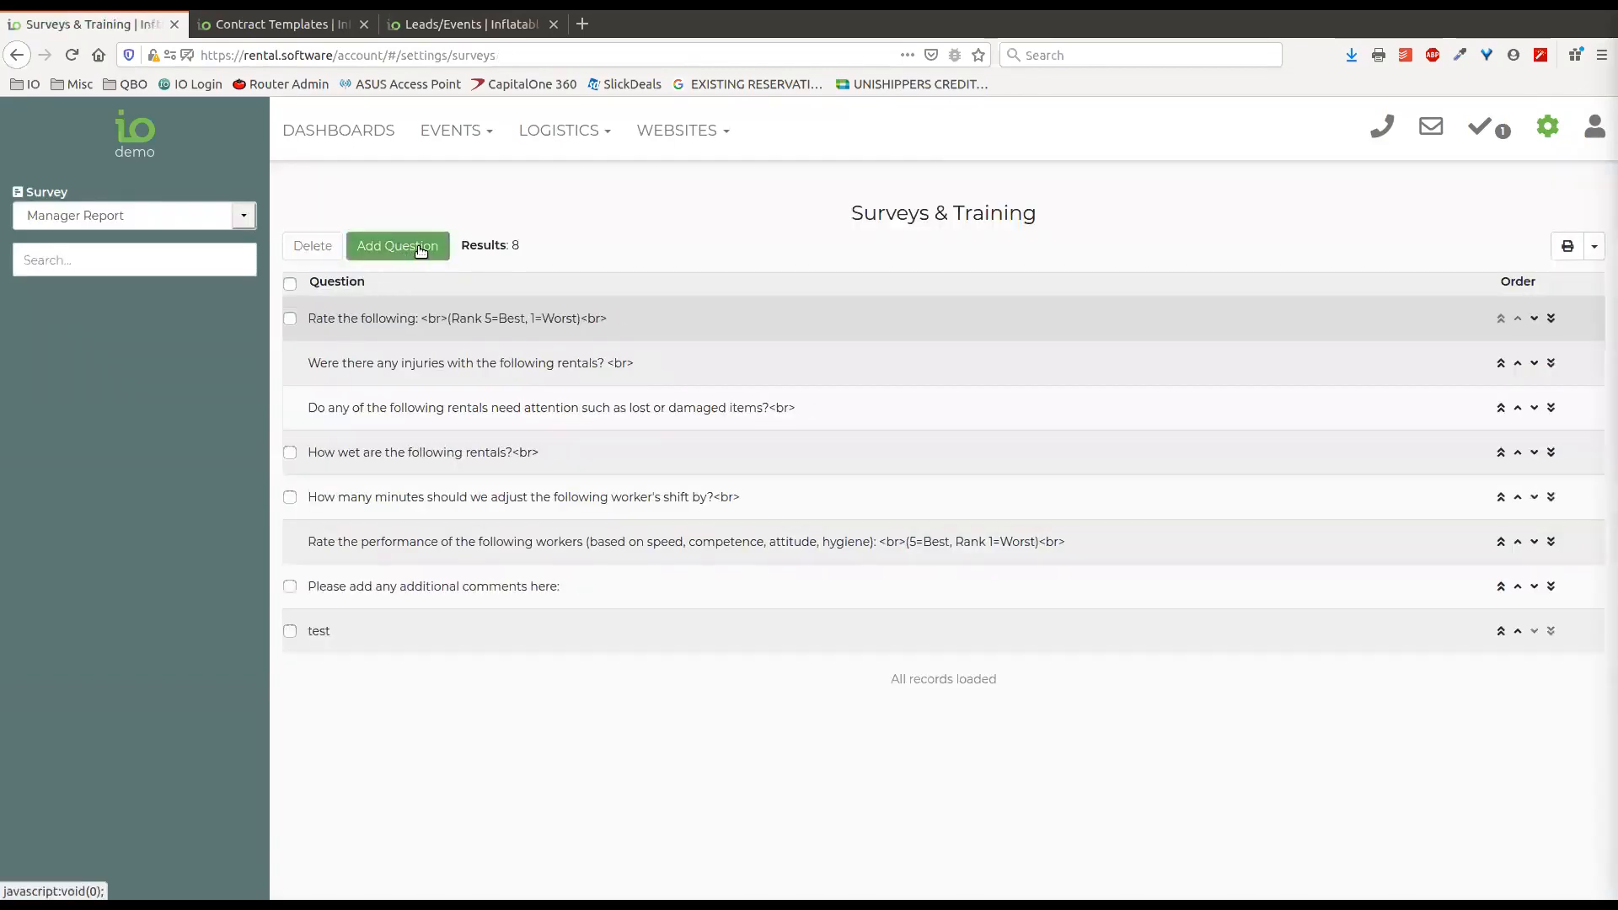
Start a new question for the Manager Report survey, and set its type to Long Answer.
{"action": "left_click", "coordinate": [421, 254]}
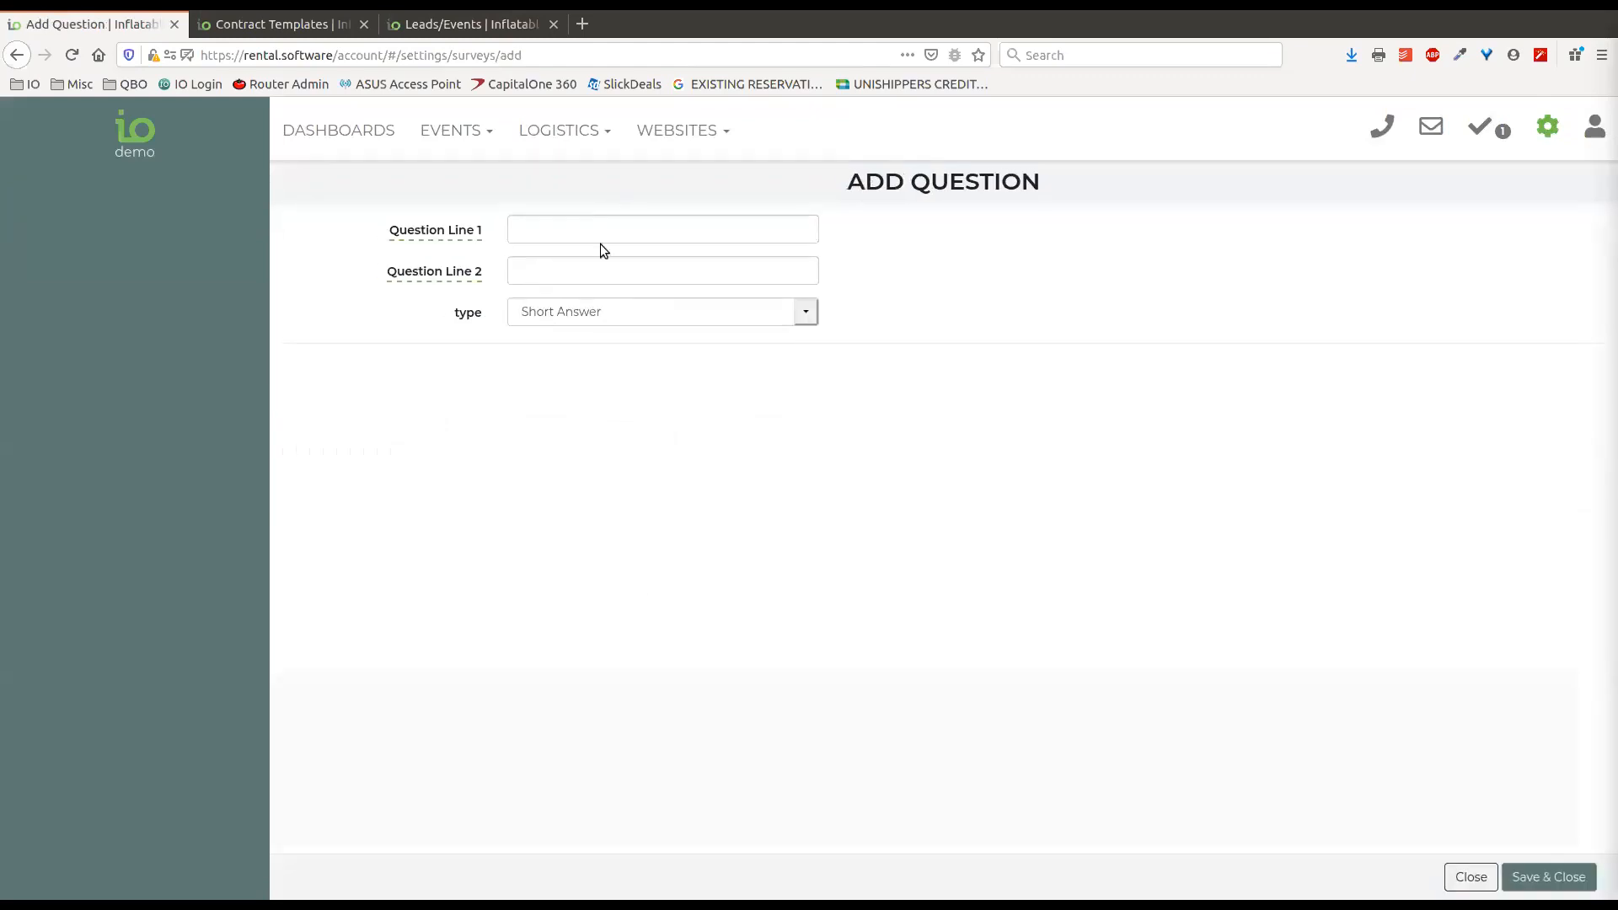
{"action": "left_click", "coordinate": [553, 231]}
{"action": "left_click", "coordinate": [556, 274]}
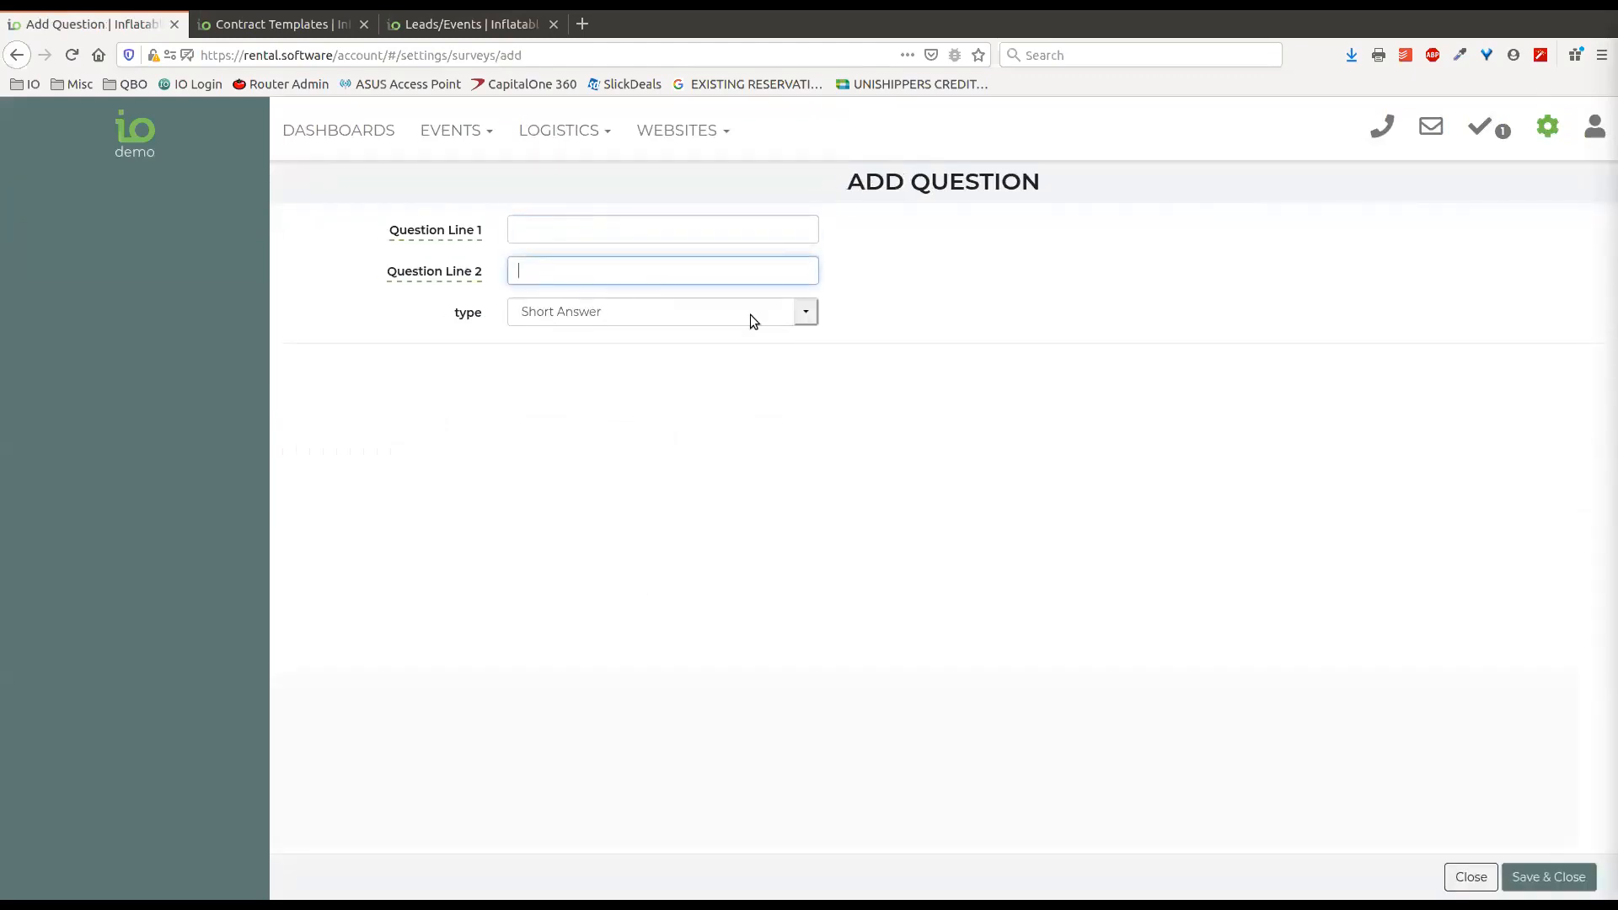
{"action": "left_click", "coordinate": [805, 315]}
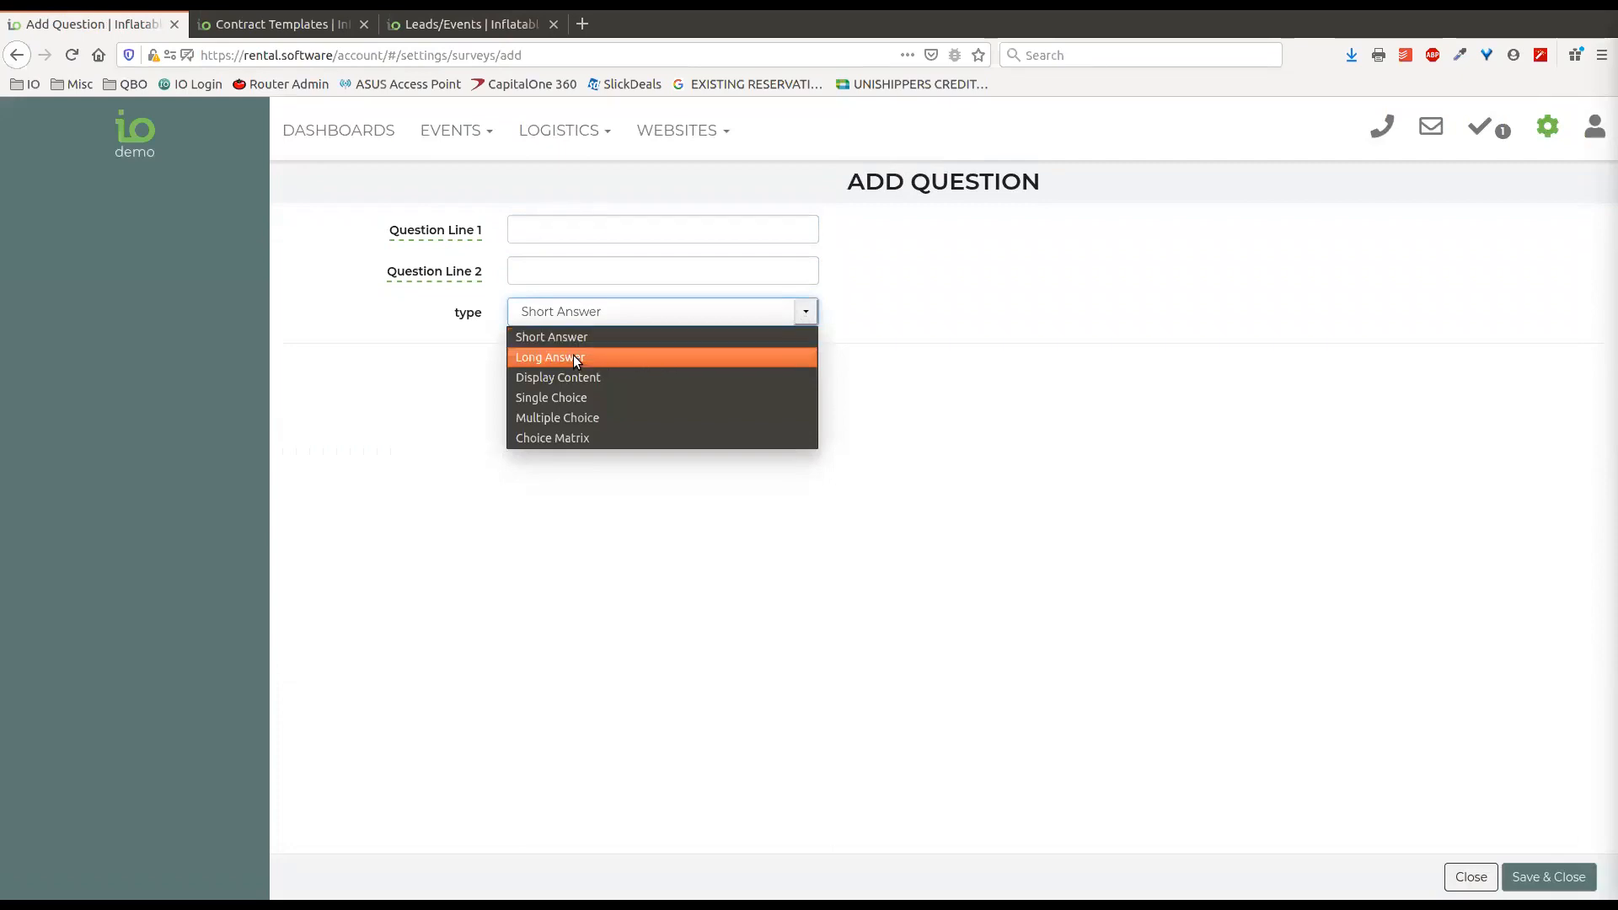
{"action": "left_click", "coordinate": [841, 315]}
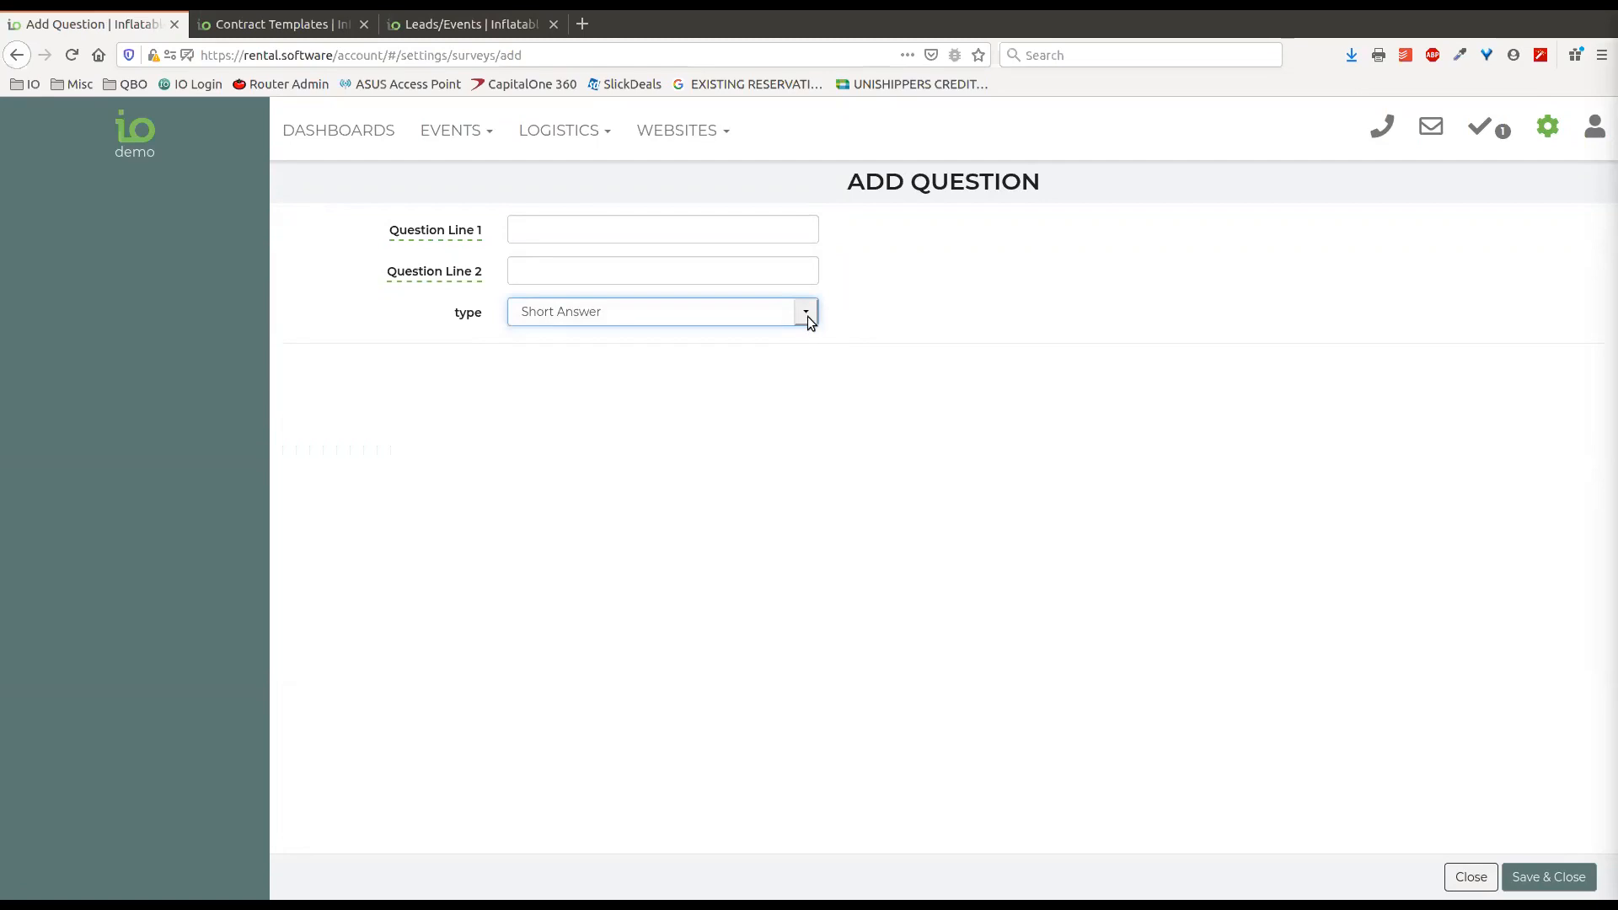
{"action": "left_click", "coordinate": [632, 277]}
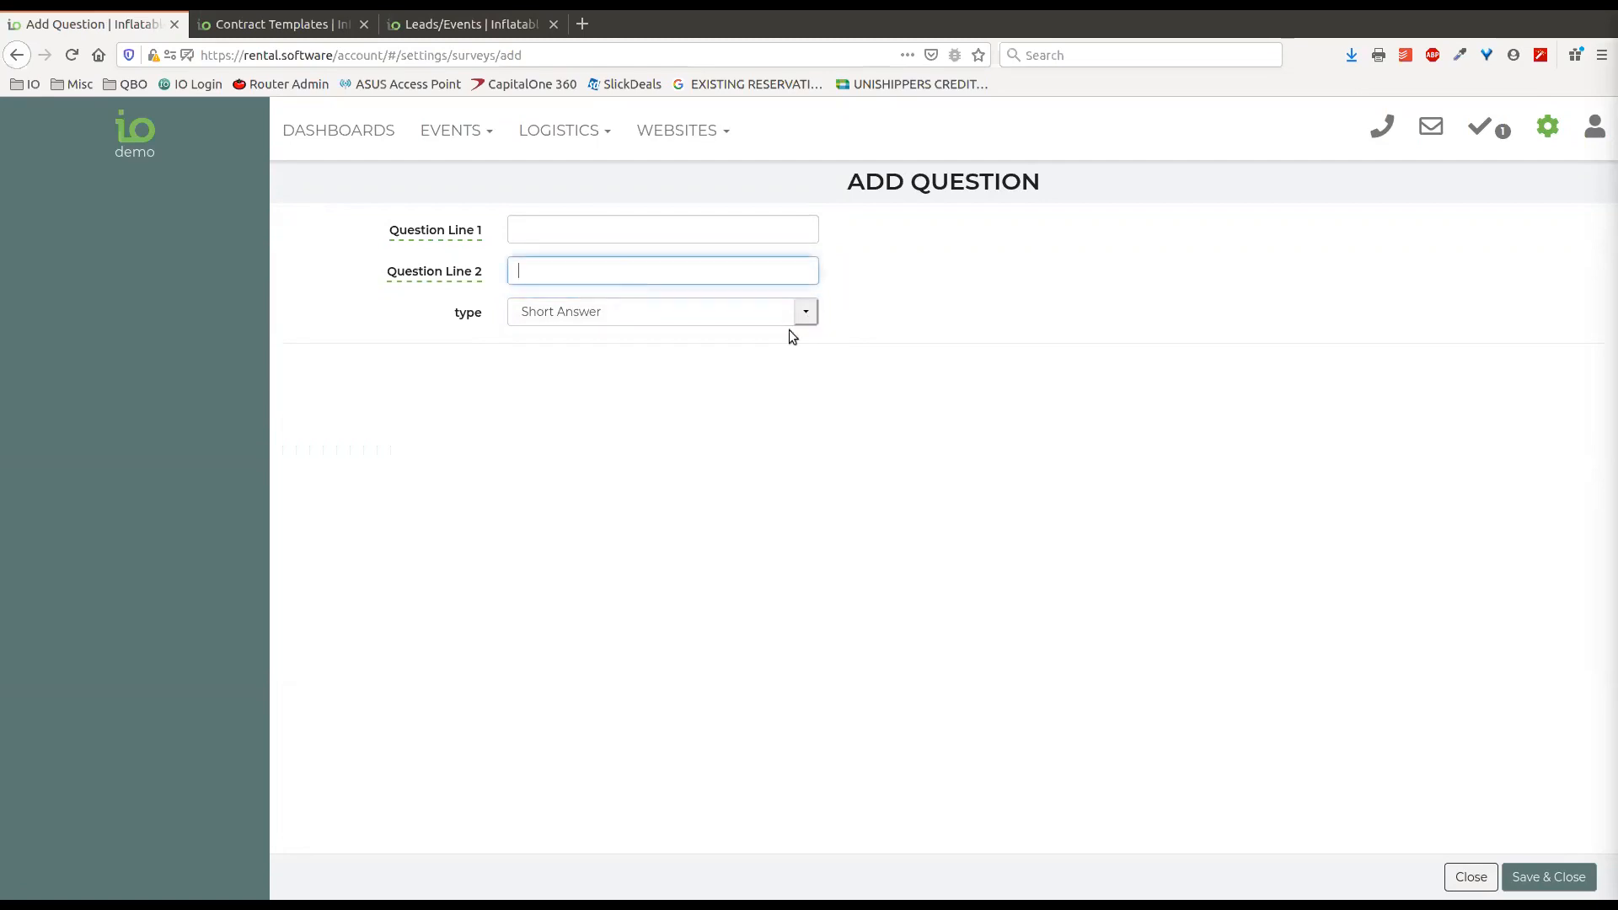
{"action": "left_click", "coordinate": [807, 312]}
{"action": "left_click", "coordinate": [600, 355]}
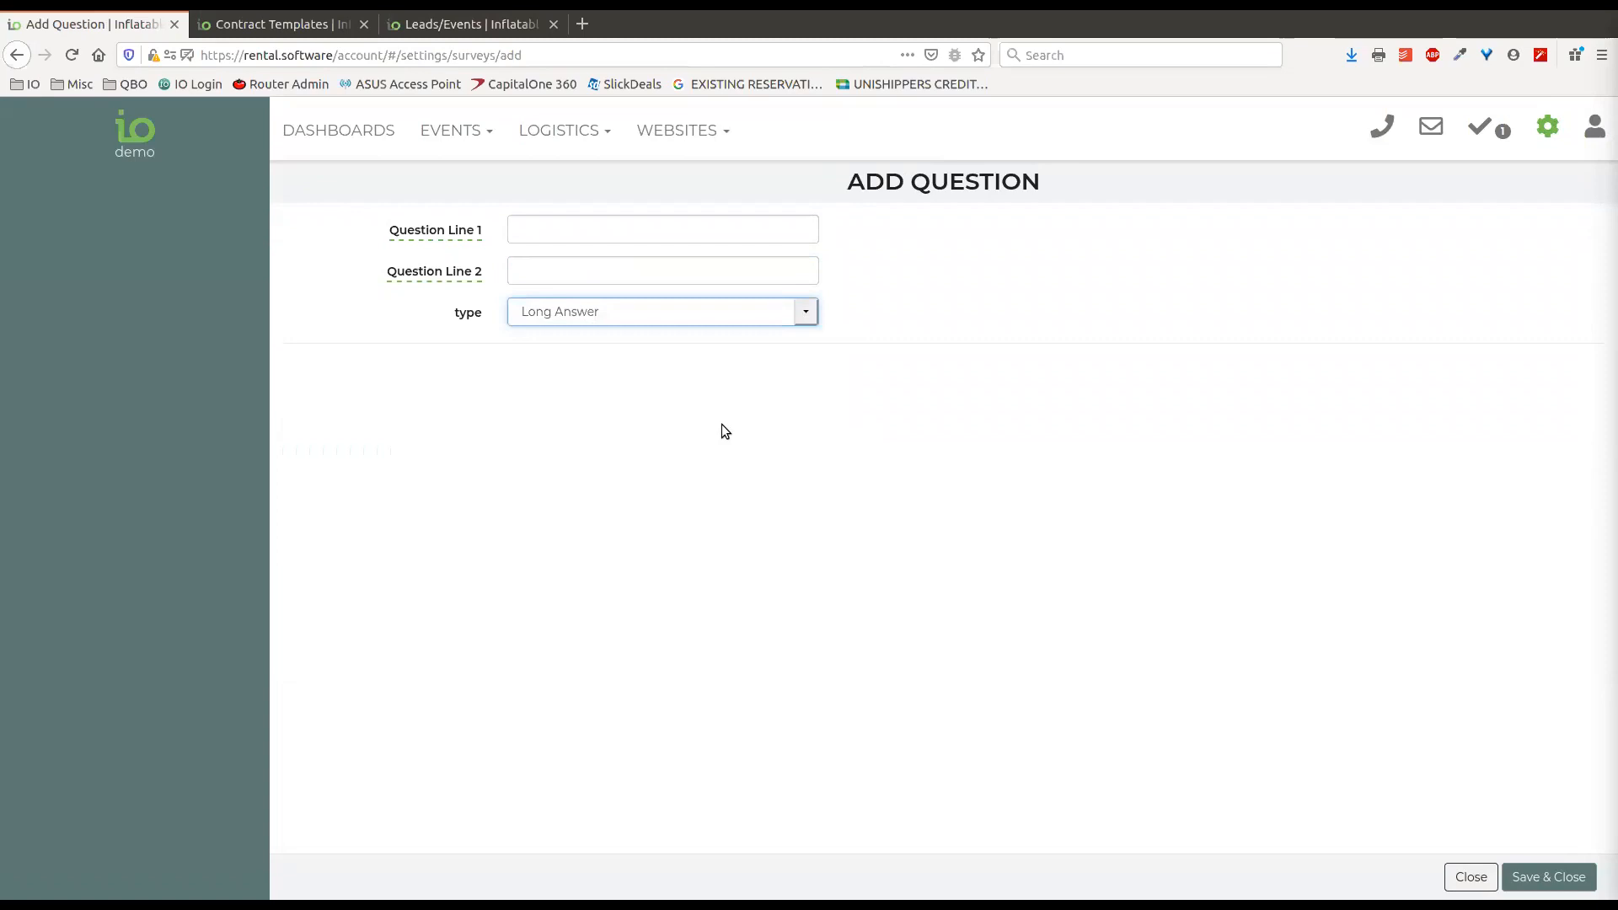
Set the new question's type to Display Content, and start editing its content area.
{"action": "left_click", "coordinate": [808, 311]}
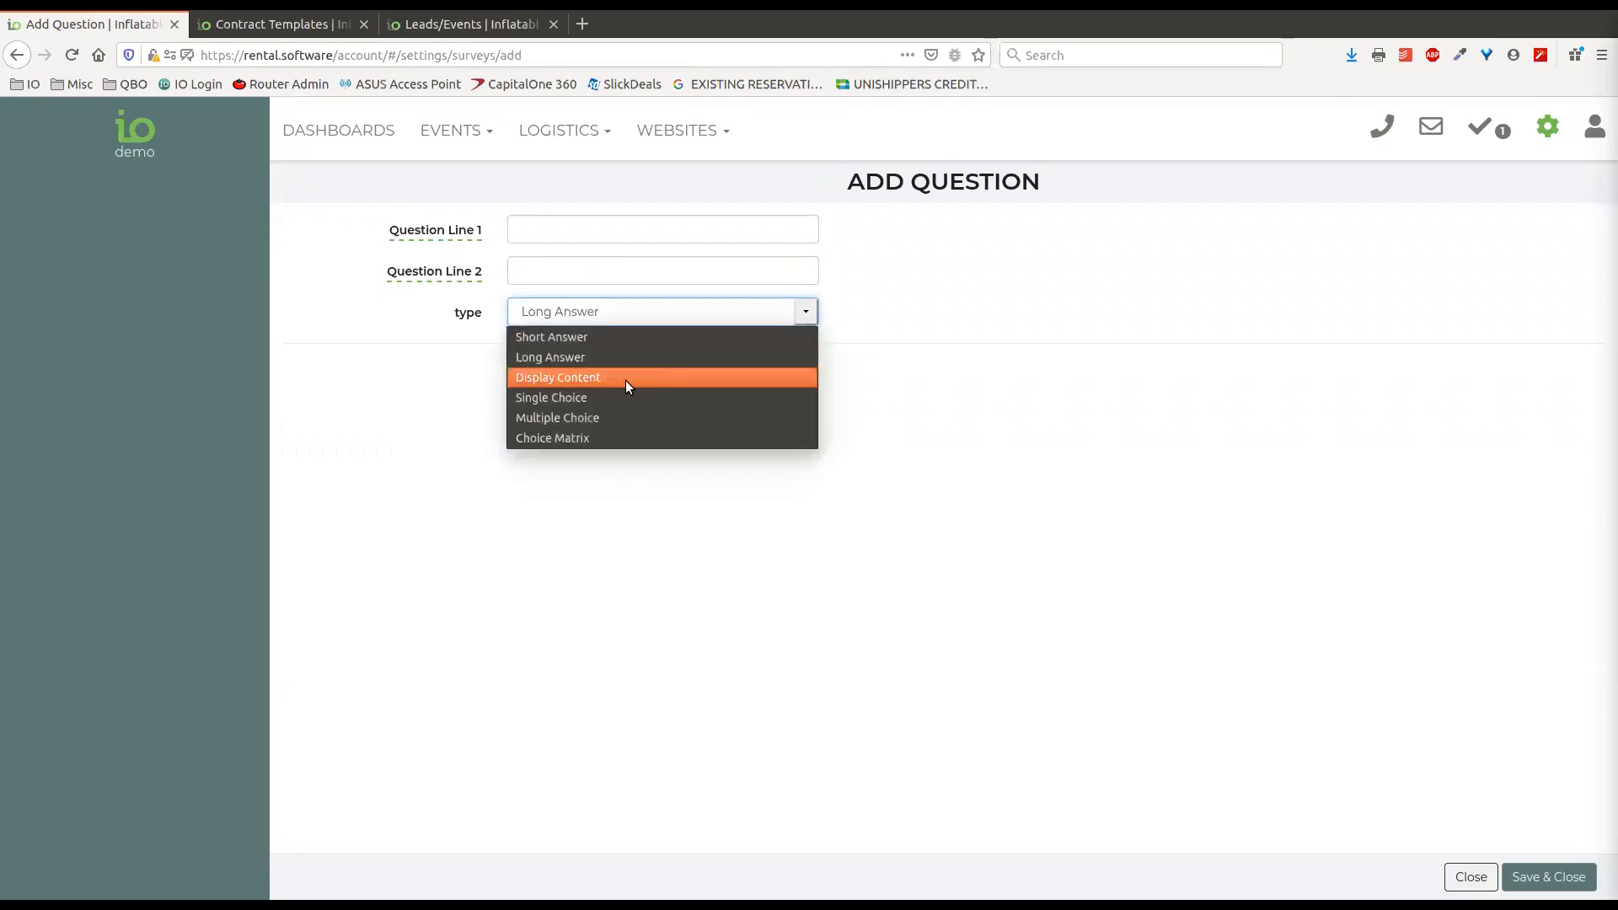
{"action": "left_click", "coordinate": [593, 377]}
{"action": "left_click", "coordinate": [445, 443]}
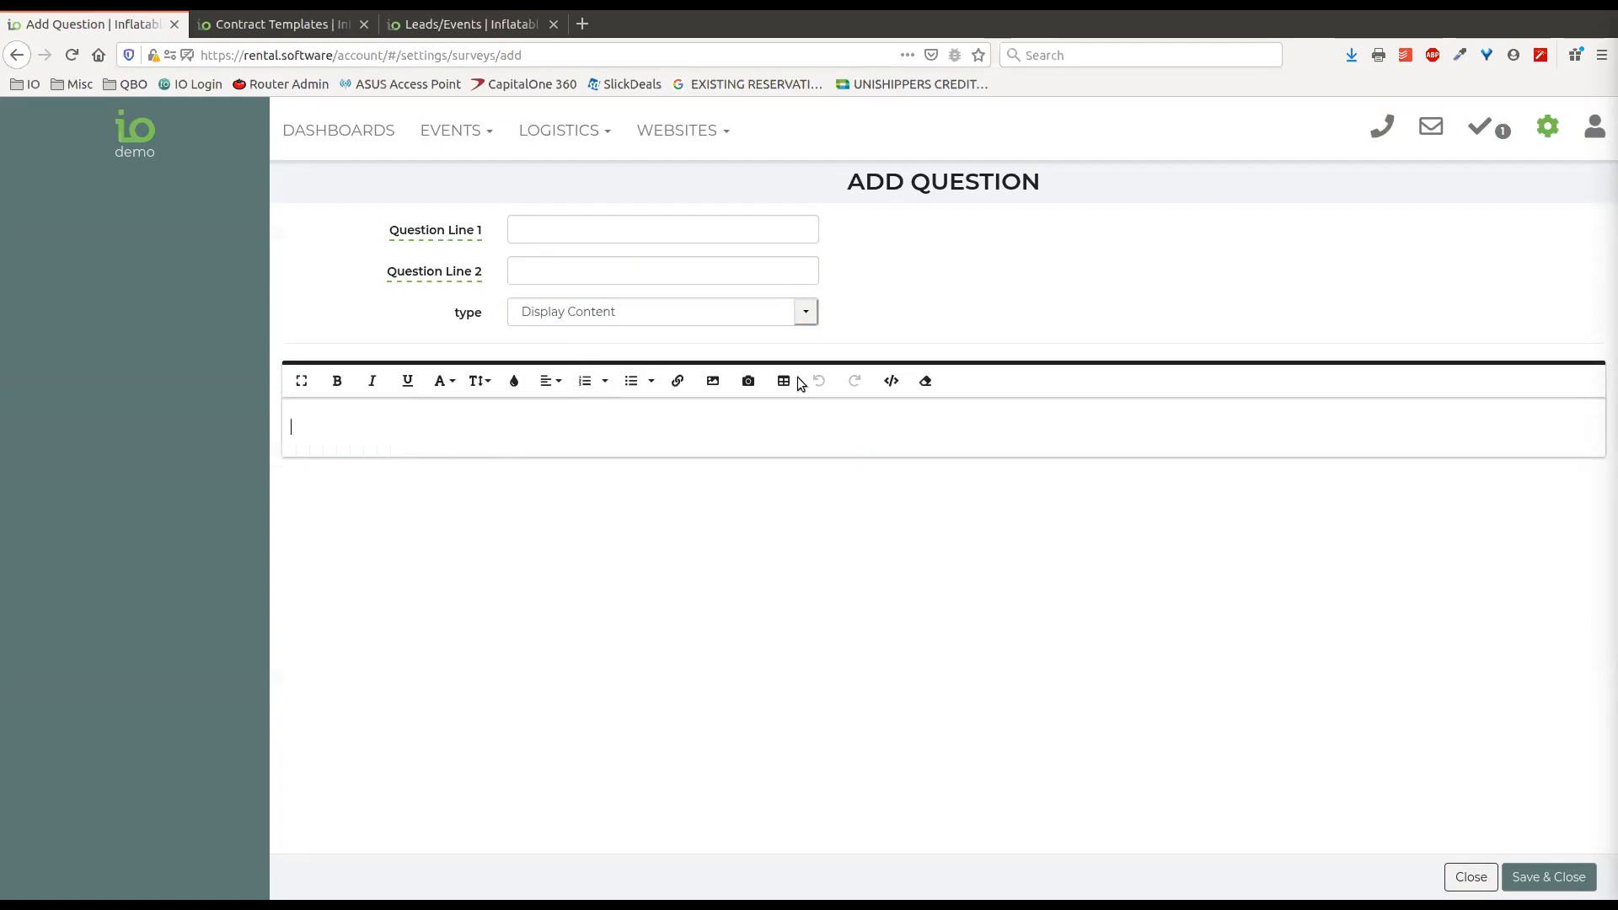
{"action": "left_click", "coordinate": [806, 314]}
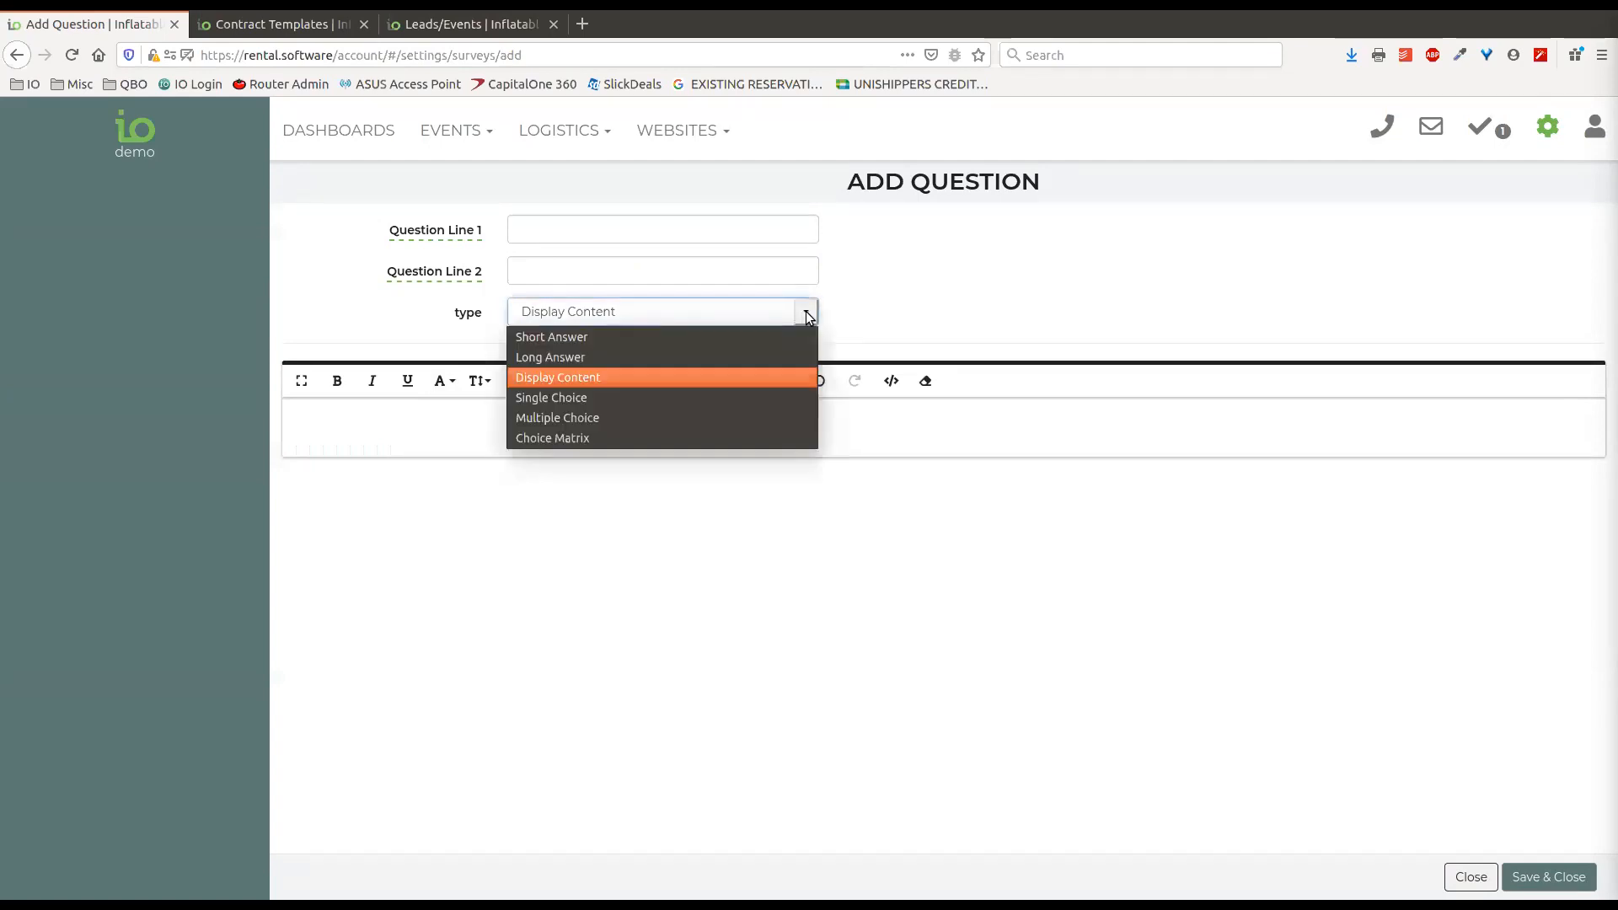
{"action": "left_click", "coordinate": [875, 311]}
{"action": "left_click", "coordinate": [548, 423]}
Set the question's type to Single Choice, and enter the choices Yes and No.
{"action": "left_click", "coordinate": [806, 315]}
{"action": "left_click", "coordinate": [647, 398]}
{"action": "left_click", "coordinate": [404, 410]}
{"action": "left_click", "coordinate": [447, 375]}
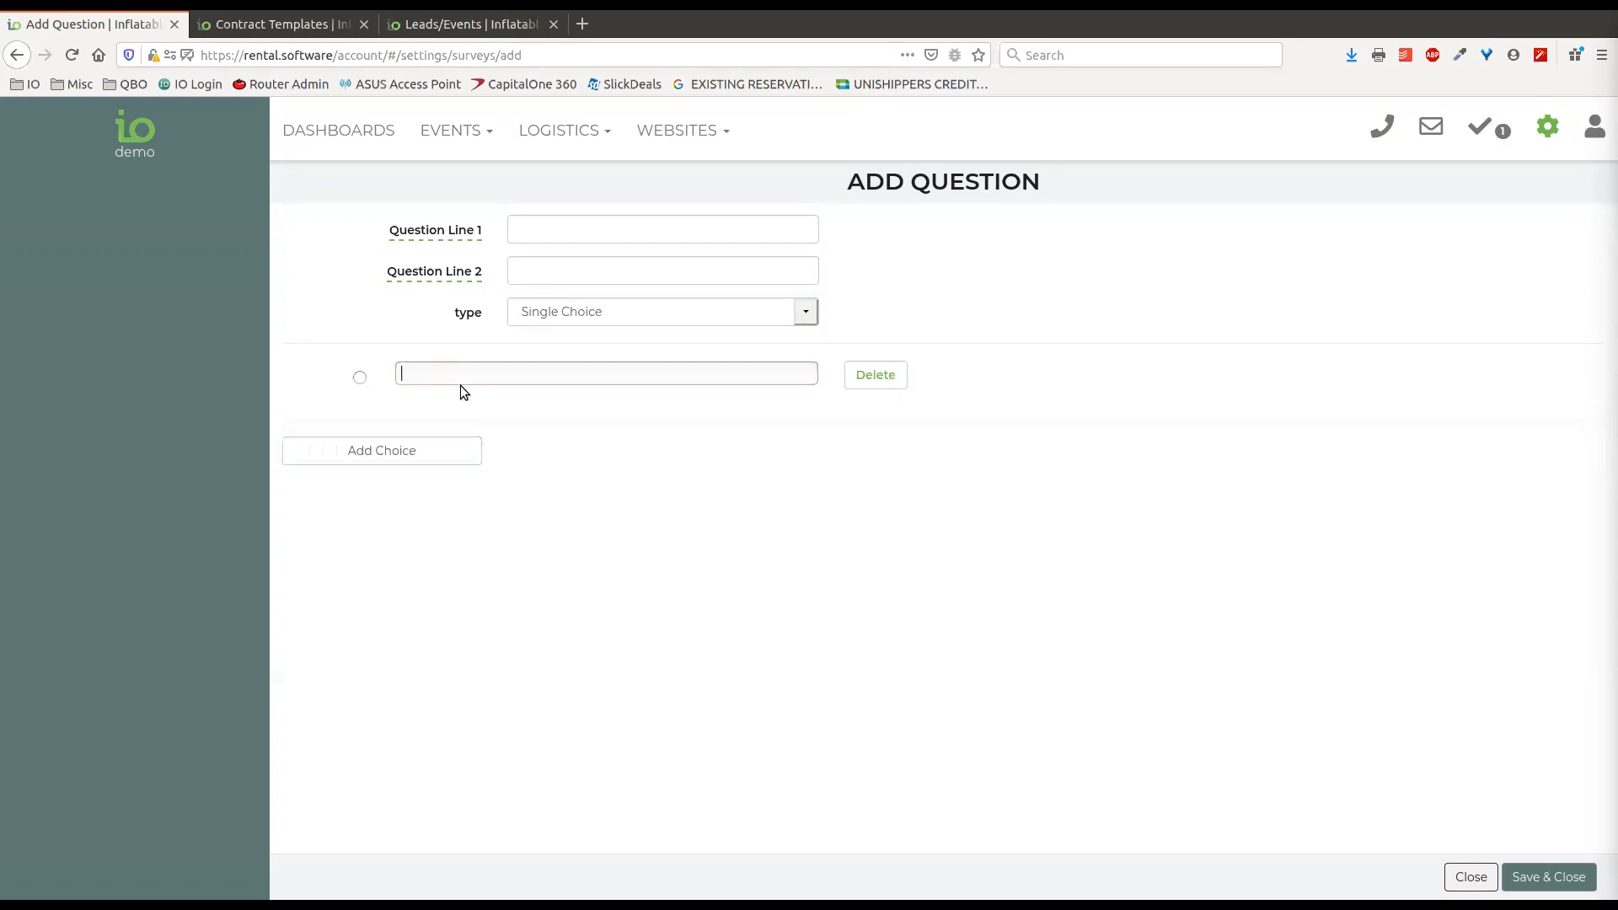
{"action": "type", "text": "Yes"}
{"action": "left_click", "coordinate": [354, 460]}
{"action": "left_click", "coordinate": [466, 413]}
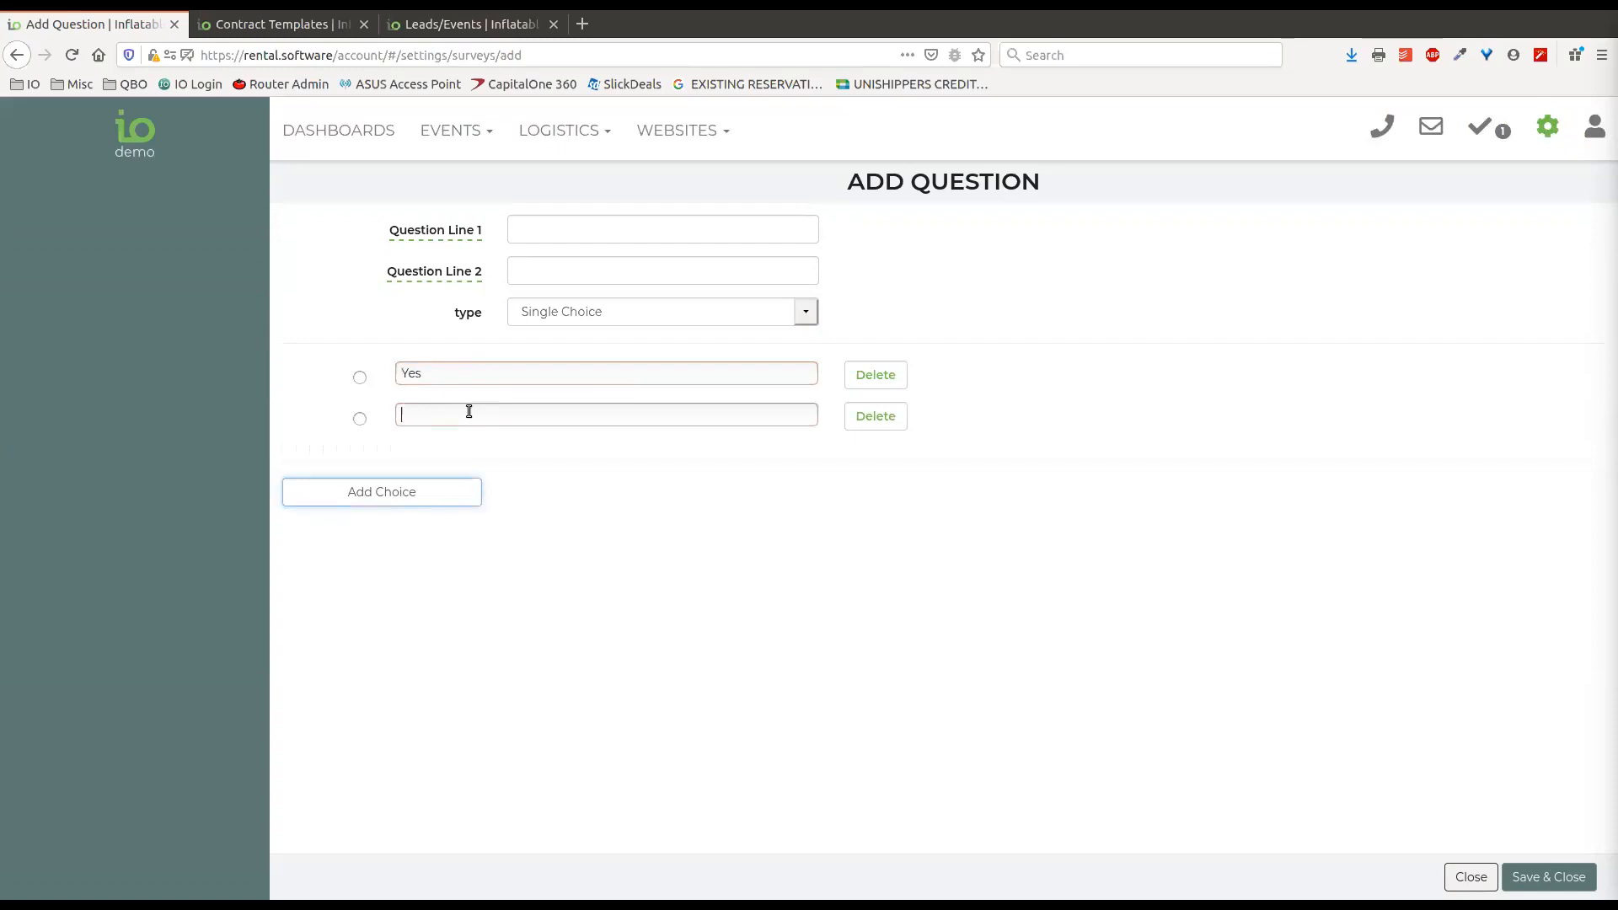
{"action": "type", "text": "No"}
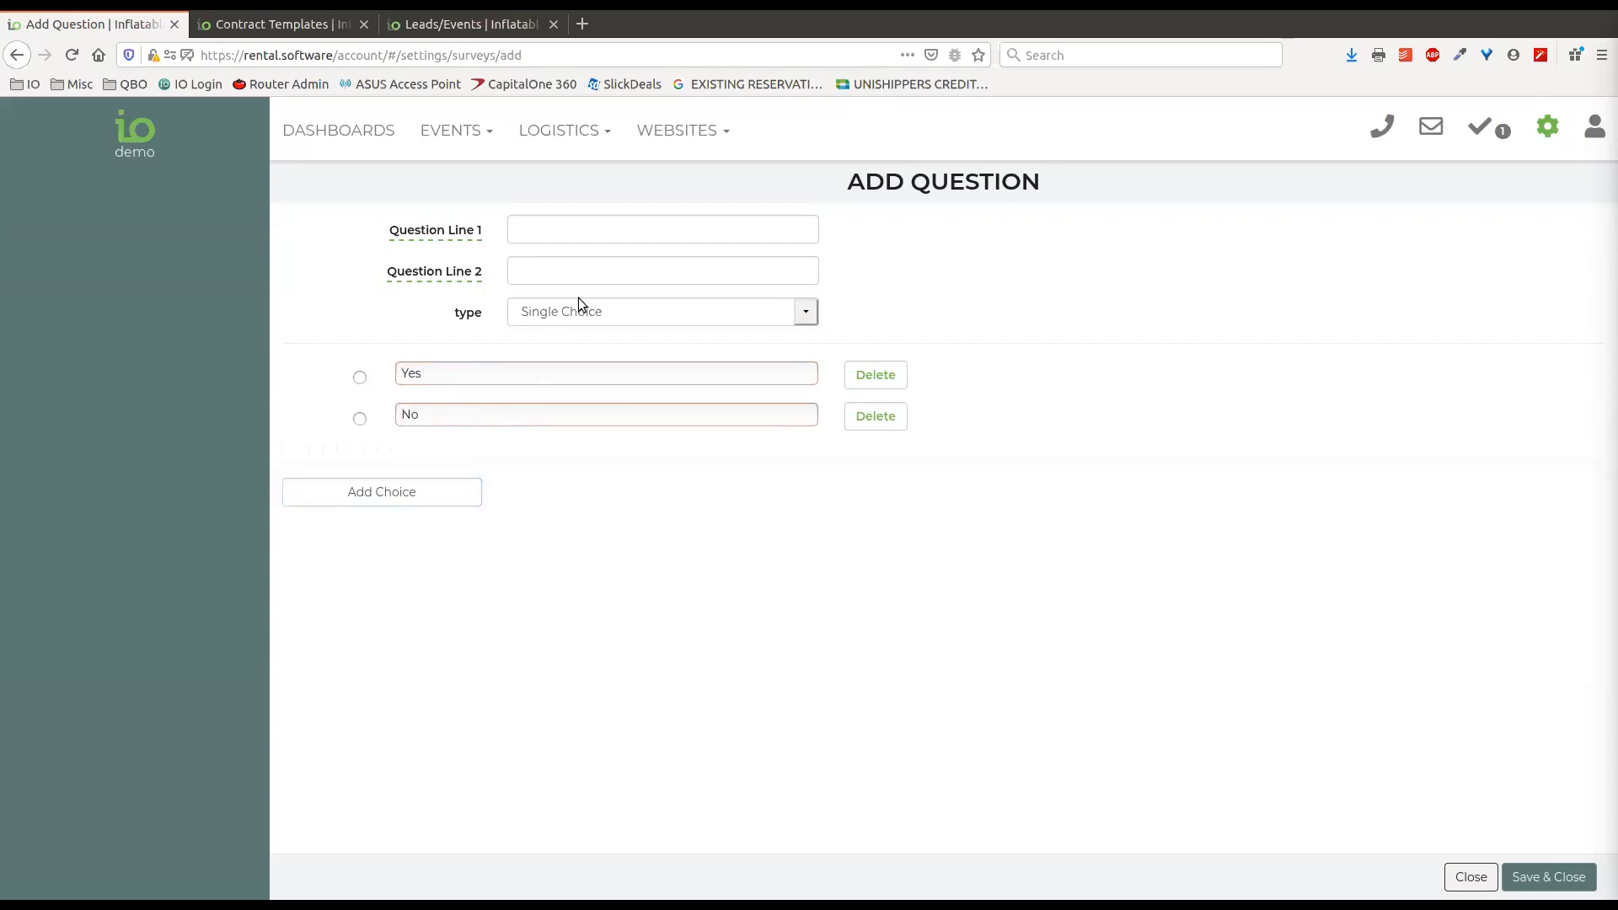
Try the Multiple Choice and Choice Matrix types for the new question.
{"action": "left_click", "coordinate": [591, 319]}
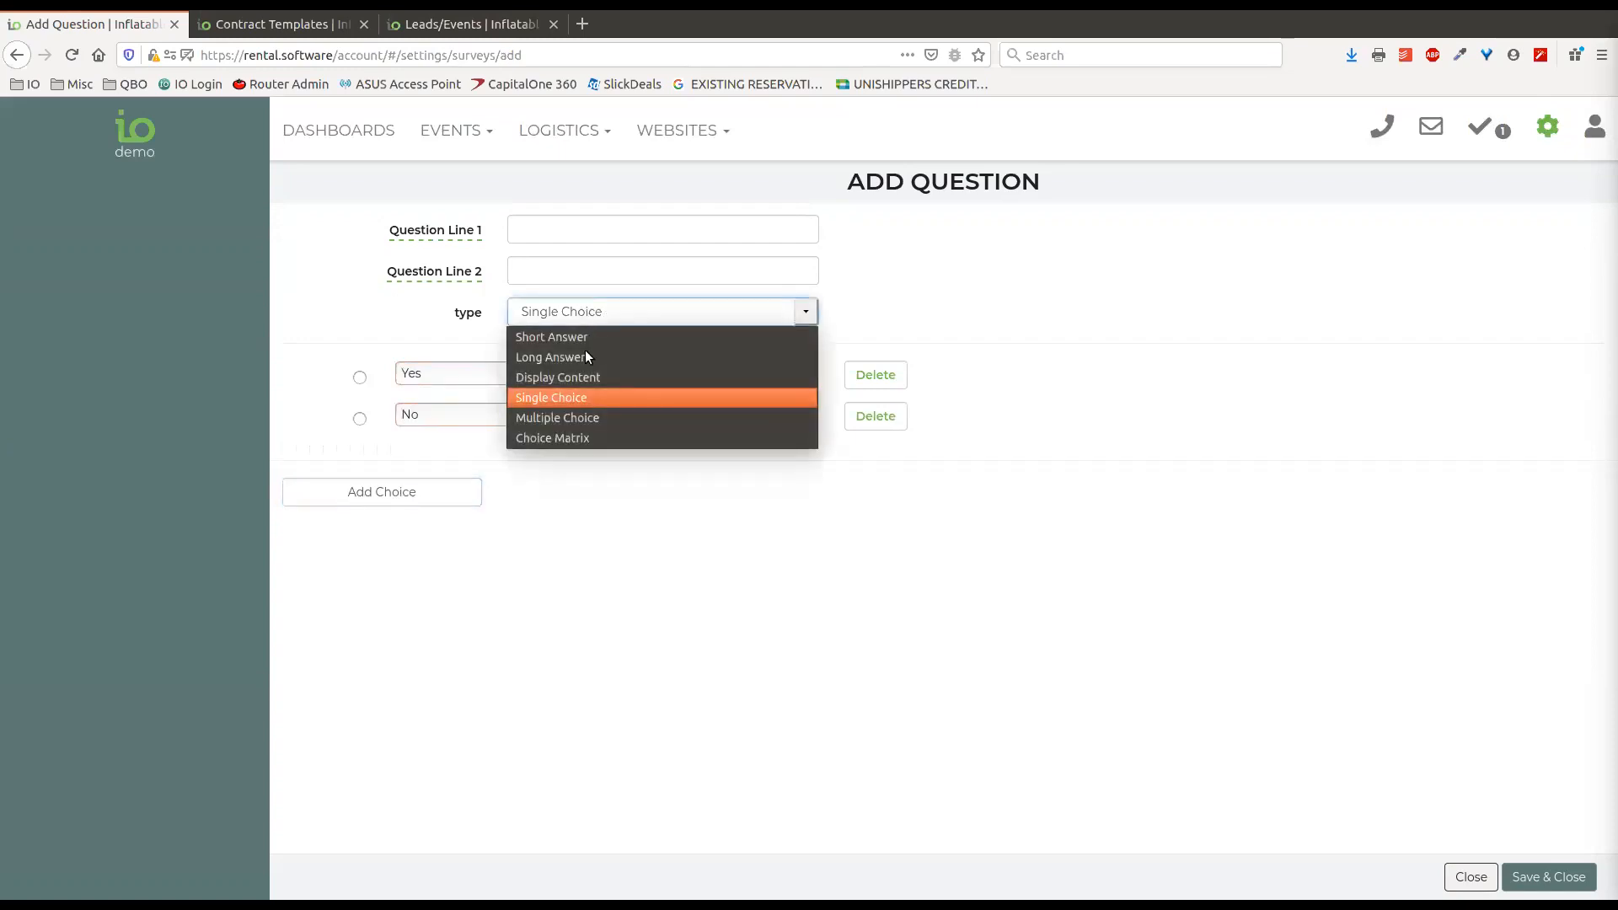
{"action": "left_click", "coordinate": [563, 418]}
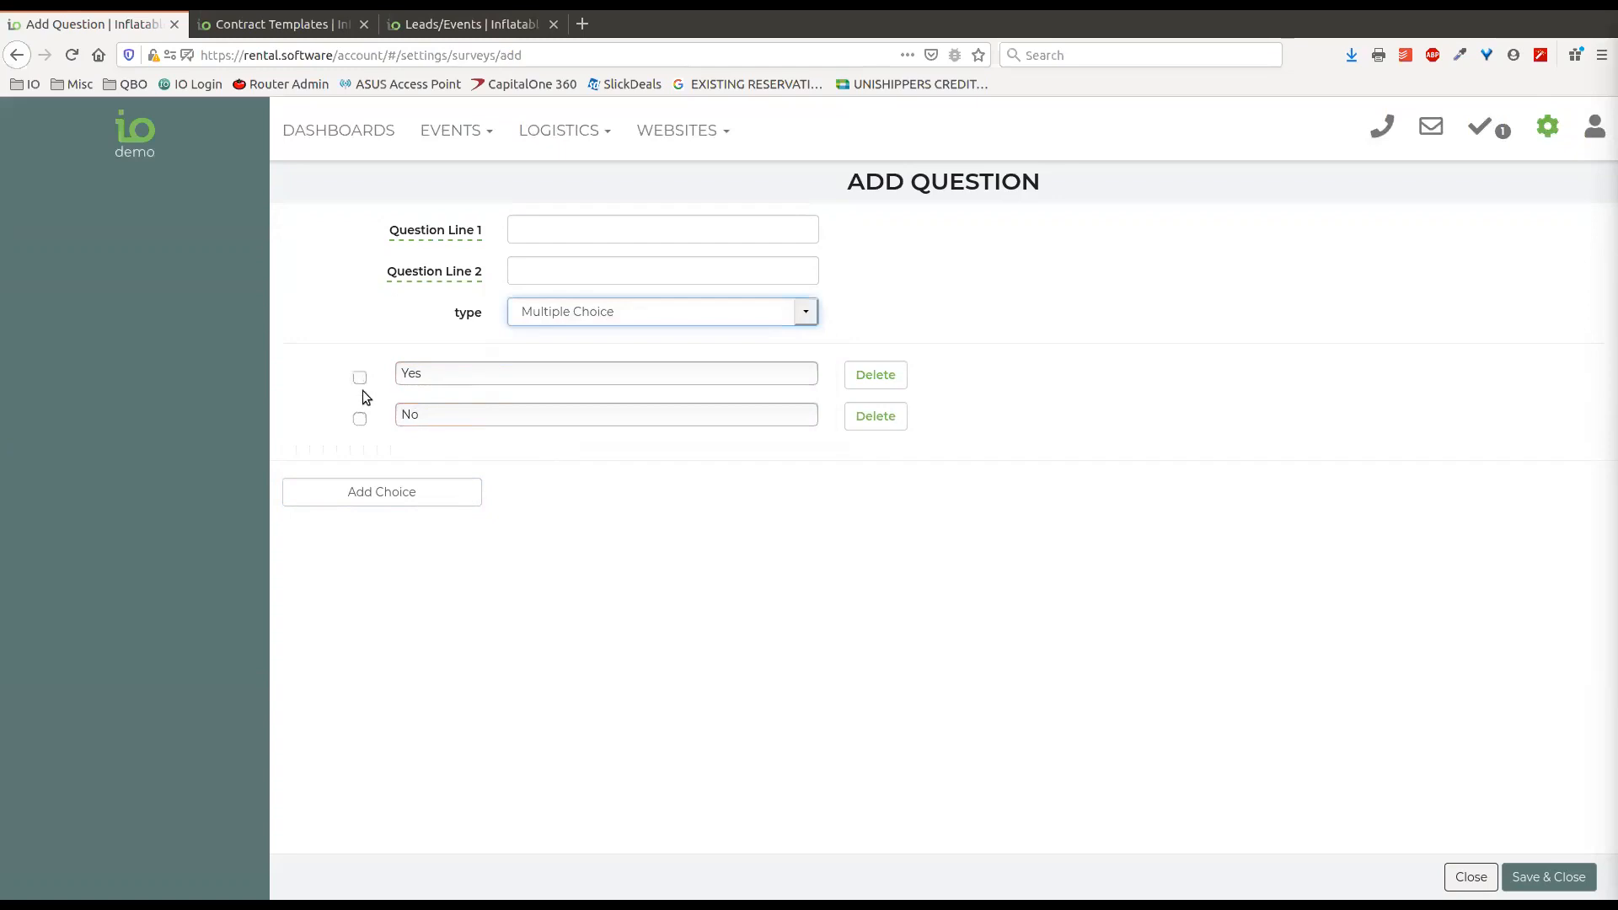
{"action": "left_click", "coordinate": [632, 319]}
{"action": "left_click", "coordinate": [587, 439]}
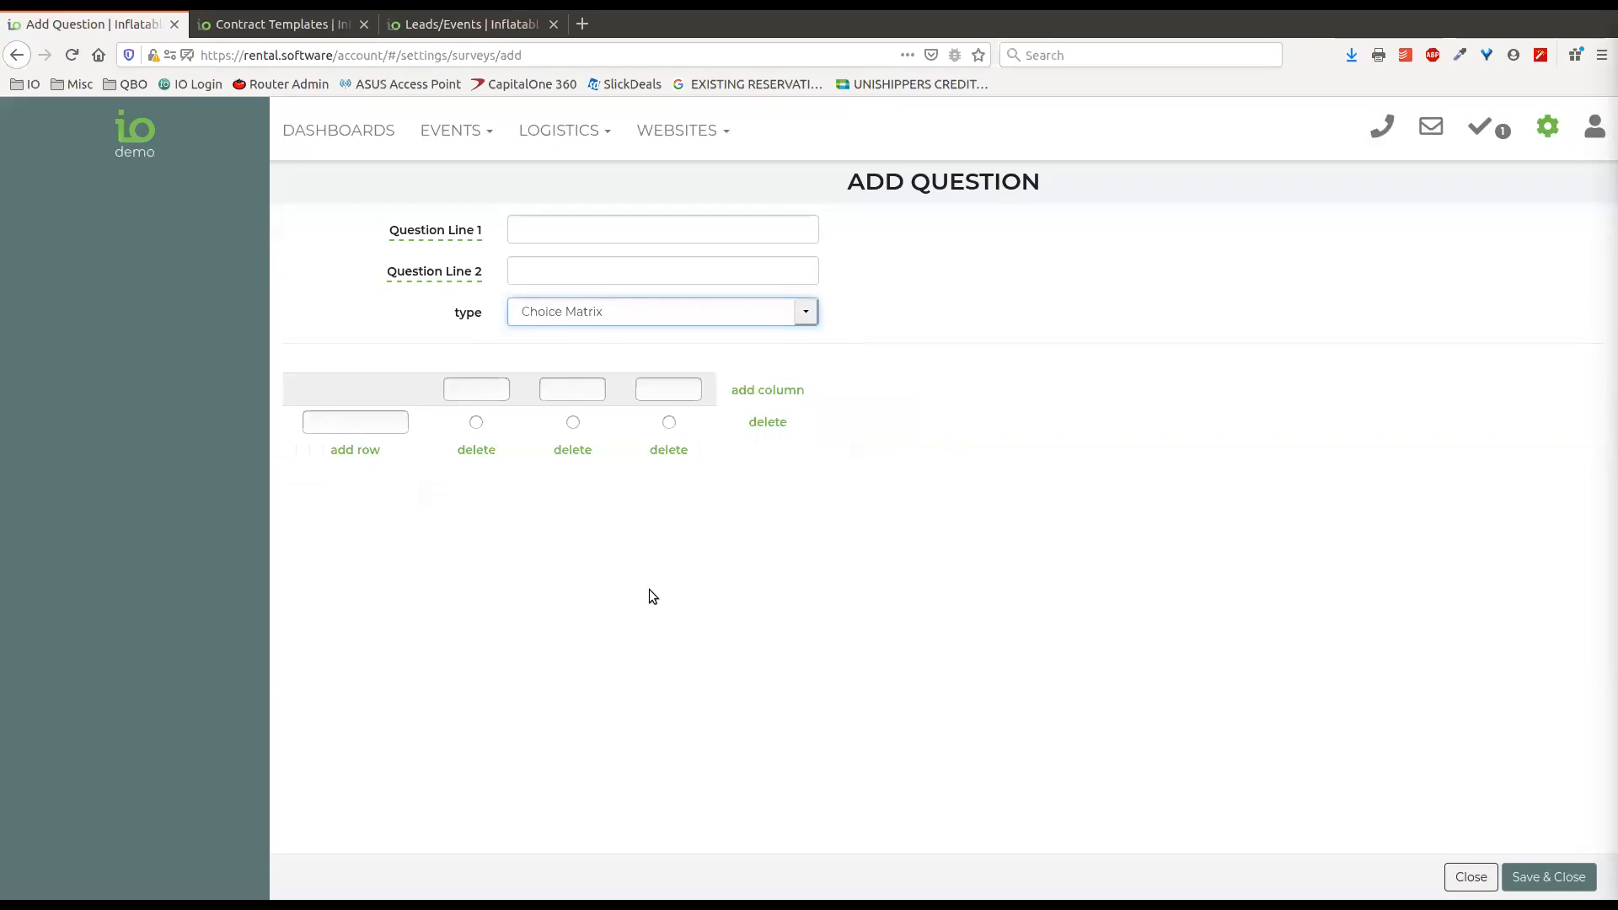
Return the question's type to Single Choice with Yes selected, and close the new question without saving.
{"action": "left_click", "coordinate": [585, 317]}
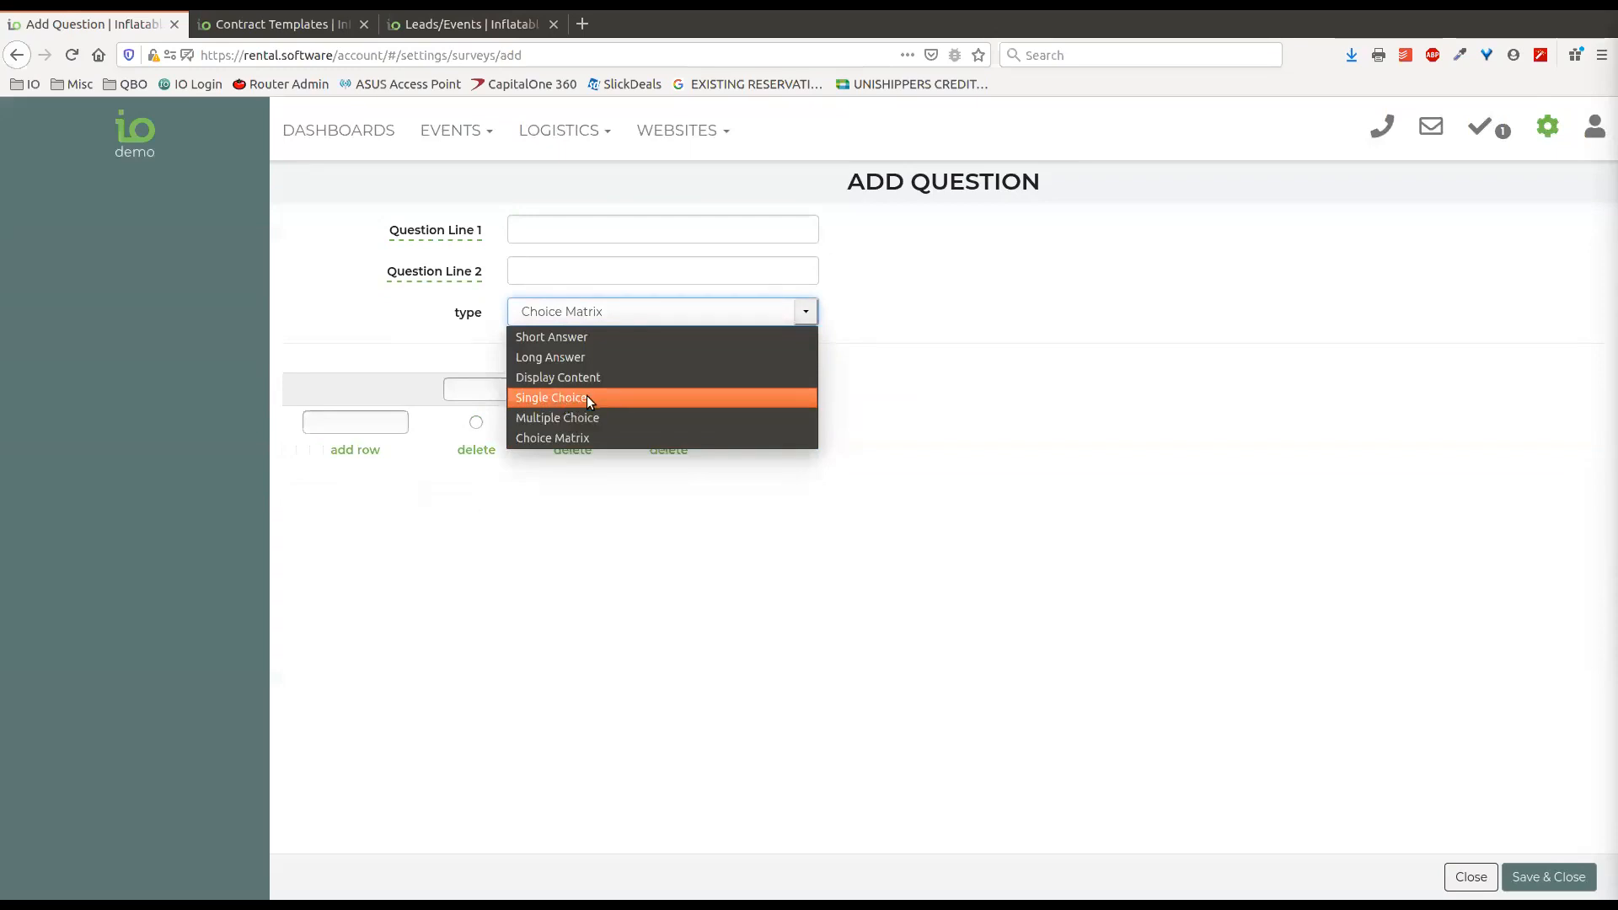
{"action": "left_click", "coordinate": [615, 400]}
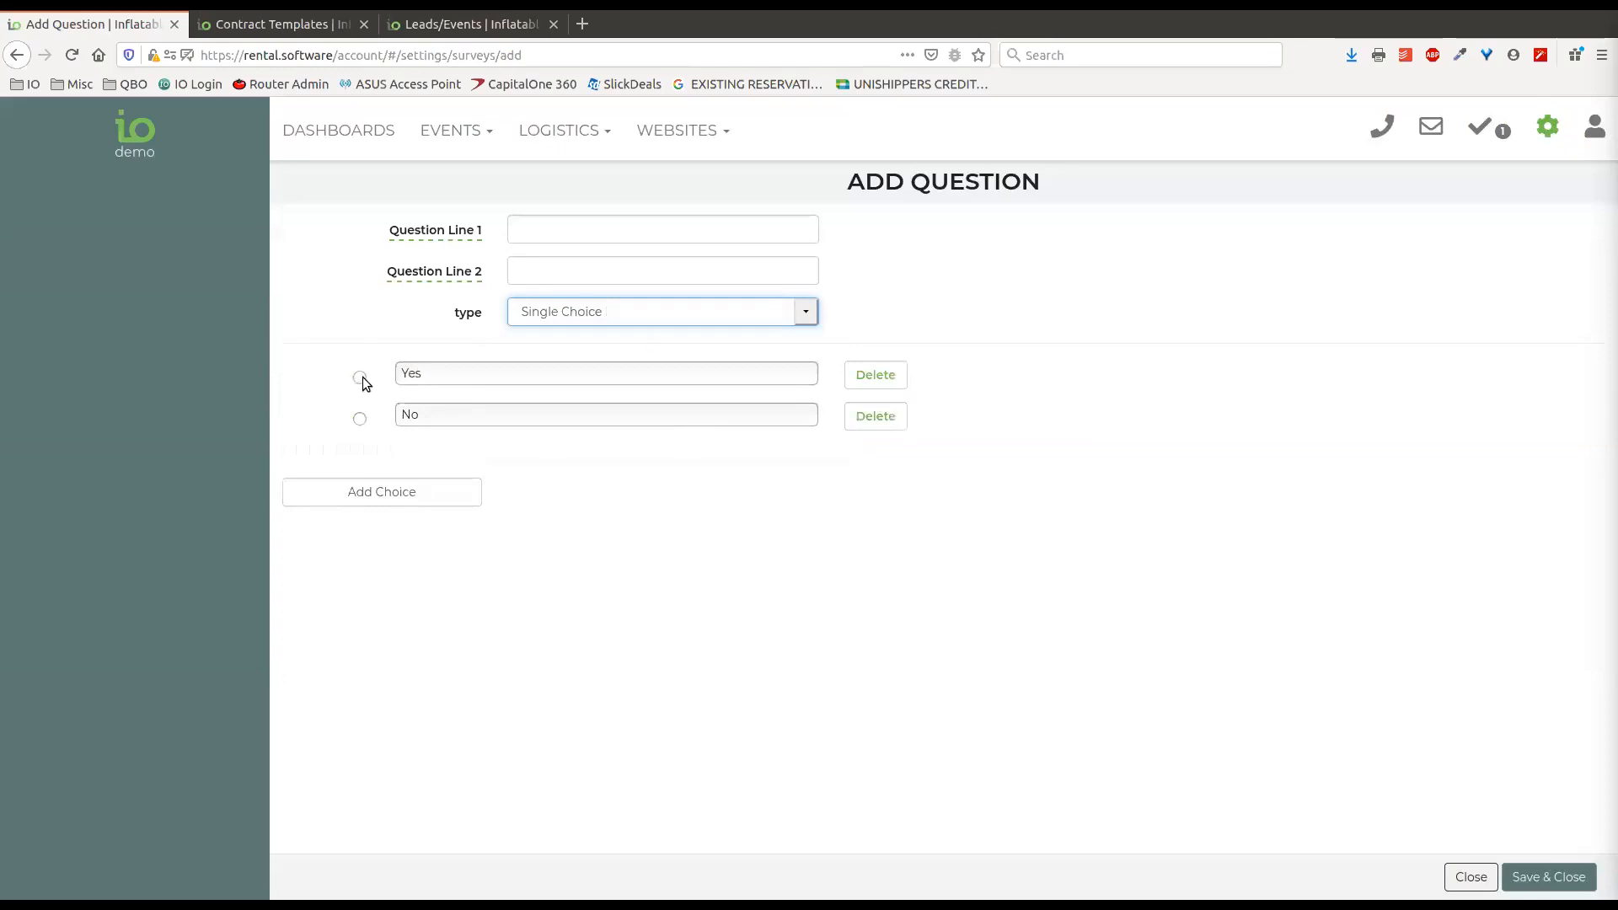
{"action": "left_click", "coordinate": [360, 377]}
{"action": "left_click", "coordinate": [360, 419]}
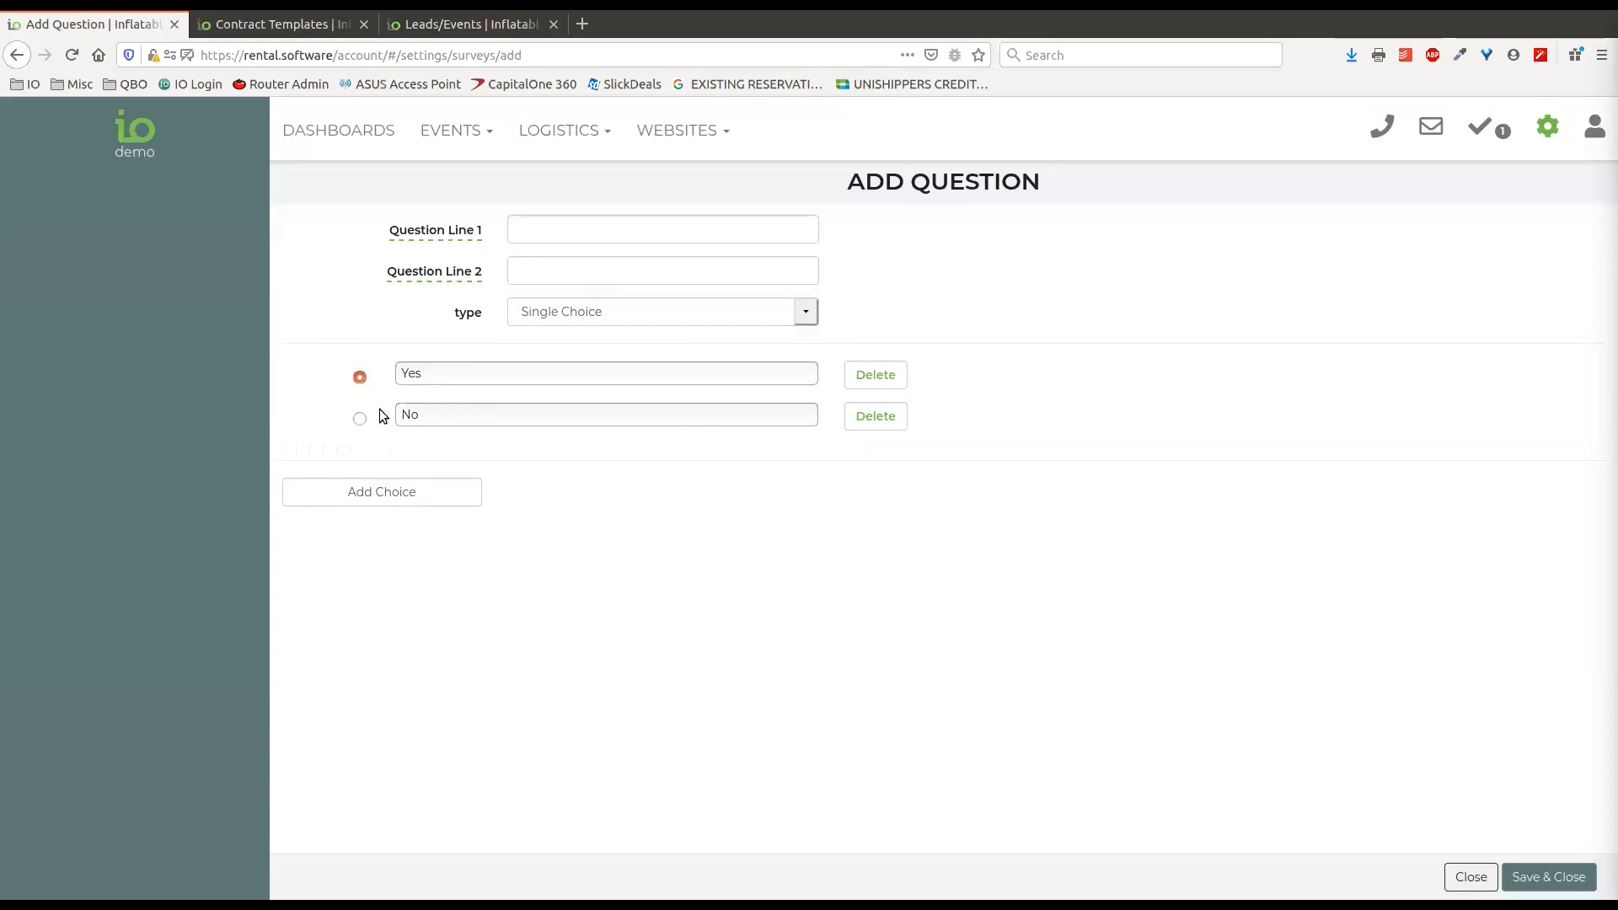
{"action": "left_click", "coordinate": [807, 315]}
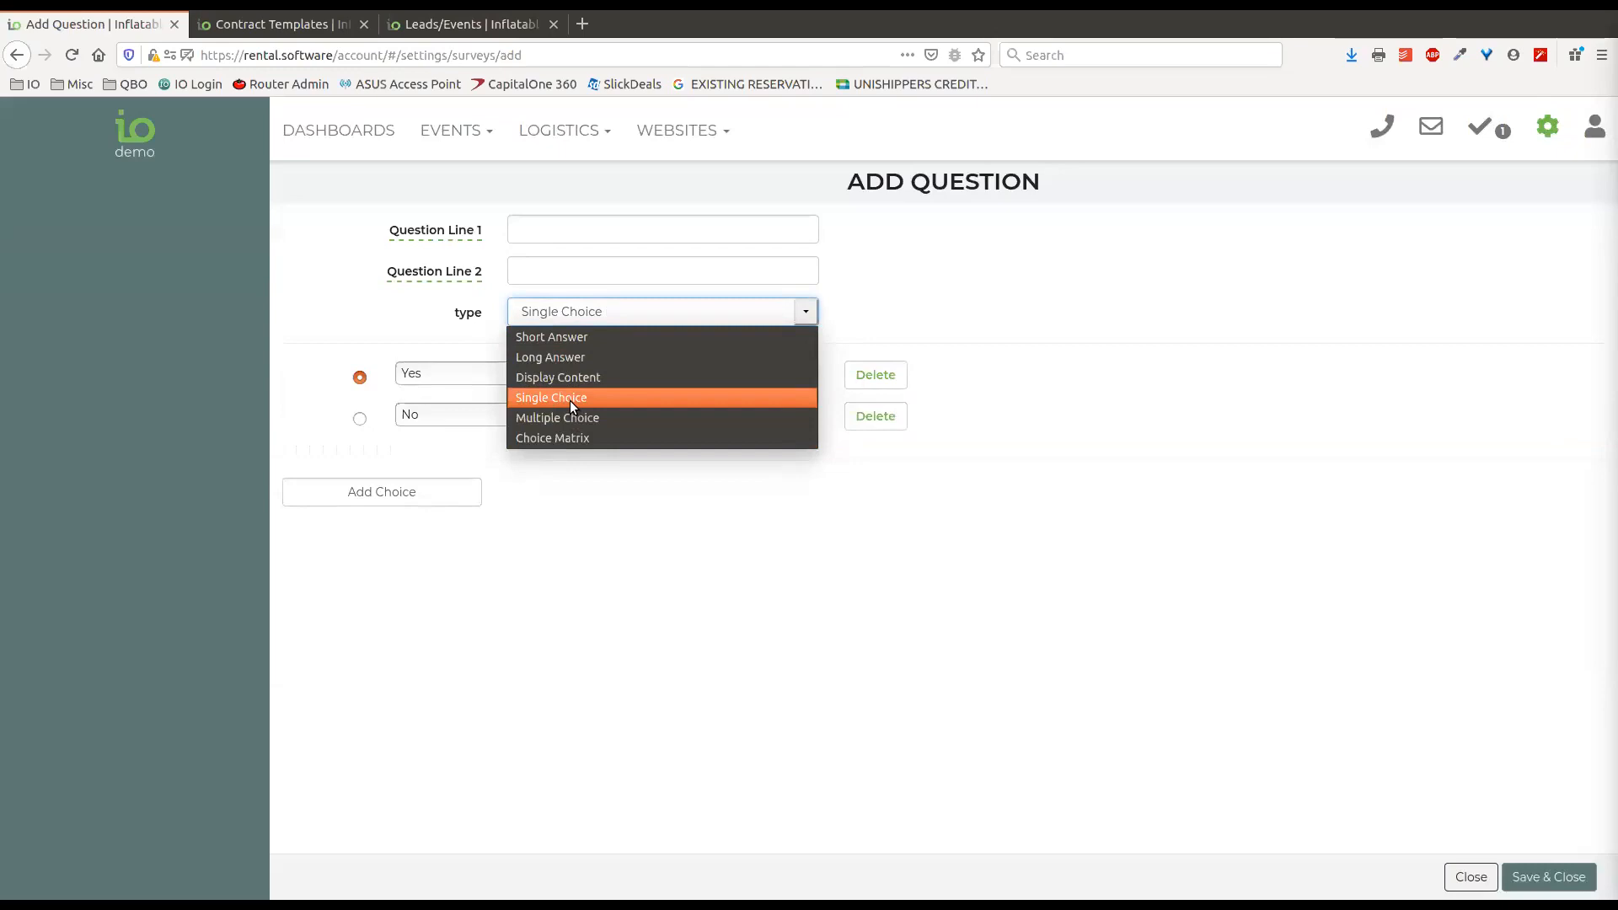
{"action": "left_click", "coordinate": [957, 276]}
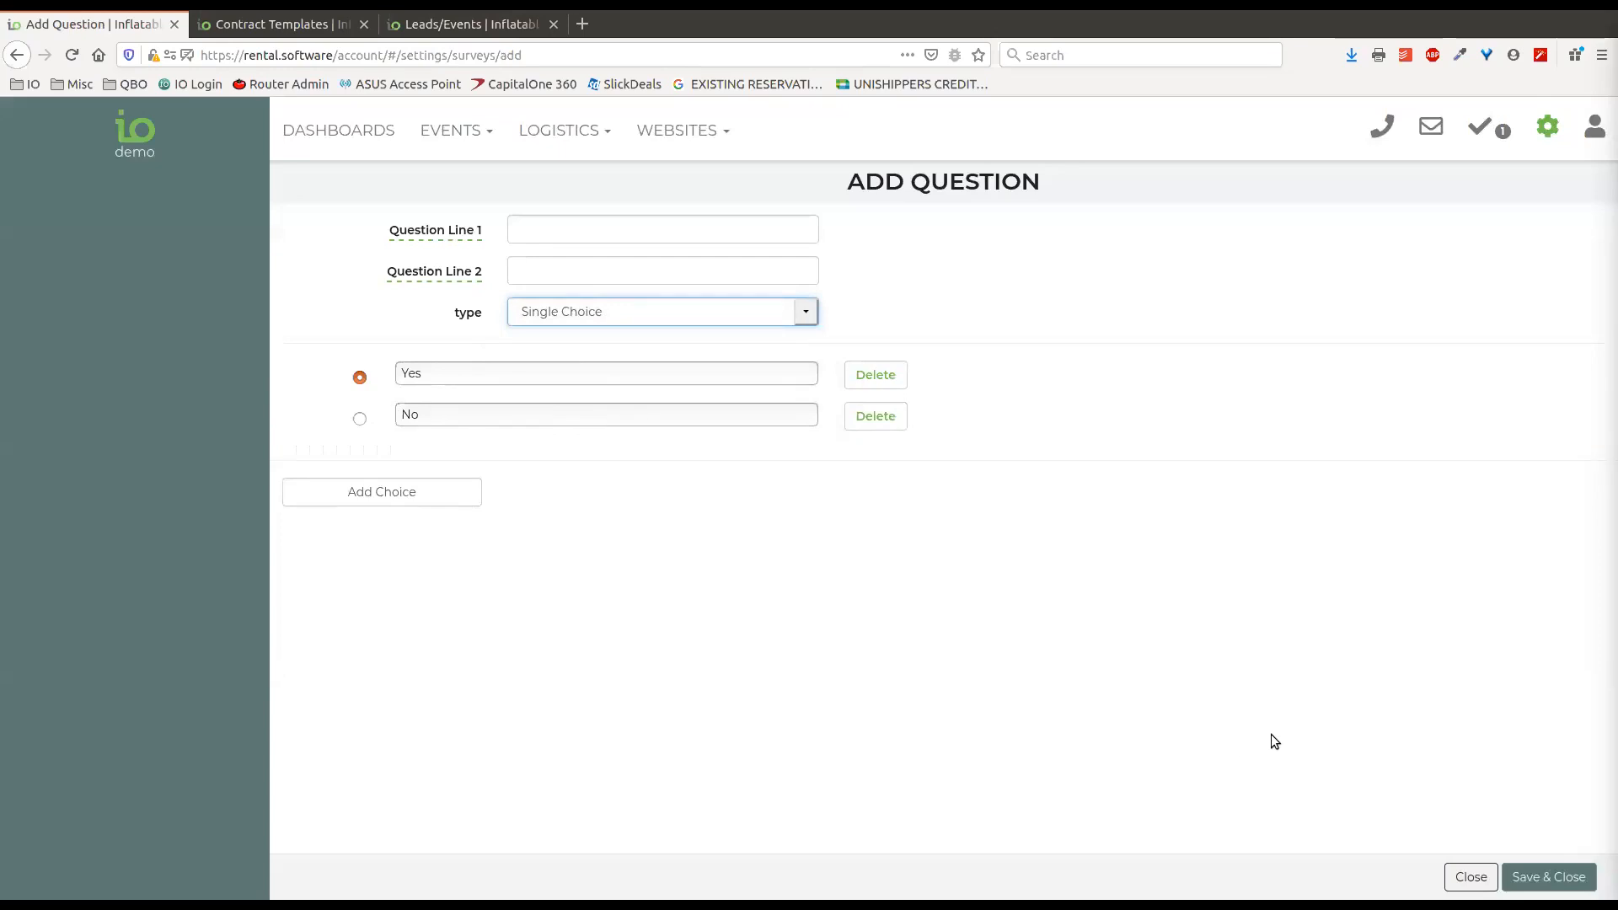
{"action": "left_click", "coordinate": [1473, 877]}
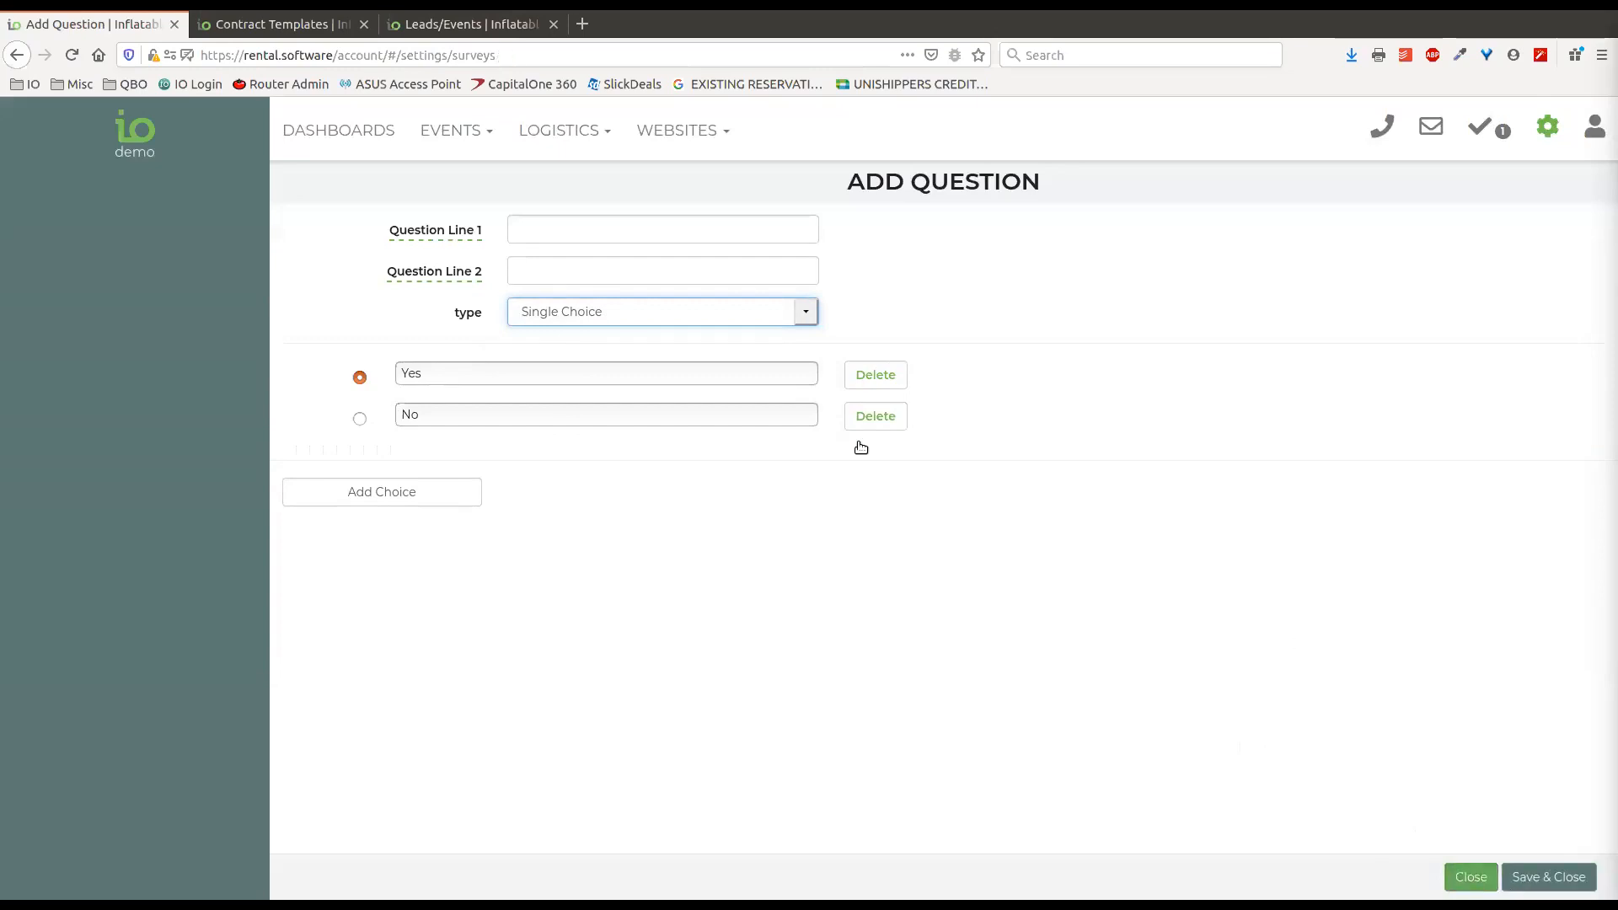